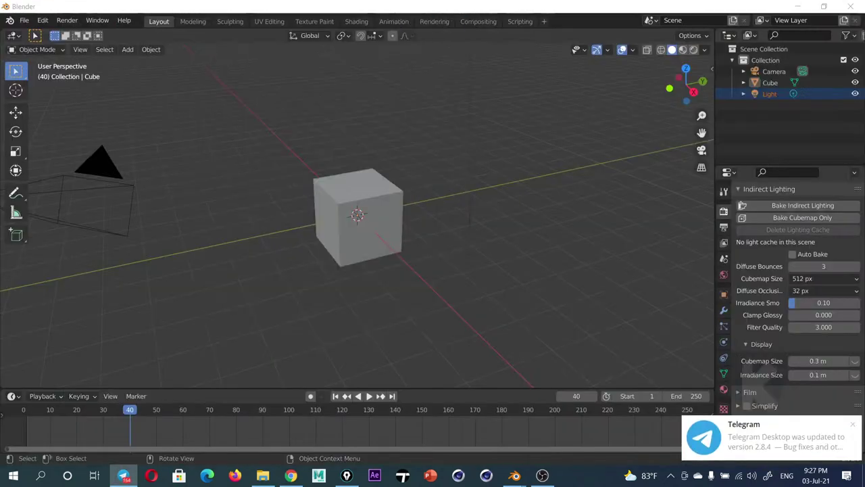
Dismiss the Telegram update notification
{"action": "left_click", "coordinate": [853, 425]}
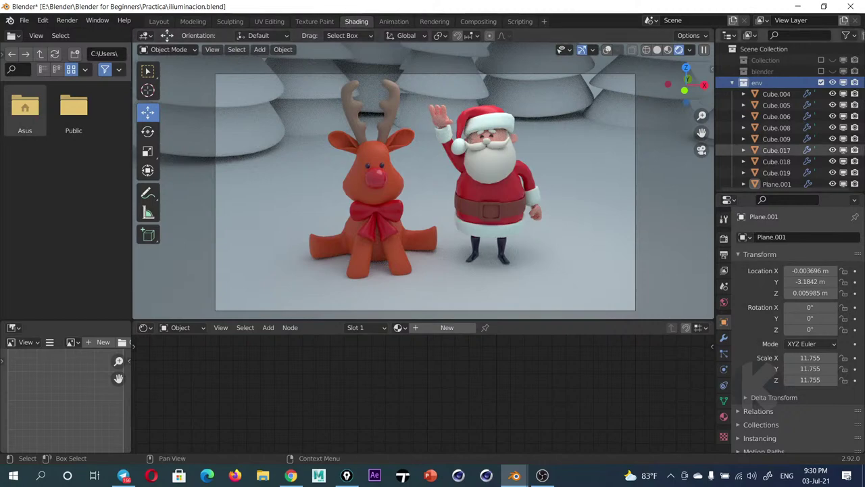
Close the iluminacion.blend lighting scene without saving changes
{"action": "left_click", "coordinate": [850, 6]}
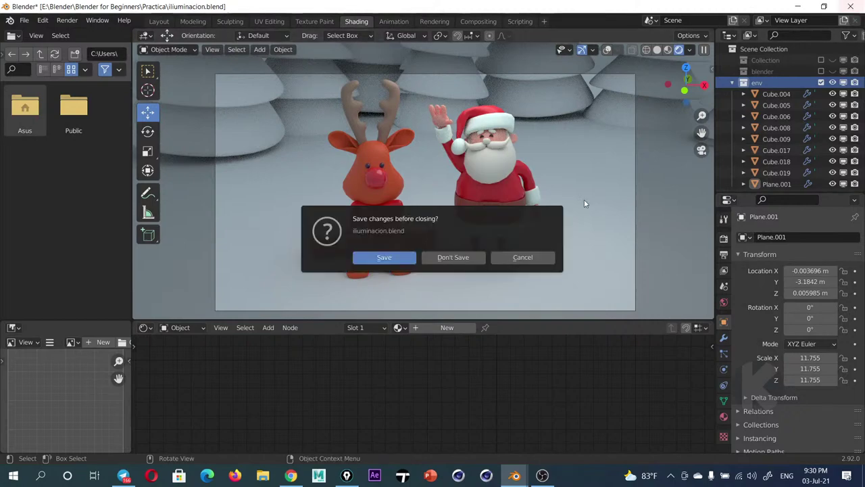
{"action": "left_click", "coordinate": [457, 258]}
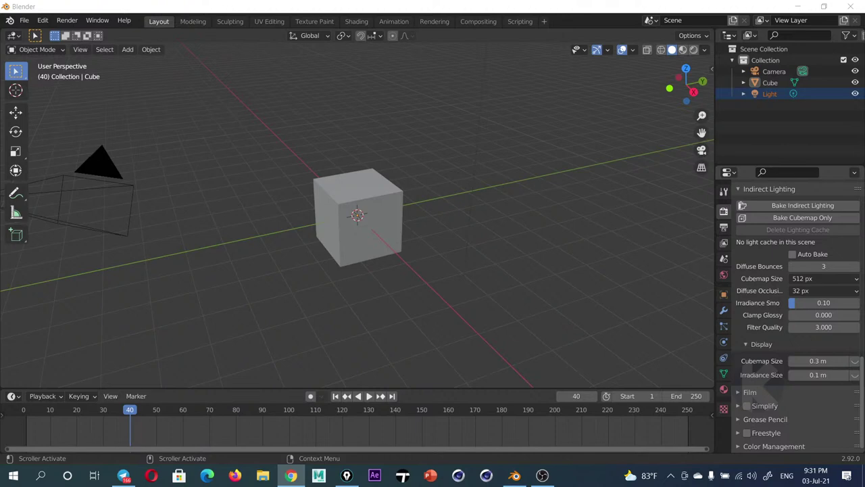
Deselect the Light, then switch to the Pinterest podium reference in Chrome
{"action": "key", "text": "alt+Tab"}
{"action": "key", "text": "alt+Tab"}
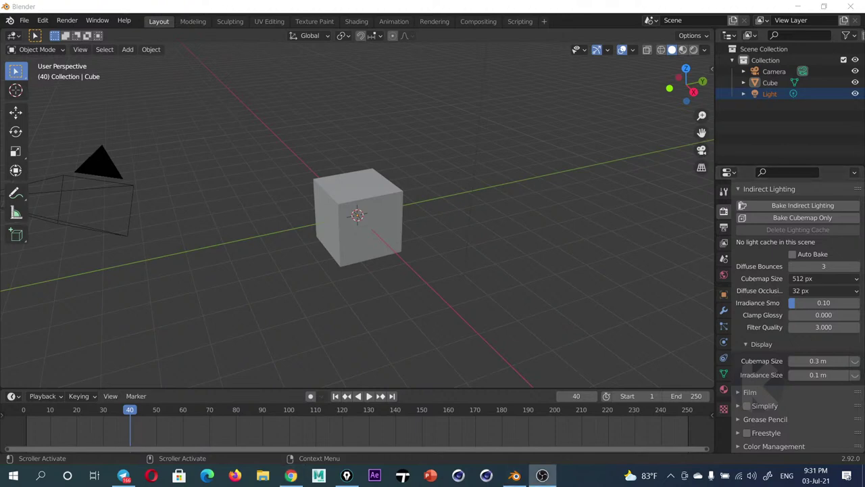
{"action": "key", "text": "alt+Tab"}
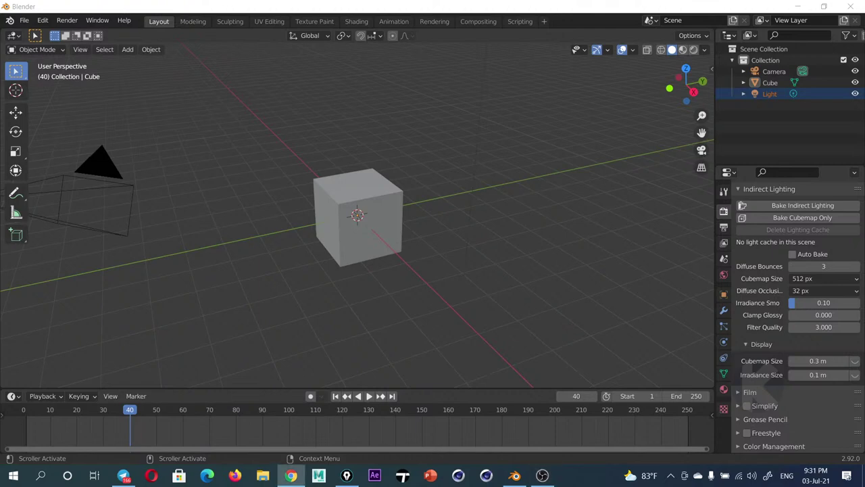
{"action": "key", "text": "alt+Tab"}
{"action": "key", "text": "alt+Tab"}
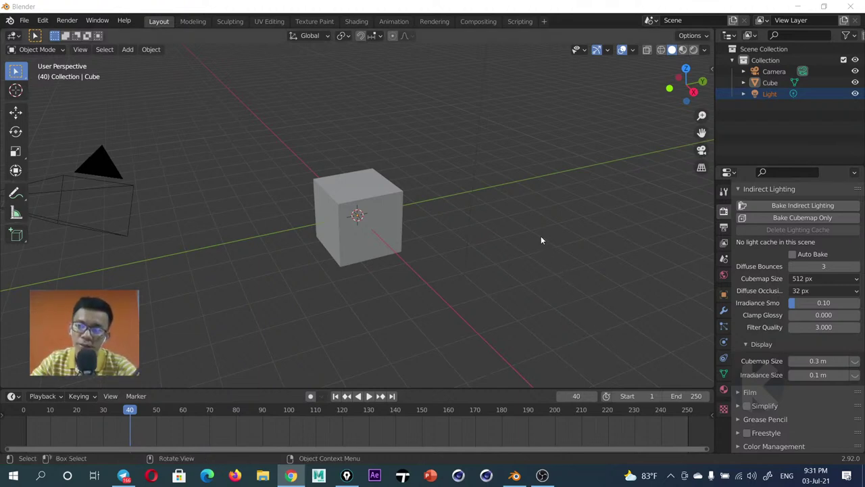
{"action": "left_click", "coordinate": [518, 166]}
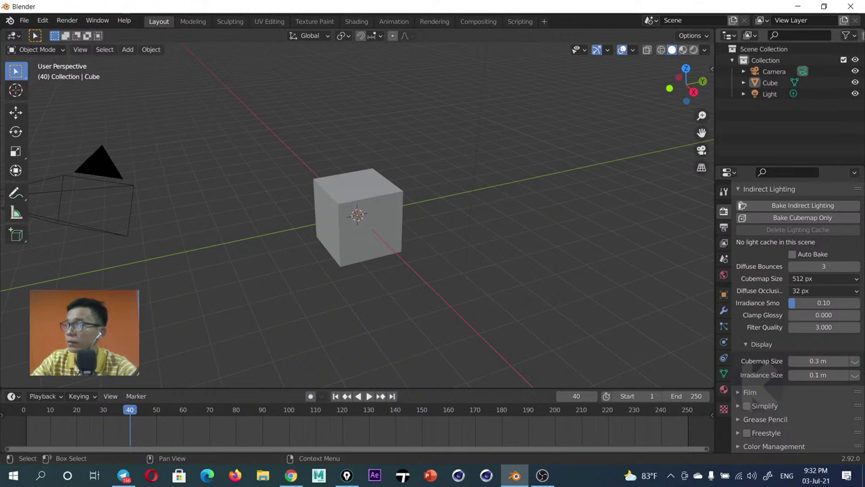
{"action": "key", "text": "alt+Tab"}
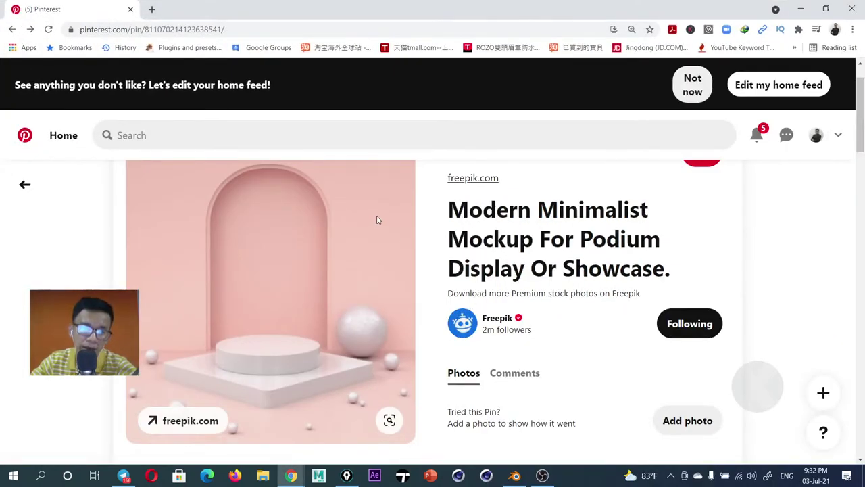
{"action": "scroll", "coordinate": [379, 212], "scroll_direction": "down", "scroll_amount": 2}
{"action": "scroll", "coordinate": [380, 212], "scroll_direction": "down", "scroll_amount": 4}
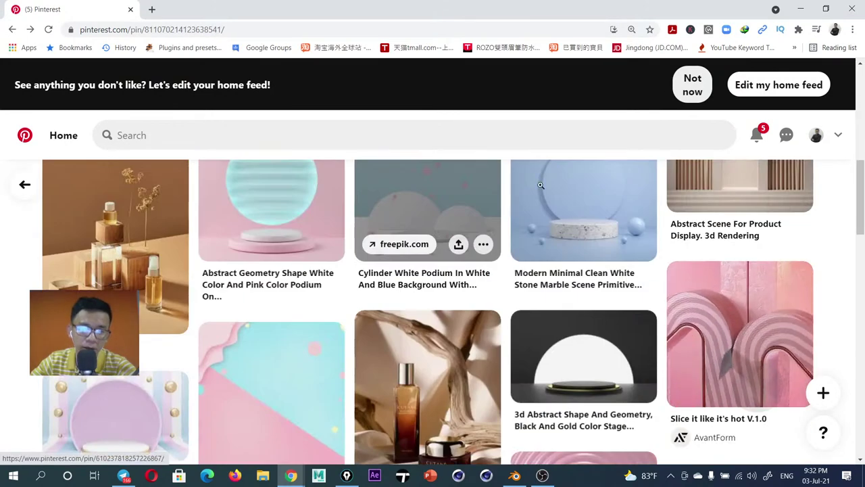
{"action": "scroll", "coordinate": [591, 210], "scroll_direction": "up", "scroll_amount": 1}
{"action": "left_click", "coordinate": [592, 211]}
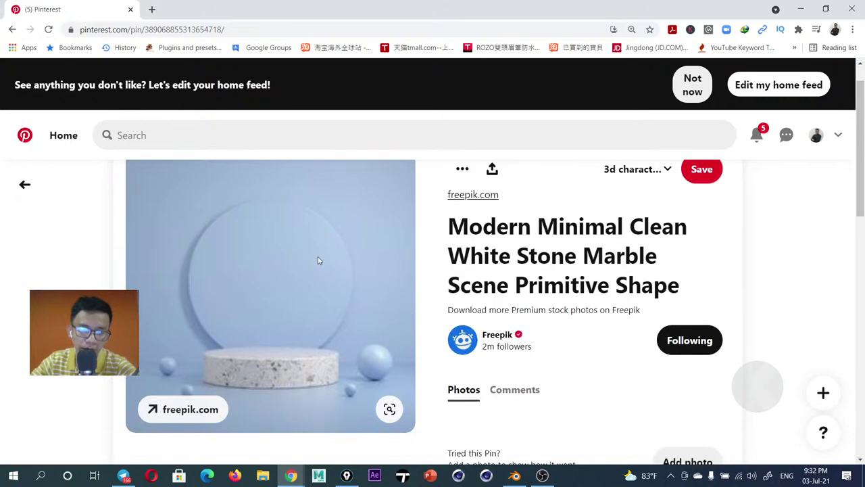
{"action": "scroll", "coordinate": [318, 259], "scroll_direction": "down", "scroll_amount": 3}
{"action": "scroll", "coordinate": [319, 259], "scroll_direction": "down", "scroll_amount": 1}
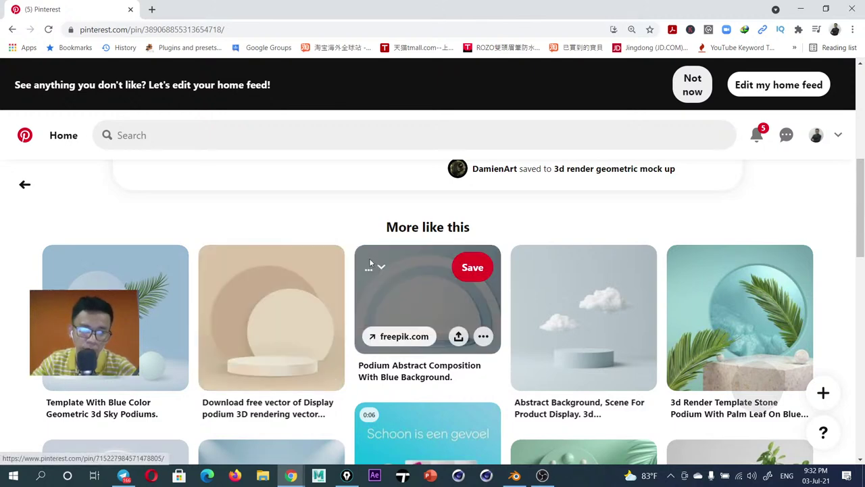
{"action": "left_click", "coordinate": [136, 30]}
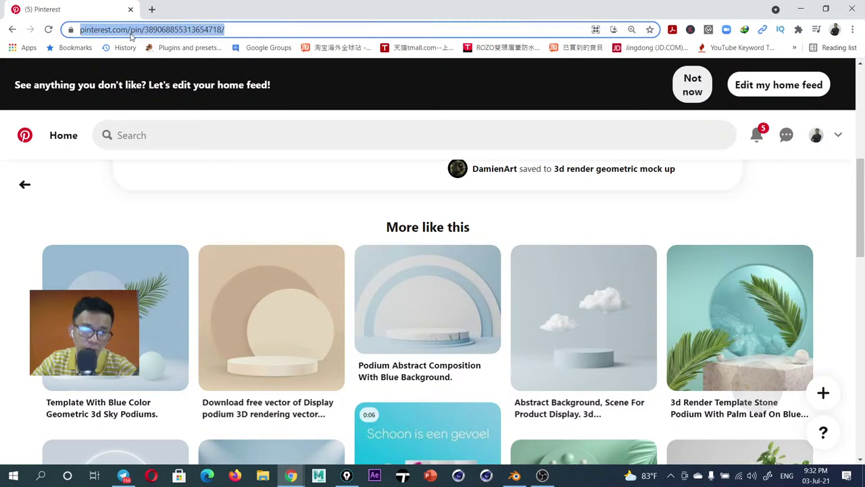
{"action": "left_click", "coordinate": [135, 32]}
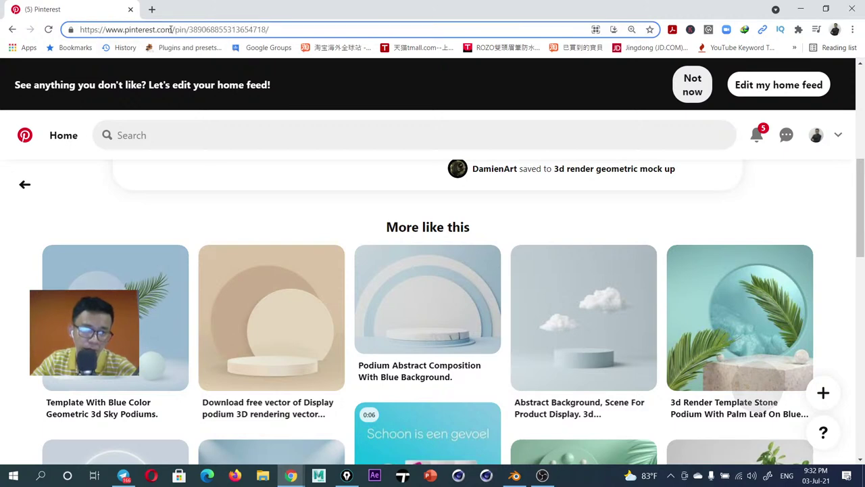
{"action": "left_click_drag", "start_coordinate": [173, 29], "coordinate": [124, 30]}
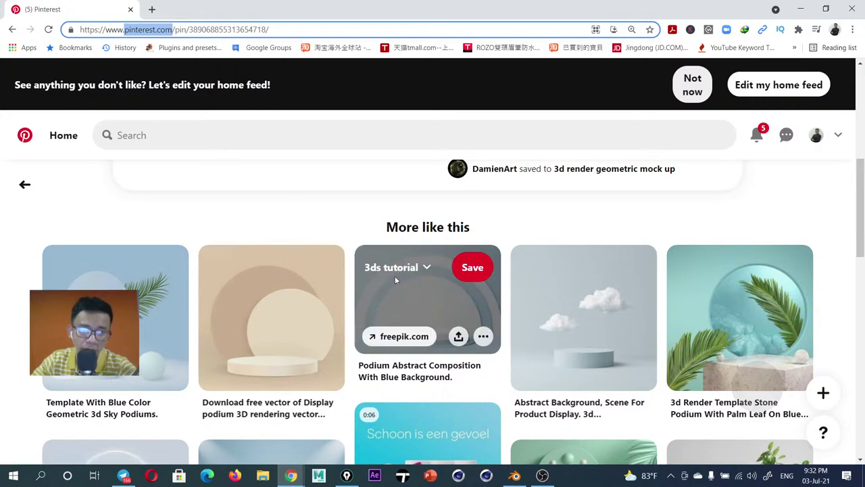
{"action": "scroll", "coordinate": [396, 279], "scroll_direction": "down", "scroll_amount": 1}
{"action": "scroll", "coordinate": [396, 277], "scroll_direction": "down", "scroll_amount": 5}
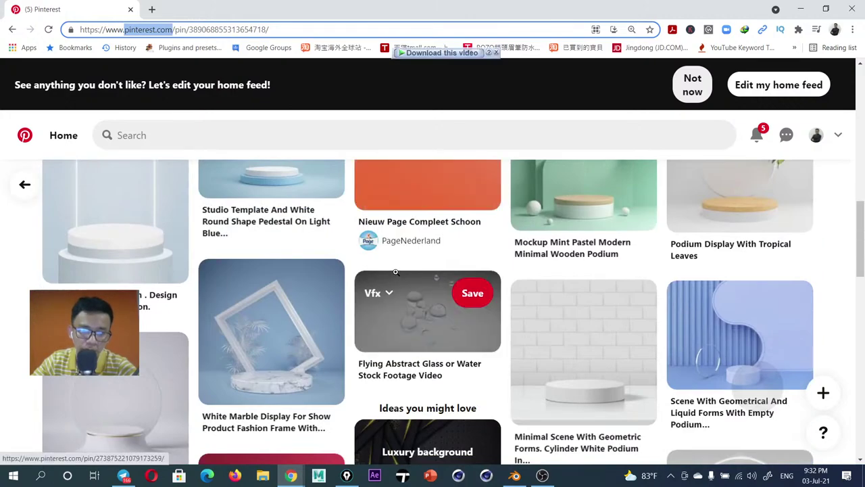
{"action": "scroll", "coordinate": [396, 274], "scroll_direction": "down", "scroll_amount": 4}
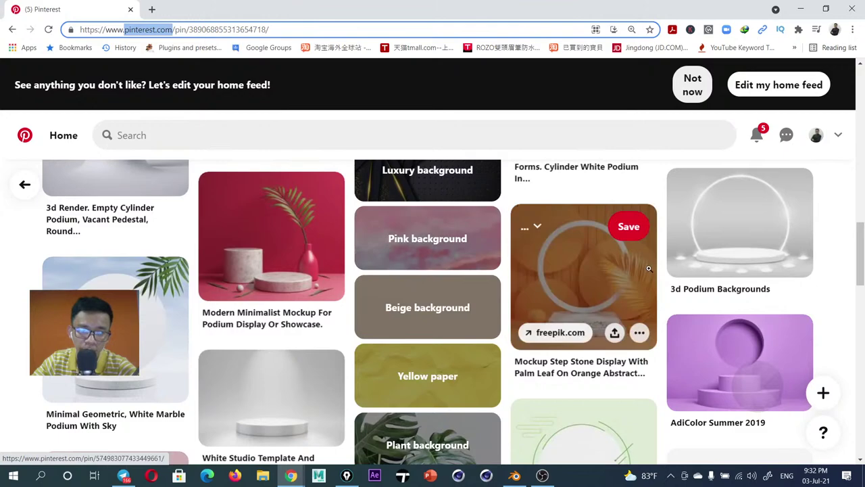
{"action": "scroll", "coordinate": [767, 255], "scroll_direction": "down", "scroll_amount": 4}
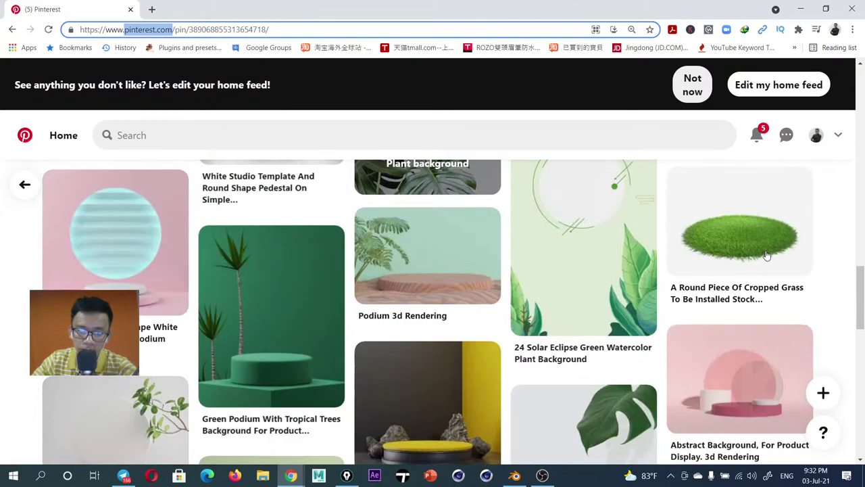
{"action": "scroll", "coordinate": [767, 254], "scroll_direction": "down", "scroll_amount": 3}
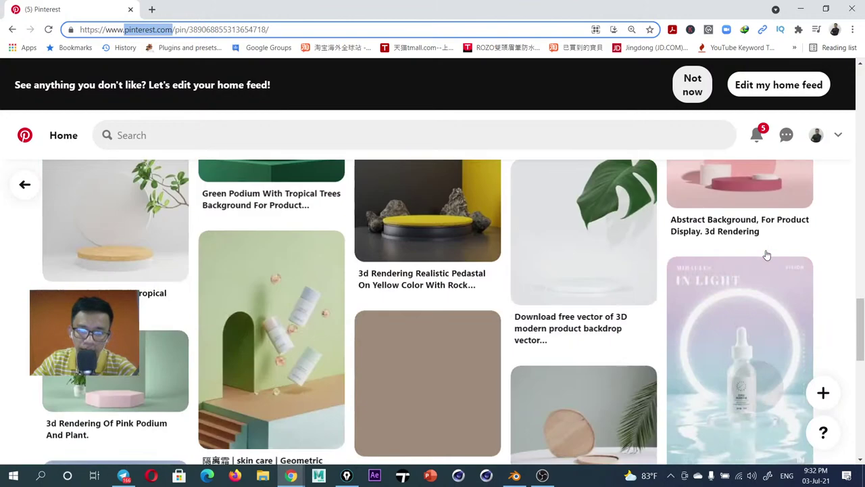
{"action": "scroll", "coordinate": [422, 295], "scroll_direction": "down", "scroll_amount": 5}
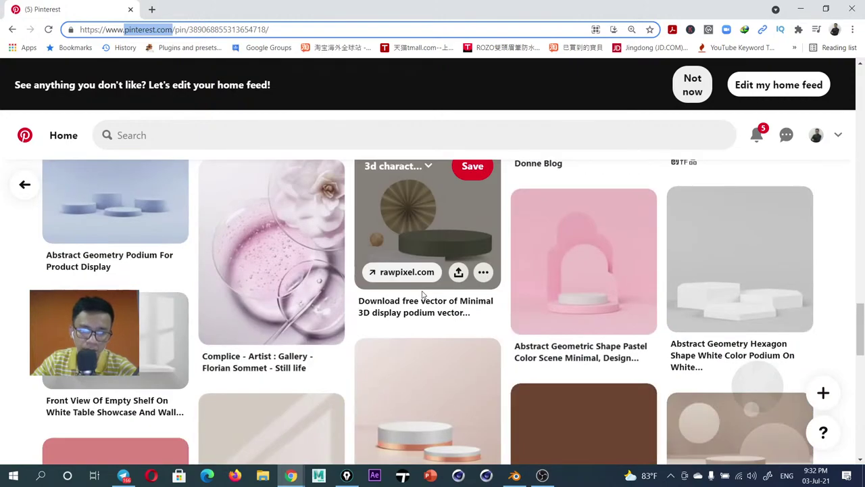
{"action": "scroll", "coordinate": [422, 295], "scroll_direction": "down", "scroll_amount": 5}
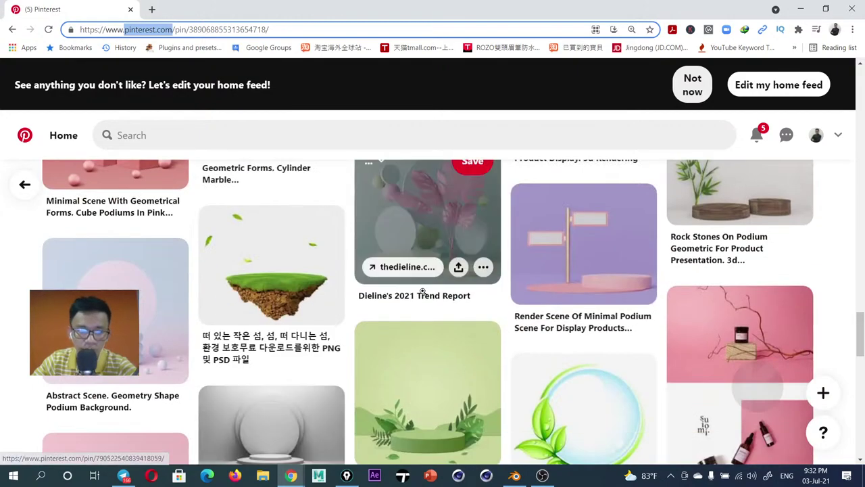
{"action": "scroll", "coordinate": [499, 272], "scroll_direction": "down", "scroll_amount": 5}
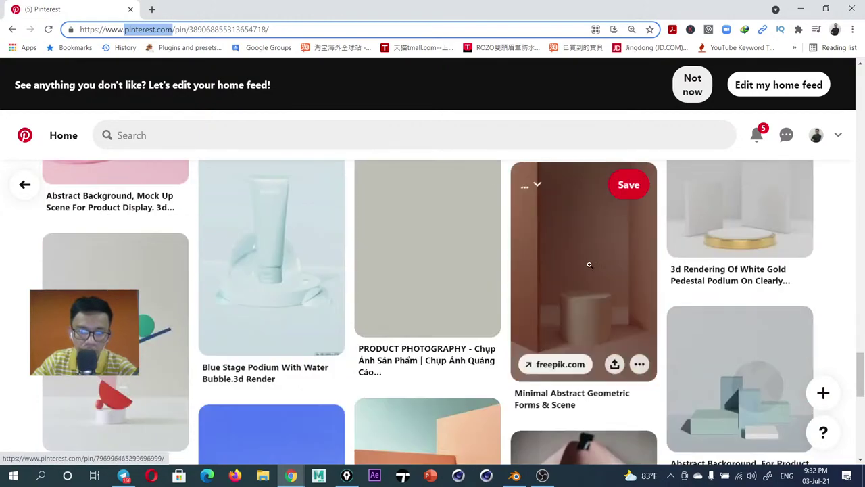
{"action": "scroll", "coordinate": [273, 333], "scroll_direction": "up", "scroll_amount": 4}
{"action": "scroll", "coordinate": [277, 327], "scroll_direction": "up", "scroll_amount": 4}
{"action": "mouse_move", "coordinate": [271, 259]}
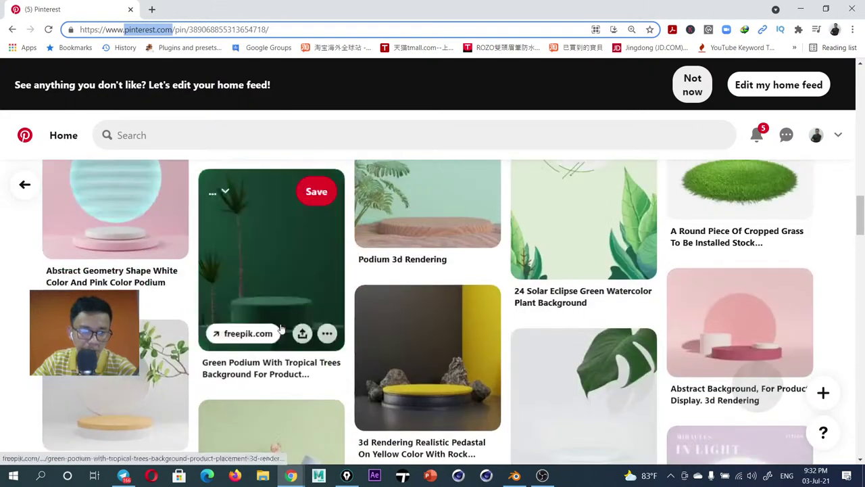
{"action": "scroll", "coordinate": [279, 328], "scroll_direction": "up", "scroll_amount": 4}
{"action": "scroll", "coordinate": [281, 329], "scroll_direction": "up", "scroll_amount": 4}
{"action": "scroll", "coordinate": [281, 329], "scroll_direction": "up", "scroll_amount": 1}
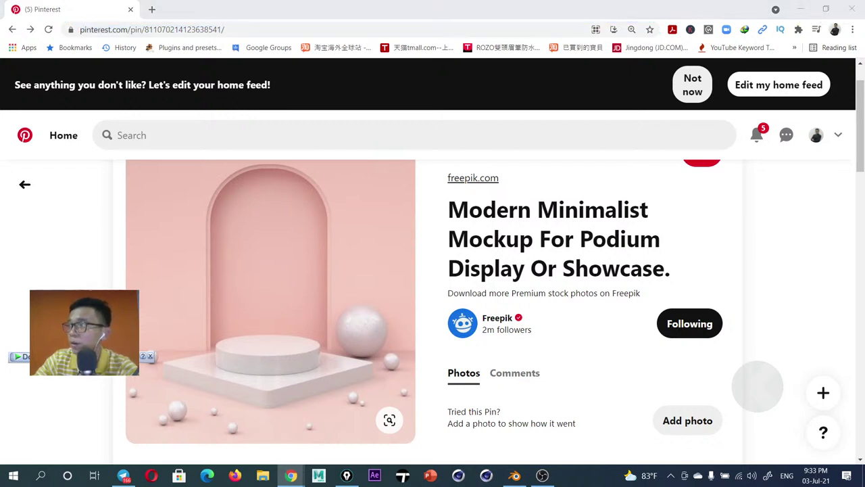
Flip between Blender and the Pinterest pin, scrolling the podium reference
{"action": "left_click", "coordinate": [799, 9]}
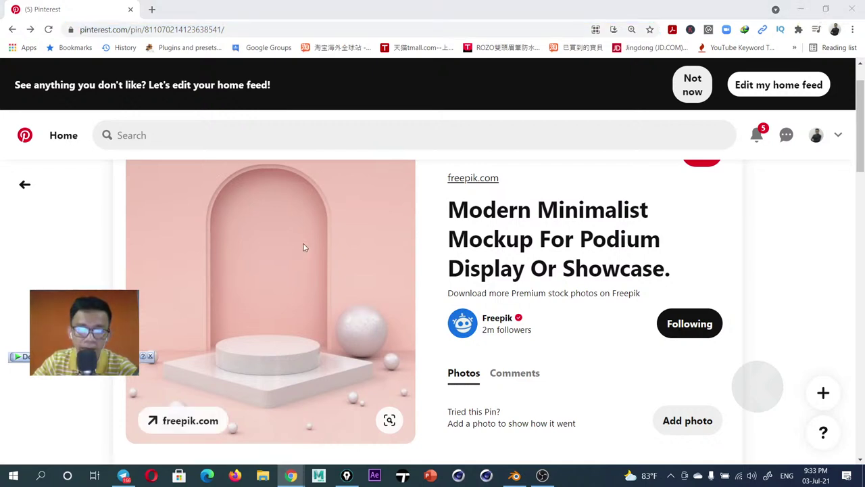
{"action": "mouse_move", "coordinate": [306, 240]}
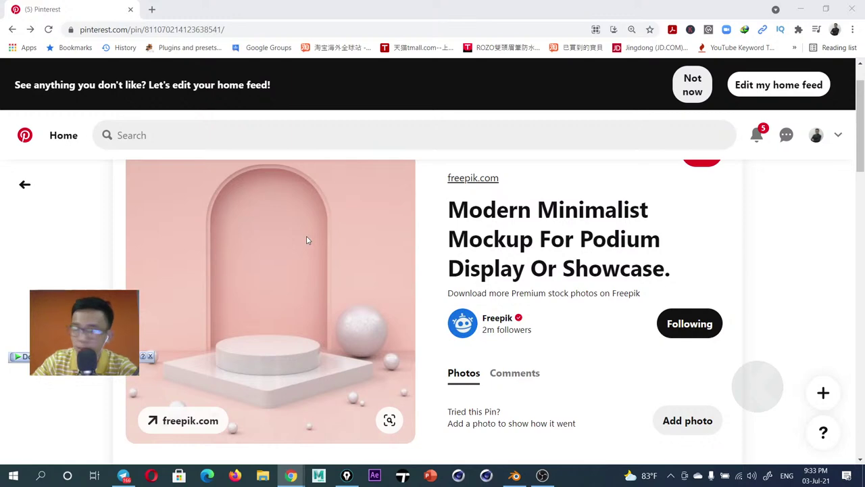
{"action": "scroll", "coordinate": [307, 242], "scroll_direction": "down", "scroll_amount": 3}
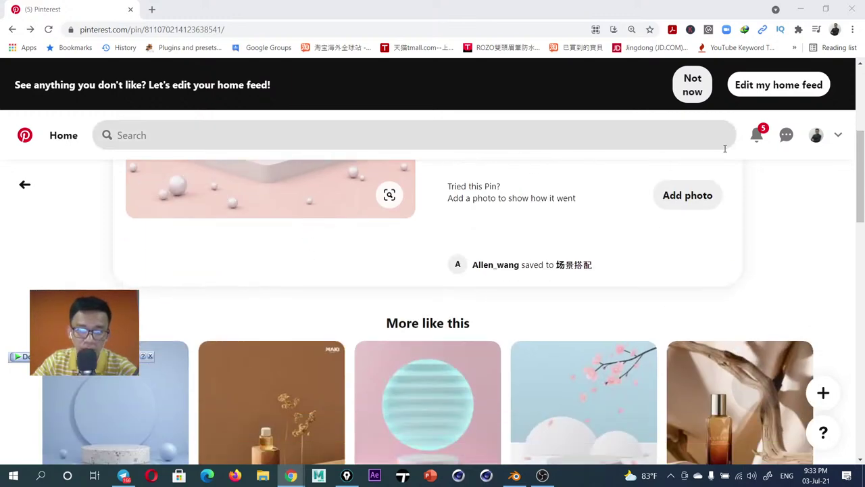
{"action": "left_click", "coordinate": [800, 9]}
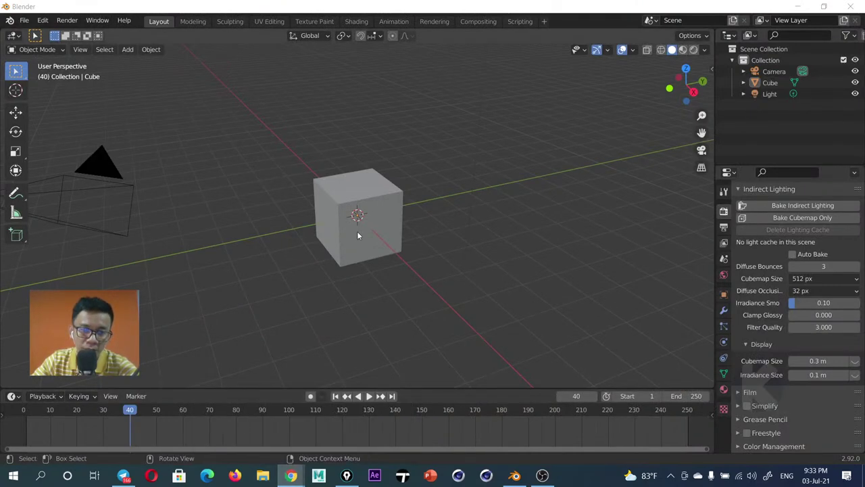
{"action": "mouse_move", "coordinate": [290, 475]}
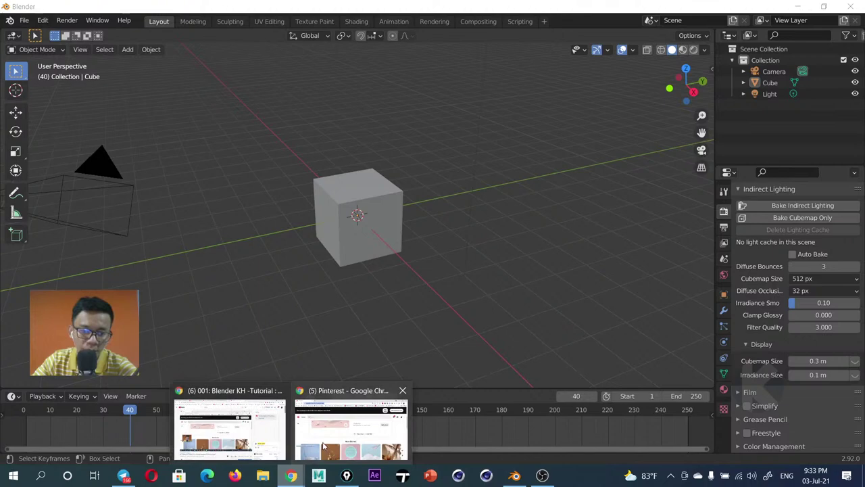
{"action": "left_click", "coordinate": [323, 447]}
{"action": "scroll", "coordinate": [360, 256], "scroll_direction": "up", "scroll_amount": 5}
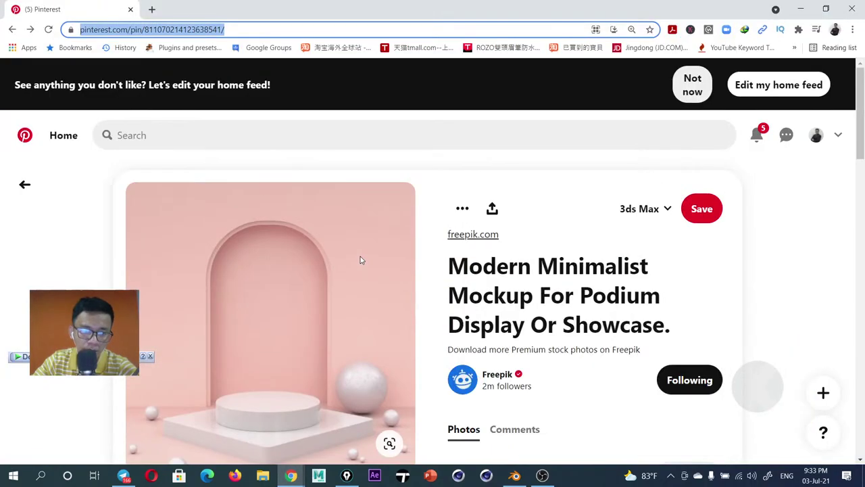
{"action": "scroll", "coordinate": [360, 260], "scroll_direction": "down", "scroll_amount": 1}
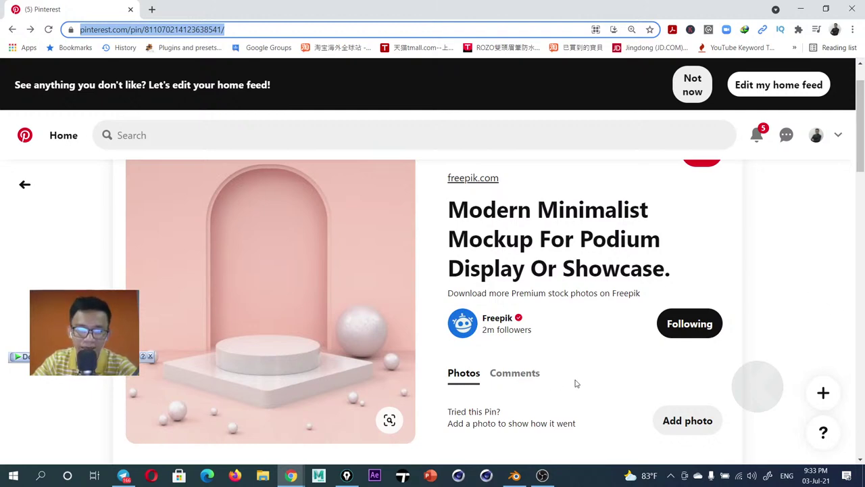
Study the Pinterest podium pin by scrolling through it, then minimise Chrome
{"action": "left_click", "coordinate": [543, 475]}
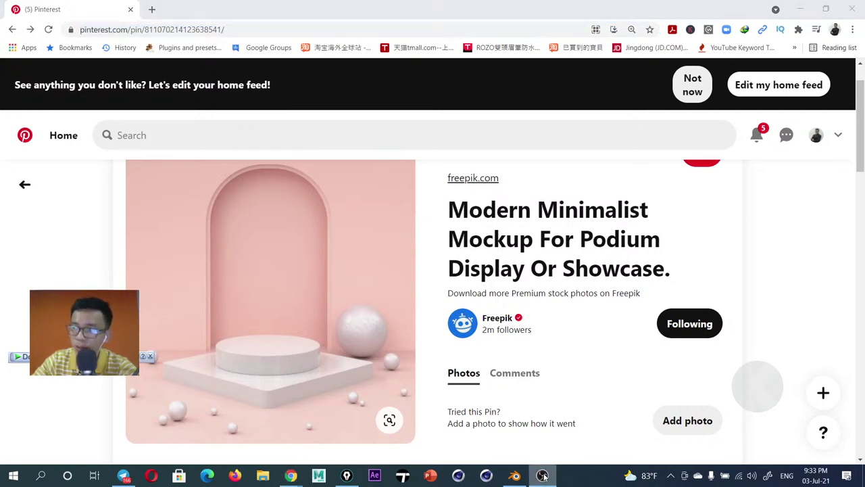
{"action": "left_click", "coordinate": [543, 476]}
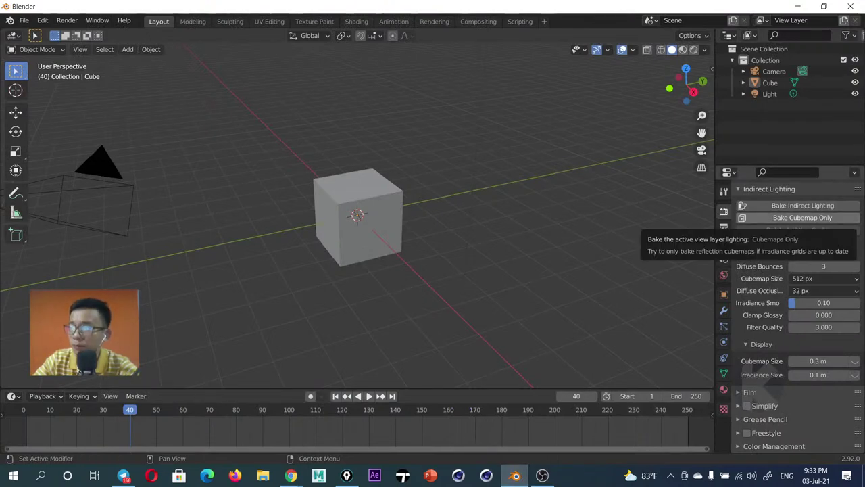
{"action": "left_click", "coordinate": [542, 475]}
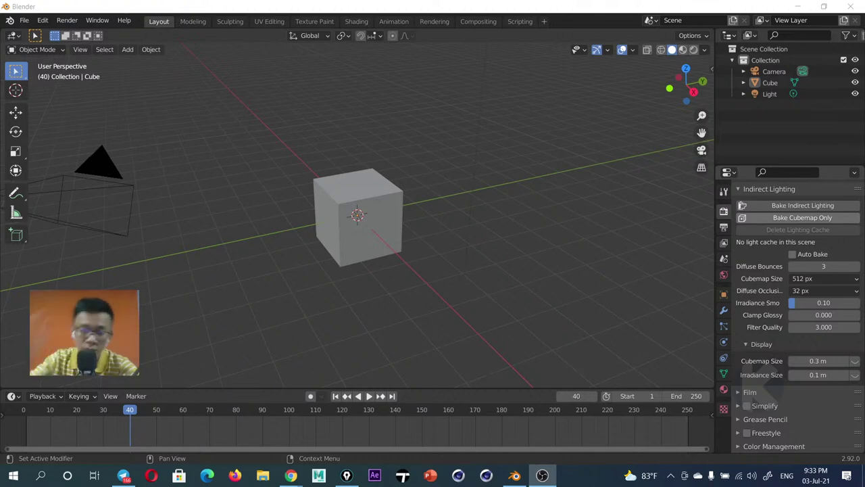
{"action": "mouse_move", "coordinate": [290, 475]}
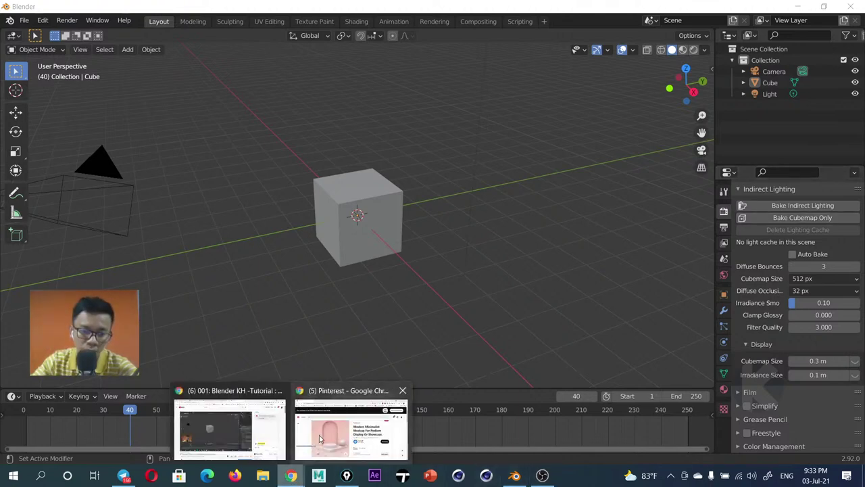
{"action": "left_click", "coordinate": [320, 438]}
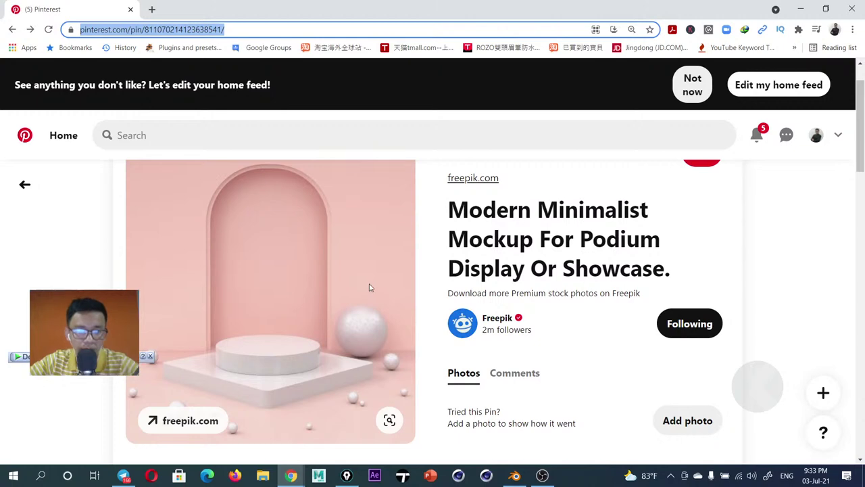
{"action": "scroll", "coordinate": [369, 284], "scroll_direction": "down", "scroll_amount": 2}
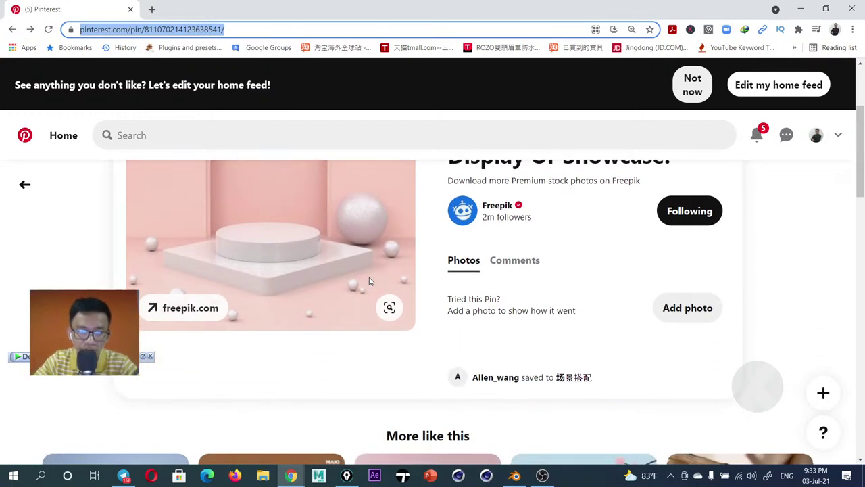
{"action": "scroll", "coordinate": [368, 280], "scroll_direction": "up", "scroll_amount": 1}
{"action": "scroll", "coordinate": [369, 280], "scroll_direction": "up", "scroll_amount": 1}
{"action": "scroll", "coordinate": [378, 281], "scroll_direction": "up", "scroll_amount": 1}
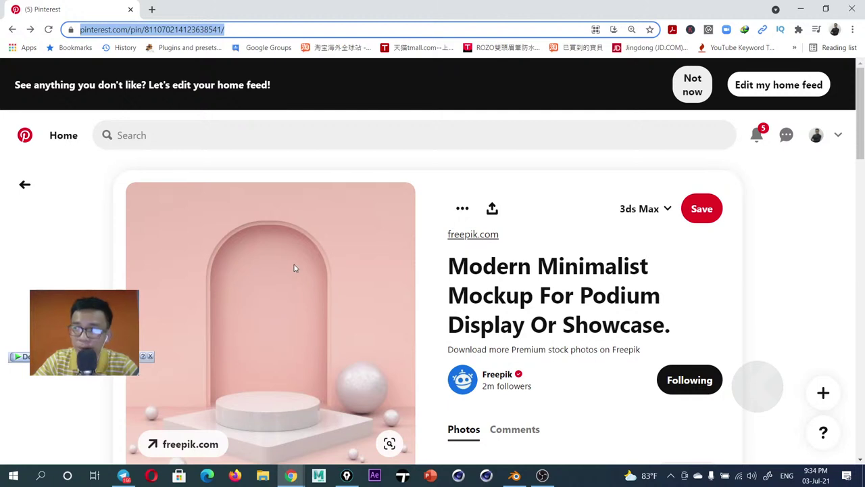
{"action": "scroll", "coordinate": [302, 260], "scroll_direction": "down", "scroll_amount": 1}
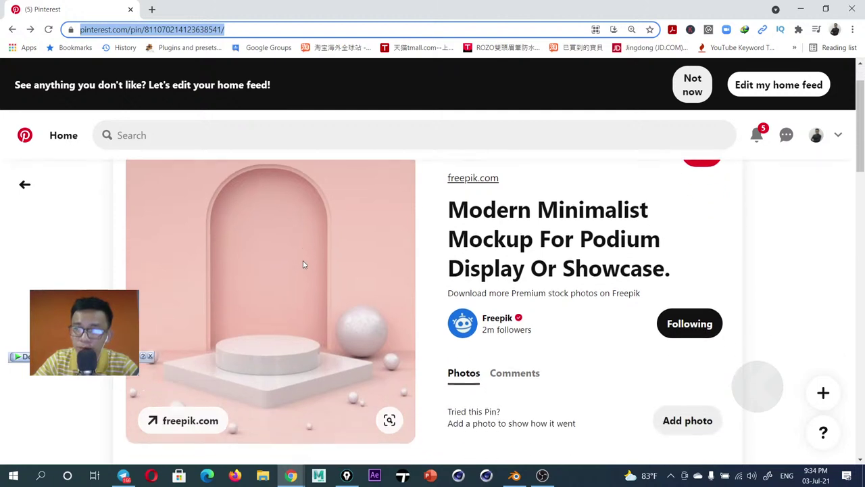
{"action": "left_click", "coordinate": [801, 10]}
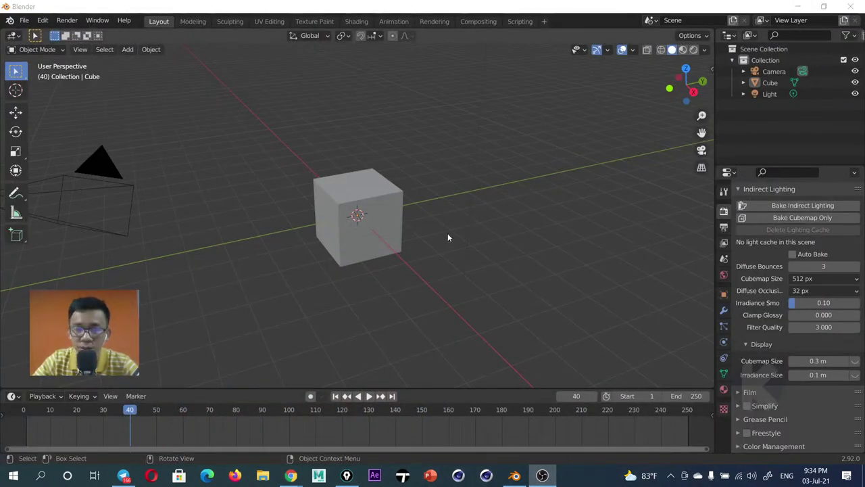
Orbit around the default scene, then select the default cube and delete it
{"action": "left_click", "coordinate": [377, 205]}
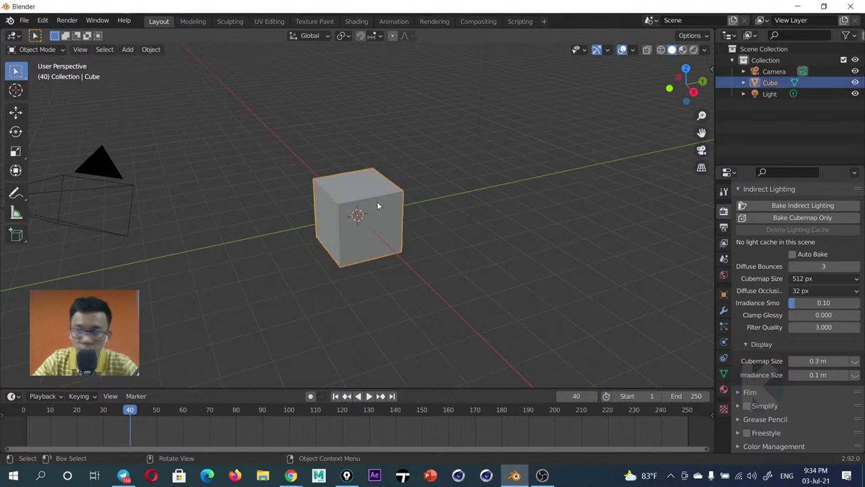
{"action": "left_click", "coordinate": [769, 93]}
{"action": "scroll", "coordinate": [484, 141], "scroll_direction": "down", "scroll_amount": 2}
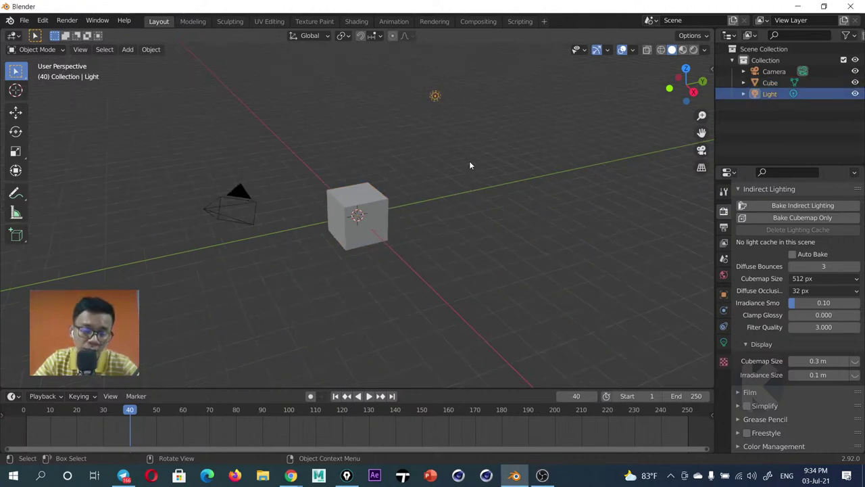
{"action": "middle_click_drag", "start_coordinate": [457, 190], "coordinate": [392, 189]}
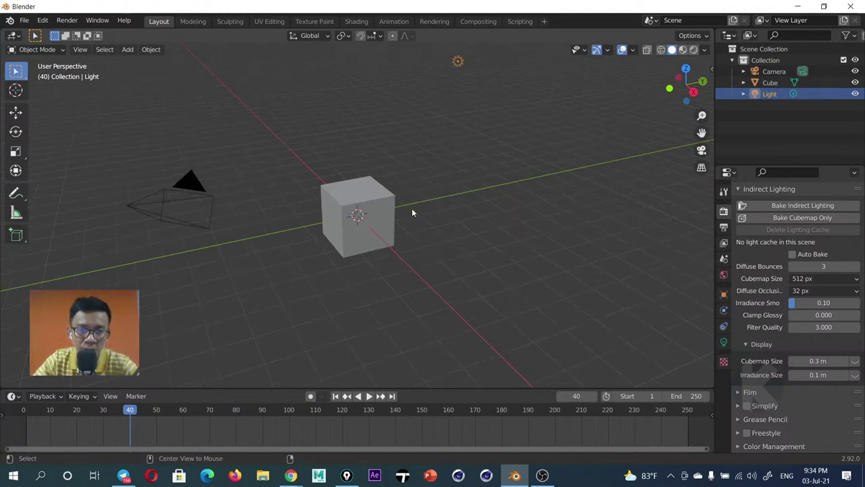
{"action": "mouse_move", "coordinate": [413, 218]}
{"action": "middle_mouse_down"}
{"action": "mouse_move", "coordinate": [440, 216]}
{"action": "mouse_move", "coordinate": [396, 224]}
{"action": "mouse_move", "coordinate": [406, 220]}
{"action": "middle_mouse_up"}
{"action": "mouse_move", "coordinate": [468, 215]}
{"action": "middle_mouse_down"}
{"action": "mouse_move", "coordinate": [396, 222]}
{"action": "mouse_move", "coordinate": [433, 215]}
{"action": "mouse_move", "coordinate": [403, 212]}
{"action": "mouse_move", "coordinate": [398, 224]}
{"action": "middle_mouse_up"}
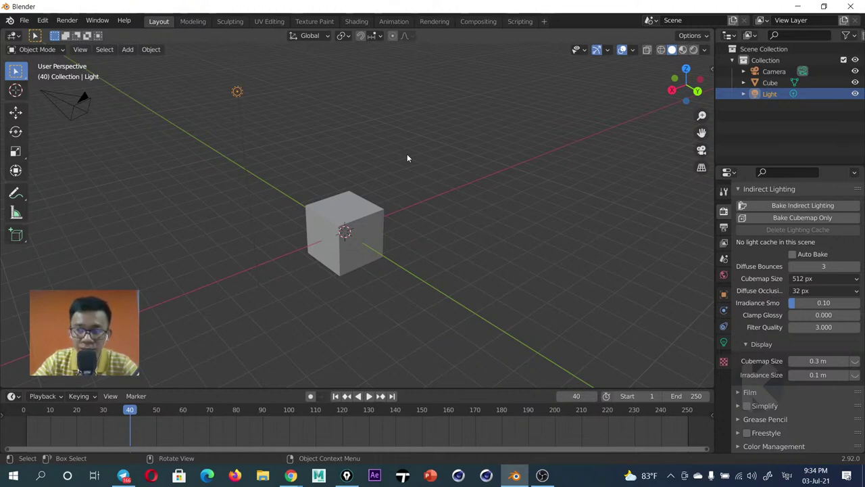
{"action": "left_click", "coordinate": [365, 209]}
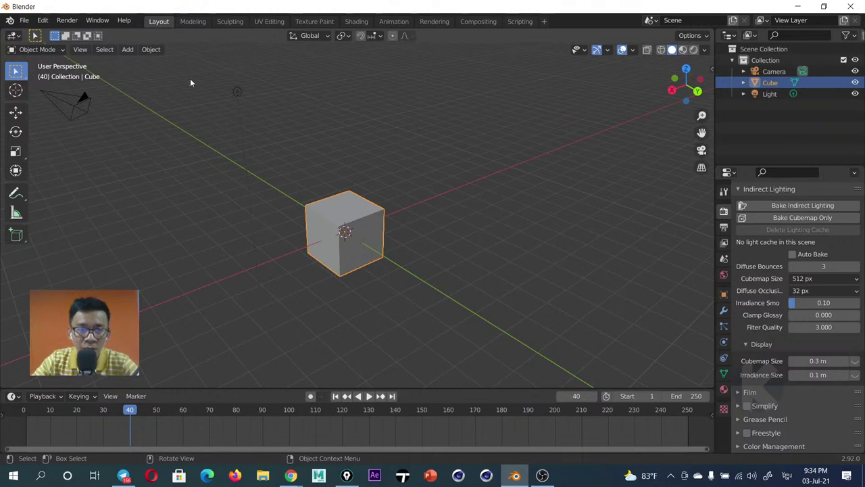
{"action": "left_click", "coordinate": [238, 90]}
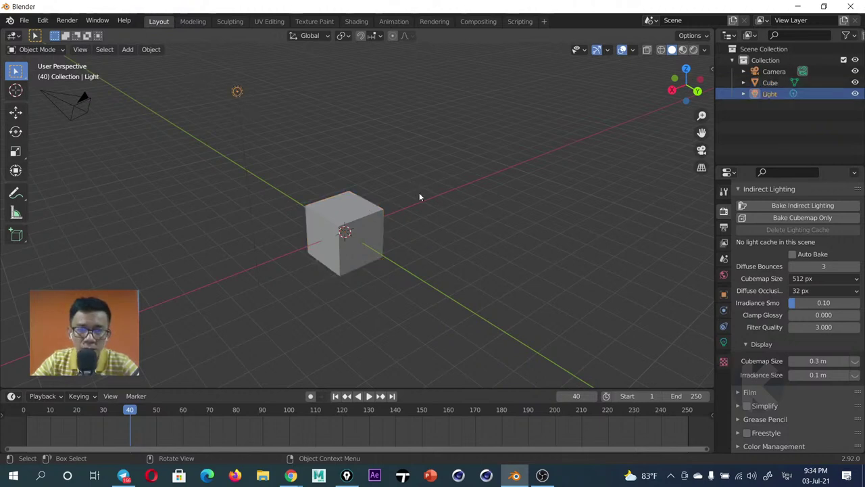
{"action": "left_click", "coordinate": [347, 214]}
{"action": "key", "text": "Delete"}
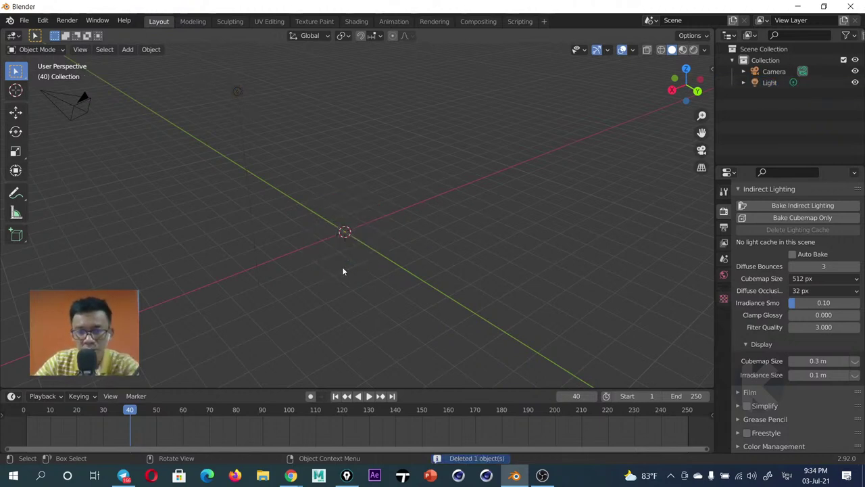
Switch the empty viewport to the Front orthographic view
{"action": "middle_click_drag", "start_coordinate": [357, 259], "coordinate": [397, 252]}
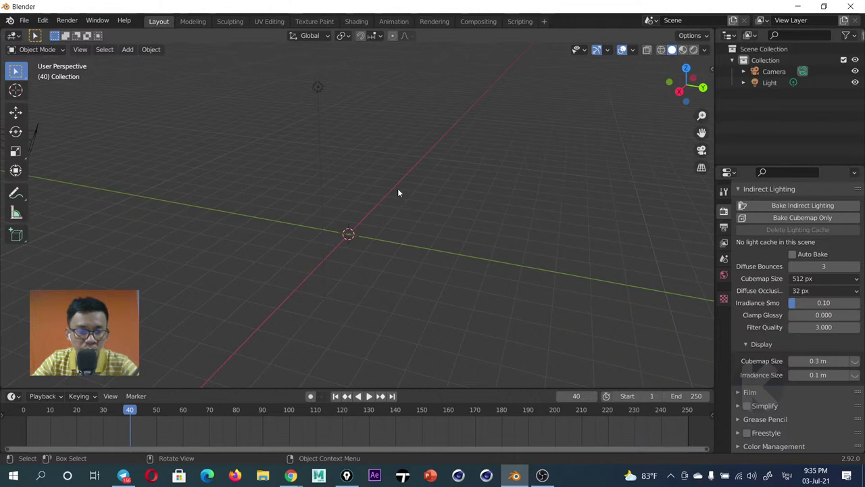
{"action": "key", "text": "grave"}
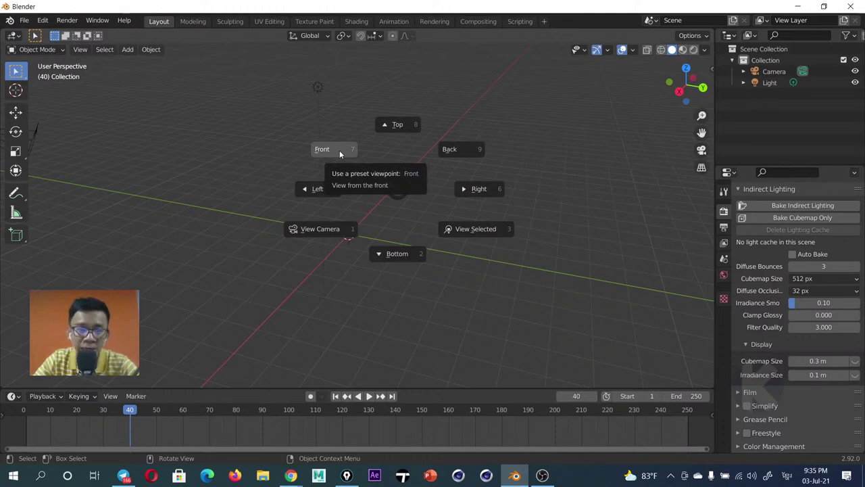
{"action": "left_click", "coordinate": [339, 154]}
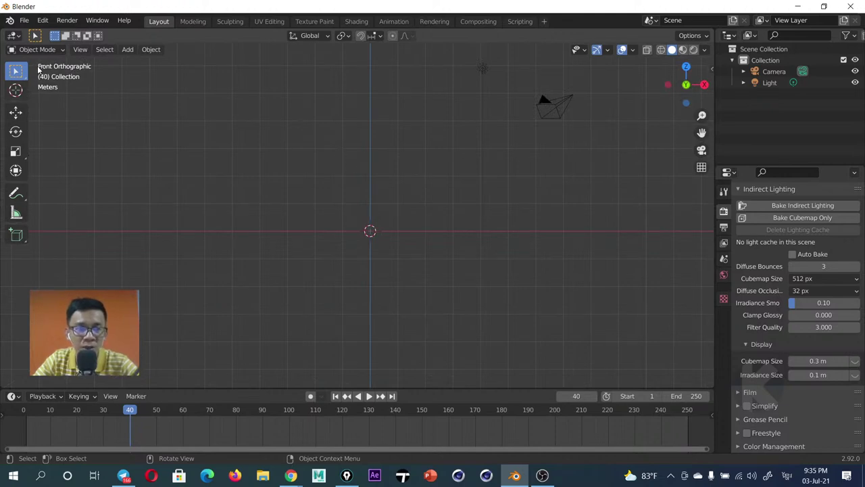
Glance at the Pinterest podium reference, then minimise Chrome again
{"action": "left_click", "coordinate": [291, 476]}
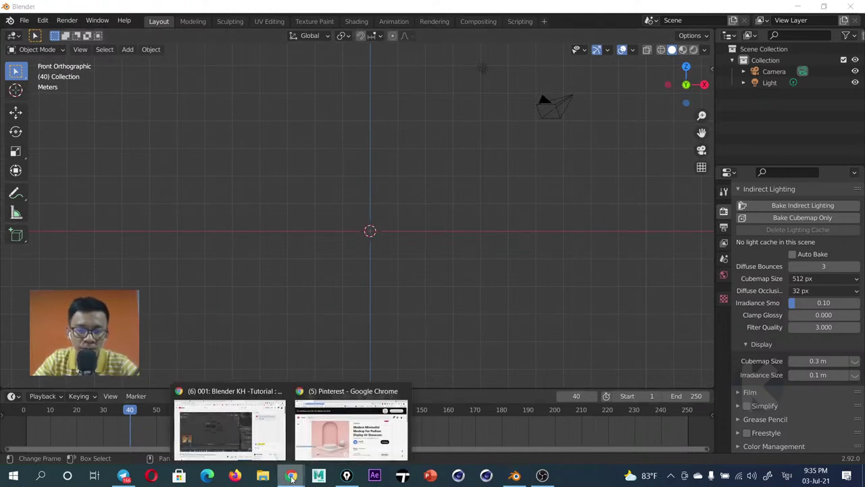
{"action": "left_click", "coordinate": [344, 440]}
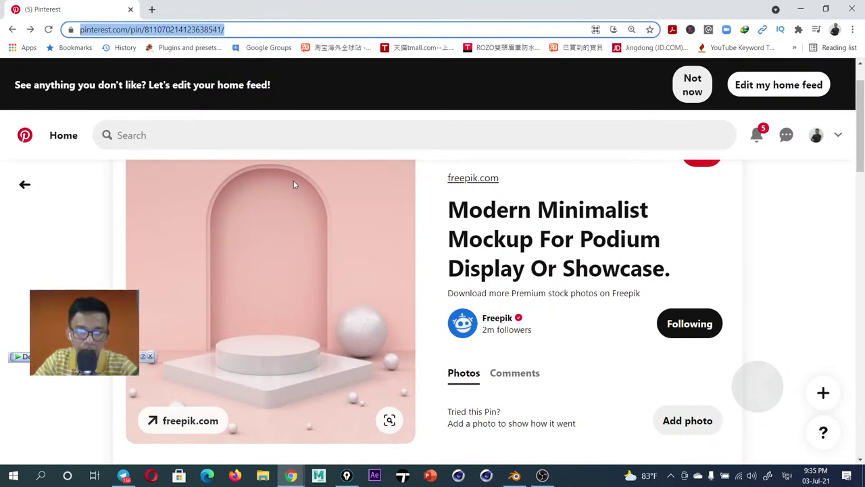
{"action": "left_click", "coordinate": [800, 8]}
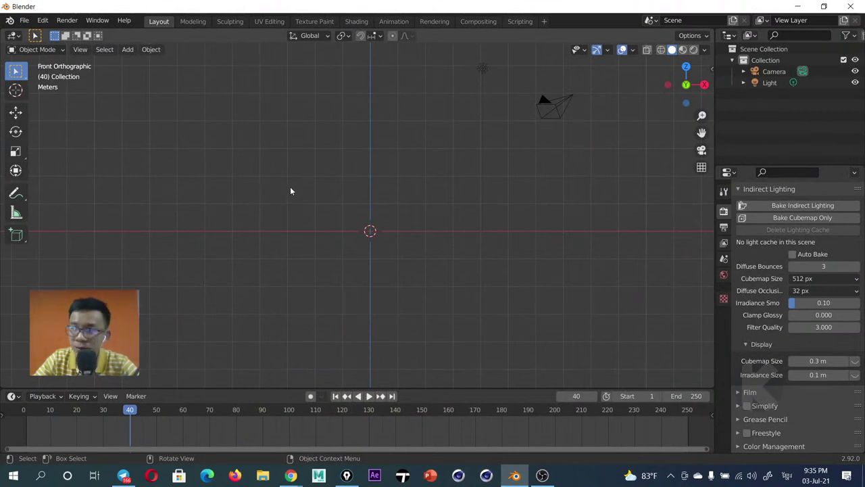
Pan the view so the origin sits lower, then bring up the Shift+A Add menu
{"action": "scroll", "coordinate": [327, 183], "scroll_direction": "down", "scroll_amount": 2}
{"action": "middle_click_drag", "start_coordinate": [327, 183], "coordinate": [312, 217], "text": "shift"}
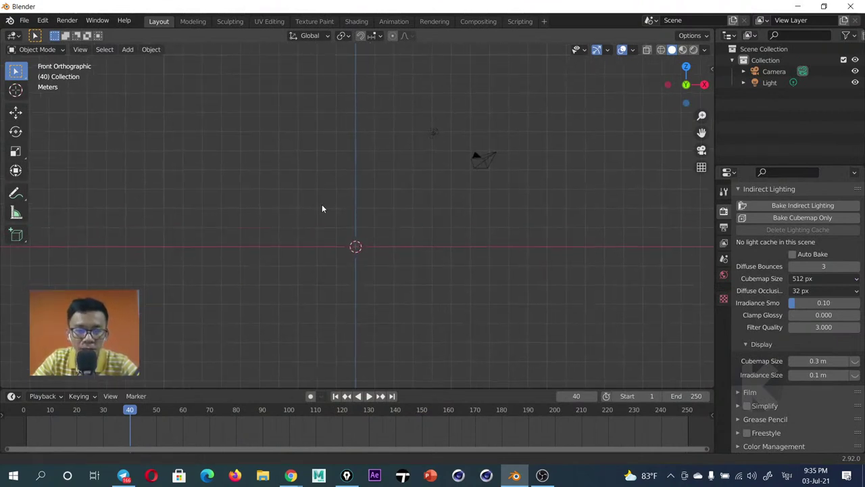
{"action": "key", "text": "ctrl+a"}
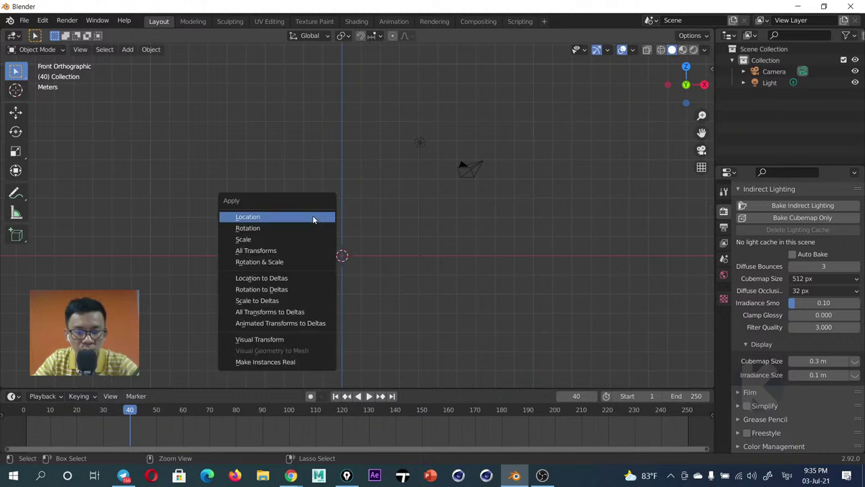
{"action": "key", "text": "Escape"}
{"action": "key", "text": "shift+a"}
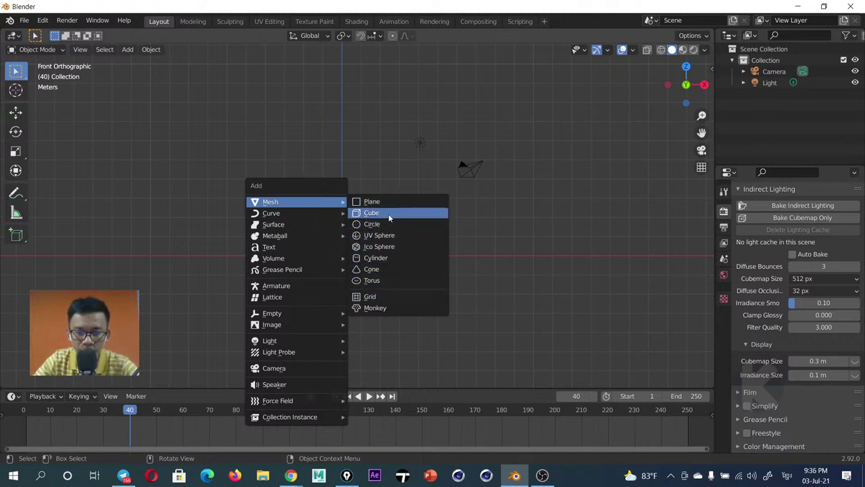
Add a mesh cube at the origin and scale it up uniformly twice
{"action": "left_click", "coordinate": [389, 215]}
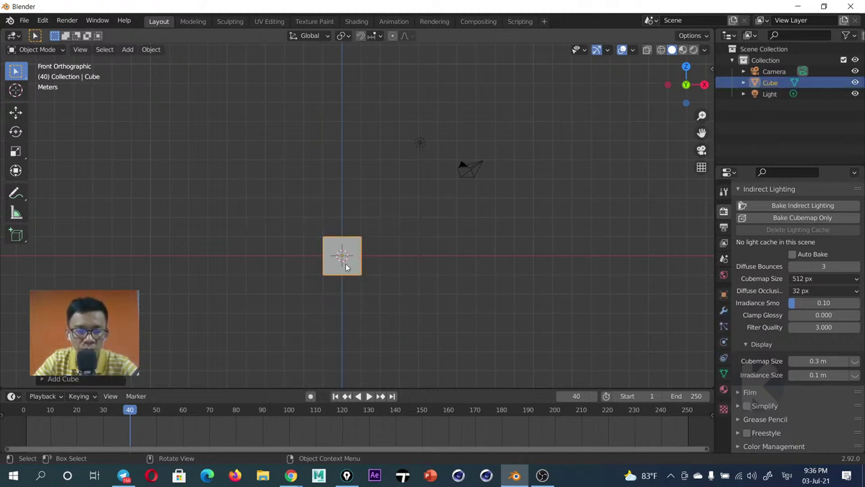
{"action": "key", "text": "s"}
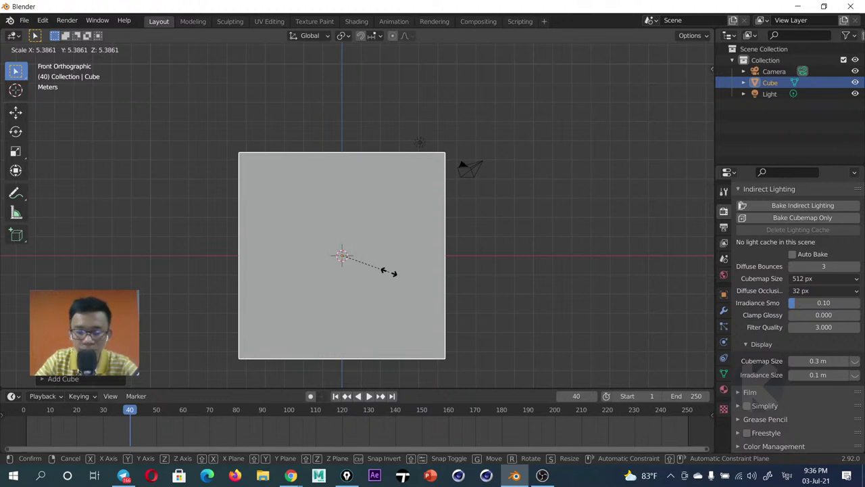
{"action": "left_click", "coordinate": [396, 274]}
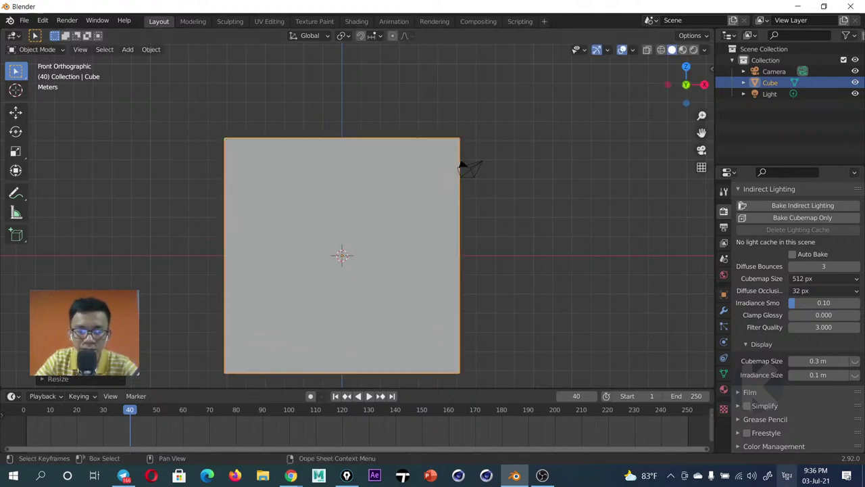
{"action": "left_click", "coordinate": [787, 475]}
{"action": "left_click", "coordinate": [758, 382]}
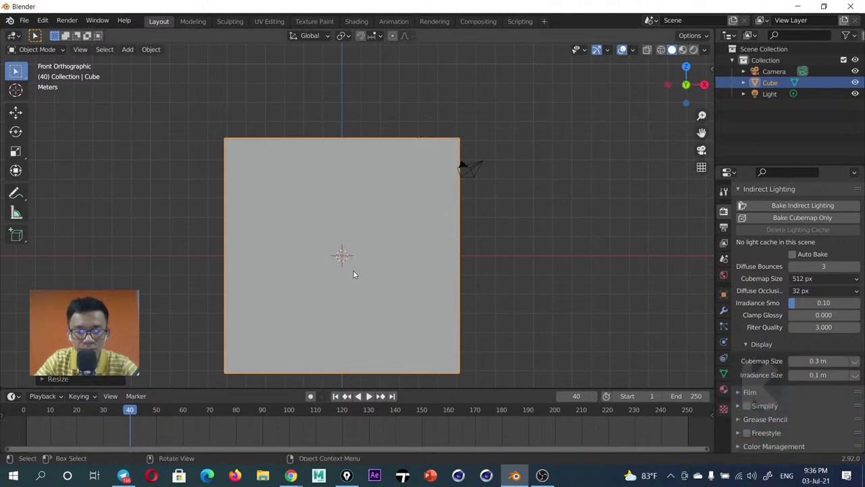
{"action": "key", "text": "s"}
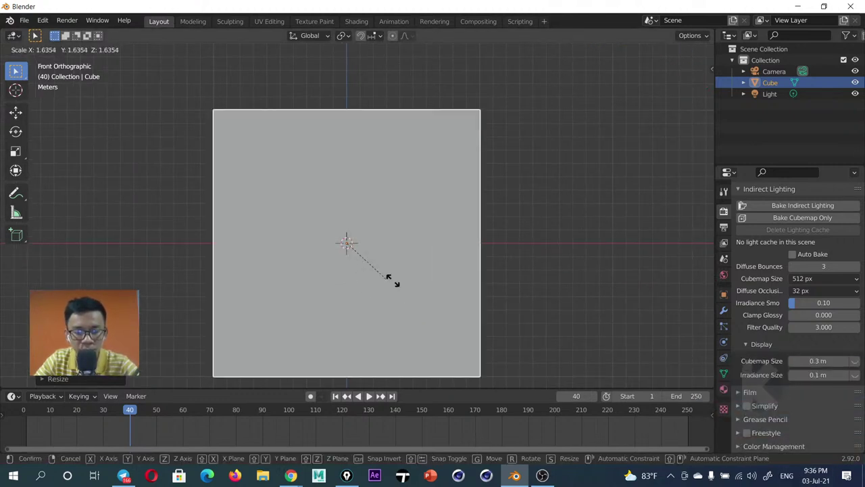
{"action": "left_click", "coordinate": [408, 281]}
{"action": "scroll", "coordinate": [357, 273], "scroll_direction": "down", "scroll_amount": 4}
{"action": "scroll", "coordinate": [359, 271], "scroll_direction": "up", "scroll_amount": 1}
{"action": "scroll", "coordinate": [360, 271], "scroll_direction": "up", "scroll_amount": 1}
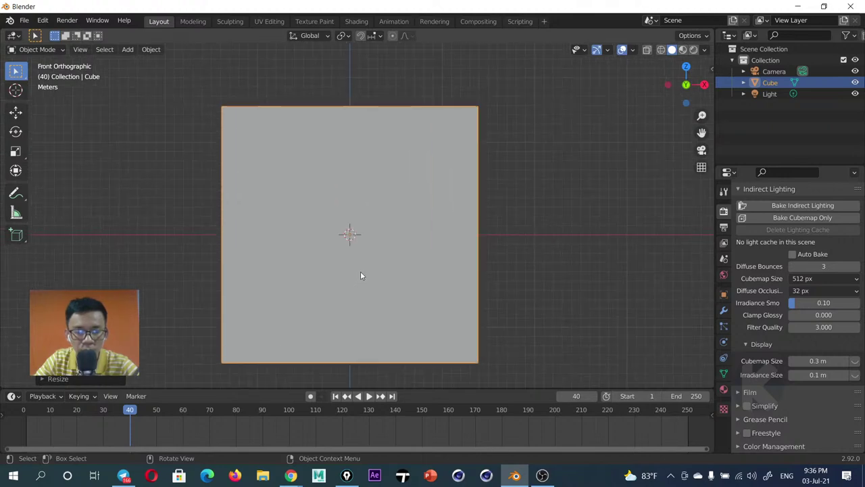
{"action": "key", "text": "grave"}
From the Top view, flatten the cube along Y into a thin slab
{"action": "left_click", "coordinate": [360, 214]}
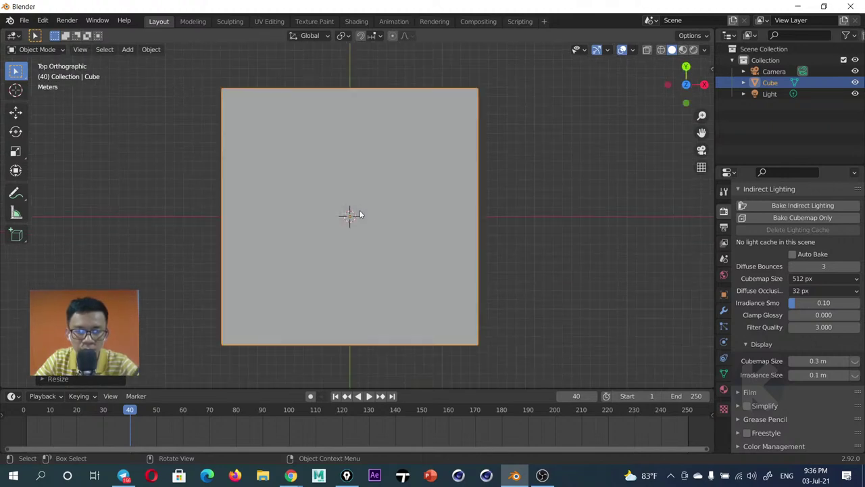
{"action": "key", "text": "s"}
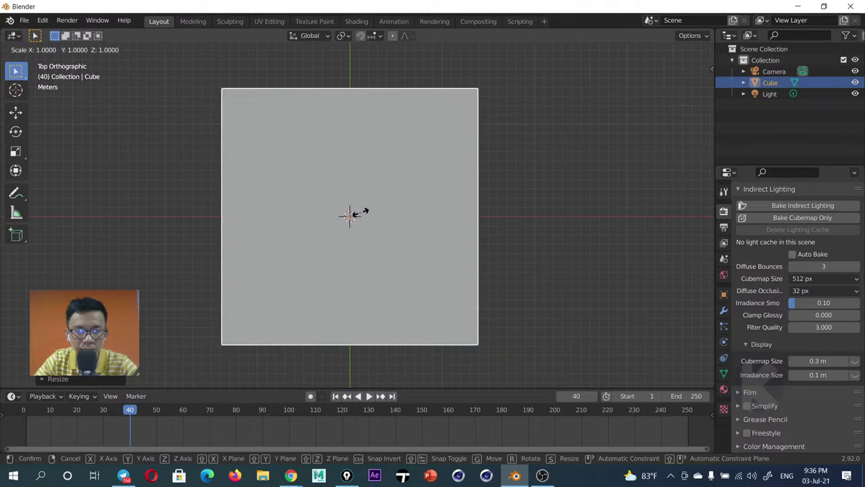
{"action": "key", "text": "y"}
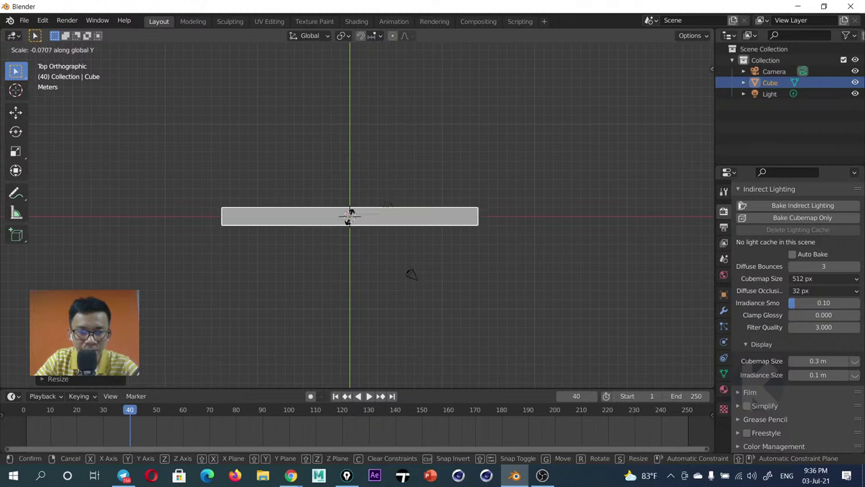
{"action": "left_click", "coordinate": [351, 217]}
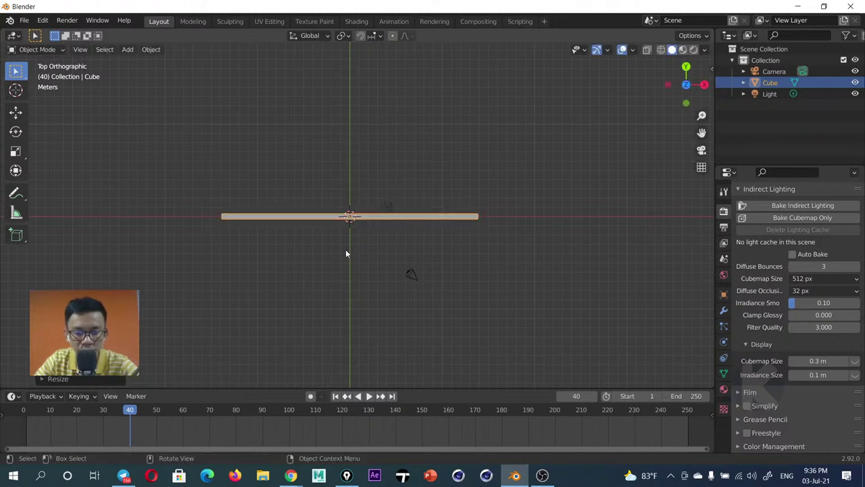
Move the slab back about 9.17 m along the Y axis
{"action": "key", "text": "g"}
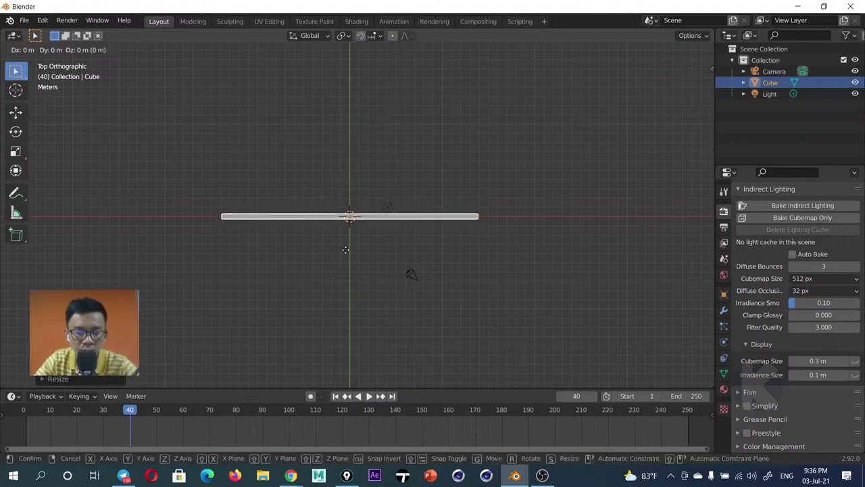
{"action": "key", "text": "y"}
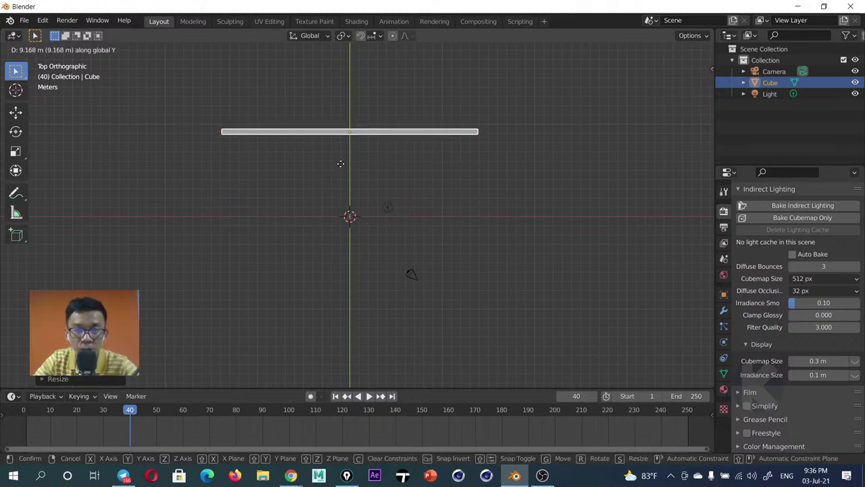
{"action": "left_click", "coordinate": [346, 158]}
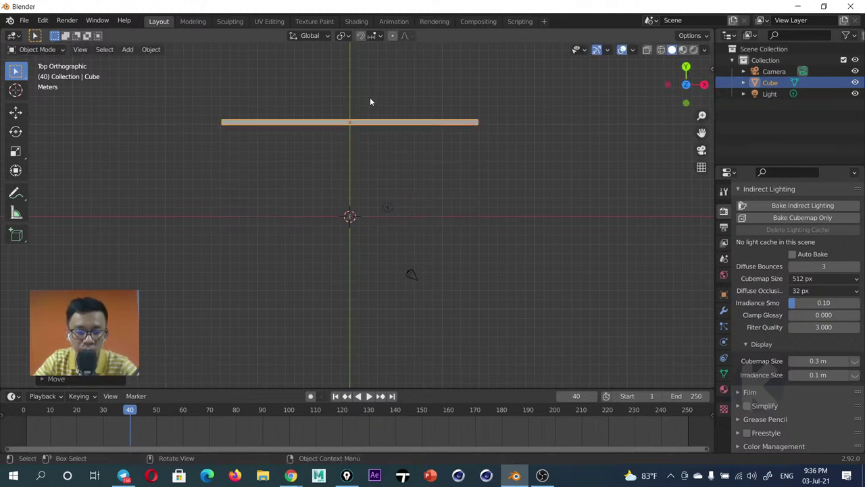
{"action": "scroll", "coordinate": [369, 100], "scroll_direction": "up", "scroll_amount": 3}
{"action": "scroll", "coordinate": [370, 101], "scroll_direction": "down", "scroll_amount": 2}
{"action": "scroll", "coordinate": [366, 108], "scroll_direction": "down", "scroll_amount": 2}
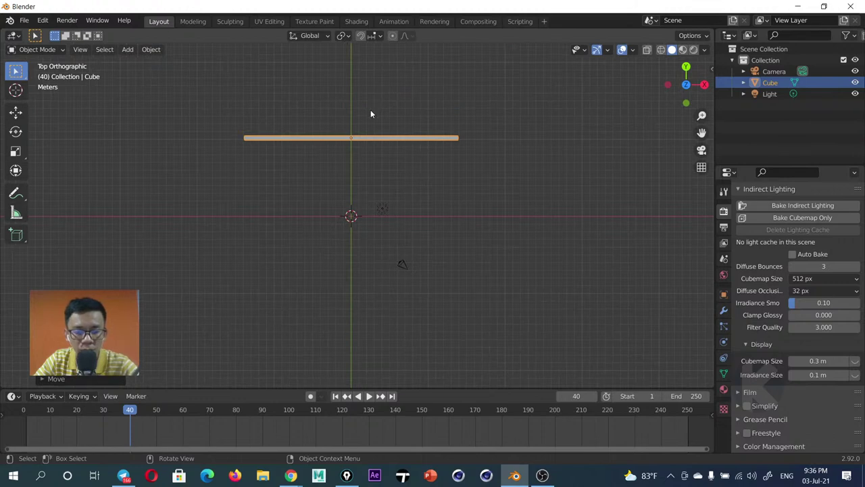
Stretch the slab 2.43 times wider along the X axis
{"action": "key", "text": "s"}
{"action": "key", "text": "x"}
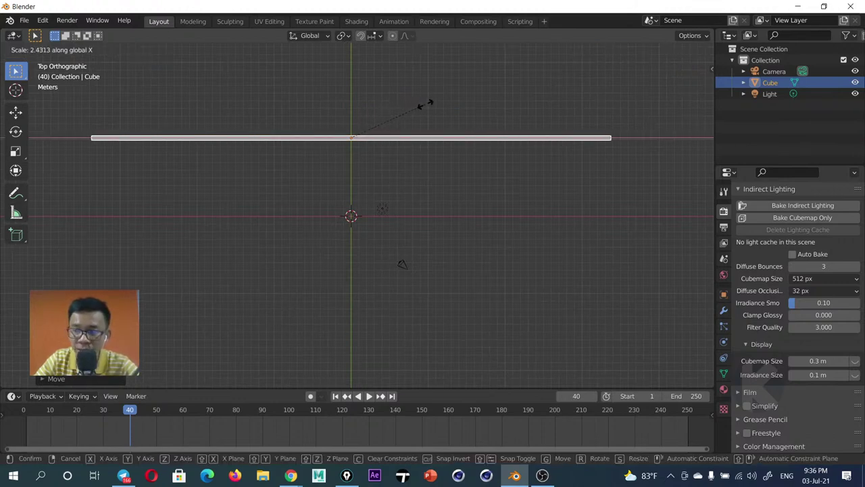
{"action": "left_click", "coordinate": [425, 104]}
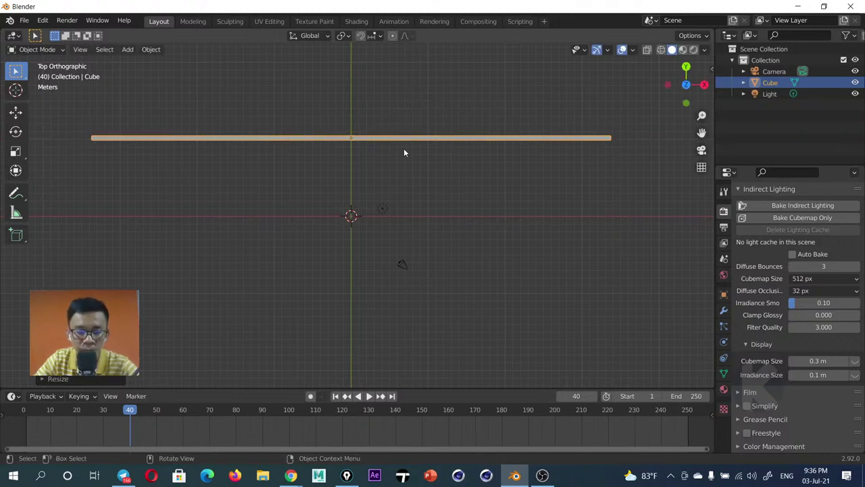
{"action": "key", "text": "grave"}
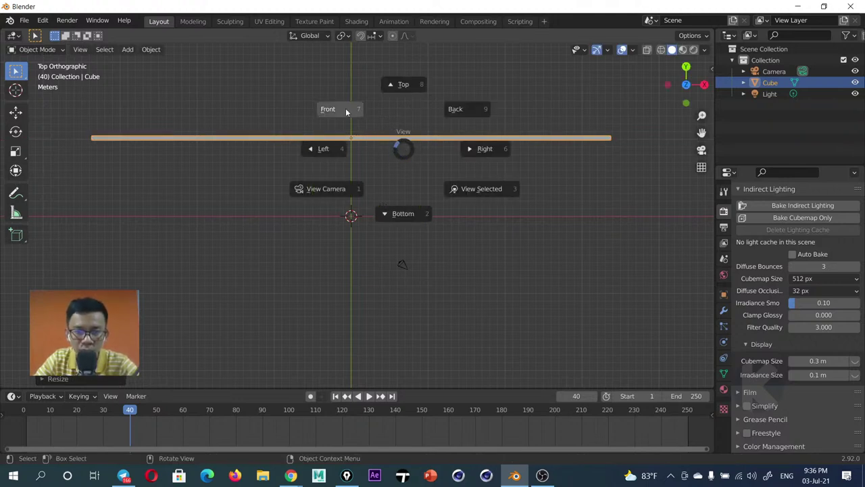
From the Front view, raise the slab about 14 m along Z onto the ground line
{"action": "left_click", "coordinate": [346, 110]}
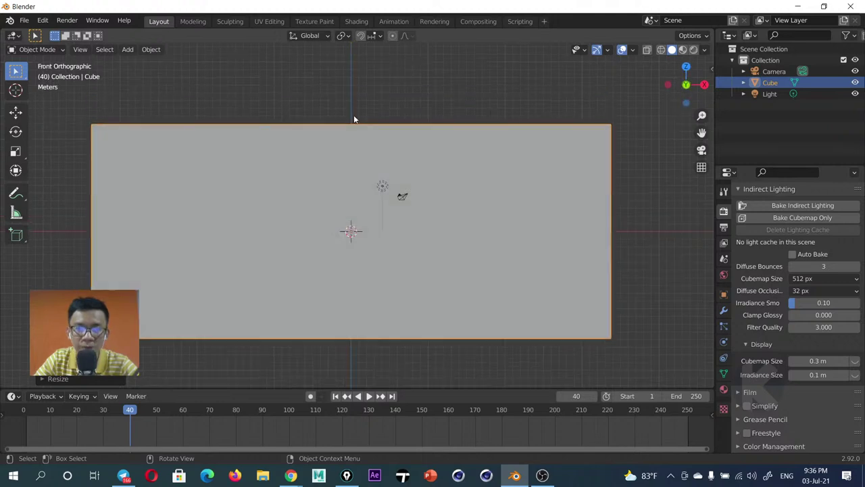
{"action": "scroll", "coordinate": [375, 180], "scroll_direction": "down", "scroll_amount": 2}
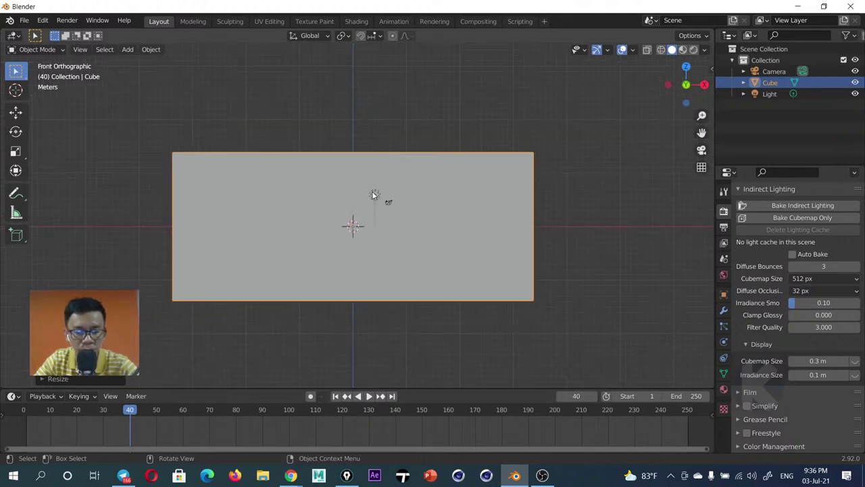
{"action": "key", "text": "g"}
{"action": "key", "text": "z"}
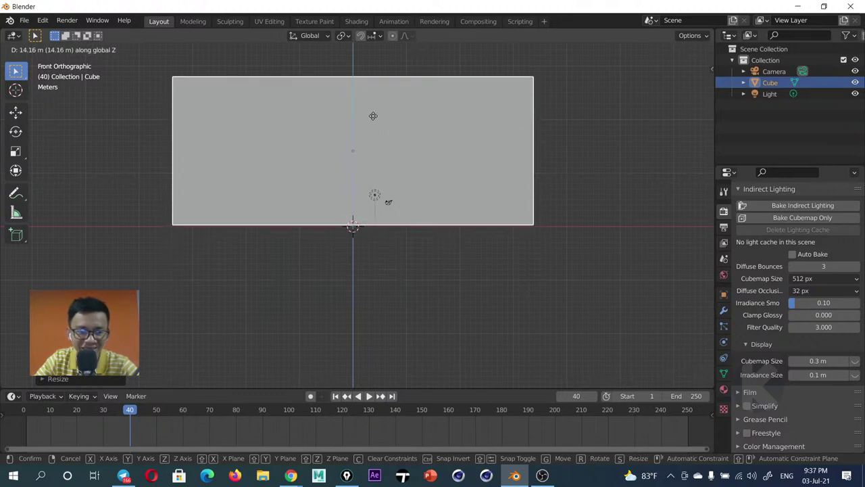
{"action": "left_click", "coordinate": [374, 117]}
{"action": "middle_click_drag", "start_coordinate": [426, 238], "coordinate": [430, 280], "text": "shift"}
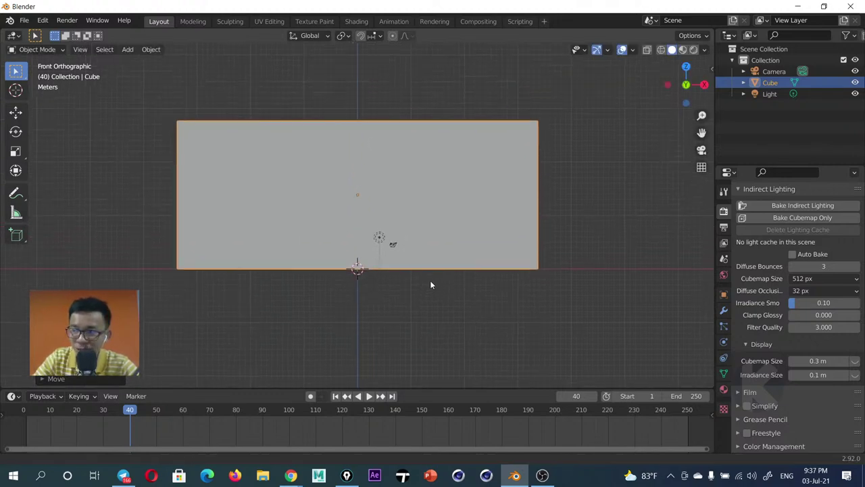
{"action": "scroll", "coordinate": [391, 219], "scroll_direction": "up", "scroll_amount": 1}
{"action": "middle_click_drag", "start_coordinate": [390, 218], "coordinate": [408, 237], "text": "shift"}
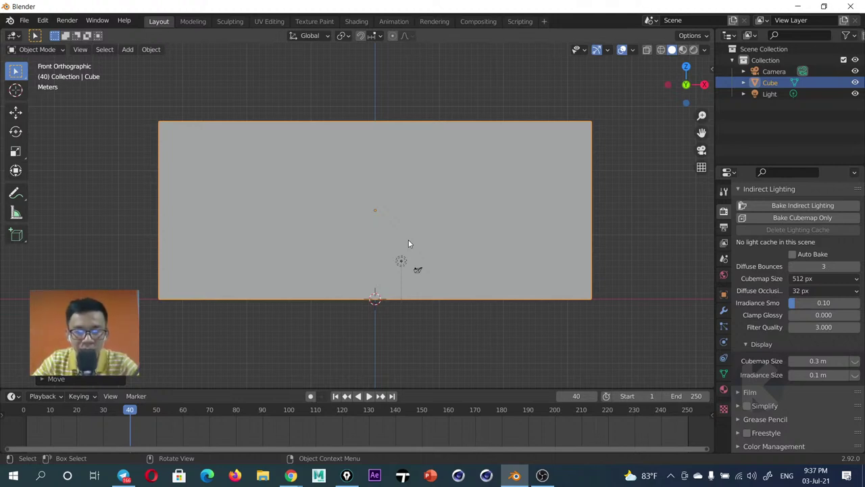
{"action": "key", "text": "c"}
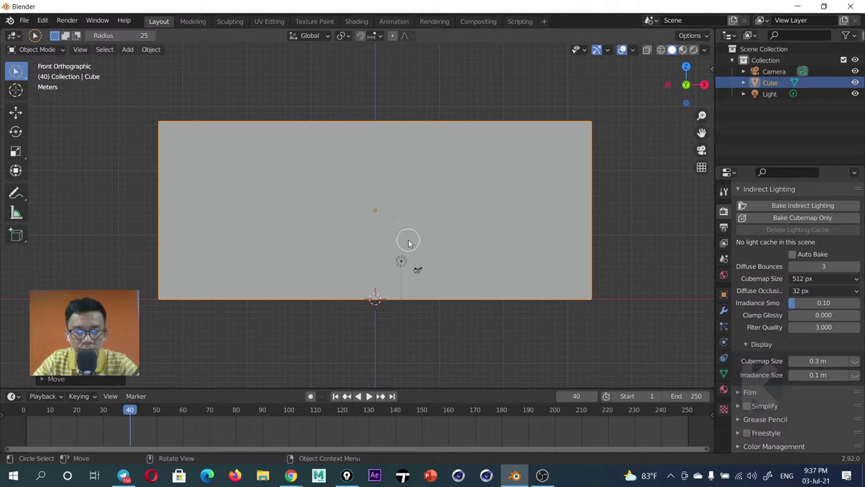
{"action": "key", "text": "r"}
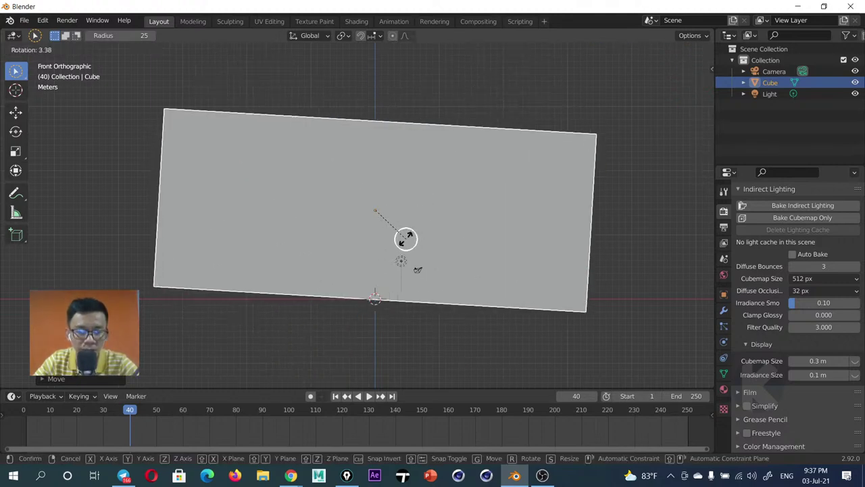
{"action": "key", "text": "Escape"}
{"action": "key", "text": "g"}
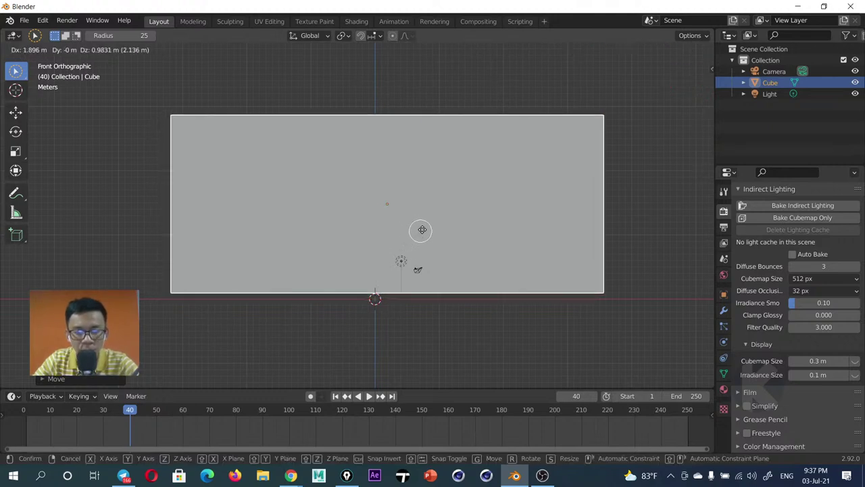
{"action": "key", "text": "Escape"}
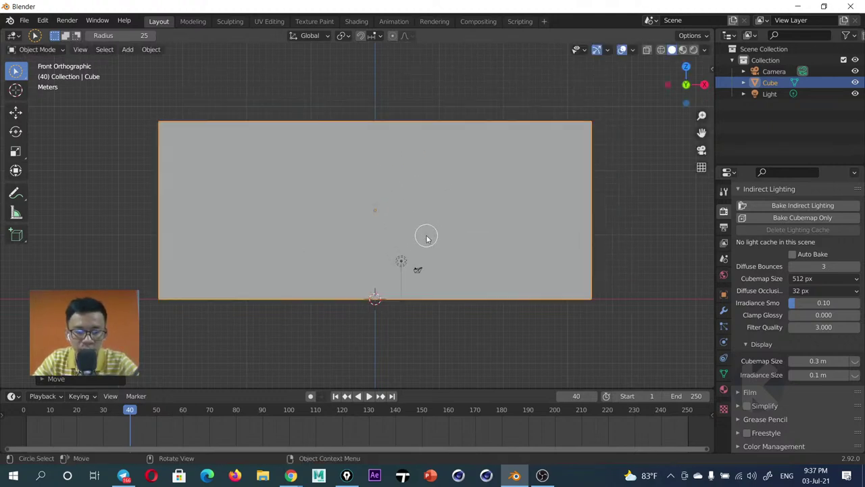
{"action": "key", "text": "r"}
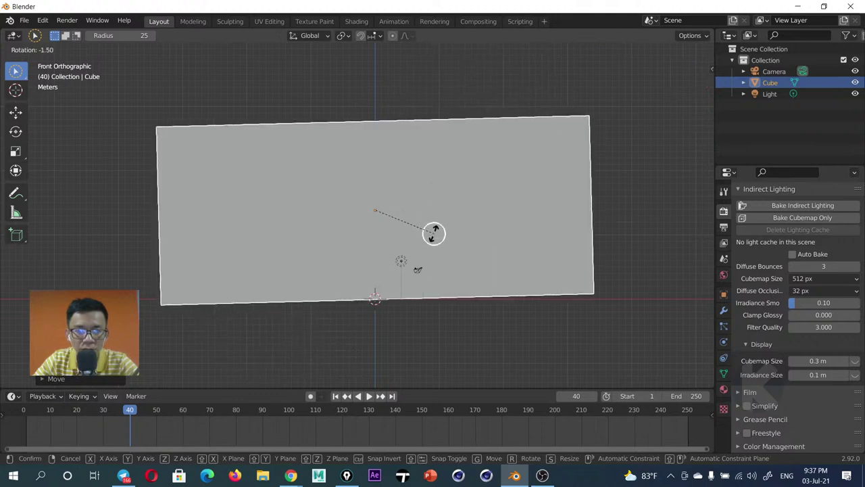
{"action": "key", "text": "Escape"}
{"action": "key", "text": "s"}
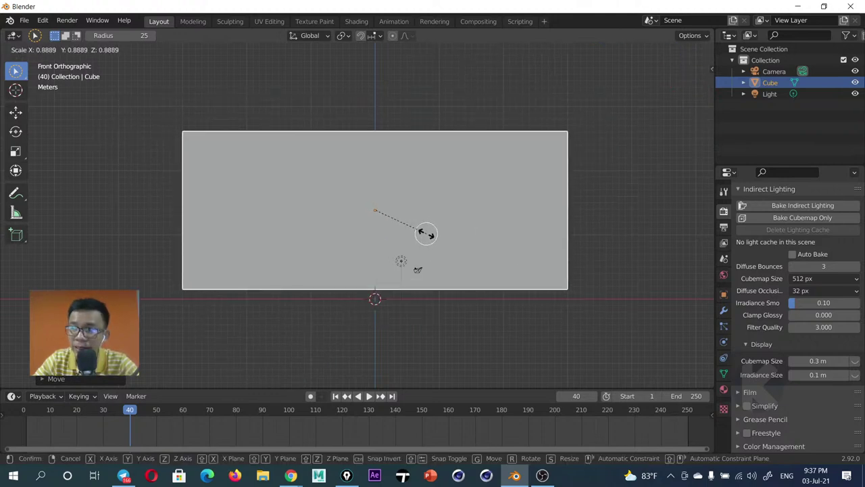
{"action": "key", "text": "Escape"}
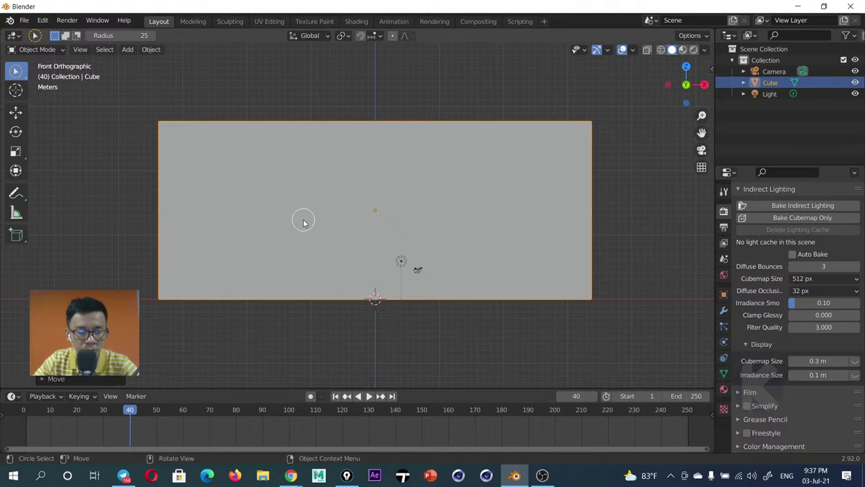
{"action": "scroll", "coordinate": [316, 200], "scroll_direction": "down", "scroll_amount": 3}
{"action": "middle_click_drag", "start_coordinate": [320, 186], "coordinate": [287, 177]}
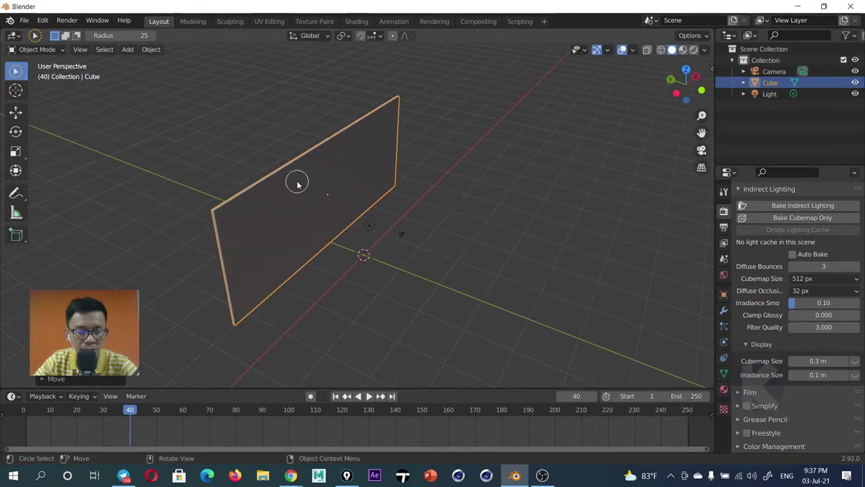
{"action": "right_click", "coordinate": [317, 196]}
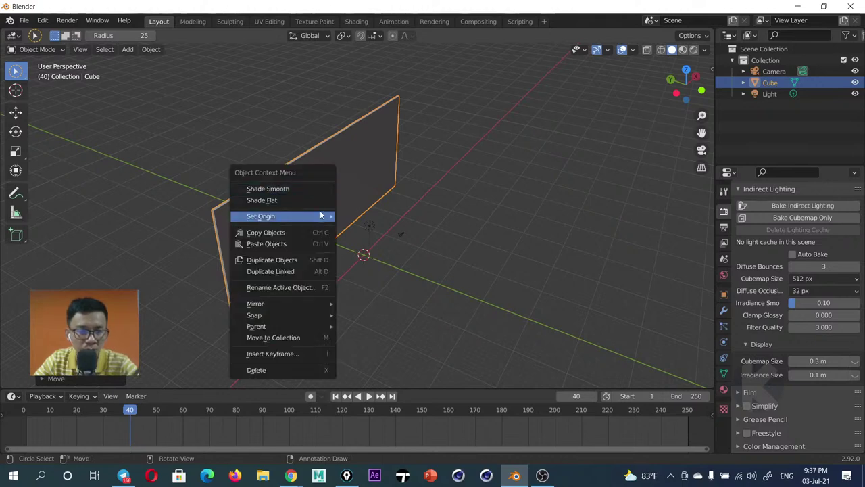
{"action": "key", "text": "alt+a"}
{"action": "key", "text": "c"}
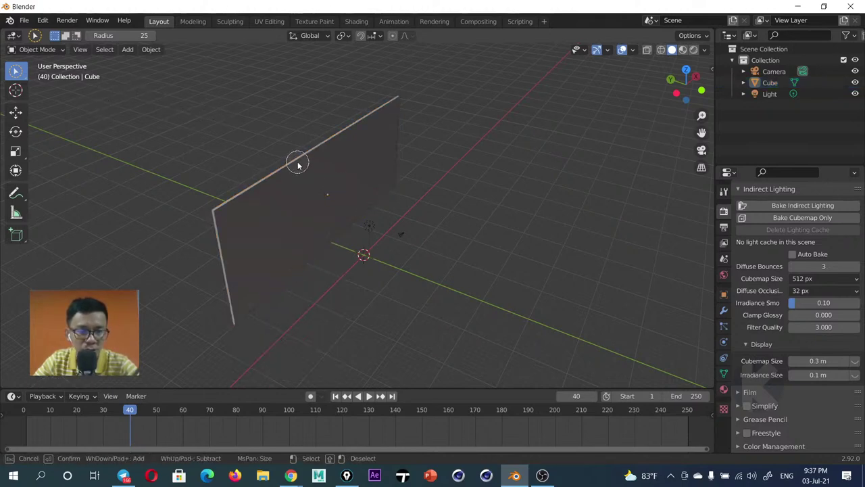
{"action": "key", "text": "Tab"}
{"action": "key", "text": "Tab"}
{"action": "key", "text": "c"}
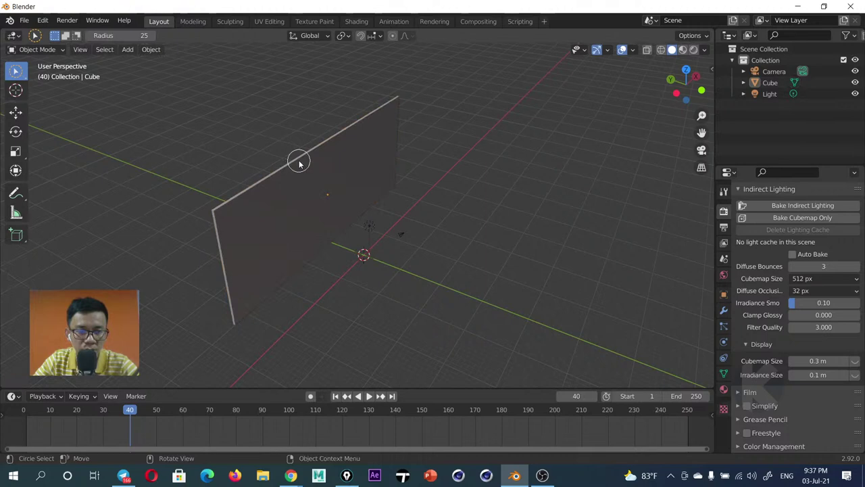
{"action": "left_click", "coordinate": [769, 82]}
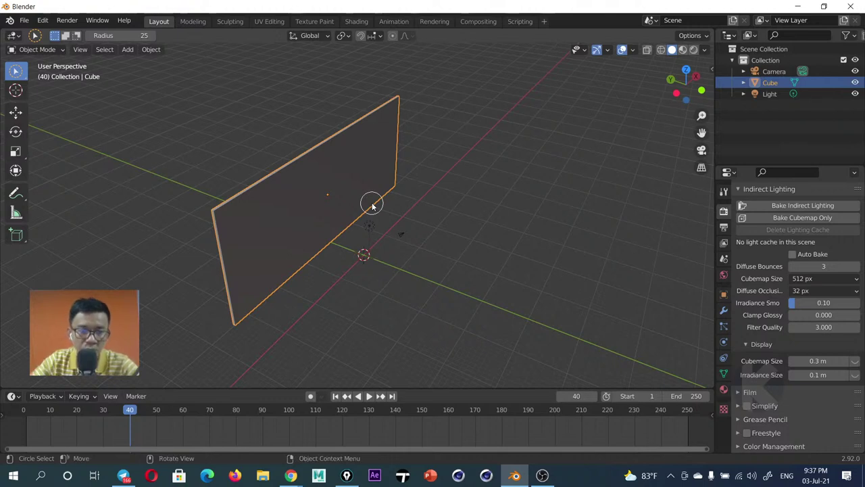
Duplicate the wall plane and slide the copy along Y just in front of it
{"action": "key", "text": "shift+d"}
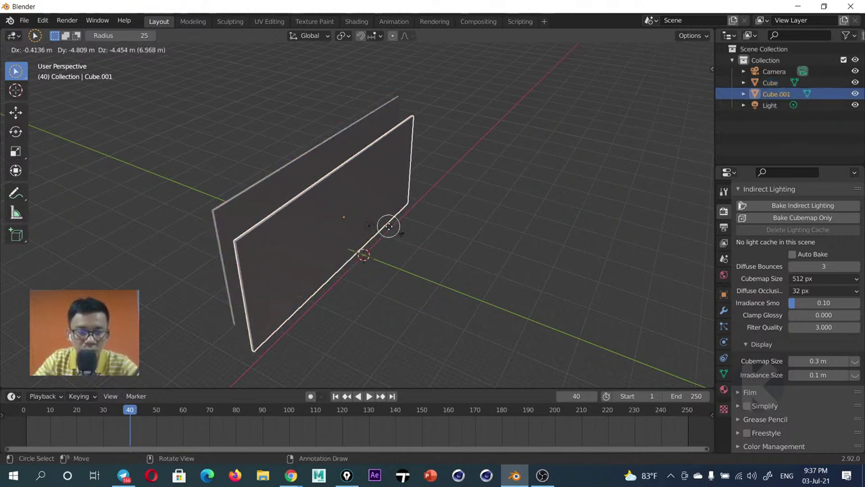
{"action": "key", "text": "y"}
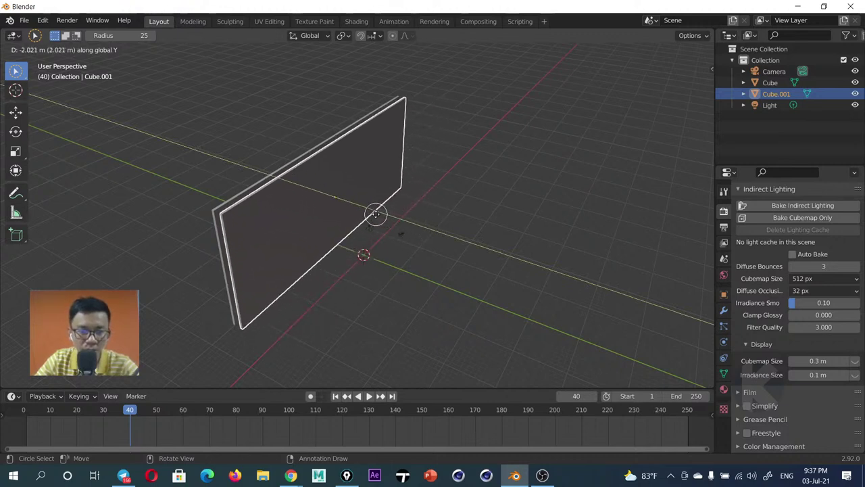
{"action": "left_click", "coordinate": [376, 215]}
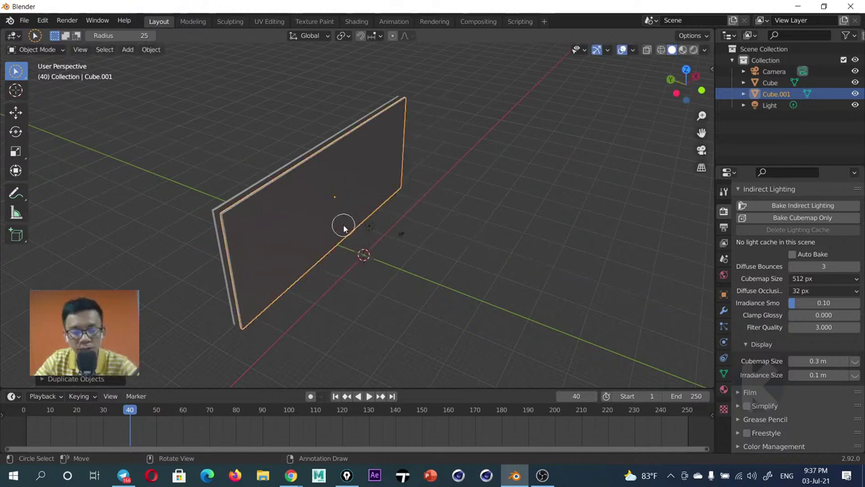
Switch to front view, orbit to an angle, and duplicate the wall plane again
{"action": "key", "text": "grave"}
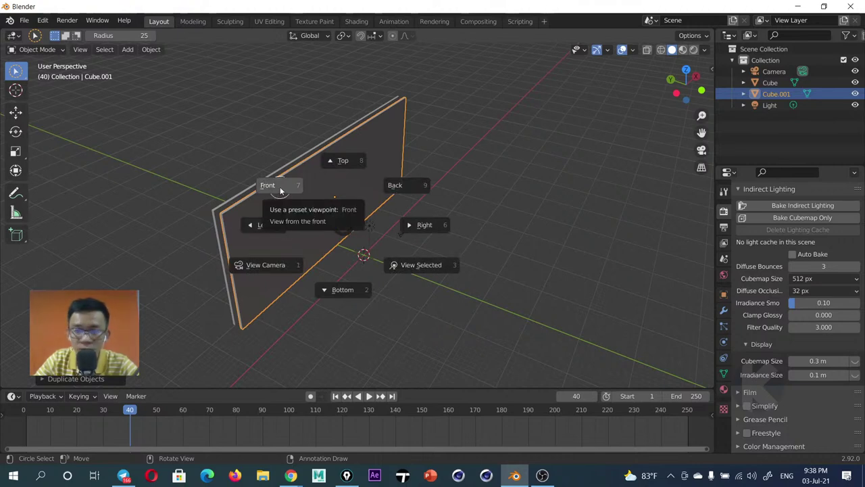
{"action": "left_click", "coordinate": [280, 187]}
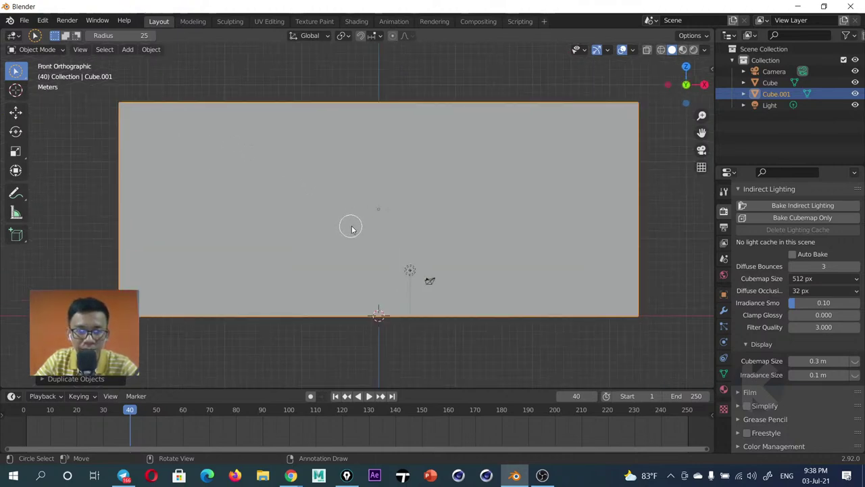
{"action": "key", "text": "shift+a"}
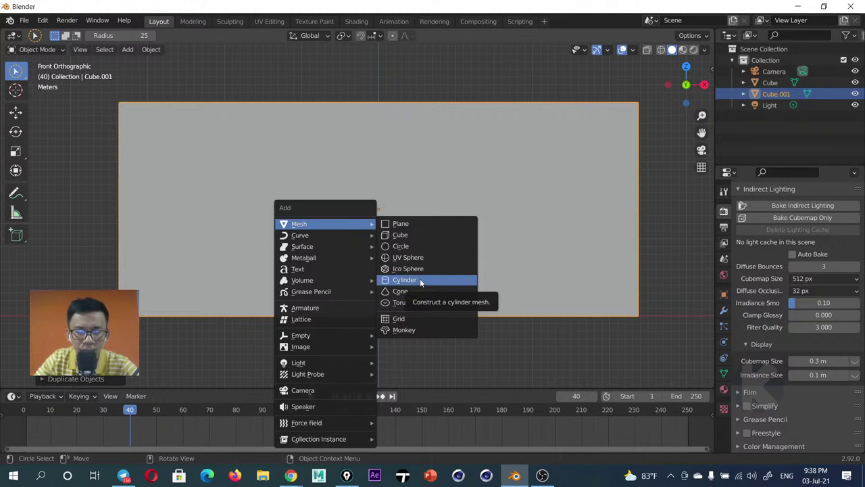
{"action": "middle_click_drag", "start_coordinate": [379, 79], "coordinate": [324, 208]}
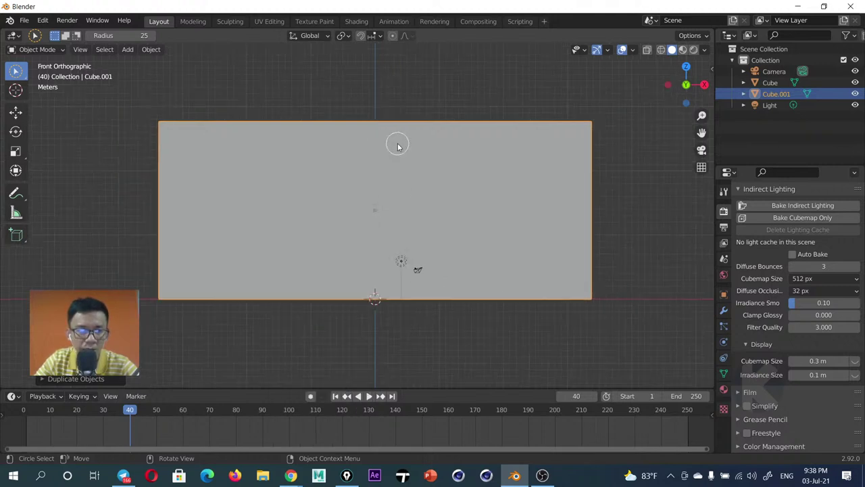
{"action": "key", "text": "shift+d"}
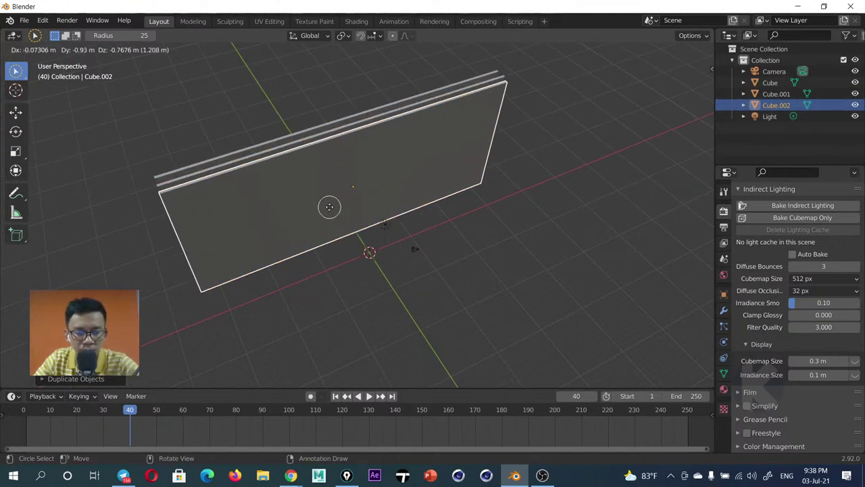
Move the copy forward along Y and scale it along Y to thicken it
{"action": "key", "text": "y"}
{"action": "left_click", "coordinate": [368, 234]}
{"action": "key", "text": "s"}
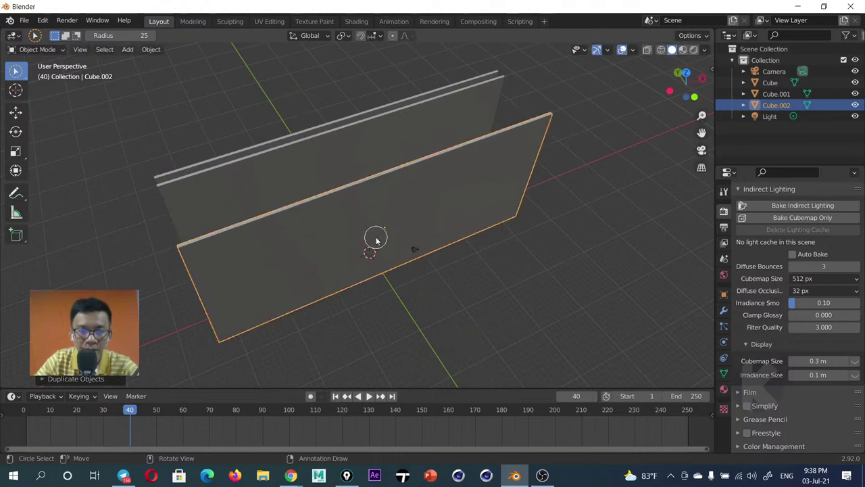
{"action": "key", "text": "y"}
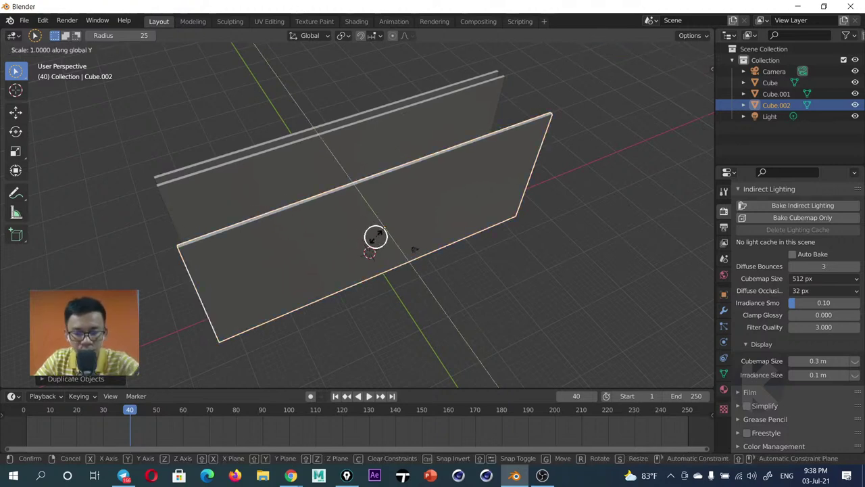
{"action": "left_click", "coordinate": [421, 284]}
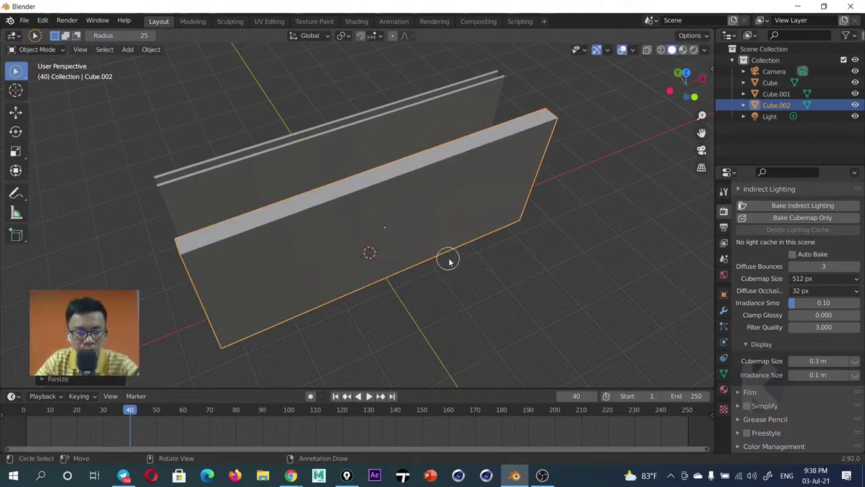
Narrow the block along X twice and thicken it further along Y
{"action": "key", "text": "s"}
{"action": "key", "text": "x"}
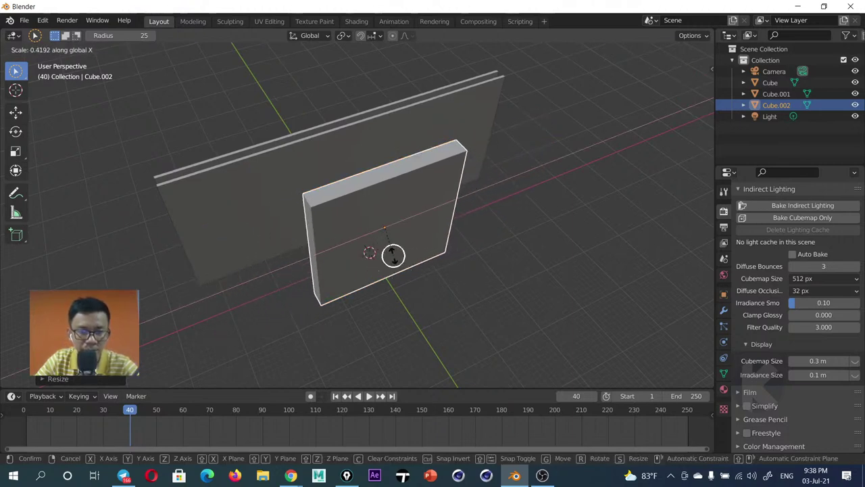
{"action": "left_click", "coordinate": [371, 256]}
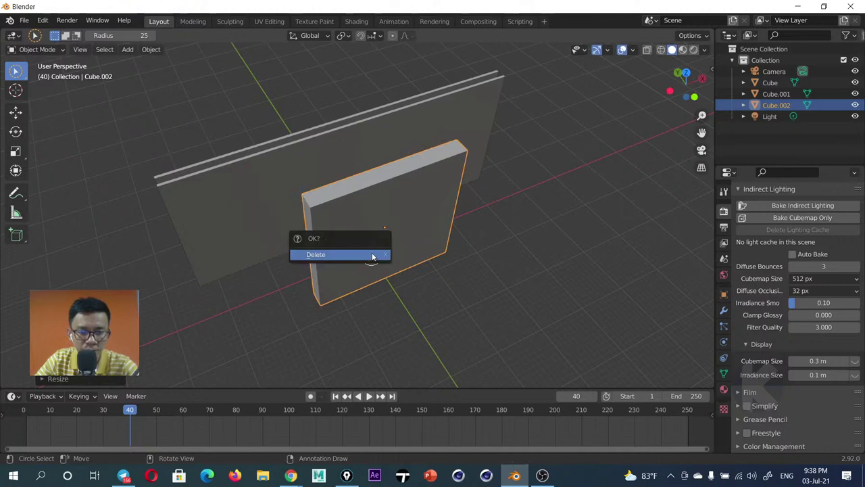
{"action": "key", "text": "s"}
{"action": "key", "text": "x"}
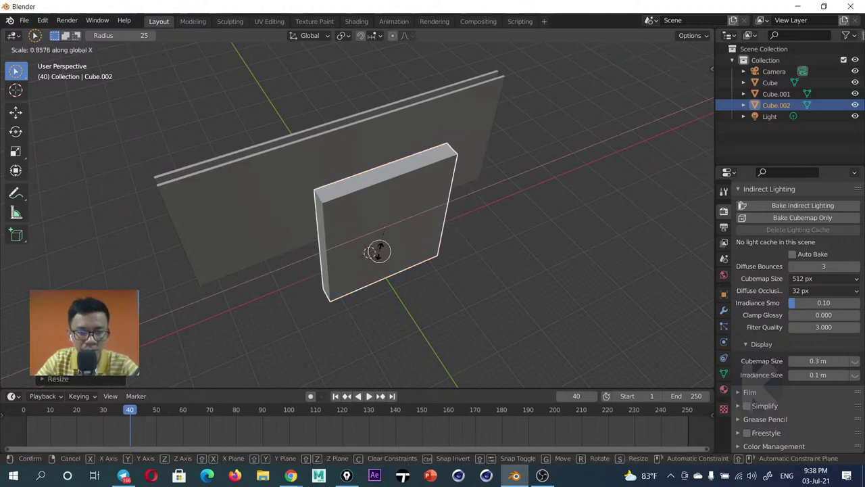
{"action": "left_click", "coordinate": [389, 252]}
{"action": "key", "text": "s"}
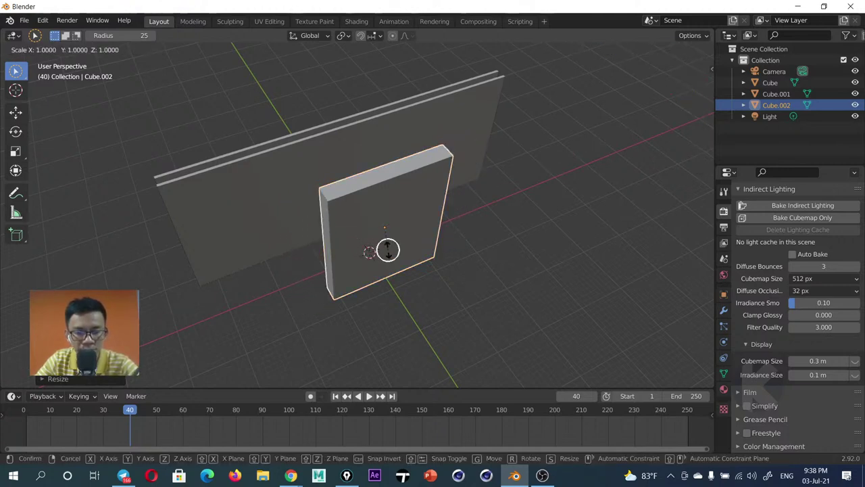
{"action": "key", "text": "y"}
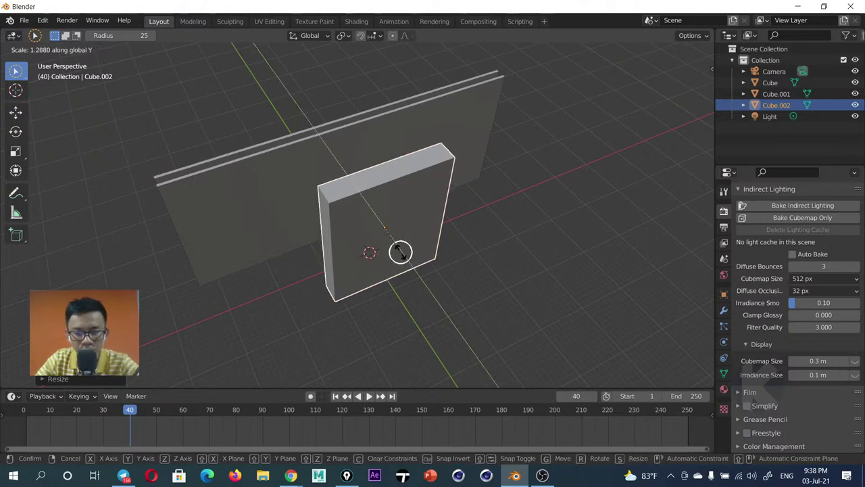
{"action": "left_click", "coordinate": [413, 277]}
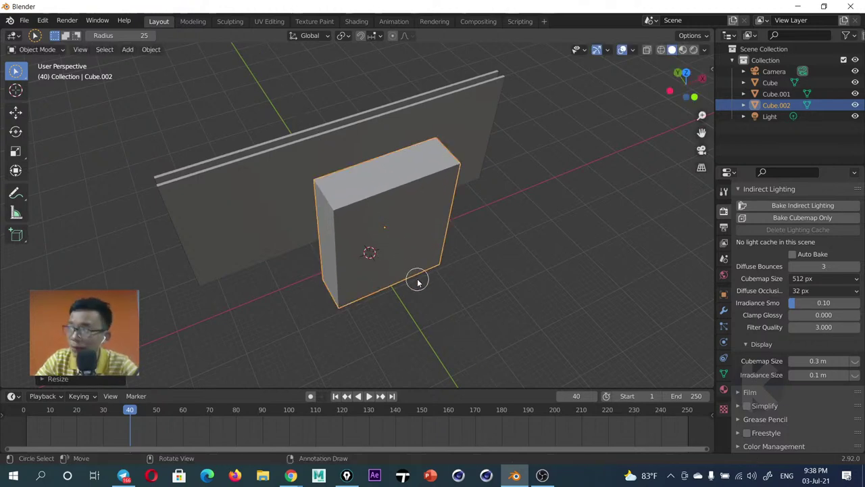
Lower the block 2.644 m along Z
{"action": "mouse_move", "coordinate": [413, 279]}
{"action": "middle_mouse_down"}
{"action": "mouse_move", "coordinate": [479, 239]}
{"action": "mouse_move", "coordinate": [428, 240]}
{"action": "mouse_move", "coordinate": [427, 227]}
{"action": "mouse_move", "coordinate": [385, 232]}
{"action": "mouse_move", "coordinate": [411, 227]}
{"action": "middle_mouse_up"}
{"action": "key", "text": "g"}
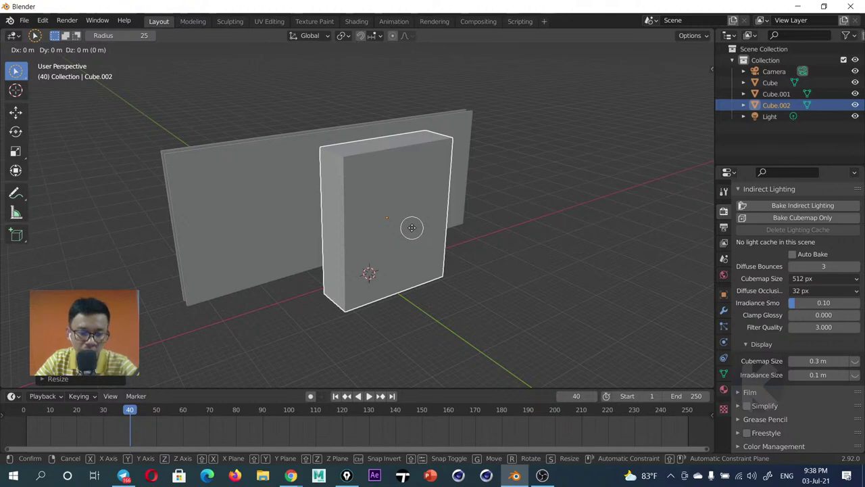
{"action": "key", "text": "z"}
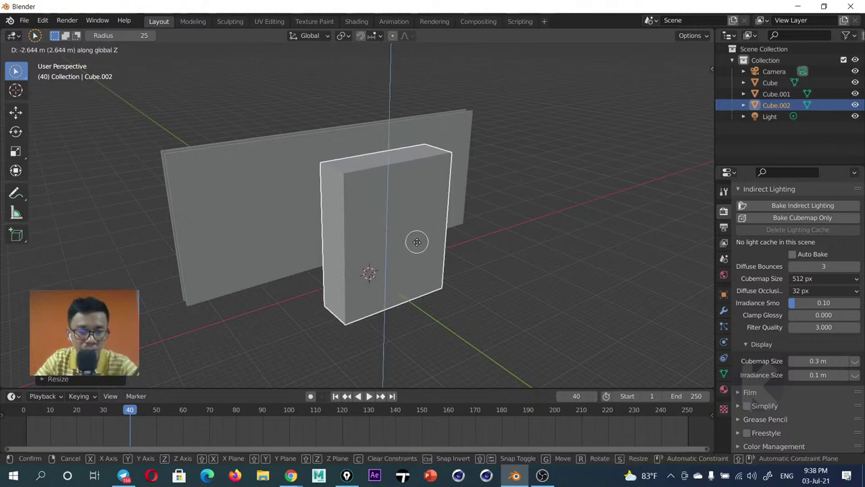
{"action": "left_click", "coordinate": [417, 257]}
{"action": "middle_click_drag", "start_coordinate": [417, 257], "coordinate": [388, 273]}
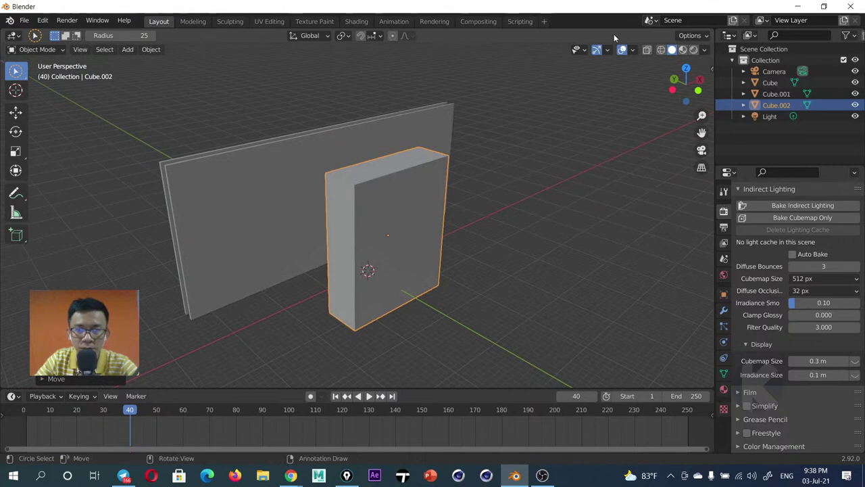
Turn on the wireframe overlay and enter Edit Mode on Cube.002
{"action": "left_click", "coordinate": [631, 51]}
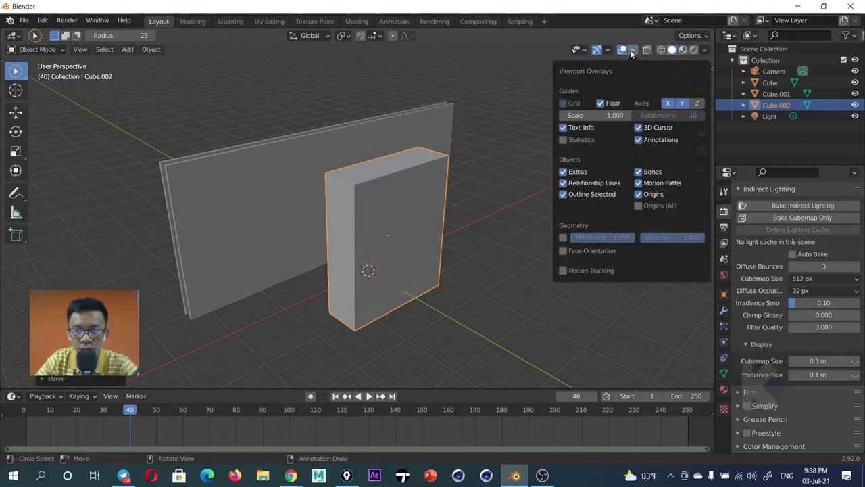
{"action": "left_click", "coordinate": [563, 237]}
{"action": "mouse_move", "coordinate": [548, 238]}
{"action": "middle_mouse_down"}
{"action": "mouse_move", "coordinate": [302, 222]}
{"action": "mouse_move", "coordinate": [382, 230]}
{"action": "mouse_move", "coordinate": [332, 225]}
{"action": "middle_mouse_up"}
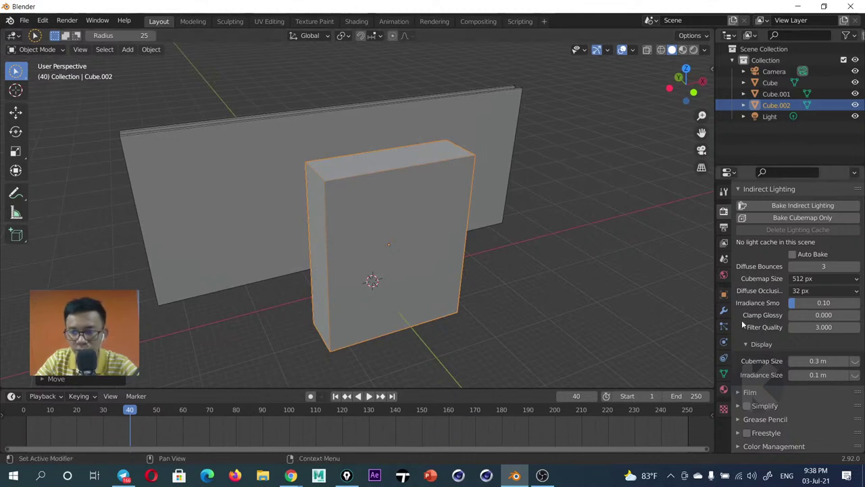
{"action": "middle_click_drag", "start_coordinate": [423, 272], "coordinate": [415, 277]}
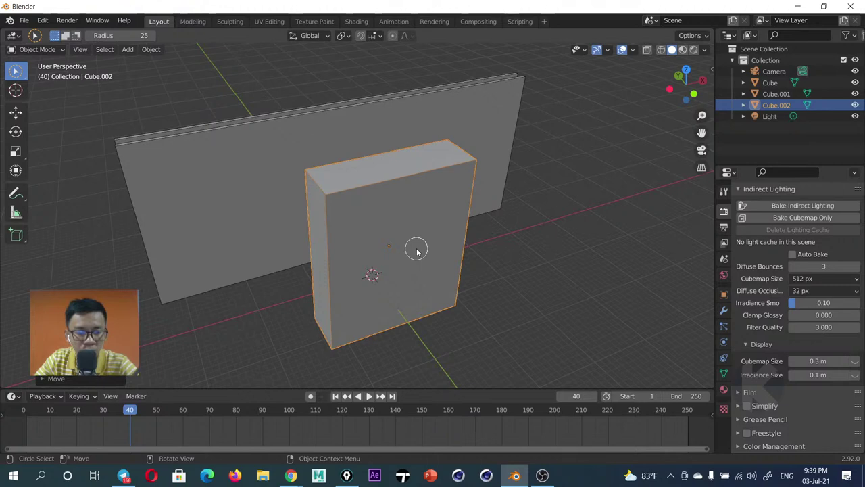
{"action": "key", "text": "Tab"}
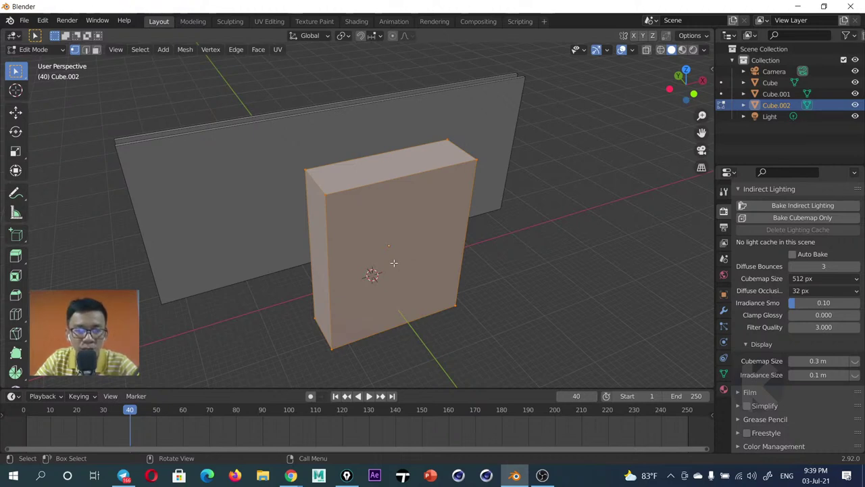
Add three evenly spaced vertical loop cuts to the block with Ctrl+R
{"action": "key", "text": "2"}
{"action": "key", "text": "3"}
{"action": "key", "text": "1"}
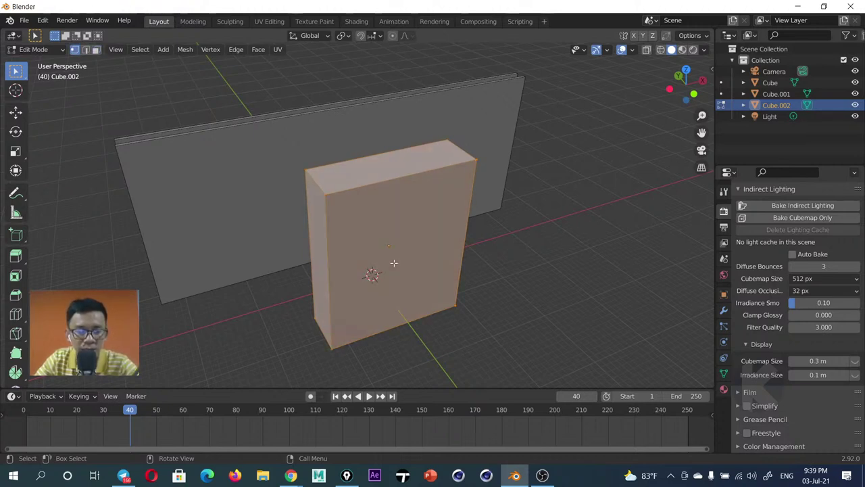
{"action": "middle_click_drag", "start_coordinate": [394, 263], "coordinate": [392, 262]}
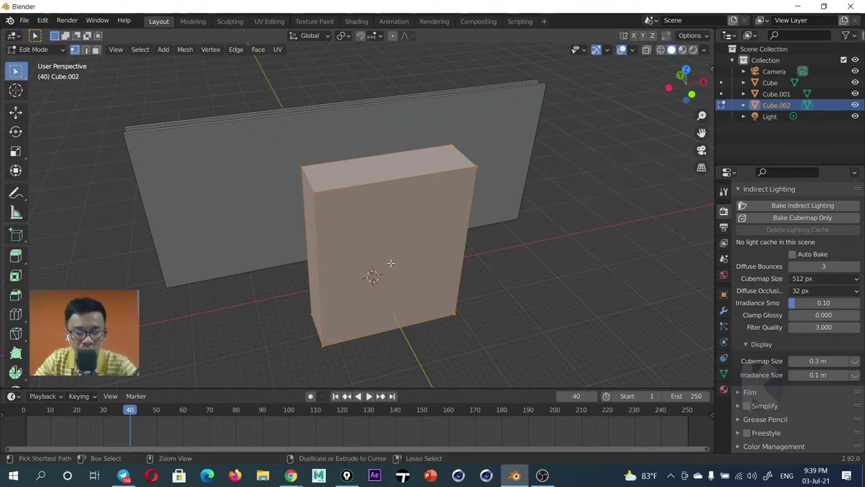
{"action": "key", "text": "ctrl+r"}
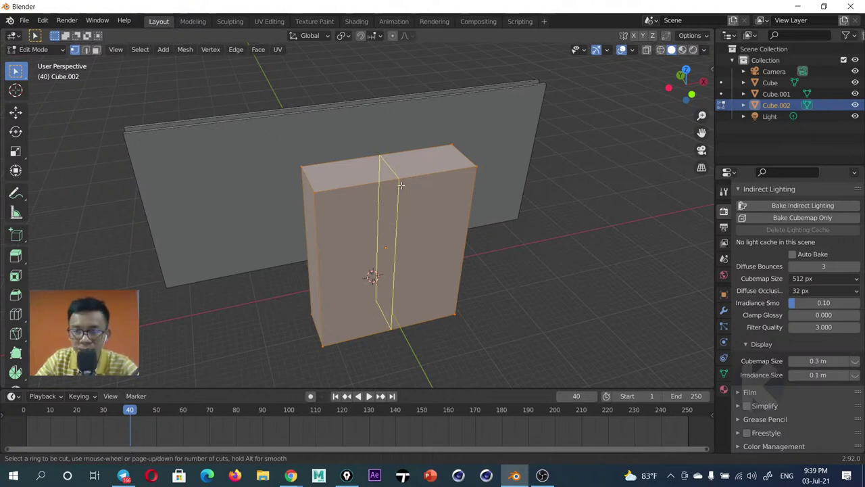
{"action": "scroll", "coordinate": [401, 184], "scroll_direction": "up", "scroll_amount": 2}
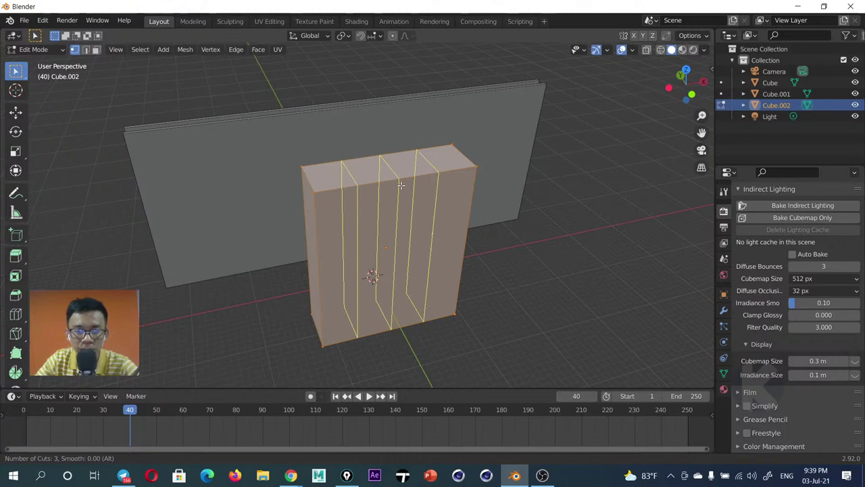
{"action": "scroll", "coordinate": [401, 185], "scroll_direction": "up", "scroll_amount": 1}
{"action": "scroll", "coordinate": [401, 185], "scroll_direction": "up", "scroll_amount": 1}
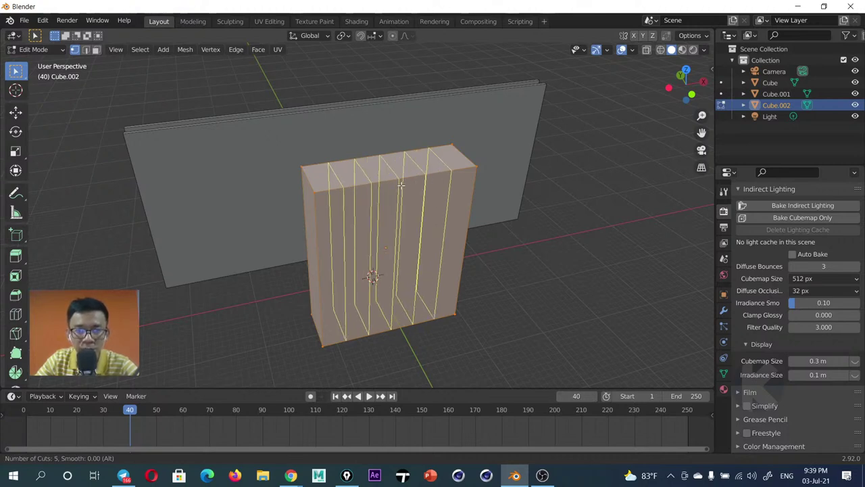
{"action": "scroll", "coordinate": [400, 184], "scroll_direction": "down", "scroll_amount": 2}
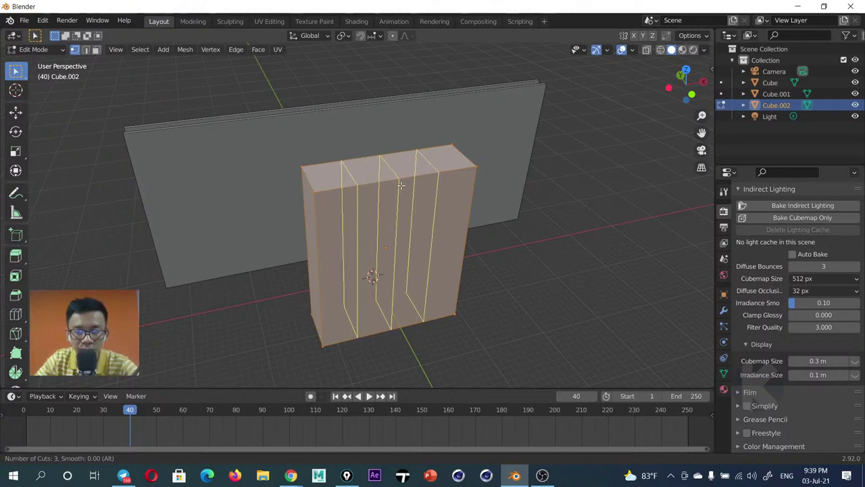
{"action": "left_click", "coordinate": [401, 184]}
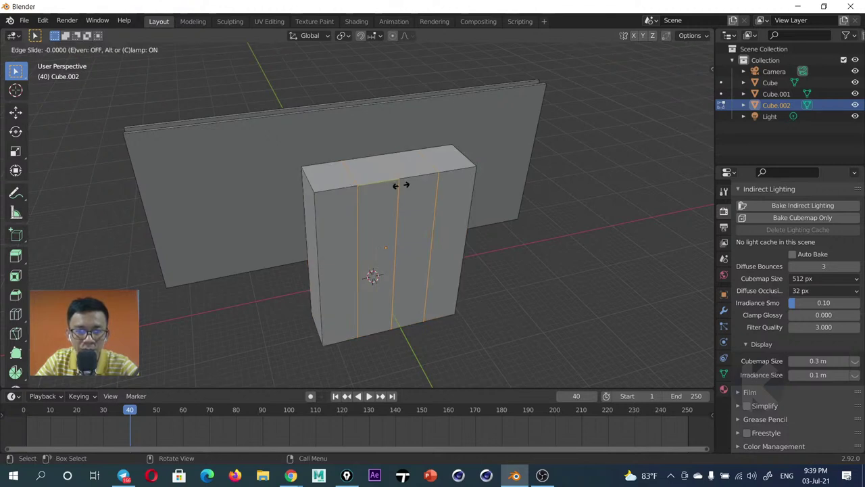
{"action": "right_click", "coordinate": [400, 184]}
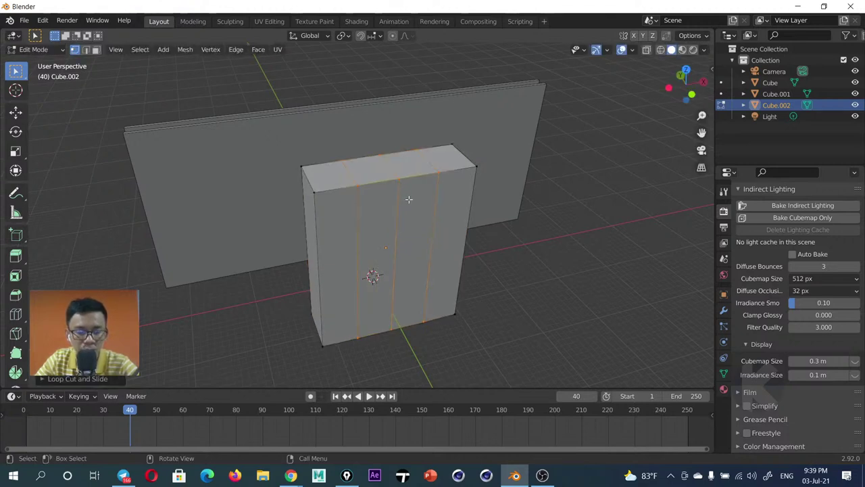
{"action": "key", "text": "grave"}
In front view, raise the block's top vertices, then lift the middle top vertex into a peak
{"action": "left_click", "coordinate": [349, 169]}
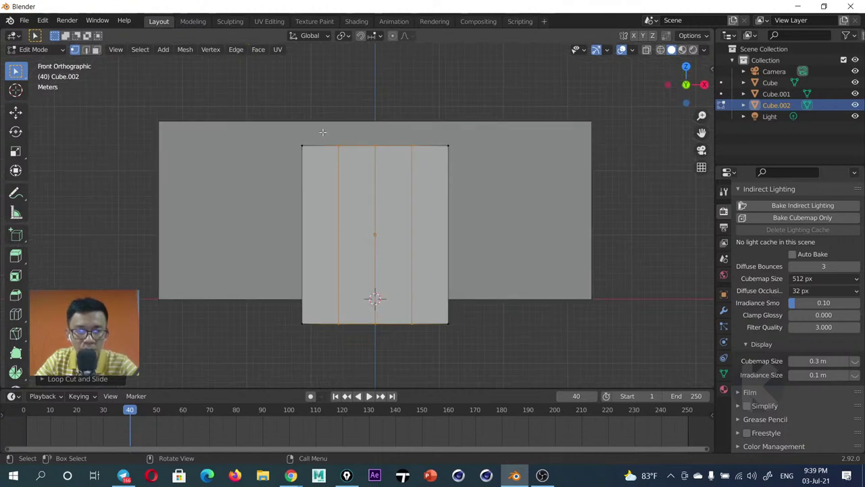
{"action": "left_click_drag", "start_coordinate": [323, 132], "coordinate": [423, 171]}
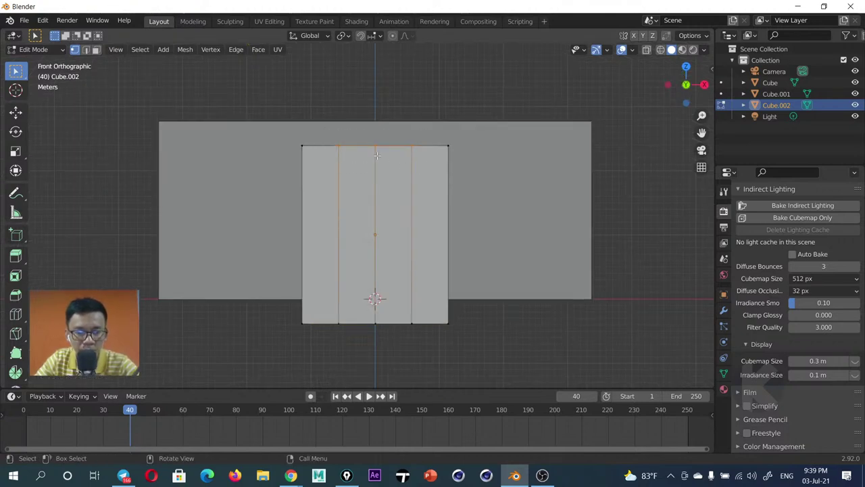
{"action": "key", "text": "g"}
{"action": "key", "text": "z"}
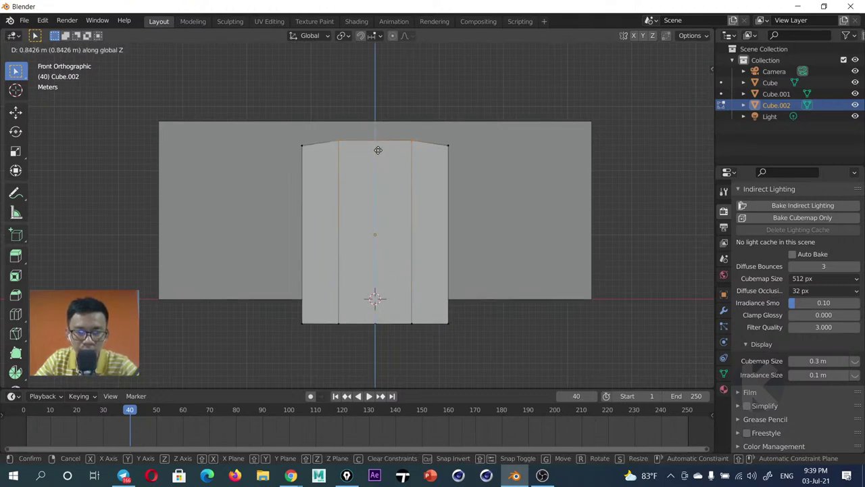
{"action": "left_click", "coordinate": [379, 147]}
{"action": "left_click", "coordinate": [363, 152]}
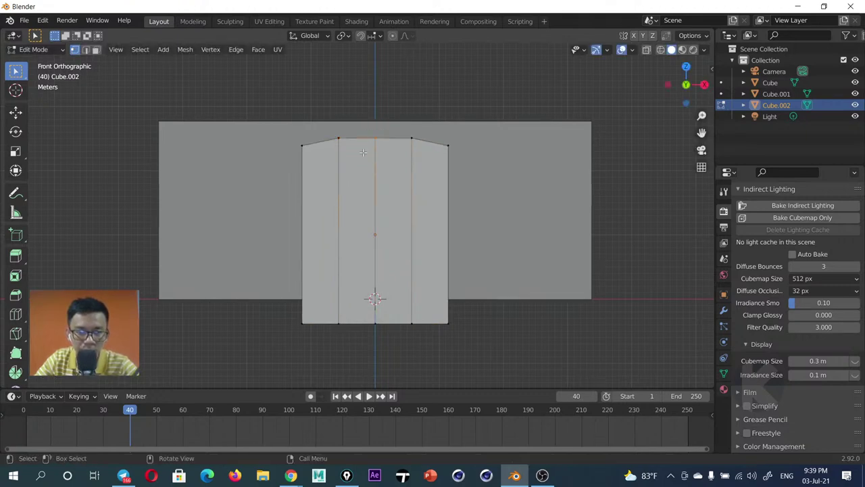
{"action": "key", "text": "g"}
{"action": "key", "text": "z"}
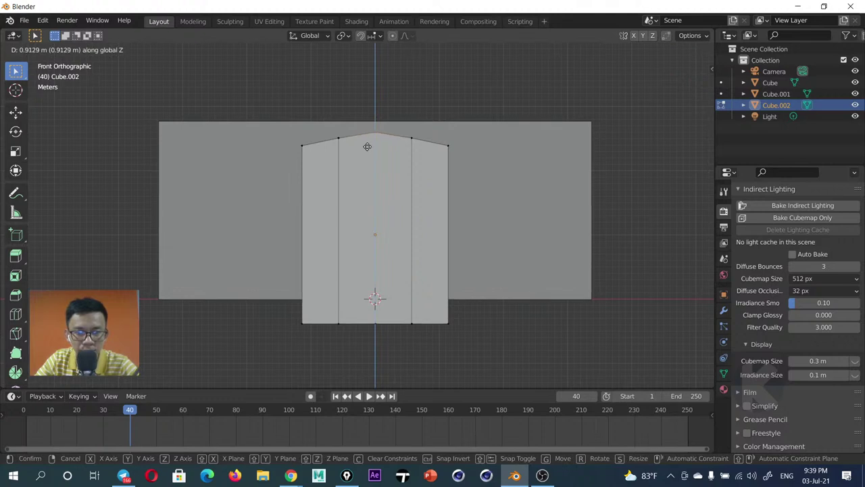
{"action": "left_click", "coordinate": [369, 148]}
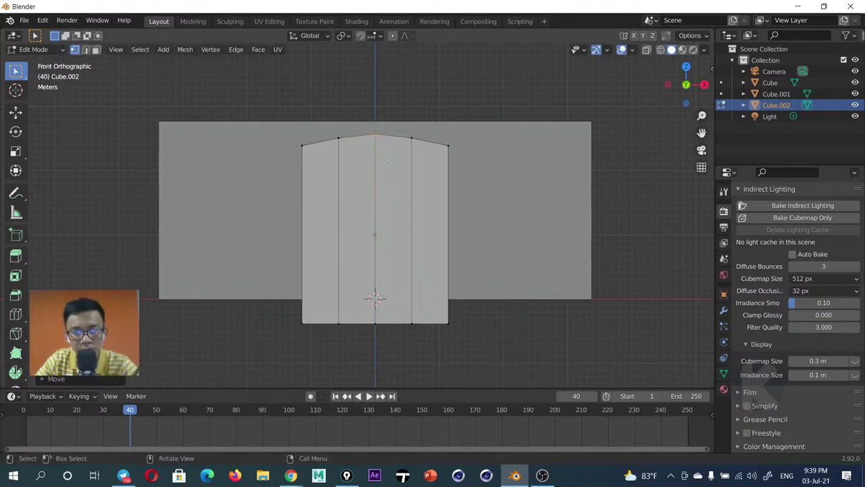
Lower the top-left and top-right corner vertices along Z
{"action": "left_click", "coordinate": [465, 133]}
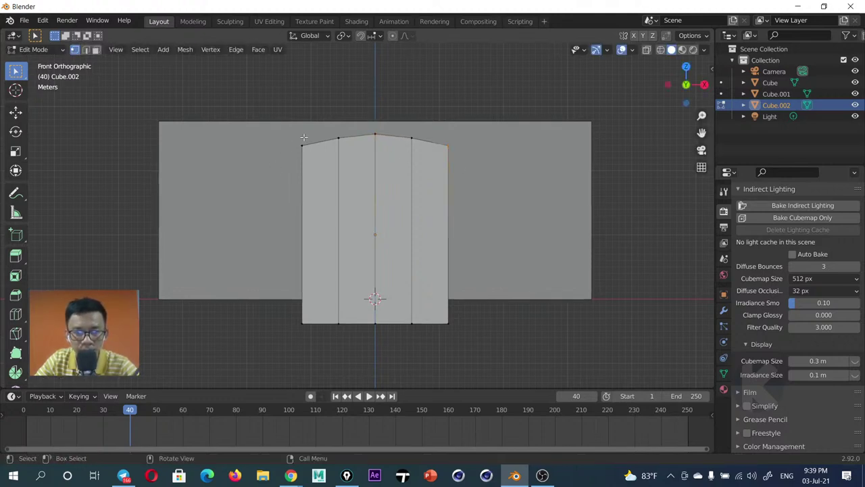
{"action": "left_click", "coordinate": [295, 149], "text": "shift"}
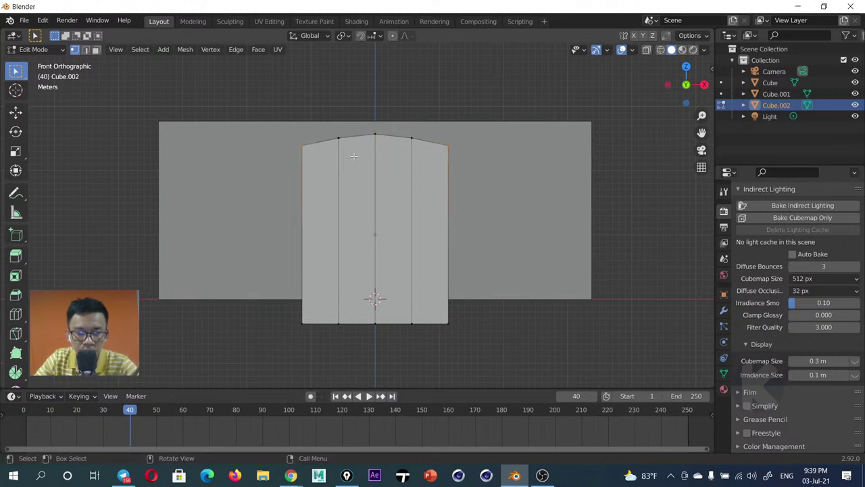
{"action": "key", "text": "g"}
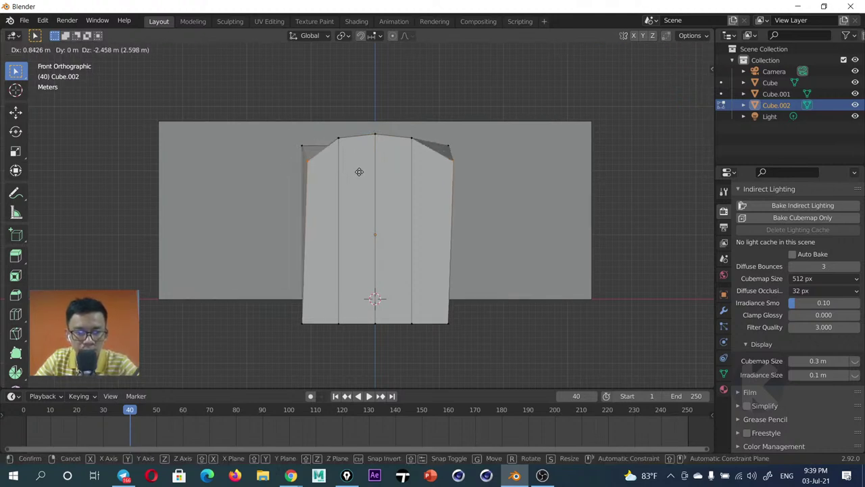
{"action": "right_click", "coordinate": [403, 157]}
{"action": "left_click", "coordinate": [423, 171]}
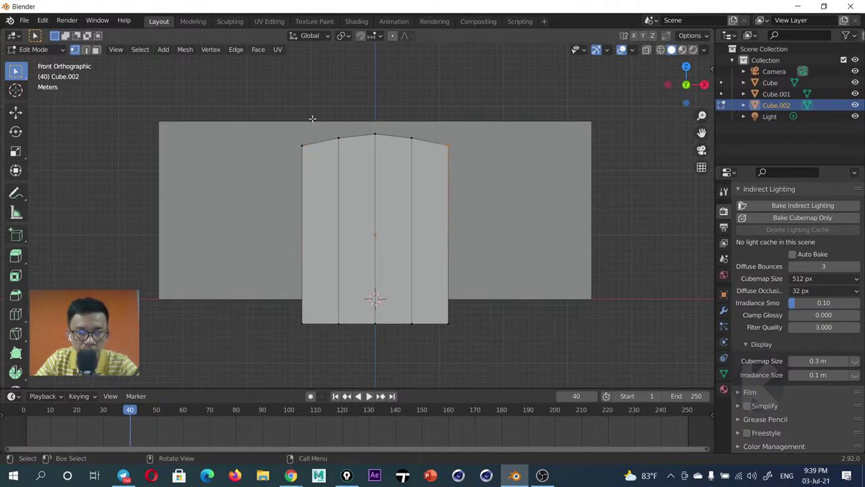
{"action": "left_click_drag", "start_coordinate": [312, 118], "coordinate": [274, 174], "text": "shift"}
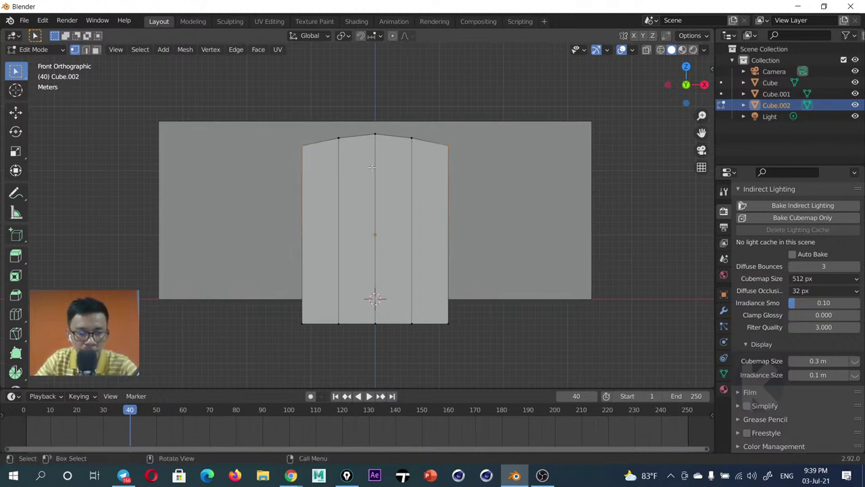
{"action": "key", "text": "g"}
{"action": "key", "text": "z"}
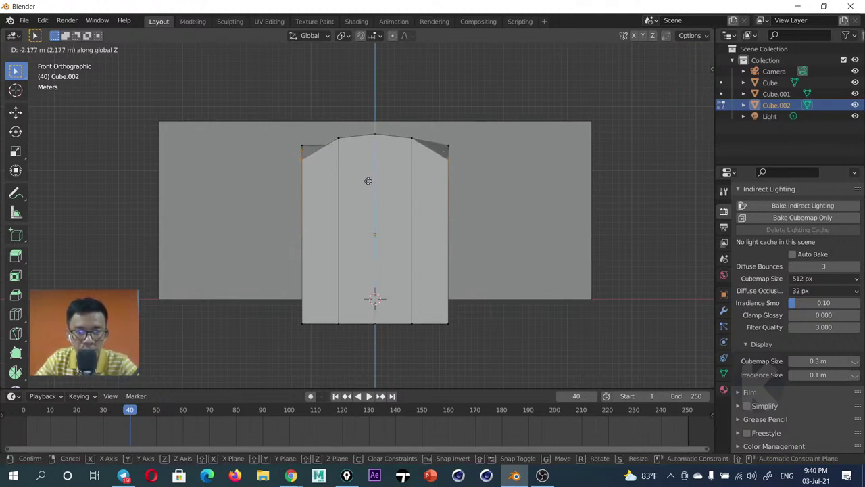
{"action": "left_click", "coordinate": [368, 180]}
{"action": "mouse_move", "coordinate": [368, 180]}
{"action": "middle_mouse_down"}
{"action": "mouse_move", "coordinate": [467, 178]}
{"action": "mouse_move", "coordinate": [405, 162]}
{"action": "mouse_move", "coordinate": [382, 142]}
{"action": "mouse_move", "coordinate": [358, 167]}
{"action": "middle_mouse_up"}
In edge select mode, select six top edges and raise them along Z
{"action": "key", "text": "2"}
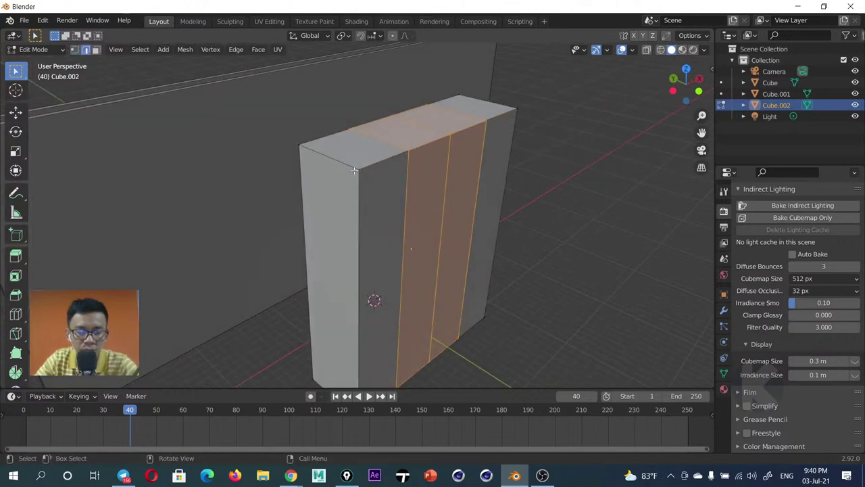
{"action": "left_click", "coordinate": [391, 145]}
{"action": "left_click", "coordinate": [436, 128], "text": "ctrl"}
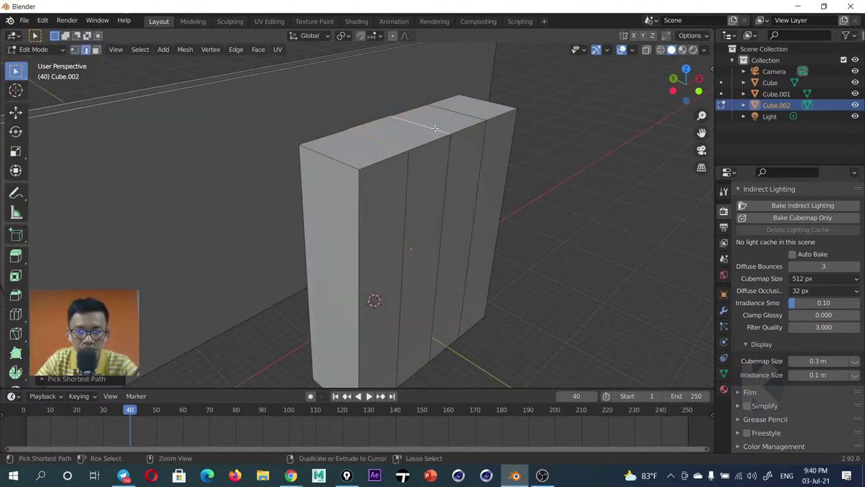
{"action": "left_click", "coordinate": [462, 112]}
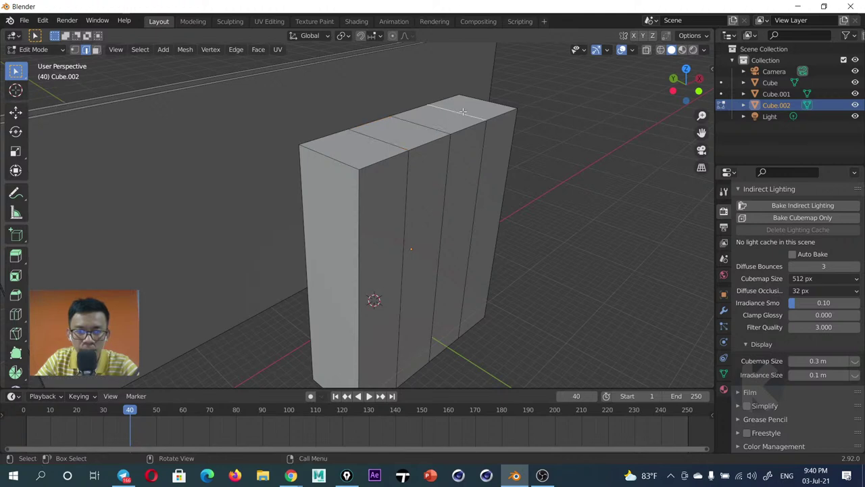
{"action": "left_click", "coordinate": [387, 142], "text": "shift"}
{"action": "left_click", "coordinate": [429, 125], "text": "shift"}
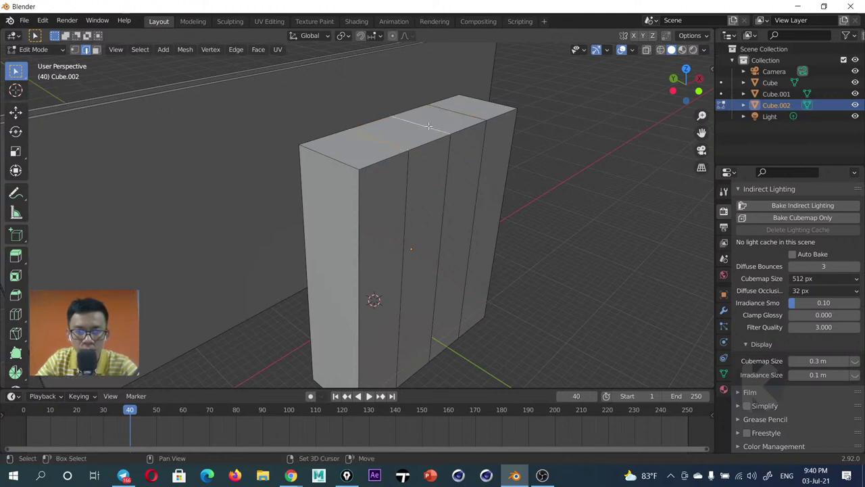
{"action": "left_click", "coordinate": [451, 112], "text": "shift"}
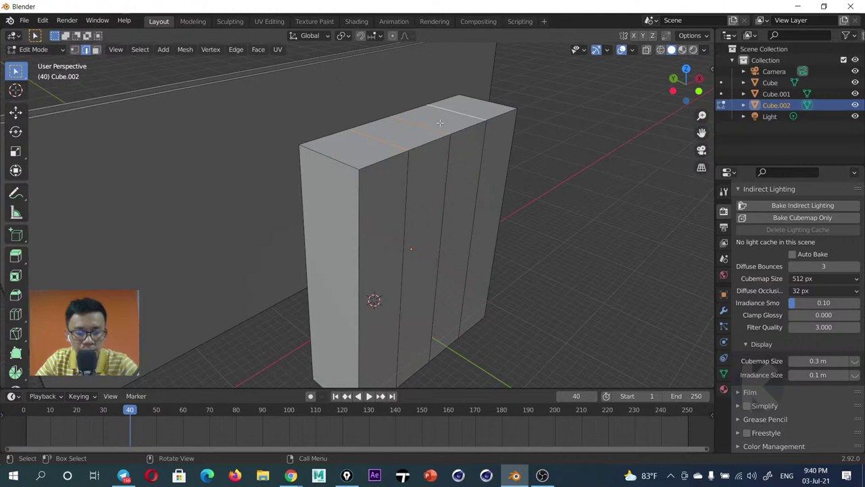
{"action": "key", "text": "g"}
{"action": "key", "text": "z"}
{"action": "left_click", "coordinate": [437, 113]}
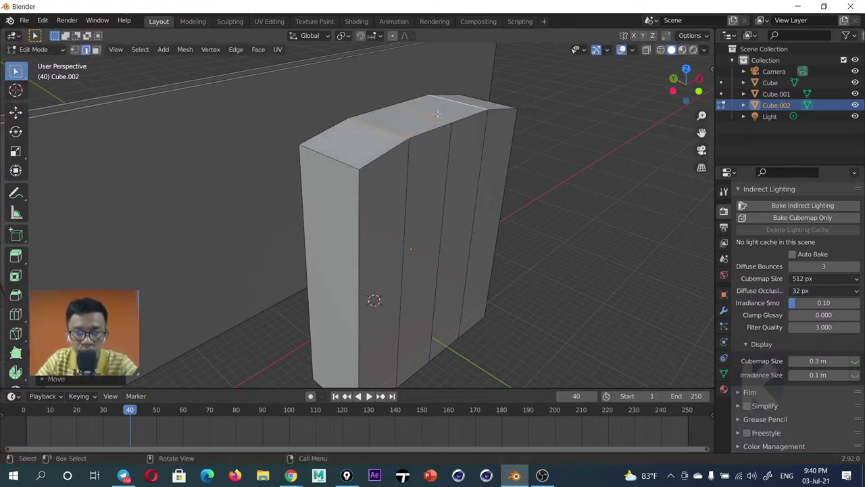
Raise one inner top edge about 0.47 m along Z
{"action": "left_click", "coordinate": [433, 115]}
{"action": "key", "text": "g"}
{"action": "key", "text": "z"}
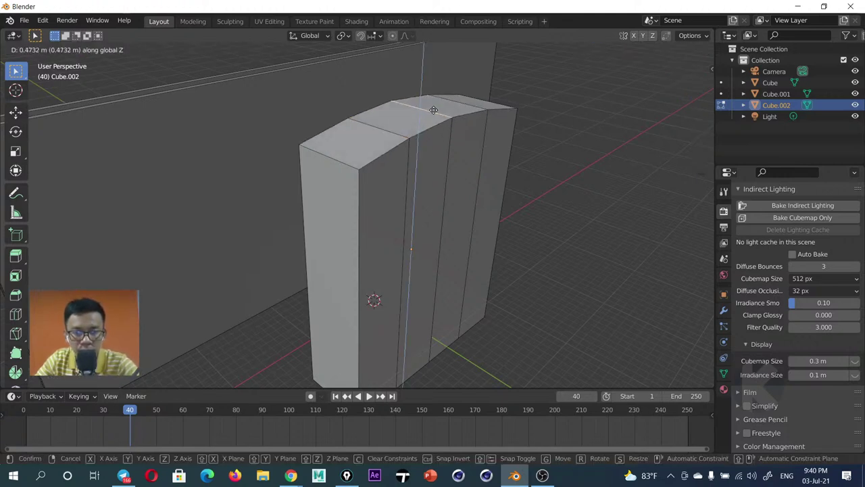
{"action": "left_click", "coordinate": [421, 149]}
{"action": "middle_click_drag", "start_coordinate": [420, 149], "coordinate": [392, 152]}
Lower the outer top-left and top-right edges, then return to Object Mode
{"action": "left_click", "coordinate": [325, 169]}
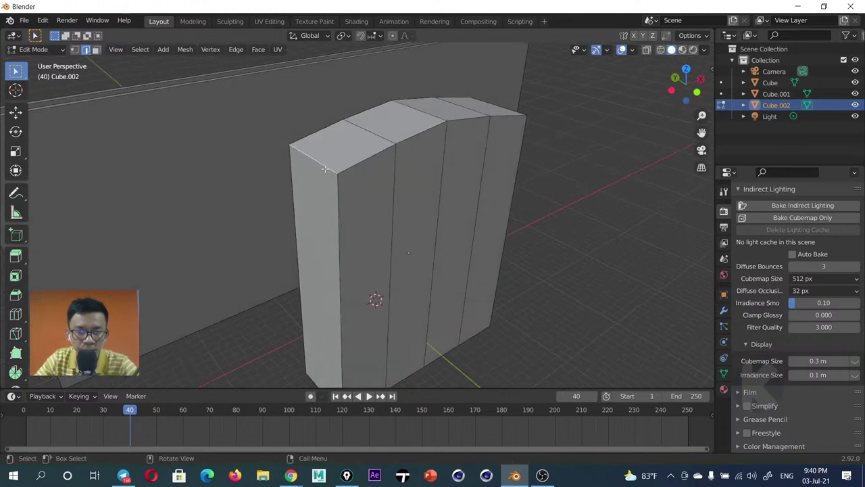
{"action": "left_click", "coordinate": [498, 123], "text": "shift"}
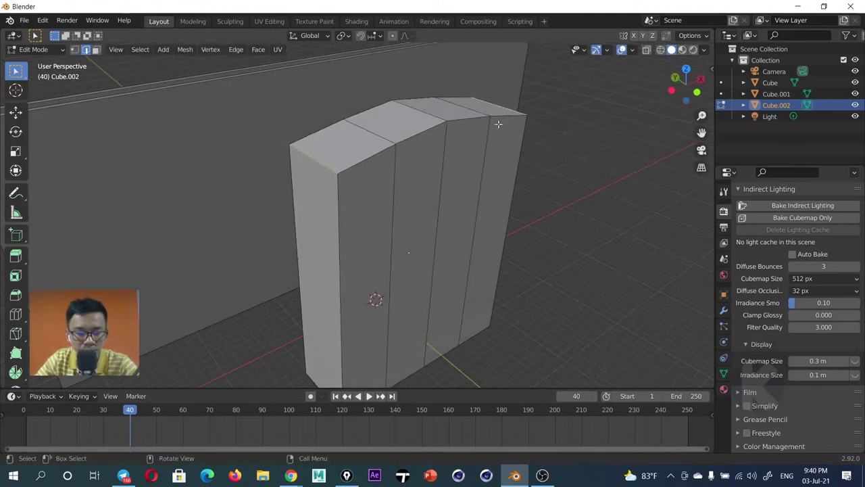
{"action": "key", "text": "g"}
{"action": "key", "text": "z"}
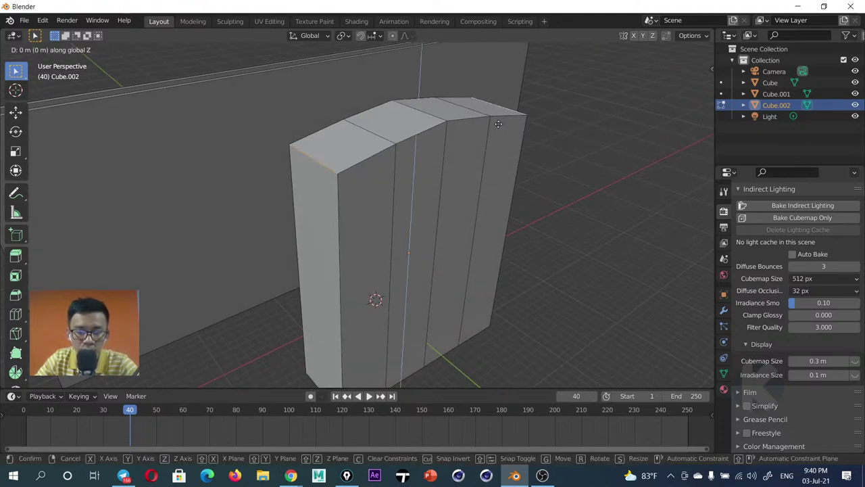
{"action": "left_click", "coordinate": [421, 198]}
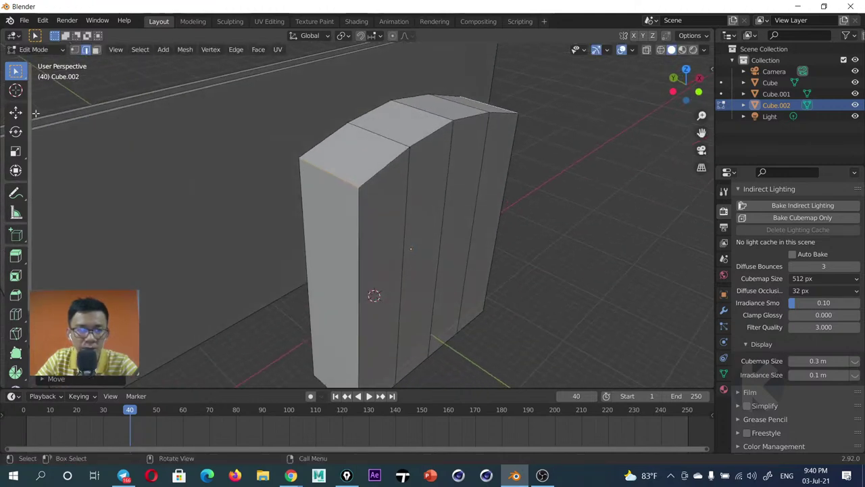
{"action": "key", "text": "c"}
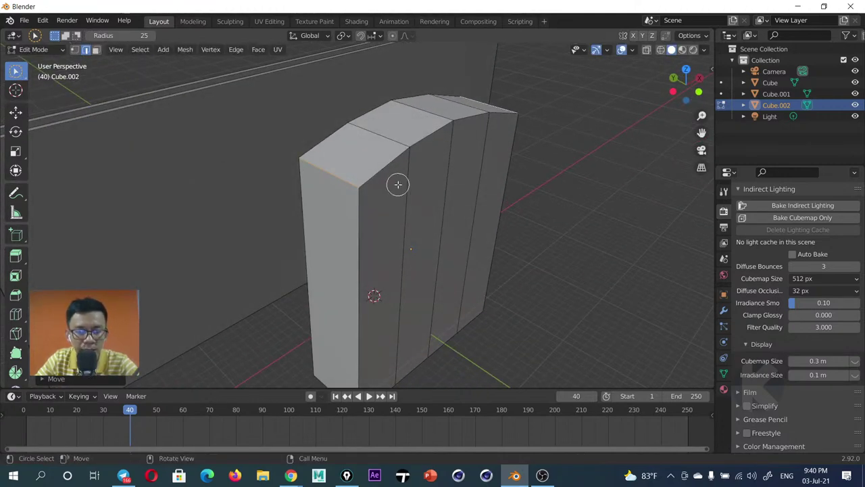
{"action": "key", "text": "Tab"}
Push the arched block back along Y toward the wall
{"action": "key", "text": "g"}
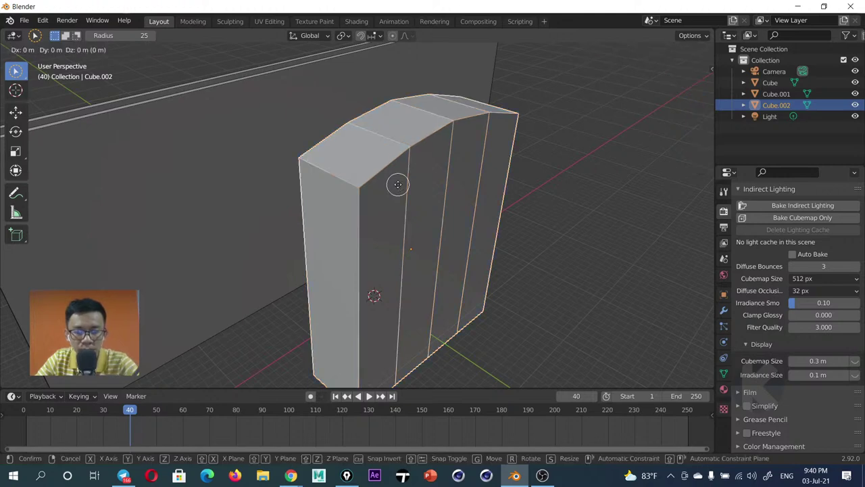
{"action": "key", "text": "y"}
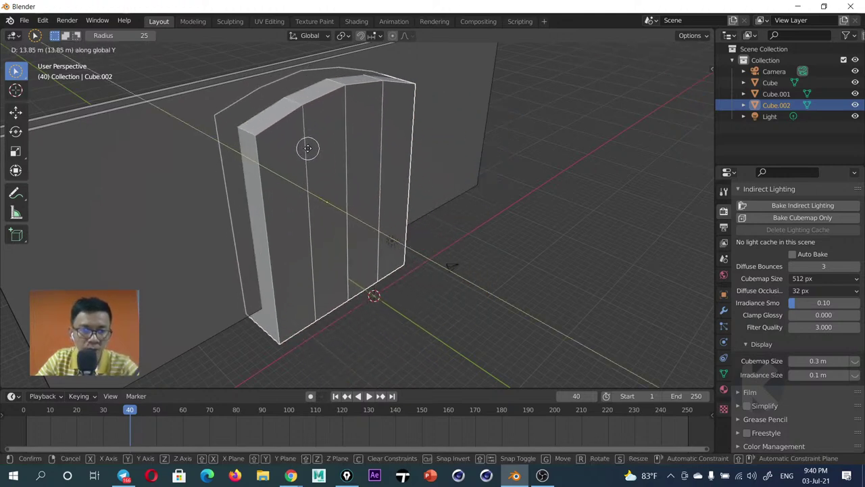
{"action": "left_click", "coordinate": [340, 166]}
{"action": "middle_click_drag", "start_coordinate": [340, 165], "coordinate": [642, 248]}
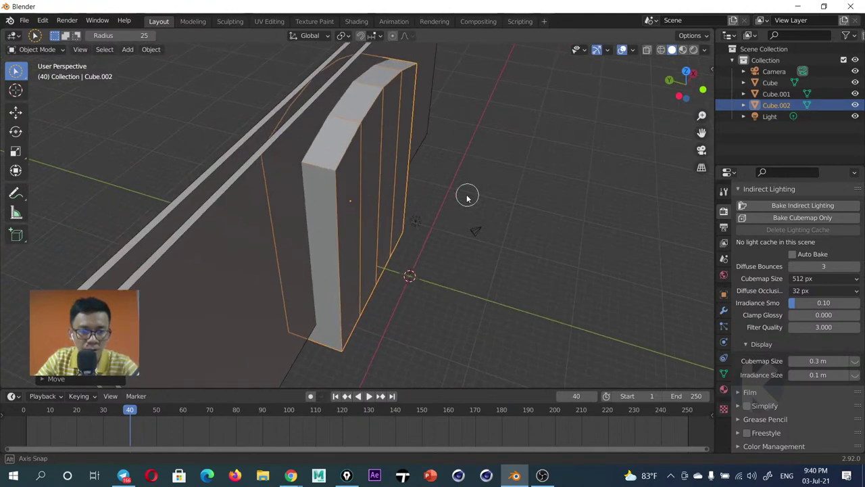
{"action": "key", "text": "space"}
{"action": "key", "text": "space"}
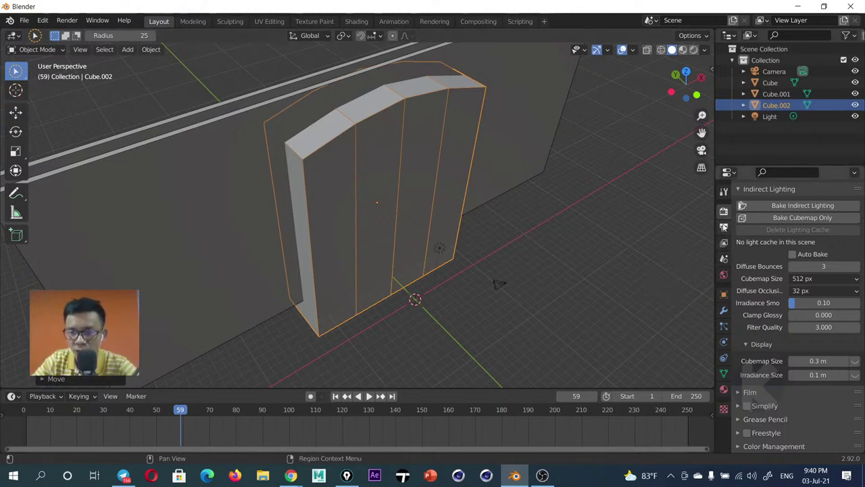
Step through the Properties tabs to the block's Modifier tab
{"action": "left_click", "coordinate": [724, 192]}
{"action": "left_click", "coordinate": [723, 213]}
{"action": "left_click", "coordinate": [723, 227]}
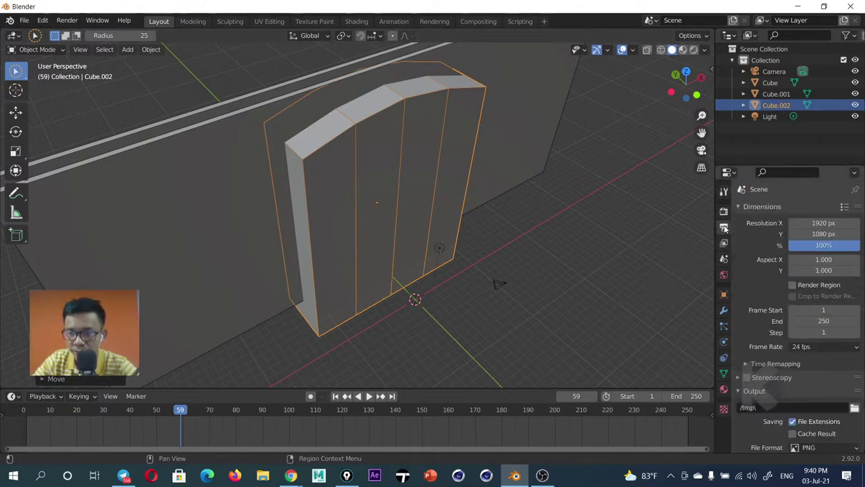
{"action": "left_click", "coordinate": [723, 242]}
{"action": "left_click", "coordinate": [724, 259]}
{"action": "left_click", "coordinate": [724, 274]}
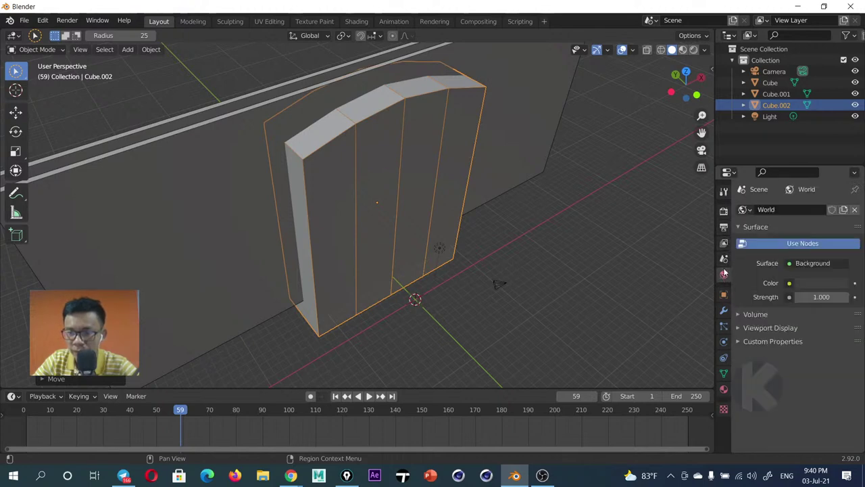
{"action": "left_click", "coordinate": [723, 310]}
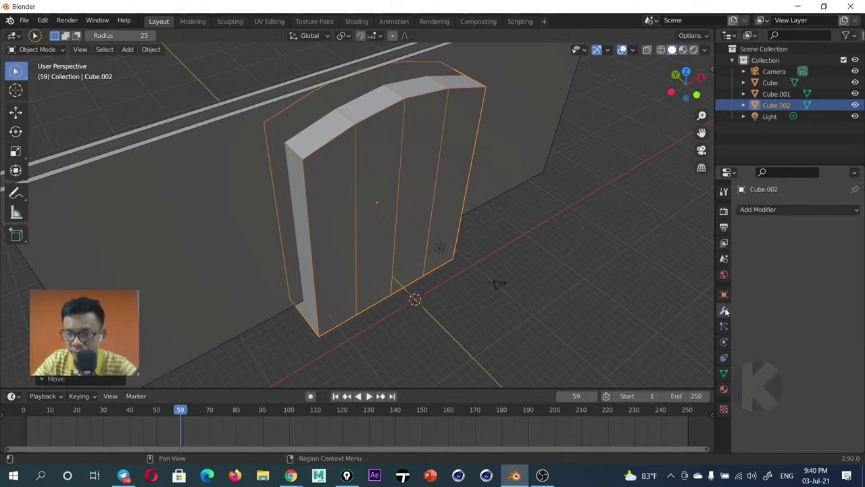
{"action": "left_click", "coordinate": [768, 210]}
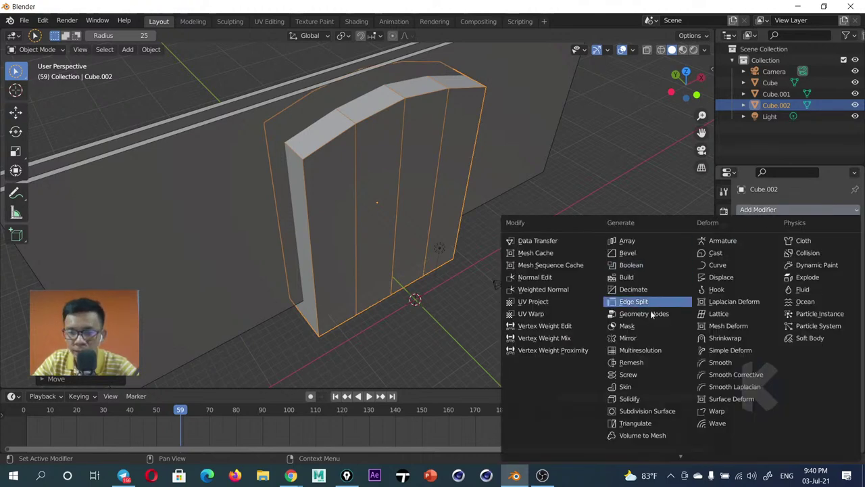
{"action": "left_click", "coordinate": [633, 267]}
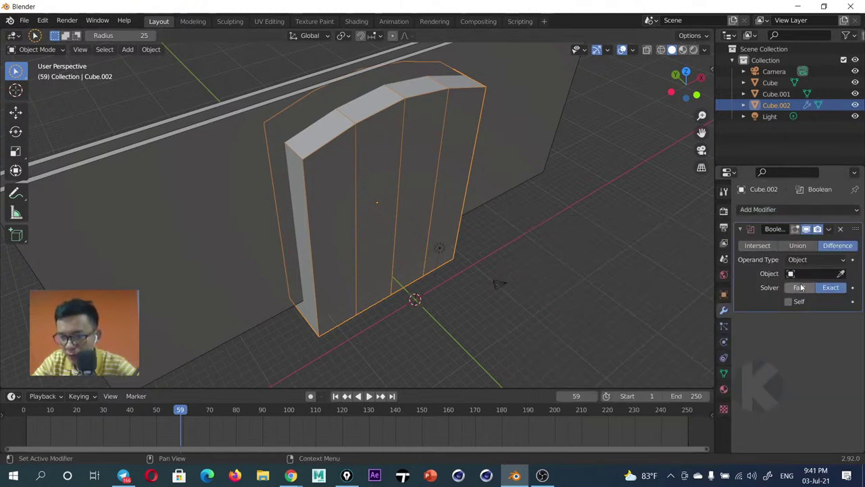
{"action": "left_click", "coordinate": [842, 261]}
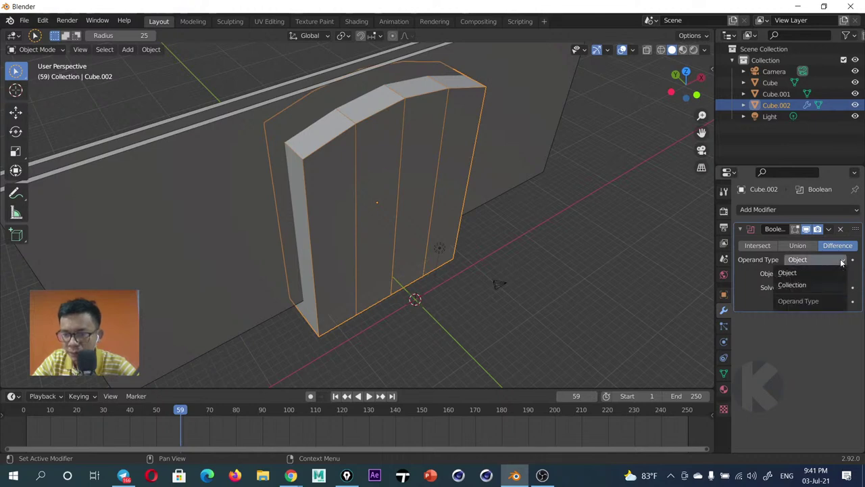
{"action": "left_click", "coordinate": [842, 260]}
{"action": "left_click", "coordinate": [842, 275]}
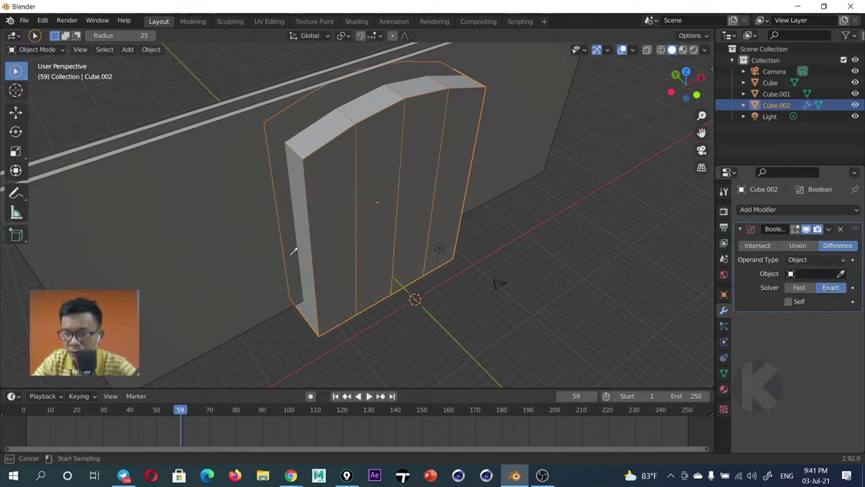
{"action": "left_click", "coordinate": [161, 215]}
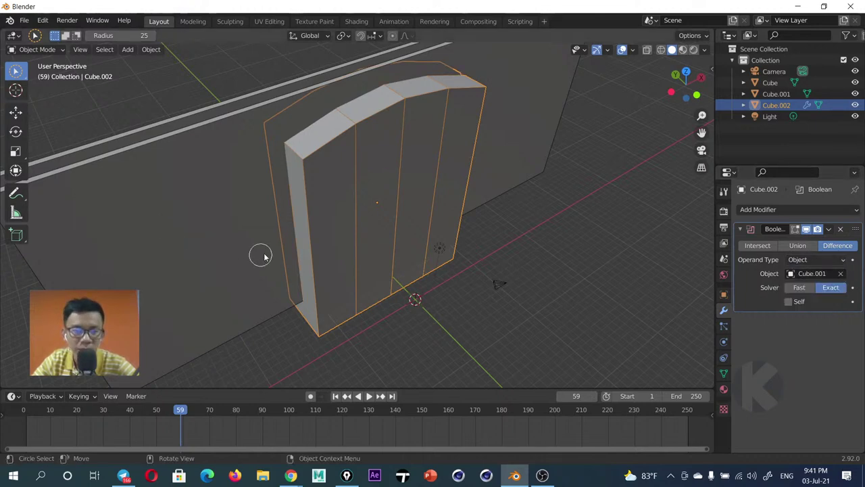
{"action": "left_click", "coordinate": [757, 245]}
{"action": "mouse_move", "coordinate": [483, 239]}
{"action": "middle_mouse_down"}
{"action": "mouse_move", "coordinate": [440, 223]}
{"action": "mouse_move", "coordinate": [500, 221]}
{"action": "mouse_move", "coordinate": [432, 223]}
{"action": "middle_mouse_up"}
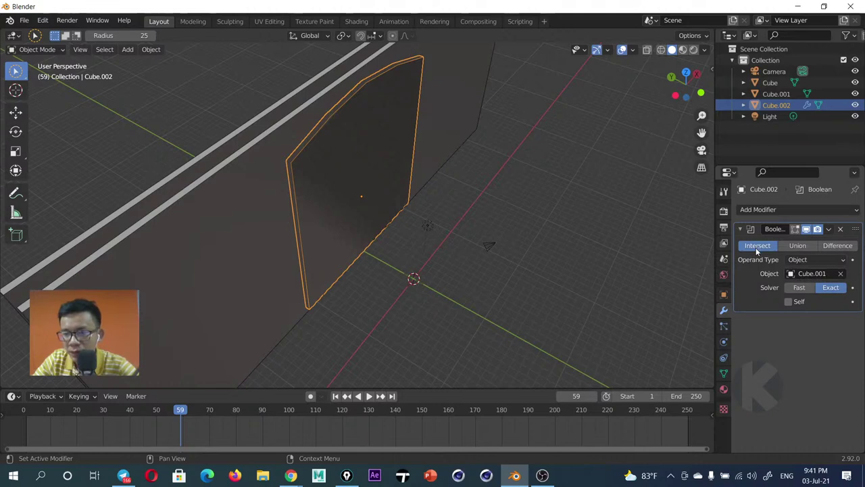
{"action": "left_click", "coordinate": [797, 245]}
{"action": "mouse_move", "coordinate": [516, 246]}
{"action": "middle_mouse_down"}
{"action": "mouse_move", "coordinate": [442, 231]}
{"action": "mouse_move", "coordinate": [465, 232]}
{"action": "mouse_move", "coordinate": [413, 183]}
{"action": "mouse_move", "coordinate": [432, 129]}
{"action": "middle_mouse_up"}
{"action": "left_click", "coordinate": [836, 246]}
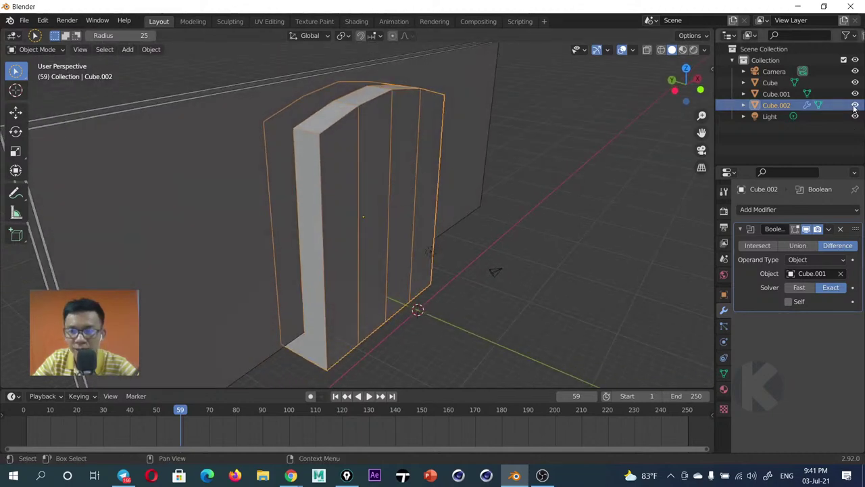
{"action": "left_click", "coordinate": [855, 105]}
{"action": "key", "text": "c"}
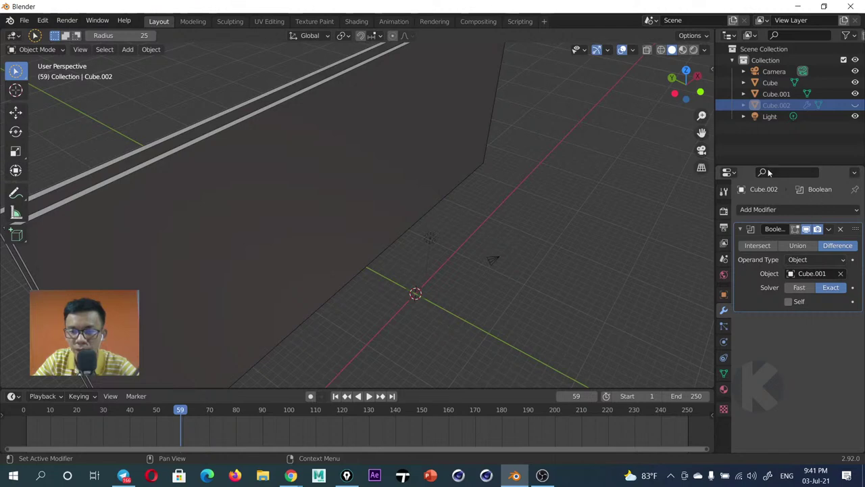
{"action": "middle_click_drag", "start_coordinate": [621, 192], "coordinate": [451, 198]}
{"action": "key", "text": "ctrl+z"}
{"action": "key", "text": "ctrl+z"}
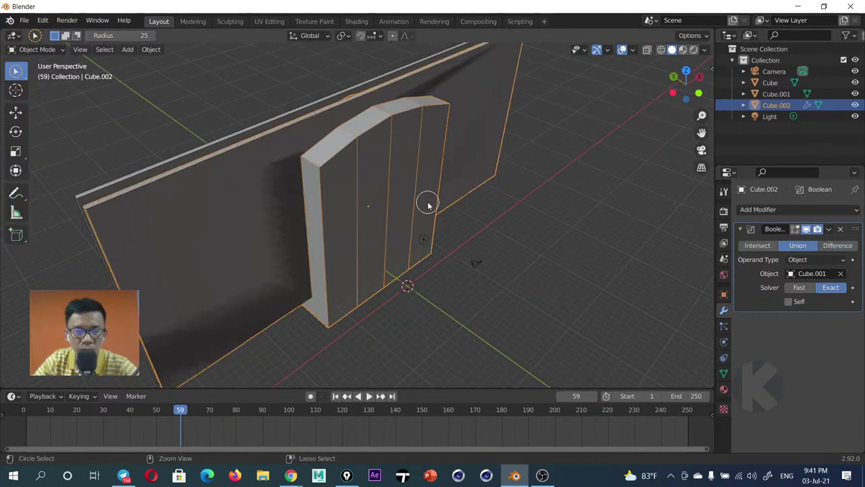
{"action": "key", "text": "ctrl+z"}
{"action": "key", "text": "ctrl+z"}
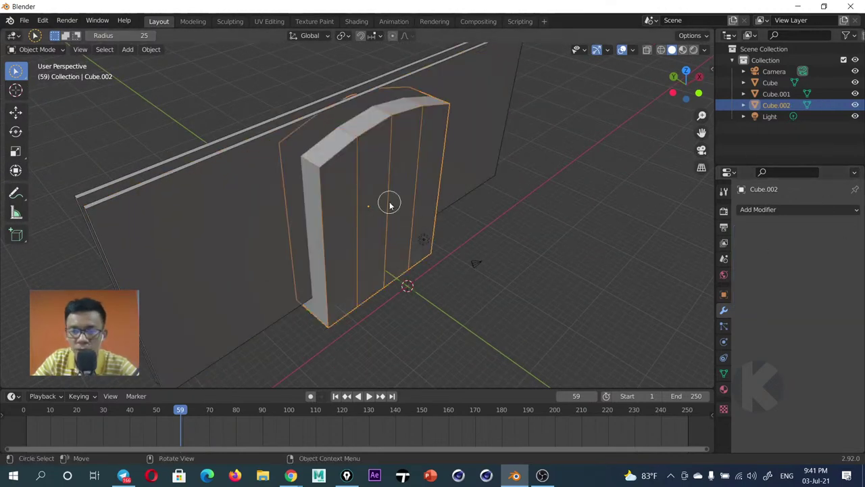
{"action": "left_click_drag", "start_coordinate": [520, 86], "coordinate": [503, 121]}
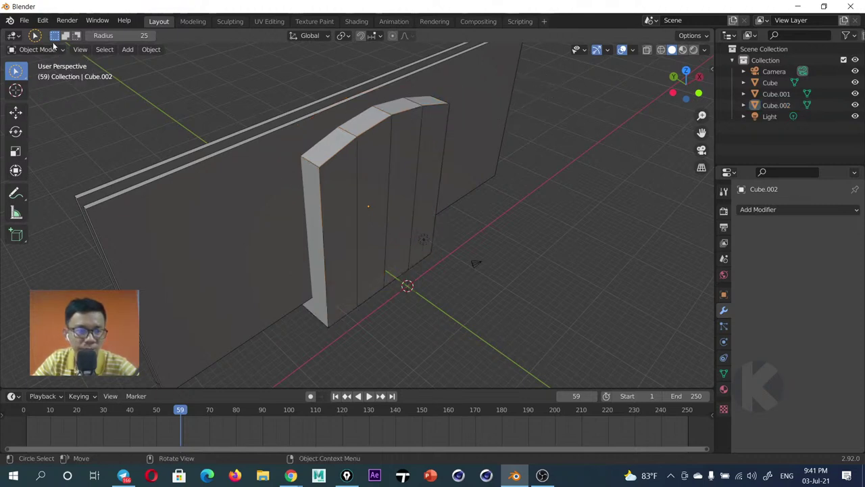
Give the wall Cube.001 a Boolean modifier with Cube.002 as the cutter object
{"action": "left_click", "coordinate": [770, 116]}
{"action": "left_click", "coordinate": [855, 117]}
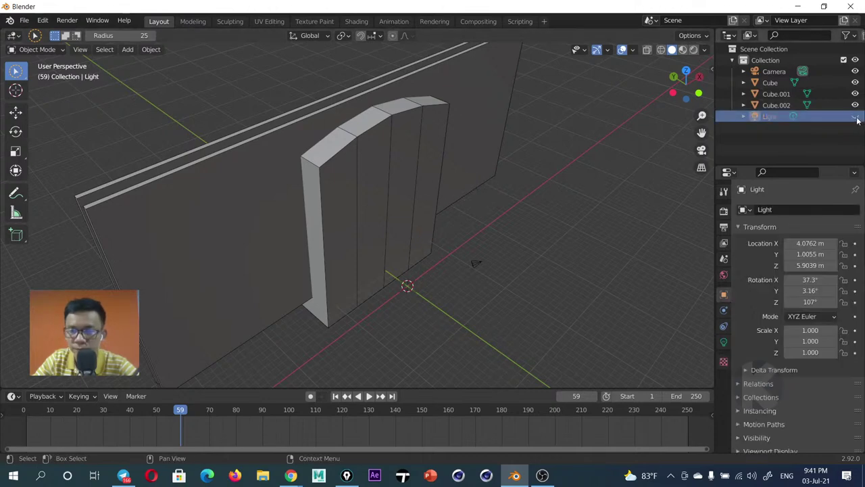
{"action": "left_click", "coordinate": [855, 117]}
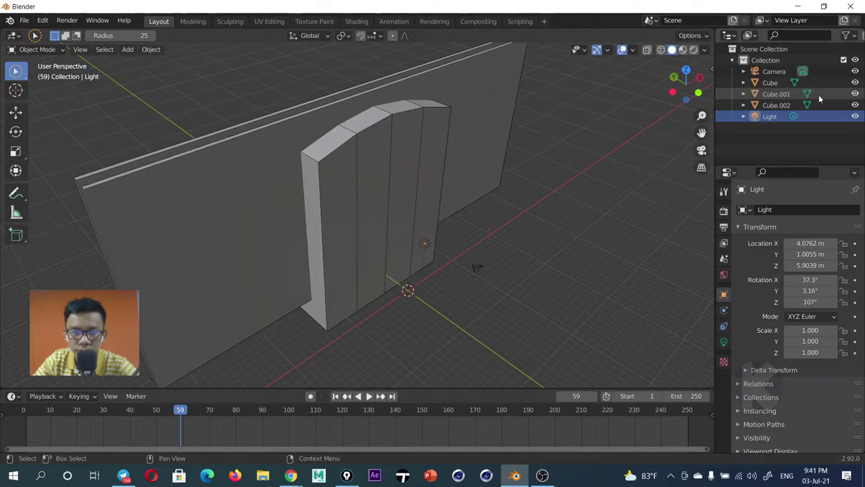
{"action": "left_click", "coordinate": [770, 94]}
{"action": "left_click", "coordinate": [759, 208]}
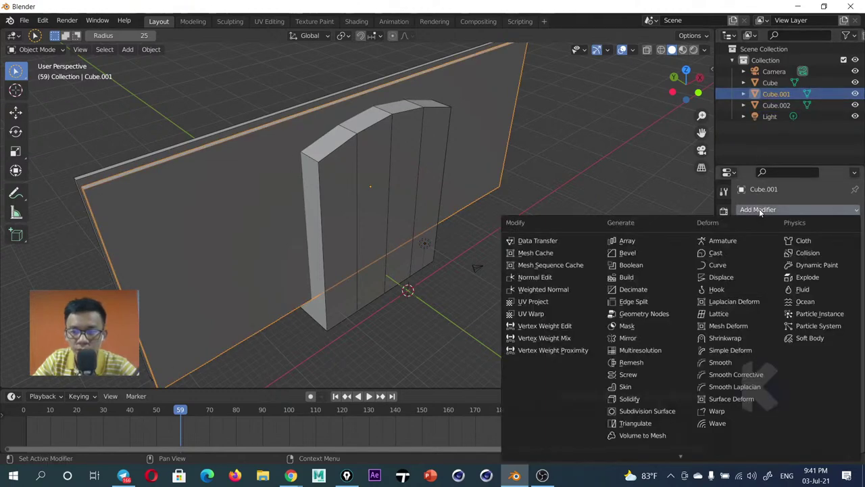
{"action": "left_click", "coordinate": [630, 265]}
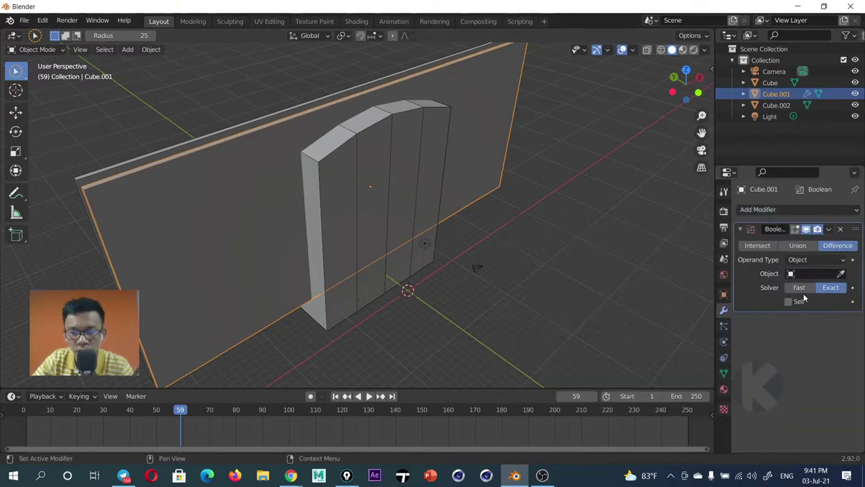
{"action": "left_click", "coordinate": [841, 273]}
{"action": "left_click", "coordinate": [337, 216]}
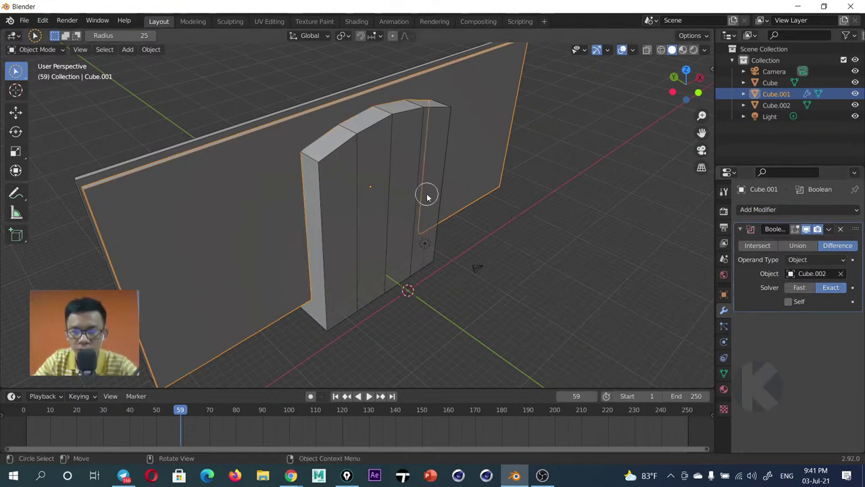
Hide Cube.002 to reveal the arched opening in the wall
{"action": "mouse_move", "coordinate": [427, 196]}
{"action": "middle_mouse_down"}
{"action": "mouse_move", "coordinate": [458, 164]}
{"action": "mouse_move", "coordinate": [457, 101]}
{"action": "mouse_move", "coordinate": [475, 84]}
{"action": "middle_mouse_up"}
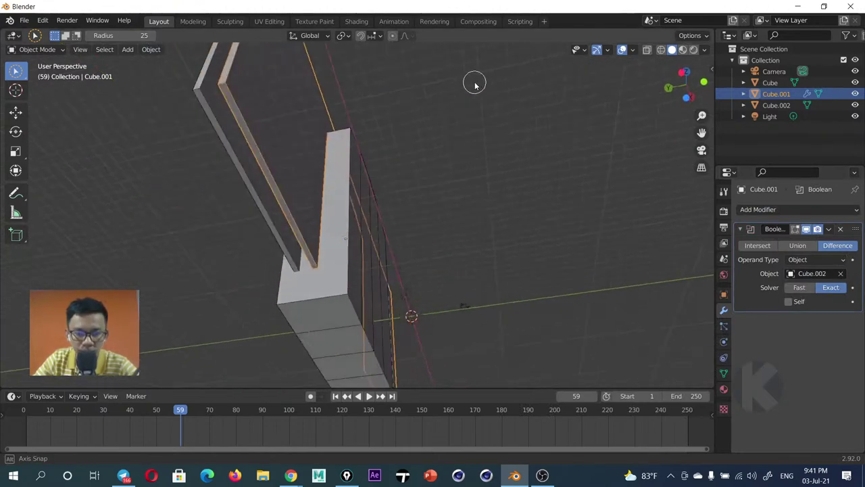
{"action": "left_click", "coordinate": [855, 105]}
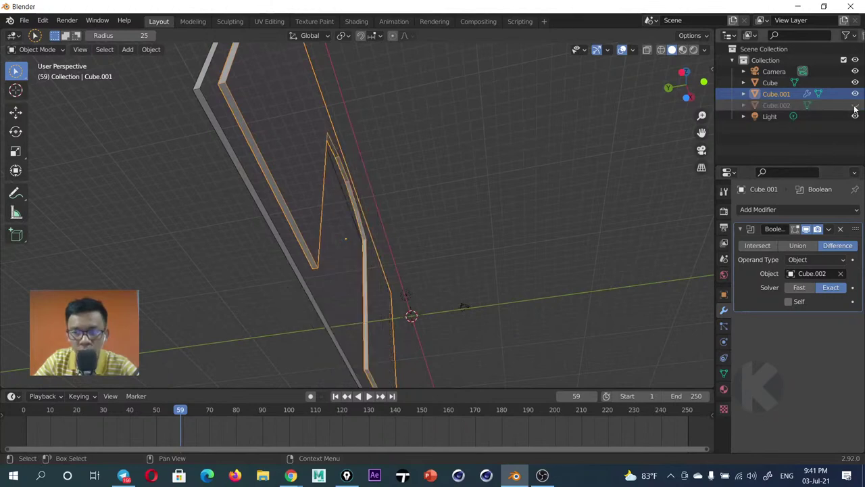
{"action": "mouse_move", "coordinate": [419, 216]}
{"action": "middle_mouse_down"}
{"action": "mouse_move", "coordinate": [290, 280]}
{"action": "mouse_move", "coordinate": [304, 330]}
{"action": "mouse_move", "coordinate": [331, 321]}
{"action": "middle_mouse_up"}
{"action": "scroll", "coordinate": [379, 256], "scroll_direction": "up", "scroll_amount": 3}
{"action": "middle_click_drag", "start_coordinate": [423, 196], "coordinate": [455, 164]}
{"action": "scroll", "coordinate": [376, 200], "scroll_direction": "down", "scroll_amount": 2}
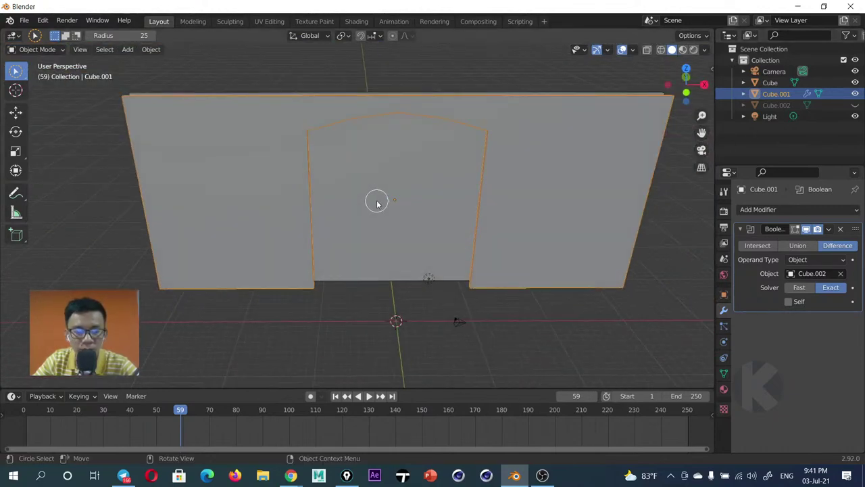
Enter Edit Mode on the wall and check the Pinterest reference image
{"action": "key", "text": "Tab"}
{"action": "key", "text": "Tab"}
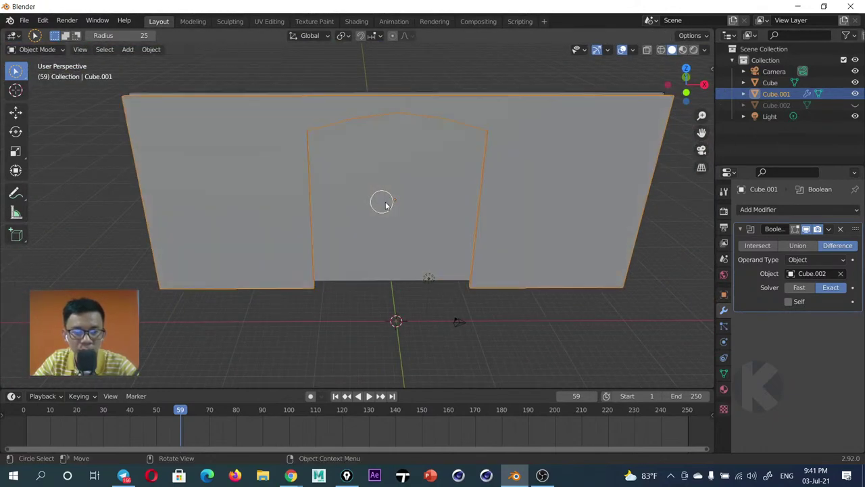
{"action": "mouse_move", "coordinate": [382, 200]}
{"action": "middle_mouse_down"}
{"action": "mouse_move", "coordinate": [467, 205]}
{"action": "mouse_move", "coordinate": [493, 224]}
{"action": "mouse_move", "coordinate": [464, 223]}
{"action": "mouse_move", "coordinate": [466, 383]}
{"action": "middle_mouse_up"}
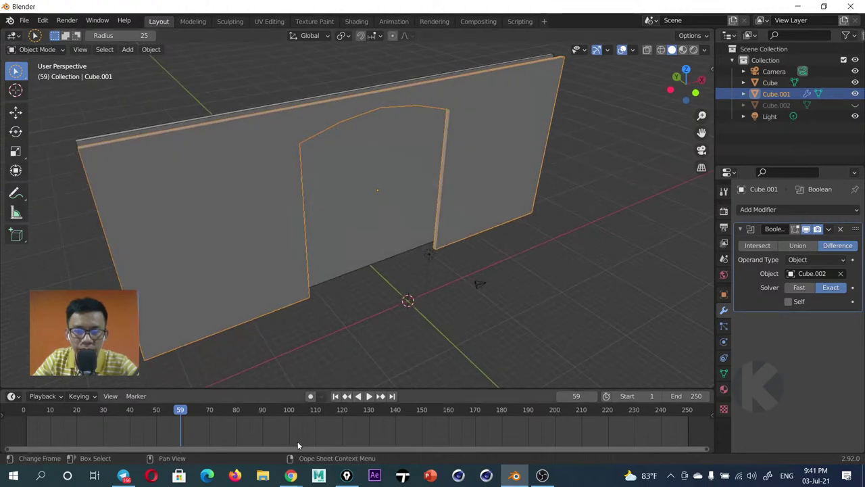
{"action": "left_click", "coordinate": [348, 429]}
{"action": "mouse_move", "coordinate": [291, 476]}
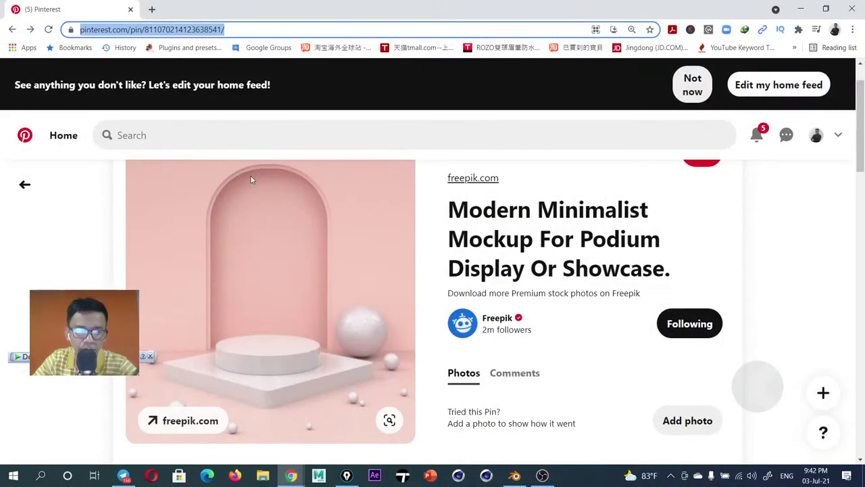
{"action": "left_click", "coordinate": [801, 8]}
{"action": "middle_click_drag", "start_coordinate": [333, 235], "coordinate": [407, 217]}
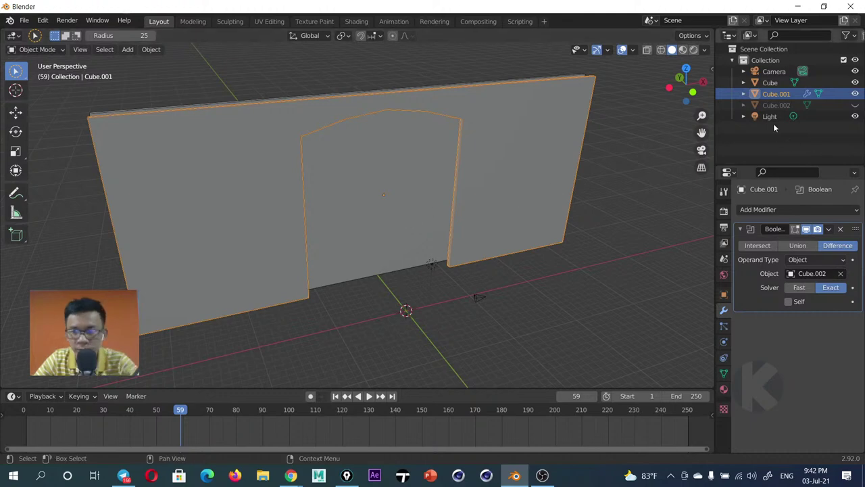
Reselect the wall Cube.001 and duplicate it as Cube.003
{"action": "left_click", "coordinate": [782, 106]}
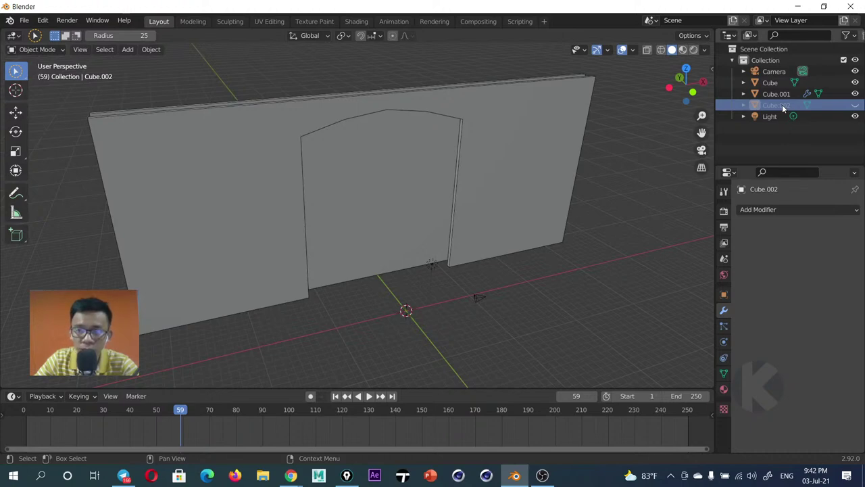
{"action": "left_click", "coordinate": [776, 94]}
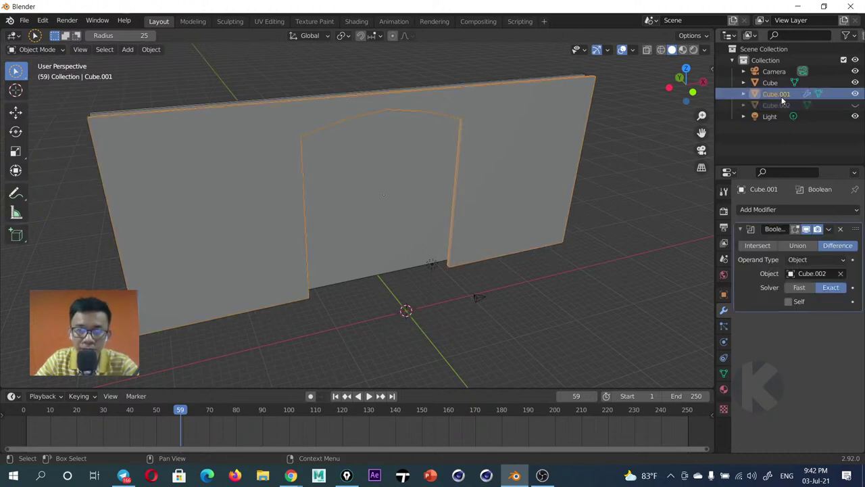
{"action": "middle_click_drag", "start_coordinate": [442, 164], "coordinate": [440, 175]}
{"action": "key", "text": "w"}
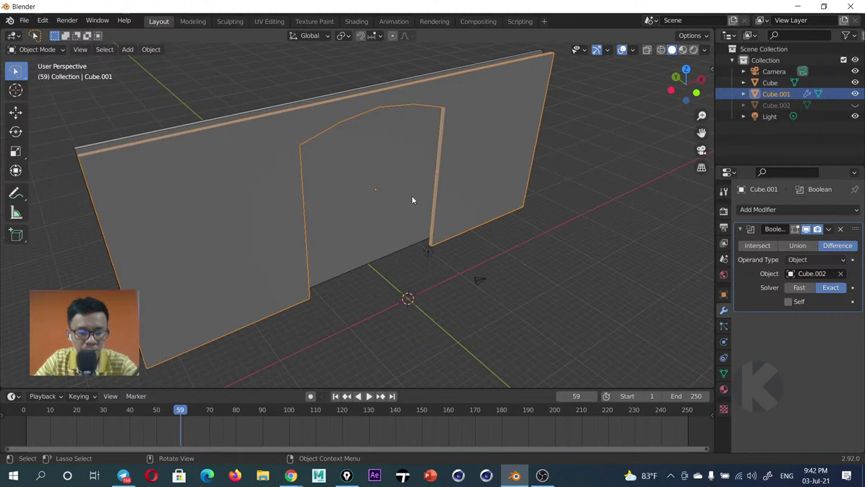
{"action": "key", "text": "shift+d"}
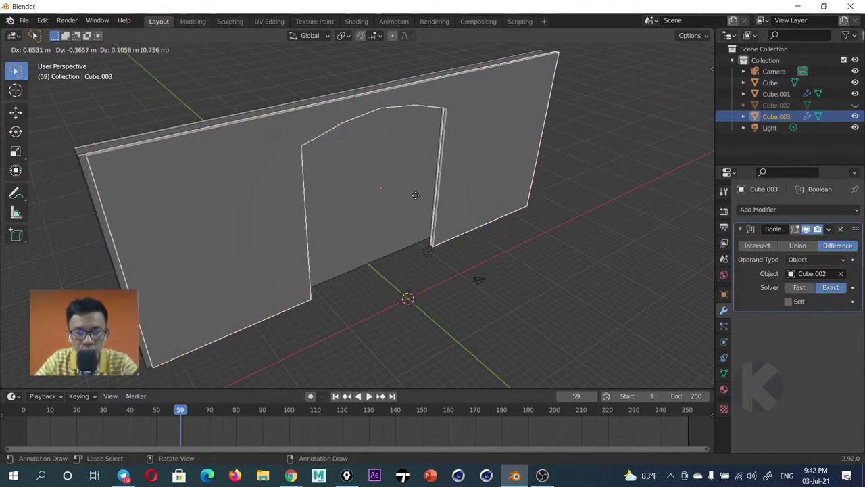
{"action": "left_click", "coordinate": [415, 197]}
Rescale the duplicated wall in front orthographic view
{"action": "mouse_move", "coordinate": [416, 198]}
{"action": "middle_mouse_down"}
{"action": "mouse_move", "coordinate": [433, 223]}
{"action": "mouse_move", "coordinate": [547, 204]}
{"action": "middle_mouse_up"}
{"action": "mouse_move", "coordinate": [402, 227]}
{"action": "middle_mouse_down"}
{"action": "mouse_move", "coordinate": [323, 230]}
{"action": "mouse_move", "coordinate": [356, 222]}
{"action": "mouse_move", "coordinate": [382, 198]}
{"action": "middle_mouse_up"}
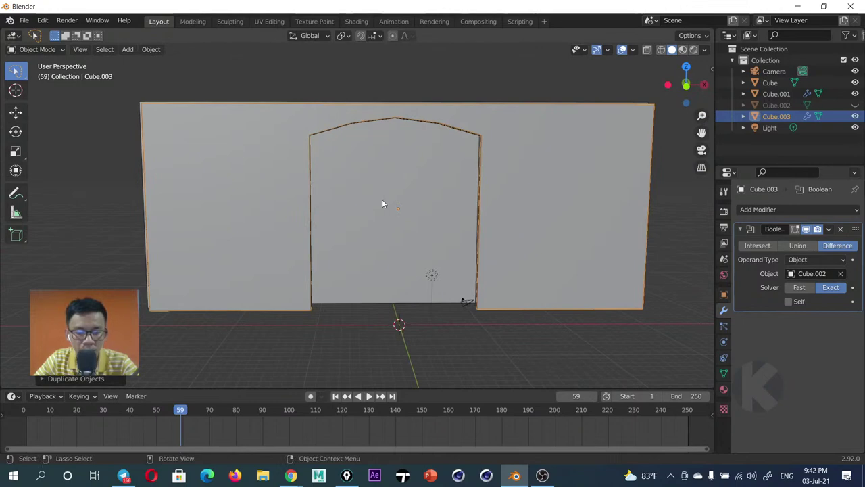
{"action": "key", "text": "grave"}
{"action": "left_click", "coordinate": [318, 172]}
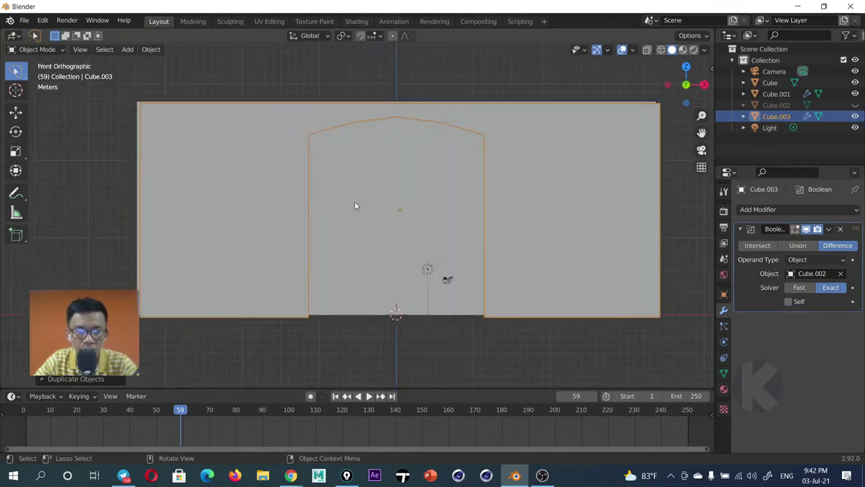
{"action": "key", "text": "s"}
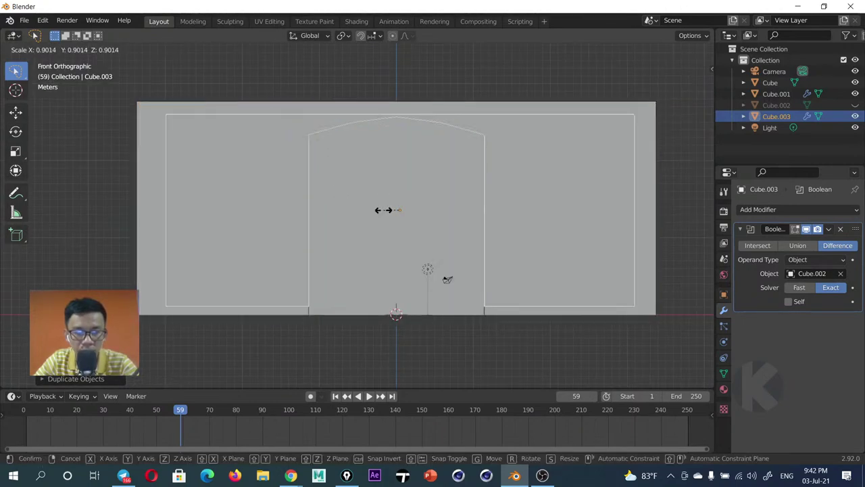
{"action": "left_click", "coordinate": [383, 210]}
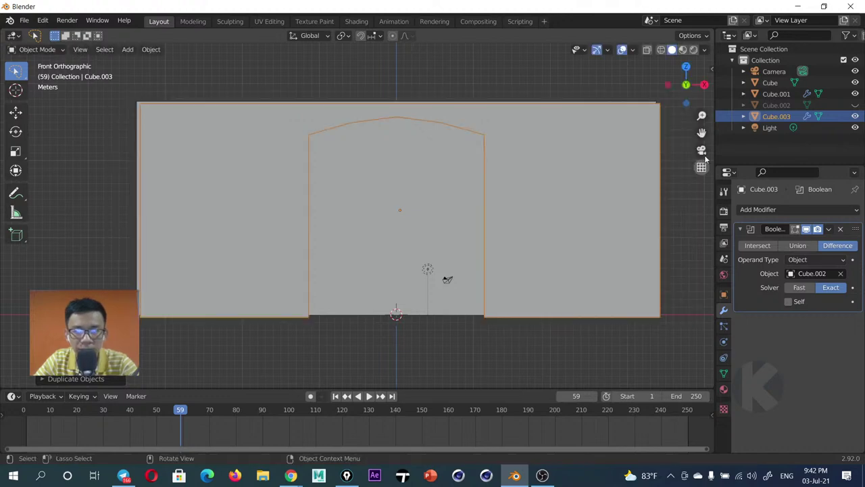
Apply the Boolean modifier so the arched opening becomes permanent geometry
{"action": "mouse_move", "coordinate": [384, 211]}
{"action": "middle_mouse_down"}
{"action": "mouse_move", "coordinate": [346, 205]}
{"action": "mouse_move", "coordinate": [386, 263]}
{"action": "mouse_move", "coordinate": [373, 257]}
{"action": "middle_mouse_up"}
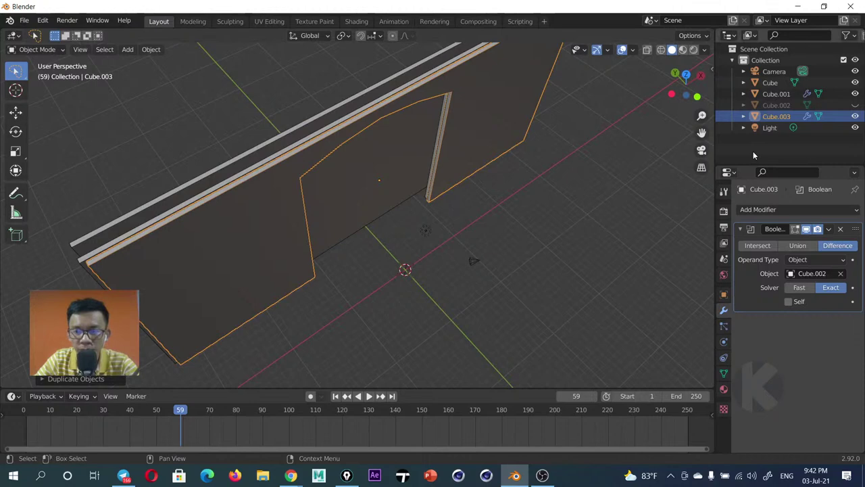
{"action": "left_click", "coordinate": [829, 229]}
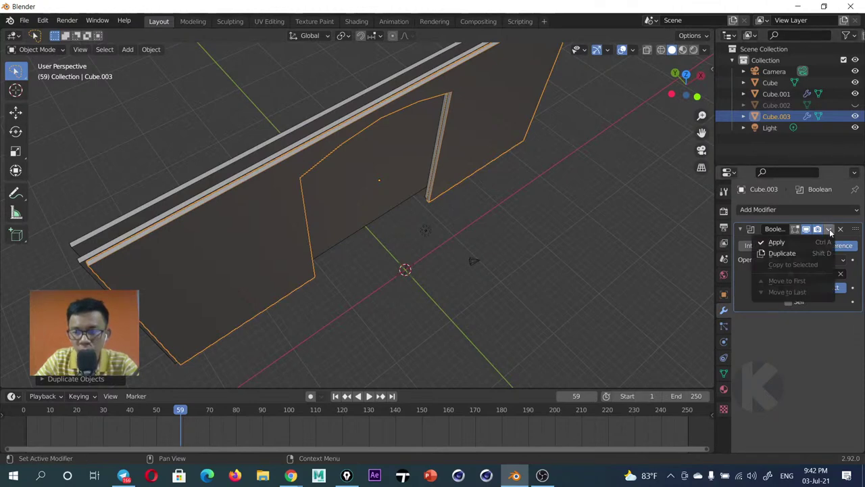
{"action": "left_click", "coordinate": [794, 240]}
{"action": "mouse_move", "coordinate": [429, 190]}
{"action": "middle_mouse_down"}
{"action": "mouse_move", "coordinate": [412, 179]}
{"action": "mouse_move", "coordinate": [419, 184]}
{"action": "middle_mouse_up"}
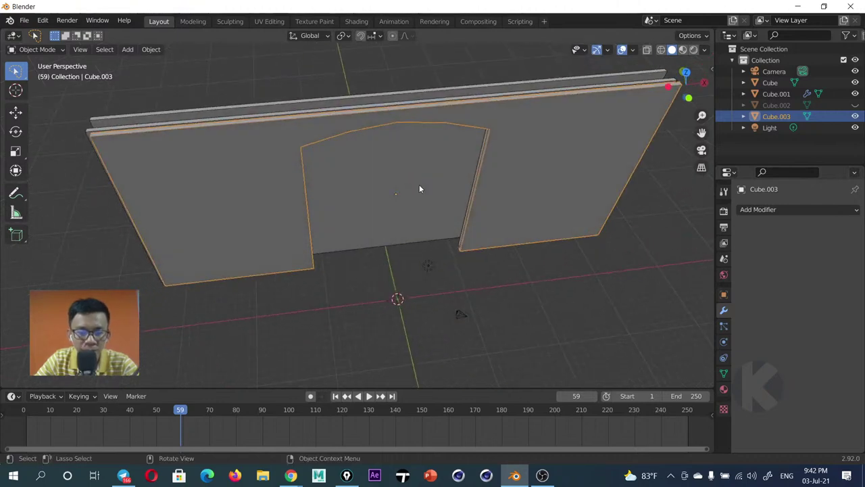
Scale the arched-niche wall copy up slightly, cancelling an accidental rotation
{"action": "key", "text": "s"}
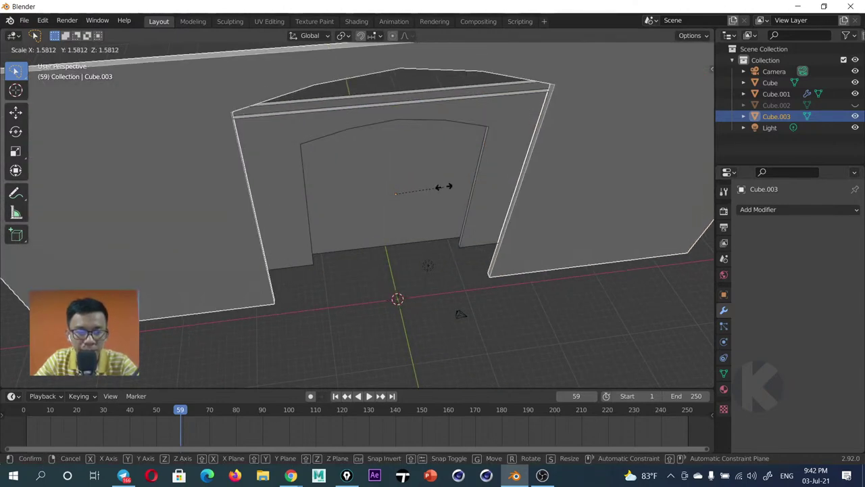
{"action": "left_click", "coordinate": [443, 187]}
{"action": "key", "text": "r"}
{"action": "right_click", "coordinate": [414, 188]}
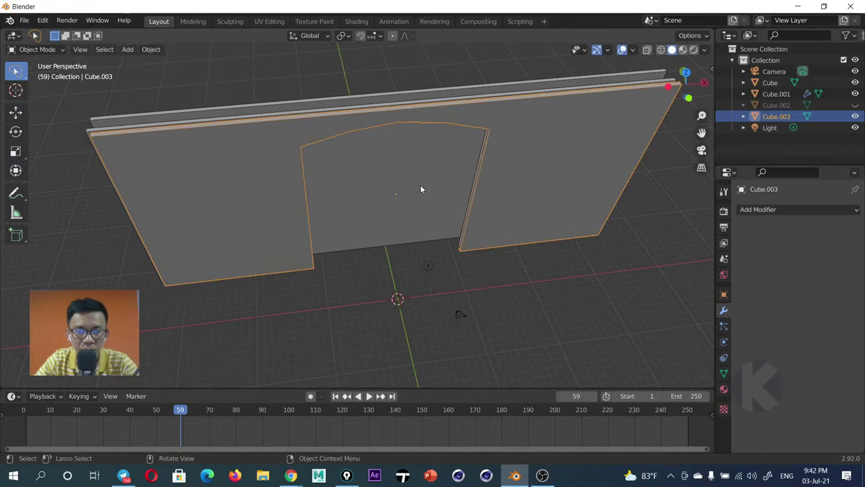
Switch to the front view and preview the scene in Rendered shading
{"action": "key", "text": "grave"}
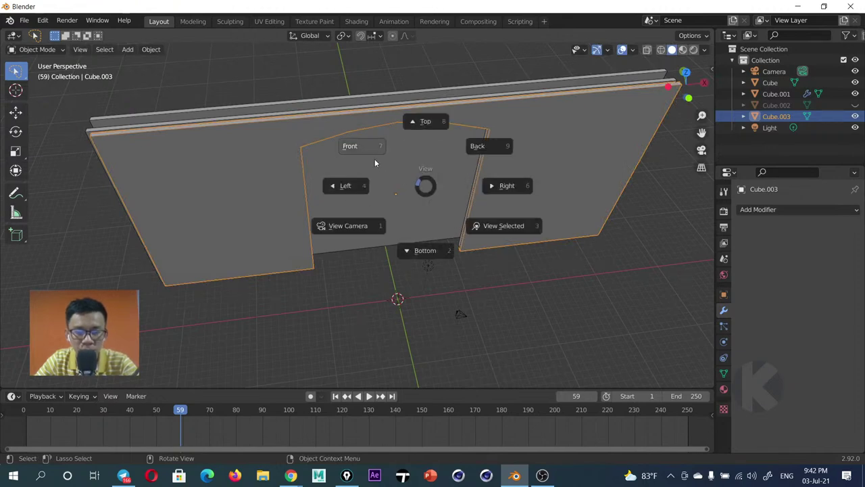
{"action": "left_click", "coordinate": [366, 154]}
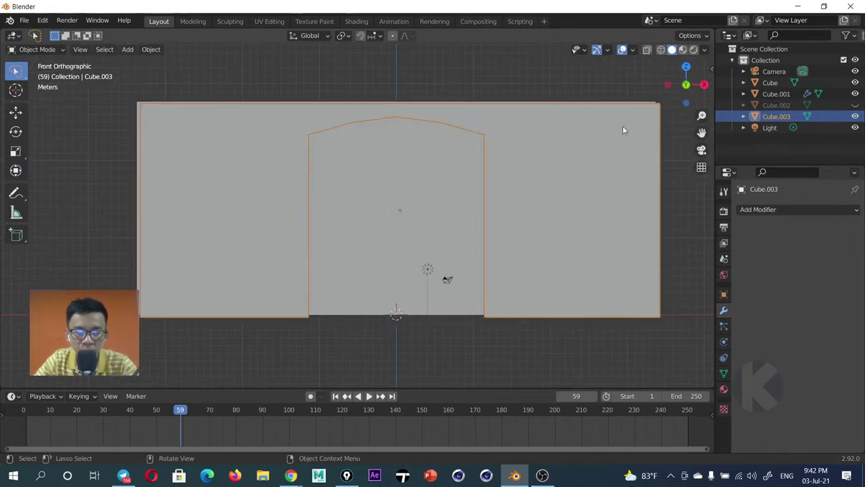
{"action": "left_click", "coordinate": [693, 50]}
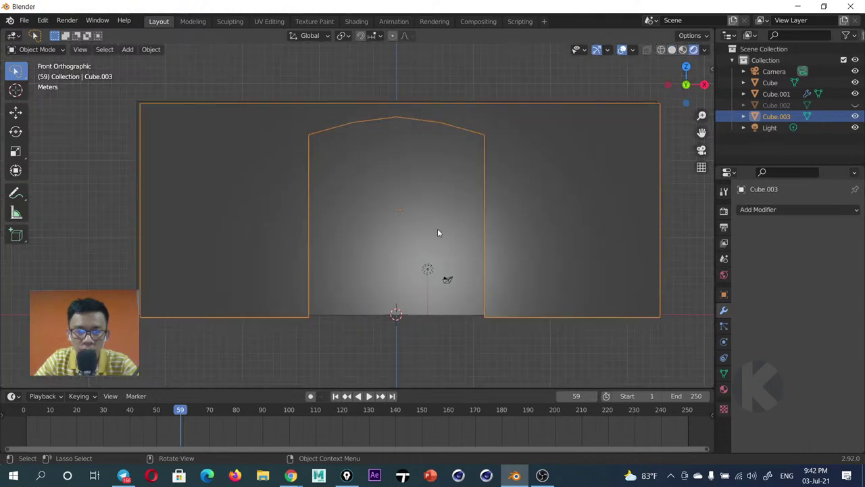
Enlarge the wall again to about 1.07 scale, then clear the selection
{"action": "key", "text": "s"}
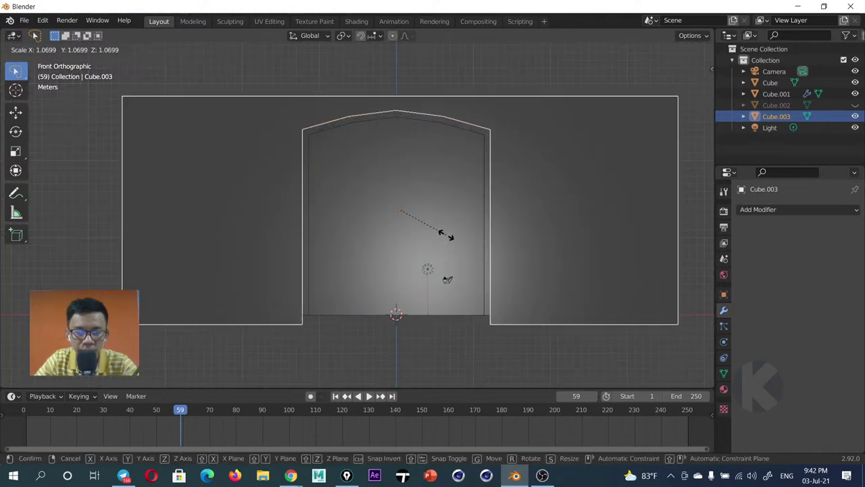
{"action": "left_click", "coordinate": [444, 234]}
{"action": "mouse_move", "coordinate": [416, 229]}
{"action": "middle_mouse_down"}
{"action": "mouse_move", "coordinate": [400, 234]}
{"action": "mouse_move", "coordinate": [440, 277]}
{"action": "mouse_move", "coordinate": [436, 206]}
{"action": "mouse_move", "coordinate": [399, 187]}
{"action": "mouse_move", "coordinate": [394, 220]}
{"action": "mouse_move", "coordinate": [293, 320]}
{"action": "mouse_move", "coordinate": [331, 249]}
{"action": "mouse_move", "coordinate": [404, 231]}
{"action": "mouse_move", "coordinate": [394, 289]}
{"action": "middle_mouse_up"}
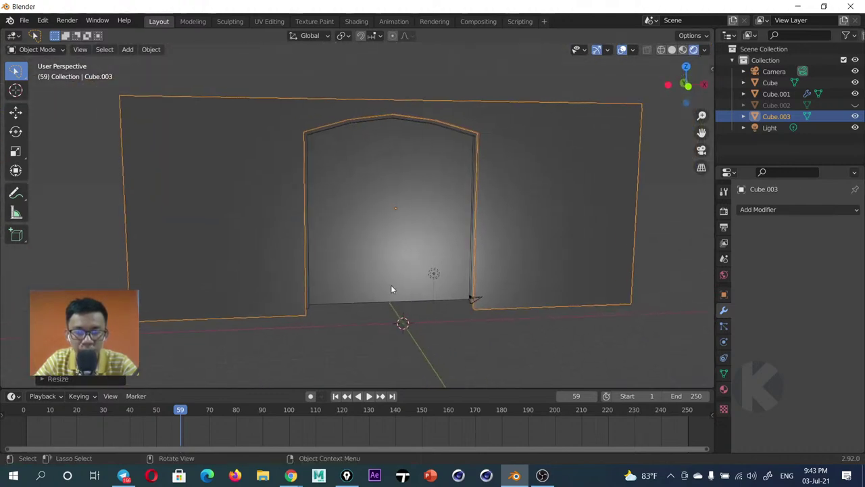
{"action": "middle_click_drag", "start_coordinate": [520, 184], "coordinate": [490, 189]}
{"action": "scroll", "coordinate": [398, 192], "scroll_direction": "down", "scroll_amount": 3}
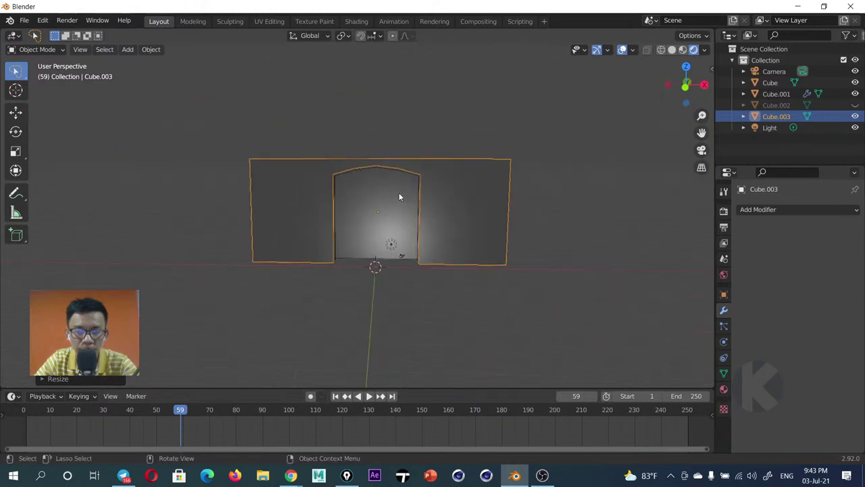
{"action": "mouse_move", "coordinate": [398, 192]}
{"action": "middle_mouse_down"}
{"action": "mouse_move", "coordinate": [463, 229]}
{"action": "mouse_move", "coordinate": [438, 256]}
{"action": "mouse_move", "coordinate": [427, 240]}
{"action": "middle_mouse_up"}
{"action": "left_click", "coordinate": [438, 256]}
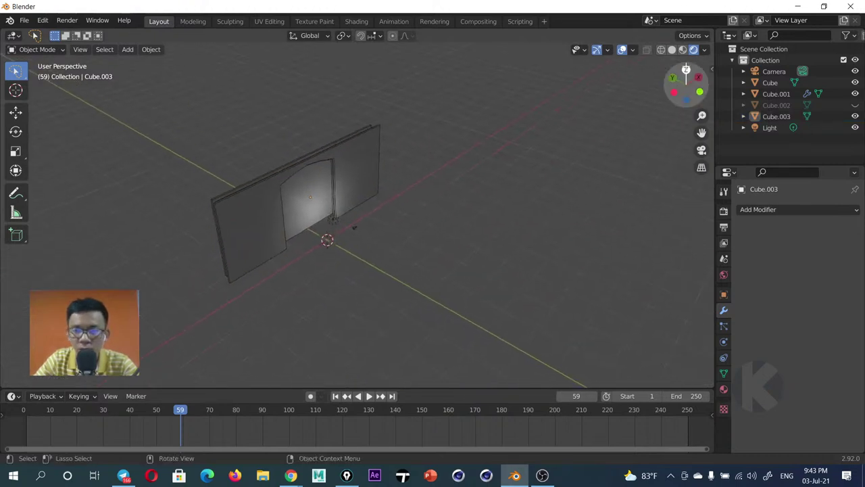
{"action": "scroll", "coordinate": [349, 246], "scroll_direction": "up", "scroll_amount": 3}
Delete the Light object from the scene
{"action": "left_click", "coordinate": [317, 224]}
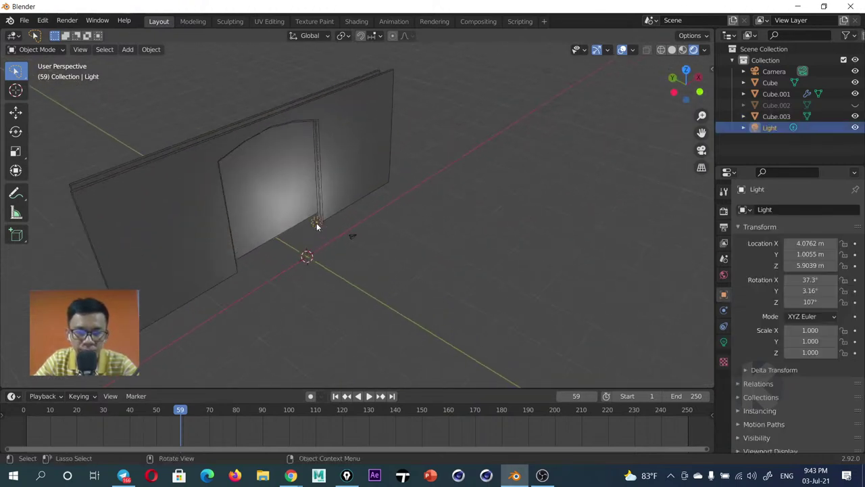
{"action": "key", "text": "Delete"}
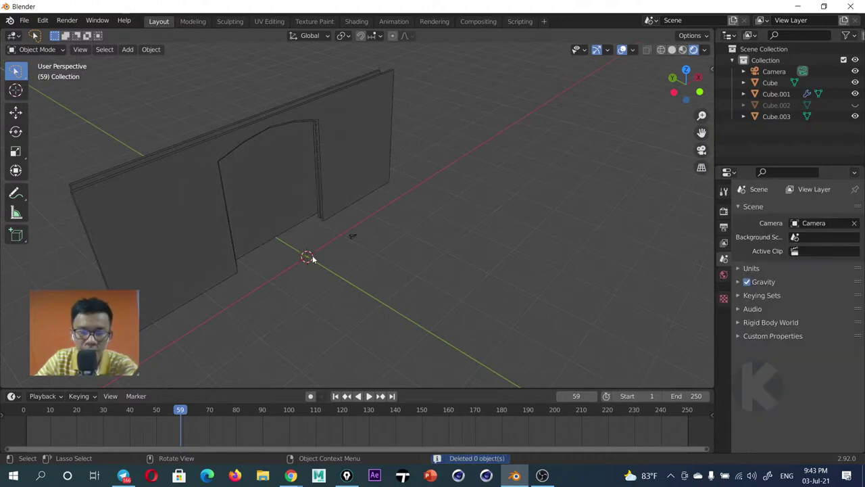
{"action": "middle_click_drag", "start_coordinate": [306, 257], "coordinate": [322, 259]}
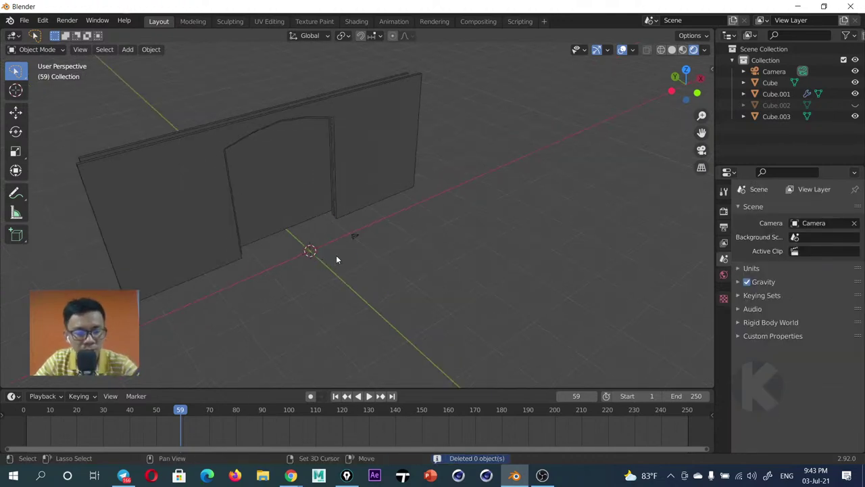
Add a plane and scale it up into a large floor beneath the wall
{"action": "key", "text": "shift+a"}
{"action": "mouse_move", "coordinate": [278, 235]}
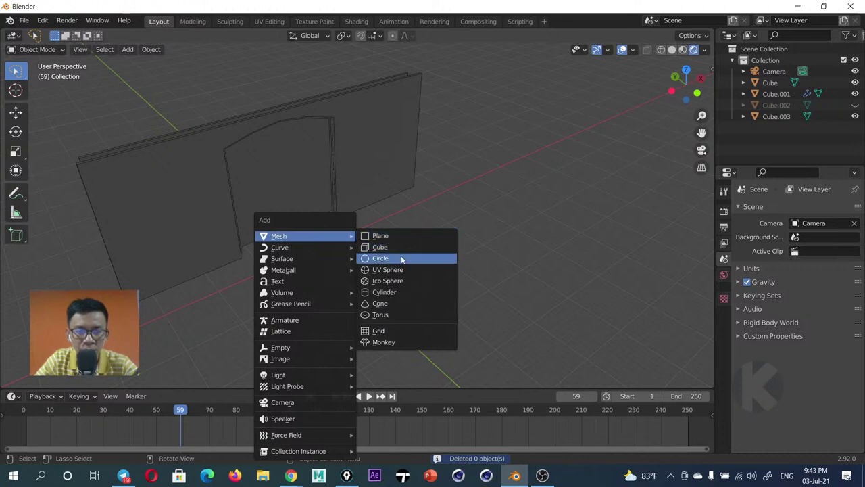
{"action": "left_click", "coordinate": [394, 237]}
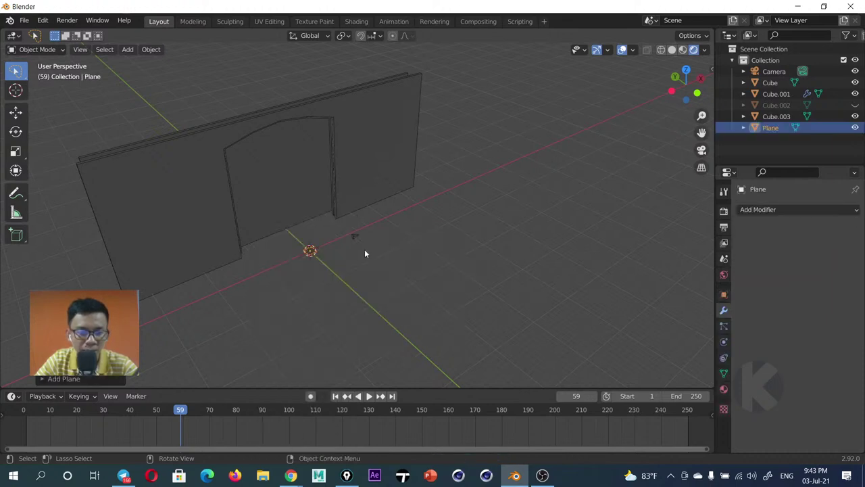
{"action": "key", "text": "s"}
{"action": "left_click", "coordinate": [604, 106]}
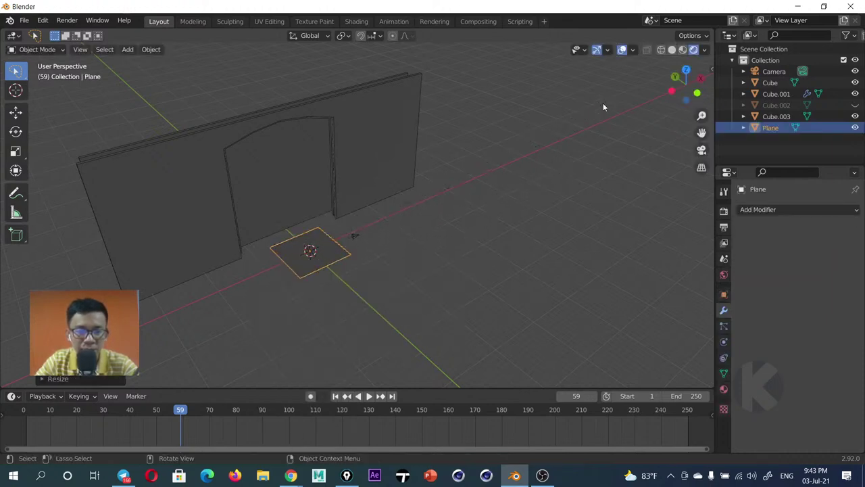
{"action": "key", "text": "s"}
{"action": "left_click", "coordinate": [604, 305]}
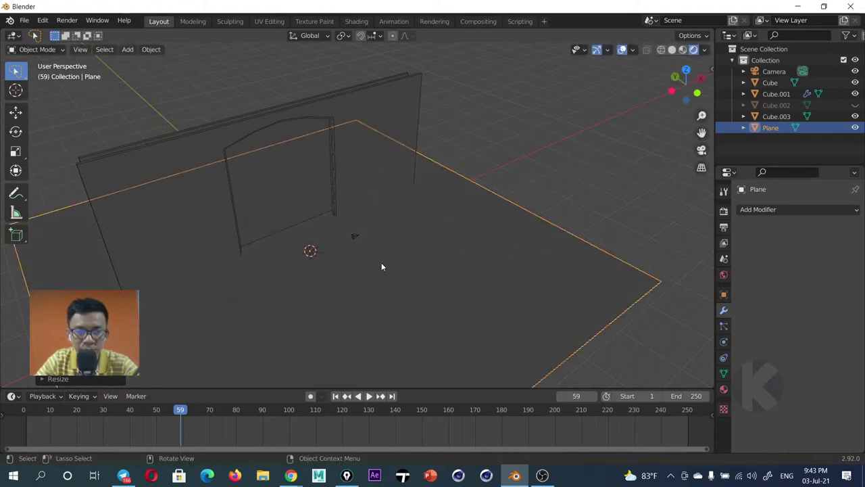
{"action": "mouse_move", "coordinate": [381, 262]}
{"action": "middle_mouse_down"}
{"action": "mouse_move", "coordinate": [407, 225]}
{"action": "mouse_move", "coordinate": [336, 197]}
{"action": "mouse_move", "coordinate": [496, 223]}
{"action": "middle_mouse_up"}
{"action": "scroll", "coordinate": [337, 196], "scroll_direction": "up", "scroll_amount": 2}
{"action": "scroll", "coordinate": [364, 202], "scroll_direction": "down", "scroll_amount": 2}
{"action": "left_click", "coordinate": [635, 175]}
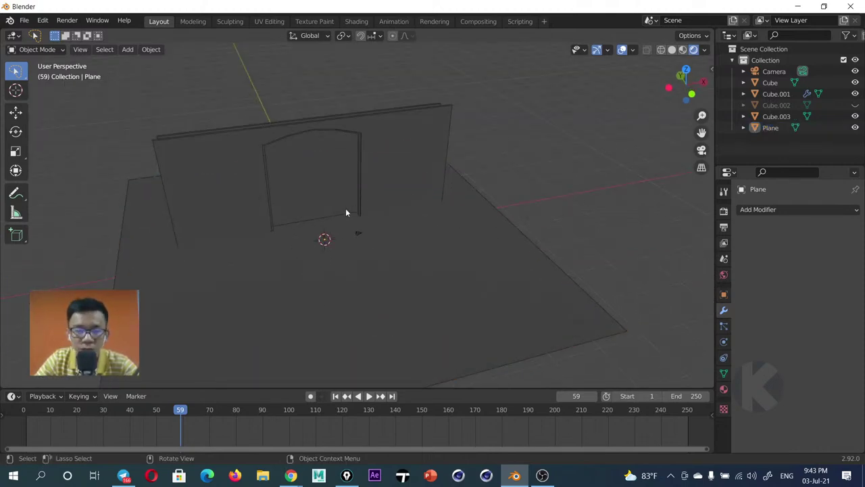
Switch the viewport to Solid shading
{"action": "left_click", "coordinate": [672, 50]}
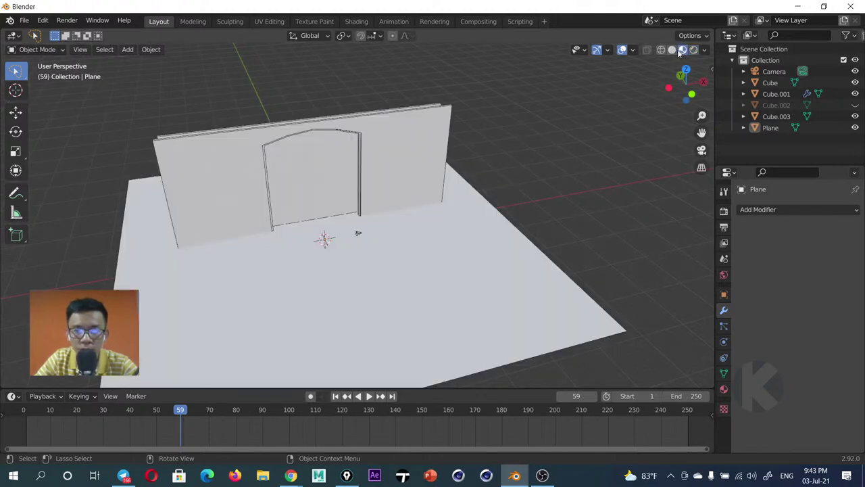
{"action": "middle_click_drag", "start_coordinate": [433, 223], "coordinate": [462, 211]}
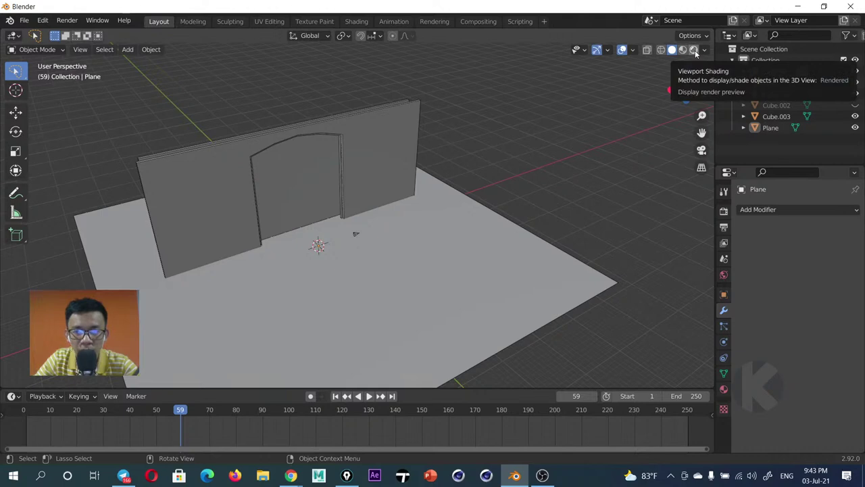
{"action": "mouse_move", "coordinate": [344, 231]}
{"action": "middle_mouse_down"}
{"action": "mouse_move", "coordinate": [384, 214]}
{"action": "mouse_move", "coordinate": [348, 250]}
{"action": "middle_mouse_up"}
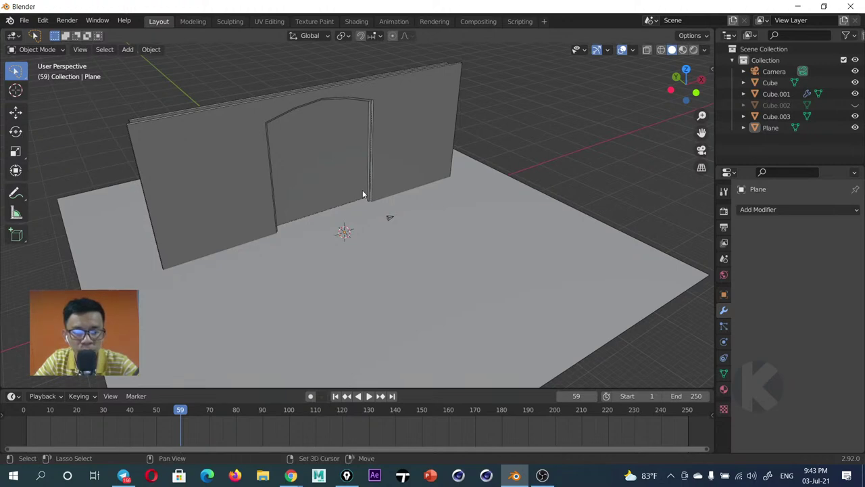
{"action": "key", "text": "shift+a"}
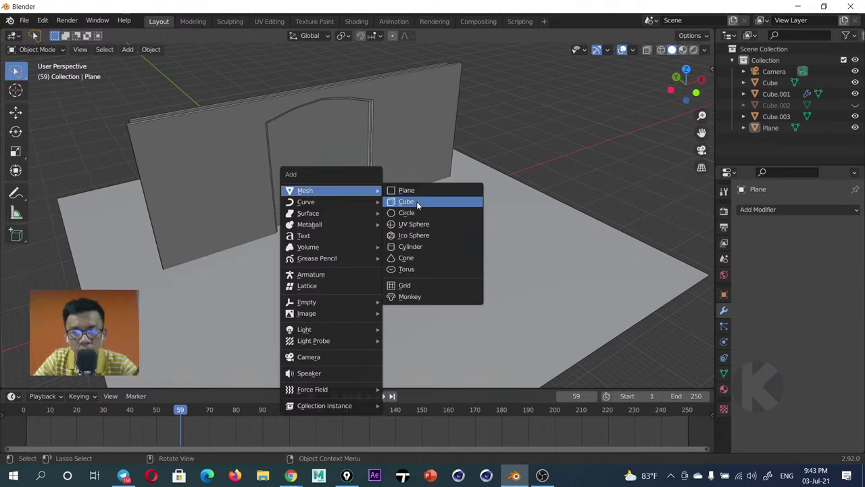
Add a cylinder for the podium and lower its vertex count to make it pentagonal
{"action": "left_click", "coordinate": [416, 247]}
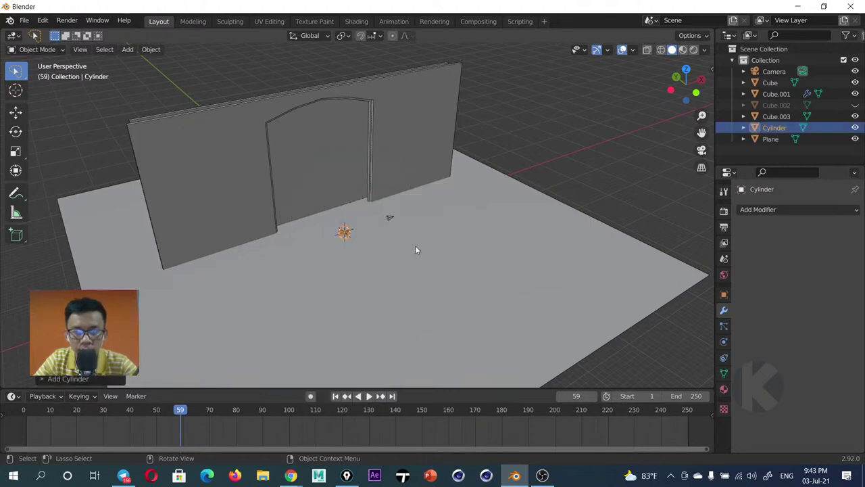
{"action": "left_click", "coordinate": [57, 380]}
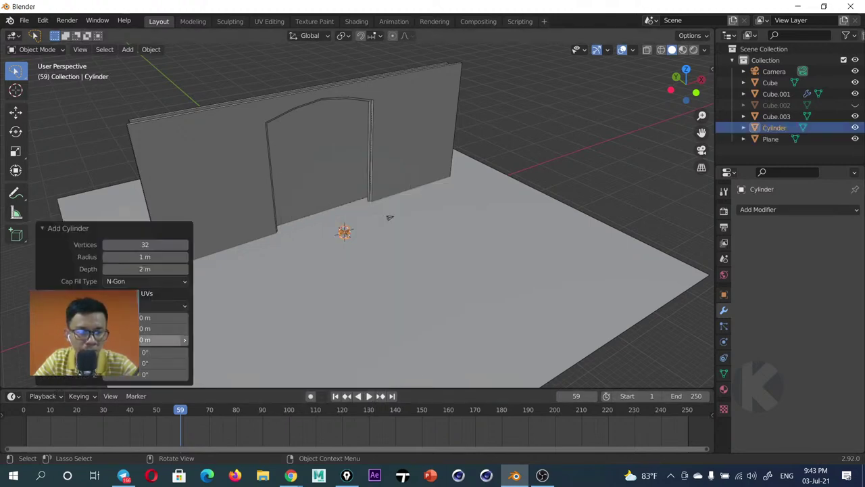
{"action": "left_click", "coordinate": [149, 245]}
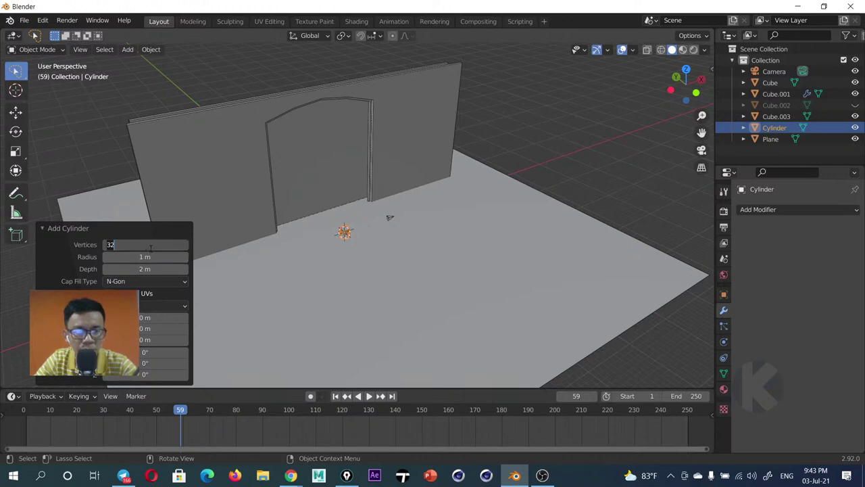
{"action": "type", "text": "6"}
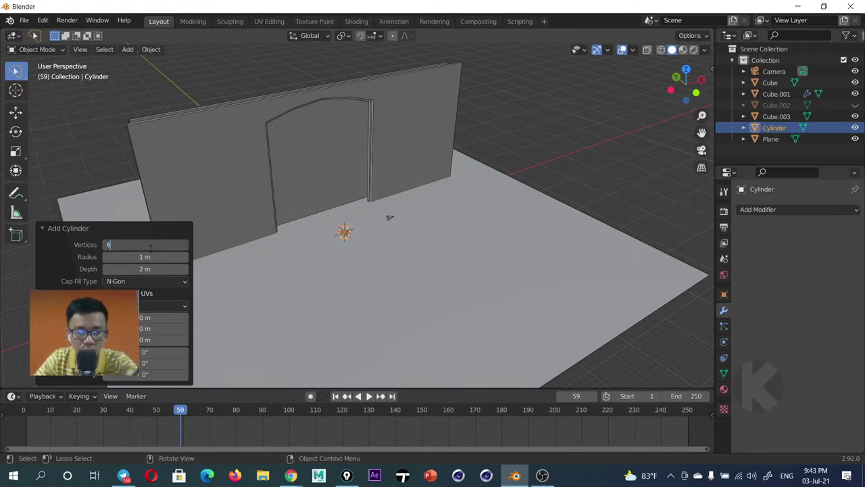
{"action": "type", "text": "5"}
{"action": "key", "text": "Return"}
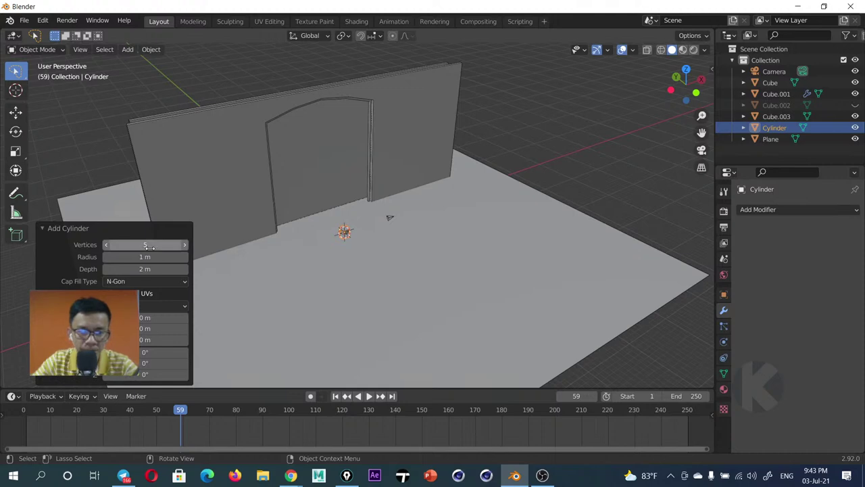
{"action": "scroll", "coordinate": [348, 225], "scroll_direction": "up", "scroll_amount": 3}
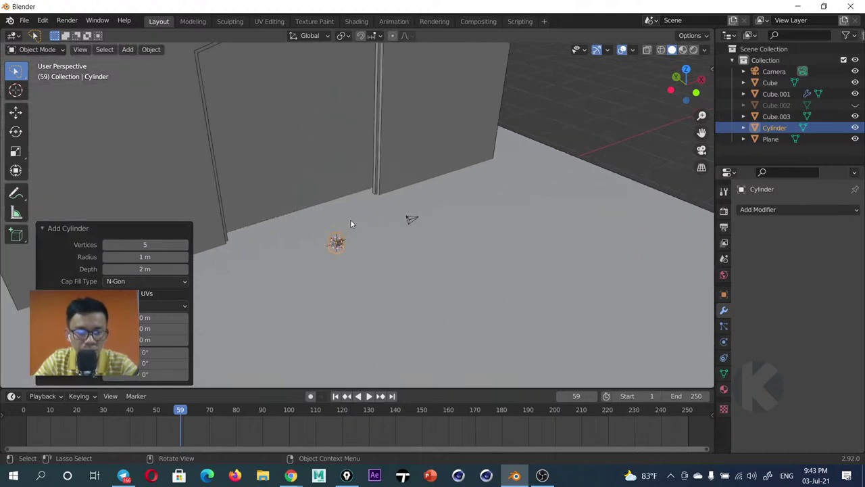
Enlarge the cylinder, flatten it along Z into a thin slab, then view from the top
{"action": "key", "text": "s"}
{"action": "left_click", "coordinate": [398, 261]}
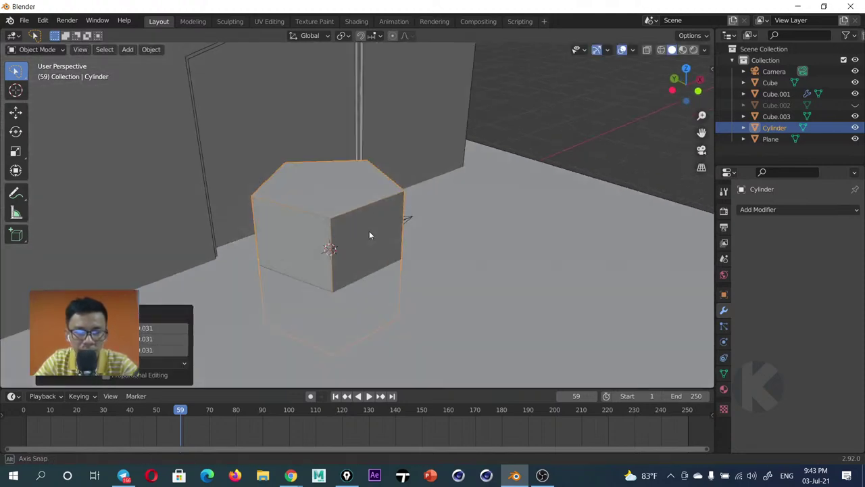
{"action": "middle_click_drag", "start_coordinate": [369, 231], "coordinate": [383, 216]}
{"action": "key", "text": "s"}
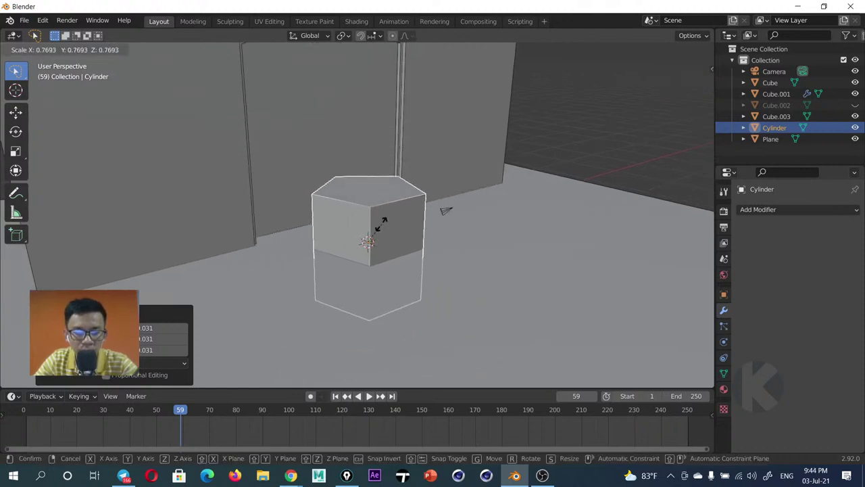
{"action": "key", "text": "z"}
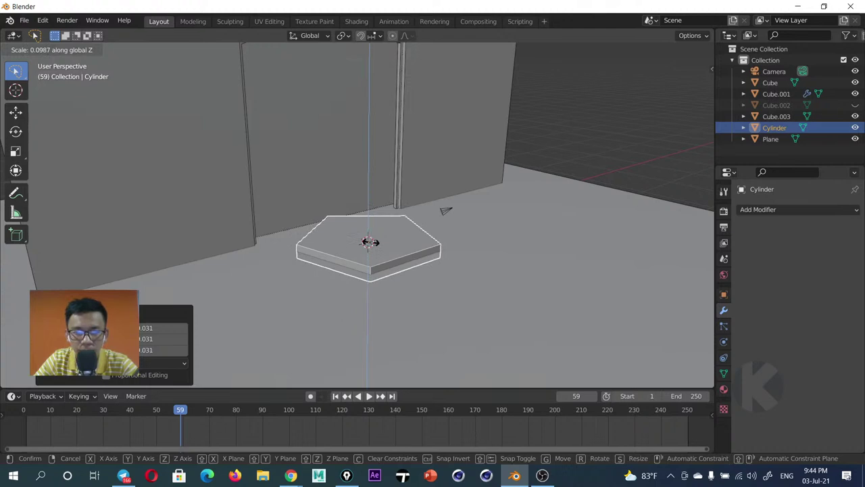
{"action": "left_click", "coordinate": [370, 242]}
{"action": "middle_click_drag", "start_coordinate": [369, 242], "coordinate": [388, 255]}
{"action": "key", "text": "grave"}
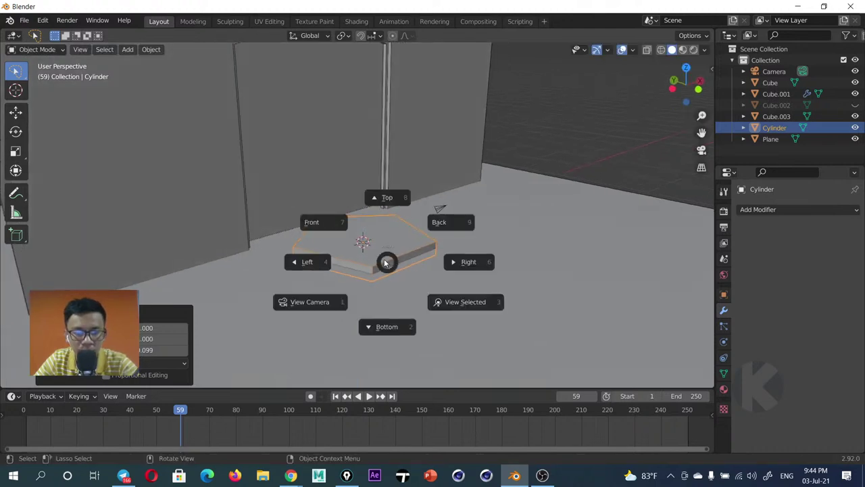
{"action": "left_click", "coordinate": [387, 195]}
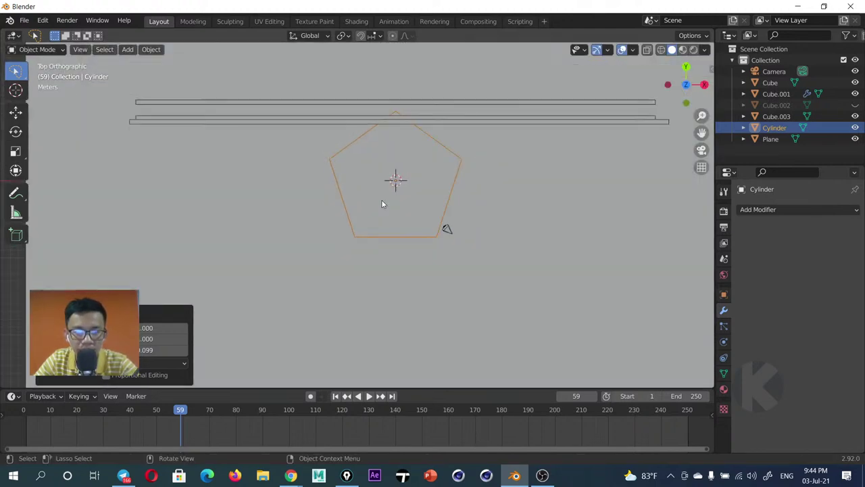
Move the pentagonal slab along Y, forward away from the wall
{"action": "key", "text": "g"}
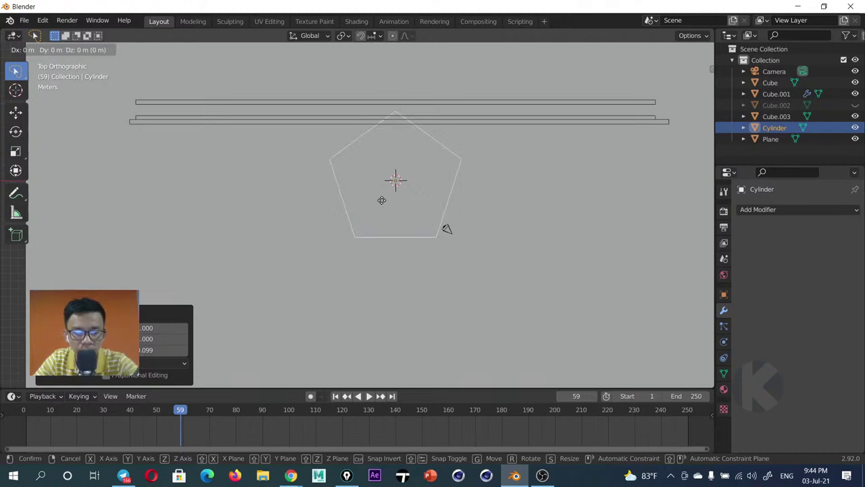
{"action": "key", "text": "y"}
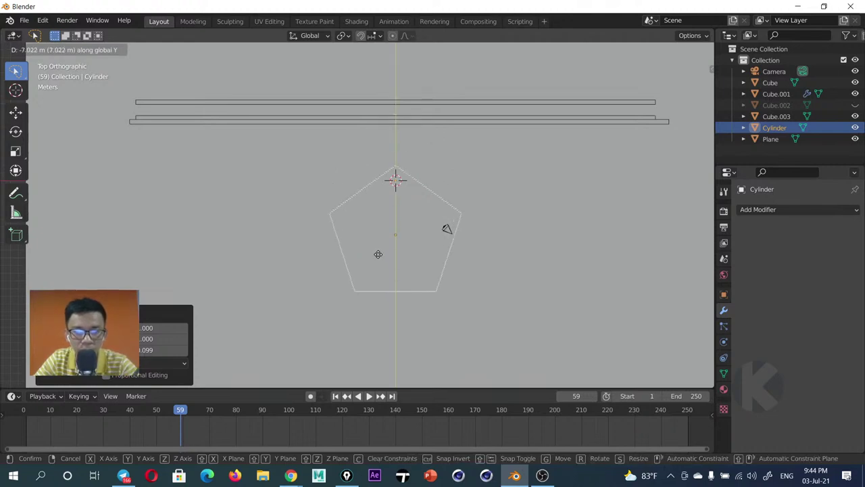
{"action": "left_click", "coordinate": [387, 329]}
{"action": "scroll", "coordinate": [400, 251], "scroll_direction": "down", "scroll_amount": 6}
{"action": "scroll", "coordinate": [400, 251], "scroll_direction": "up", "scroll_amount": 3}
{"action": "scroll", "coordinate": [468, 184], "scroll_direction": "down", "scroll_amount": 3}
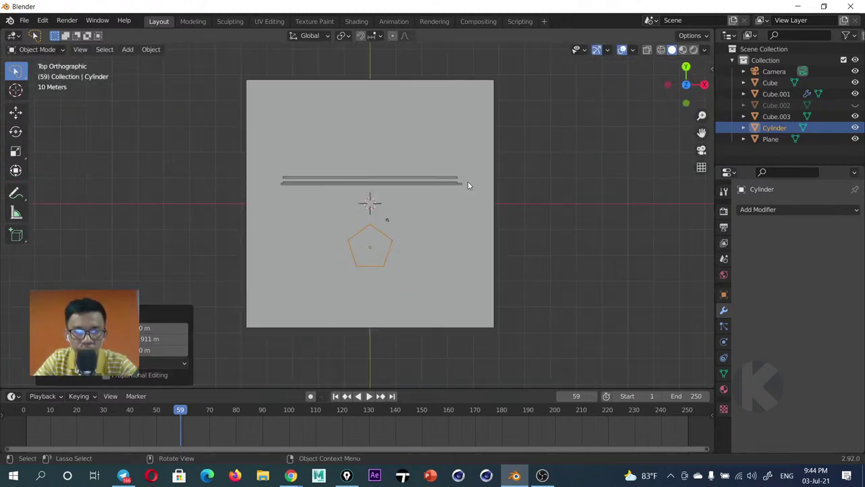
Shift the floor plane along Y to match the slab
{"action": "left_click", "coordinate": [464, 146]}
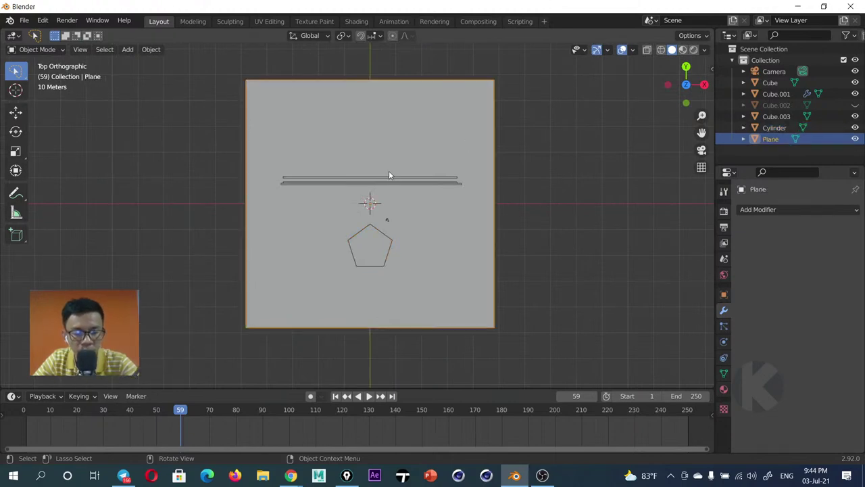
{"action": "key", "text": "g"}
{"action": "key", "text": "y"}
{"action": "left_click", "coordinate": [383, 241]}
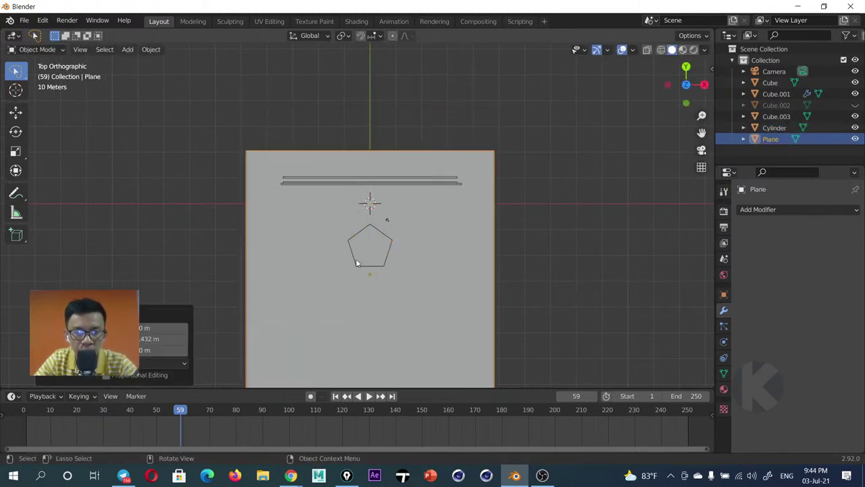
{"action": "scroll", "coordinate": [371, 241], "scroll_direction": "up", "scroll_amount": 4}
{"action": "mouse_move", "coordinate": [370, 241]}
{"action": "middle_mouse_down", "text": "shift"}
{"action": "mouse_move", "coordinate": [371, 187]}
{"action": "mouse_move", "coordinate": [443, 188]}
{"action": "mouse_move", "coordinate": [390, 219]}
{"action": "middle_mouse_up", "text": "shift"}
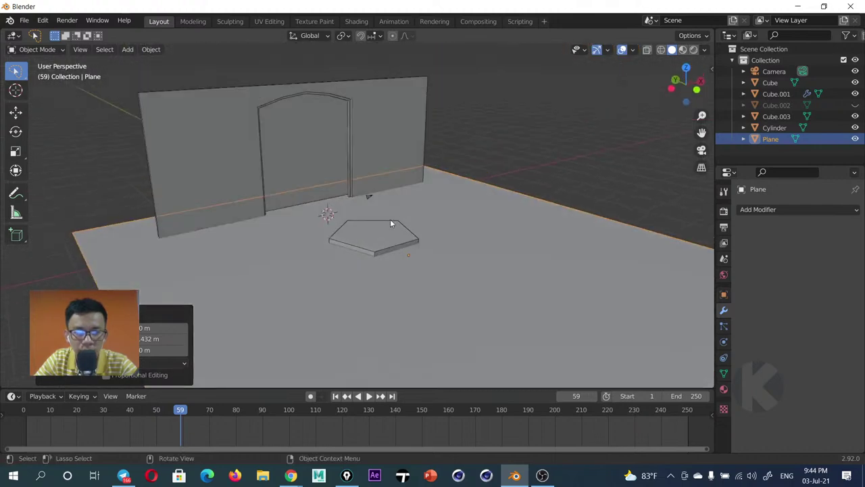
{"action": "scroll", "coordinate": [389, 222], "scroll_direction": "up", "scroll_amount": 2}
Raise the slab slightly along Z so it sits on the floor
{"action": "left_click", "coordinate": [383, 240]}
{"action": "middle_click_drag", "start_coordinate": [394, 248], "coordinate": [388, 277]}
{"action": "scroll", "coordinate": [388, 276], "scroll_direction": "up", "scroll_amount": 2}
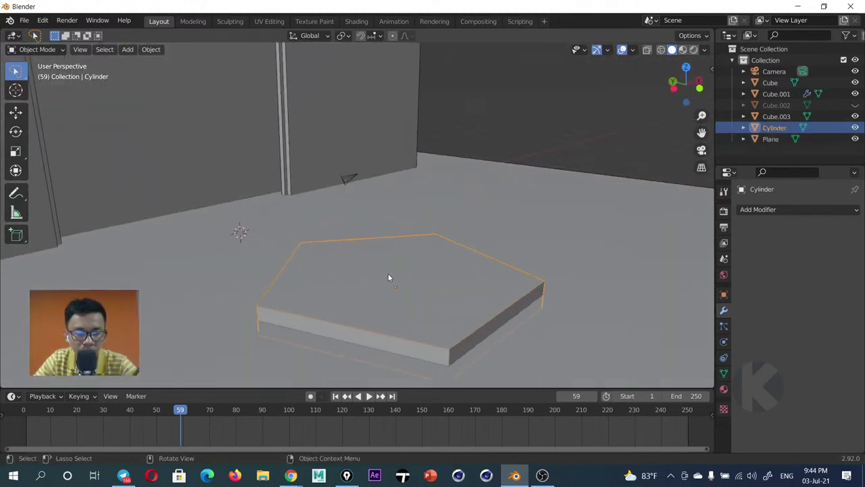
{"action": "key", "text": "g"}
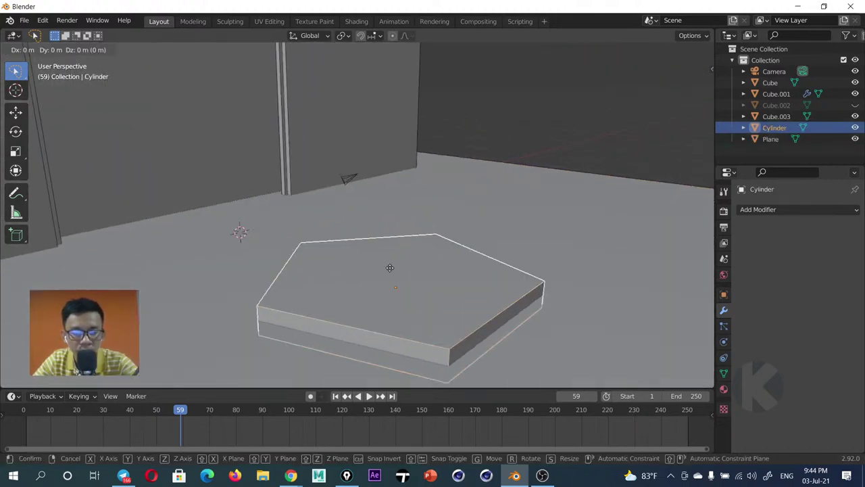
{"action": "key", "text": "z"}
{"action": "left_click", "coordinate": [390, 261]}
{"action": "mouse_move", "coordinate": [418, 259]}
{"action": "middle_mouse_down"}
{"action": "mouse_move", "coordinate": [431, 255]}
{"action": "mouse_move", "coordinate": [402, 233]}
{"action": "mouse_move", "coordinate": [381, 233]}
{"action": "mouse_move", "coordinate": [402, 226]}
{"action": "mouse_move", "coordinate": [383, 247]}
{"action": "mouse_move", "coordinate": [396, 247]}
{"action": "mouse_move", "coordinate": [389, 198]}
{"action": "middle_mouse_up"}
{"action": "scroll", "coordinate": [391, 255], "scroll_direction": "up", "scroll_amount": 2}
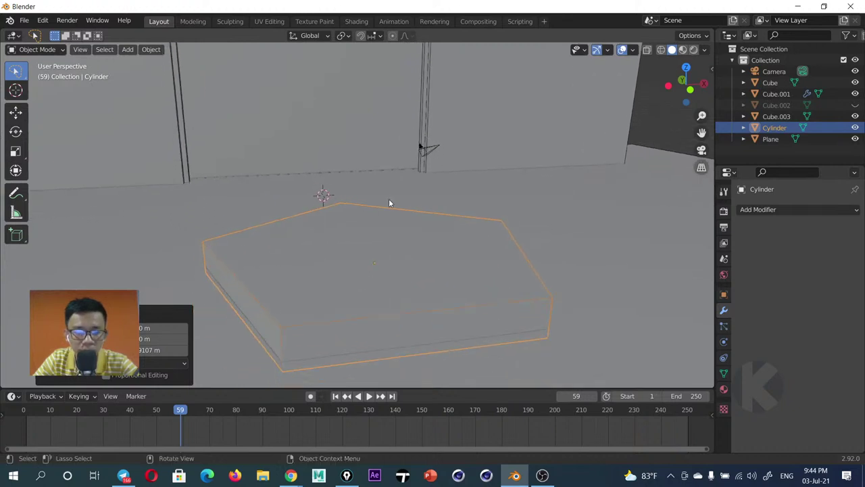
In Edit Mode, select the left, back, right, front-right and front-left top edges of the slab
{"action": "key", "text": "Tab"}
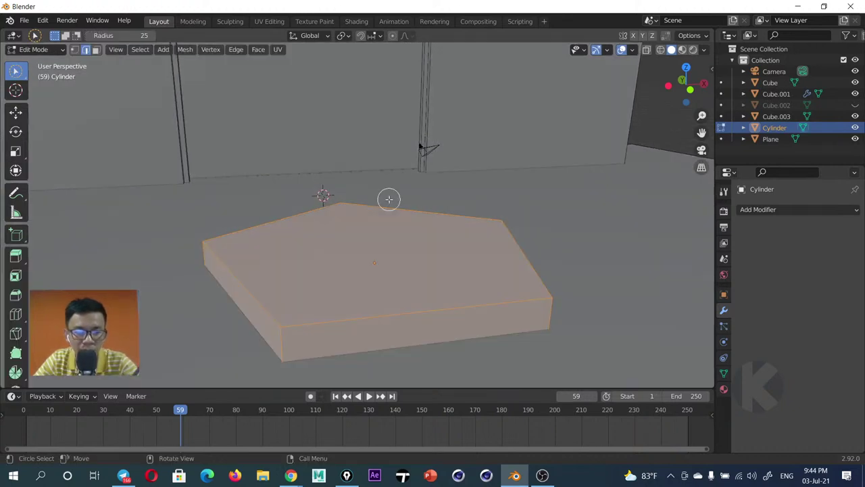
{"action": "middle_click_drag", "start_coordinate": [371, 266], "coordinate": [279, 228]}
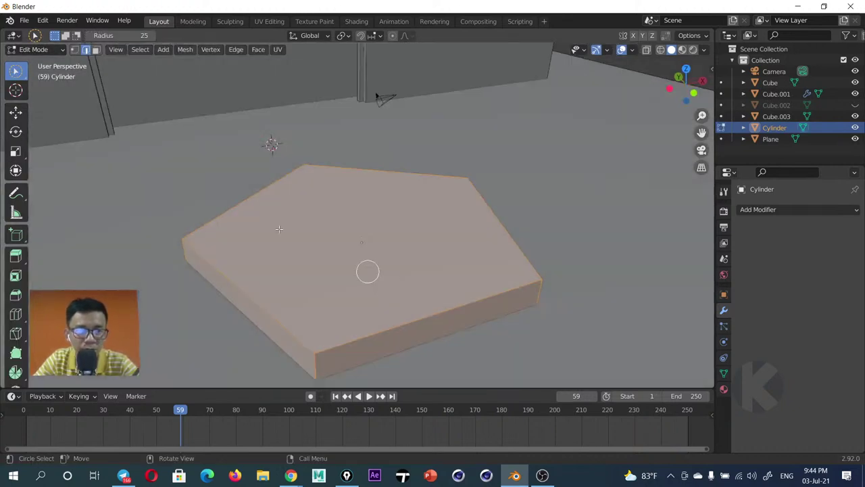
{"action": "left_click_drag", "start_coordinate": [253, 201], "coordinate": [252, 196]}
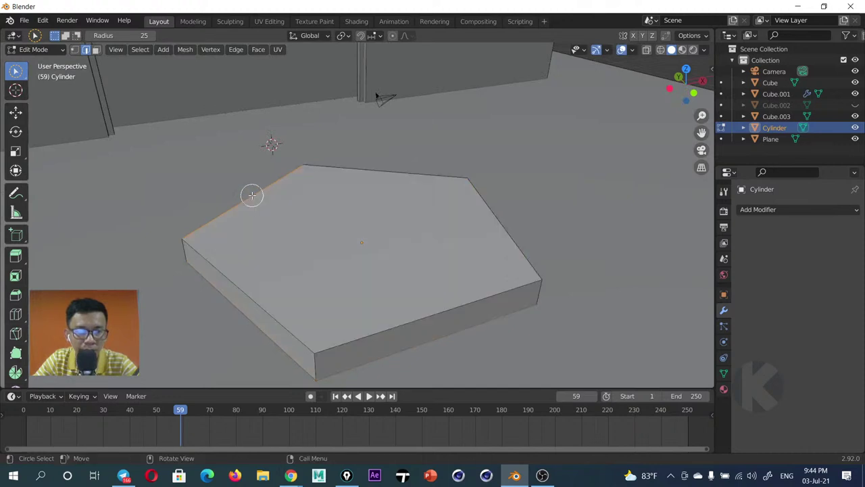
{"action": "left_click", "coordinate": [355, 172], "text": "shift"}
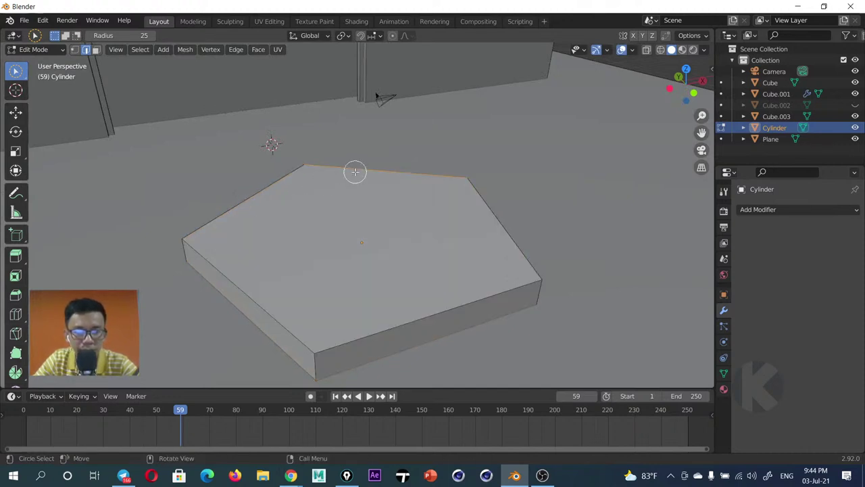
{"action": "left_click", "coordinate": [484, 202], "text": "shift"}
{"action": "left_click", "coordinate": [427, 310], "text": "shift"}
{"action": "left_click", "coordinate": [251, 298], "text": "shift"}
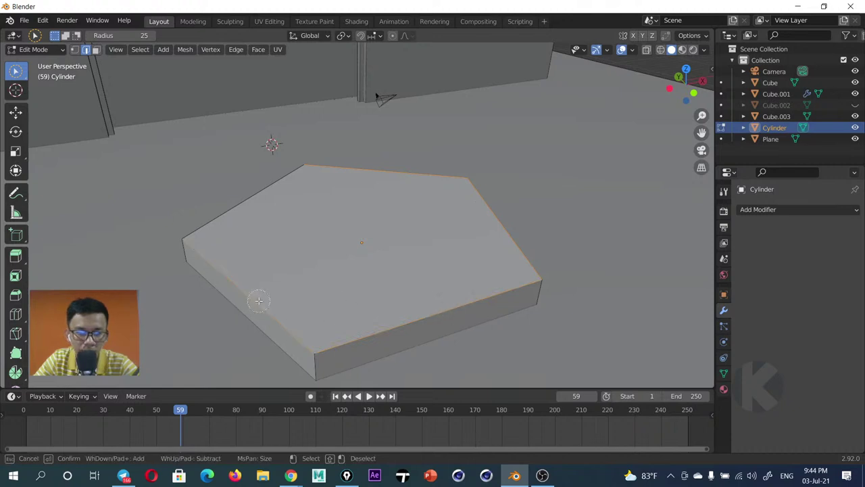
{"action": "left_click", "coordinate": [230, 203], "text": "shift"}
{"action": "left_click", "coordinate": [230, 203], "text": "shift"}
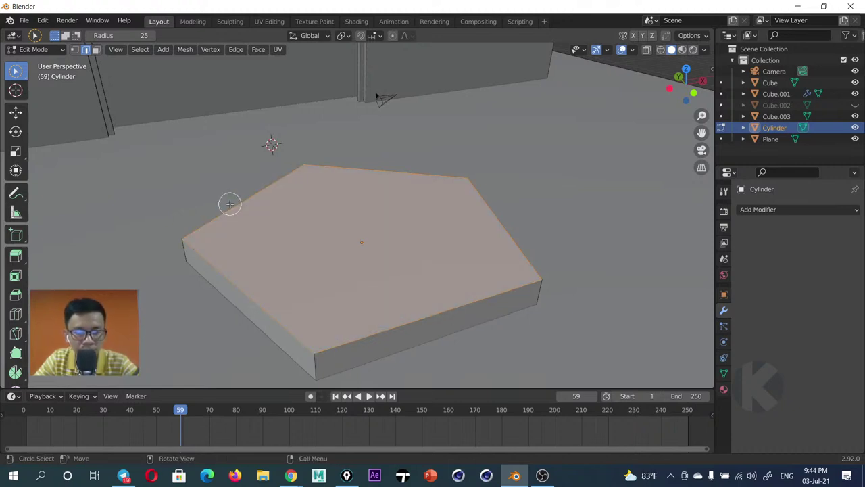
{"action": "left_click", "coordinate": [230, 203], "text": "shift"}
{"action": "left_click", "coordinate": [231, 204], "text": "shift"}
{"action": "left_click", "coordinate": [234, 203], "text": "shift"}
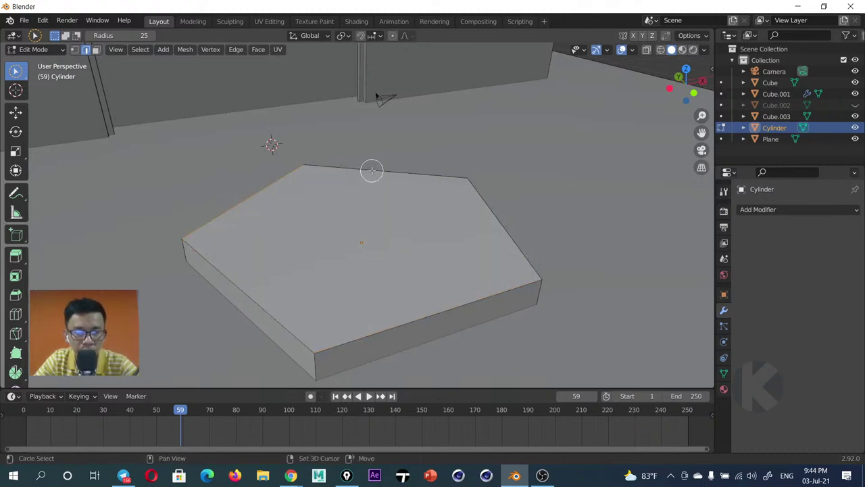
{"action": "left_click_drag", "start_coordinate": [496, 215], "coordinate": [281, 326], "text": "shift"}
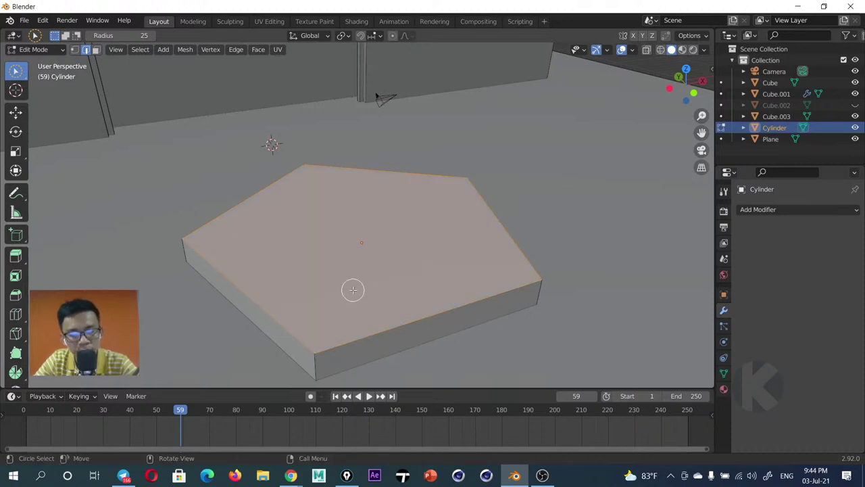
Bevel the top rim edges with Offset type, 5 segments, 0.0561 m width and 0.448 shape
{"action": "key", "text": "i"}
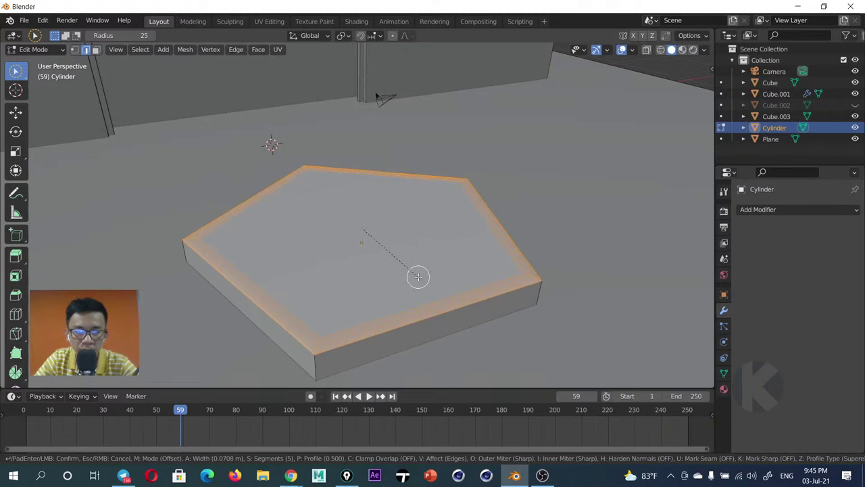
{"action": "left_click", "coordinate": [419, 271]}
{"action": "mouse_move", "coordinate": [402, 304]}
{"action": "middle_mouse_down"}
{"action": "mouse_move", "coordinate": [347, 265]}
{"action": "mouse_move", "coordinate": [381, 229]}
{"action": "middle_mouse_up"}
{"action": "scroll", "coordinate": [349, 263], "scroll_direction": "up", "scroll_amount": 3}
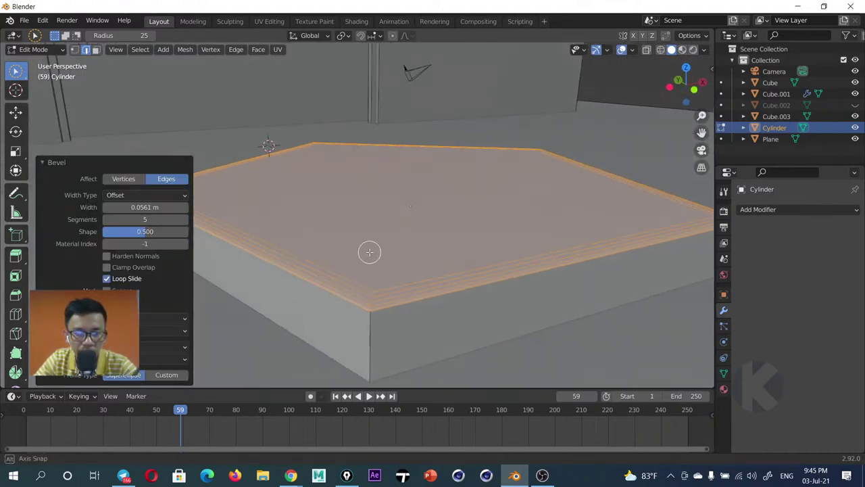
{"action": "left_click", "coordinate": [135, 196]}
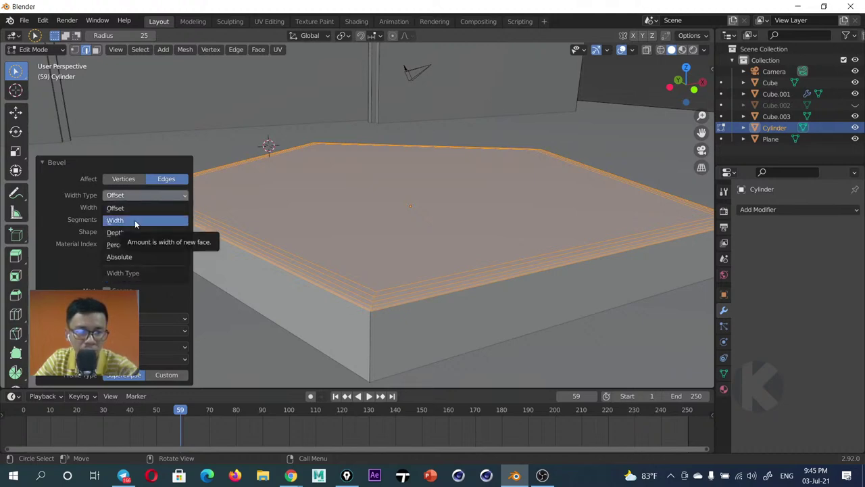
{"action": "left_click", "coordinate": [134, 220]}
{"action": "left_click", "coordinate": [141, 195]}
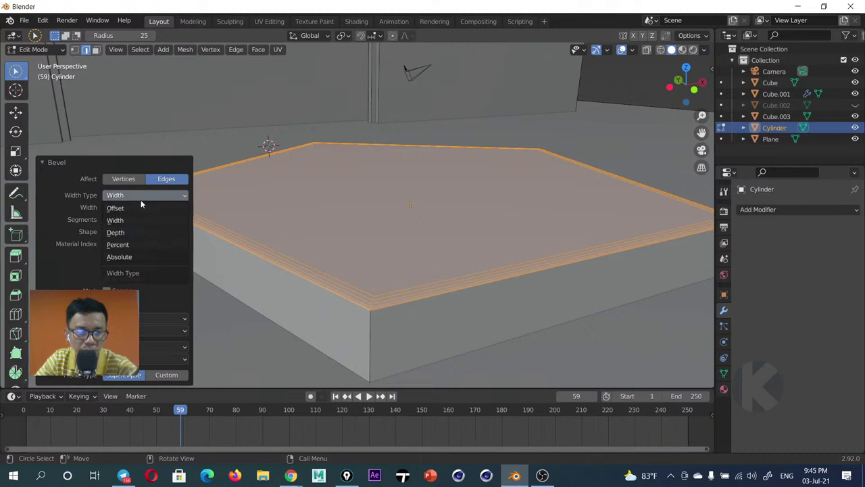
{"action": "left_click", "coordinate": [139, 207]}
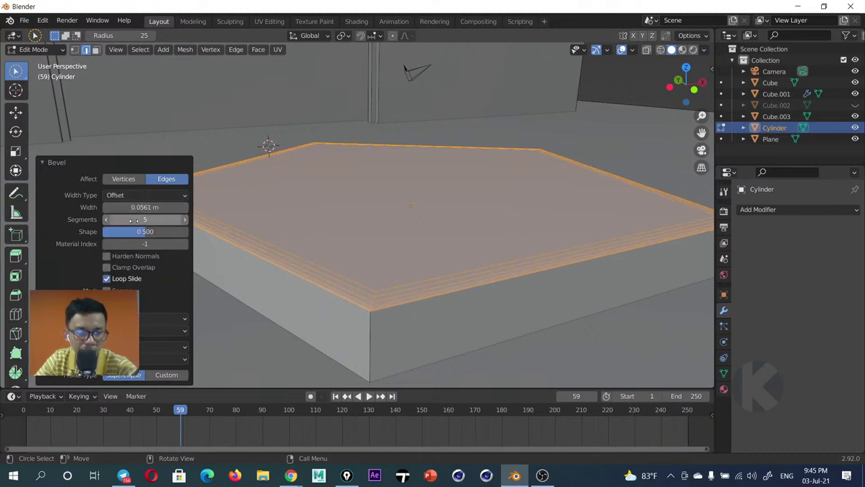
{"action": "mouse_move", "coordinate": [133, 220]}
{"action": "left_mouse_down"}
{"action": "mouse_move", "coordinate": [162, 220]}
{"action": "mouse_move", "coordinate": [125, 234]}
{"action": "left_mouse_up"}
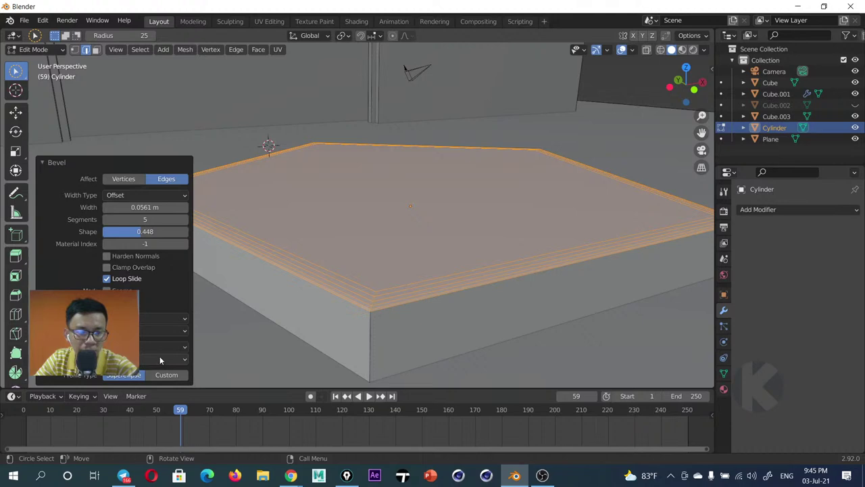
Deselect the bevelled edges, select the top face, and return to Object Mode
{"action": "key", "text": "alt+a"}
{"action": "middle_click_drag", "start_coordinate": [391, 246], "coordinate": [386, 247]}
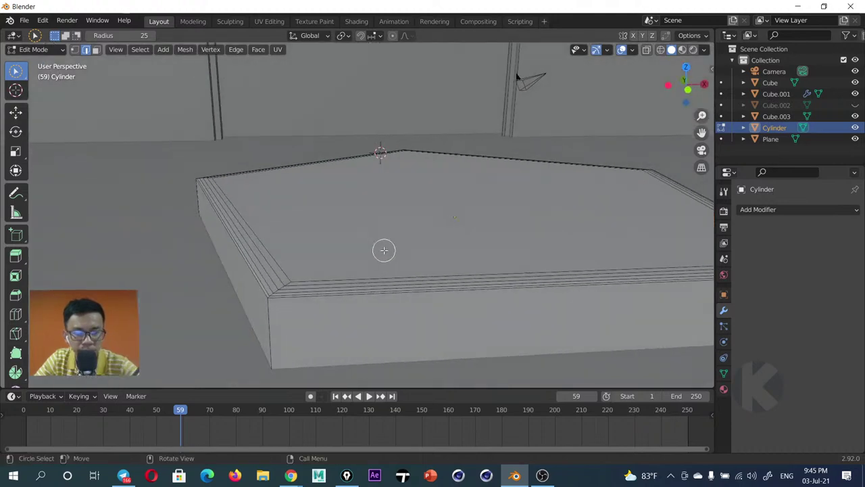
{"action": "left_click", "coordinate": [383, 250]}
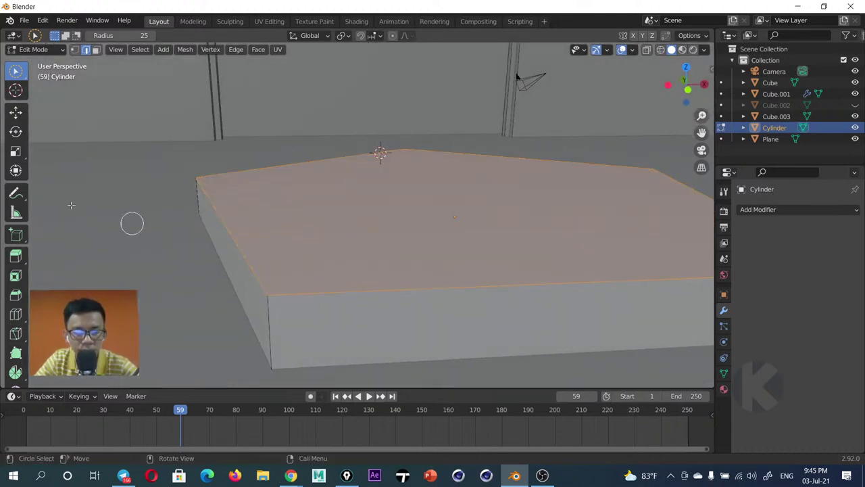
{"action": "key", "text": "Tab"}
Add a Bevel modifier to the podium with a 0.02 m amount and 3 segments
{"action": "middle_click_drag", "start_coordinate": [342, 266], "coordinate": [390, 261]}
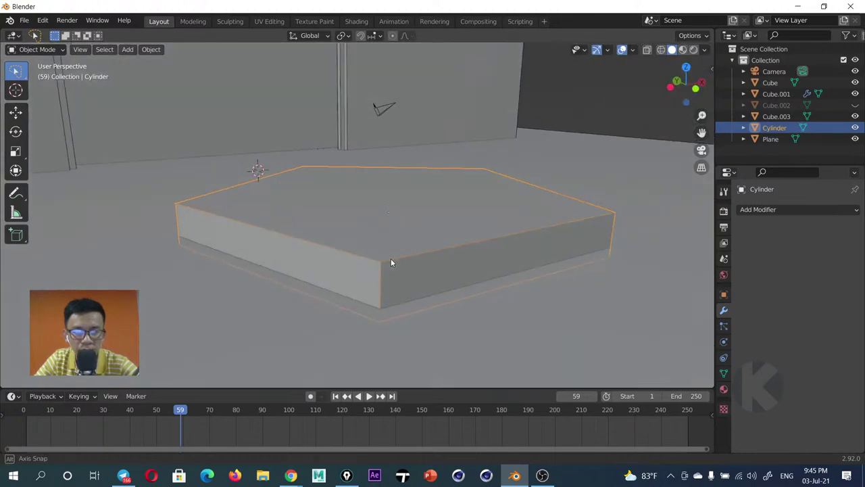
{"action": "left_click", "coordinate": [756, 210]}
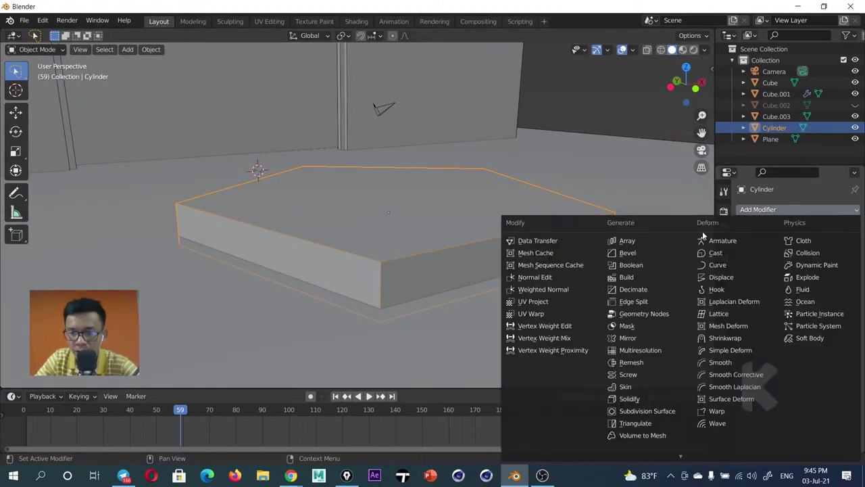
{"action": "left_click", "coordinate": [628, 253]}
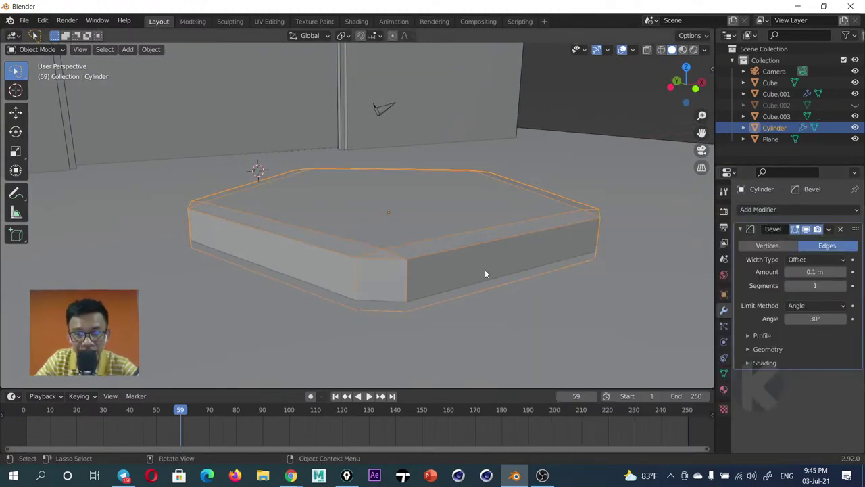
{"action": "scroll", "coordinate": [484, 269], "scroll_direction": "up", "scroll_amount": 1}
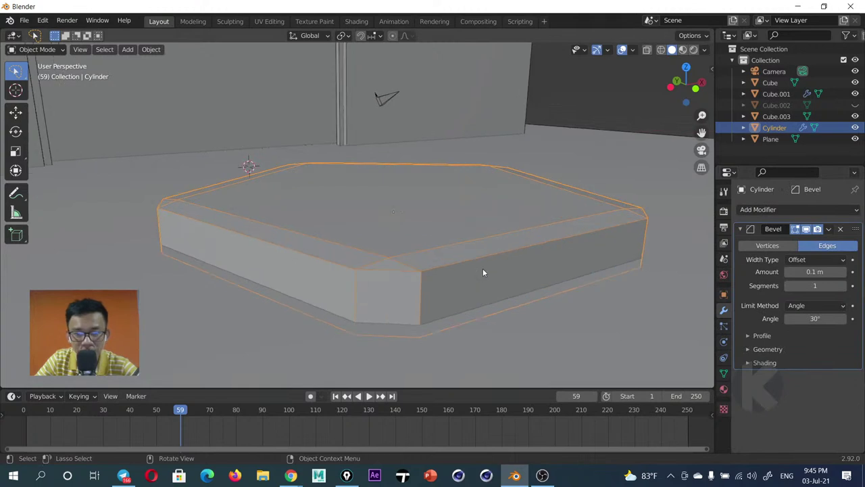
{"action": "double_click", "coordinate": [844, 274]}
{"action": "type", "text": "0.02"}
{"action": "key", "text": "Return"}
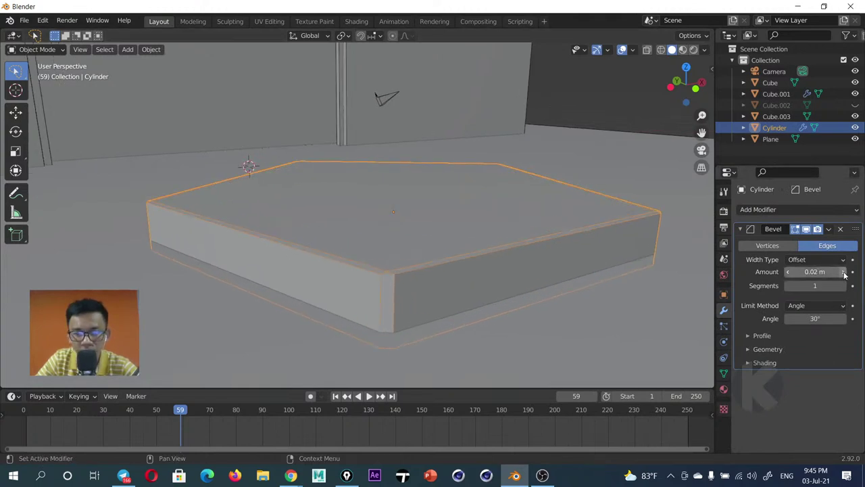
{"action": "left_click", "coordinate": [843, 286]}
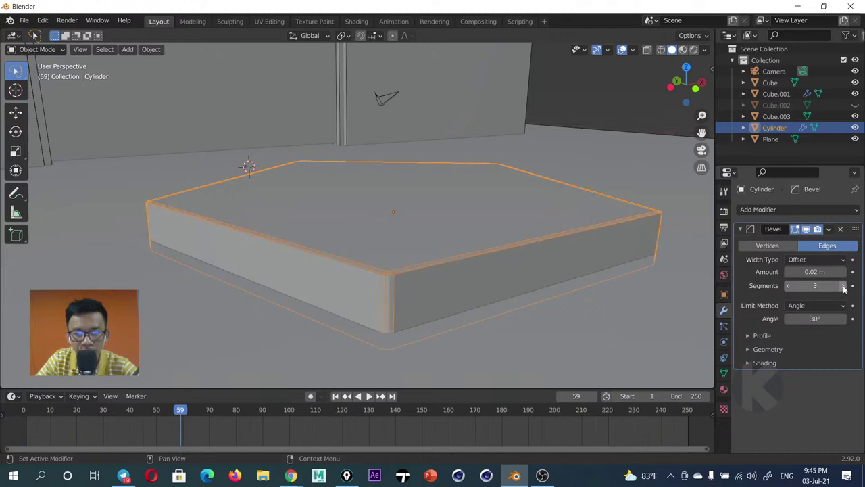
{"action": "scroll", "coordinate": [476, 257], "scroll_direction": "up", "scroll_amount": 5}
{"action": "middle_click_drag", "start_coordinate": [336, 221], "coordinate": [432, 270]}
Set the bevel limit method to Angle with a 90° limit angle
{"action": "left_click", "coordinate": [812, 305]}
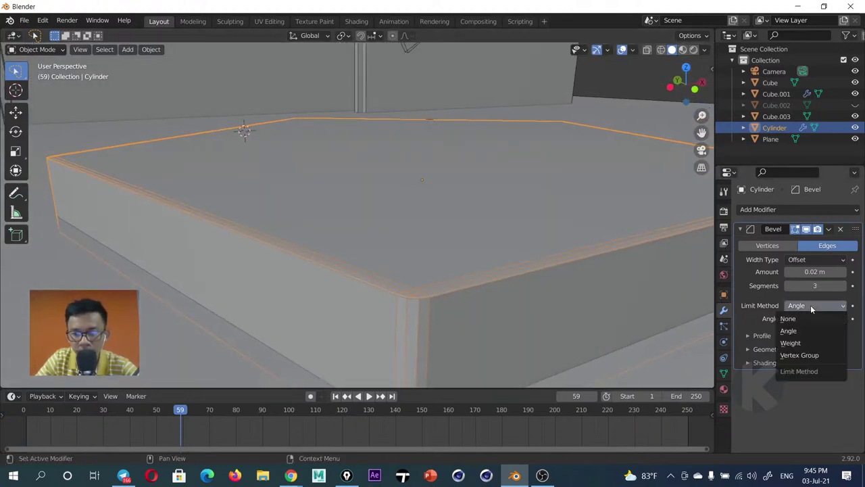
{"action": "left_click", "coordinate": [810, 330]}
{"action": "left_click", "coordinate": [816, 319]}
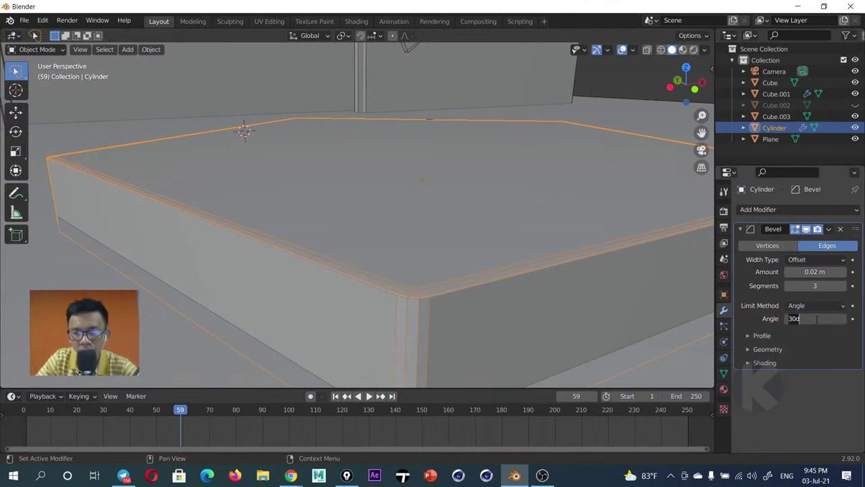
{"action": "type", "text": "90"}
{"action": "key", "text": "Return"}
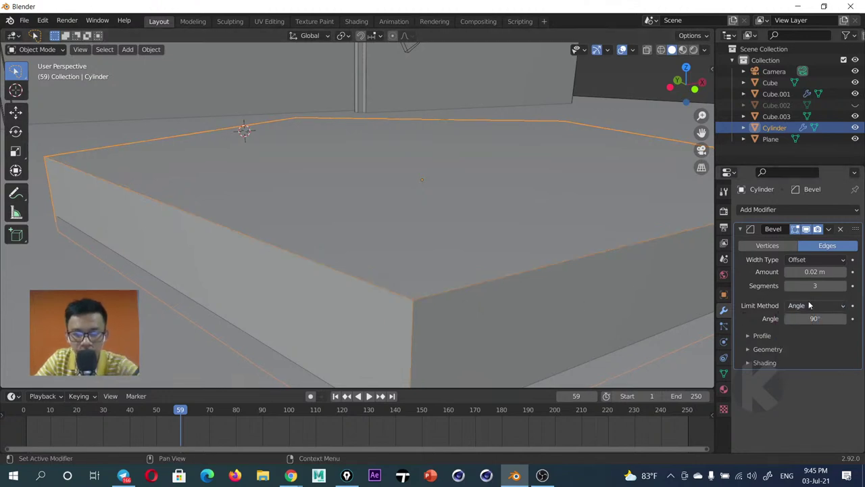
{"action": "left_click", "coordinate": [843, 318]}
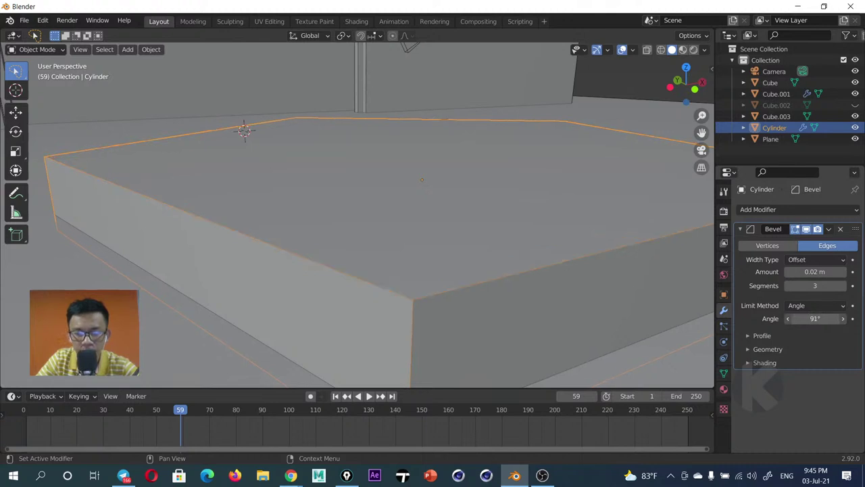
{"action": "left_click_drag", "start_coordinate": [815, 318], "coordinate": [798, 319]}
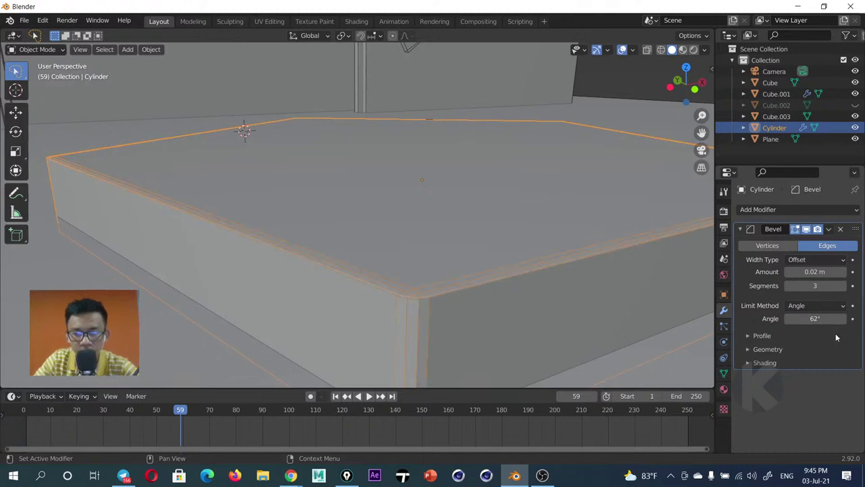
{"action": "scroll", "coordinate": [510, 268], "scroll_direction": "up", "scroll_amount": 3}
{"action": "mouse_move", "coordinate": [510, 268]}
{"action": "middle_mouse_down"}
{"action": "mouse_move", "coordinate": [400, 224]}
{"action": "mouse_move", "coordinate": [454, 256]}
{"action": "middle_mouse_up"}
{"action": "scroll", "coordinate": [404, 223], "scroll_direction": "down", "scroll_amount": 3}
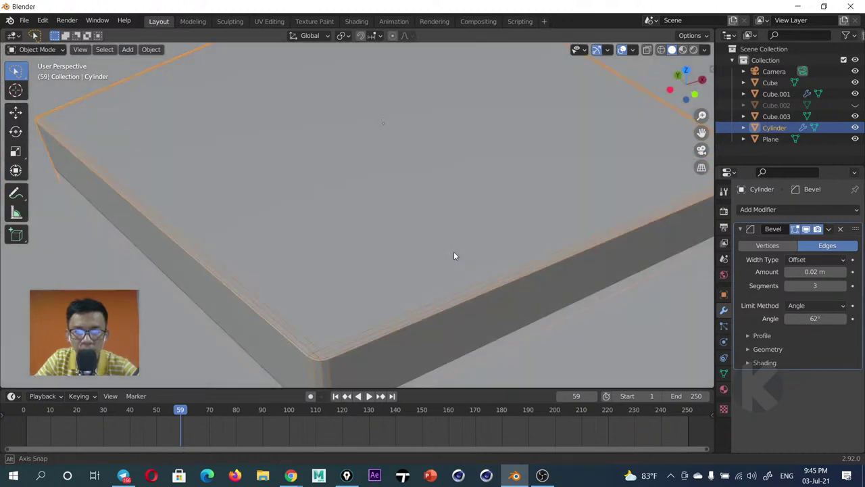
{"action": "scroll", "coordinate": [434, 231], "scroll_direction": "down", "scroll_amount": 3}
{"action": "key", "text": "ctrl+z"}
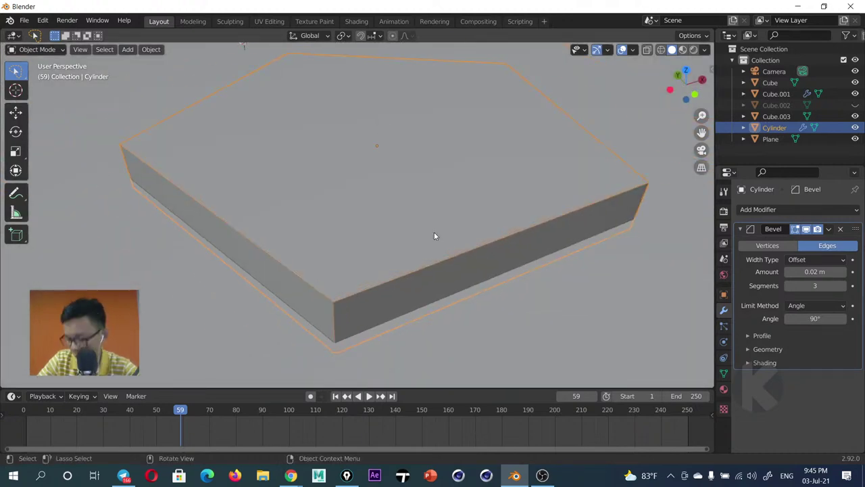
{"action": "scroll", "coordinate": [432, 233], "scroll_direction": "down", "scroll_amount": 1}
{"action": "scroll", "coordinate": [426, 223], "scroll_direction": "down", "scroll_amount": 2}
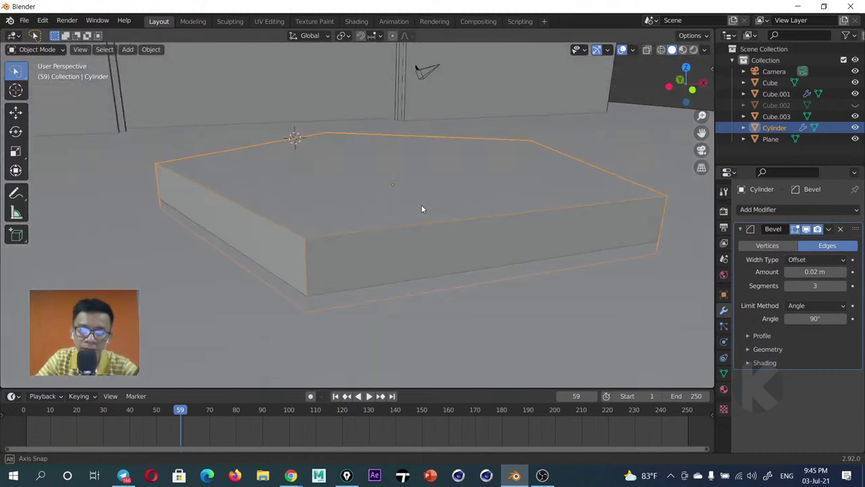
{"action": "scroll", "coordinate": [426, 213], "scroll_direction": "down", "scroll_amount": 2}
Deselect the podium and orbit to a more frontal view
{"action": "left_click", "coordinate": [566, 126]}
{"action": "mouse_move", "coordinate": [497, 231]}
{"action": "middle_mouse_down"}
{"action": "mouse_move", "coordinate": [441, 243]}
{"action": "mouse_move", "coordinate": [470, 240]}
{"action": "mouse_move", "coordinate": [433, 222]}
{"action": "middle_mouse_up"}
{"action": "key", "text": "shift+a"}
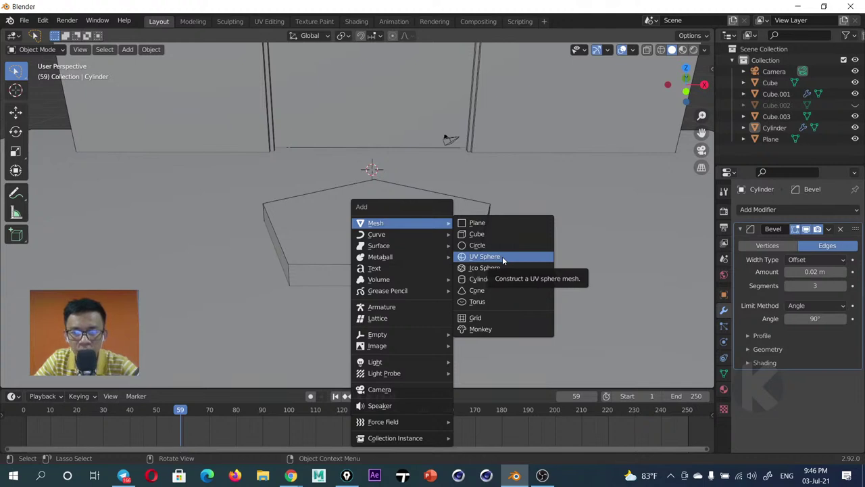
Add a UV sphere with 32 segments and 16 rings, and scale it up above the podium
{"action": "left_click", "coordinate": [502, 257]}
{"action": "middle_click_drag", "start_coordinate": [392, 194], "coordinate": [420, 197]}
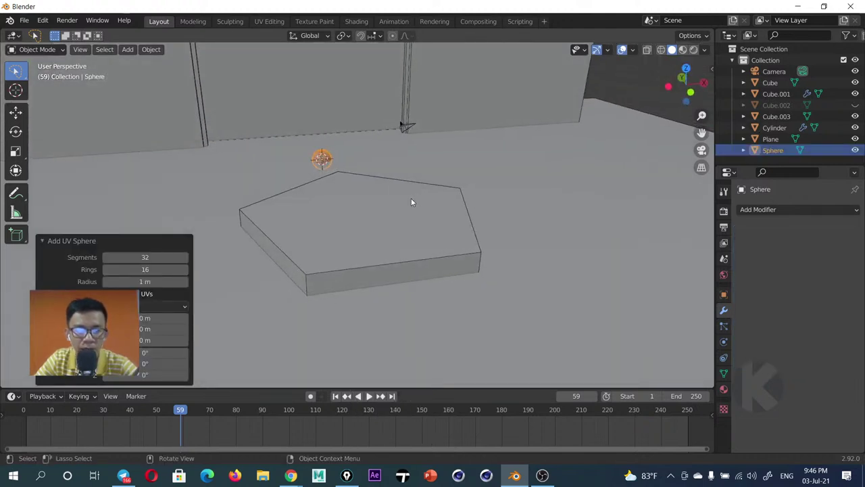
{"action": "key", "text": "s"}
{"action": "left_click", "coordinate": [2, 191]}
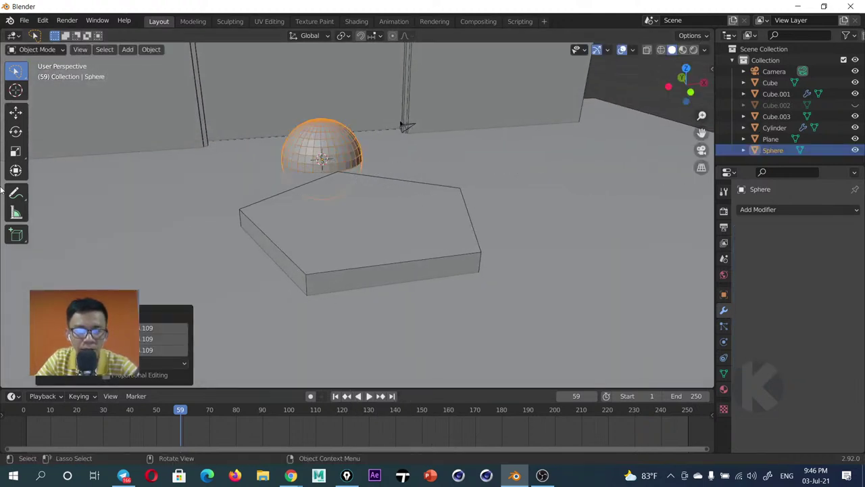
{"action": "middle_click_drag", "start_coordinate": [295, 164], "coordinate": [331, 156]}
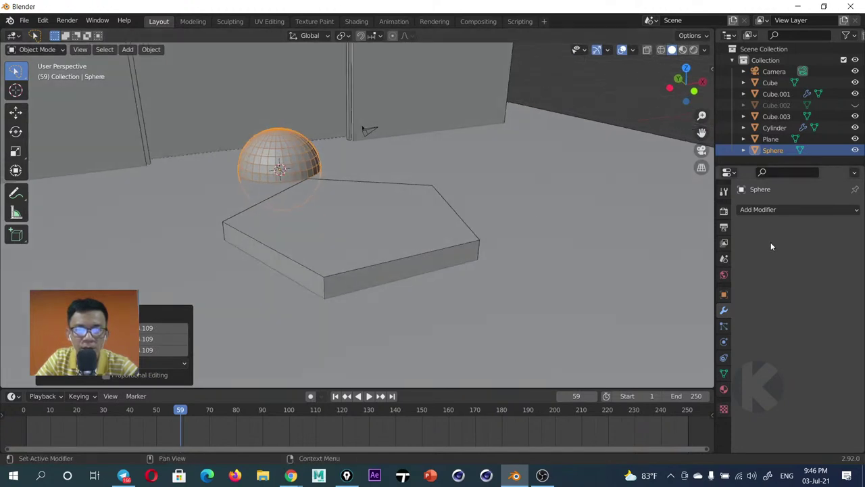
Give the sphere a Subdivision Surface modifier (viewport 1, render 2) and Shade Smooth
{"action": "left_click", "coordinate": [751, 211]}
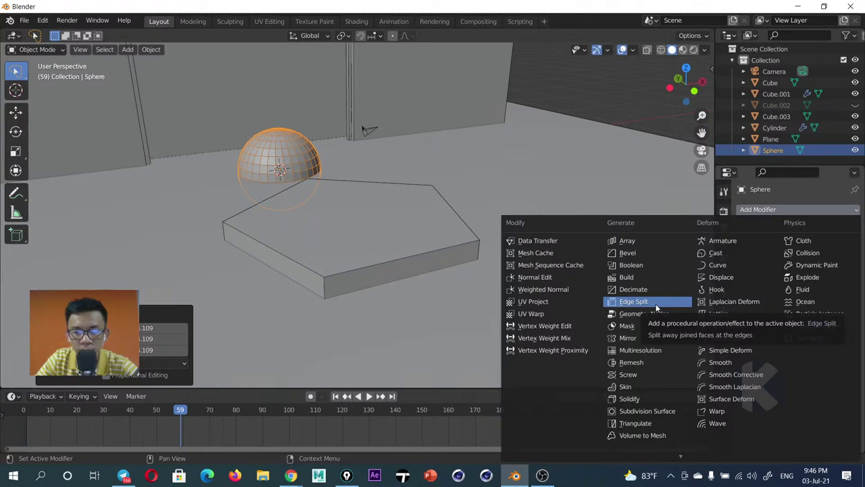
{"action": "left_click", "coordinate": [656, 412]}
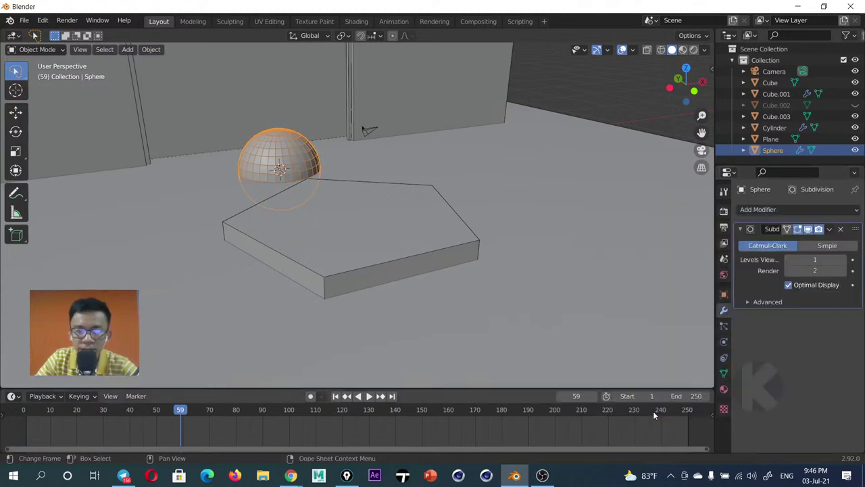
{"action": "mouse_move", "coordinate": [284, 169]}
{"action": "middle_mouse_down"}
{"action": "mouse_move", "coordinate": [259, 135]}
{"action": "mouse_move", "coordinate": [371, 179]}
{"action": "middle_mouse_up"}
{"action": "scroll", "coordinate": [371, 178], "scroll_direction": "up", "scroll_amount": 2}
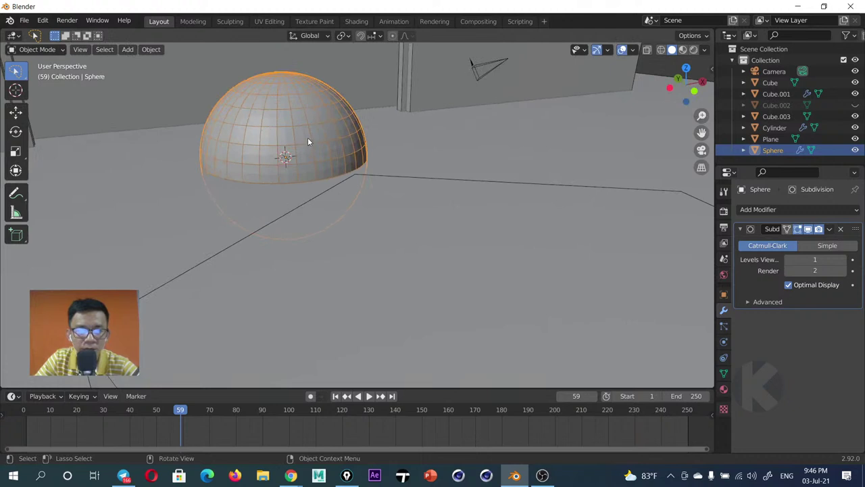
{"action": "right_click", "coordinate": [303, 113]}
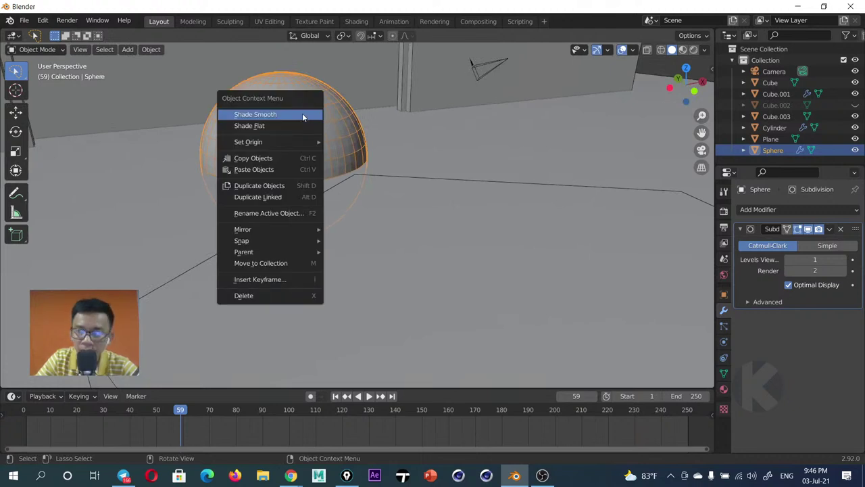
{"action": "left_click", "coordinate": [302, 113]}
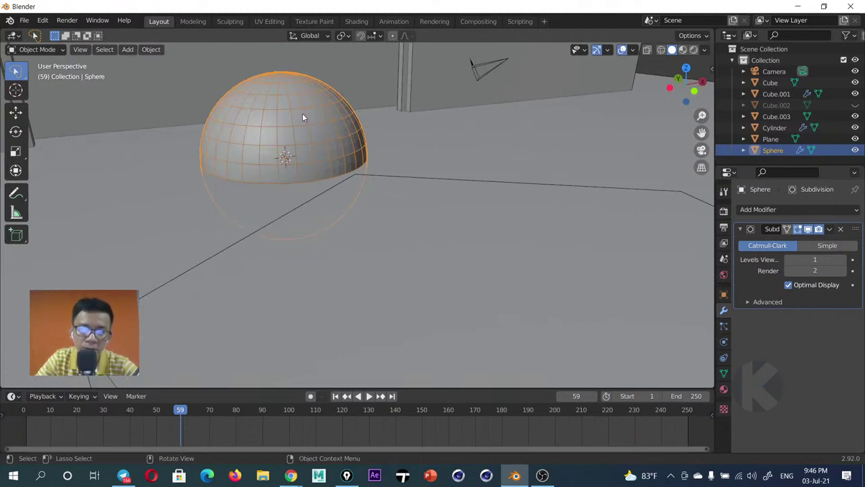
{"action": "scroll", "coordinate": [302, 113], "scroll_direction": "down", "scroll_amount": 2}
{"action": "mouse_move", "coordinate": [302, 113]}
{"action": "middle_mouse_down"}
{"action": "mouse_move", "coordinate": [312, 148]}
{"action": "mouse_move", "coordinate": [349, 187]}
{"action": "mouse_move", "coordinate": [361, 186]}
{"action": "mouse_move", "coordinate": [340, 197]}
{"action": "middle_mouse_up"}
In front view, move the sphere vertically so it rests on the floor
{"action": "key", "text": "grave"}
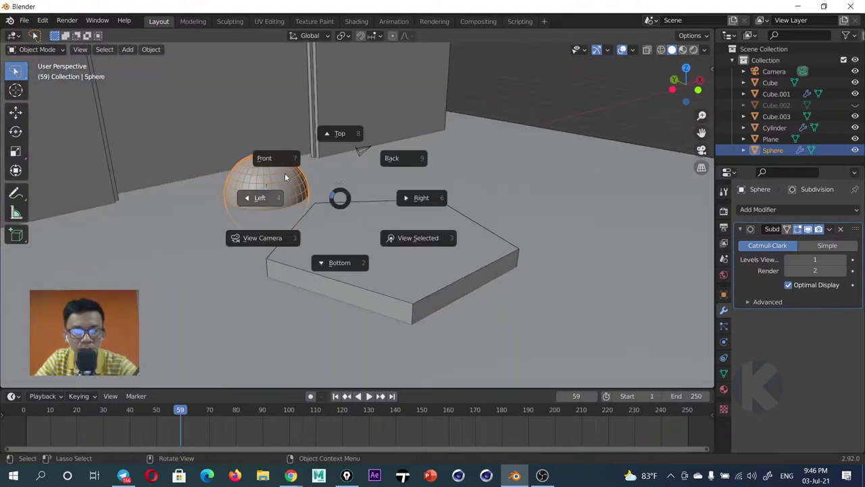
{"action": "left_click", "coordinate": [284, 173]}
{"action": "scroll", "coordinate": [391, 243], "scroll_direction": "up", "scroll_amount": 1}
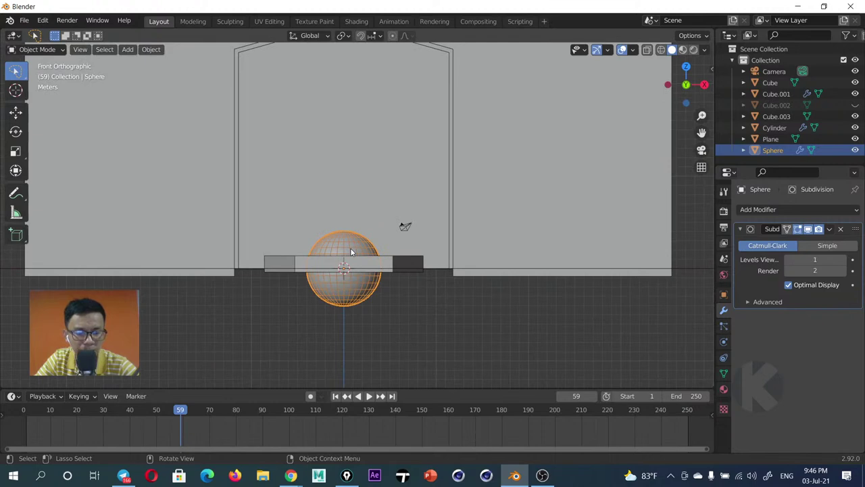
{"action": "key", "text": "g"}
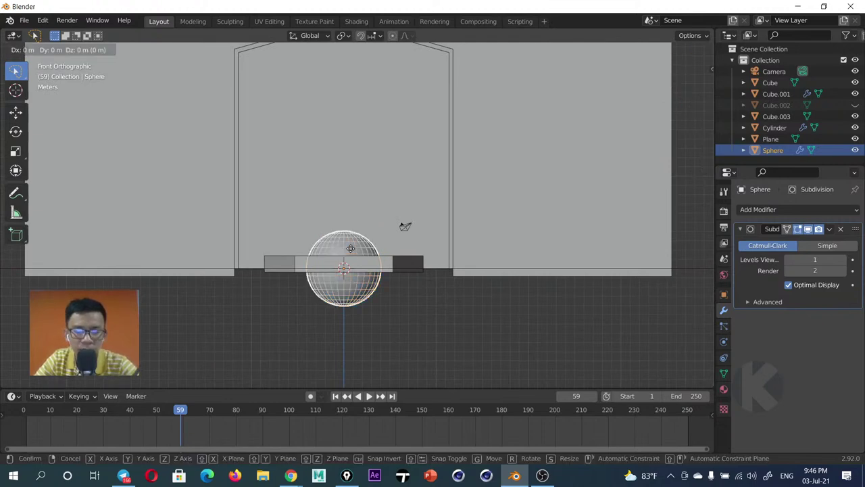
{"action": "key", "text": "z"}
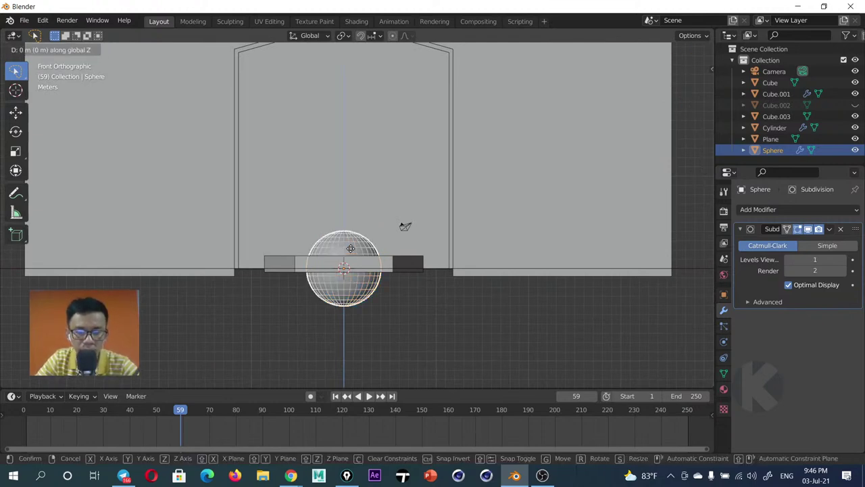
{"action": "left_click", "coordinate": [354, 218]}
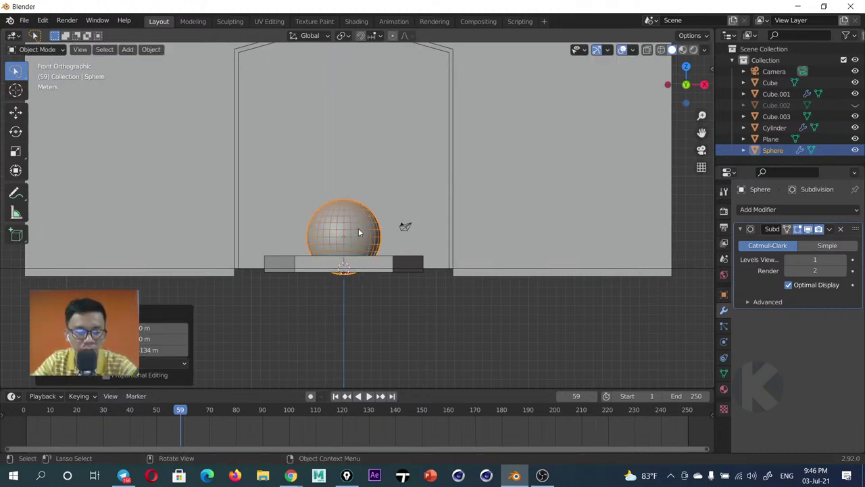
From the left side view, slide the sphere along the X axis beside the podium
{"action": "key", "text": "ctrl+KP_3"}
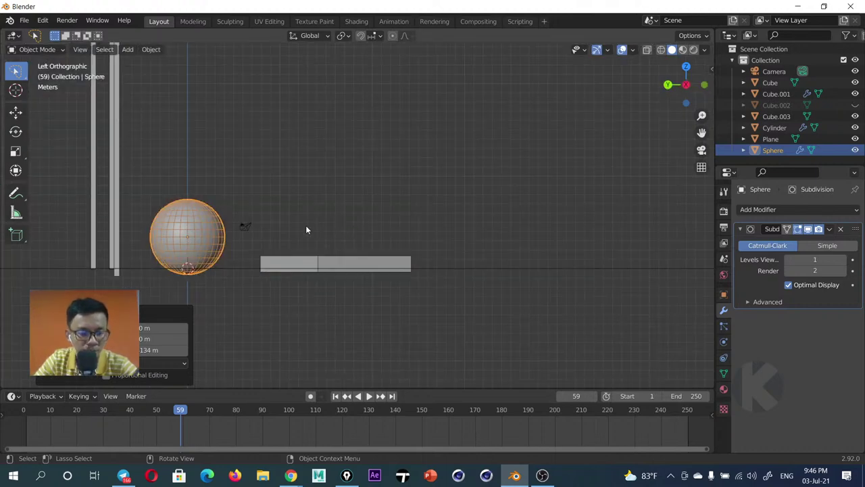
{"action": "mouse_move", "coordinate": [311, 232]}
{"action": "middle_mouse_down", "text": "shift"}
{"action": "mouse_move", "coordinate": [350, 222]}
{"action": "mouse_move", "coordinate": [231, 251]}
{"action": "mouse_move", "coordinate": [314, 231]}
{"action": "middle_mouse_up", "text": "shift"}
{"action": "key", "text": "g"}
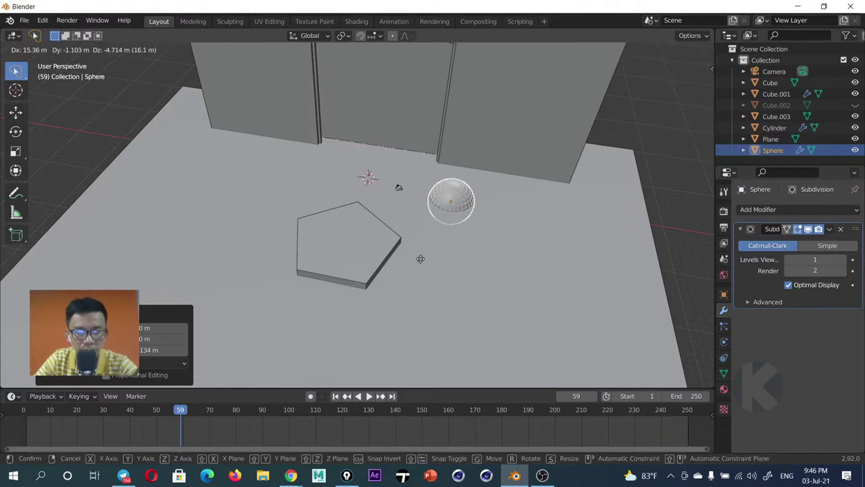
{"action": "key", "text": "y"}
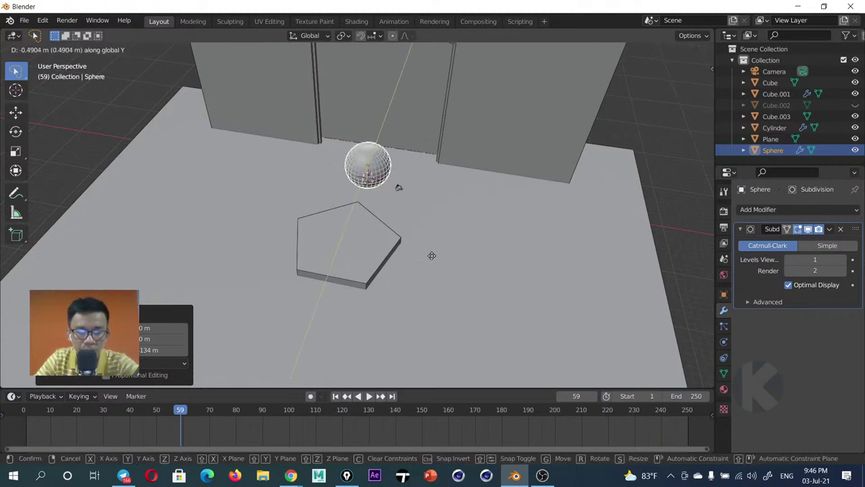
{"action": "key", "text": "x"}
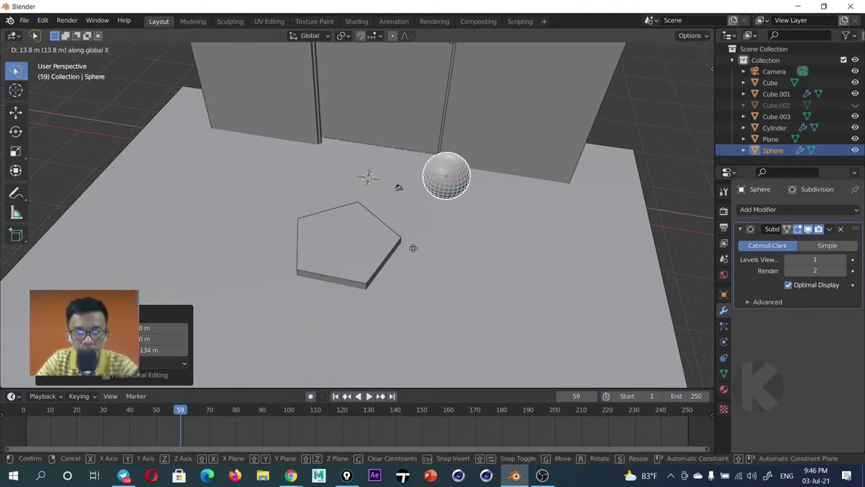
{"action": "left_click", "coordinate": [252, 233]}
{"action": "mouse_move", "coordinate": [253, 234]}
{"action": "middle_mouse_down"}
{"action": "mouse_move", "coordinate": [355, 222]}
{"action": "mouse_move", "coordinate": [328, 209]}
{"action": "middle_mouse_up"}
Duplicate the sphere, place the copy further right, and scale it smaller
{"action": "key", "text": "shift+d"}
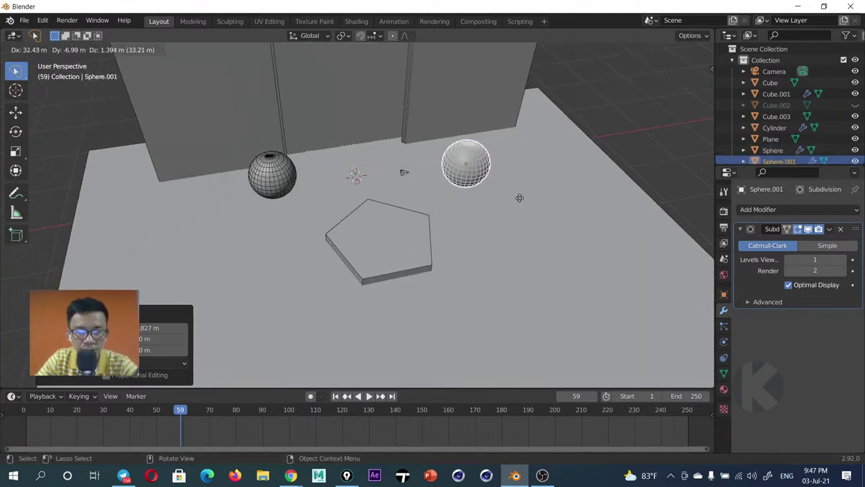
{"action": "left_click", "coordinate": [518, 196]}
{"action": "mouse_move", "coordinate": [481, 216]}
{"action": "middle_mouse_down"}
{"action": "mouse_move", "coordinate": [490, 213]}
{"action": "mouse_move", "coordinate": [456, 159]}
{"action": "mouse_move", "coordinate": [463, 160]}
{"action": "mouse_move", "coordinate": [444, 200]}
{"action": "middle_mouse_up"}
{"action": "key", "text": "s"}
{"action": "left_click", "coordinate": [480, 203]}
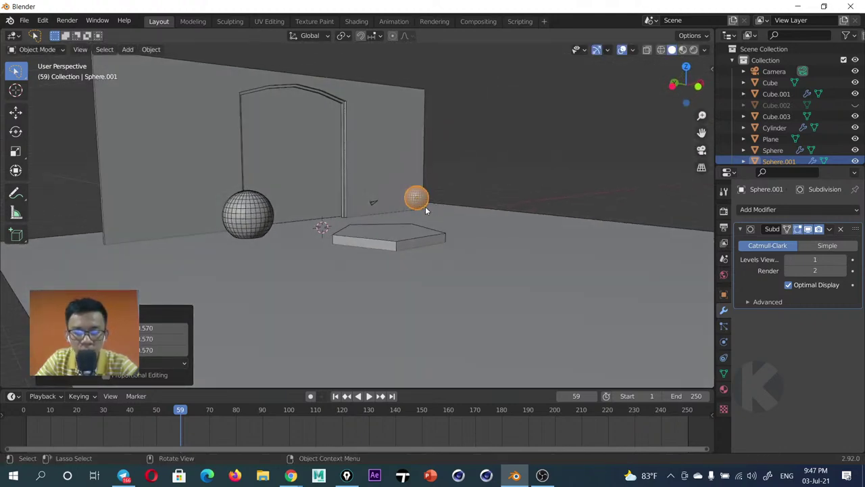
In front view, move the small sphere vertically onto the floor
{"action": "key", "text": "grave"}
{"action": "left_click", "coordinate": [354, 169]}
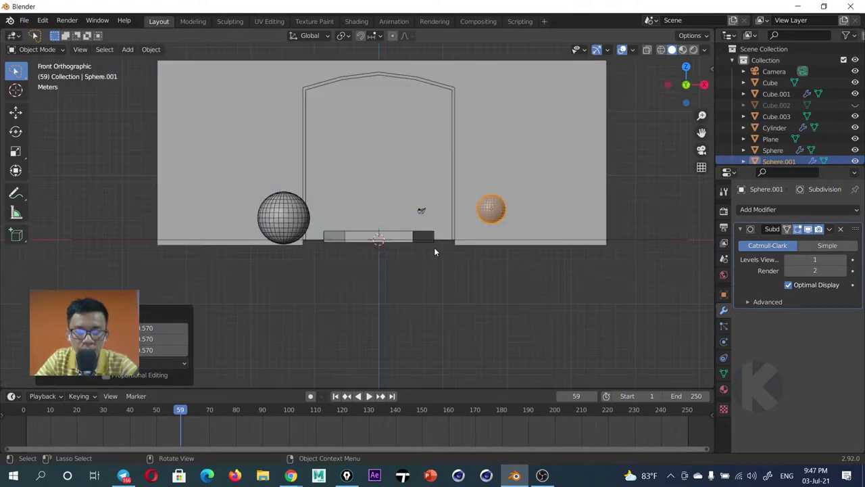
{"action": "scroll", "coordinate": [473, 230], "scroll_direction": "up", "scroll_amount": 2}
{"action": "key", "text": "g"}
{"action": "key", "text": "z"}
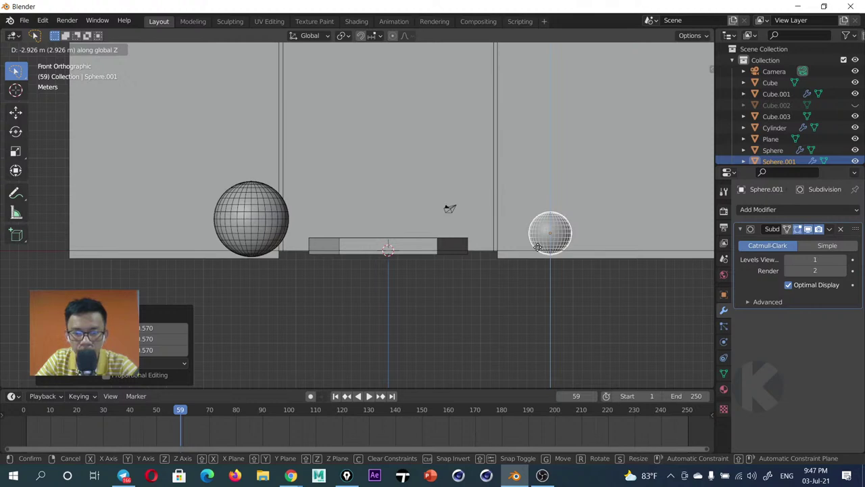
{"action": "left_click", "coordinate": [537, 247]}
{"action": "mouse_move", "coordinate": [537, 247]}
{"action": "middle_mouse_down"}
{"action": "mouse_move", "coordinate": [548, 242]}
{"action": "mouse_move", "coordinate": [447, 203]}
{"action": "middle_mouse_up"}
Duplicate the small sphere and shrink the copy to 0.261 scale
{"action": "key", "text": "shift+d"}
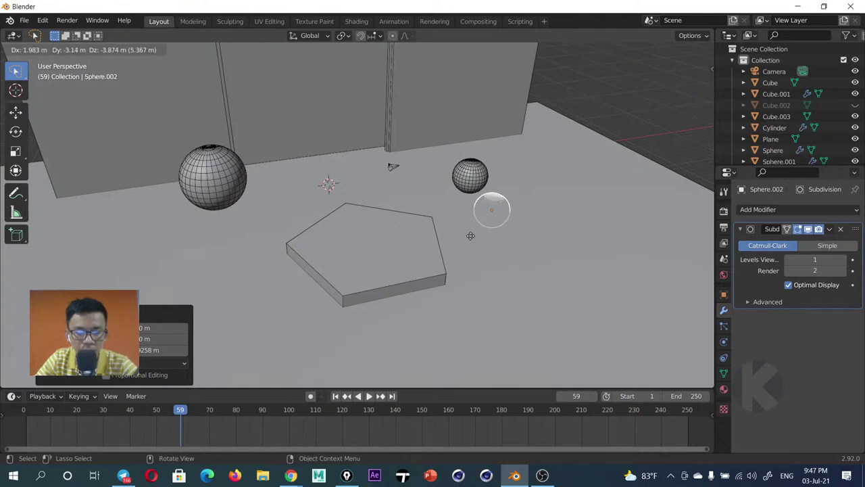
{"action": "key", "text": "x"}
{"action": "key", "text": "y"}
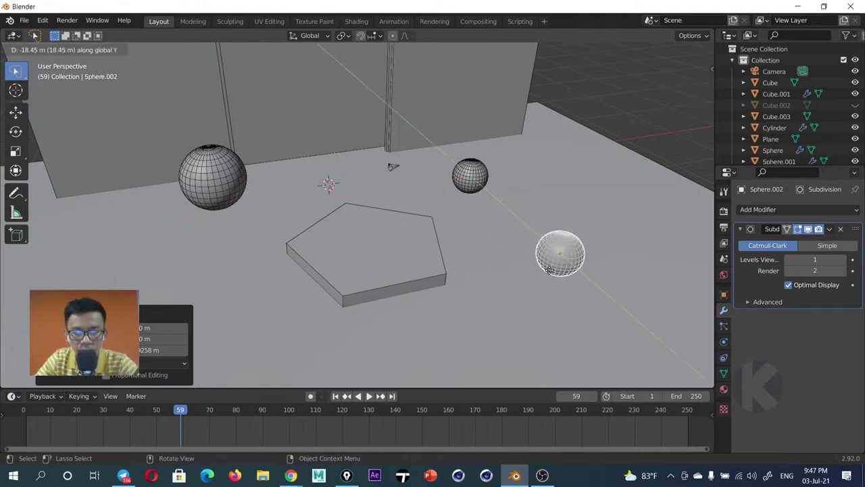
{"action": "left_click", "coordinate": [555, 272]}
{"action": "key", "text": "s"}
{"action": "left_click", "coordinate": [564, 261]}
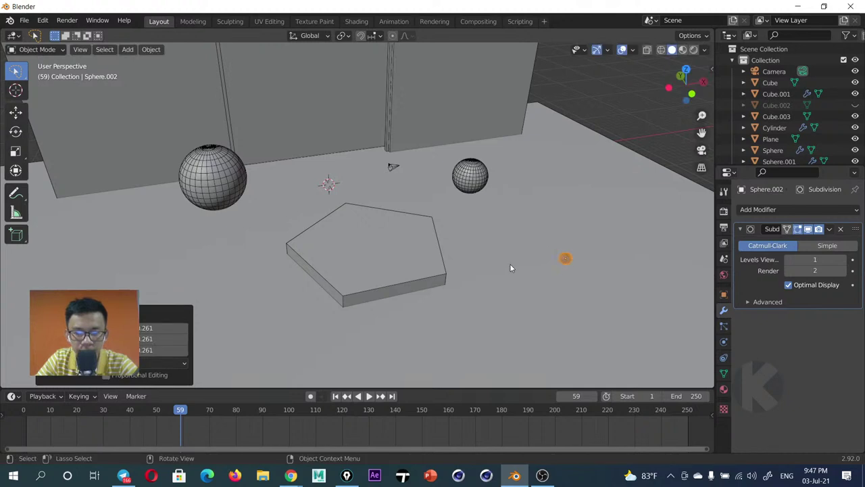
{"action": "middle_click_drag", "start_coordinate": [510, 264], "coordinate": [500, 255]}
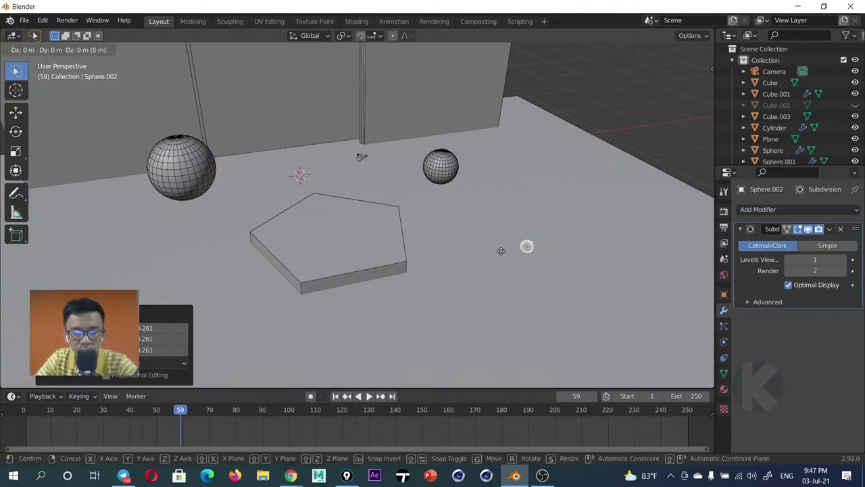
Slide the tiny sphere along the X axis beside the podium
{"action": "key", "text": "g"}
{"action": "key", "text": "x"}
{"action": "left_click", "coordinate": [433, 265]}
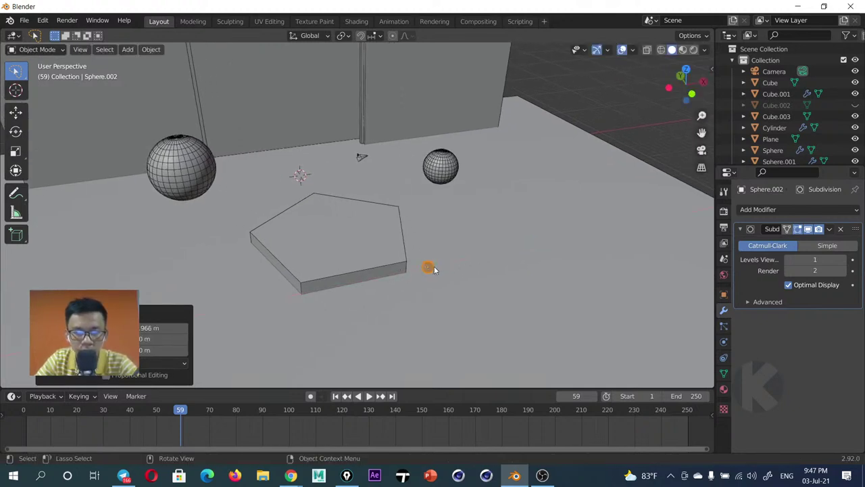
{"action": "middle_click_drag", "start_coordinate": [434, 266], "coordinate": [441, 229]}
{"action": "scroll", "coordinate": [440, 228], "scroll_direction": "up", "scroll_amount": 3}
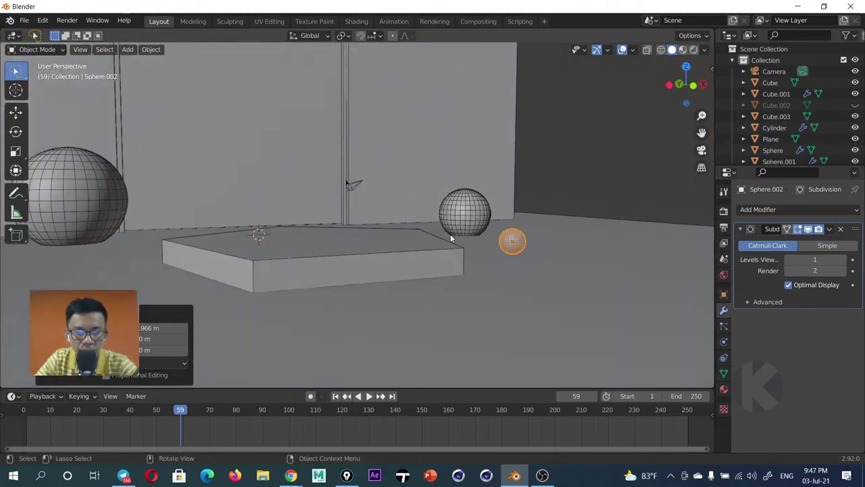
Move the tiny sphere vertically so it sits on the floor
{"action": "key", "text": "g"}
{"action": "key", "text": "z"}
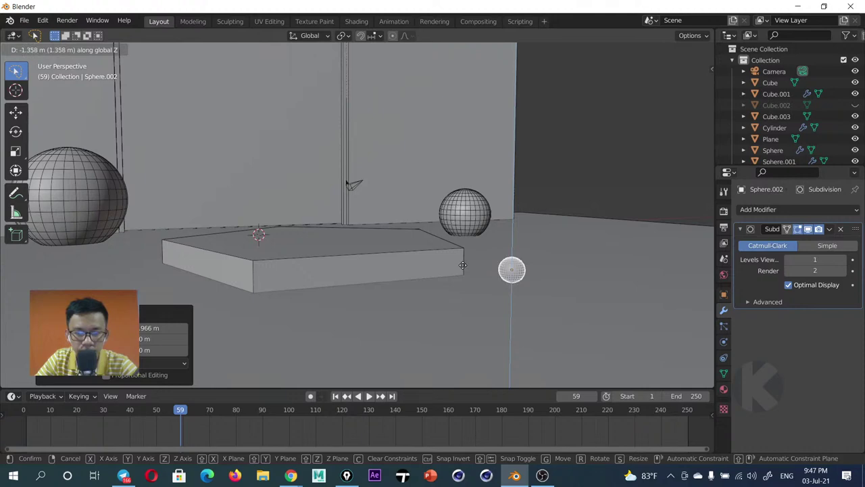
{"action": "left_click", "coordinate": [473, 258]}
{"action": "mouse_move", "coordinate": [477, 255]}
{"action": "middle_mouse_down"}
{"action": "mouse_move", "coordinate": [508, 300]}
{"action": "mouse_move", "coordinate": [448, 217]}
{"action": "middle_mouse_up"}
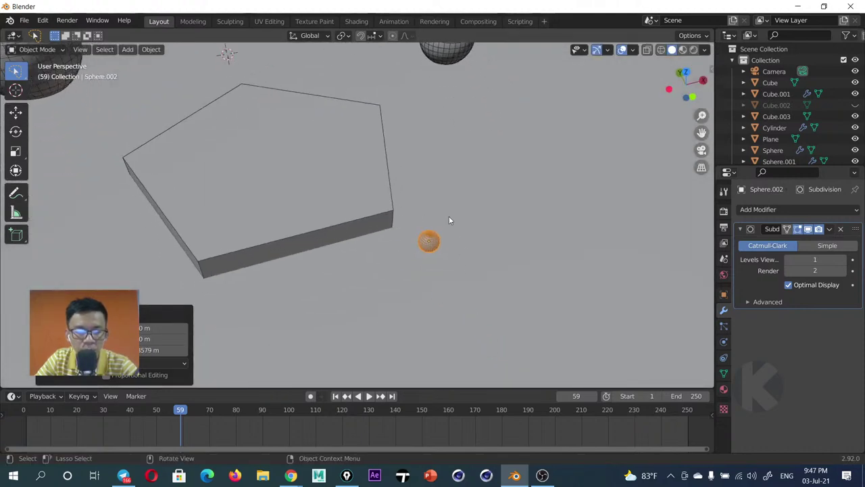
Duplicate the tiny sphere and place the copy in front of the podium
{"action": "key", "text": "shift+d"}
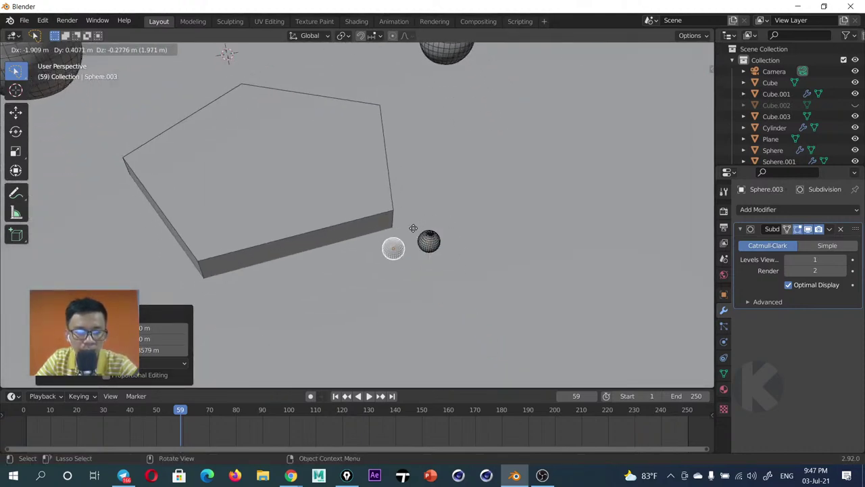
{"action": "left_click", "coordinate": [390, 238]}
{"action": "key", "text": "g"}
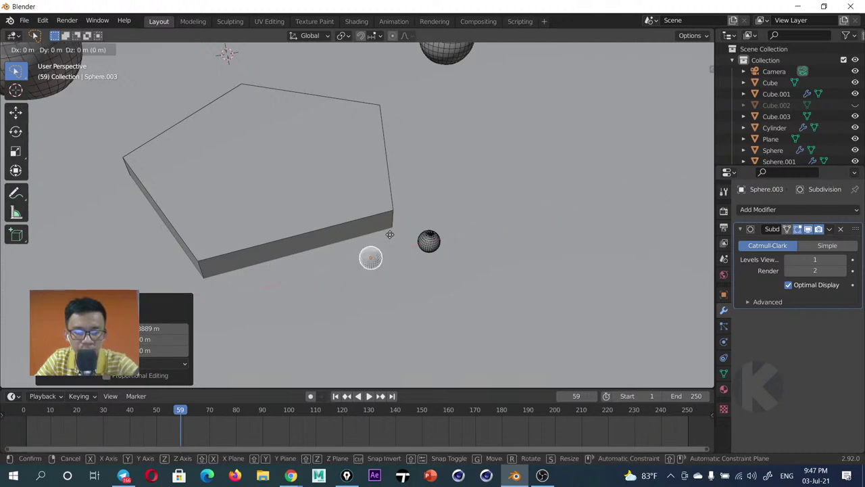
{"action": "key", "text": "y"}
{"action": "left_click", "coordinate": [409, 264]}
{"action": "middle_click_drag", "start_coordinate": [418, 254], "coordinate": [429, 240], "text": "shift"}
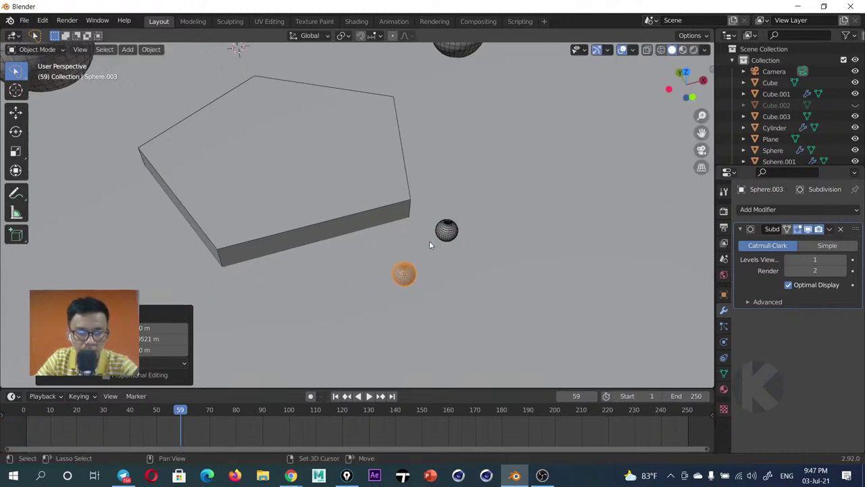
Duplicate it again and move the new copy sideways and forward along X and Y
{"action": "key", "text": "shift+d"}
{"action": "key", "text": "x"}
{"action": "left_click", "coordinate": [378, 248]}
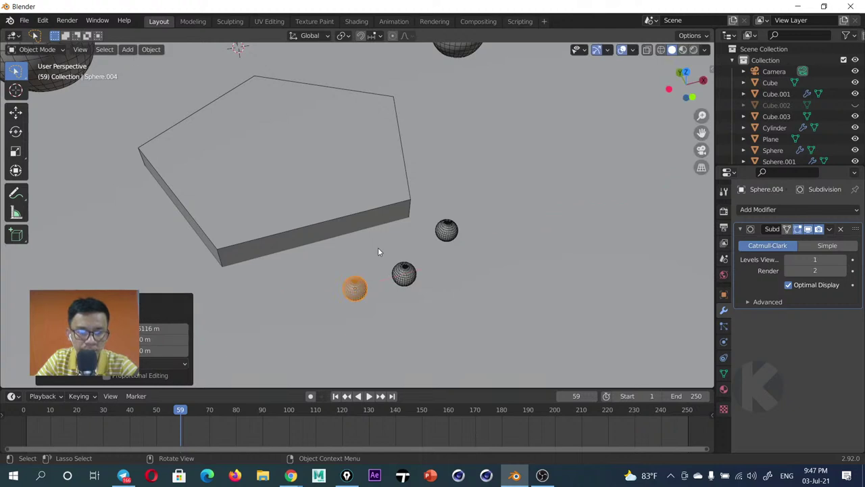
{"action": "key", "text": "g"}
{"action": "key", "text": "y"}
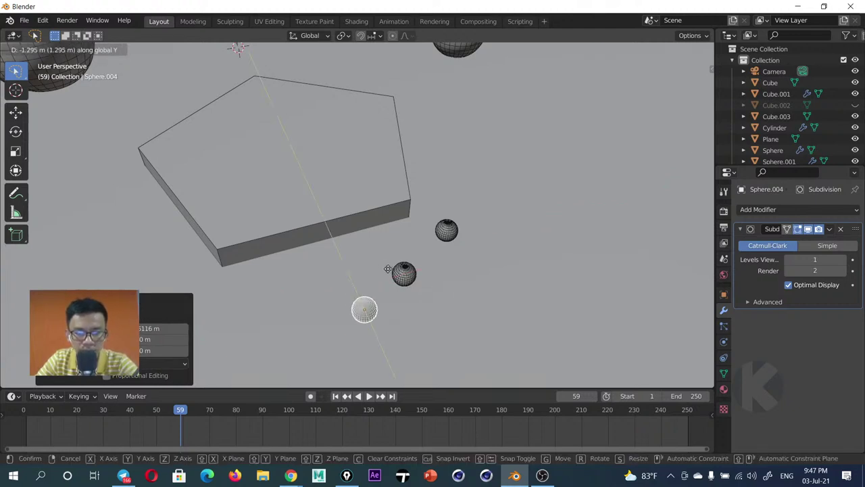
{"action": "left_click", "coordinate": [389, 270]}
{"action": "key", "text": "g"}
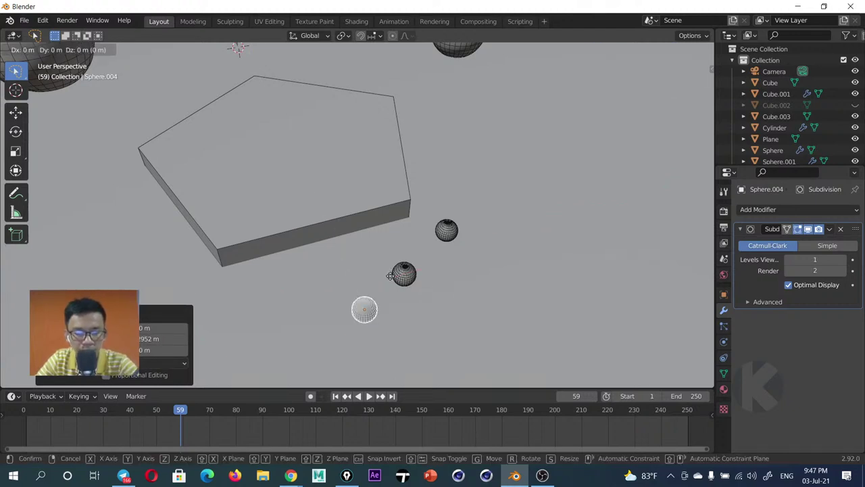
{"action": "key", "text": "x"}
{"action": "left_click", "coordinate": [330, 293]}
Shrink the newest sphere to 0.654 and lower it vertically onto the floor
{"action": "key", "text": "g"}
{"action": "key", "text": "Escape"}
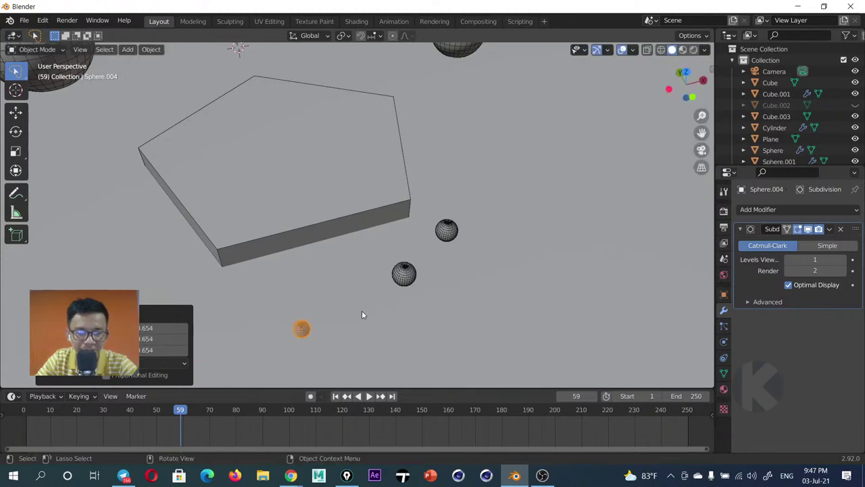
{"action": "mouse_move", "coordinate": [361, 310]}
{"action": "middle_mouse_down"}
{"action": "mouse_move", "coordinate": [396, 258]}
{"action": "mouse_move", "coordinate": [402, 207]}
{"action": "mouse_move", "coordinate": [454, 210]}
{"action": "middle_mouse_up"}
{"action": "scroll", "coordinate": [401, 201], "scroll_direction": "up", "scroll_amount": 3}
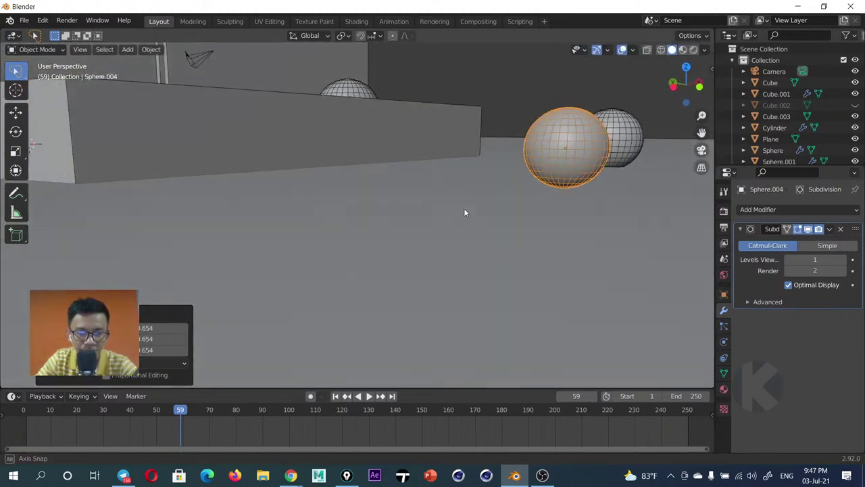
{"action": "key", "text": "g"}
{"action": "key", "text": "z"}
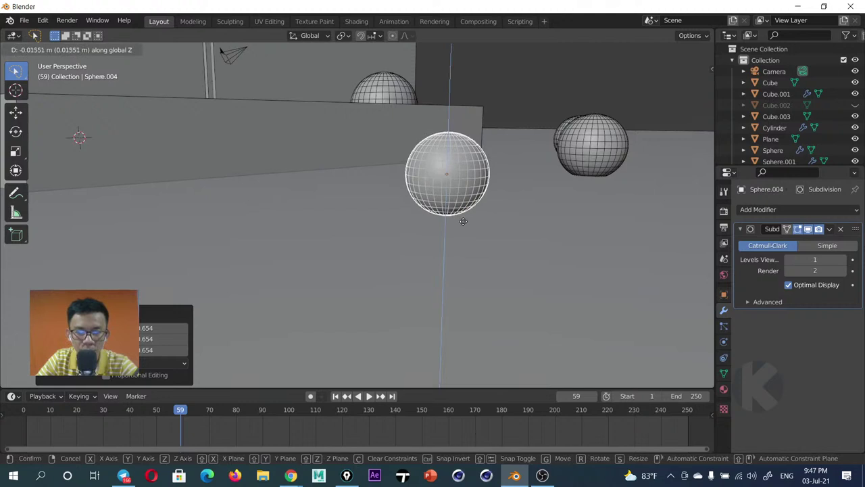
{"action": "left_click", "coordinate": [454, 231]}
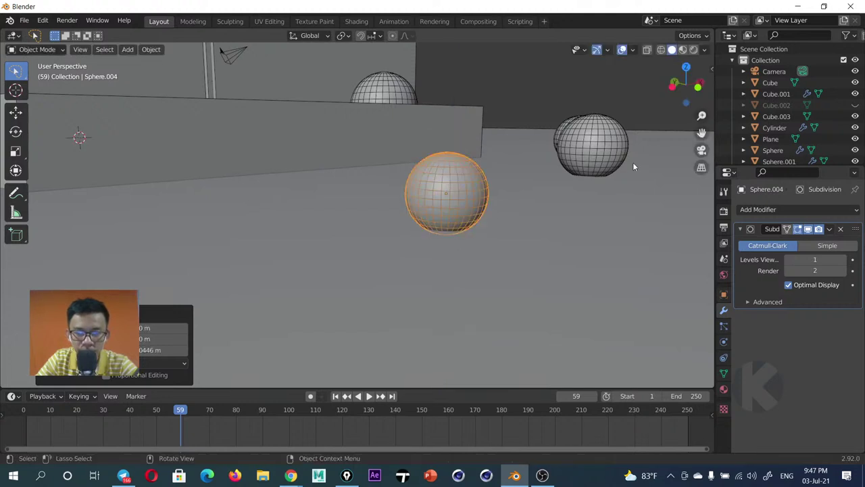
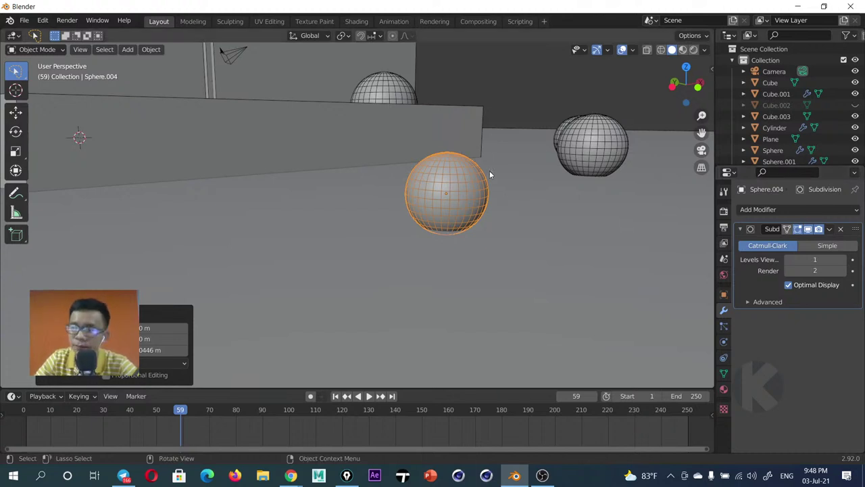
Duplicate the small sphere and place the copy on the floor before the podium's left corner
{"action": "scroll", "coordinate": [486, 170], "scroll_direction": "down", "scroll_amount": 5}
{"action": "mouse_move", "coordinate": [482, 169]}
{"action": "middle_mouse_down"}
{"action": "mouse_move", "coordinate": [413, 174]}
{"action": "mouse_move", "coordinate": [444, 187]}
{"action": "mouse_move", "coordinate": [415, 209]}
{"action": "middle_mouse_up"}
{"action": "key", "text": "shift+d"}
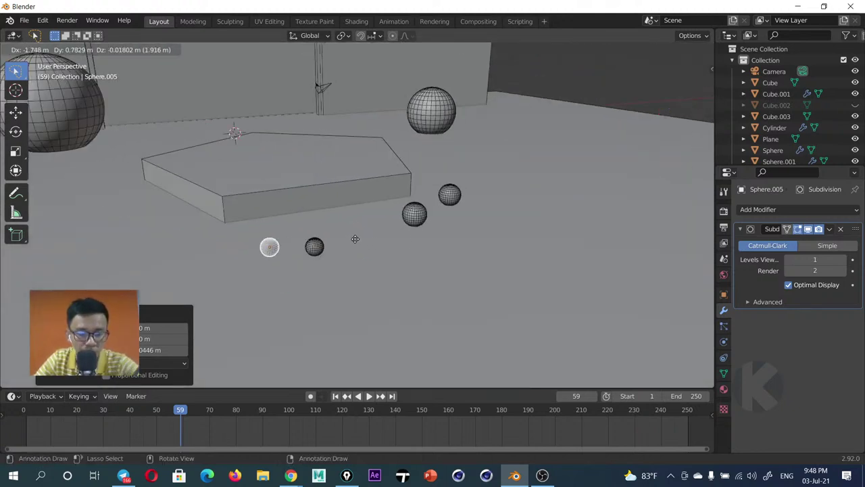
{"action": "key", "text": "y"}
{"action": "left_click", "coordinate": [353, 237]}
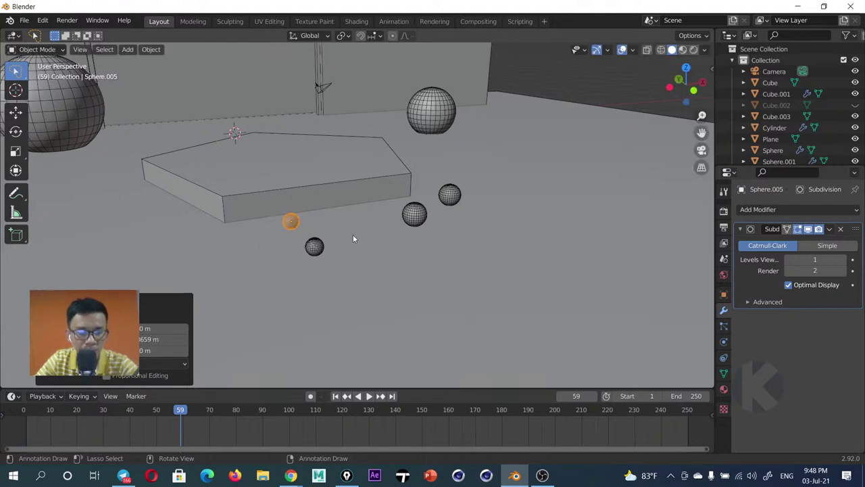
{"action": "key", "text": "g"}
{"action": "key", "text": "x"}
{"action": "left_click", "coordinate": [317, 243]}
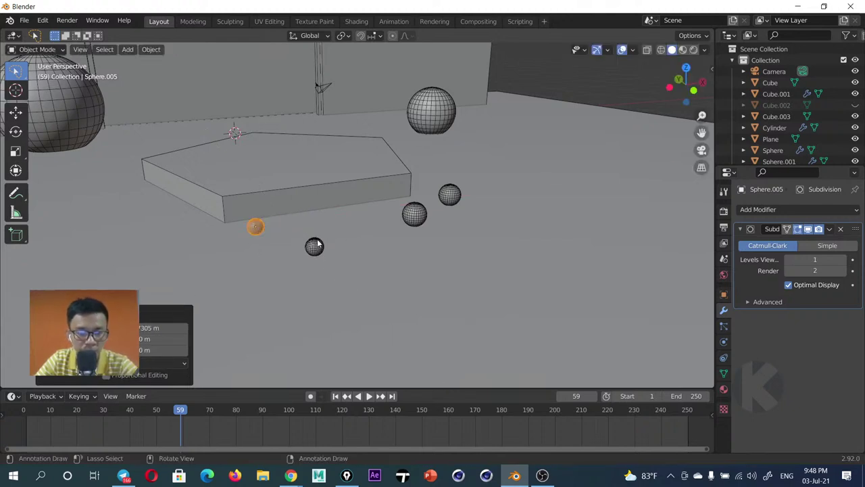
Orbit closer to the stage and select the camera object
{"action": "middle_click_drag", "start_coordinate": [517, 130], "coordinate": [525, 180]}
{"action": "middle_click_drag", "start_coordinate": [311, 187], "coordinate": [352, 154]}
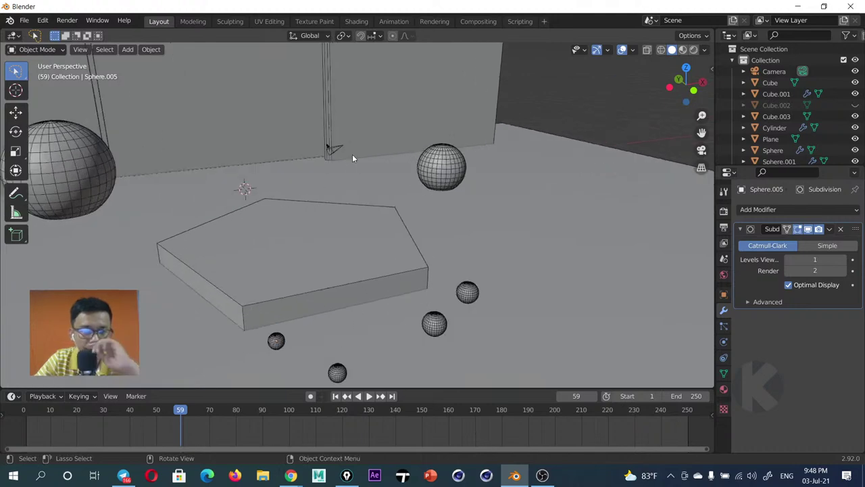
{"action": "left_click", "coordinate": [336, 148]}
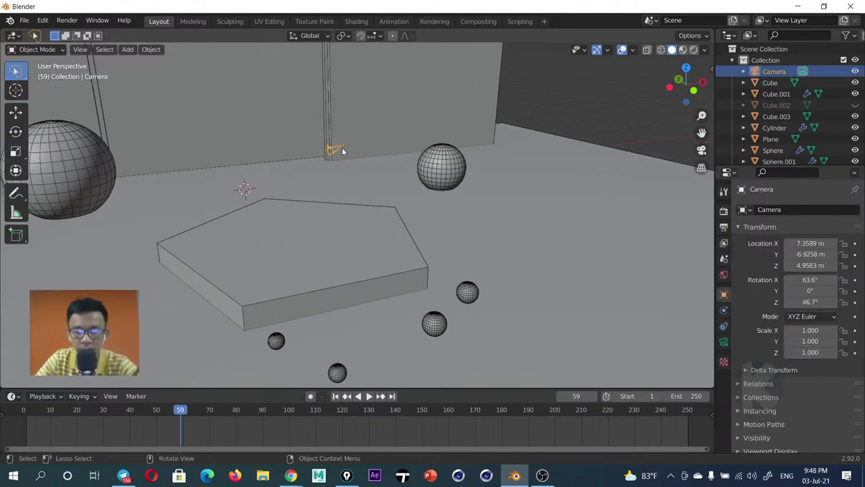
{"action": "key", "text": "KP_0"}
{"action": "key", "text": "KP_0"}
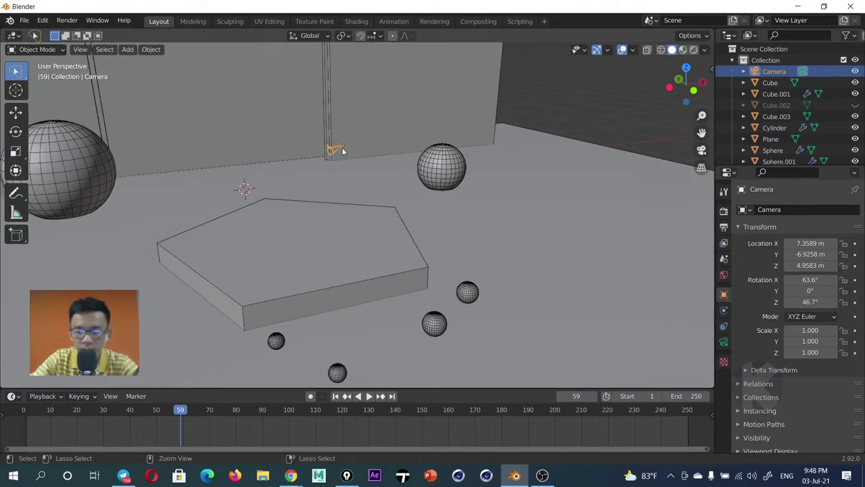
{"action": "key", "text": "KP_0"}
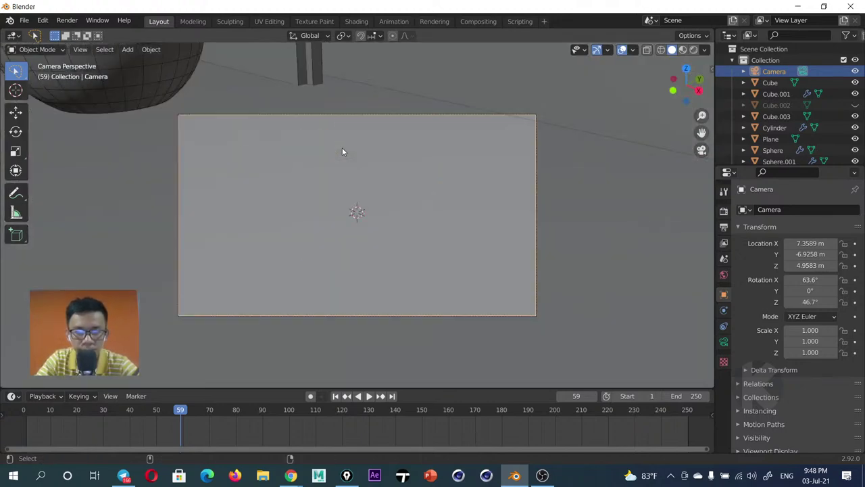
{"action": "left_click", "coordinate": [329, 196]}
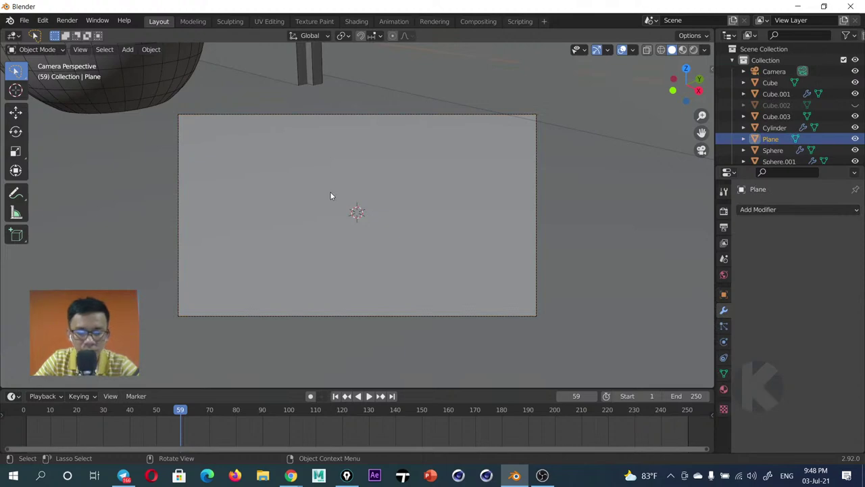
{"action": "key", "text": "KP_0"}
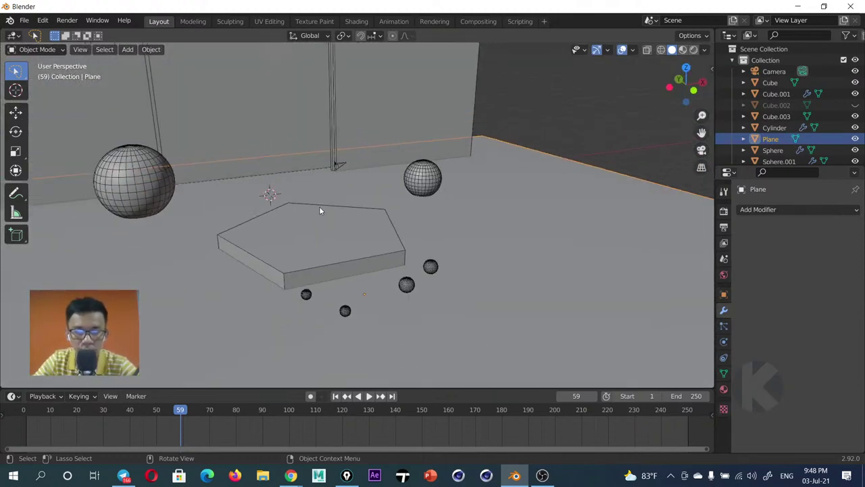
{"action": "mouse_move", "coordinate": [319, 206]}
{"action": "middle_mouse_down"}
{"action": "mouse_move", "coordinate": [328, 215]}
{"action": "mouse_move", "coordinate": [317, 210]}
{"action": "middle_mouse_up"}
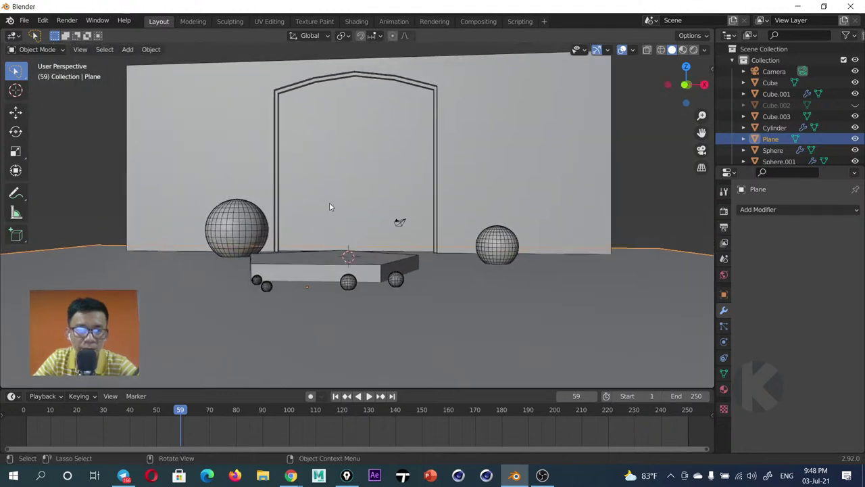
{"action": "left_click", "coordinate": [774, 105]}
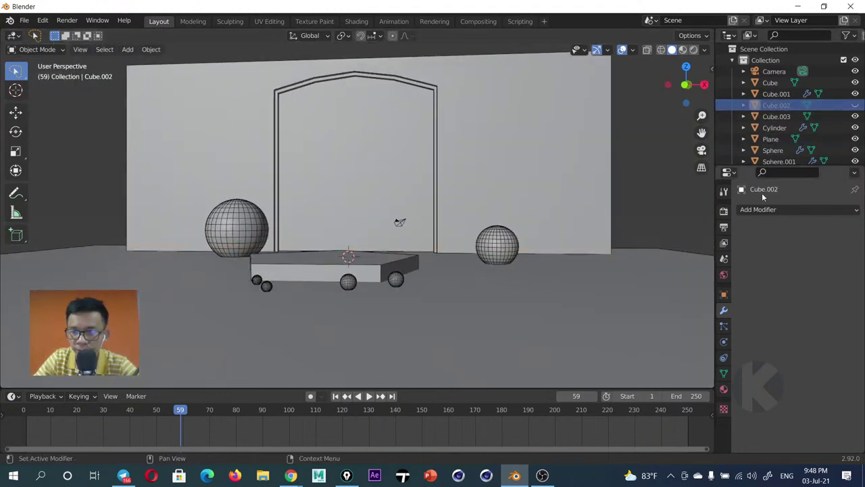
Show the Eevee render settings with ambient occlusion, then switch over to the web browser
{"action": "left_click", "coordinate": [723, 211]}
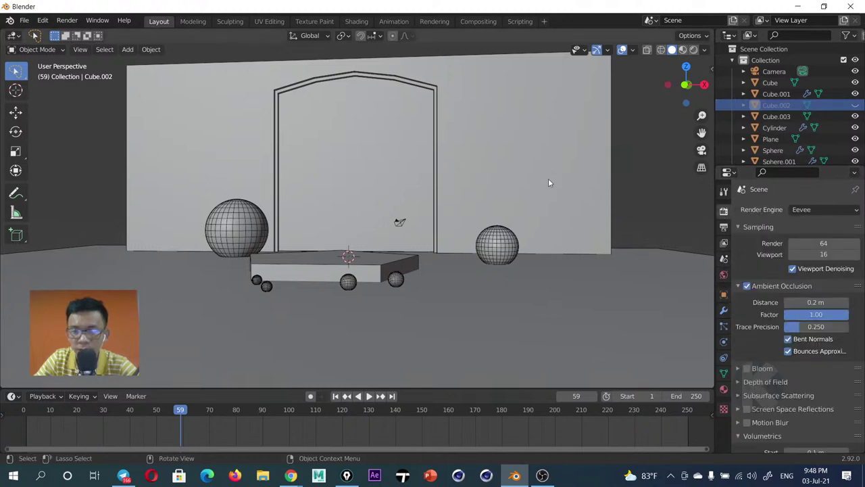
{"action": "mouse_move", "coordinate": [395, 195]}
{"action": "middle_mouse_down"}
{"action": "mouse_move", "coordinate": [374, 202]}
{"action": "mouse_move", "coordinate": [383, 210]}
{"action": "middle_mouse_up"}
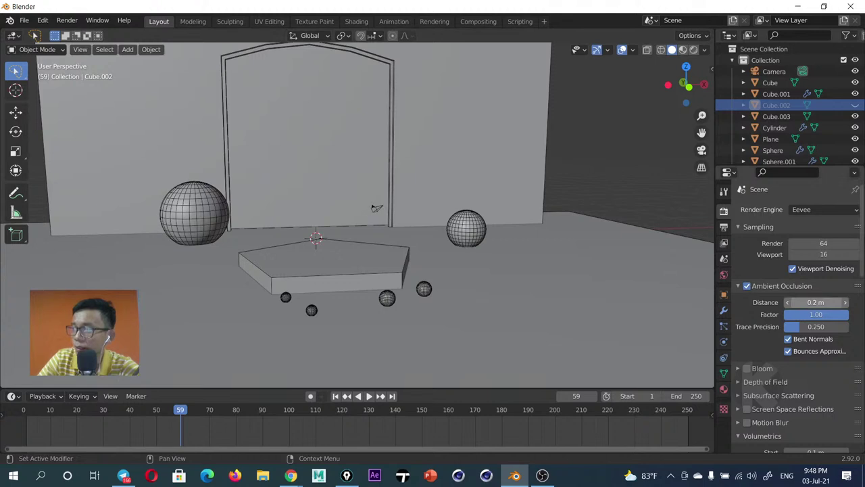
{"action": "key", "text": "alt+Tab"}
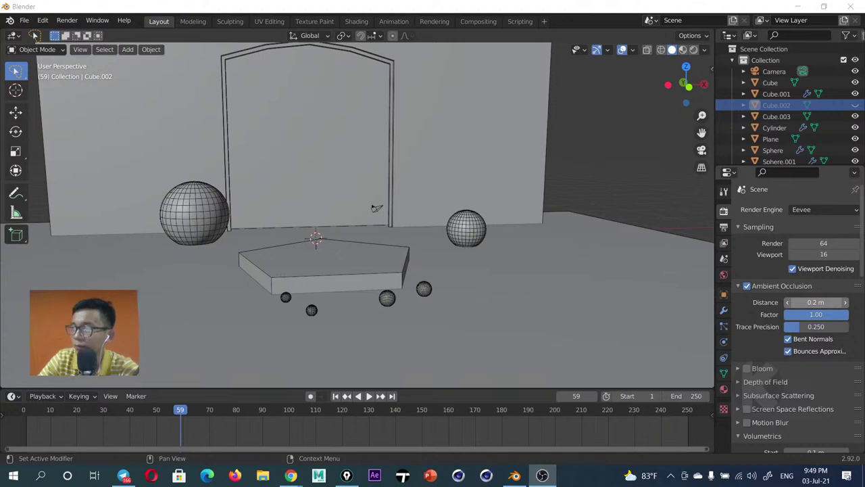
{"action": "key", "text": "alt+Tab"}
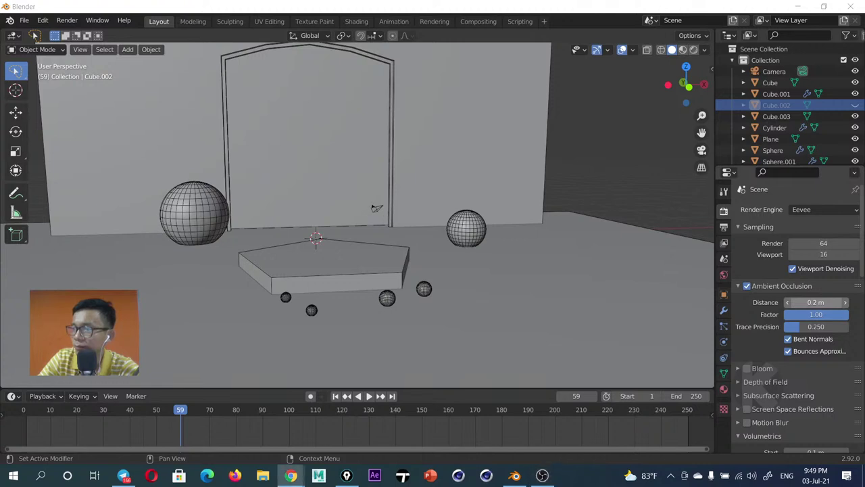
{"action": "key", "text": "alt+Tab"}
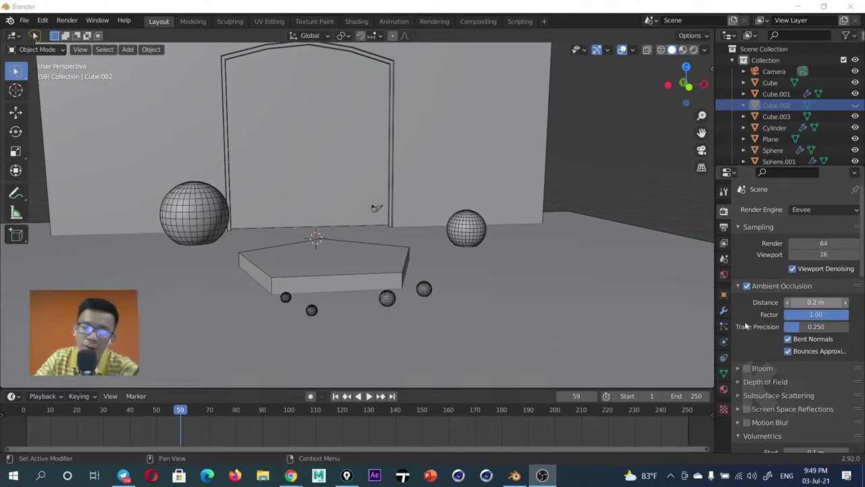
{"action": "mouse_move", "coordinate": [552, 187]}
{"action": "middle_mouse_down"}
{"action": "mouse_move", "coordinate": [567, 188]}
{"action": "mouse_move", "coordinate": [566, 180]}
{"action": "mouse_move", "coordinate": [550, 179]}
{"action": "middle_mouse_up"}
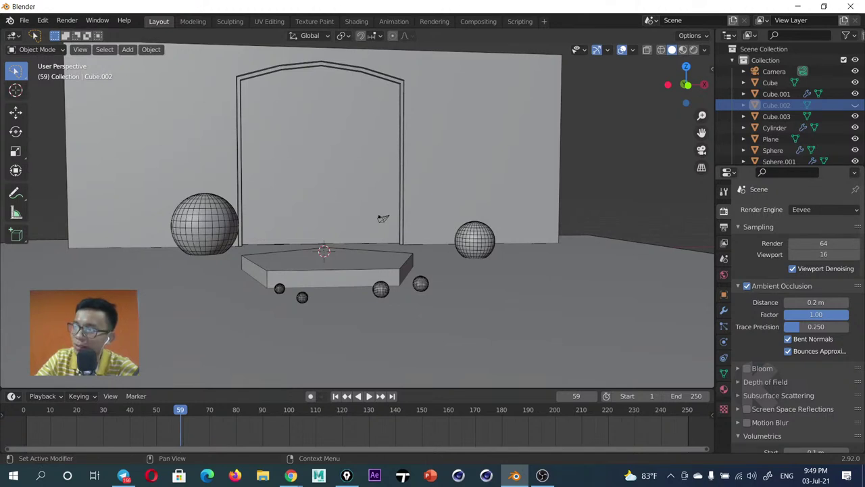
{"action": "key", "text": "alt+Tab"}
{"action": "key", "text": "alt+Tab"}
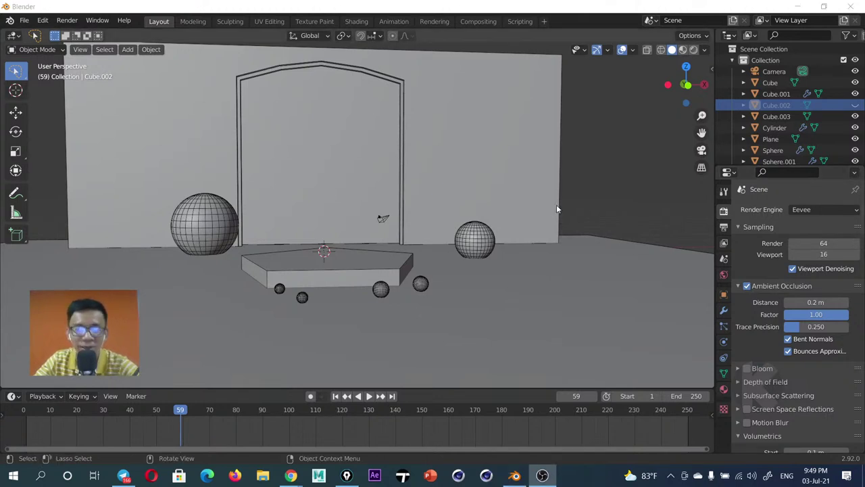
{"action": "middle_click_drag", "start_coordinate": [559, 204], "coordinate": [436, 221]}
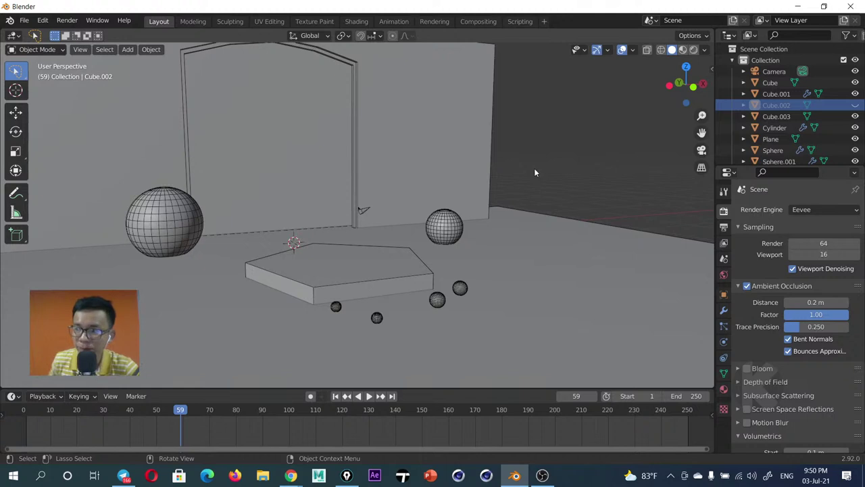
Add a new camera, orbit to a frontal view of the stage, and look through the camera
{"action": "key", "text": "shift"}
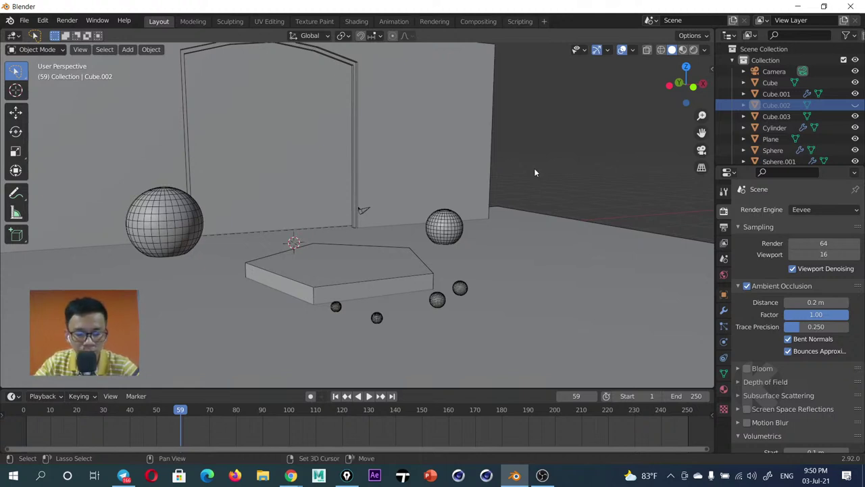
{"action": "key", "text": "shift+a"}
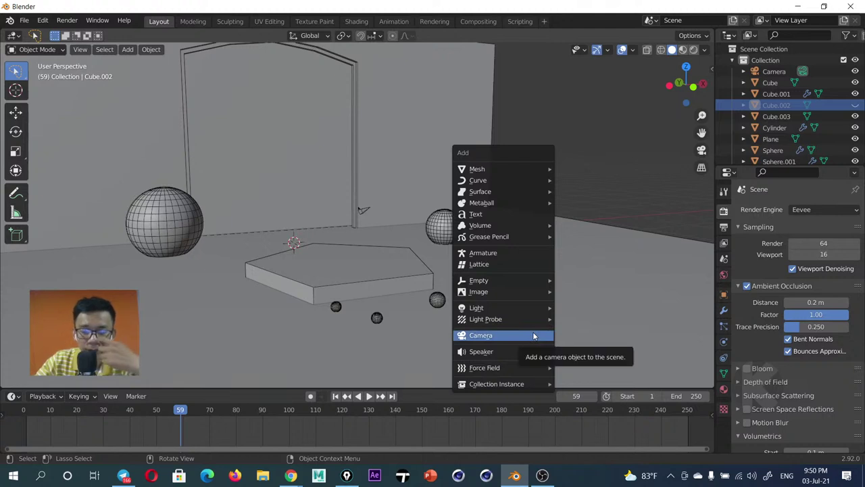
{"action": "left_click", "coordinate": [534, 336]}
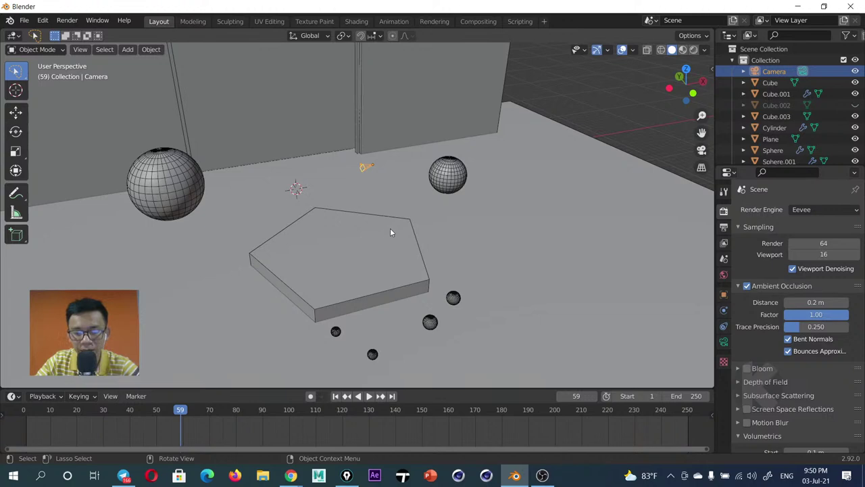
{"action": "mouse_move", "coordinate": [391, 229]}
{"action": "middle_mouse_down"}
{"action": "mouse_move", "coordinate": [465, 257]}
{"action": "mouse_move", "coordinate": [210, 167]}
{"action": "middle_mouse_up"}
{"action": "mouse_move", "coordinate": [415, 276]}
{"action": "middle_mouse_down"}
{"action": "mouse_move", "coordinate": [424, 273]}
{"action": "mouse_move", "coordinate": [405, 239]}
{"action": "mouse_move", "coordinate": [397, 249]}
{"action": "mouse_move", "coordinate": [396, 238]}
{"action": "mouse_move", "coordinate": [391, 257]}
{"action": "middle_mouse_up"}
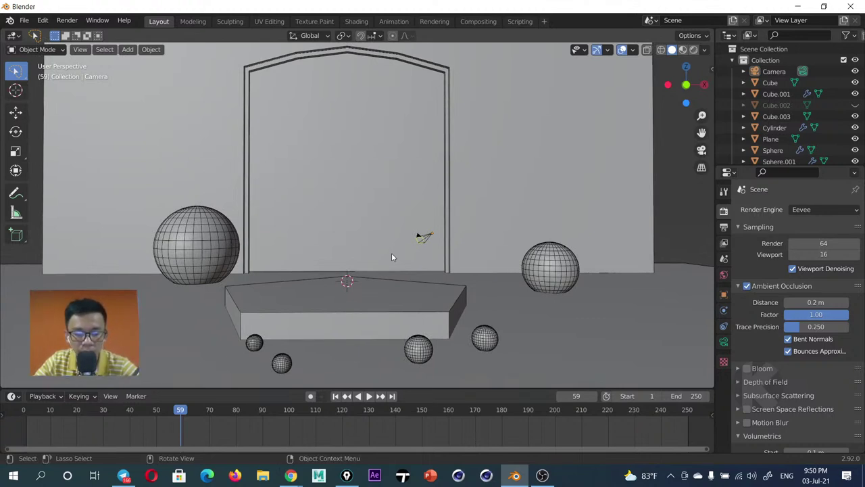
{"action": "key", "text": "KP_0"}
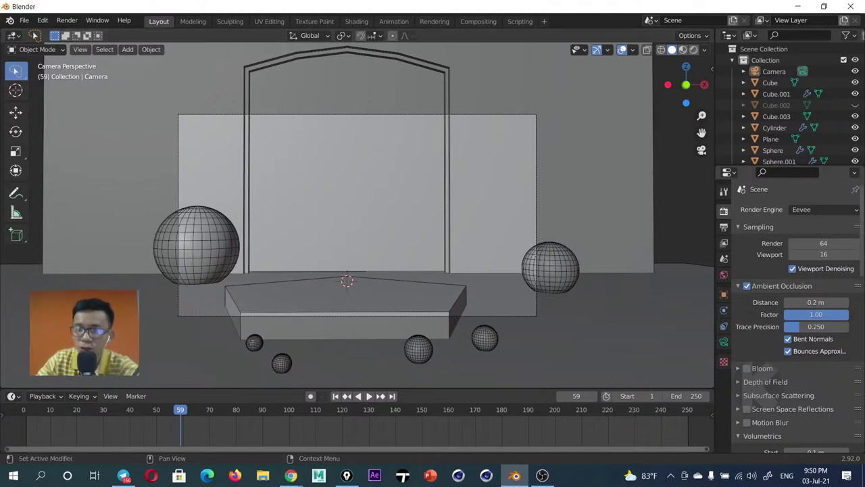
Sketch and erase an annotation around the frame, then show the camera's transform values in the sidebar
{"action": "mouse_move", "coordinate": [178, 114]}
{"action": "left_mouse_down"}
{"action": "mouse_move", "coordinate": [524, 115]}
{"action": "mouse_move", "coordinate": [183, 306]}
{"action": "mouse_move", "coordinate": [175, 114]}
{"action": "left_mouse_up"}
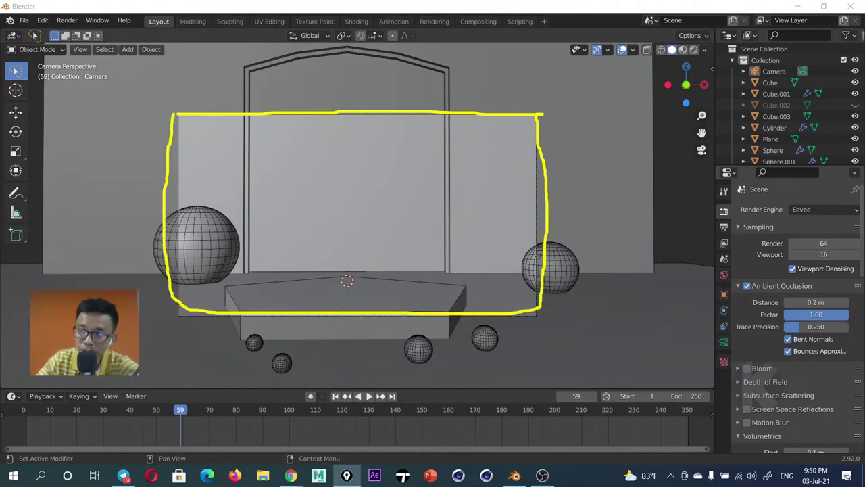
{"action": "key", "text": "Escape"}
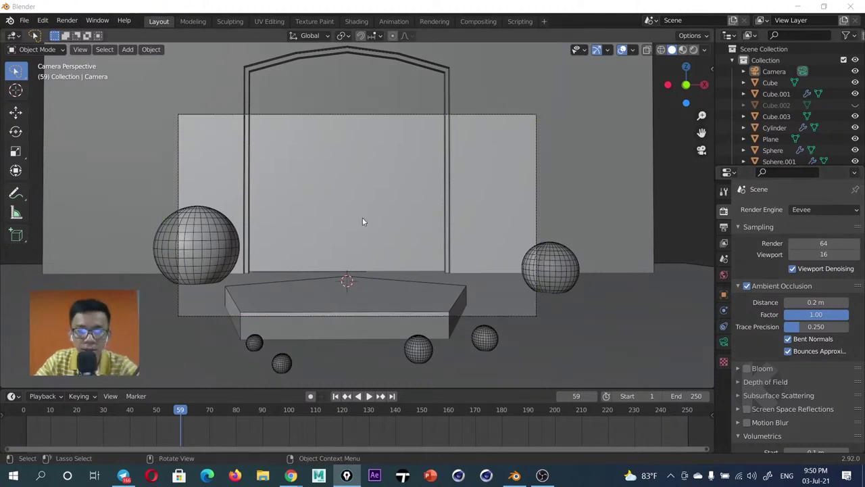
{"action": "left_click", "coordinate": [713, 68]}
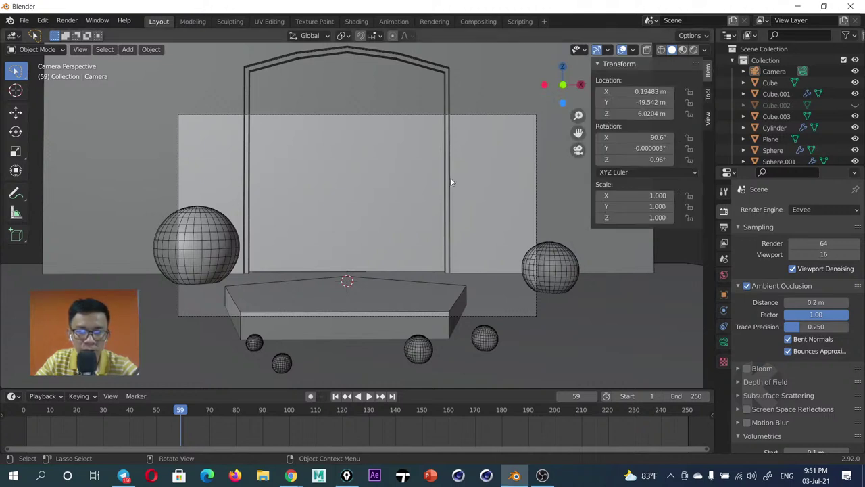
Leave and re-enter the camera view, then select the large back wall
{"action": "key", "text": "KP_0"}
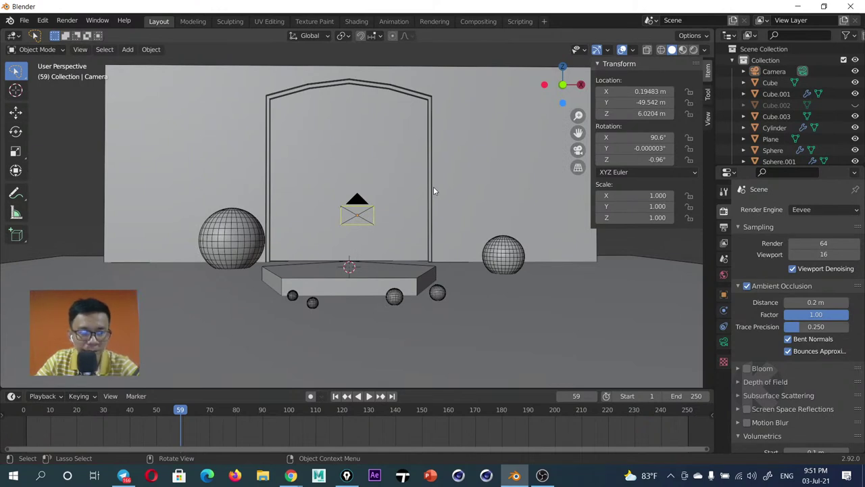
{"action": "key", "text": "KP_0"}
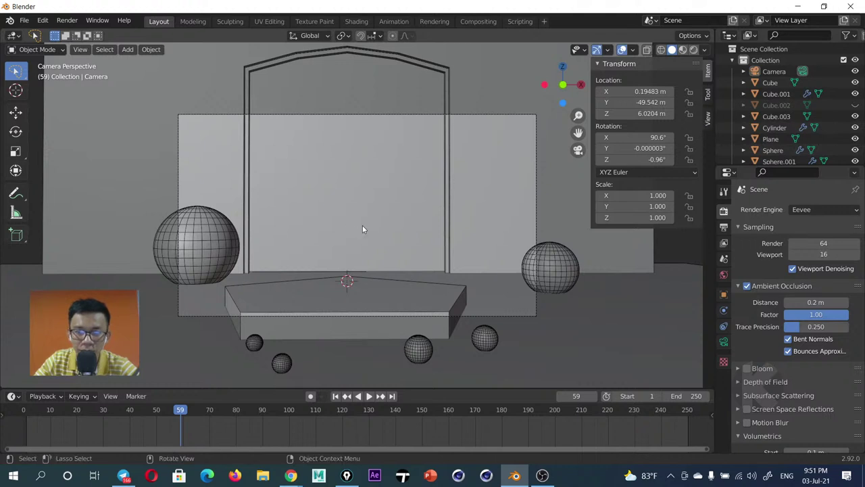
{"action": "left_click", "coordinate": [302, 226]}
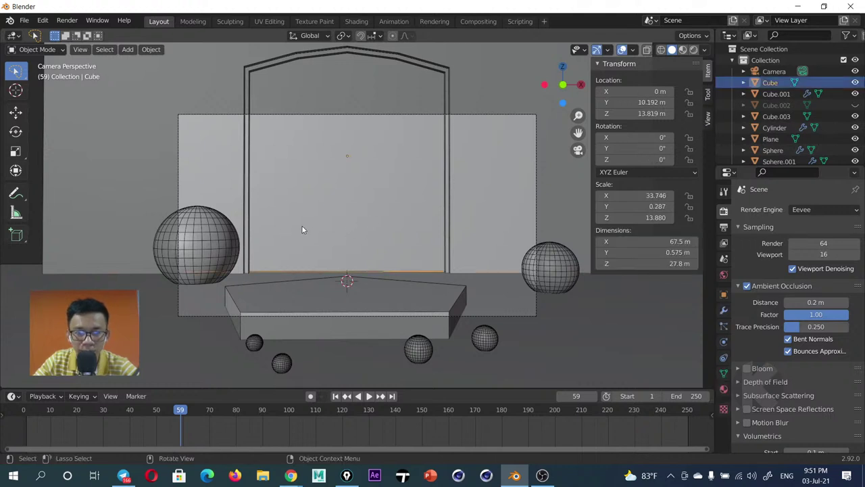
Turn on Camera to View in the sidebar's View settings
{"action": "left_click", "coordinate": [707, 123]}
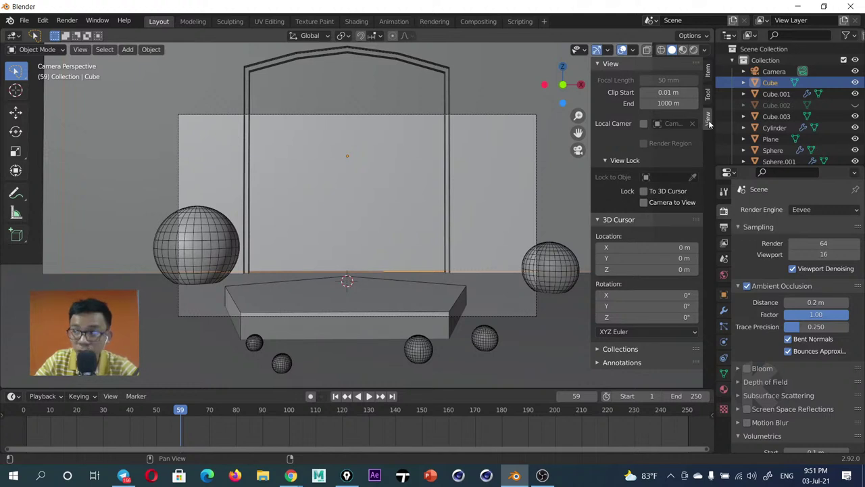
{"action": "left_click", "coordinate": [657, 203]}
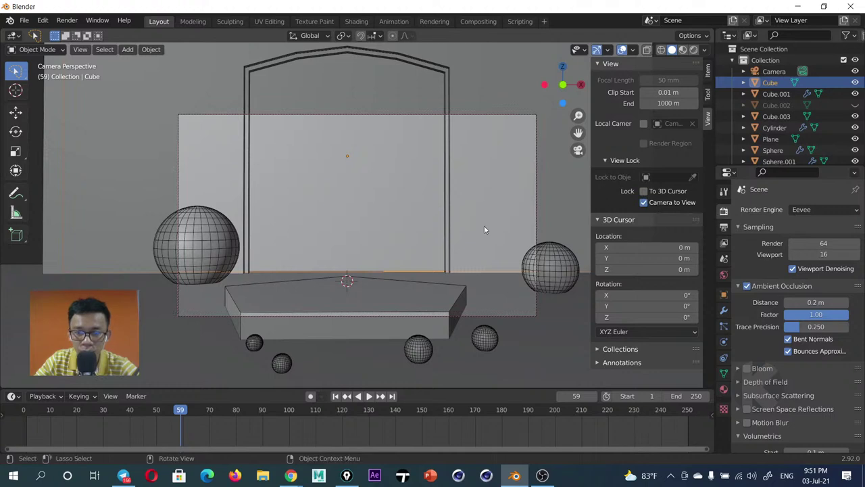
{"action": "scroll", "coordinate": [346, 240], "scroll_direction": "down", "scroll_amount": 2}
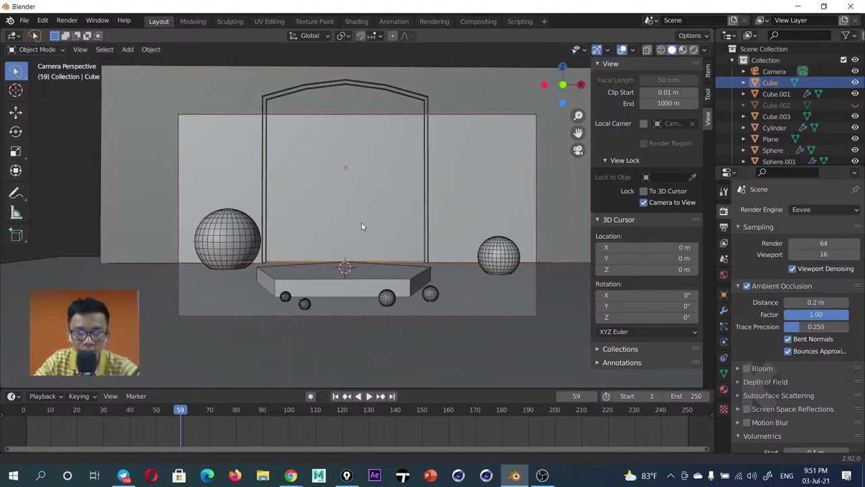
Lower the arch pieces and back wall together along Z
{"action": "left_click", "coordinate": [359, 228]}
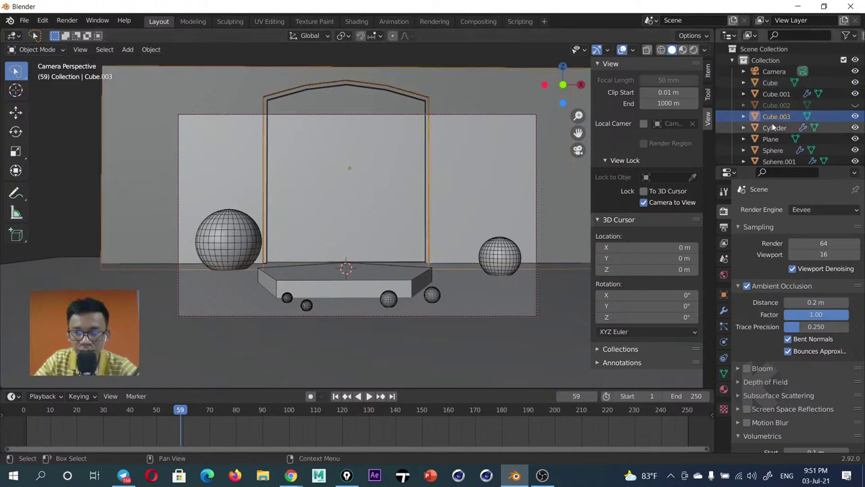
{"action": "left_click", "coordinate": [776, 94], "text": "shift"}
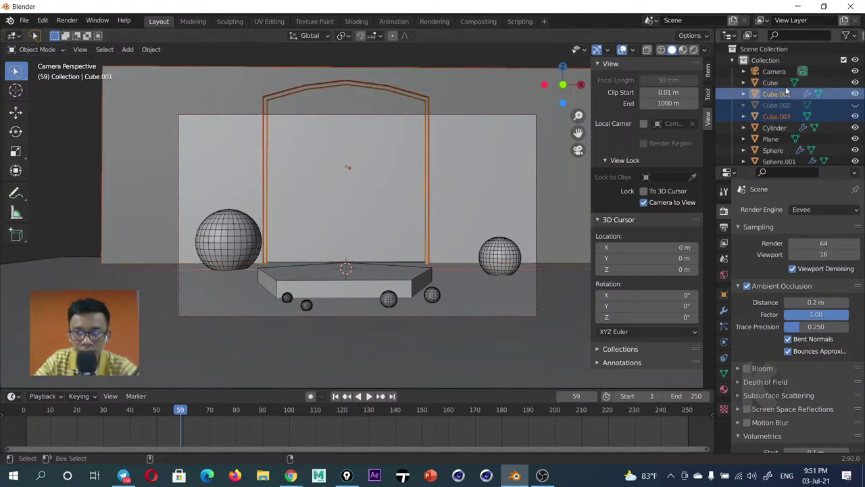
{"action": "left_click", "coordinate": [770, 82], "text": "ctrl"}
{"action": "key", "text": "g"}
{"action": "key", "text": "z"}
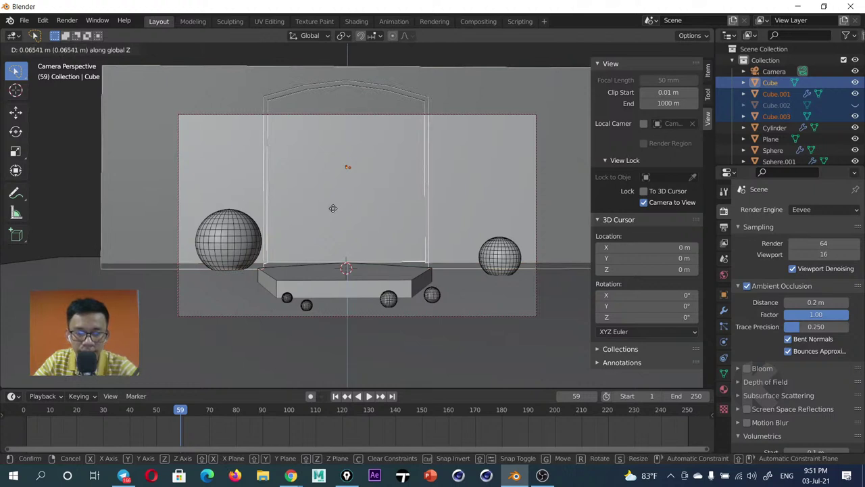
{"action": "left_click", "coordinate": [333, 247]}
Raise the back wall Cube alone along Z
{"action": "left_click", "coordinate": [361, 174]}
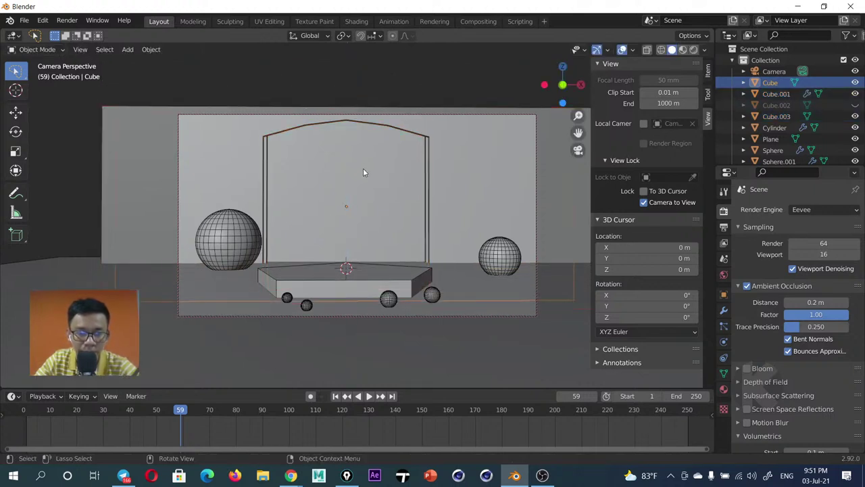
{"action": "key", "text": "g"}
{"action": "key", "text": "z"}
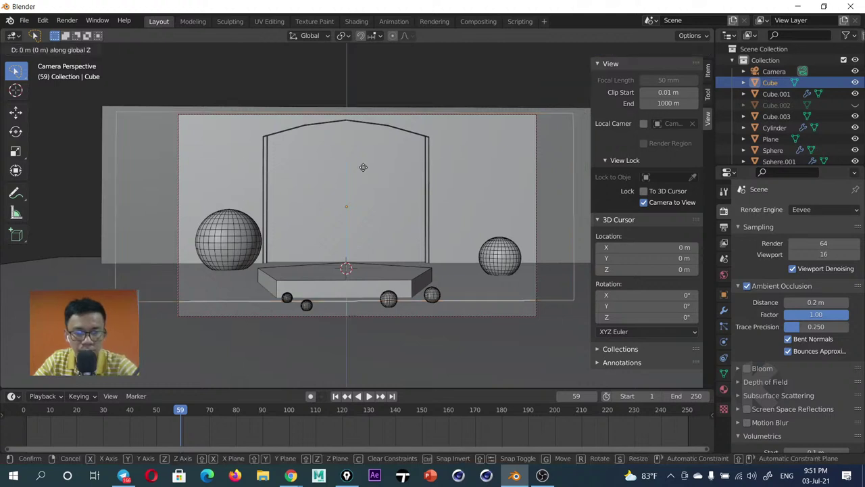
{"action": "left_click", "coordinate": [363, 139]}
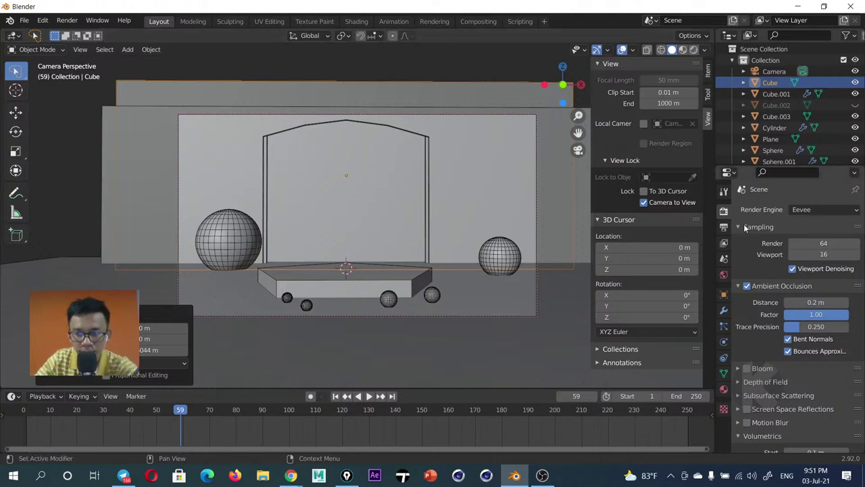
Set the output resolution X and Y both to 2000 px
{"action": "left_click", "coordinate": [723, 227]}
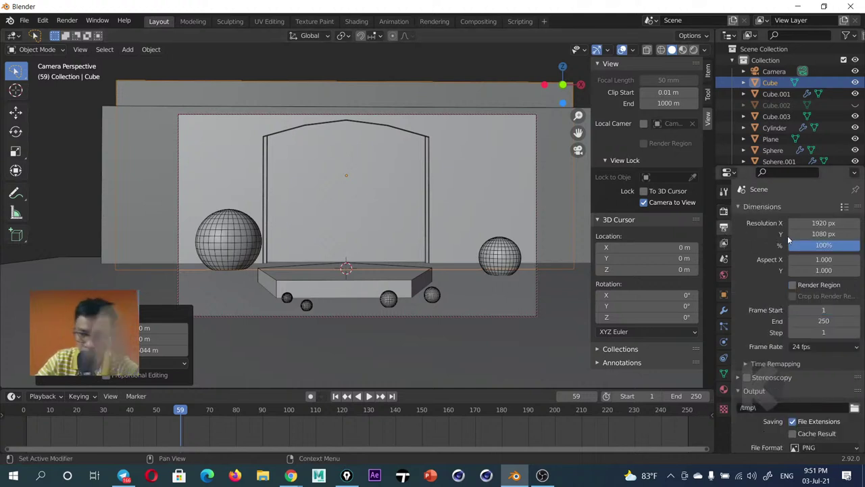
{"action": "mouse_move", "coordinate": [791, 233]}
{"action": "left_mouse_down"}
{"action": "mouse_move", "coordinate": [831, 234]}
{"action": "mouse_move", "coordinate": [816, 234]}
{"action": "left_mouse_up"}
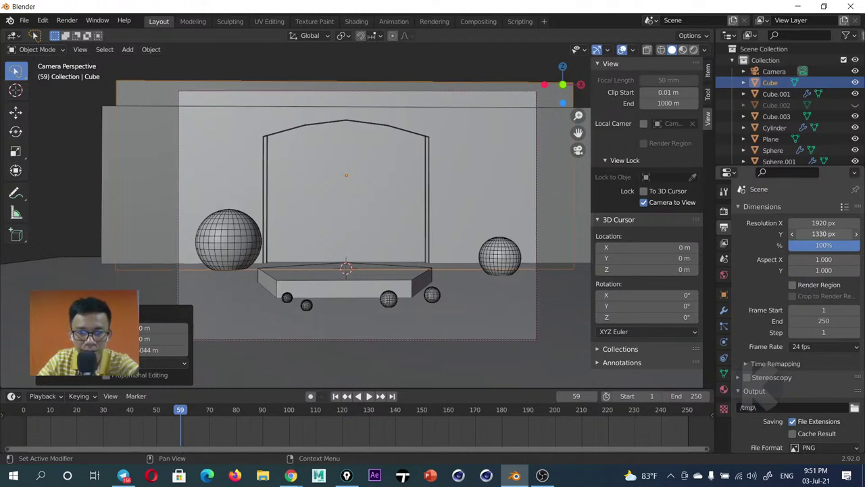
{"action": "left_click", "coordinate": [821, 234]}
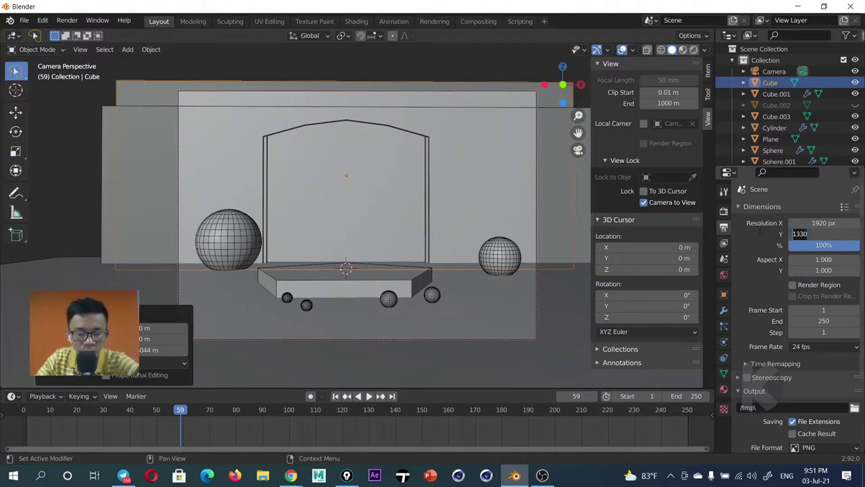
{"action": "type", "text": "2000"}
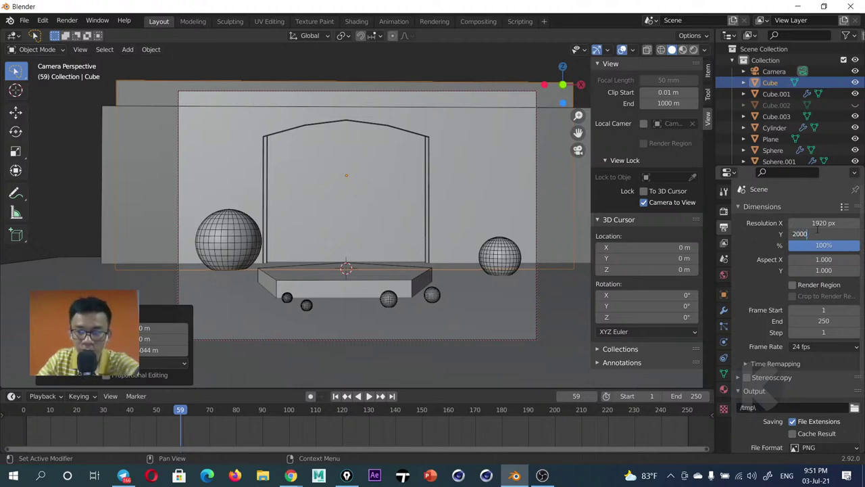
{"action": "key", "text": "Return"}
{"action": "left_click", "coordinate": [826, 223]}
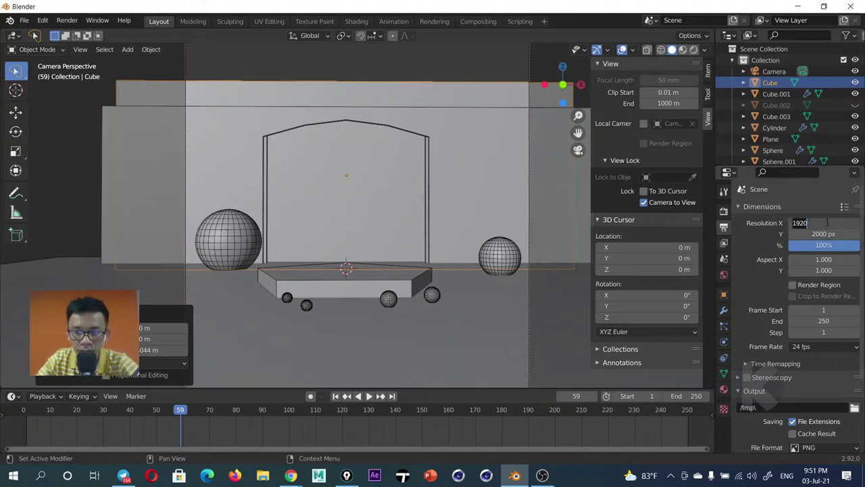
{"action": "type", "text": "2000"}
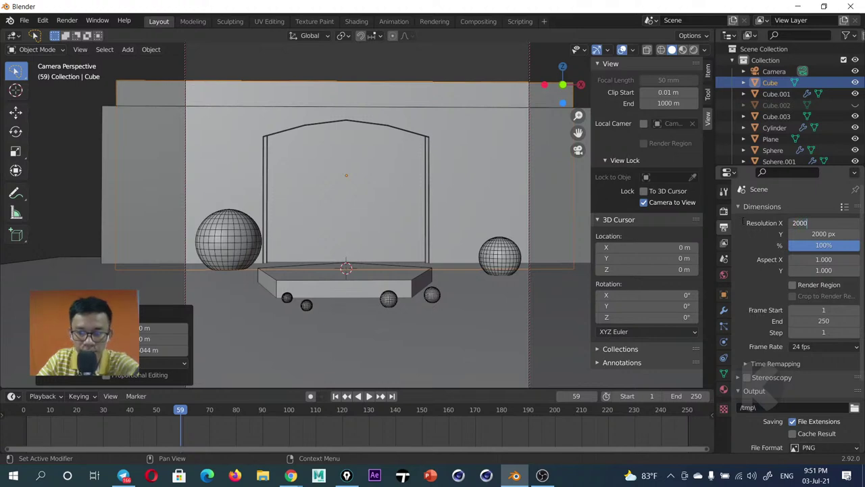
{"action": "key", "text": "Return"}
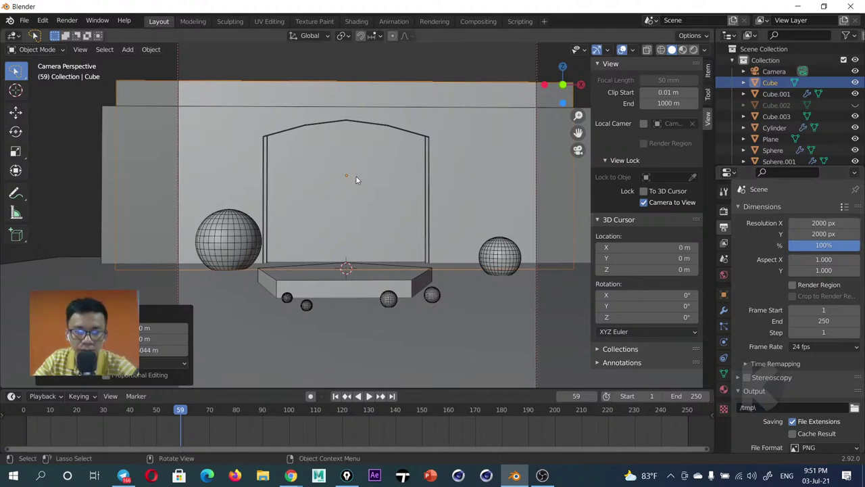
Raise the arch pieces and back wall together along Z
{"action": "scroll", "coordinate": [363, 192], "scroll_direction": "up", "scroll_amount": 1}
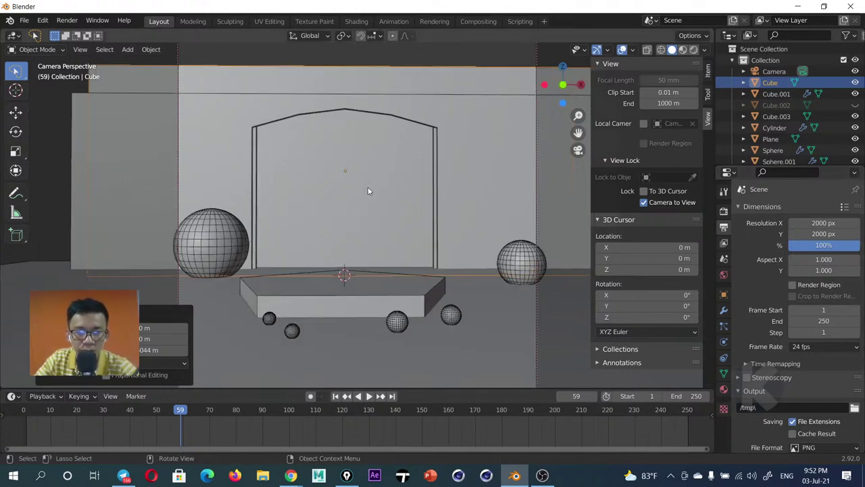
{"action": "left_click", "coordinate": [399, 99]}
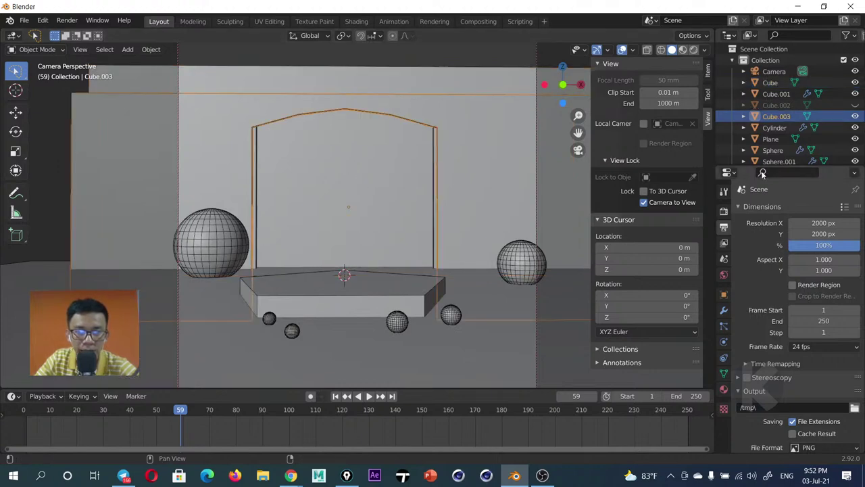
{"action": "left_click", "coordinate": [774, 83], "text": "shift"}
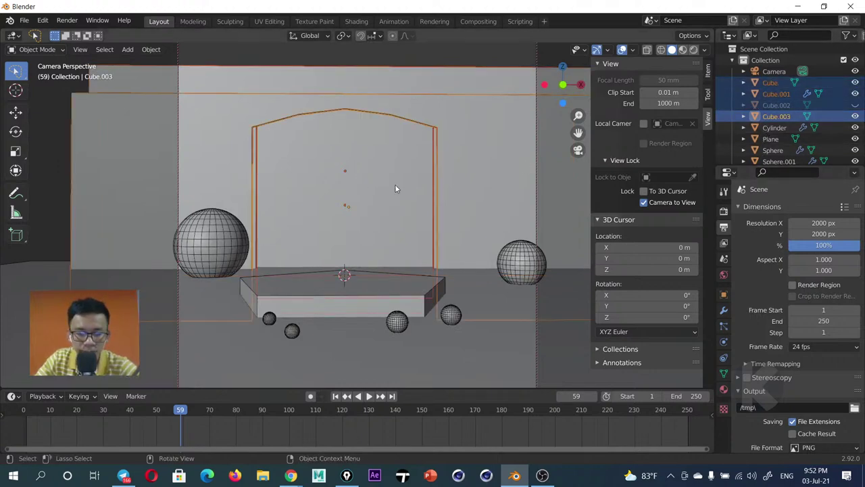
{"action": "key", "text": "g"}
{"action": "key", "text": "z"}
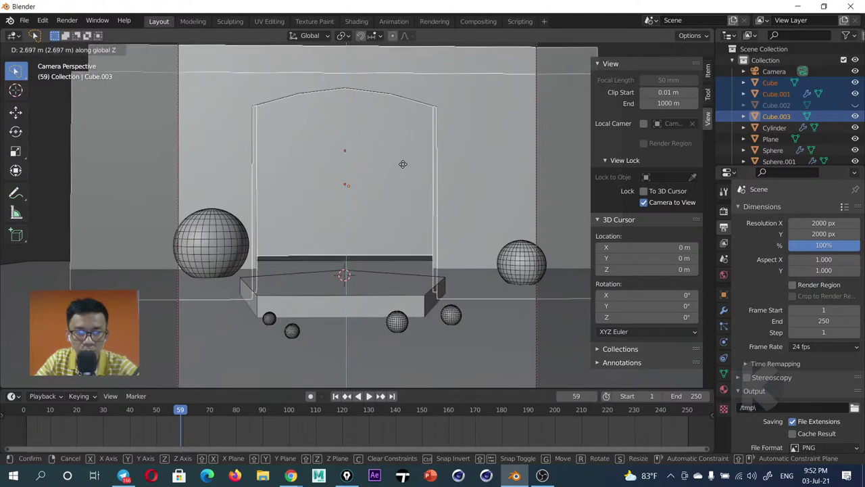
{"action": "left_click", "coordinate": [403, 160]}
Lower the back wall Cube about 1.742 m along Z
{"action": "left_click", "coordinate": [396, 180]}
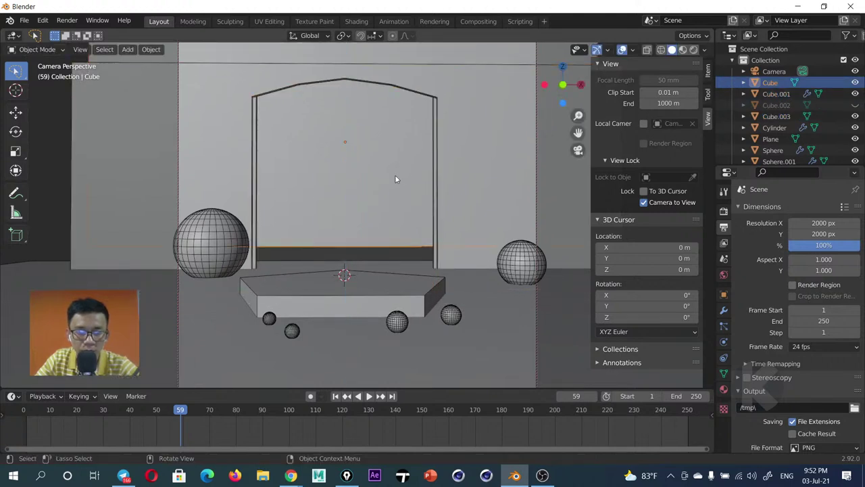
{"action": "key", "text": "g"}
{"action": "key", "text": "z"}
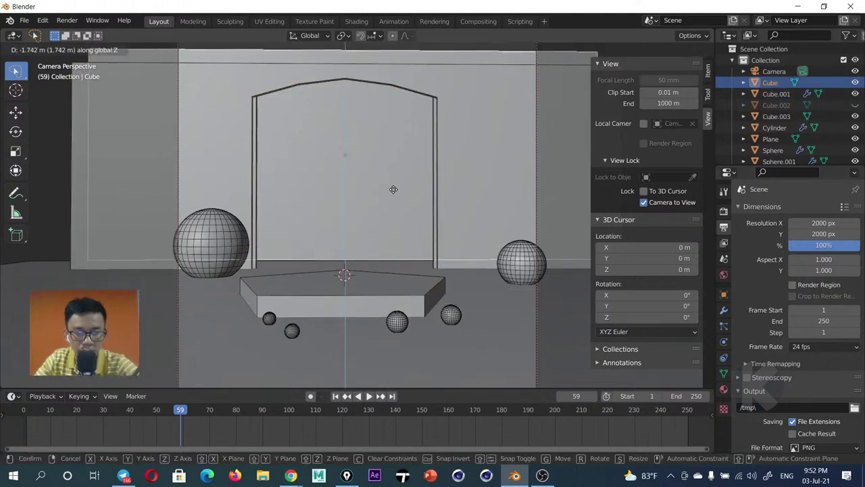
{"action": "left_click", "coordinate": [394, 207]}
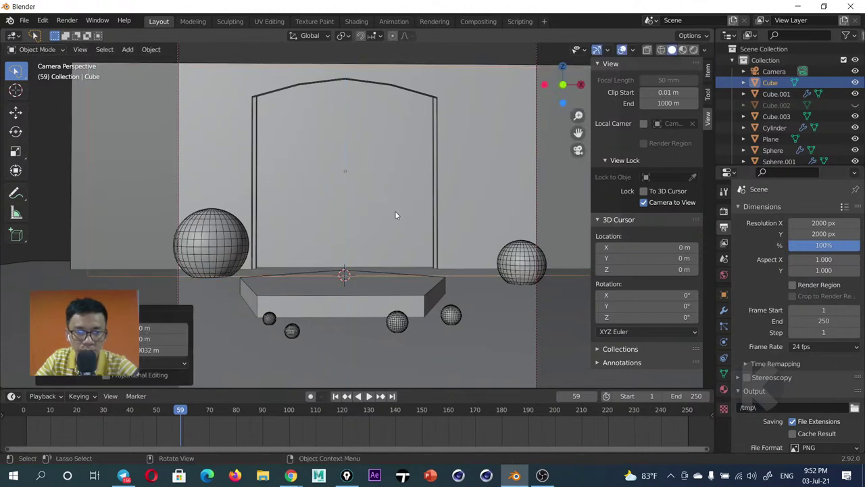
Shift the podium Cylinder about 0.8 m along Y
{"action": "scroll", "coordinate": [386, 211], "scroll_direction": "up", "scroll_amount": 2}
{"action": "scroll", "coordinate": [386, 211], "scroll_direction": "up", "scroll_amount": 1}
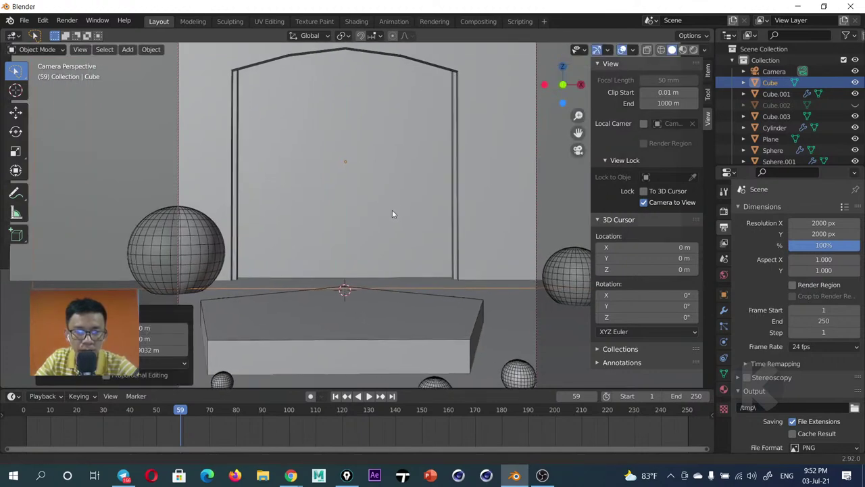
{"action": "scroll", "coordinate": [392, 209], "scroll_direction": "up", "scroll_amount": 1}
{"action": "left_click", "coordinate": [391, 327]}
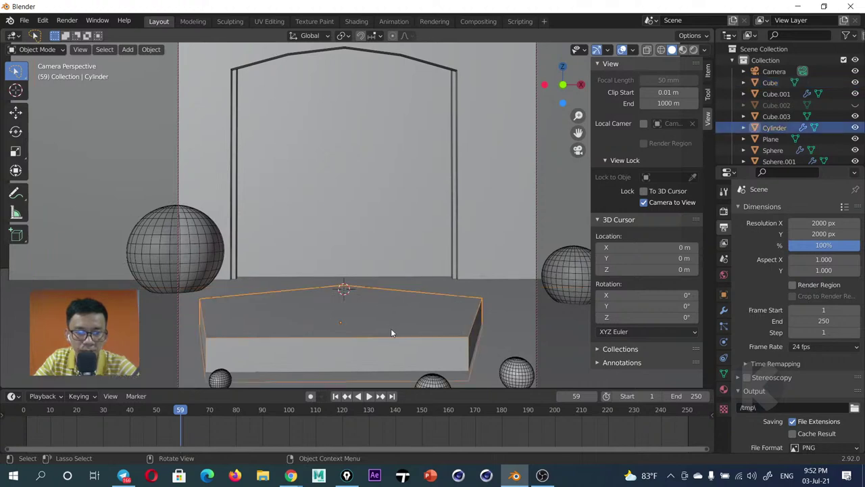
{"action": "scroll", "coordinate": [392, 321], "scroll_direction": "up", "scroll_amount": 1}
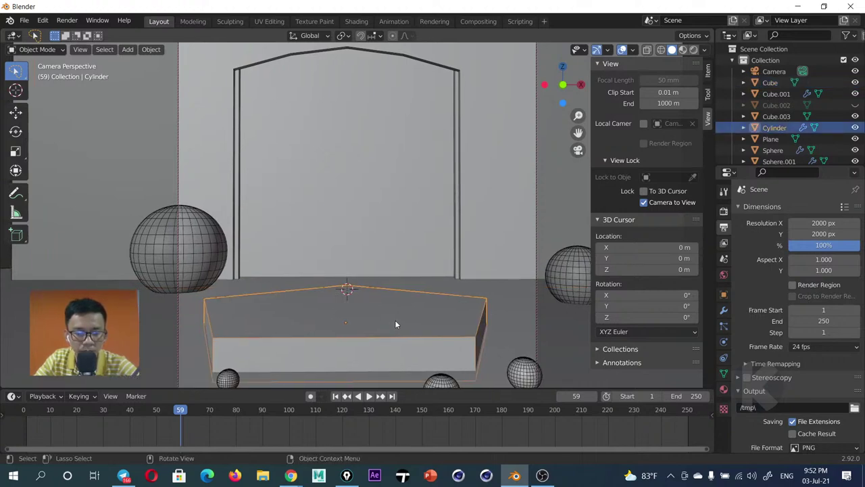
{"action": "key", "text": "g"}
{"action": "key", "text": "y"}
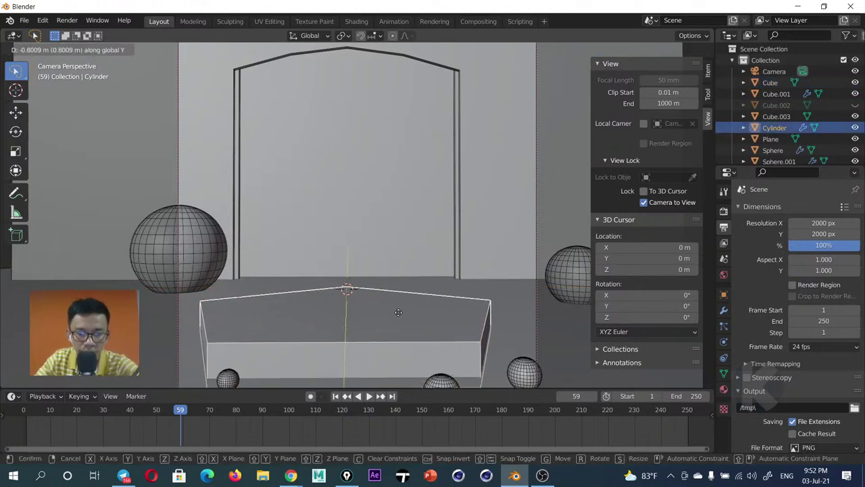
{"action": "left_click", "coordinate": [393, 338]}
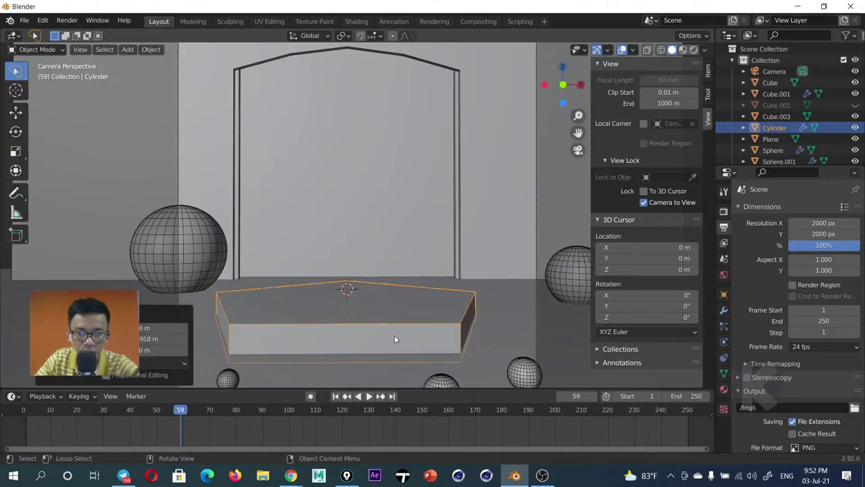
{"action": "scroll", "coordinate": [775, 102], "scroll_direction": "down", "scroll_amount": 3}
{"action": "scroll", "coordinate": [775, 102], "scroll_direction": "down", "scroll_amount": 2}
Move the four small spheres Sphere.002–Sphere.005 forward along Y in front of the podium
{"action": "left_click", "coordinate": [774, 99]}
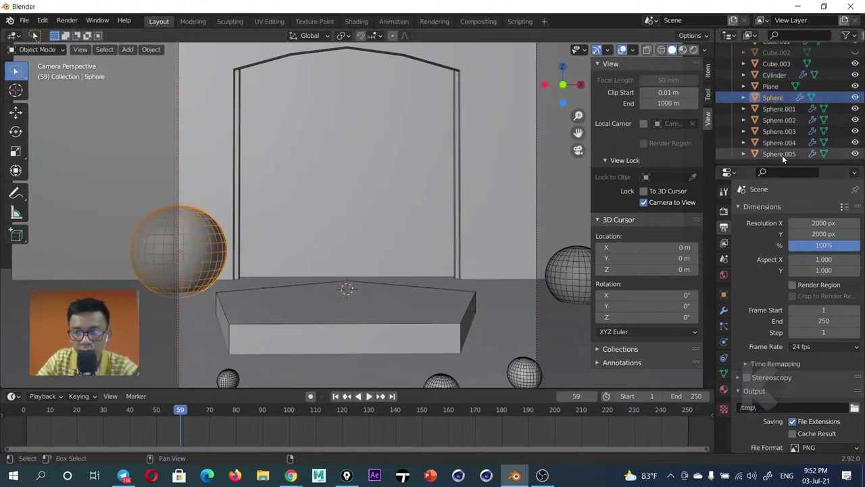
{"action": "left_click", "coordinate": [778, 121]}
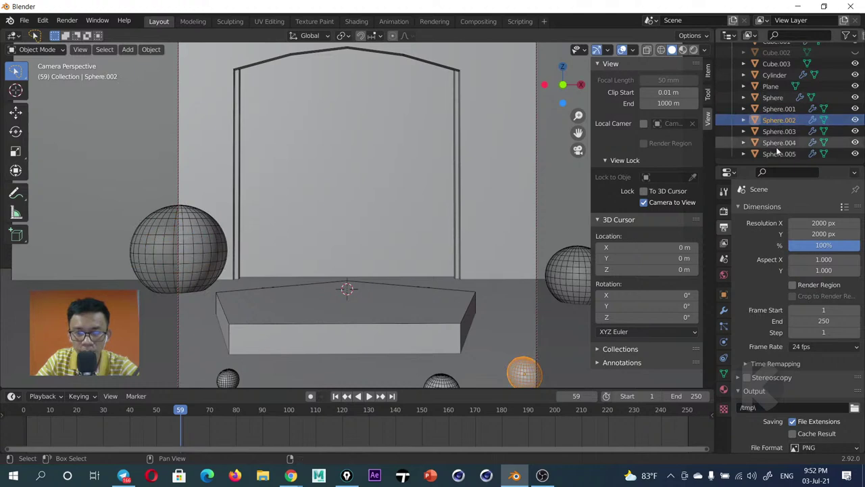
{"action": "left_click", "coordinate": [778, 155], "text": "shift"}
{"action": "key", "text": "g"}
{"action": "key", "text": "y"}
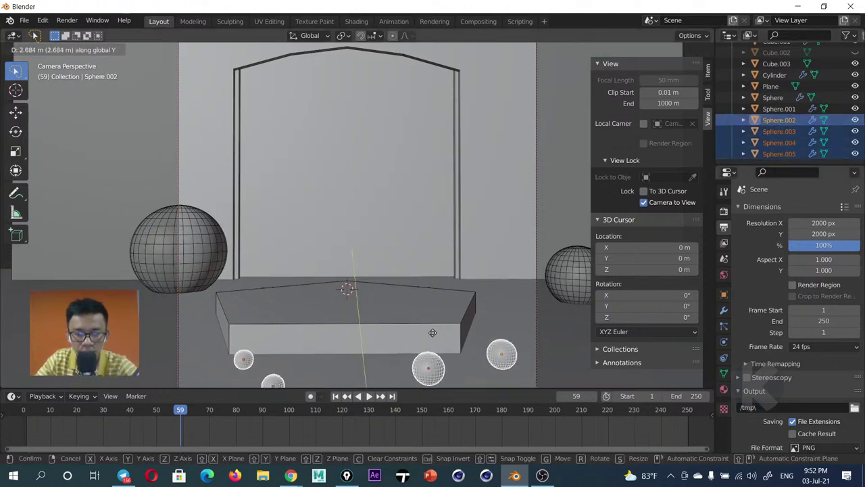
{"action": "left_click", "coordinate": [250, 389]}
Slide Sphere.005 further left along X and nudge the camera view sideways
{"action": "left_click", "coordinate": [247, 360]}
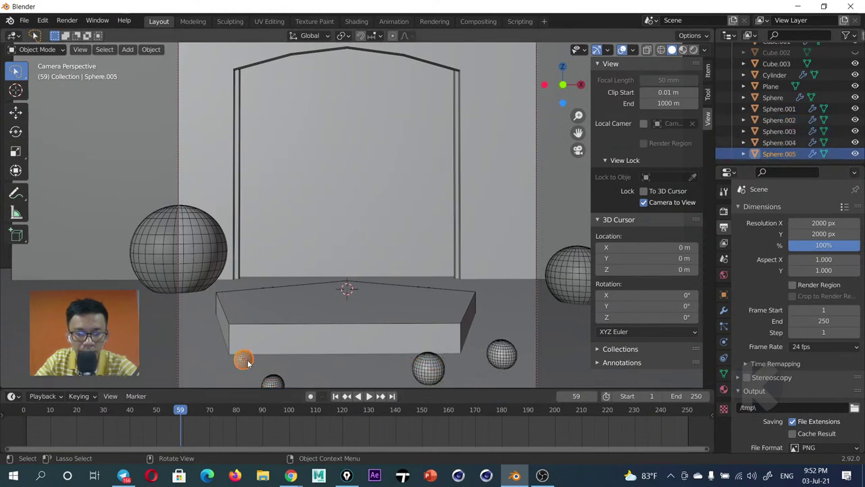
{"action": "key", "text": "g"}
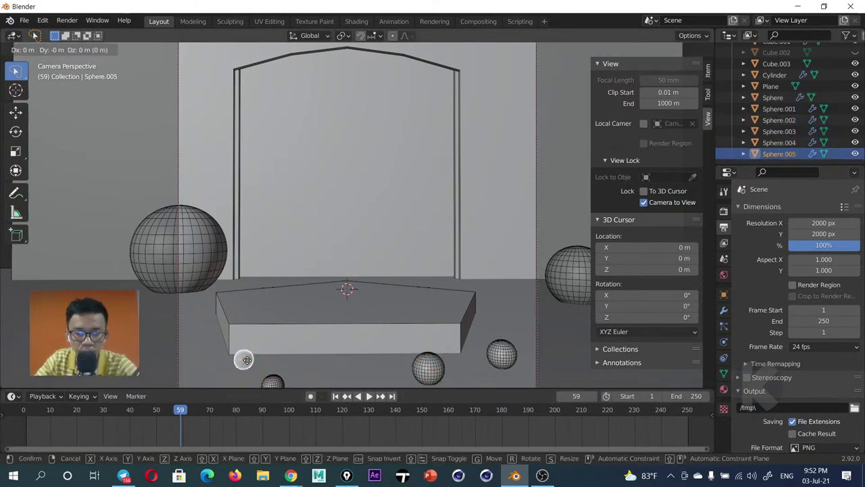
{"action": "key", "text": "x"}
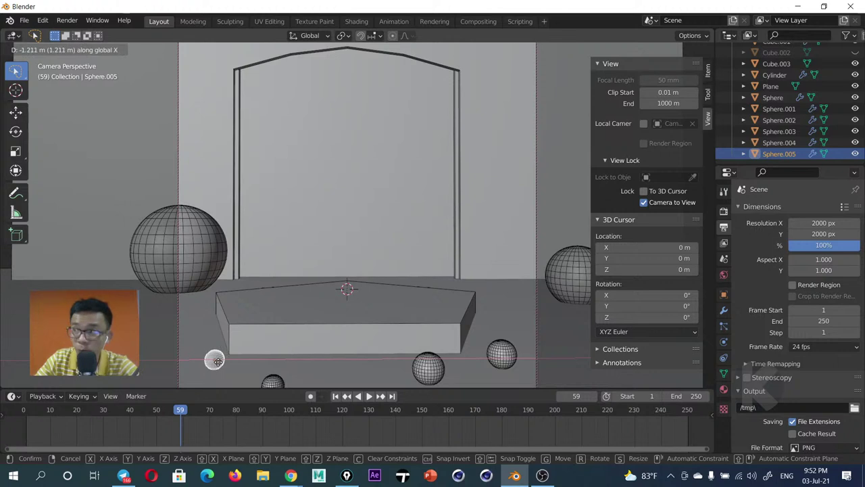
{"action": "left_click", "coordinate": [213, 359]}
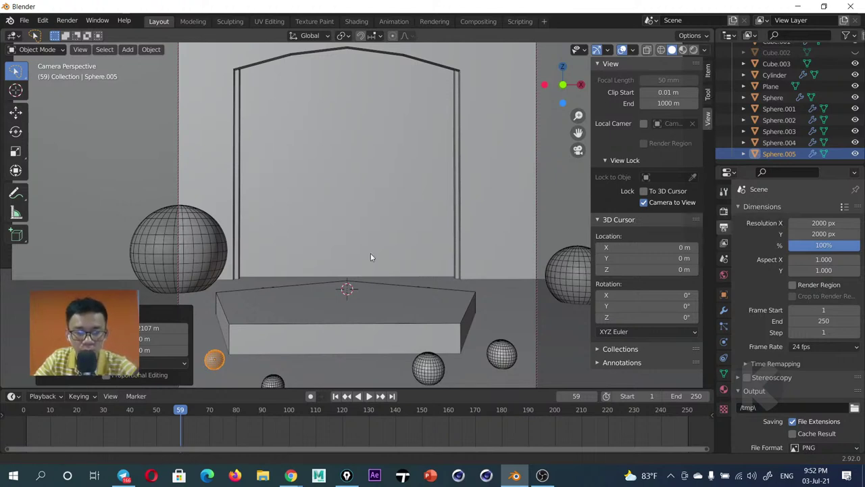
{"action": "middle_click_drag", "start_coordinate": [371, 257], "coordinate": [377, 257], "text": "shift"}
Slide the right large sphere Sphere.001 left along X toward the podium
{"action": "left_click", "coordinate": [571, 277]}
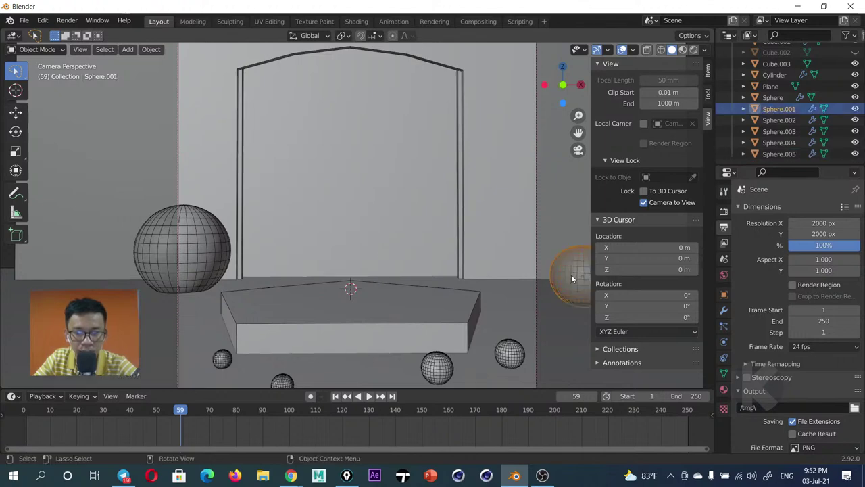
{"action": "key", "text": "g"}
{"action": "key", "text": "x"}
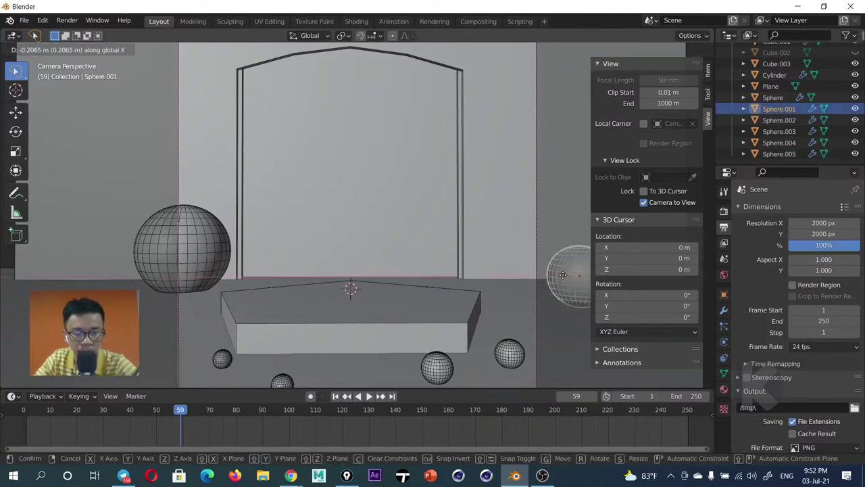
{"action": "left_click", "coordinate": [499, 277]}
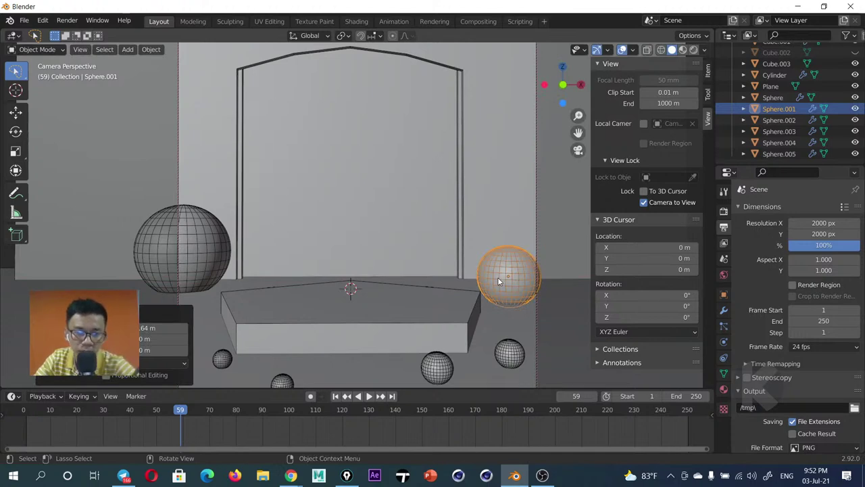
Duplicate the bottom-right small sphere and place the copy behind the podium near the wall
{"action": "left_click", "coordinate": [508, 358]}
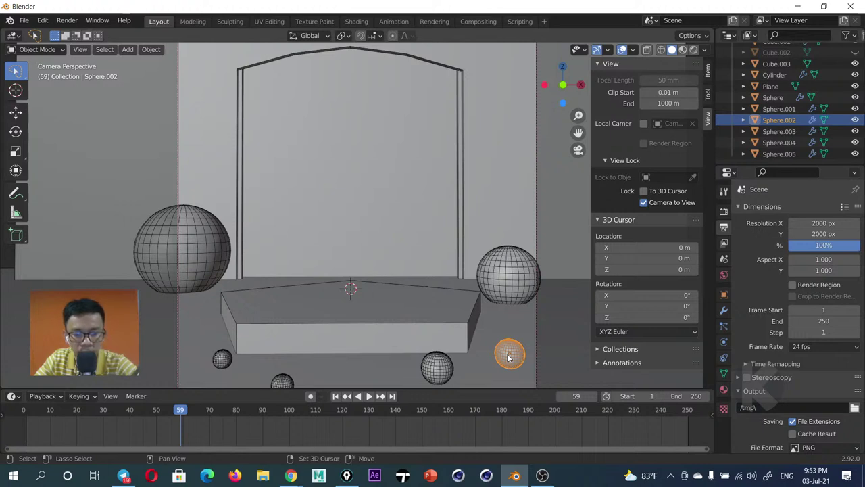
{"action": "key", "text": "shift+d"}
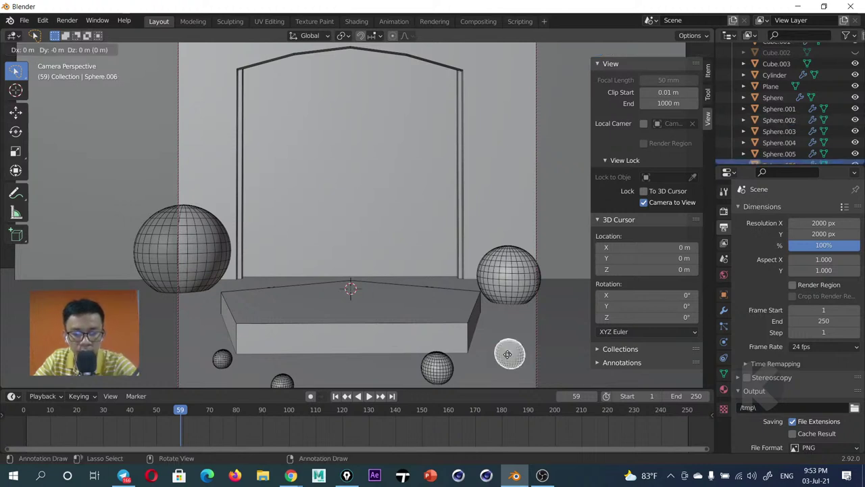
{"action": "key", "text": "y"}
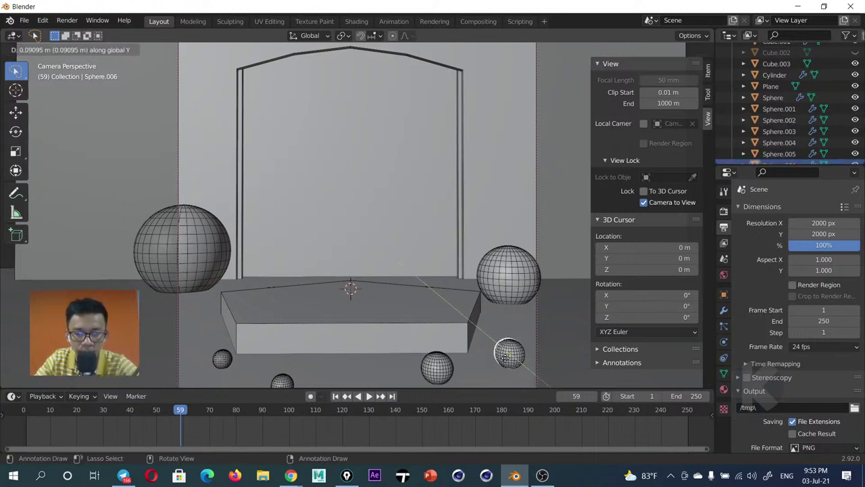
{"action": "left_click", "coordinate": [538, 73]}
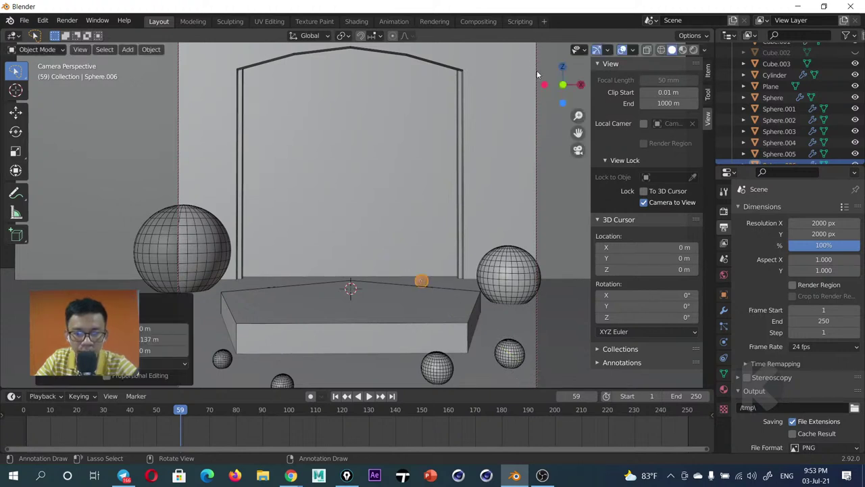
{"action": "key", "text": "shift+d"}
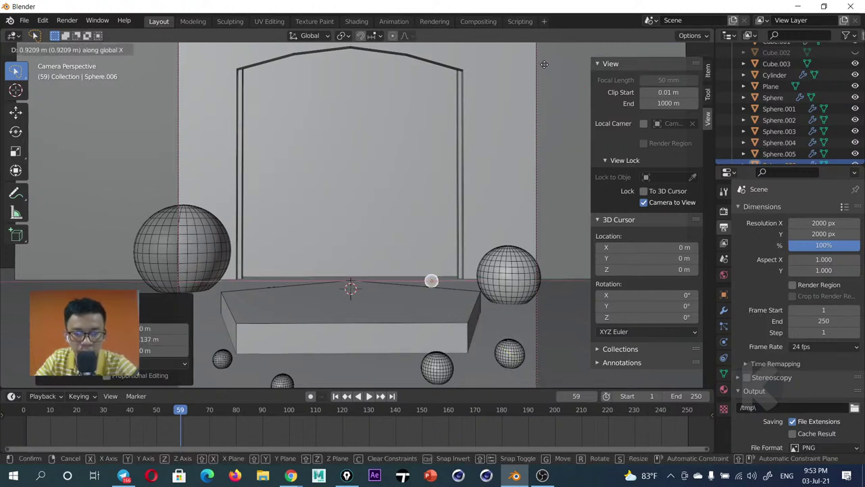
{"action": "left_click", "coordinate": [545, 64]}
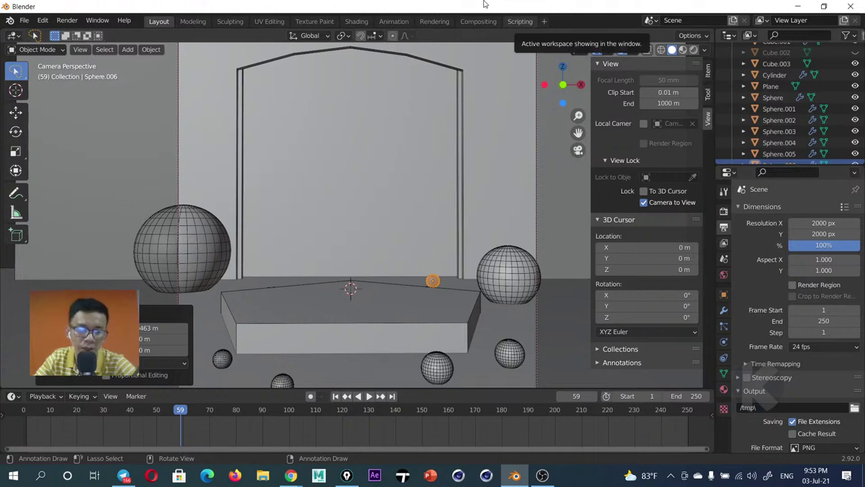
Scale the copied sphere about 2.4 times and lift it onto the podium's back edge
{"action": "key", "text": "s"}
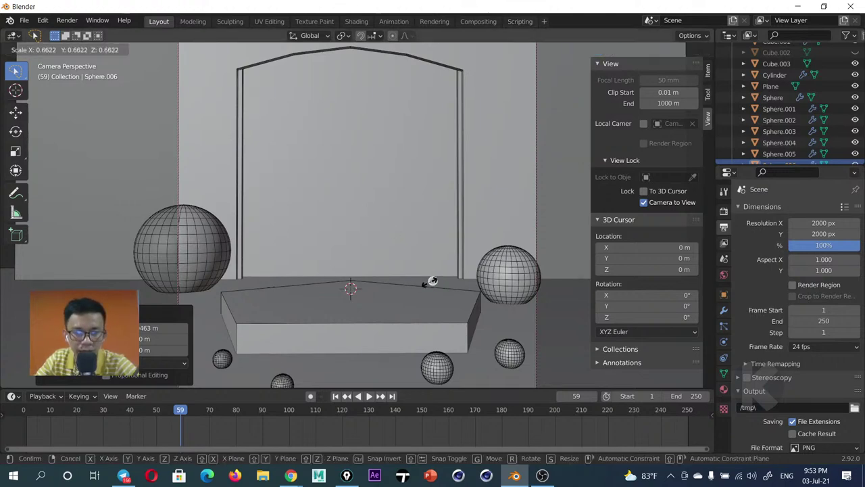
{"action": "left_click", "coordinate": [443, 268]}
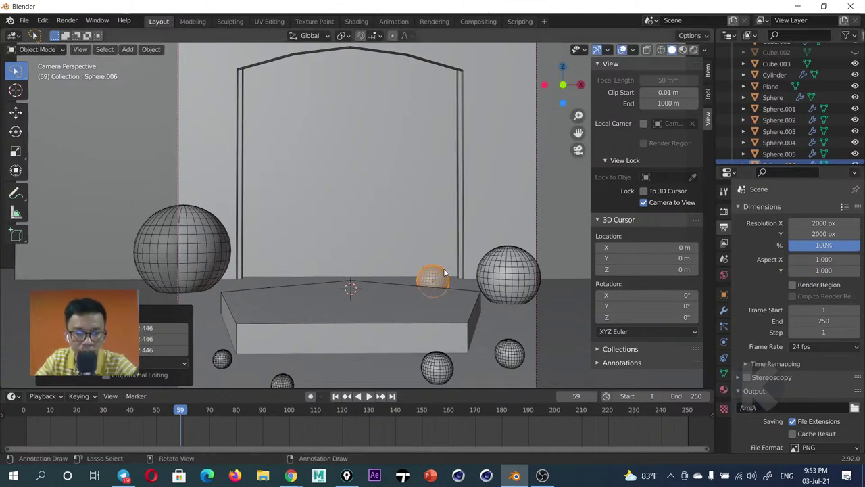
{"action": "key", "text": "g"}
{"action": "key", "text": "z"}
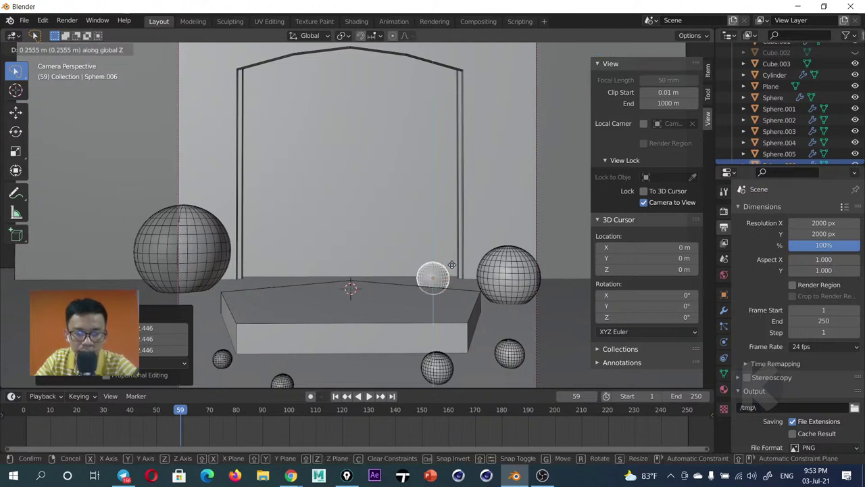
{"action": "left_click", "coordinate": [455, 264]}
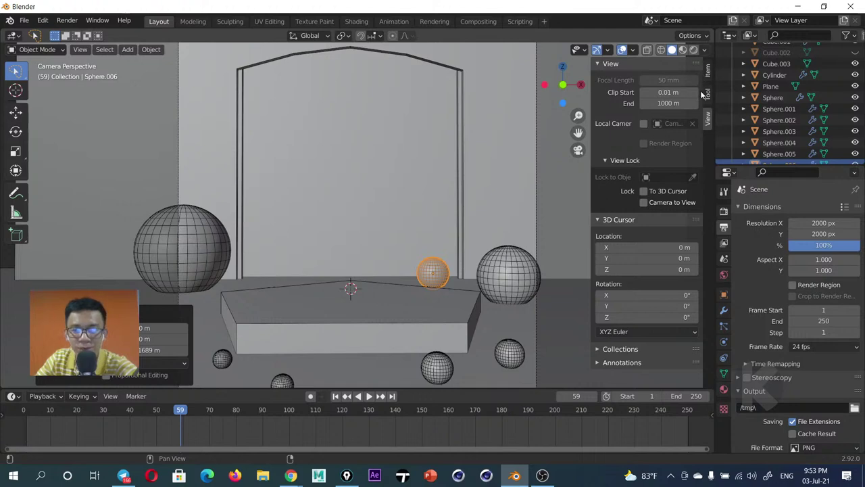
Check the sphere's transform values, then nudge the podium base Cylinder slightly left
{"action": "left_click", "coordinate": [709, 69]}
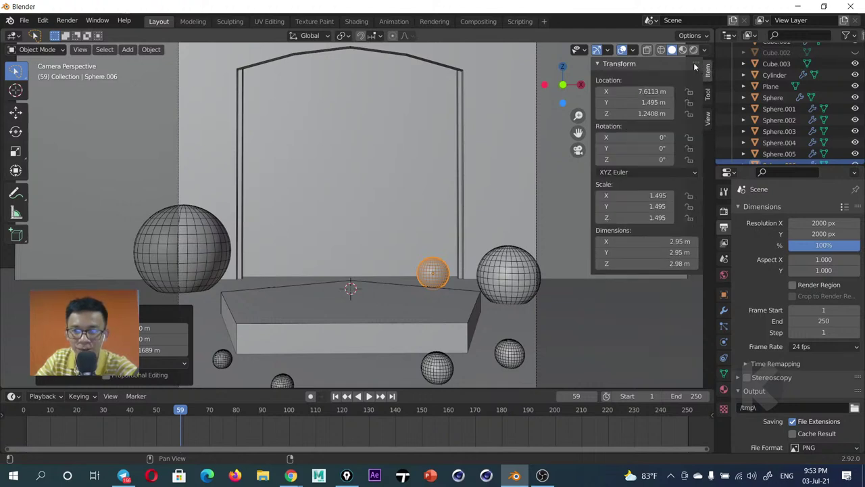
{"action": "left_click", "coordinate": [599, 65]}
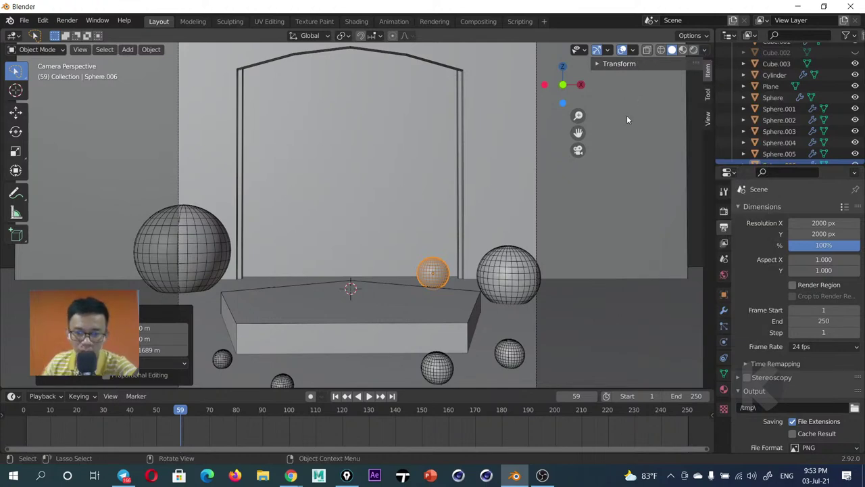
{"action": "left_click", "coordinate": [349, 325]}
{"action": "key", "text": "g"}
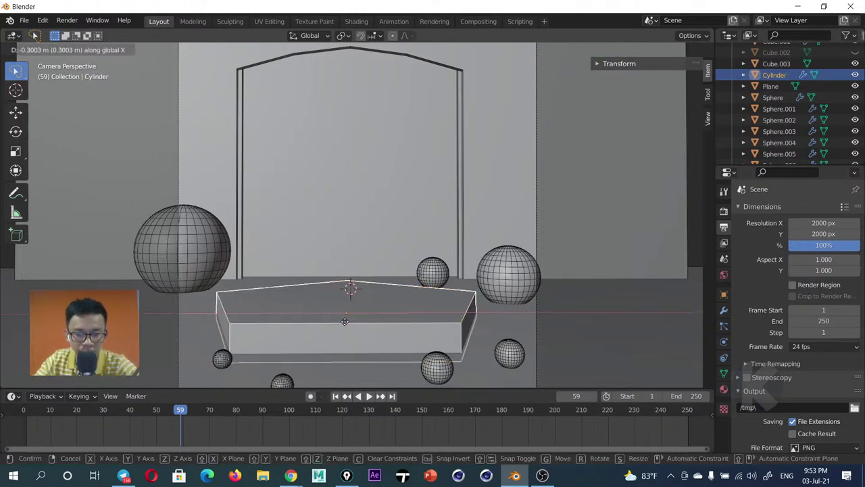
{"action": "left_click", "coordinate": [345, 322]}
Stop playback, select the back wall Cube, and refit the camera frame in view
{"action": "key", "text": "space"}
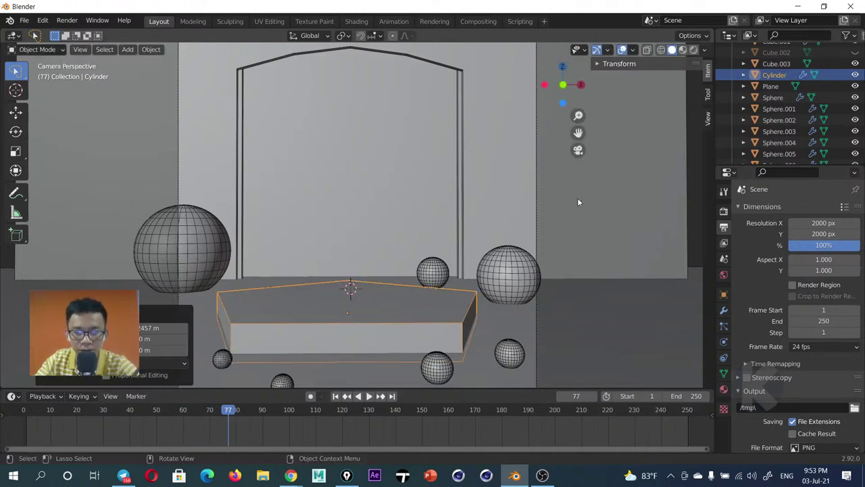
{"action": "left_click", "coordinate": [708, 121]}
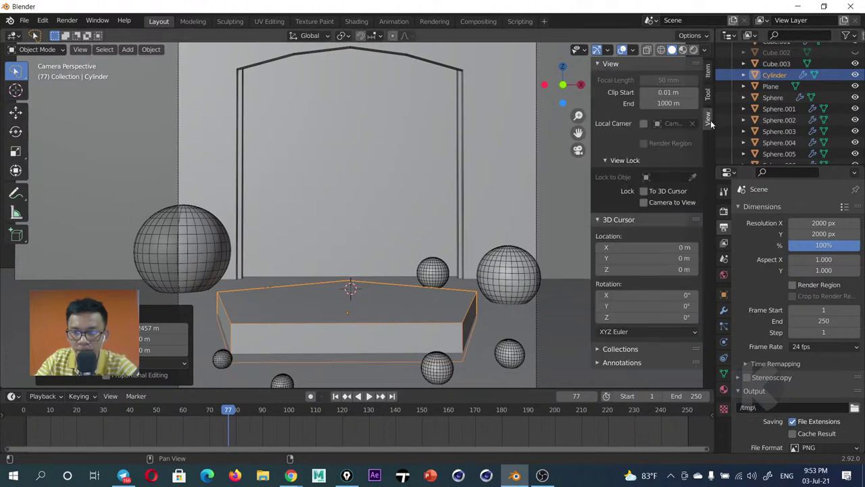
{"action": "left_click", "coordinate": [443, 179]}
{"action": "key", "text": "Home"}
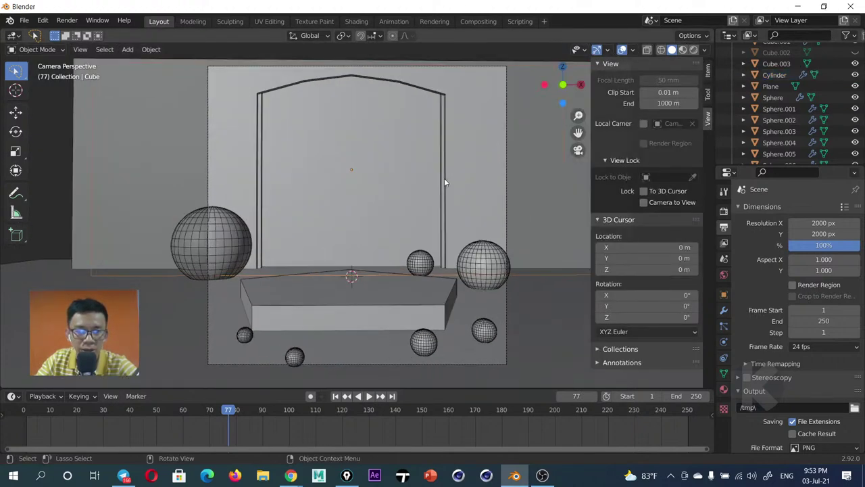
{"action": "key", "text": "KP_0"}
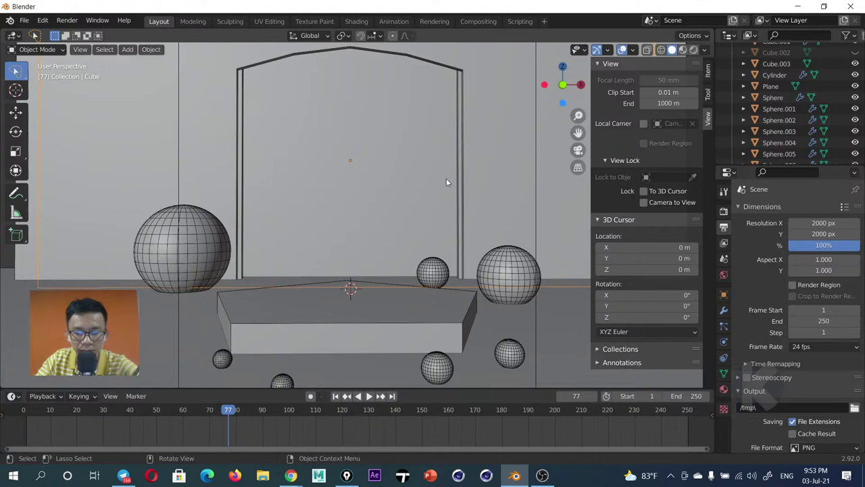
{"action": "key", "text": "KP_0"}
{"action": "scroll", "coordinate": [446, 180], "scroll_direction": "up", "scroll_amount": 1}
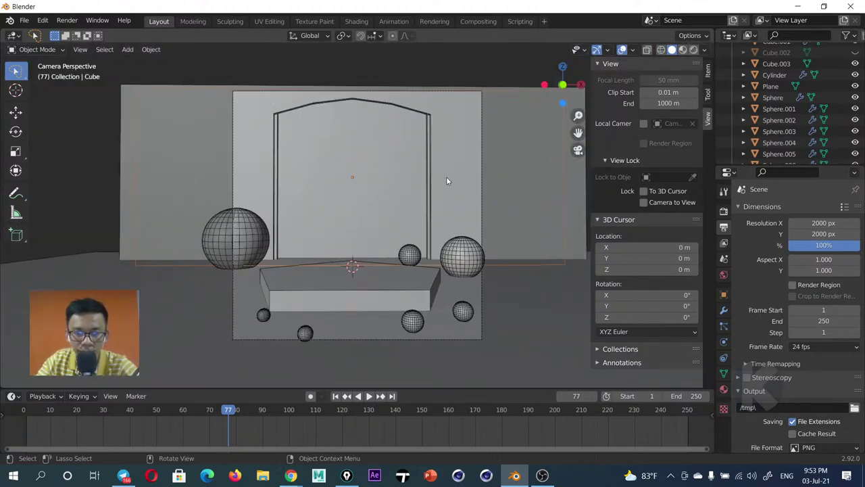
Shift the podium base Cylinder along Y, then select the arched wall Cube.003
{"action": "left_click", "coordinate": [353, 285]}
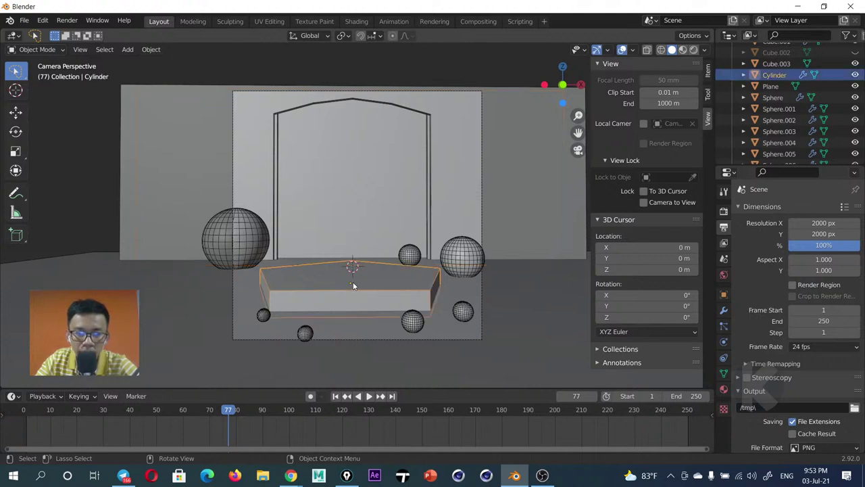
{"action": "key", "text": "g"}
{"action": "key", "text": "y"}
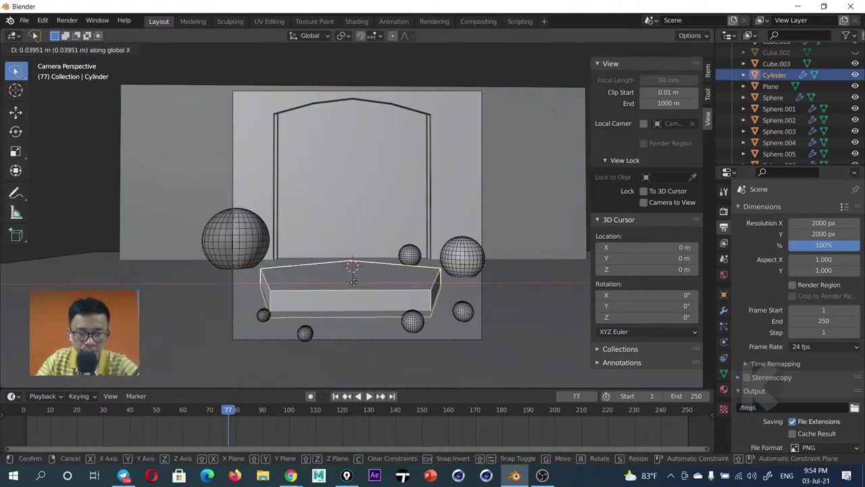
{"action": "left_click", "coordinate": [358, 279]}
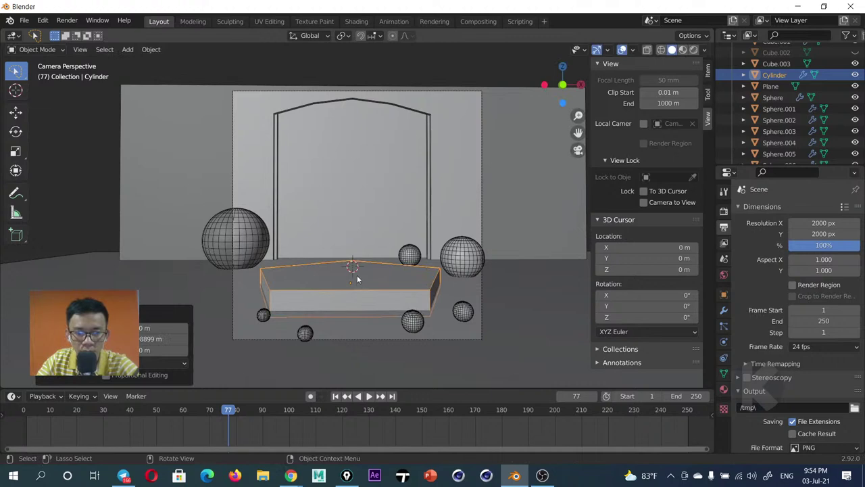
{"action": "scroll", "coordinate": [386, 168], "scroll_direction": "up", "scroll_amount": 2}
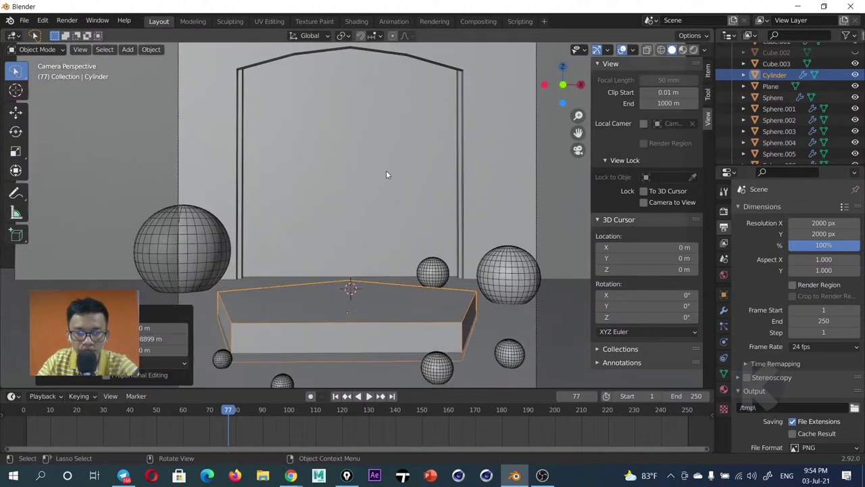
{"action": "scroll", "coordinate": [387, 175], "scroll_direction": "down", "scroll_amount": 1}
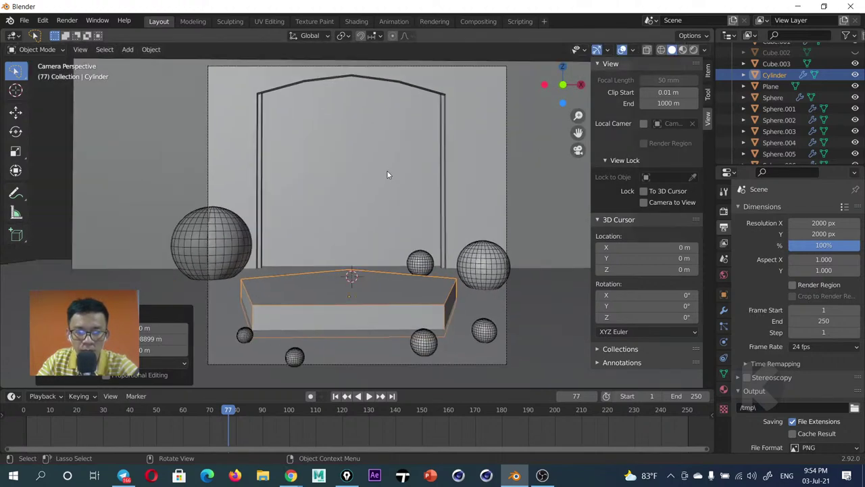
{"action": "left_click", "coordinate": [549, 229]}
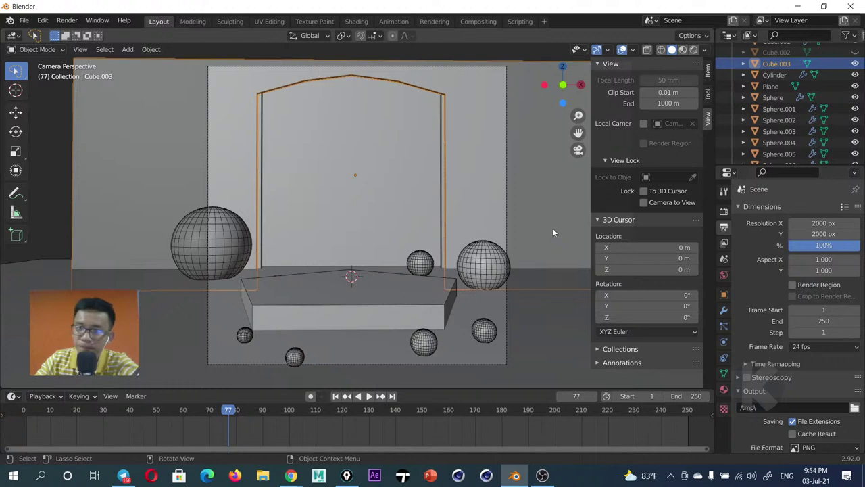
Collapse the View panel, show the Item tab's transform settings, and dismiss the pivot and collection menus
{"action": "left_click", "coordinate": [600, 68]}
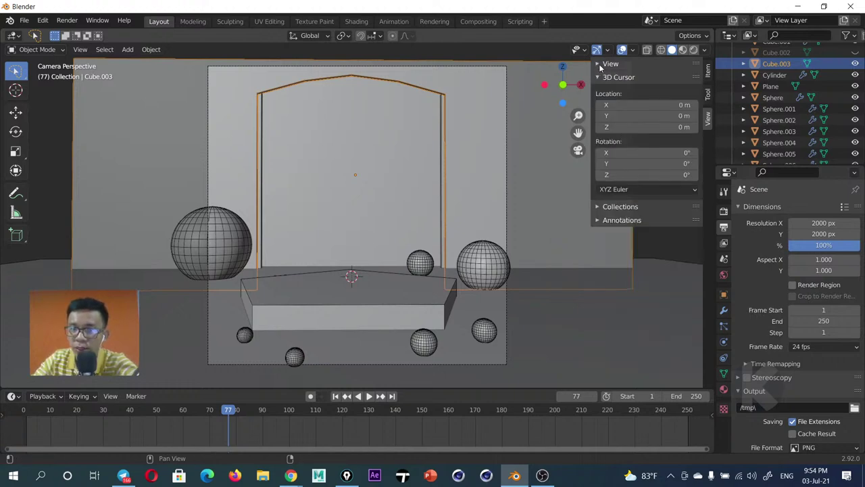
{"action": "left_click", "coordinate": [597, 77]}
{"action": "left_click", "coordinate": [707, 73]}
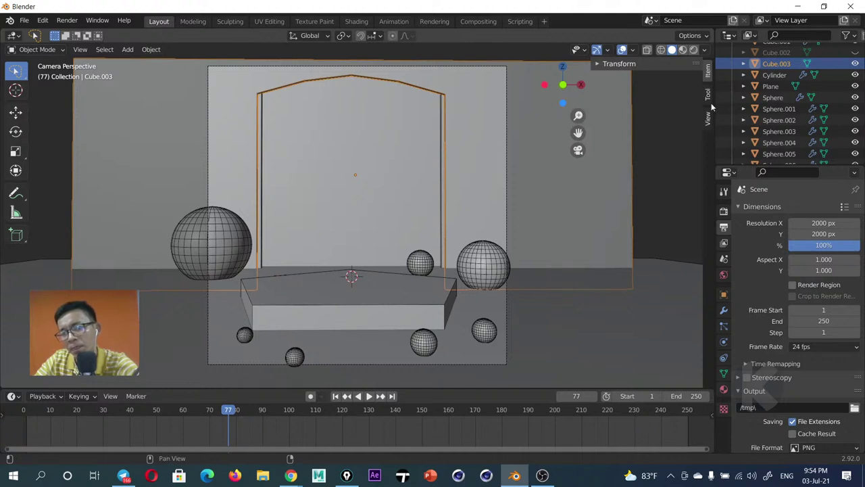
{"action": "key", "text": "period"}
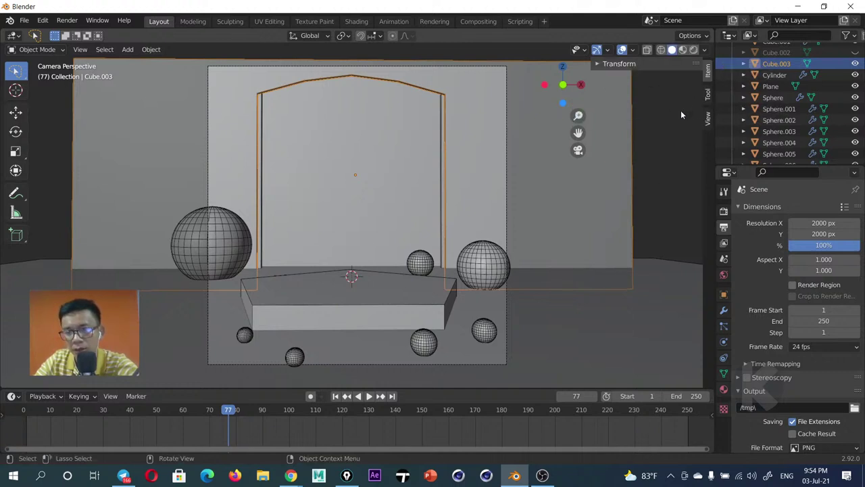
{"action": "key", "text": "period"}
{"action": "key", "text": "Escape"}
{"action": "key", "text": "m"}
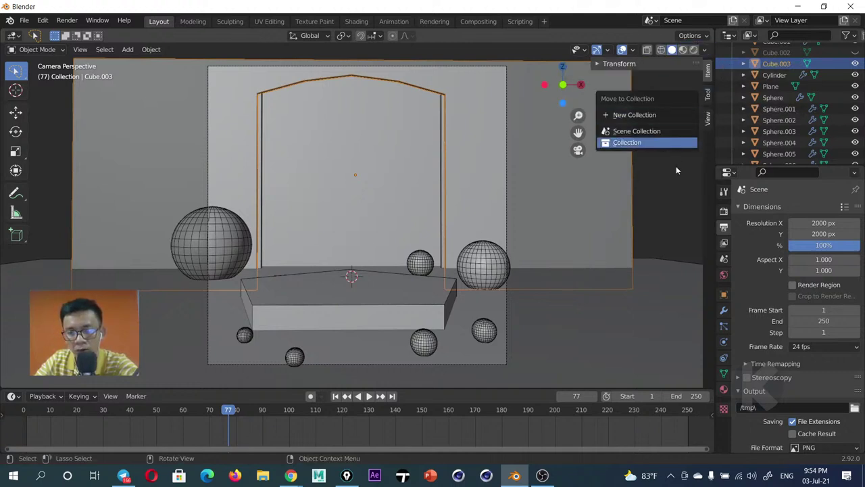
{"action": "left_click", "coordinate": [668, 215]}
Expand the 3D Cursor and Collections panels in the View tab, reselect the arched wall, and hide the sidebar
{"action": "key", "text": "n"}
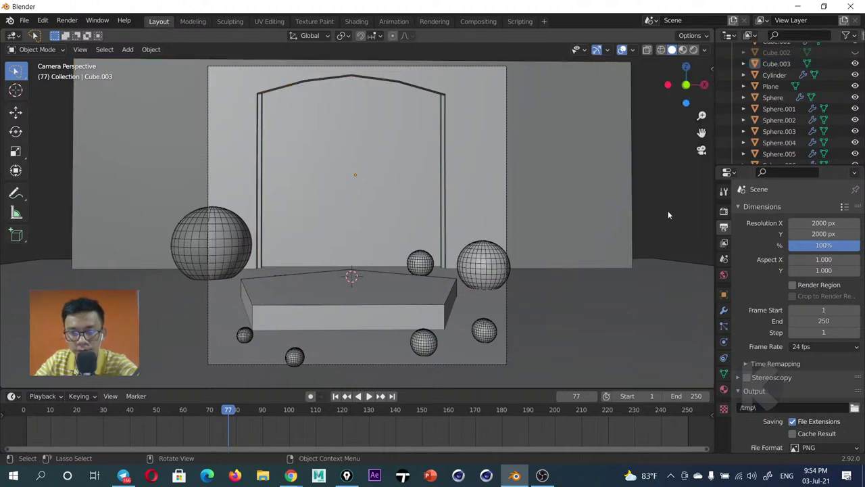
{"action": "key", "text": "n"}
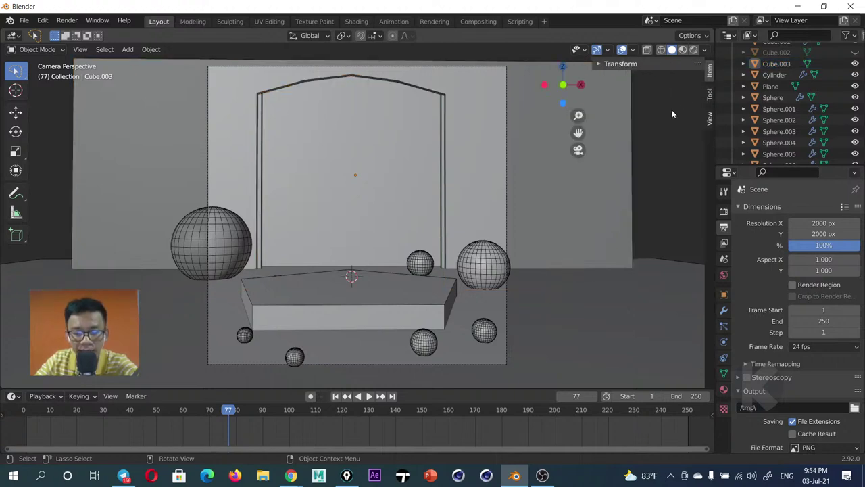
{"action": "key", "text": "n"}
{"action": "key", "text": "n"}
{"action": "left_click", "coordinate": [707, 122]}
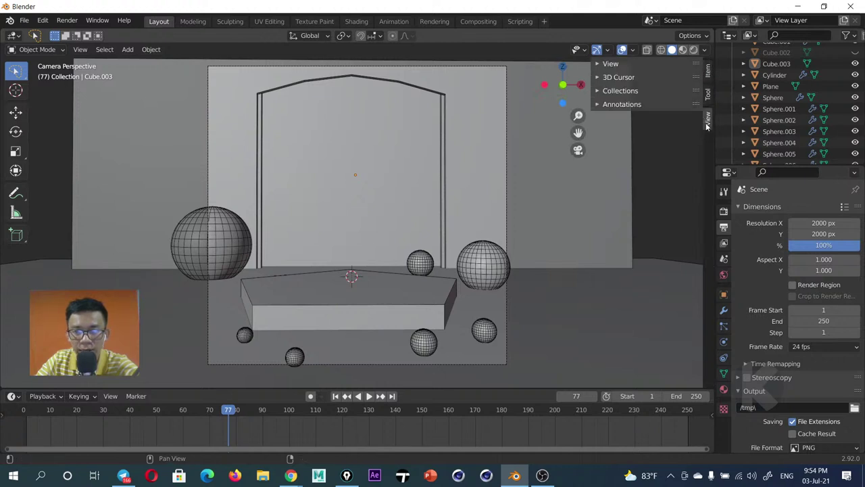
{"action": "left_click", "coordinate": [620, 80]}
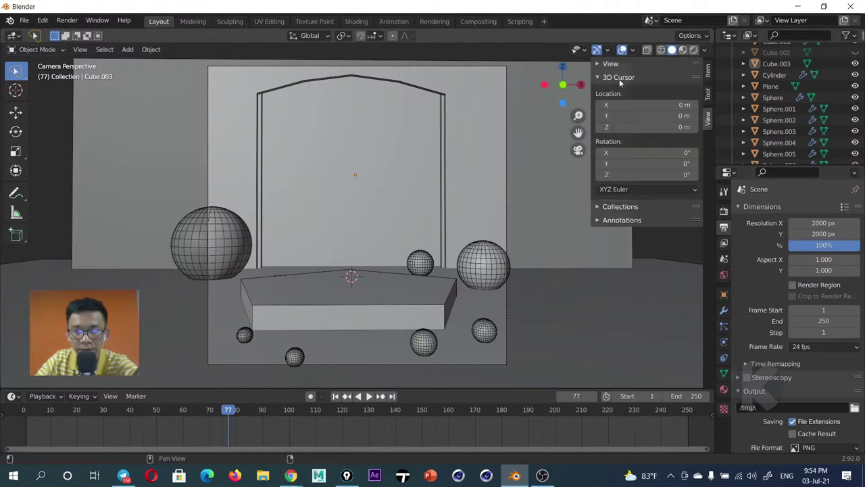
{"action": "left_click", "coordinate": [617, 210]}
{"action": "left_click", "coordinate": [547, 206]}
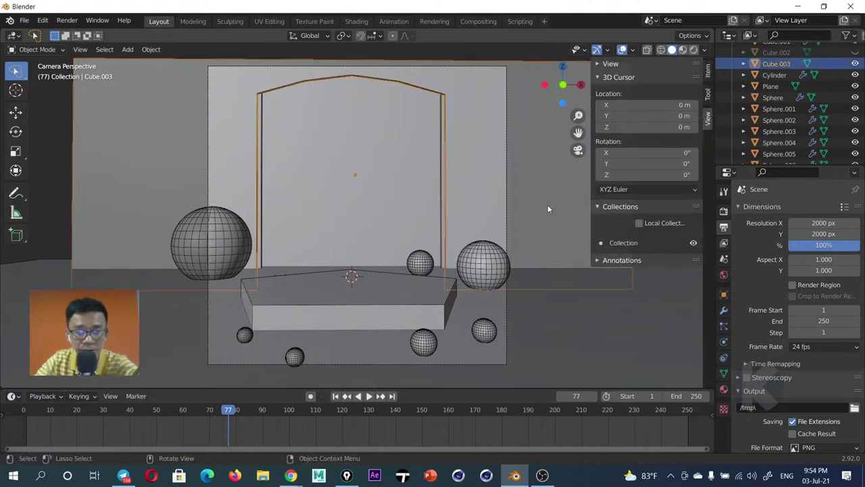
{"action": "key", "text": "n"}
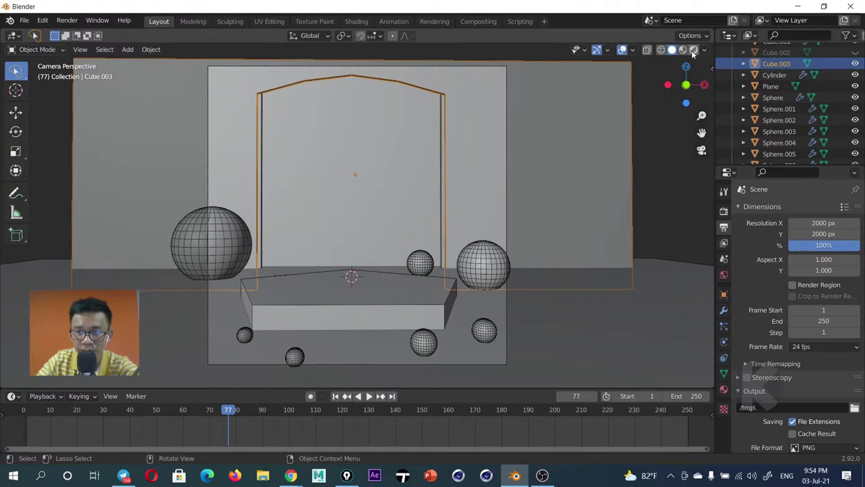
{"action": "left_click_drag", "start_coordinate": [175, 115], "coordinate": [541, 115]}
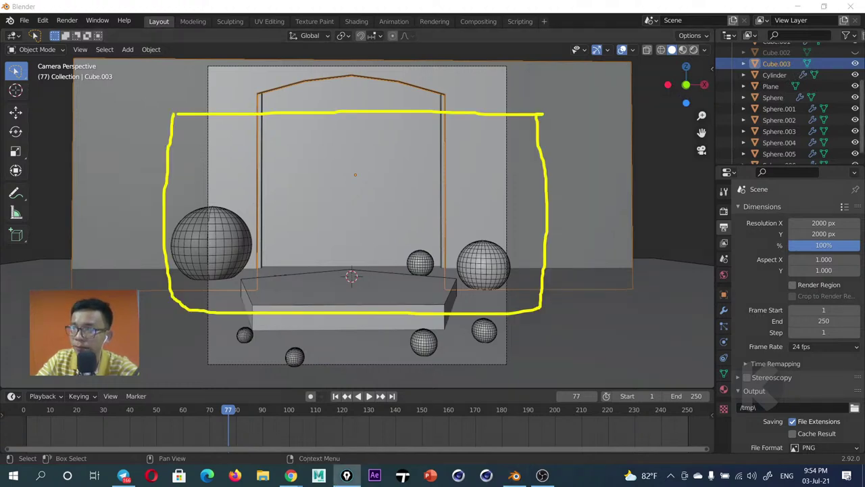
{"action": "key", "text": "Escape"}
{"action": "left_click_drag", "start_coordinate": [702, 49], "coordinate": [699, 45]}
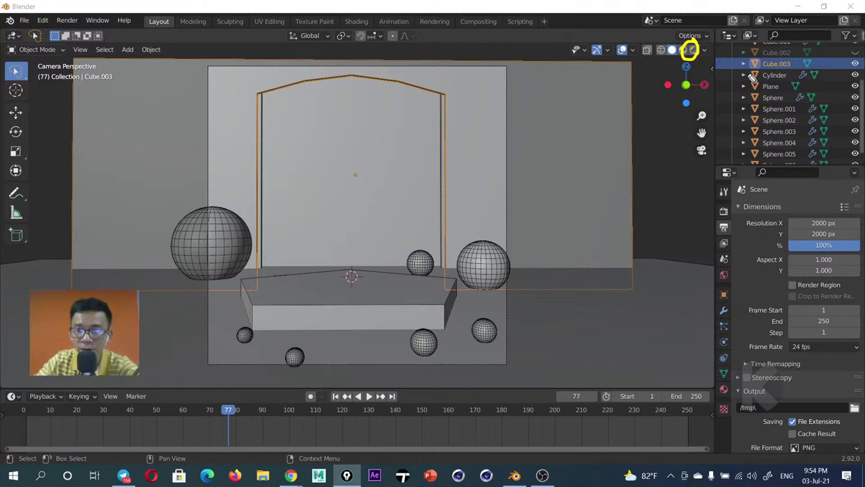
{"action": "left_click_drag", "start_coordinate": [673, 42], "coordinate": [672, 43]}
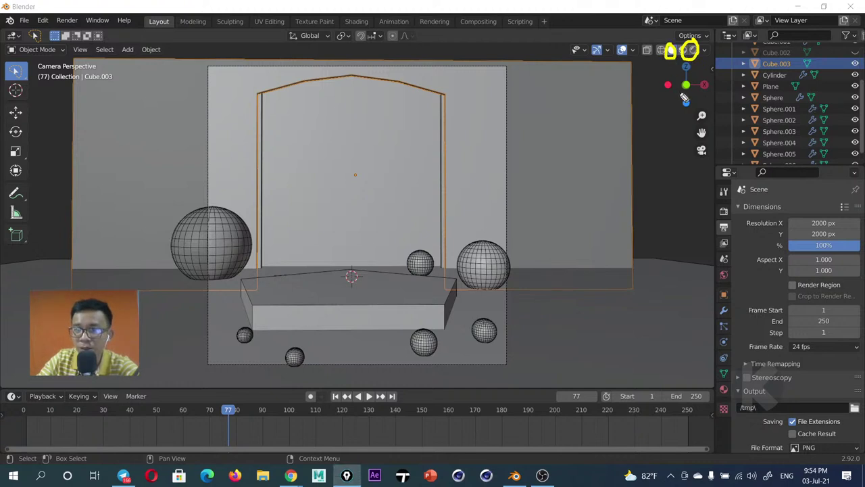
{"action": "key", "text": "Escape"}
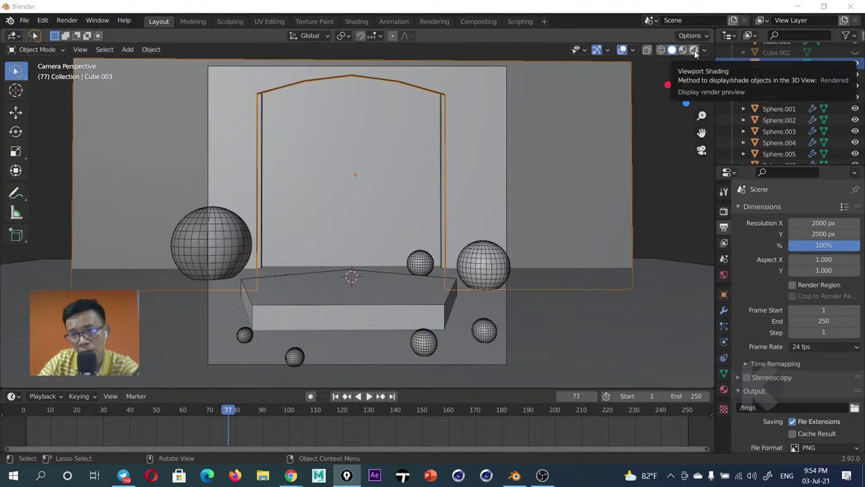
Switch the viewport to Rendered shading to preview the stage lighting
{"action": "left_click", "coordinate": [694, 52]}
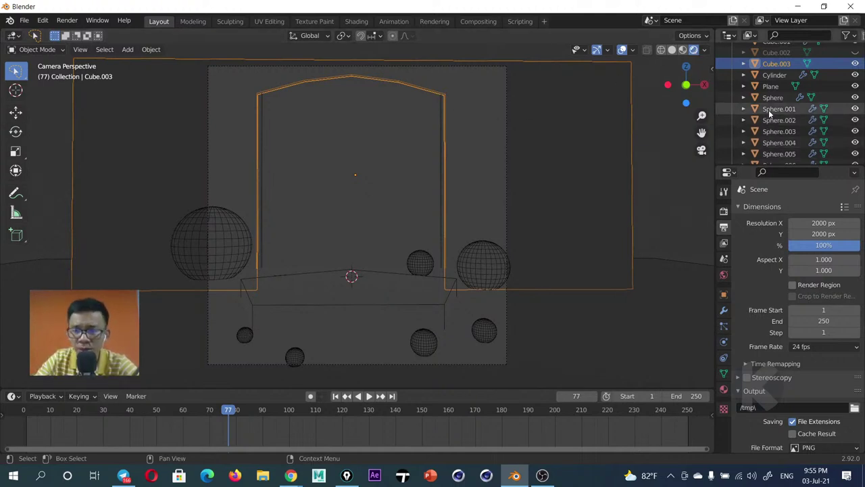
{"action": "scroll", "coordinate": [785, 161], "scroll_direction": "down", "scroll_amount": 1}
{"action": "scroll", "coordinate": [788, 162], "scroll_direction": "up", "scroll_amount": 3}
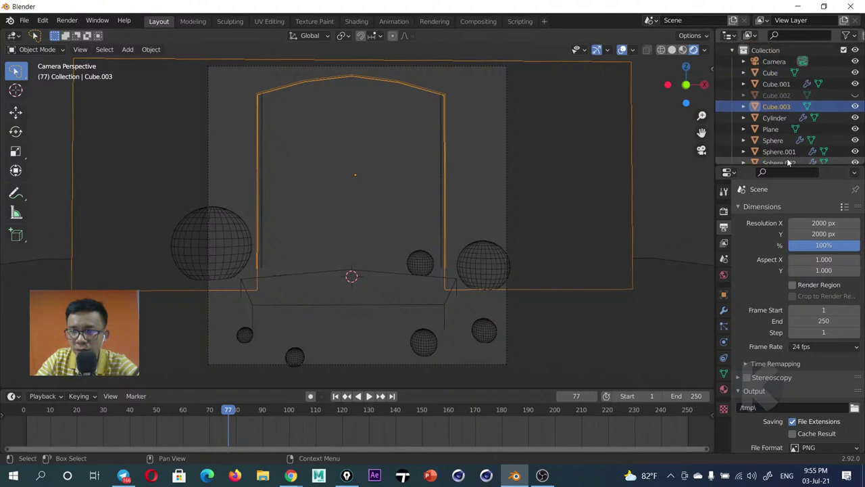
Hide Cube.002 from the viewport via the Outliner, then bring up the Add menu's Light choices
{"action": "left_click", "coordinate": [776, 95]}
{"action": "key", "text": "h"}
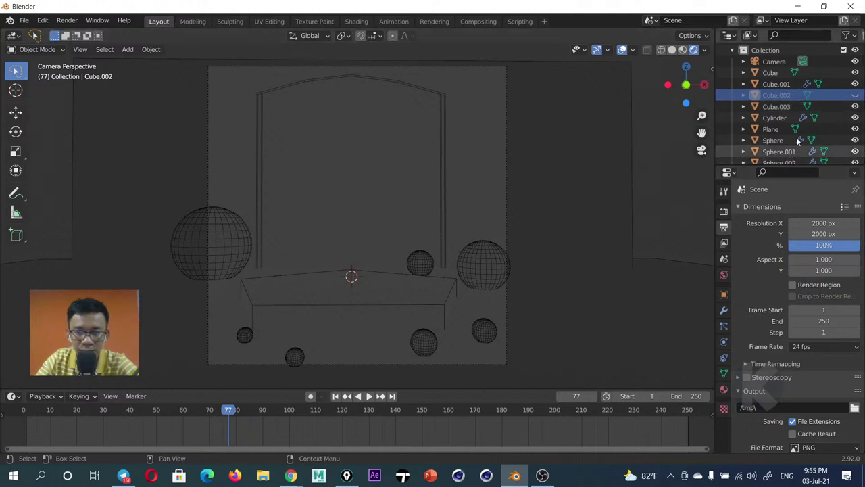
{"action": "left_click", "coordinate": [855, 95]}
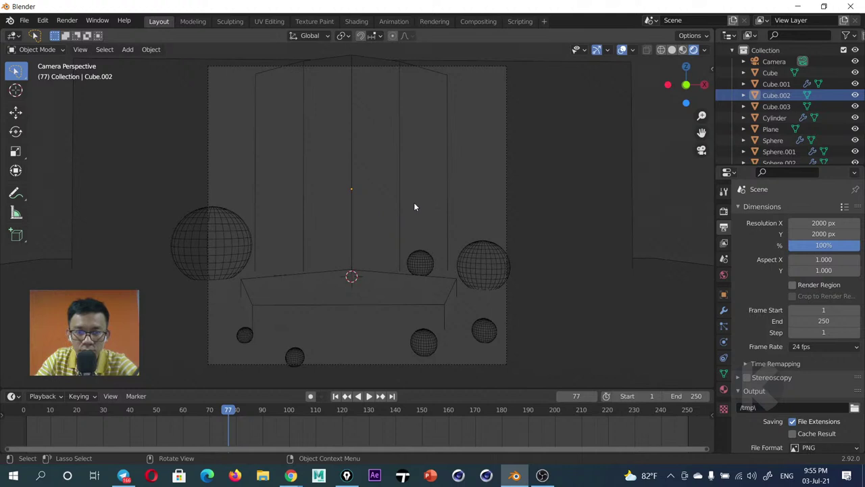
{"action": "left_click", "coordinate": [855, 95]}
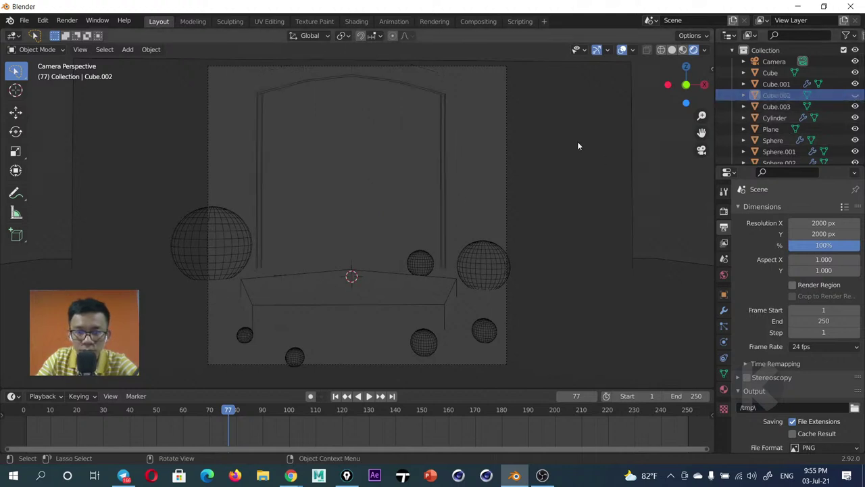
{"action": "key", "text": "shift+a"}
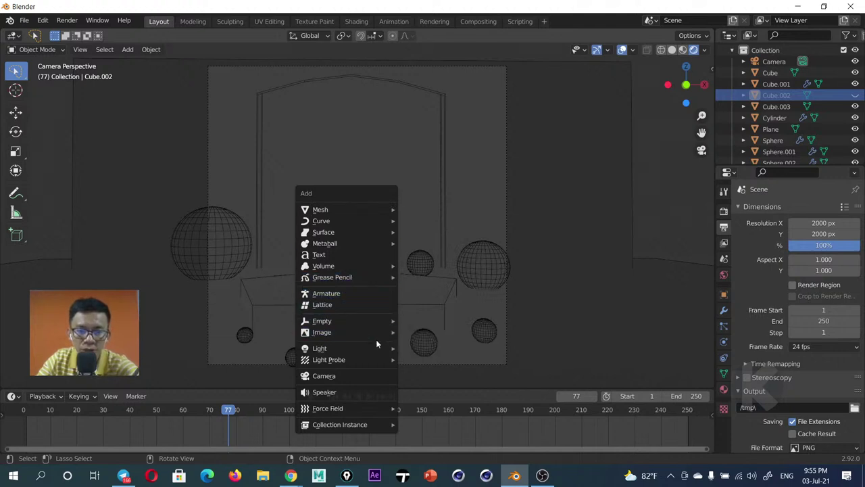
{"action": "mouse_move", "coordinate": [320, 348]}
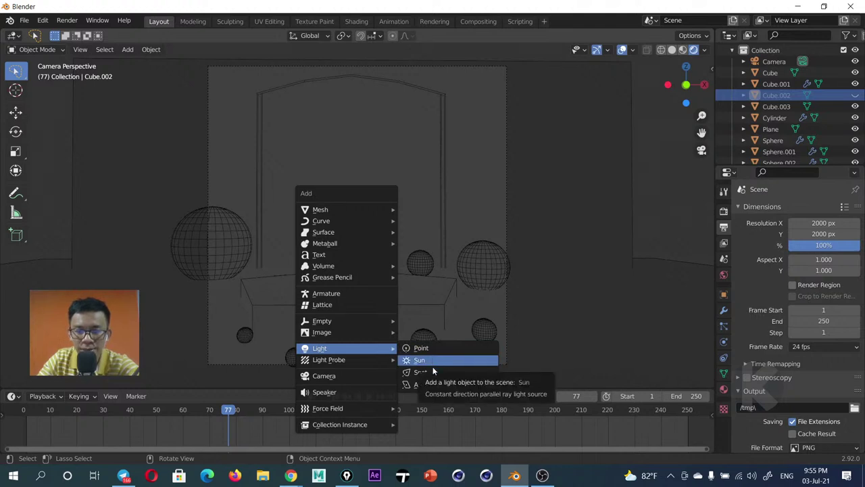
Add an Area light, raise it along Z, and scale it up twice
{"action": "left_click", "coordinate": [434, 383]}
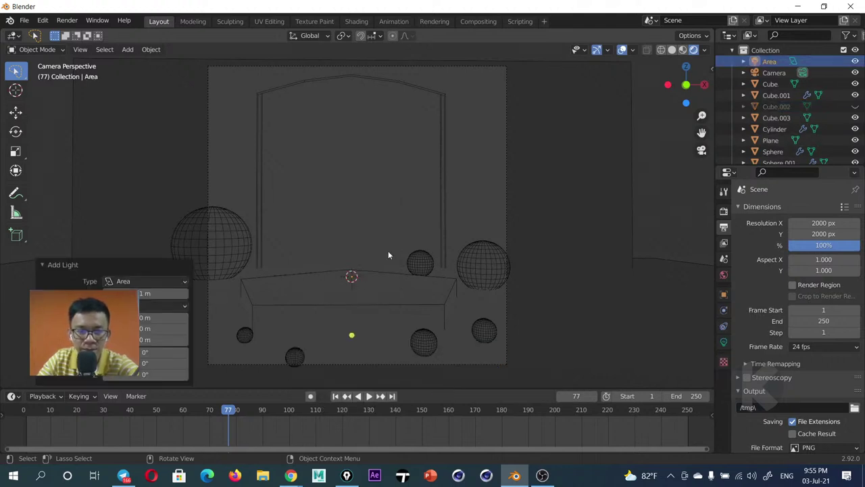
{"action": "key", "text": "g"}
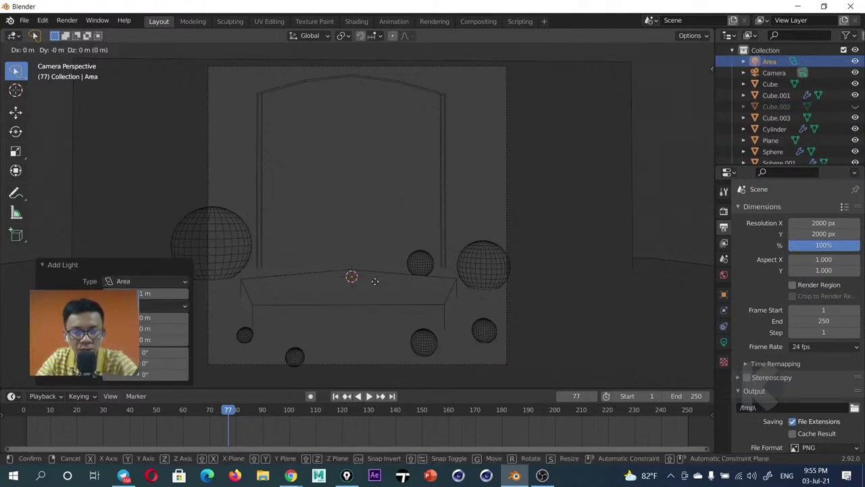
{"action": "key", "text": "z"}
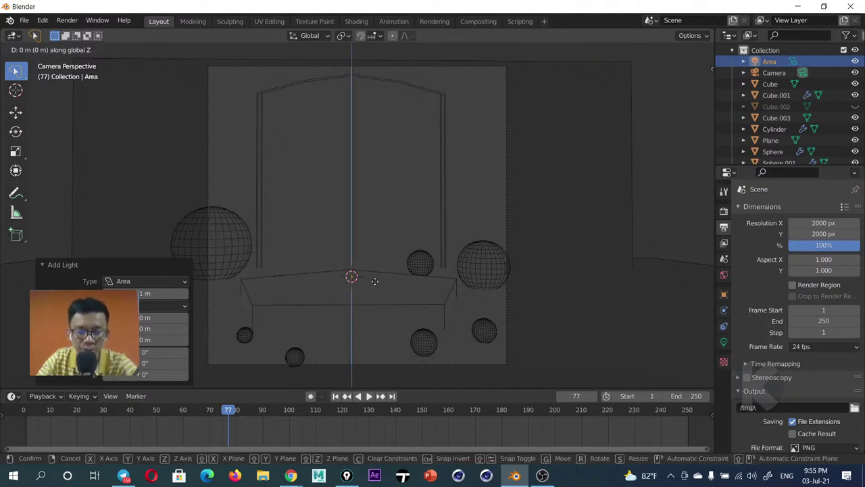
{"action": "left_click", "coordinate": [377, 167]}
{"action": "key", "text": "s"}
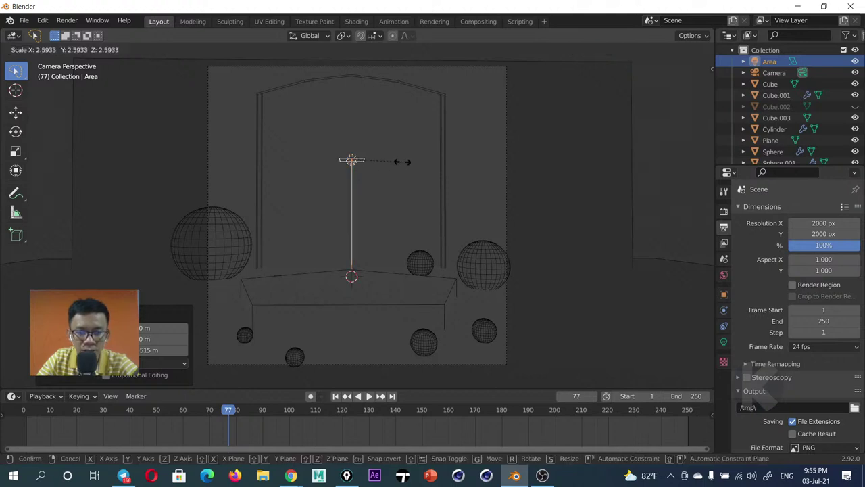
{"action": "left_click", "coordinate": [662, 153]}
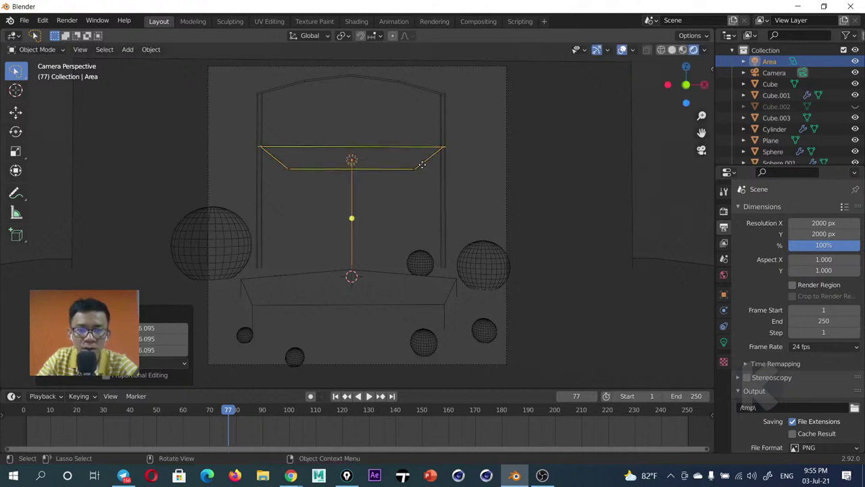
{"action": "mouse_move", "coordinate": [427, 158]}
{"action": "middle_mouse_down"}
{"action": "mouse_move", "coordinate": [281, 176]}
{"action": "mouse_move", "coordinate": [415, 171]}
{"action": "middle_mouse_up"}
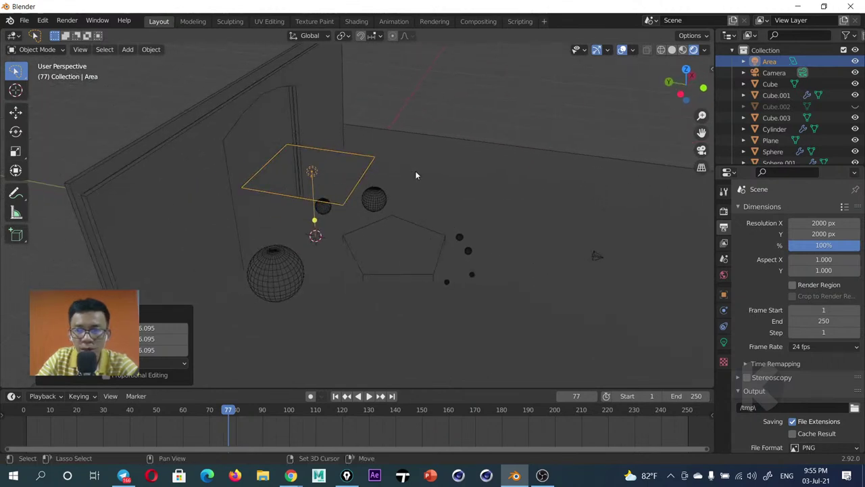
{"action": "left_click", "coordinate": [704, 50]}
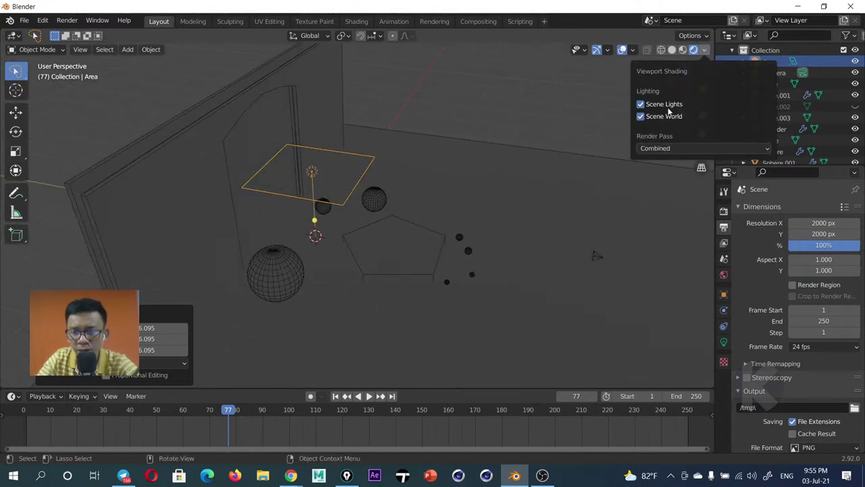
{"action": "key", "text": "s"}
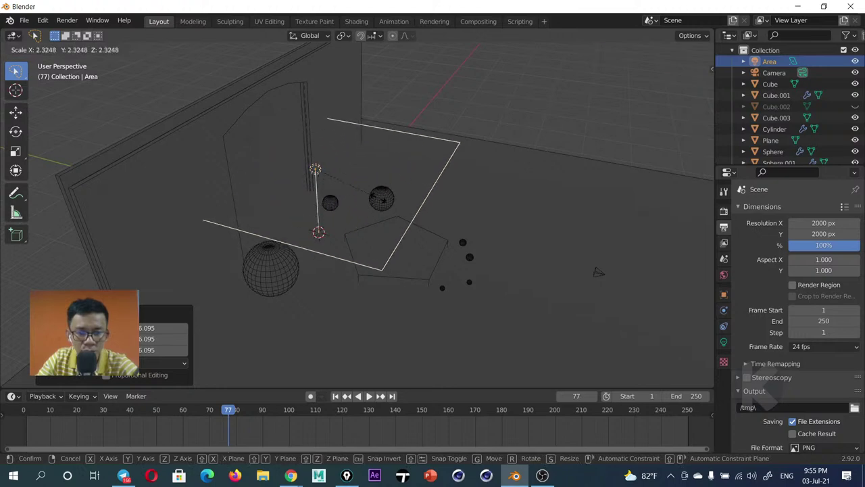
{"action": "left_click", "coordinate": [361, 200]}
{"action": "middle_click_drag", "start_coordinate": [362, 199], "coordinate": [361, 199]}
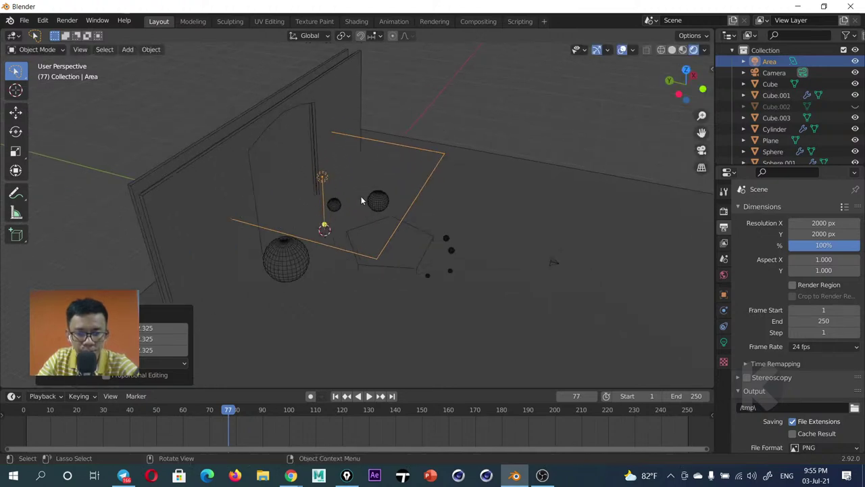
Reposition the area light, lift it higher above the stage along Z, and view through the camera
{"action": "key", "text": "g"}
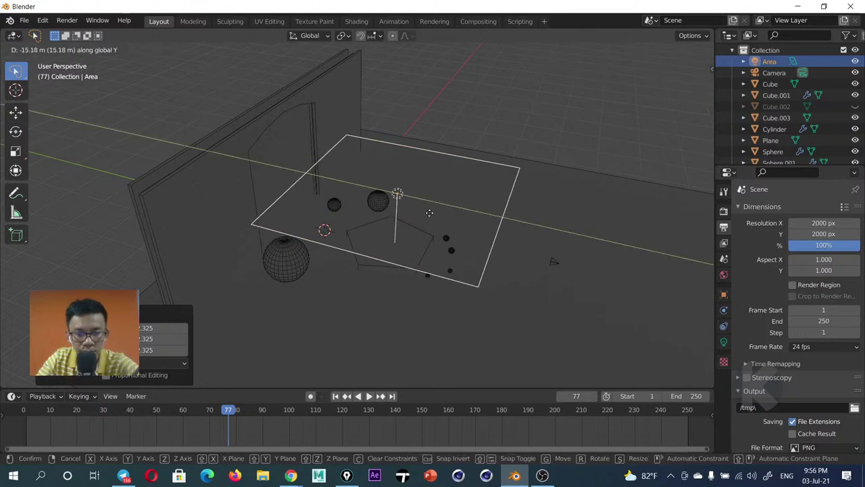
{"action": "left_click", "coordinate": [408, 237]}
{"action": "key", "text": "g"}
{"action": "key", "text": "z"}
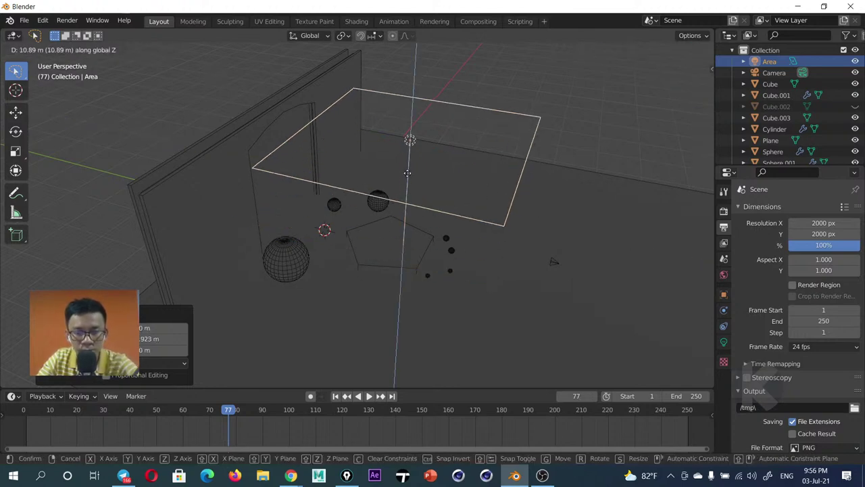
{"action": "left_click", "coordinate": [406, 156]}
{"action": "mouse_move", "coordinate": [406, 157]}
{"action": "middle_mouse_down"}
{"action": "mouse_move", "coordinate": [382, 187]}
{"action": "mouse_move", "coordinate": [354, 182]}
{"action": "middle_mouse_up"}
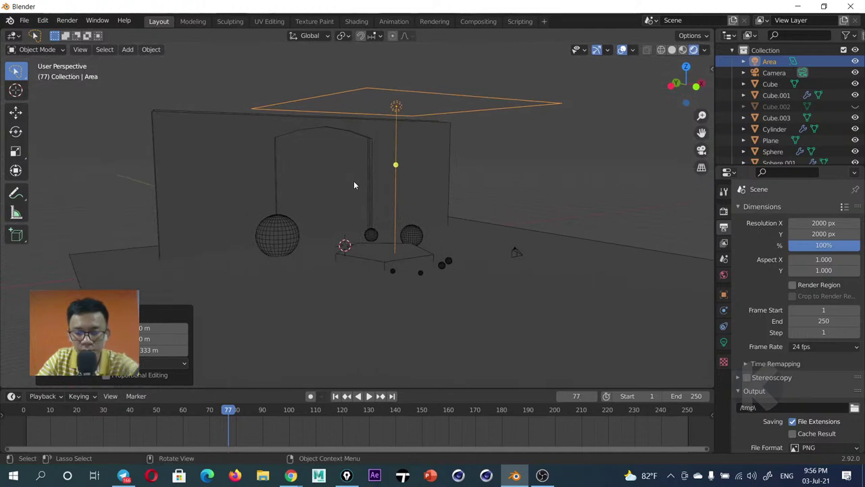
{"action": "key", "text": "KP_0"}
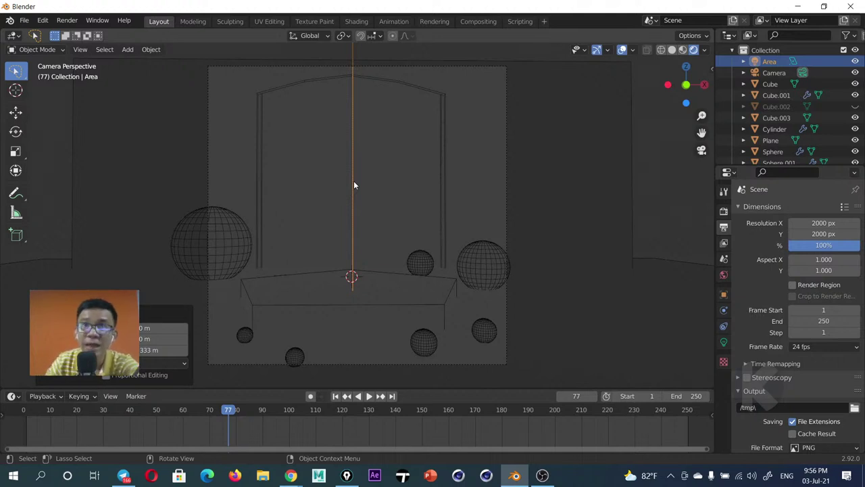
Switch the render engine to Cycles and turn off the Wireframe viewport overlay
{"action": "left_click", "coordinate": [724, 211]}
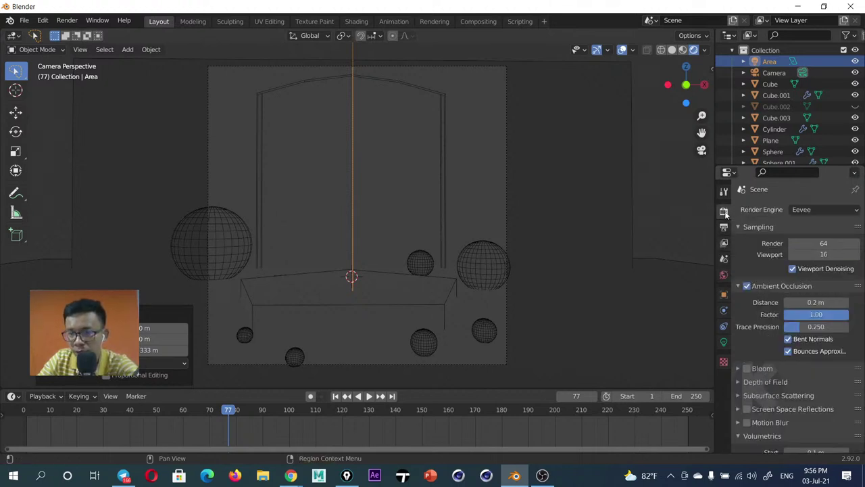
{"action": "left_click", "coordinate": [814, 209]}
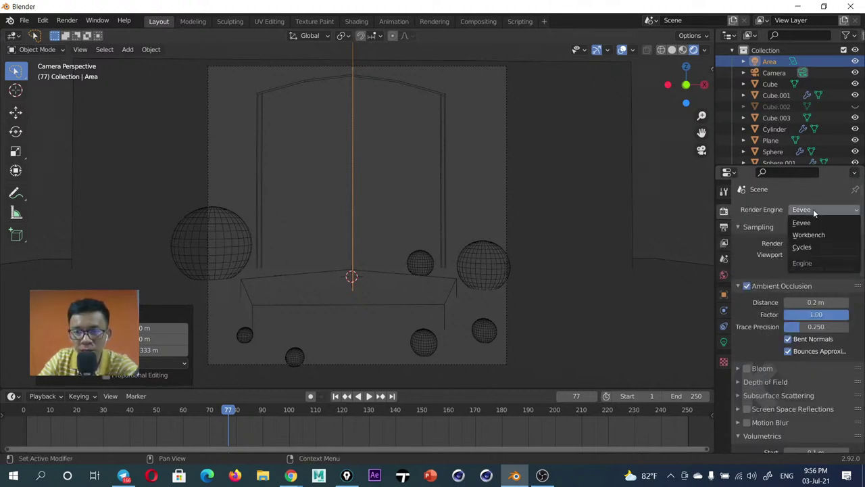
{"action": "left_click", "coordinate": [807, 247]}
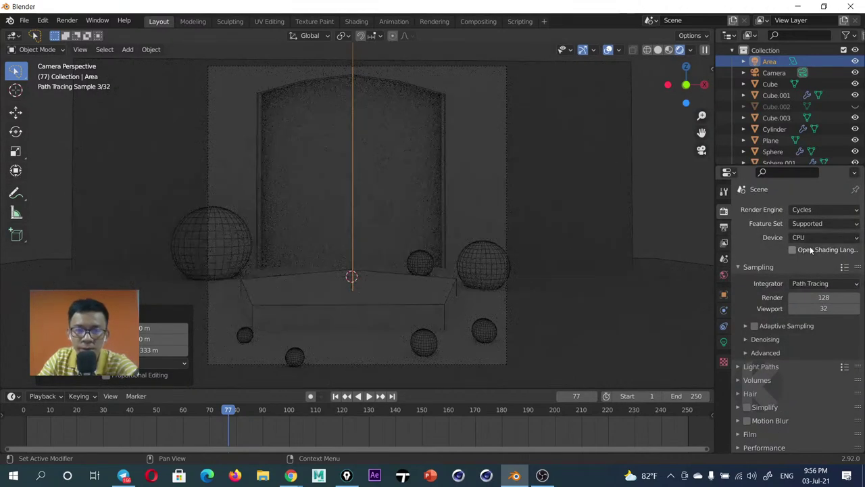
{"action": "left_click", "coordinate": [618, 50]}
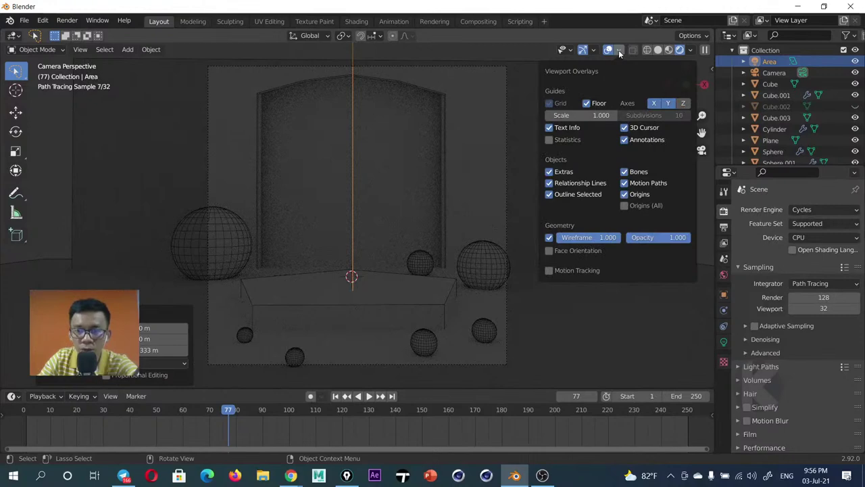
{"action": "left_click", "coordinate": [549, 238]}
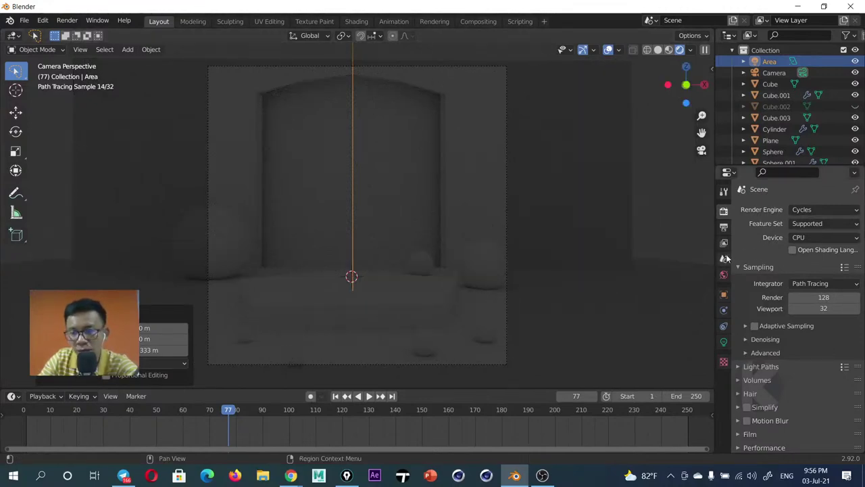
Drag the Area light's Power to 76.8 W, reset a trial pink tint back to white, and reselect the light
{"action": "left_click", "coordinate": [723, 342]}
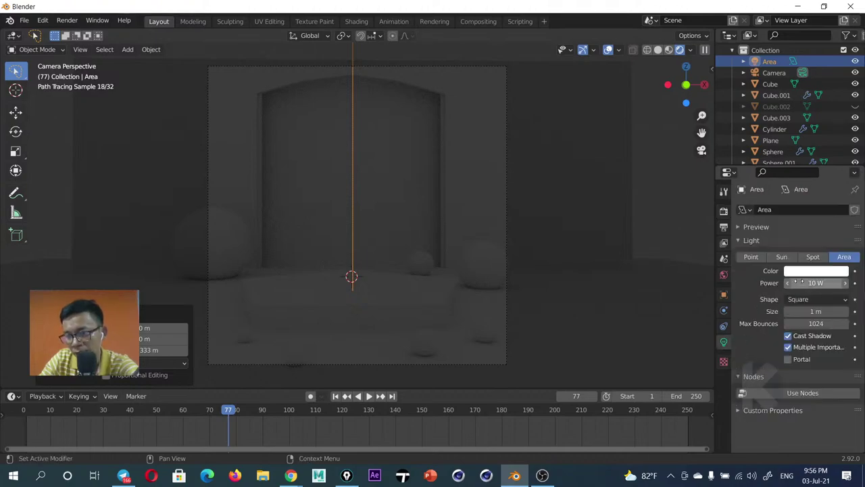
{"action": "mouse_move", "coordinate": [805, 283]}
{"action": "left_mouse_down"}
{"action": "mouse_move", "coordinate": [791, 283]}
{"action": "mouse_move", "coordinate": [796, 274]}
{"action": "left_mouse_up"}
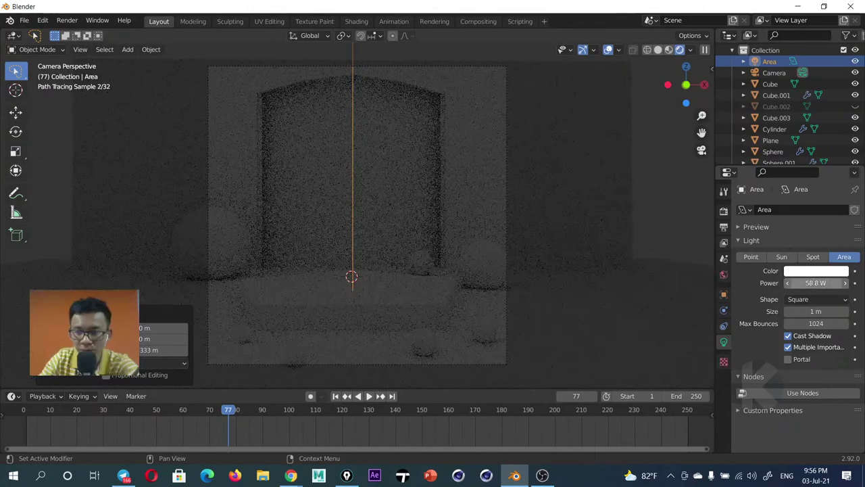
{"action": "left_click", "coordinate": [797, 272]}
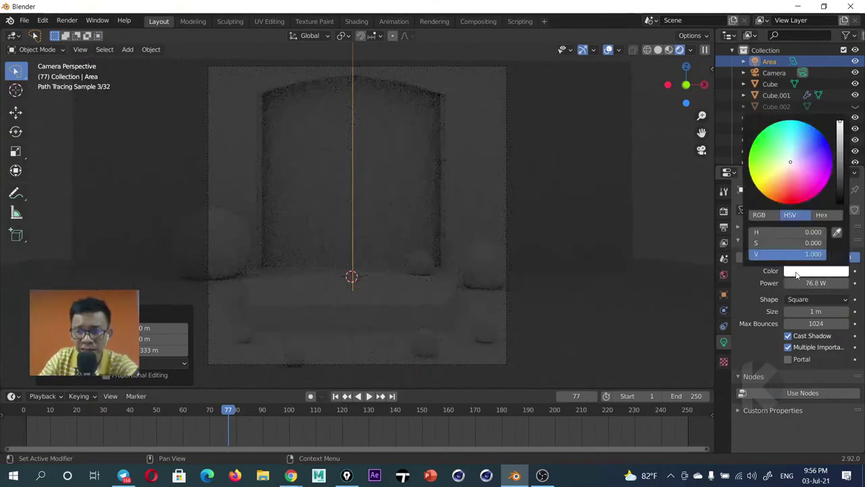
{"action": "mouse_move", "coordinate": [787, 197]}
{"action": "left_mouse_down"}
{"action": "mouse_move", "coordinate": [794, 172]}
{"action": "mouse_move", "coordinate": [804, 170]}
{"action": "left_mouse_up"}
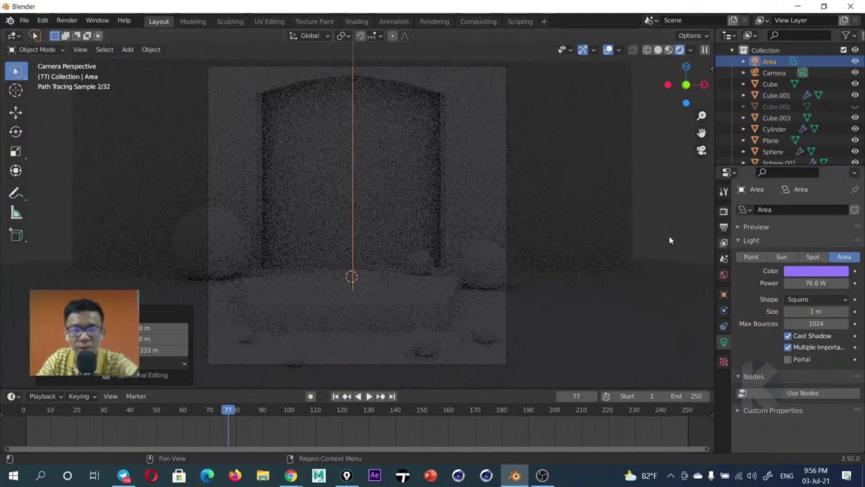
{"action": "key", "text": "BackSpace"}
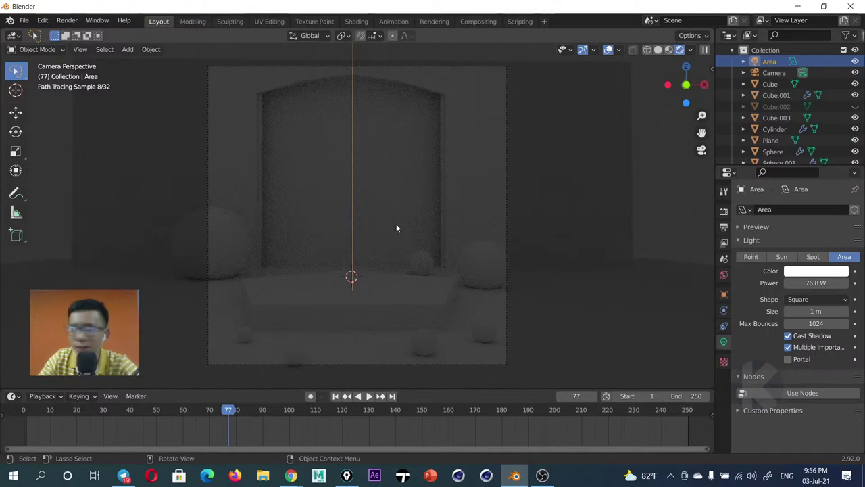
{"action": "scroll", "coordinate": [396, 227], "scroll_direction": "down", "scroll_amount": 3}
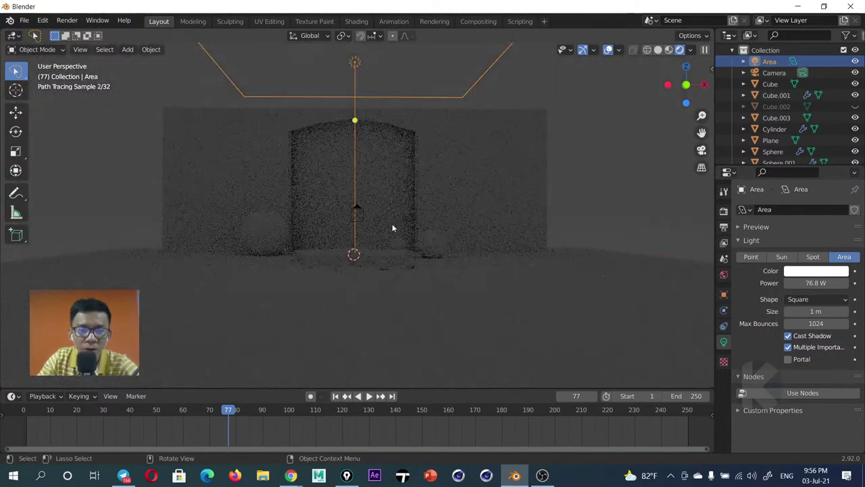
{"action": "mouse_move", "coordinate": [392, 228]}
{"action": "middle_mouse_down"}
{"action": "mouse_move", "coordinate": [382, 217]}
{"action": "mouse_move", "coordinate": [389, 213]}
{"action": "middle_mouse_up"}
{"action": "left_click", "coordinate": [384, 106]}
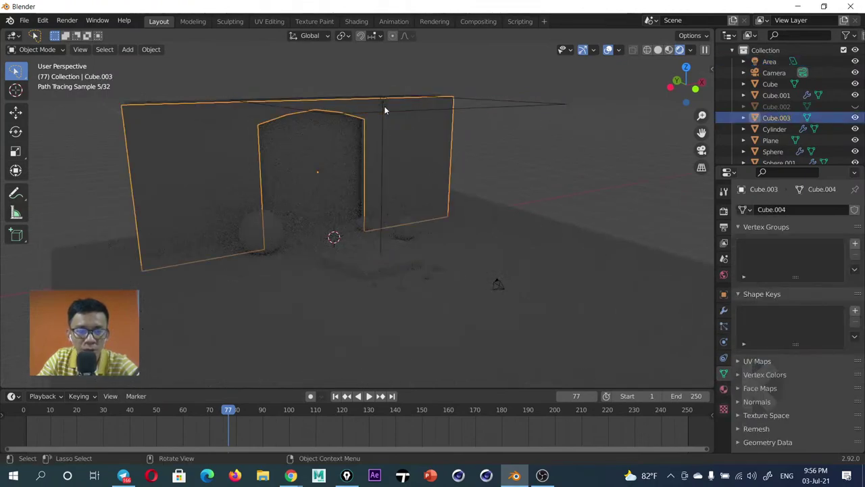
{"action": "left_click", "coordinate": [498, 106]}
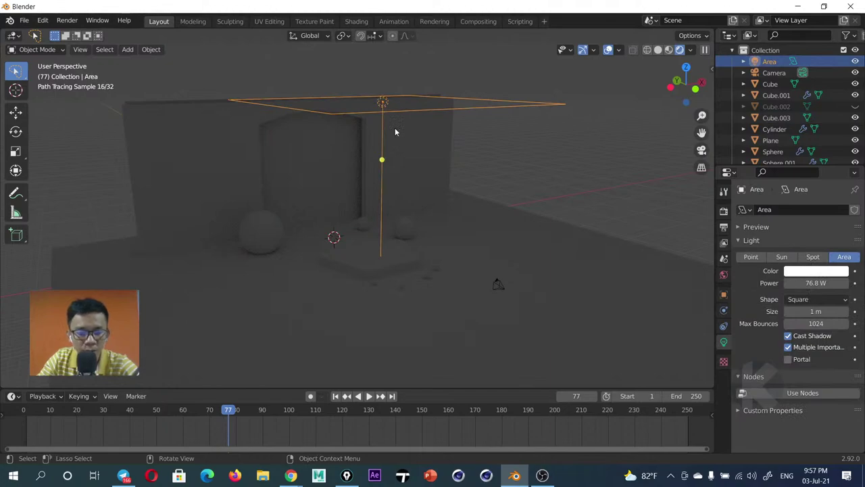
Duplicate the area light, lower the copy along Z, and rotate it 90° about Y
{"action": "key", "text": "shift+d"}
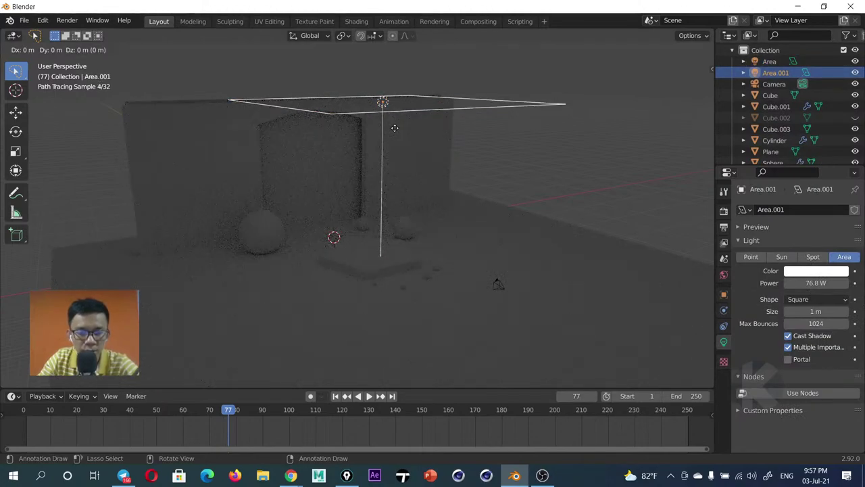
{"action": "key", "text": "z"}
{"action": "left_click", "coordinate": [399, 186]}
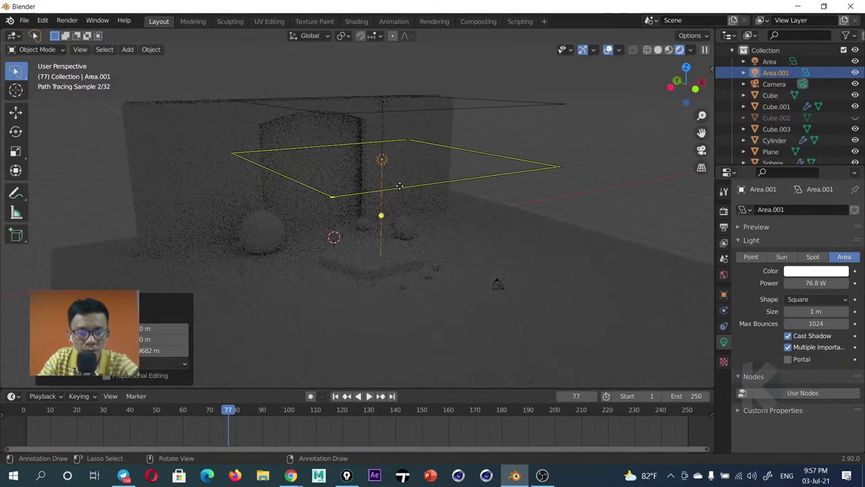
{"action": "key", "text": "r"}
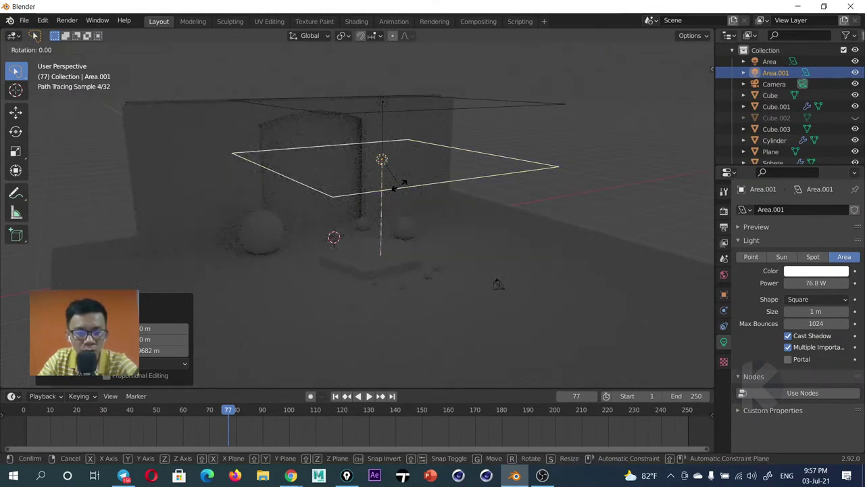
{"action": "key", "text": "y"}
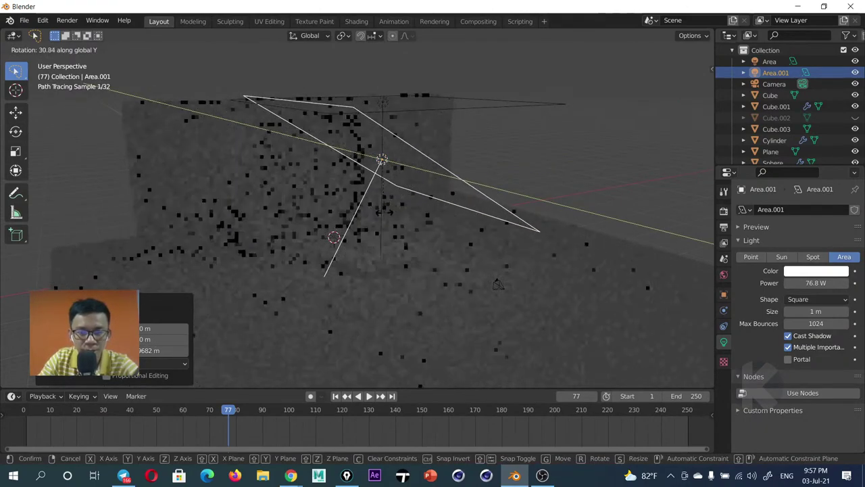
{"action": "left_click", "coordinate": [373, 239]}
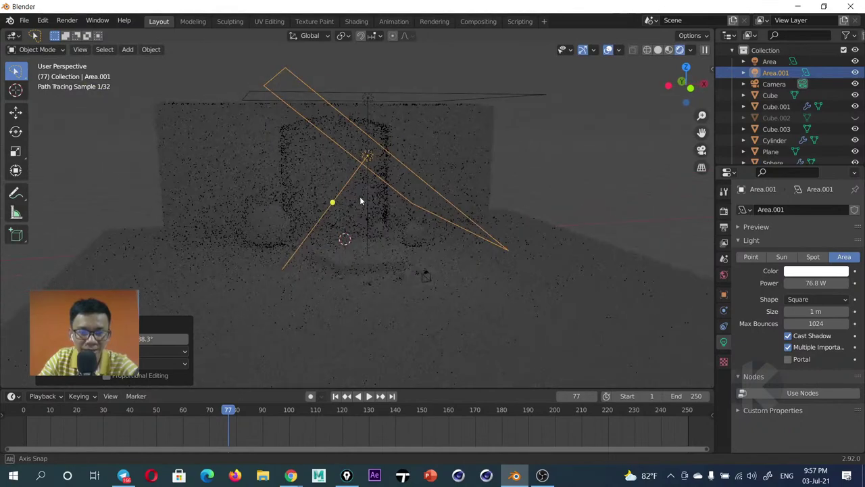
{"action": "left_click", "coordinate": [155, 338]}
{"action": "type", "text": "90"}
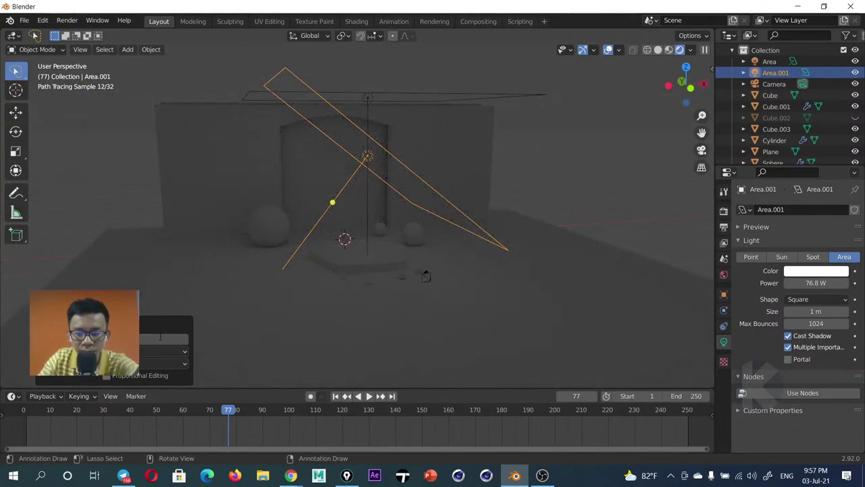
{"action": "key", "text": "Return"}
Move the copied light left along X, shrink it to about half size, and lower it beside the stage
{"action": "middle_click_drag", "start_coordinate": [457, 236], "coordinate": [394, 208]}
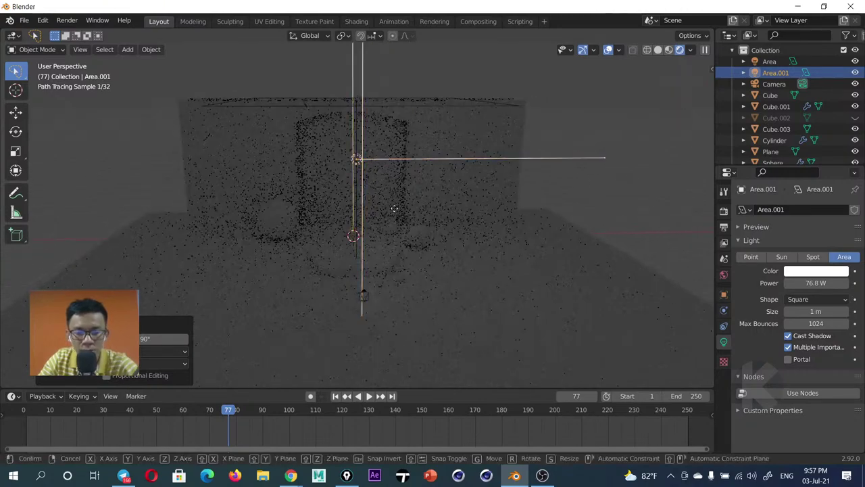
{"action": "key", "text": "g"}
{"action": "key", "text": "x"}
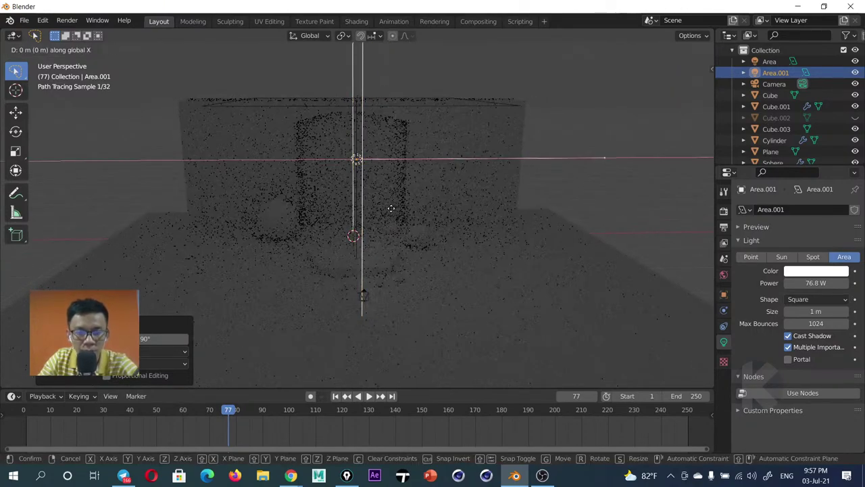
{"action": "left_click", "coordinate": [296, 217]}
{"action": "key", "text": "s"}
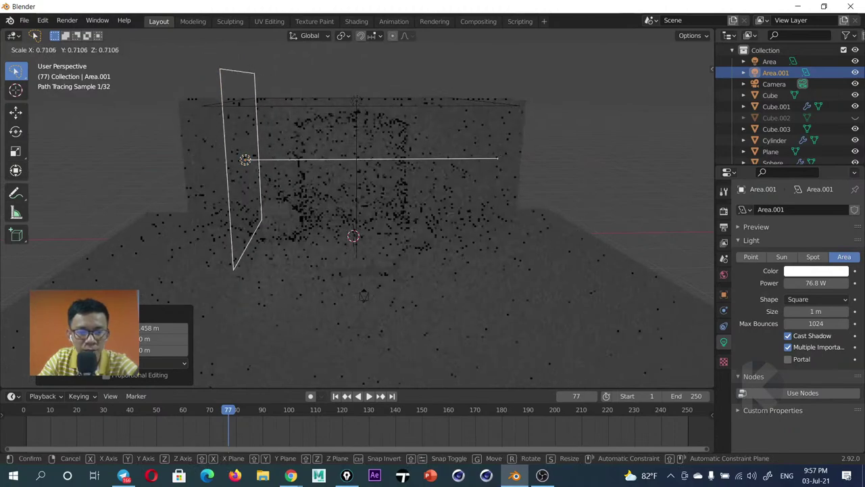
{"action": "left_click", "coordinate": [275, 193]}
{"action": "mouse_move", "coordinate": [275, 193]}
{"action": "middle_mouse_down"}
{"action": "mouse_move", "coordinate": [220, 190]}
{"action": "mouse_move", "coordinate": [241, 196]}
{"action": "middle_mouse_up"}
{"action": "key", "text": "g"}
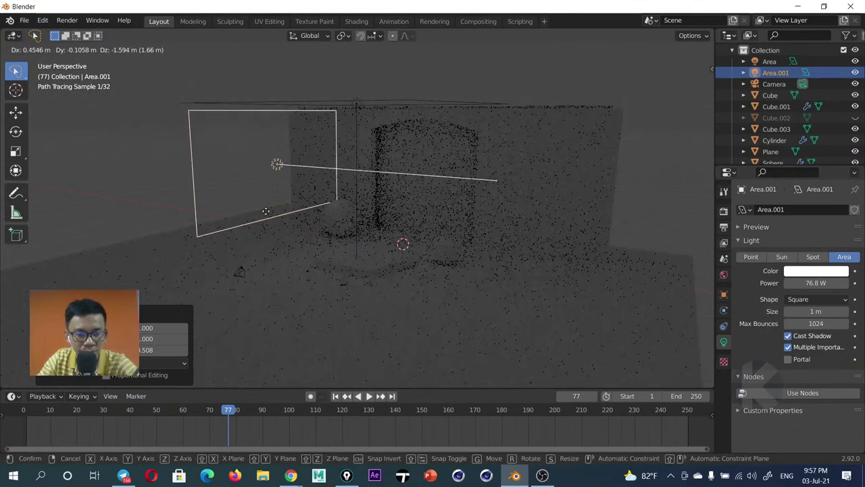
{"action": "left_click", "coordinate": [267, 230]}
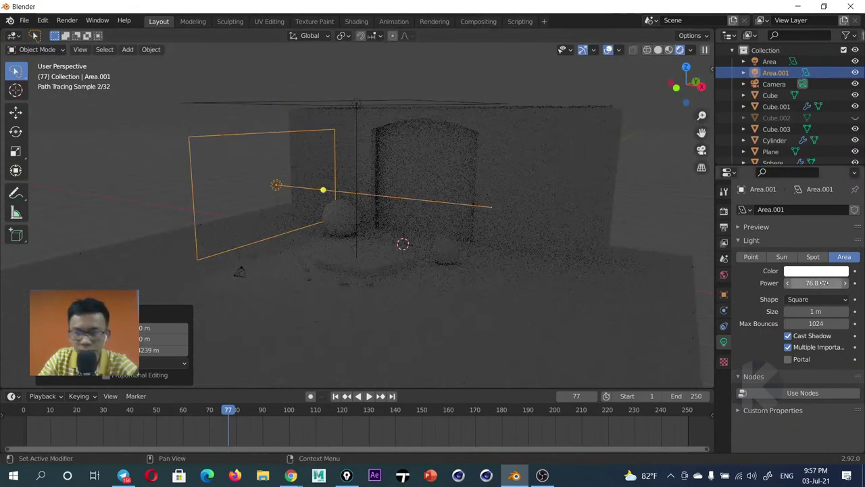
Set the side light Area.001 to 500 W, shift it along X, then raise it to 1000 W
{"action": "left_click", "coordinate": [822, 283]}
{"action": "type", "text": "130"}
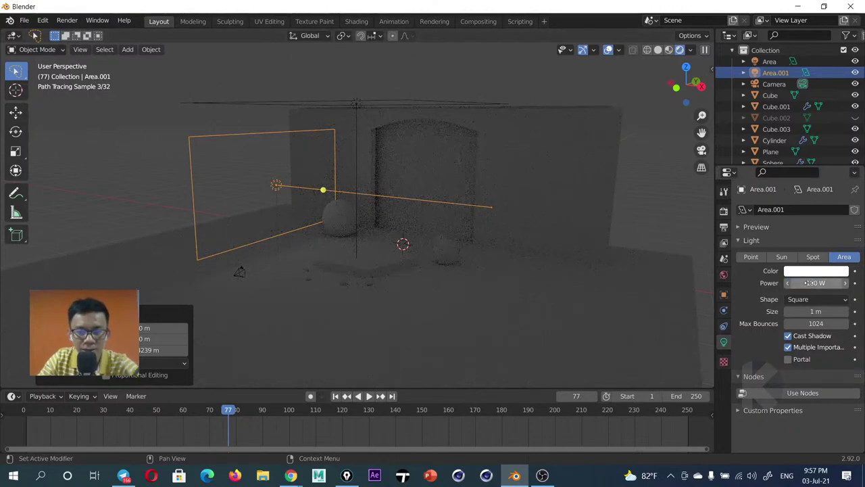
{"action": "type", "text": "W"}
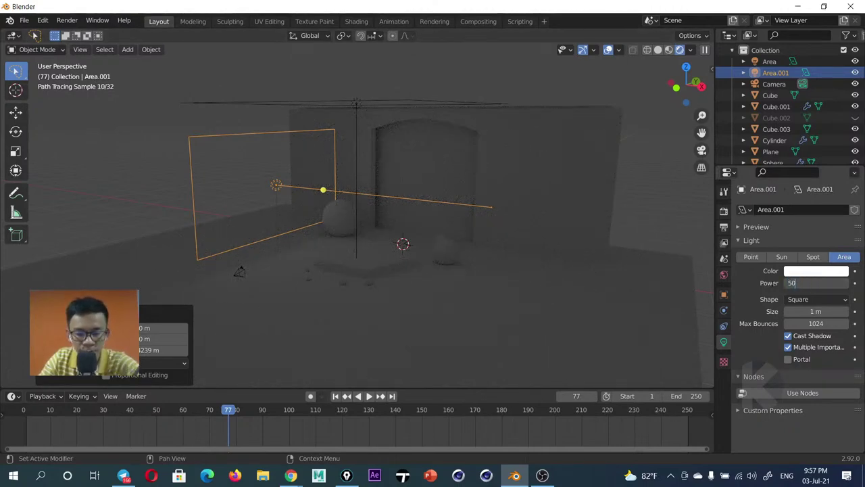
{"action": "type", "text": "0"}
{"action": "key", "text": "Return"}
{"action": "middle_click_drag", "start_coordinate": [357, 248], "coordinate": [298, 232]}
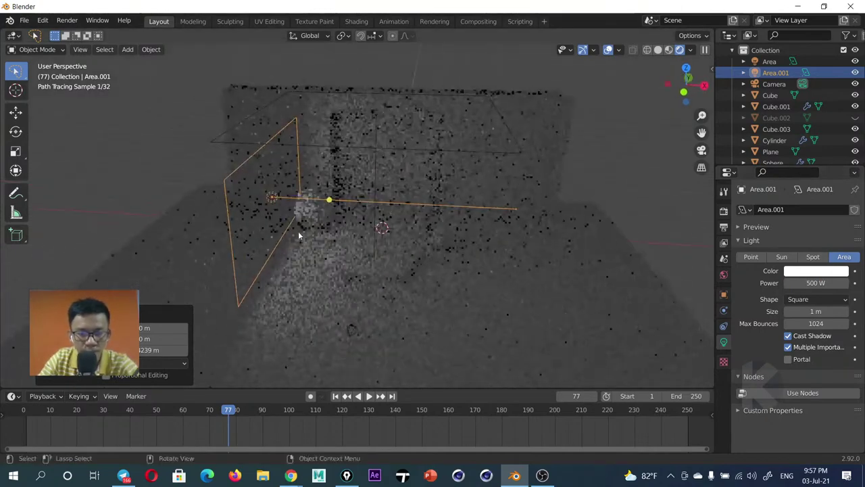
{"action": "key", "text": "g"}
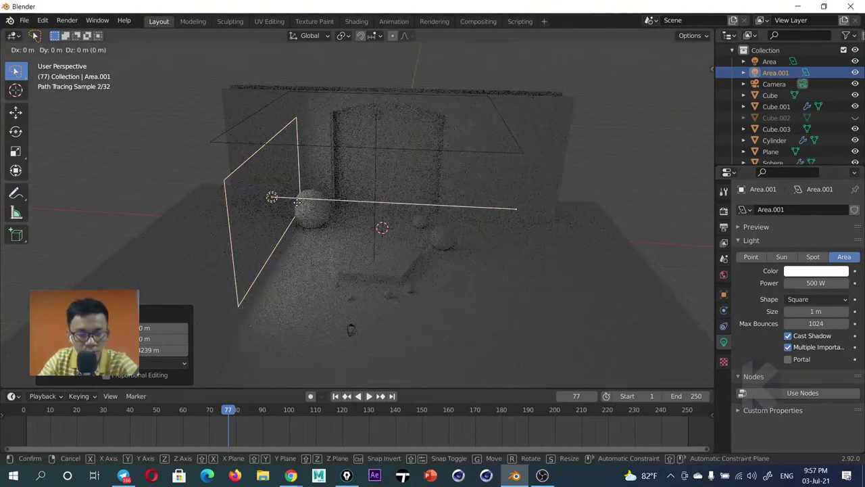
{"action": "key", "text": "x"}
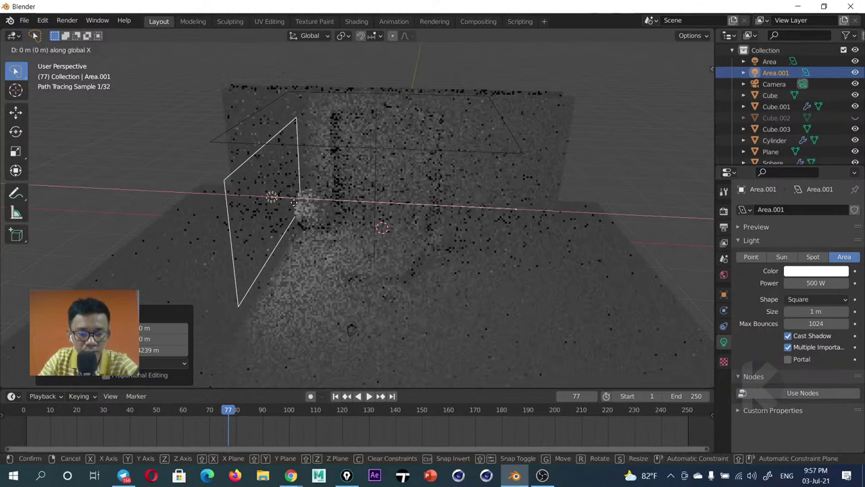
{"action": "left_click", "coordinate": [253, 206]}
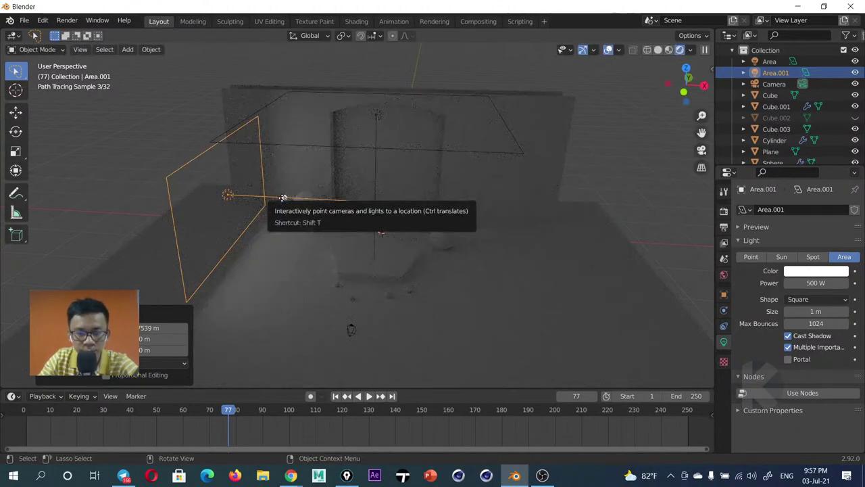
{"action": "left_click", "coordinate": [816, 283]}
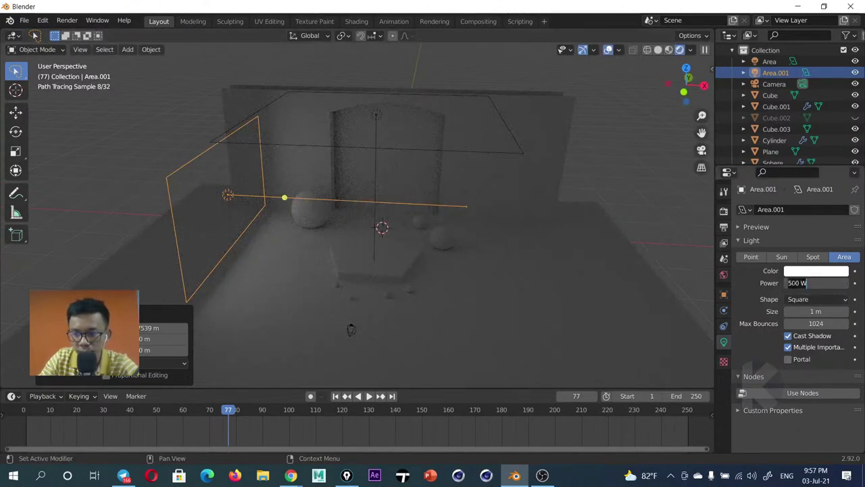
{"action": "key", "text": "Return"}
{"action": "key", "text": "BackSpace"}
{"action": "type", "text": "10"}
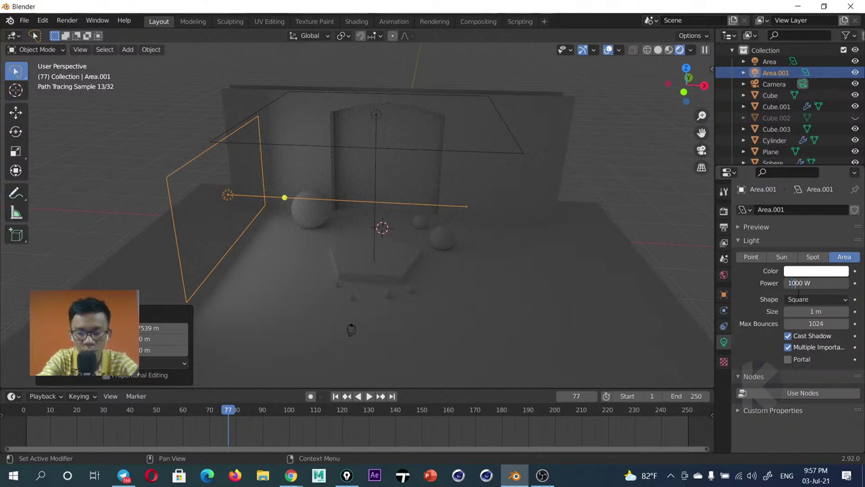
{"action": "key", "text": "Return"}
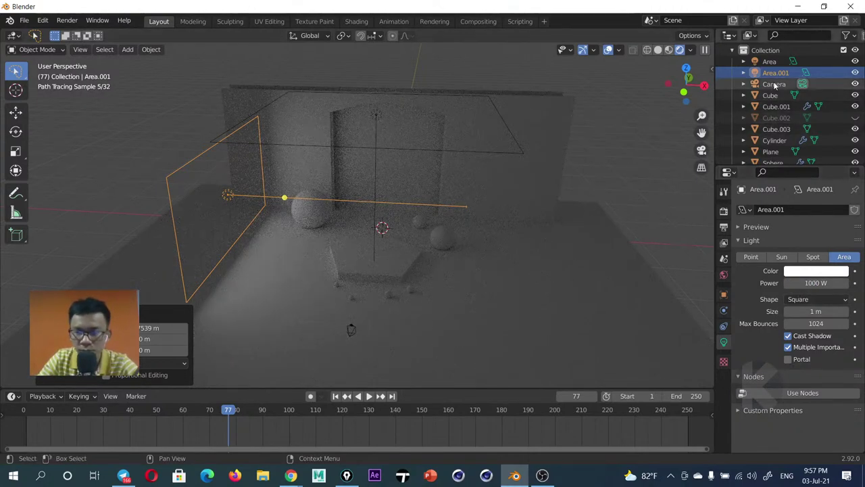
Select the overhead Area light, set its Power to 2000 W, then reselect the side light
{"action": "left_click", "coordinate": [769, 62]}
{"action": "left_click", "coordinate": [816, 283]}
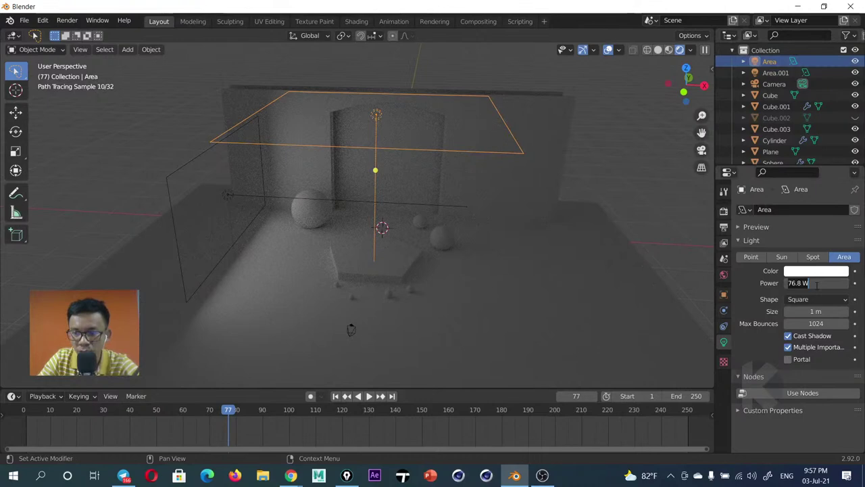
{"action": "type", "text": "200"}
{"action": "key", "text": "Return"}
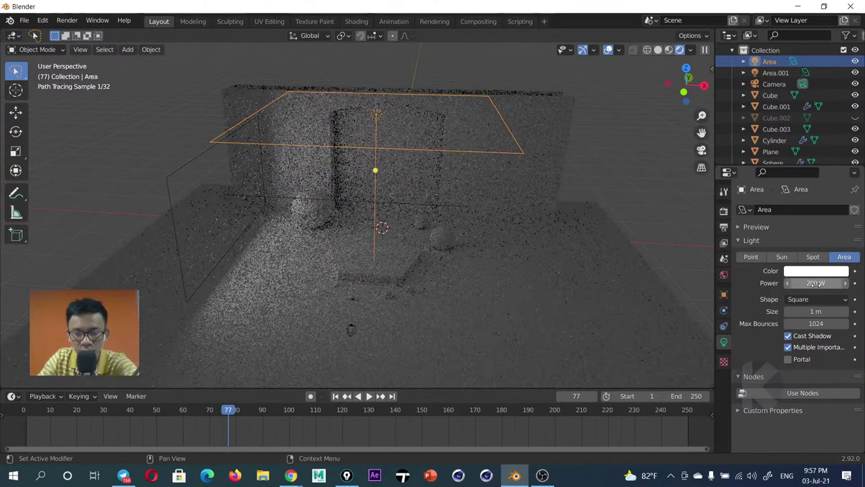
{"action": "left_click", "coordinate": [816, 283]}
{"action": "type", "text": "2"}
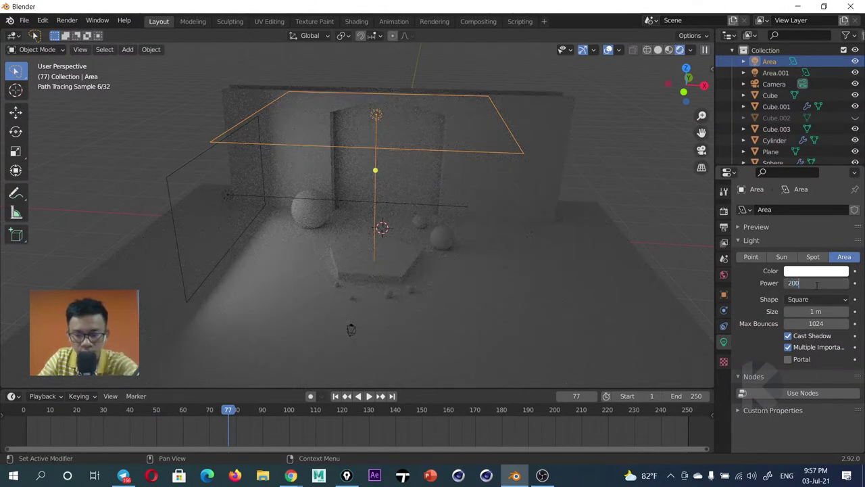
{"action": "key", "text": "Return"}
{"action": "middle_click_drag", "start_coordinate": [376, 225], "coordinate": [383, 223]}
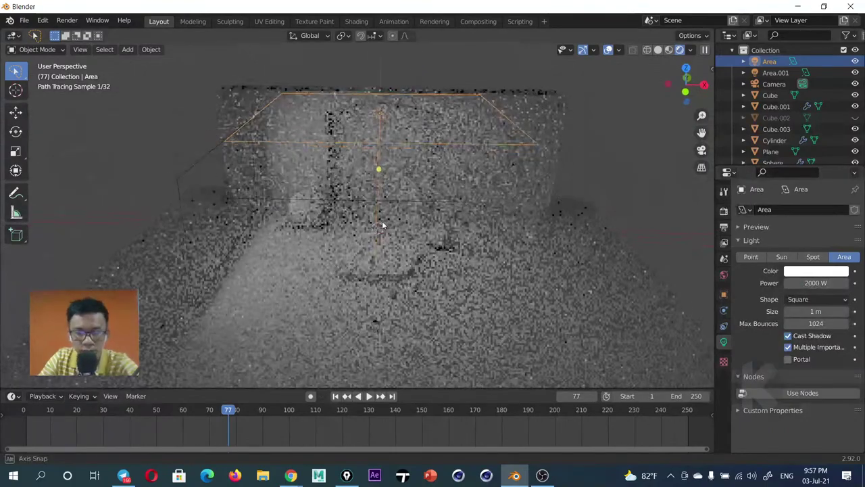
{"action": "left_click", "coordinate": [227, 200]}
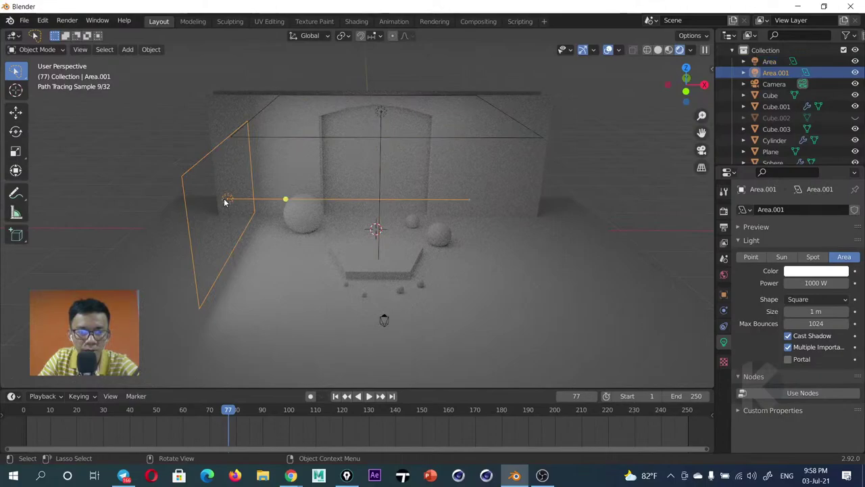
Duplicate the side light to the stage's right as Area.002, turn it 180° around Z, and view through the camera
{"action": "key", "text": "shift+d"}
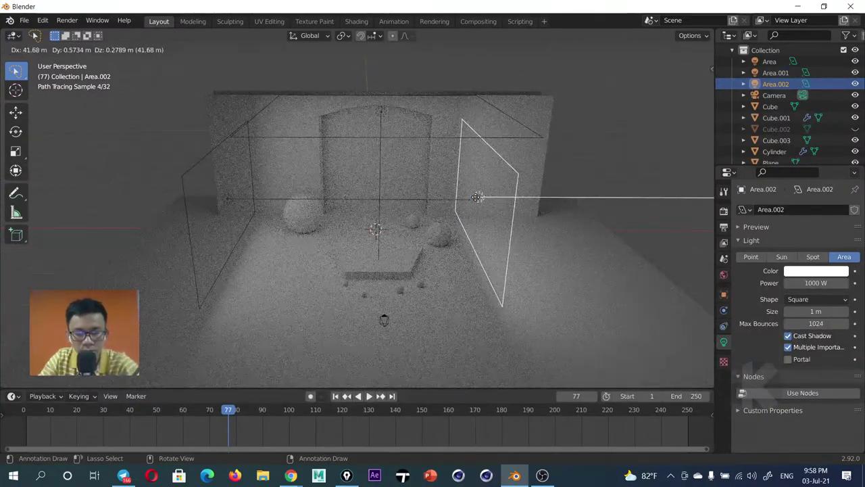
{"action": "left_click", "coordinate": [500, 197]}
{"action": "key", "text": "r"}
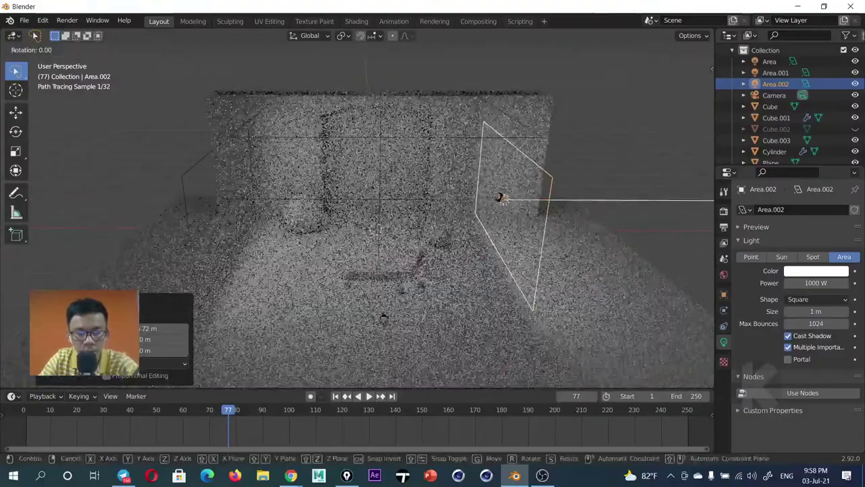
{"action": "key", "text": "z"}
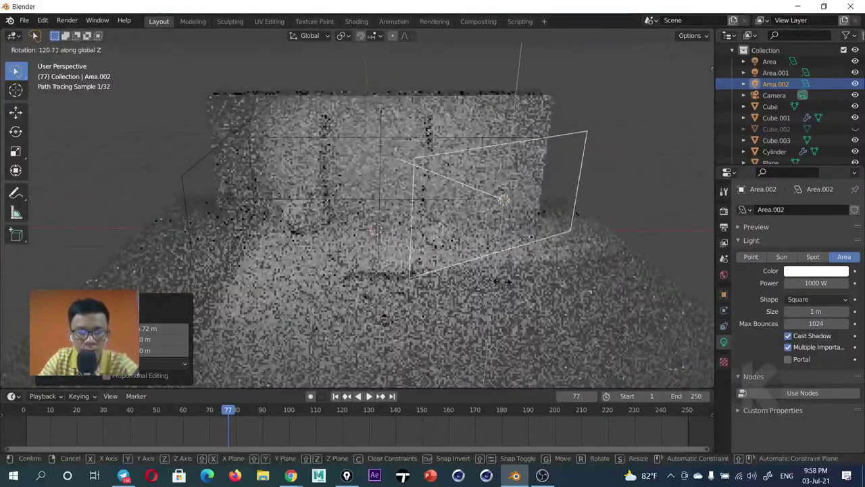
{"action": "type", "text": "1"}
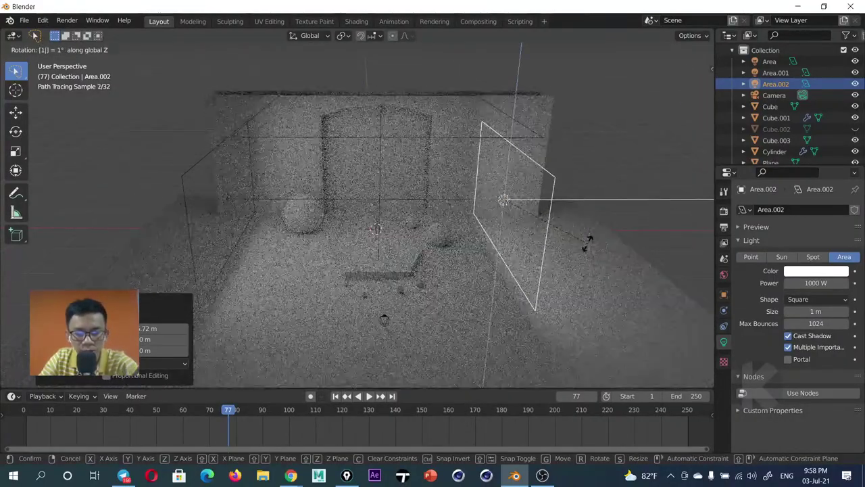
{"action": "type", "text": "80"}
{"action": "key", "text": "Return"}
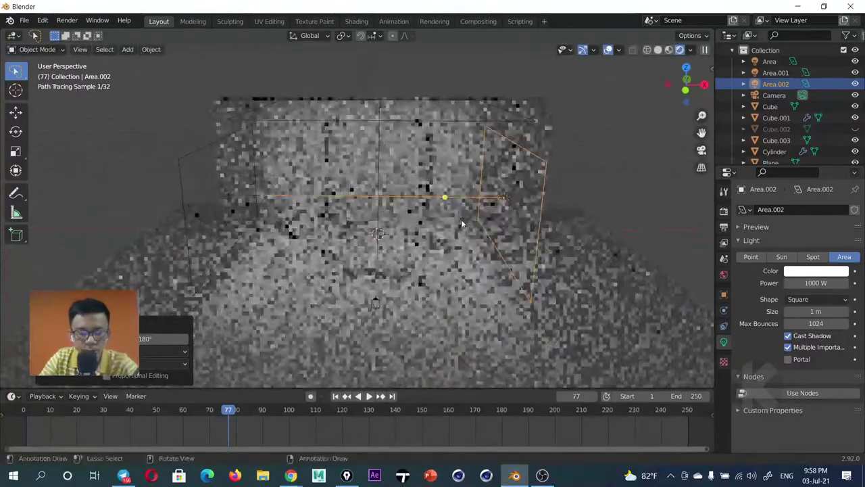
{"action": "key", "text": "KP_0"}
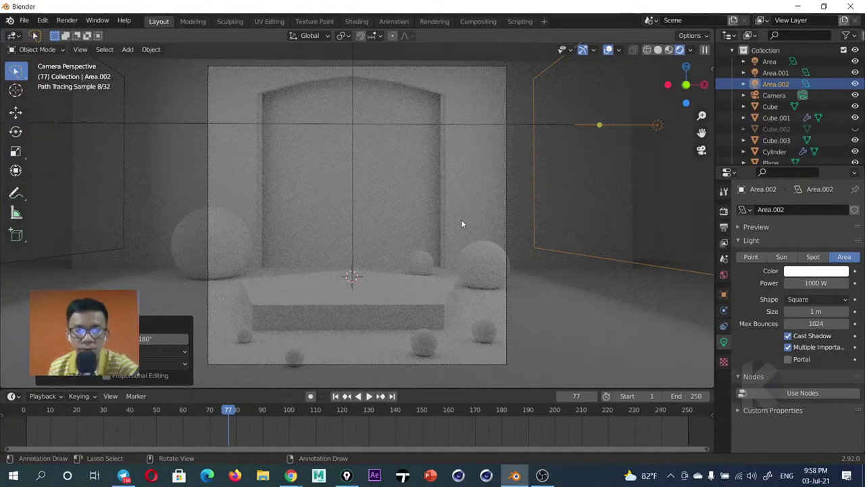
Lower the back wall along Z, switch to solid shading, and shift the arch piece vertically
{"action": "left_click", "coordinate": [455, 178]}
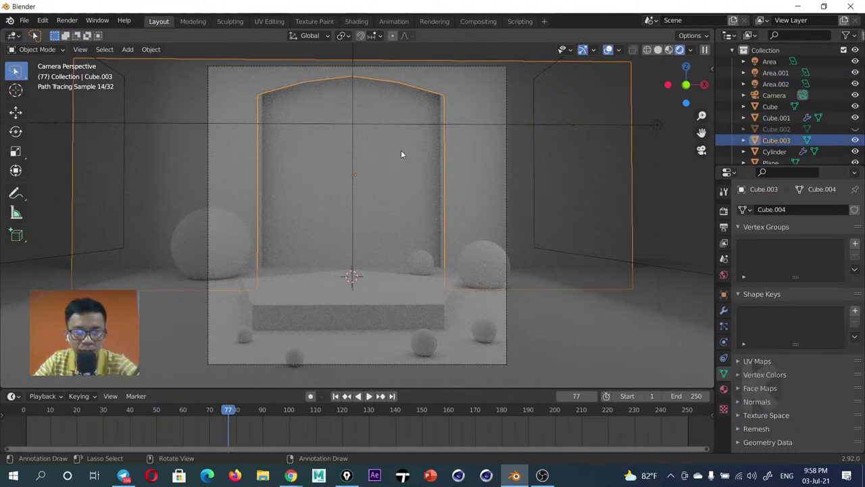
{"action": "left_click", "coordinate": [756, 118]}
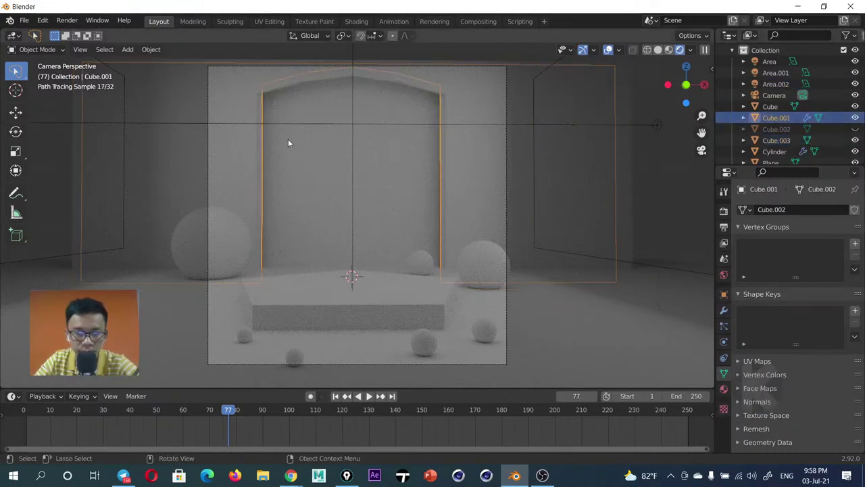
{"action": "key", "text": "g"}
{"action": "key", "text": "z"}
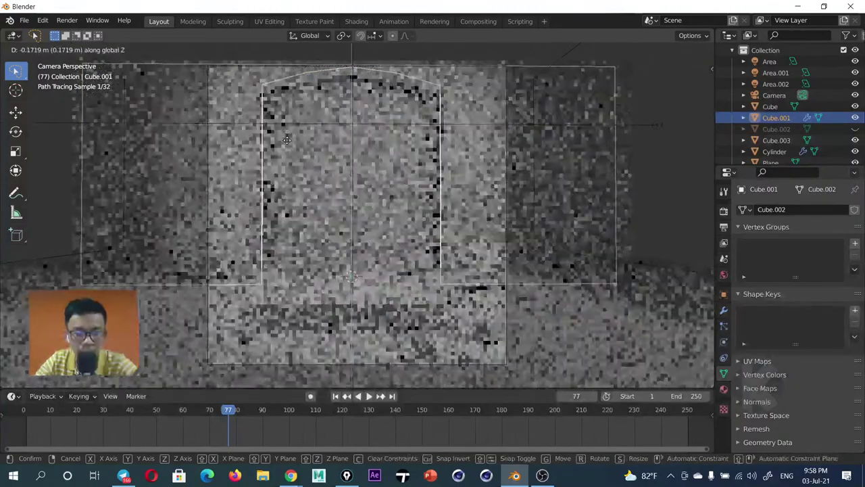
{"action": "left_click", "coordinate": [286, 140]}
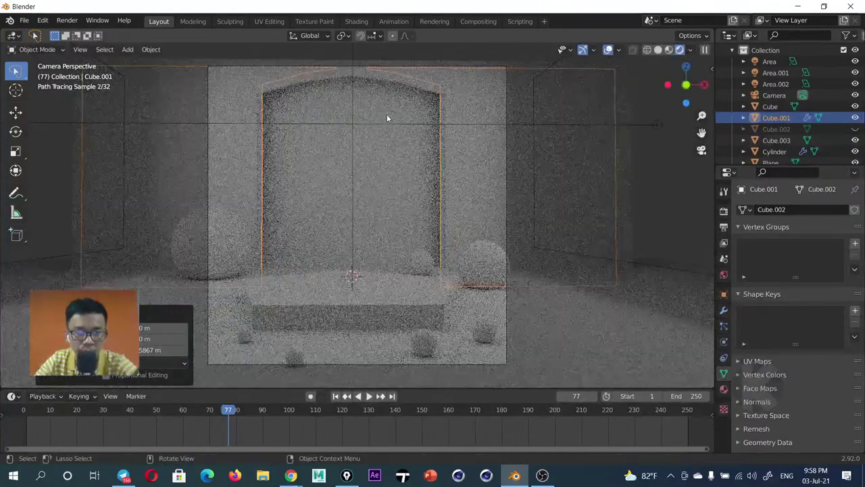
{"action": "left_click", "coordinate": [457, 86]}
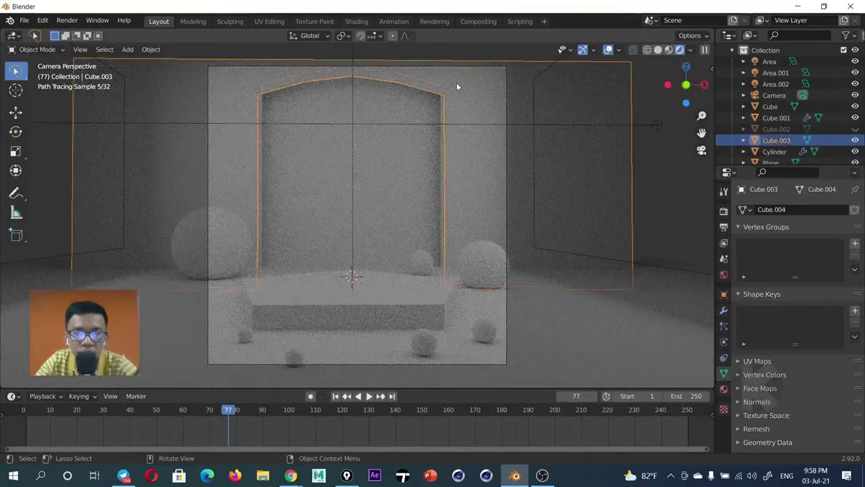
{"action": "left_click", "coordinate": [657, 50]}
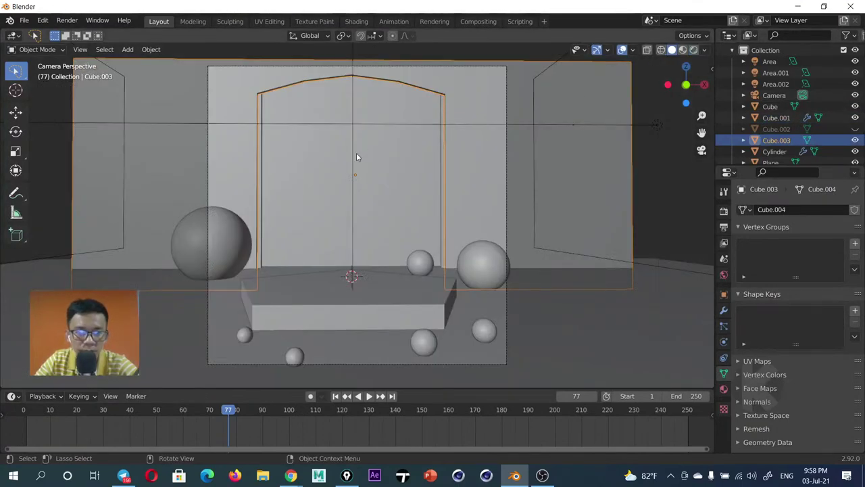
{"action": "key", "text": "g"}
{"action": "key", "text": "z"}
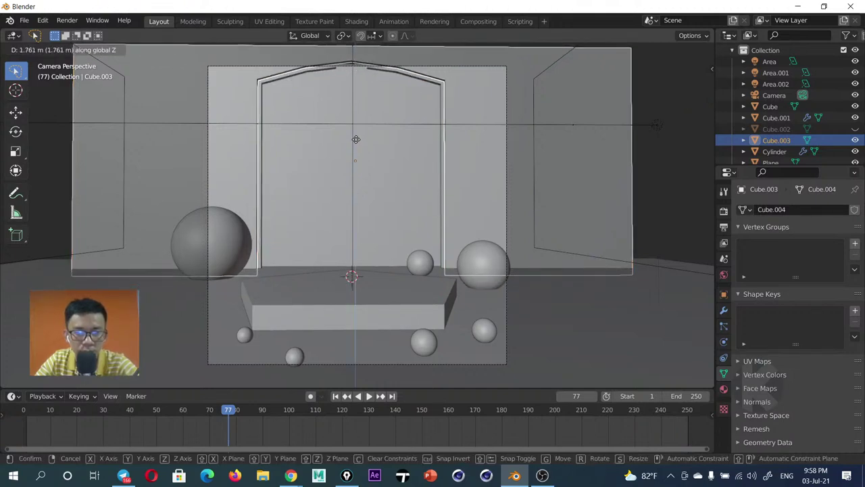
{"action": "left_click", "coordinate": [355, 140]}
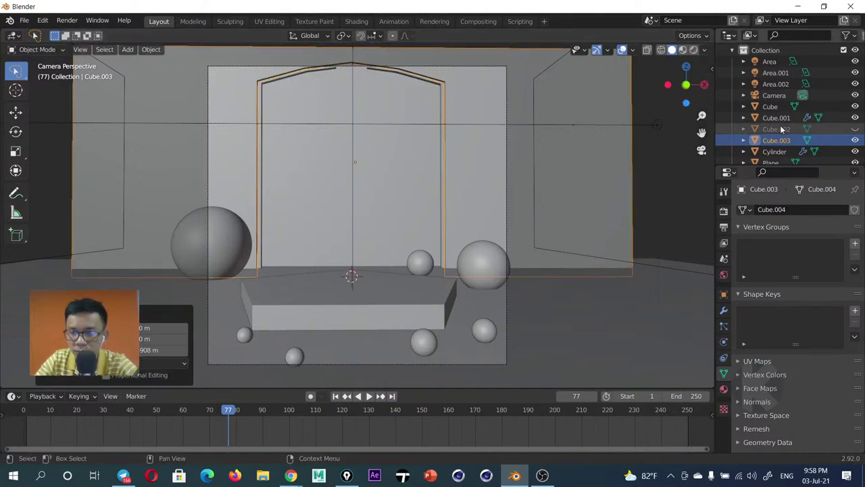
Unhide Cube.002, lower it along Z and hide it again, then lower the arched wall about 0.85 m
{"action": "left_click", "coordinate": [857, 131]}
{"action": "left_click", "coordinate": [855, 130]}
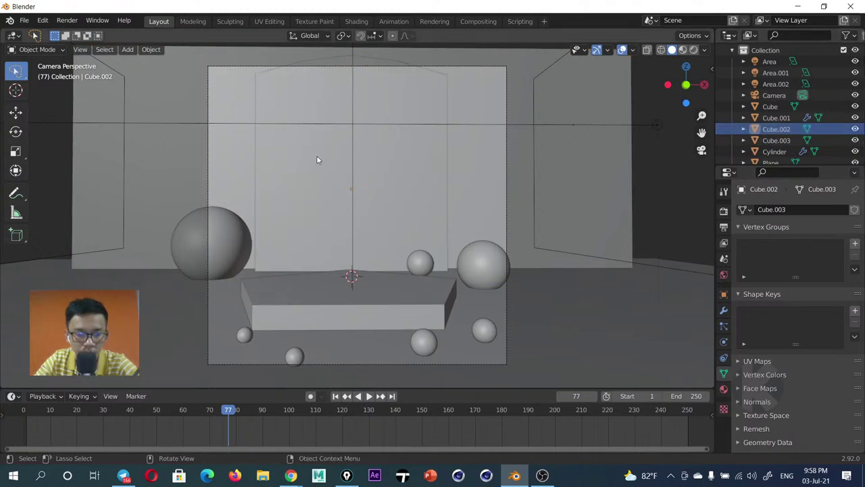
{"action": "key", "text": "z"}
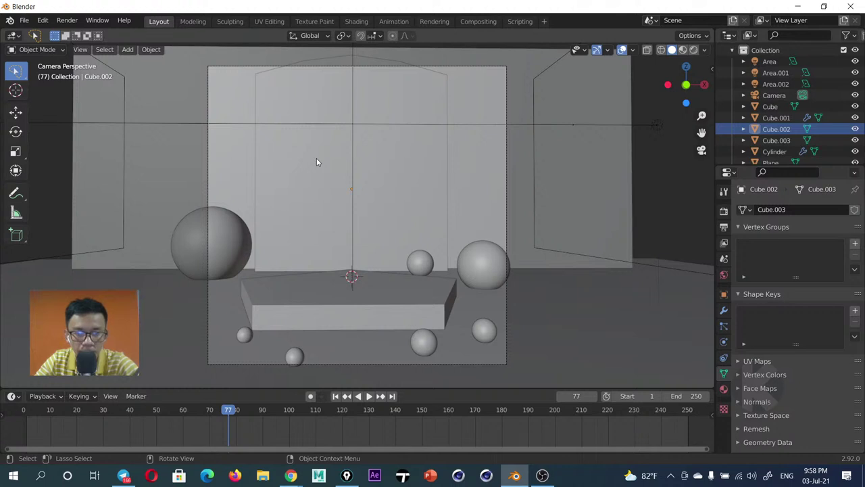
{"action": "left_click", "coordinate": [317, 163]}
{"action": "key", "text": "g"}
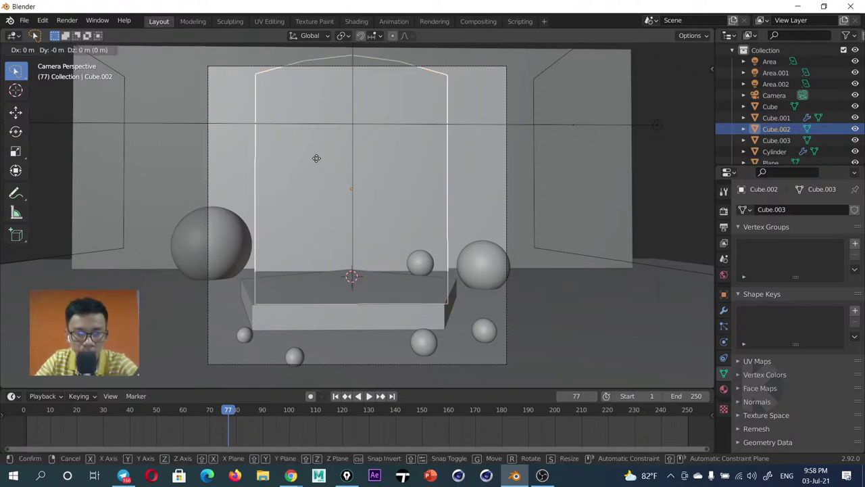
{"action": "key", "text": "z"}
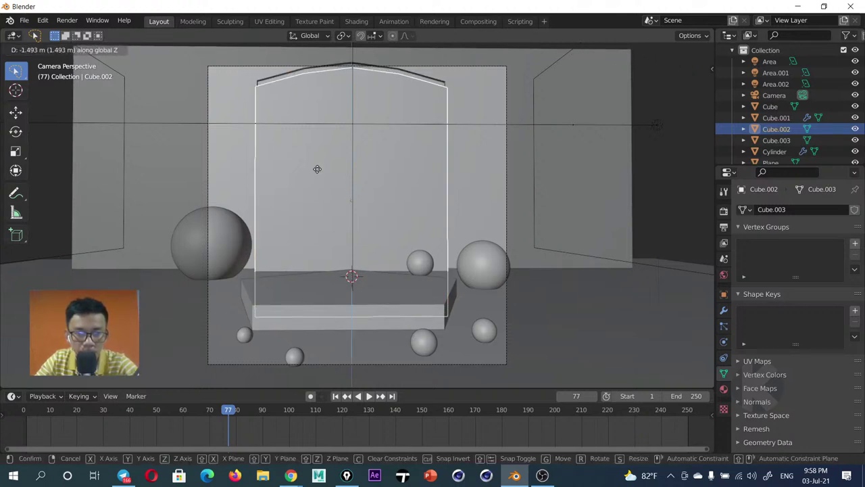
{"action": "left_click", "coordinate": [317, 171]}
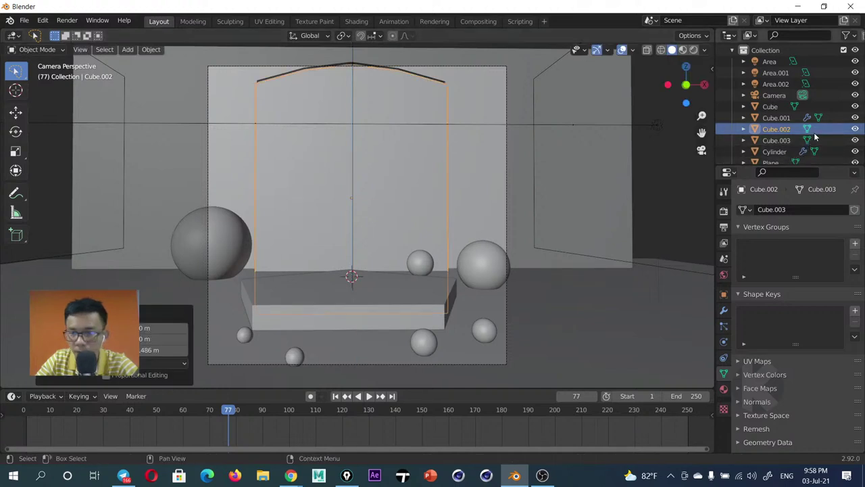
{"action": "left_click", "coordinate": [856, 128]}
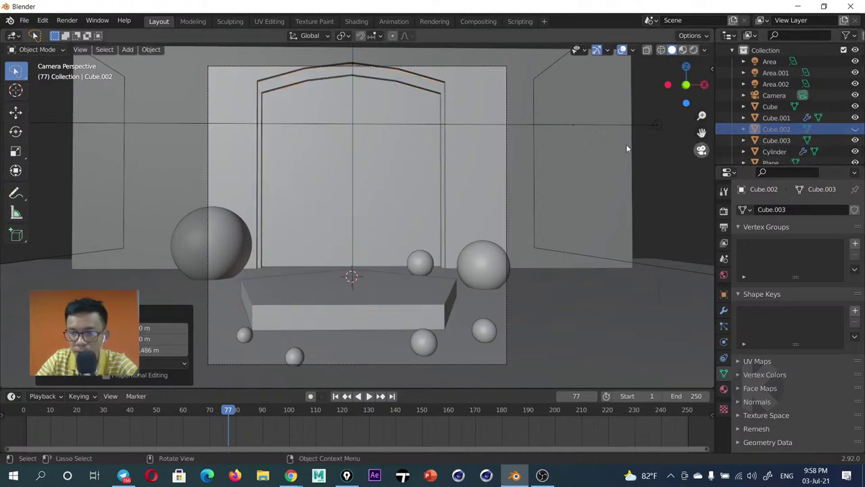
{"action": "left_click", "coordinate": [468, 148]}
{"action": "key", "text": "g"}
{"action": "key", "text": "z"}
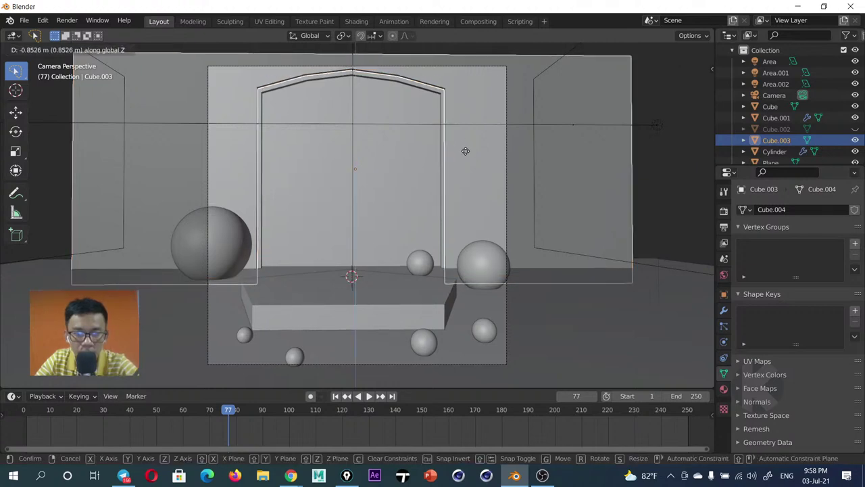
{"action": "left_click", "coordinate": [466, 154]}
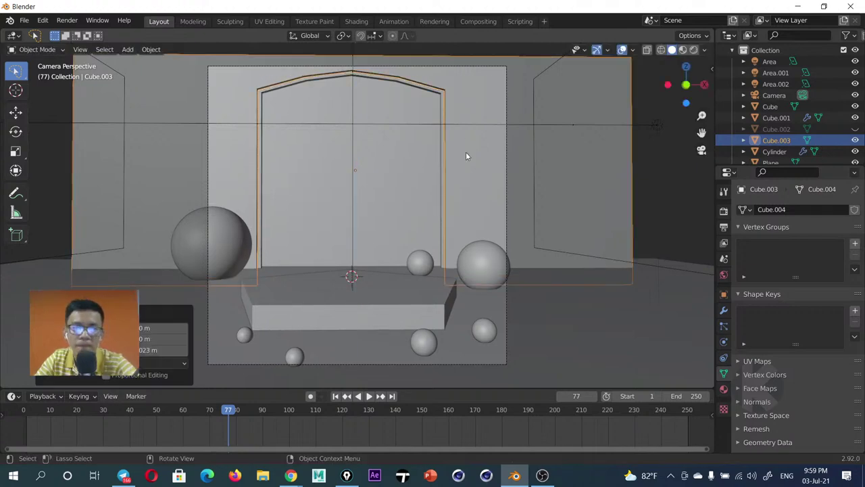
Compare the Rendered-shading stage with the Chrome podium reference, then select the podium base and open the Add menu
{"action": "left_click", "coordinate": [693, 51]}
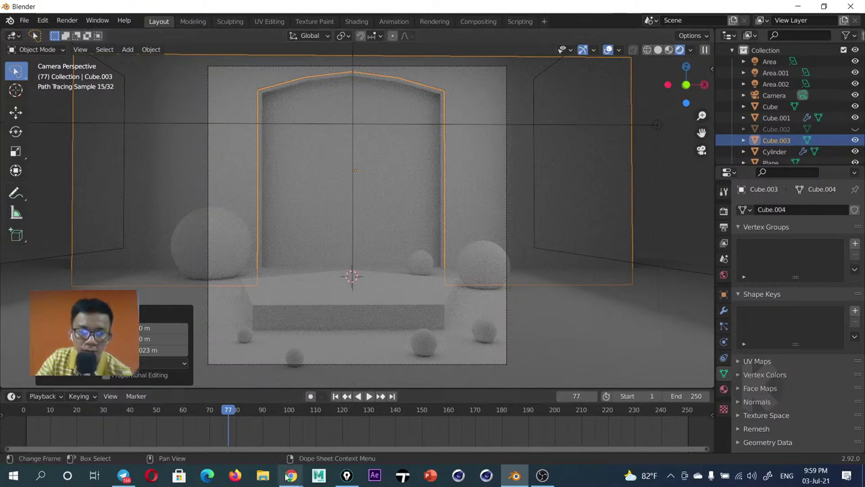
{"action": "mouse_move", "coordinate": [290, 475]}
{"action": "left_click", "coordinate": [351, 419]}
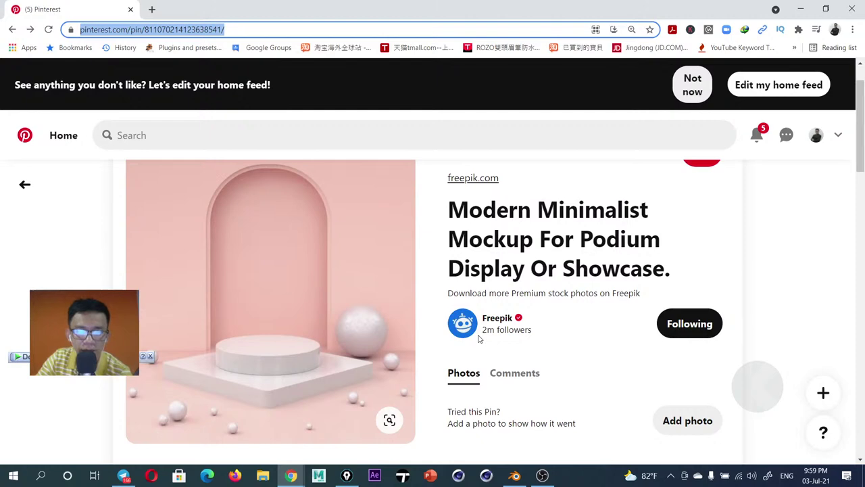
{"action": "left_click", "coordinate": [800, 9]}
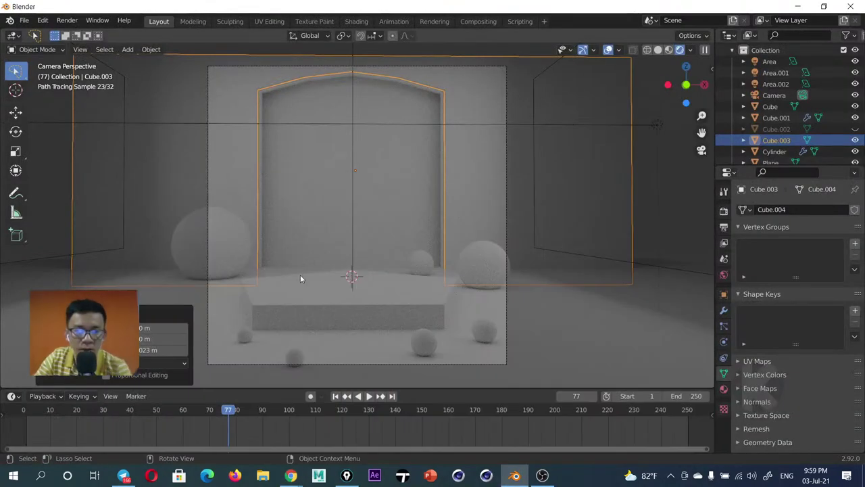
{"action": "left_click", "coordinate": [327, 292]}
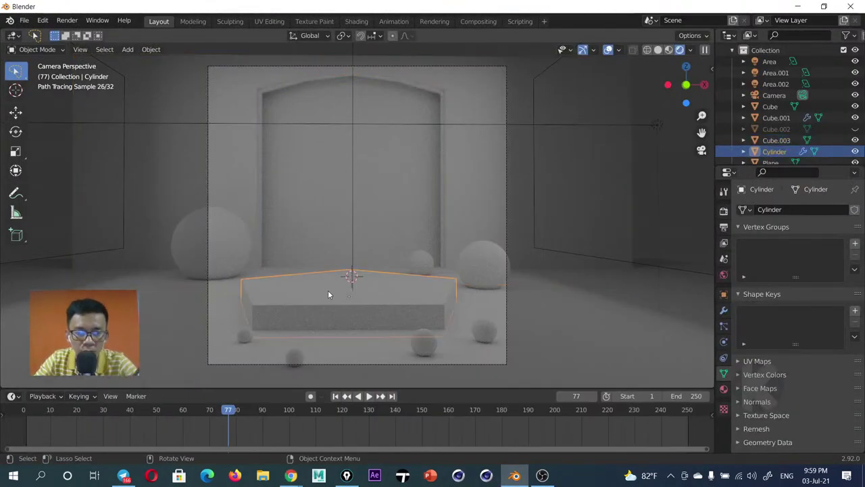
{"action": "key", "text": "shift+a"}
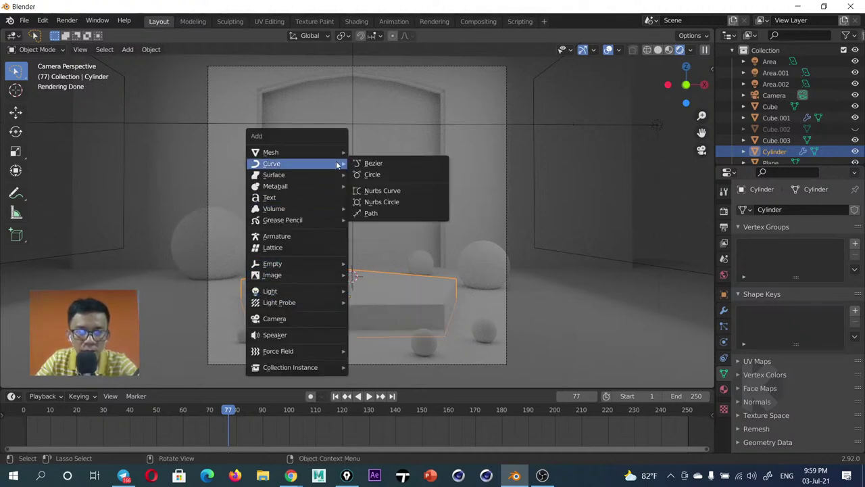
{"action": "mouse_move", "coordinate": [270, 152]}
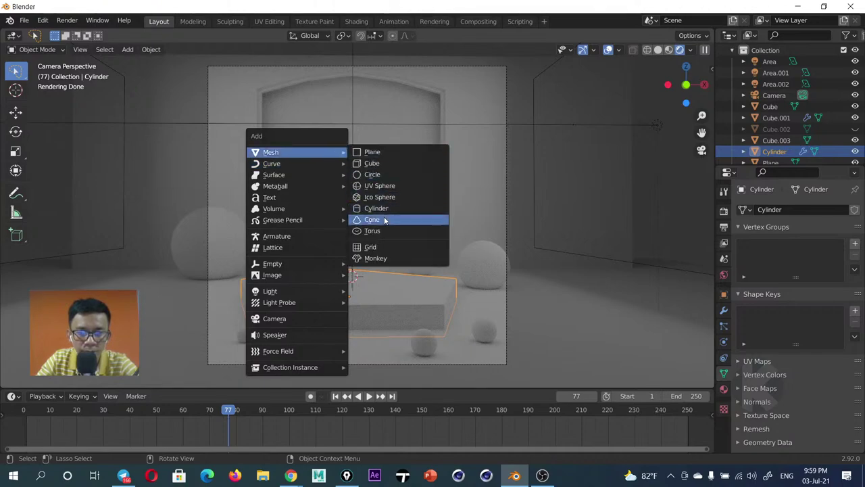
Add a cylinder mesh with 64 vertices
{"action": "left_click", "coordinate": [389, 207]}
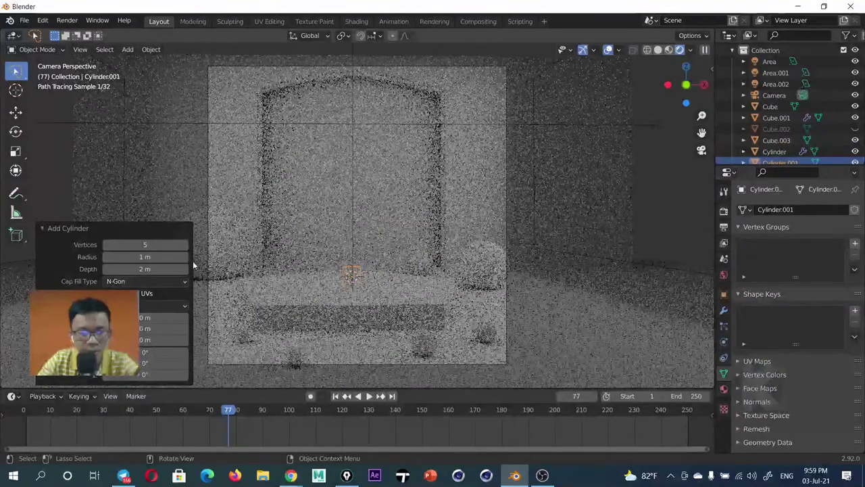
{"action": "left_click_drag", "start_coordinate": [145, 244], "coordinate": [122, 244]}
{"action": "left_click", "coordinate": [154, 244]}
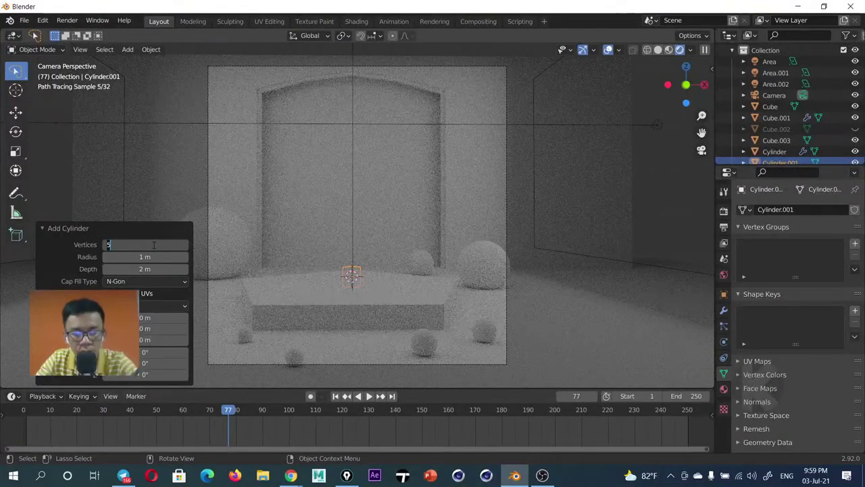
{"action": "type", "text": "64"}
{"action": "key", "text": "Return"}
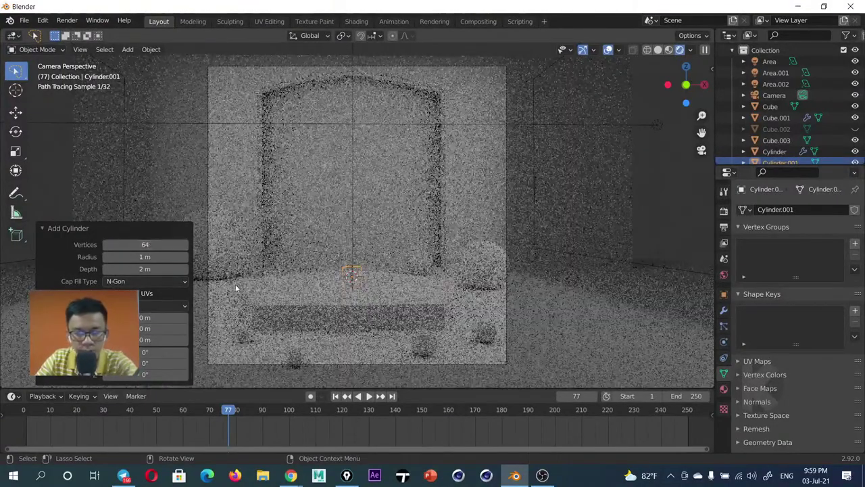
In solid shading, move the cylinder along Y over the podium base and down onto it along Z
{"action": "middle_click_drag", "start_coordinate": [352, 287], "coordinate": [352, 288]}
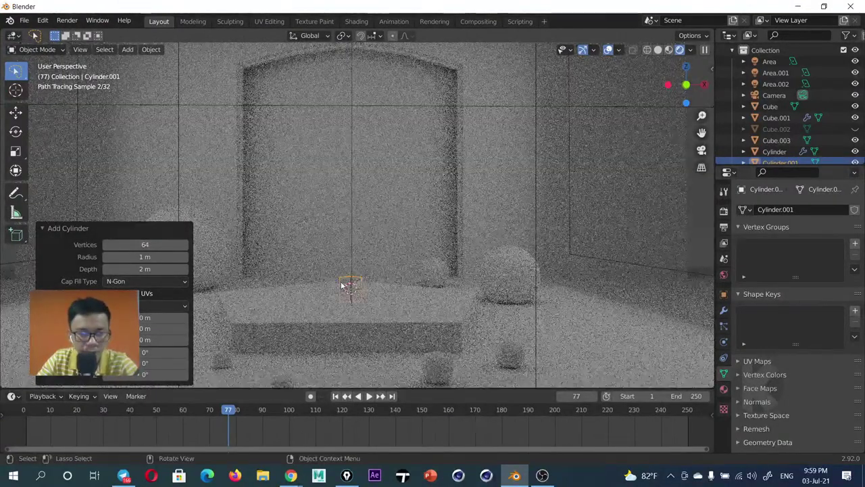
{"action": "left_click_drag", "start_coordinate": [667, 84], "coordinate": [660, 54]}
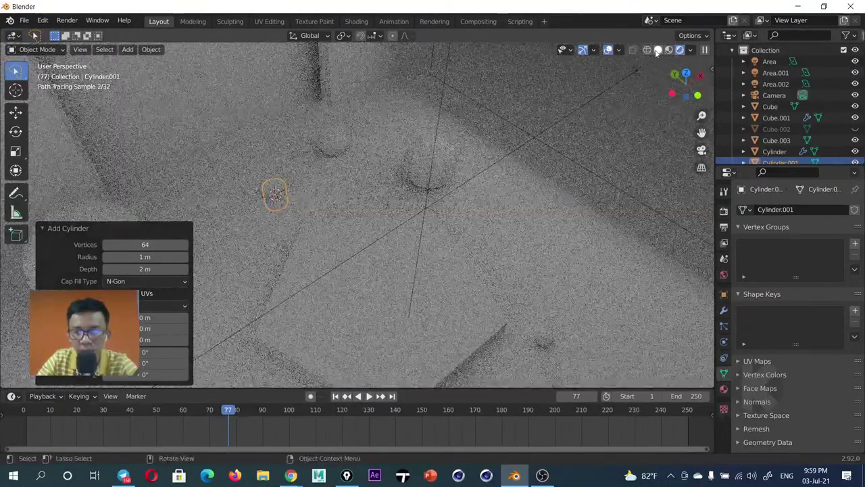
{"action": "left_click", "coordinate": [659, 50]}
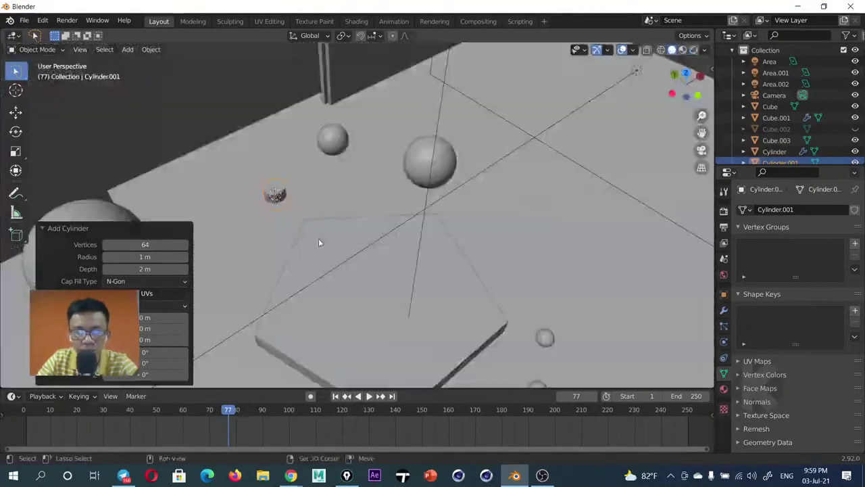
{"action": "middle_click_drag", "start_coordinate": [318, 238], "coordinate": [341, 218], "text": "shift"}
{"action": "key", "text": "g"}
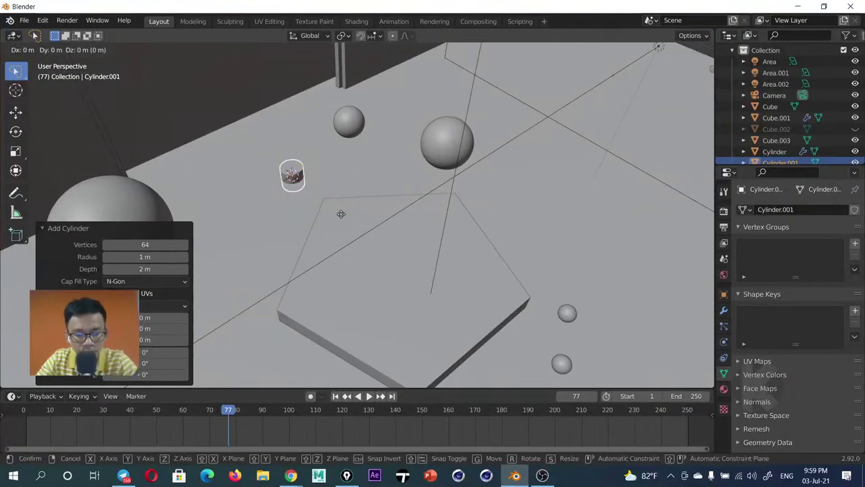
{"action": "key", "text": "y"}
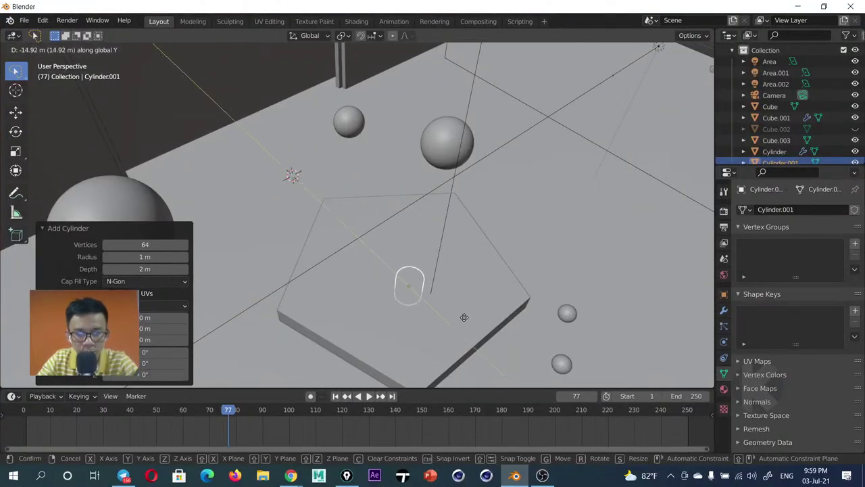
{"action": "left_click", "coordinate": [458, 322]}
{"action": "middle_click_drag", "start_coordinate": [458, 322], "coordinate": [412, 290]}
{"action": "key", "text": "g"}
{"action": "key", "text": "z"}
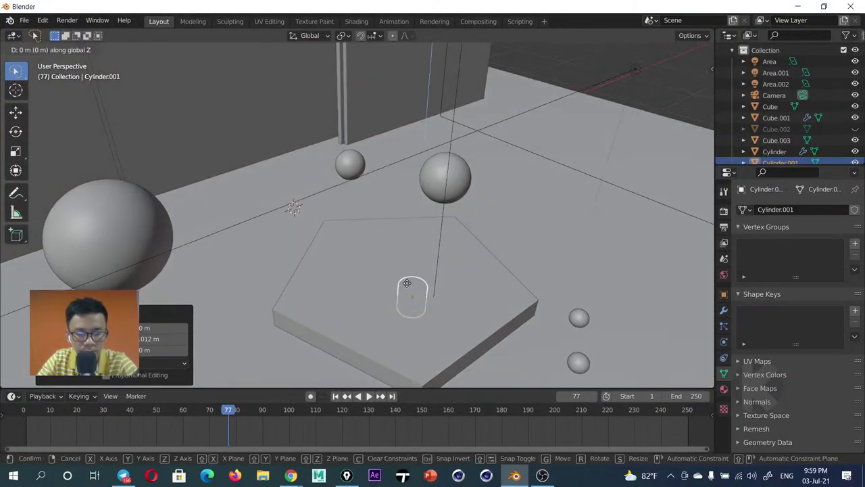
{"action": "left_click", "coordinate": [407, 268]}
Scale the cylinder up about four times and flatten it along Z into a disc
{"action": "key", "text": "s"}
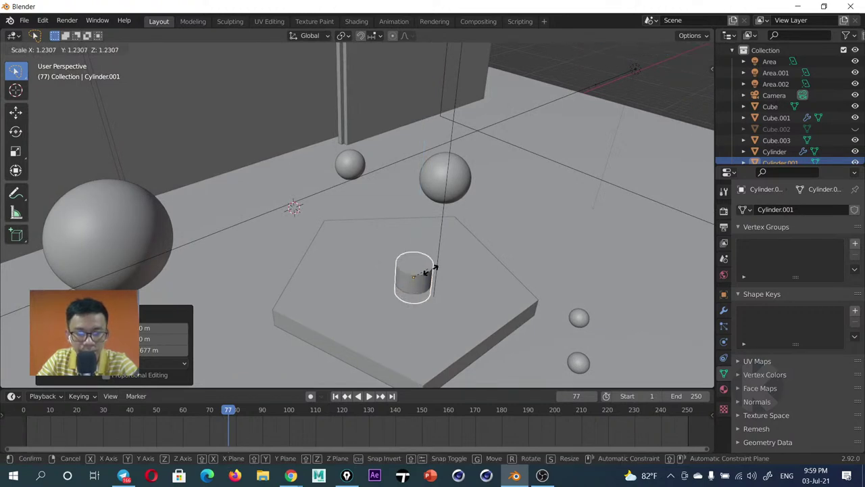
{"action": "left_click", "coordinate": [456, 283]}
{"action": "key", "text": "s"}
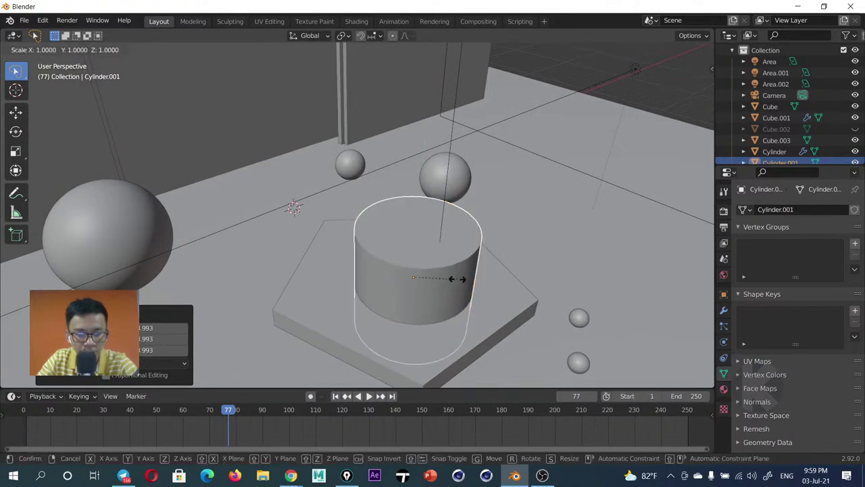
{"action": "key", "text": "z"}
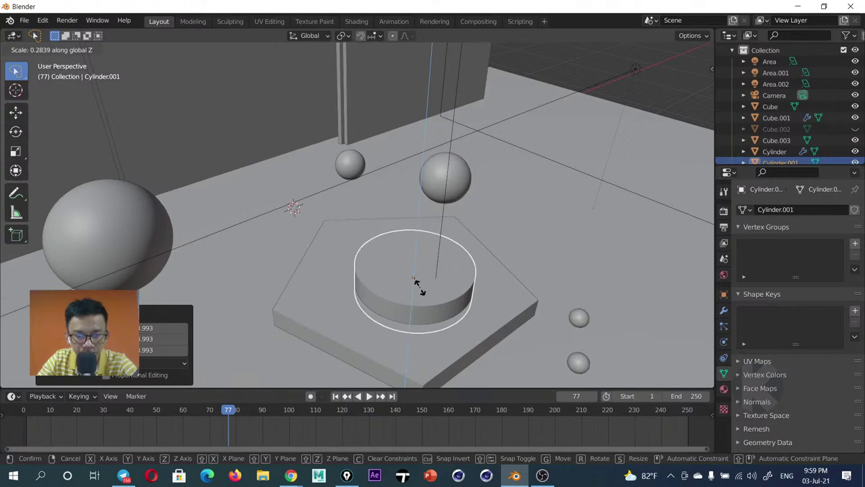
{"action": "left_click", "coordinate": [398, 301]}
Centre the disc on the base along Y and return to the camera view
{"action": "mouse_move", "coordinate": [398, 301]}
{"action": "middle_mouse_down"}
{"action": "mouse_move", "coordinate": [374, 281]}
{"action": "mouse_move", "coordinate": [389, 307]}
{"action": "middle_mouse_up"}
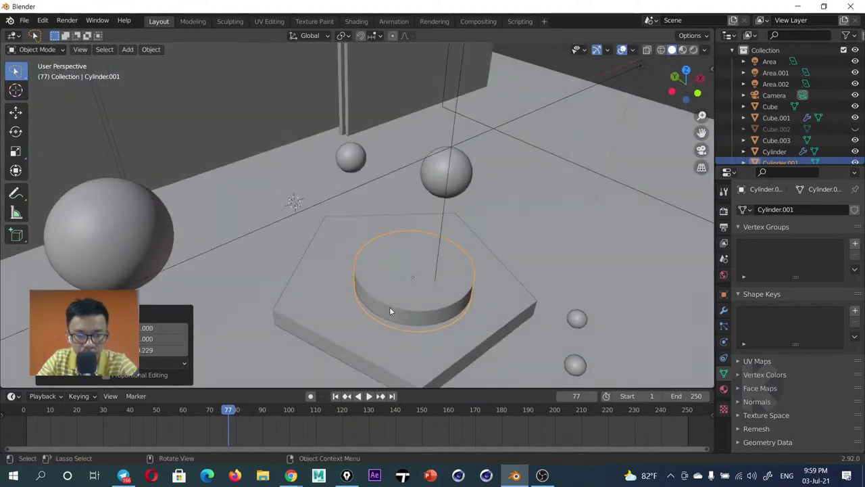
{"action": "key", "text": "g"}
{"action": "key", "text": "y"}
{"action": "left_click", "coordinate": [383, 302]}
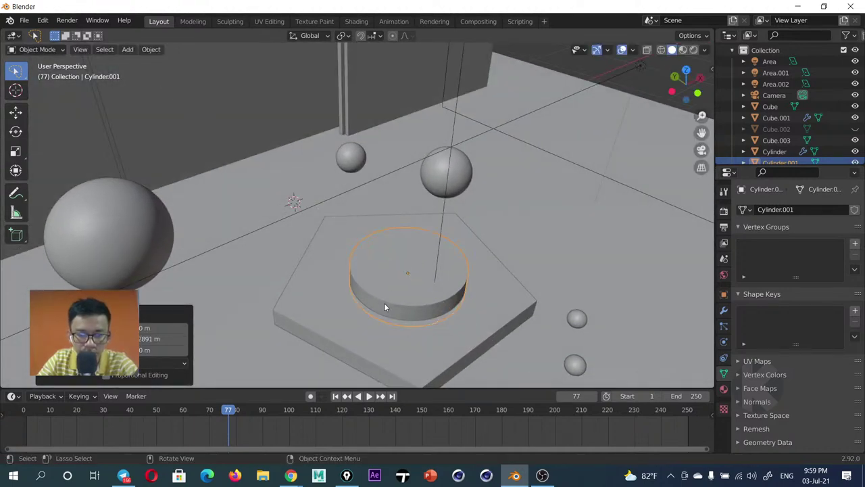
{"action": "key", "text": "KP_0"}
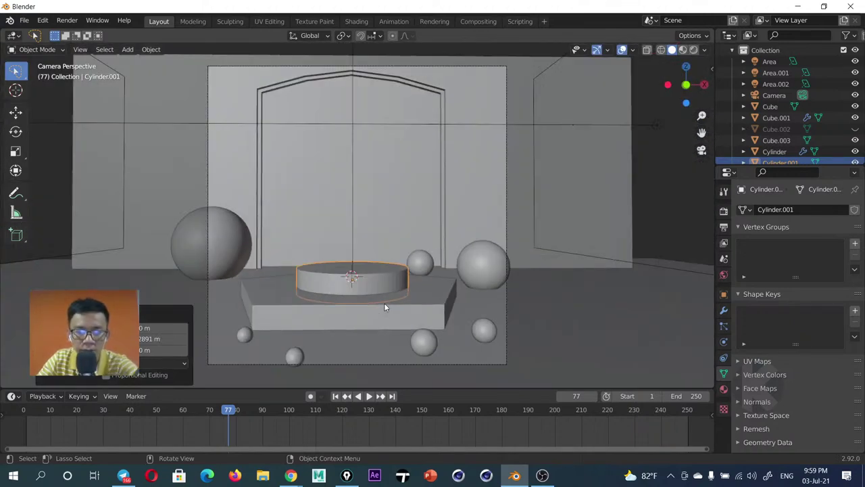
Shade the disc smooth, then add a Subdivision Surface modifier and undo it
{"action": "right_click", "coordinate": [373, 275]}
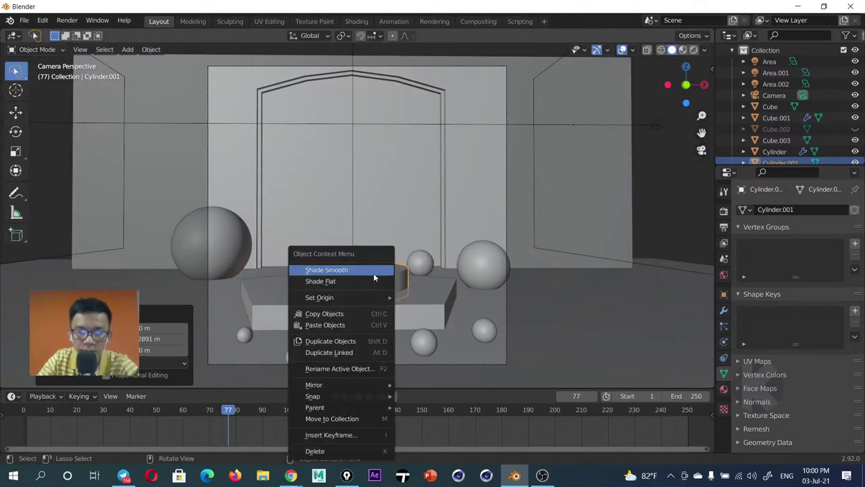
{"action": "left_click", "coordinate": [373, 273]}
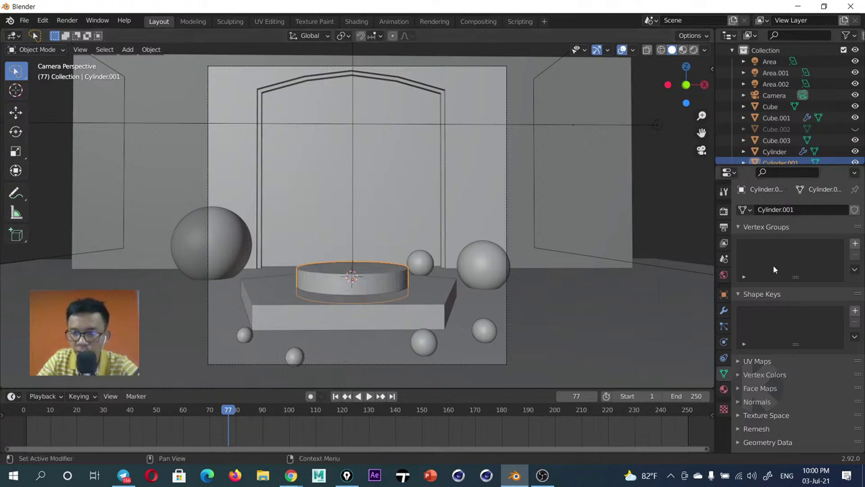
{"action": "left_click", "coordinate": [724, 310]}
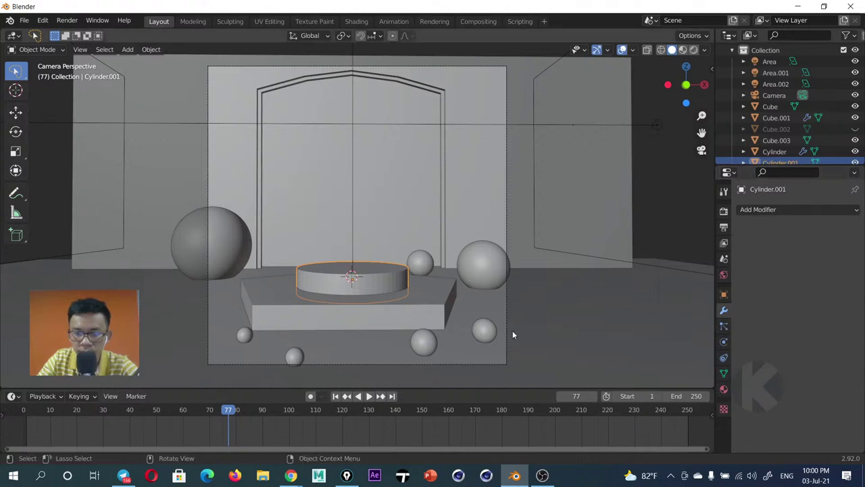
{"action": "left_click", "coordinate": [759, 210]}
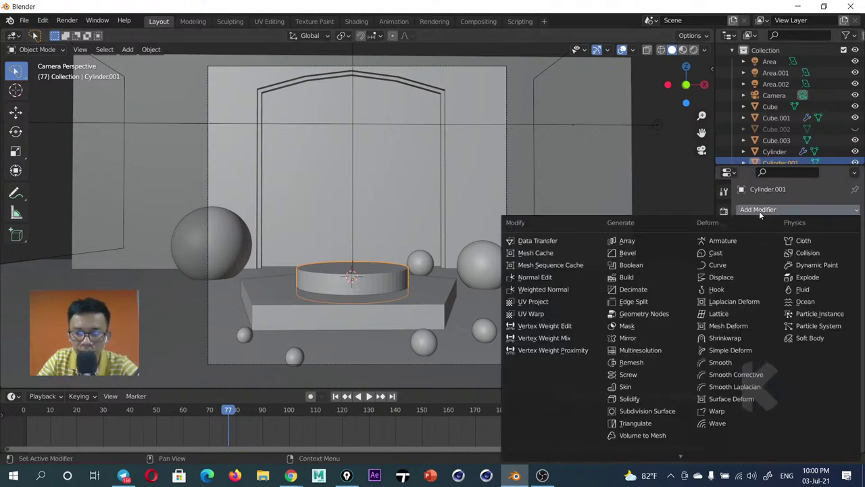
{"action": "left_click", "coordinate": [668, 413]}
{"action": "key", "text": "ctrl+z"}
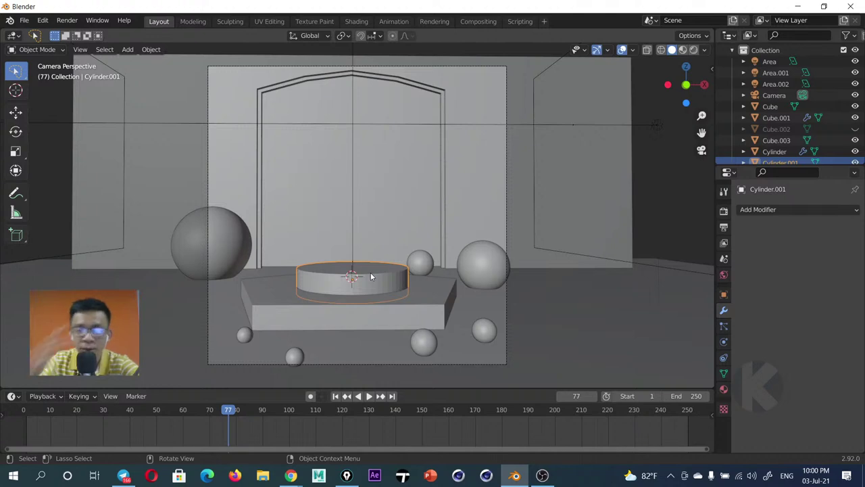
Add a Bevel modifier to the disc with 2 segments, 0.12 m amount and Limit Method None
{"action": "left_click", "coordinate": [755, 209]}
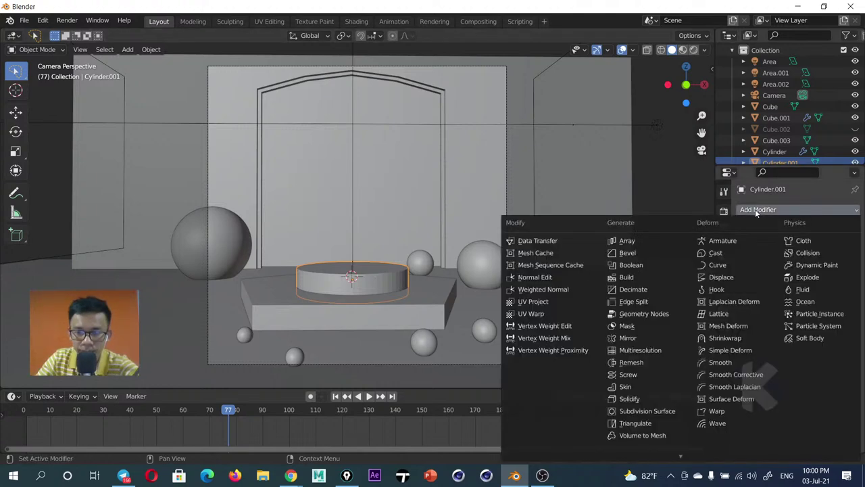
{"action": "left_click", "coordinate": [636, 253]}
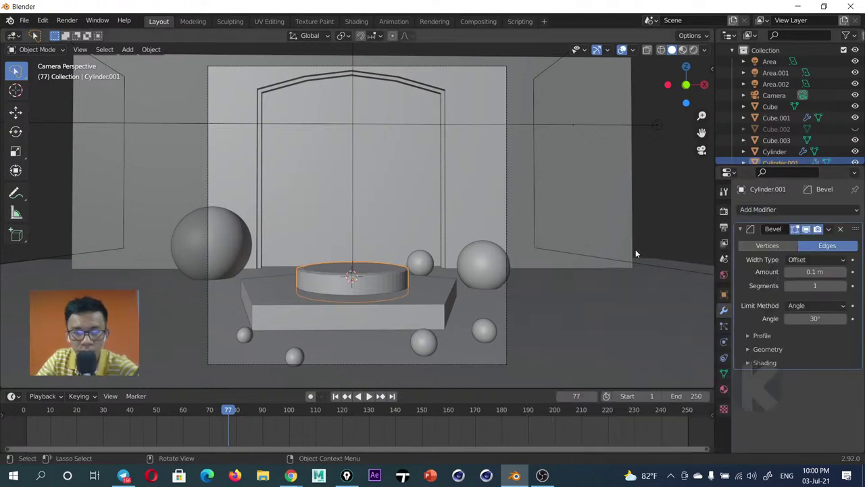
{"action": "left_click", "coordinate": [845, 285]}
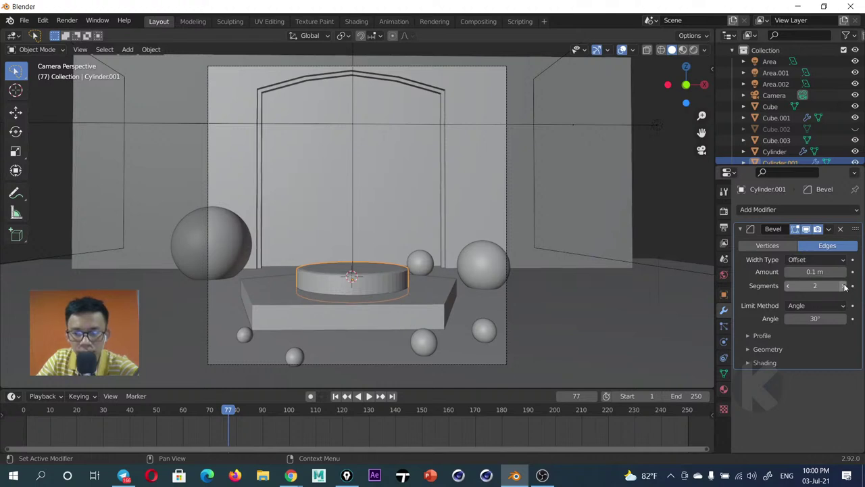
{"action": "left_click", "coordinate": [844, 271]}
{"action": "left_click", "coordinate": [844, 271]}
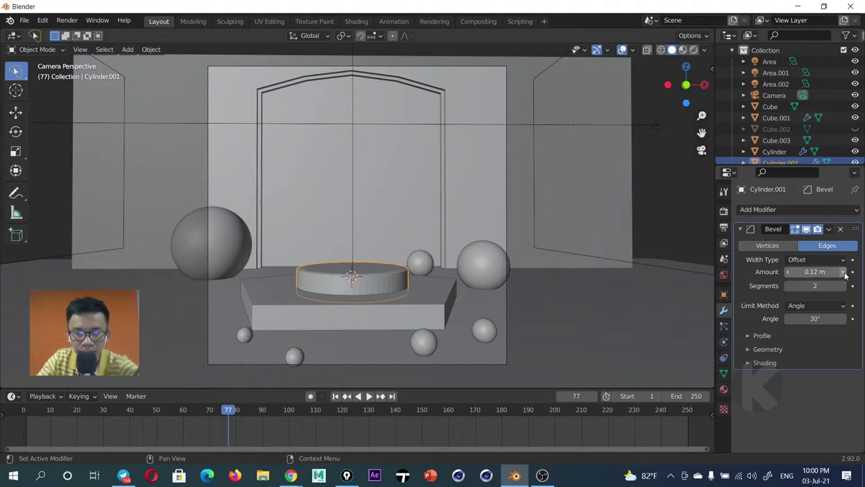
{"action": "left_click", "coordinate": [813, 306]}
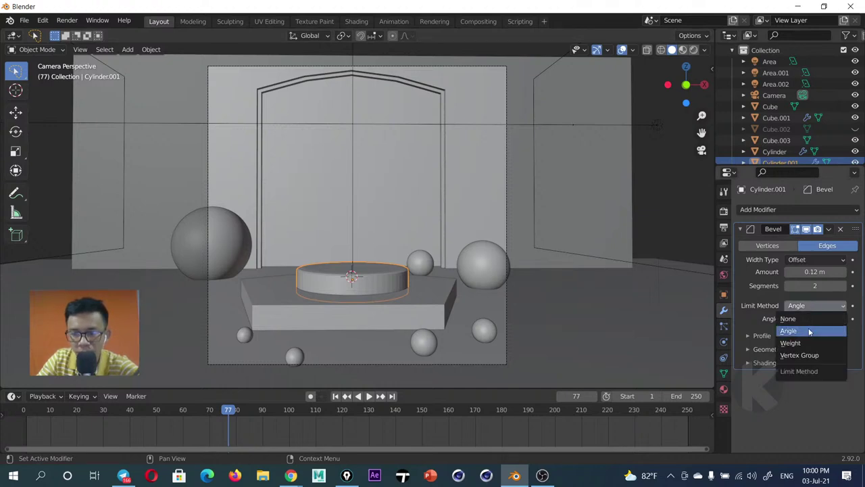
{"action": "left_click", "coordinate": [807, 318]}
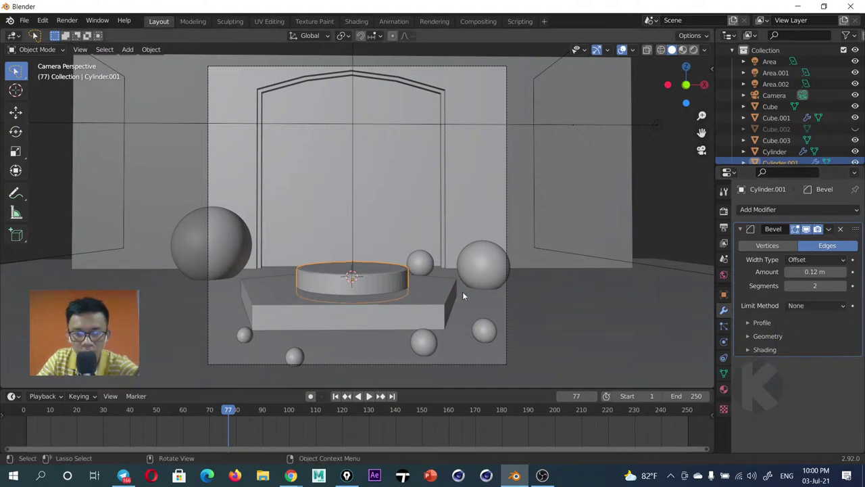
Try the bevel profile settings, resetting the shape to 0.50 and switching to a custom profile
{"action": "scroll", "coordinate": [362, 288], "scroll_direction": "up", "scroll_amount": 4}
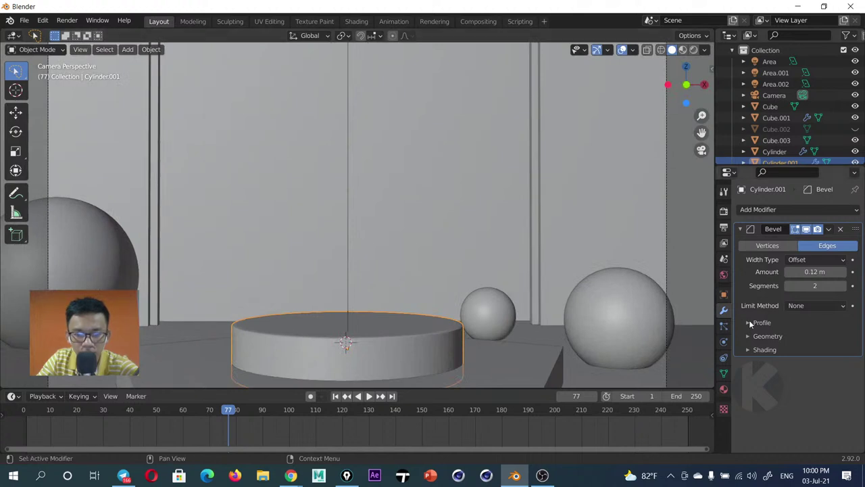
{"action": "left_click", "coordinate": [812, 304]}
{"action": "left_click", "coordinate": [813, 304]}
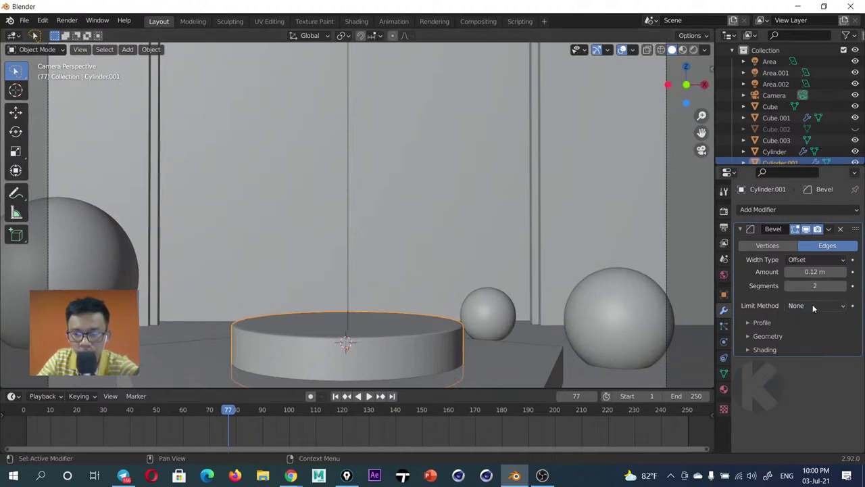
{"action": "left_click", "coordinate": [762, 323]}
{"action": "mouse_move", "coordinate": [811, 353]}
{"action": "left_mouse_down"}
{"action": "mouse_move", "coordinate": [770, 353]}
{"action": "mouse_move", "coordinate": [842, 353]}
{"action": "left_mouse_up"}
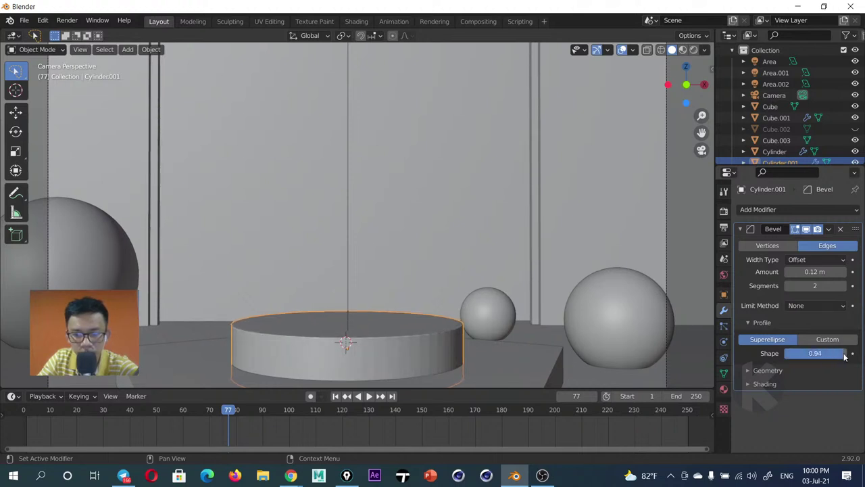
{"action": "key", "text": "ctrl+z"}
{"action": "key", "text": "ctrl+z"}
{"action": "left_click", "coordinate": [762, 322]}
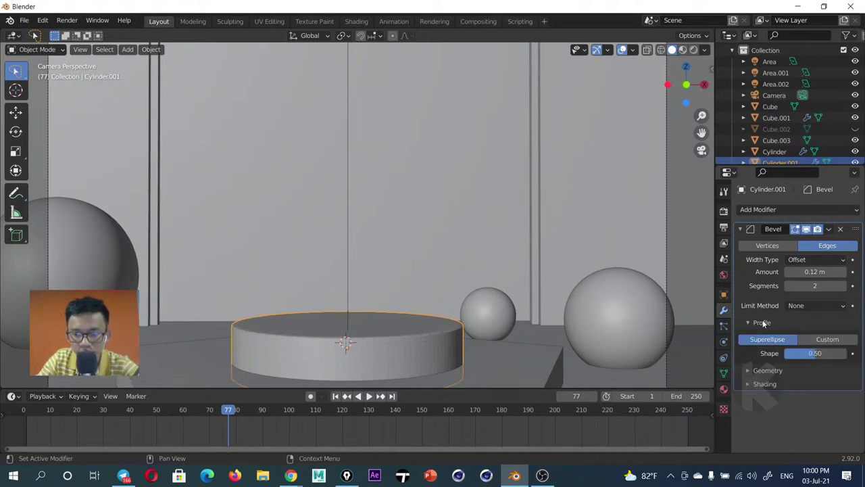
{"action": "left_click", "coordinate": [827, 339]}
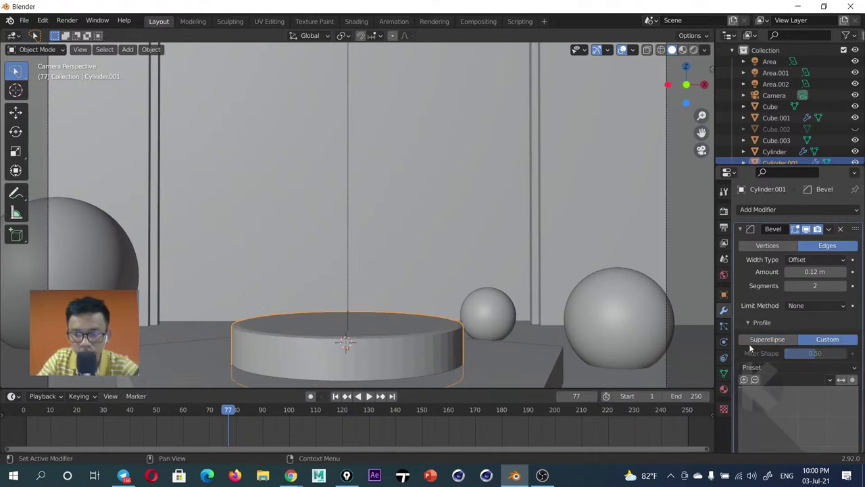
{"action": "left_click", "coordinate": [751, 321]}
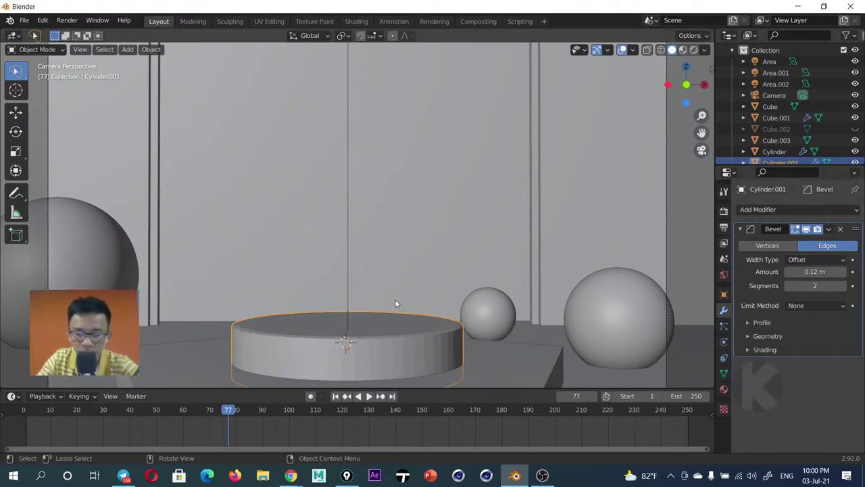
Orbit and frame the disc to inspect the bevel, keeping Cylinder.001 selected
{"action": "key", "text": "KP_0"}
{"action": "middle_click_drag", "start_coordinate": [395, 304], "coordinate": [433, 307]}
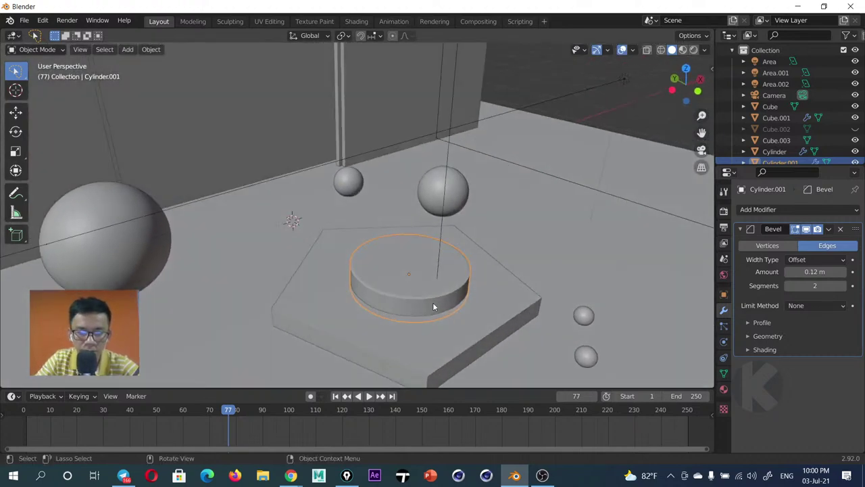
{"action": "key", "text": "KP_Decimal"}
{"action": "middle_click_drag", "start_coordinate": [362, 234], "coordinate": [382, 248]}
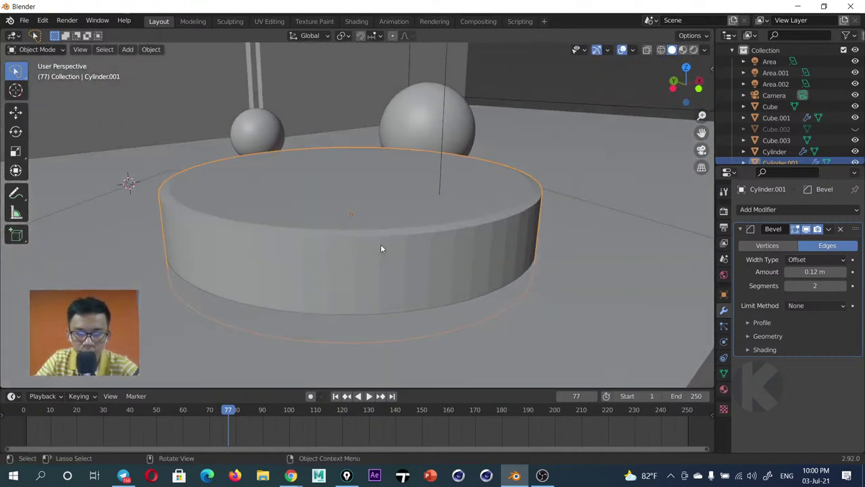
{"action": "scroll", "coordinate": [381, 248], "scroll_direction": "up", "scroll_amount": 3}
{"action": "scroll", "coordinate": [381, 248], "scroll_direction": "down", "scroll_amount": 3}
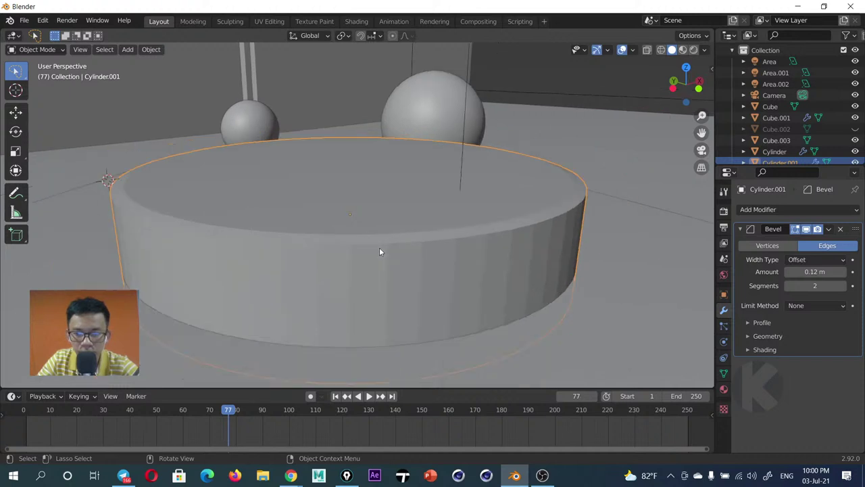
{"action": "left_click", "coordinate": [394, 237]}
{"action": "left_click", "coordinate": [530, 217]}
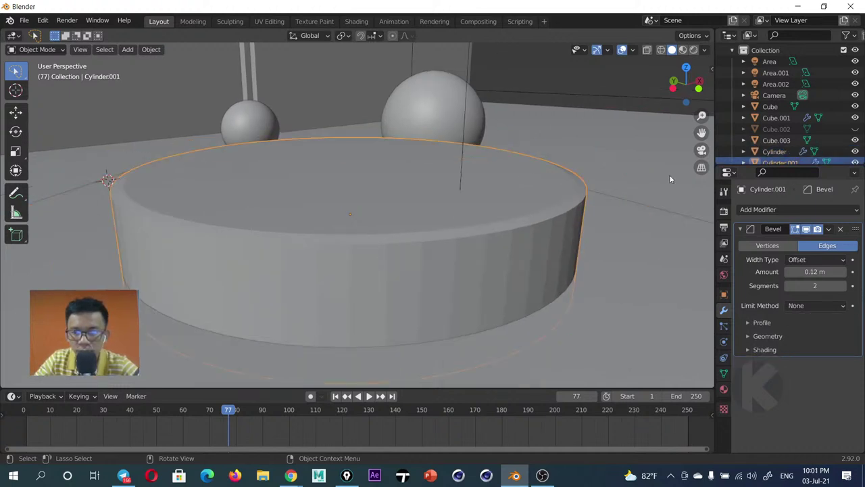
{"action": "scroll", "coordinate": [460, 224], "scroll_direction": "down", "scroll_amount": 2}
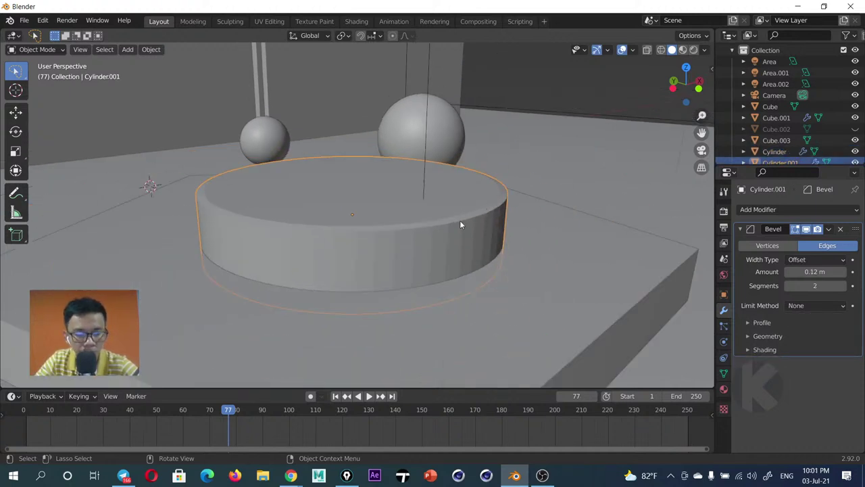
In Edit Mode, add an edge loop around the disc wall slid up near the top rim
{"action": "key", "text": "Tab"}
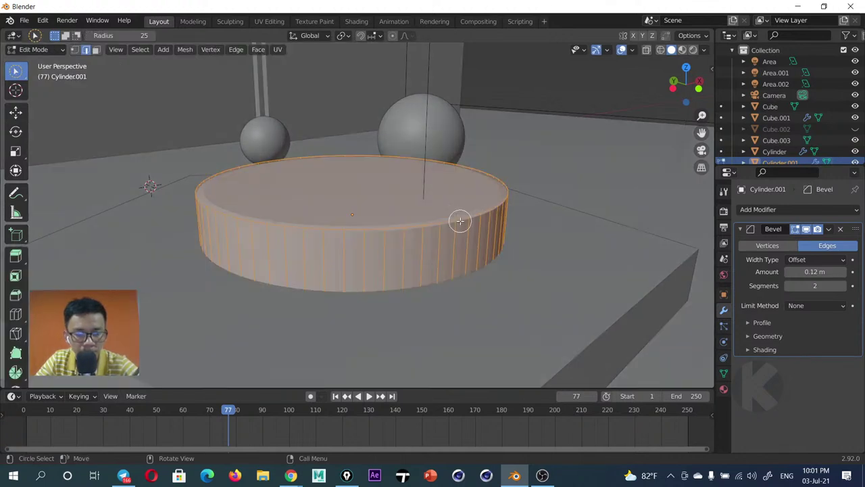
{"action": "key", "text": "ctrl+r"}
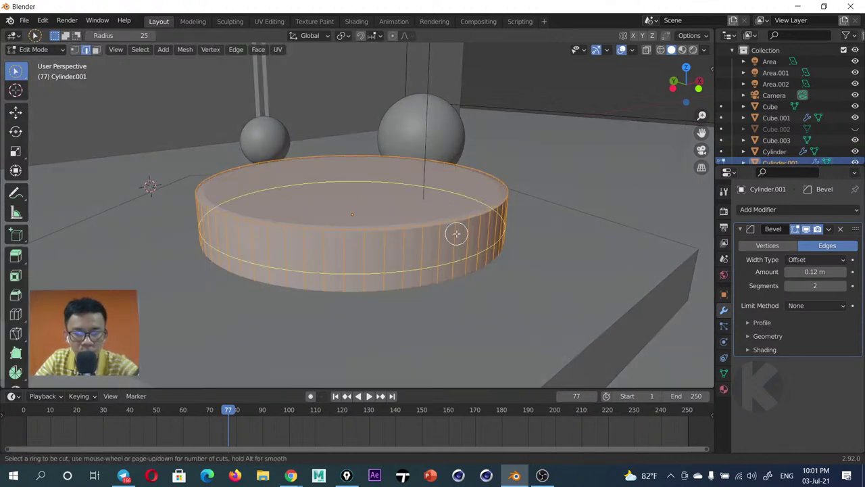
{"action": "left_click", "coordinate": [456, 233]}
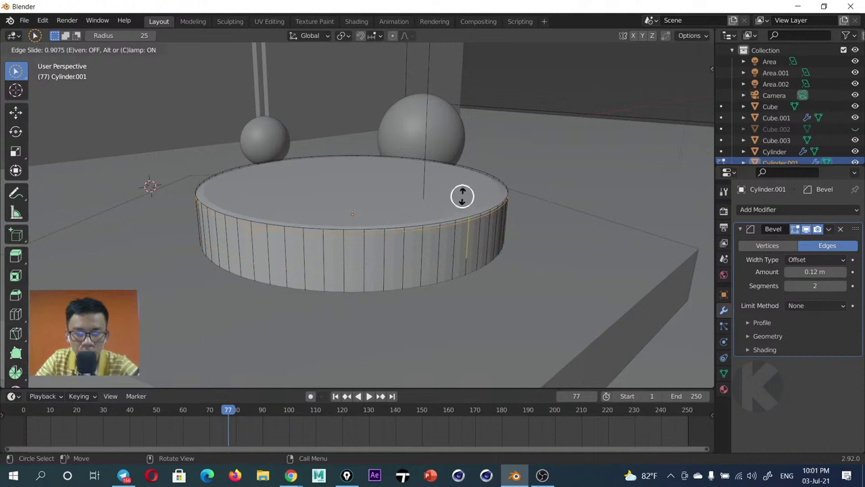
{"action": "left_click", "coordinate": [463, 198]}
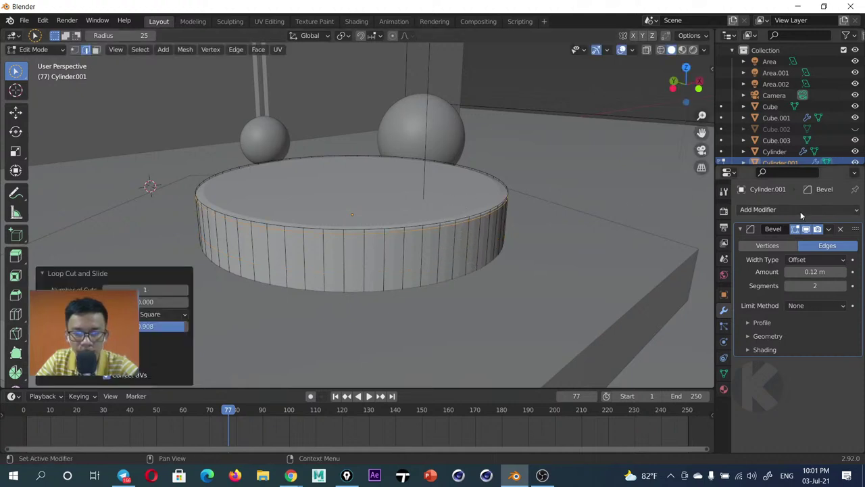
Add a Subdivision Surface modifier to the disc
{"action": "left_click", "coordinate": [778, 210]}
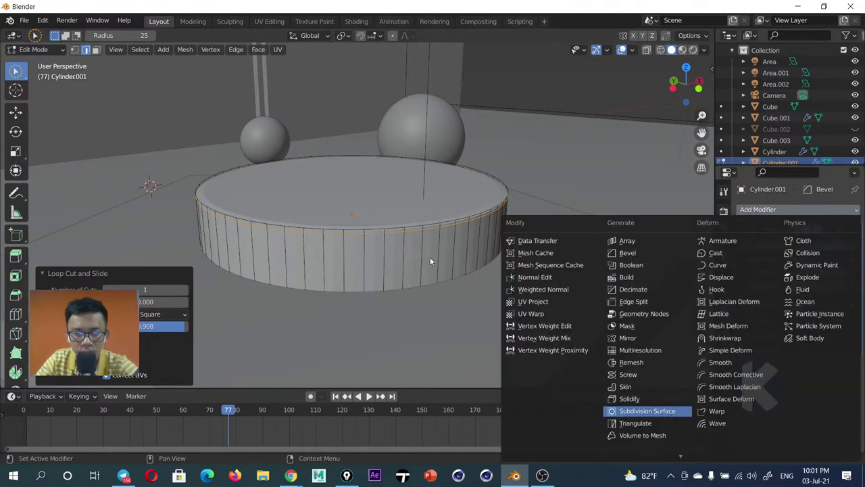
{"action": "left_click", "coordinate": [642, 412]}
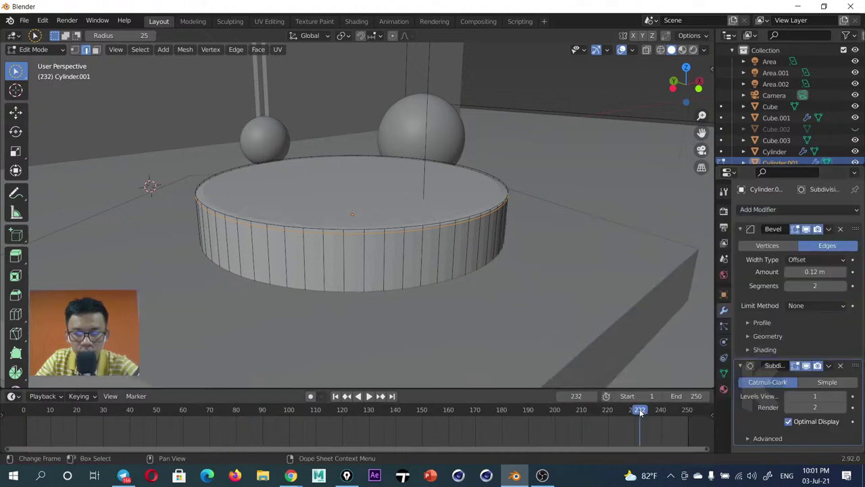
{"action": "middle_click_drag", "start_coordinate": [372, 228], "coordinate": [365, 224]}
{"action": "right_click", "coordinate": [364, 225]}
{"action": "right_click", "coordinate": [378, 222]}
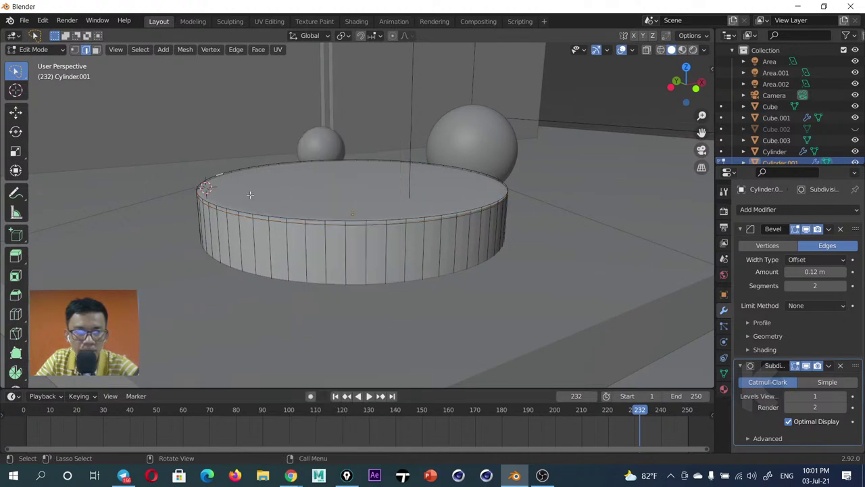
Back in Object Mode, shade the disc smooth and return to the camera view
{"action": "key", "text": "Tab"}
{"action": "right_click", "coordinate": [320, 207]}
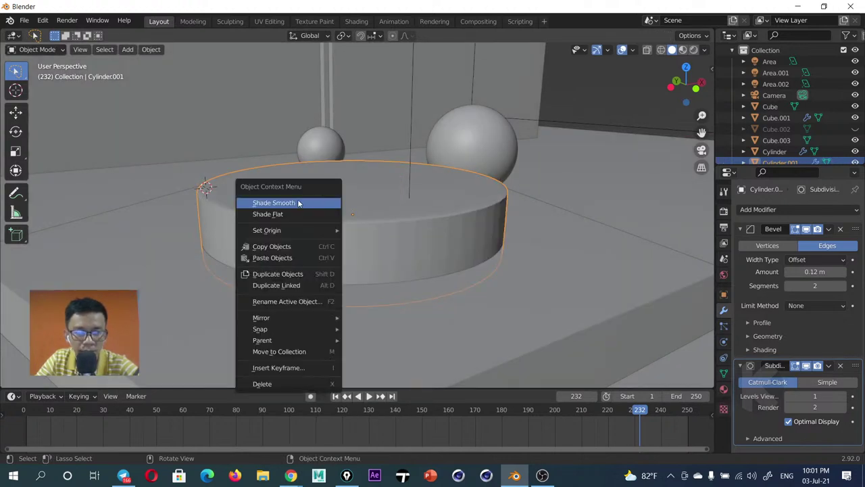
{"action": "left_click", "coordinate": [297, 206]}
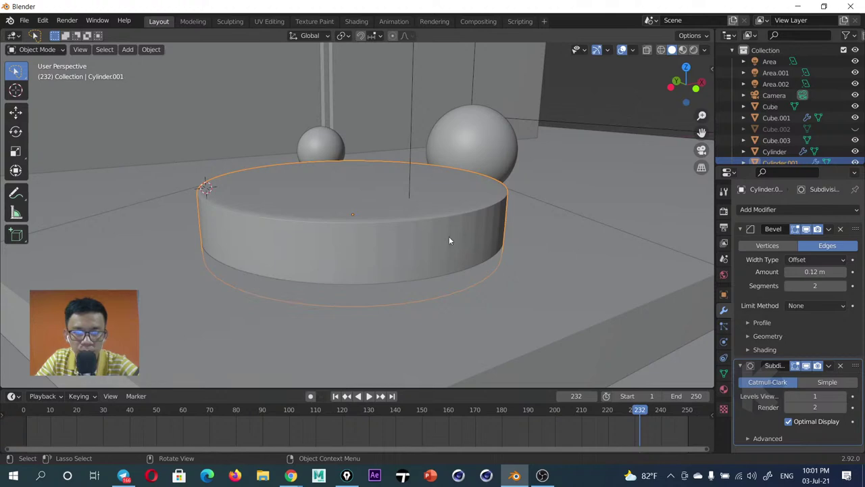
{"action": "middle_click_drag", "start_coordinate": [450, 240], "coordinate": [417, 239]}
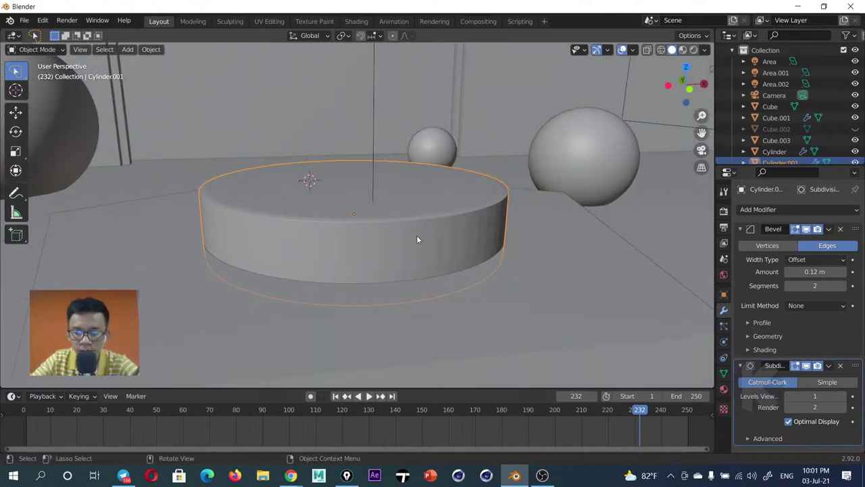
{"action": "key", "text": "KP_1"}
{"action": "key", "text": "KP_0"}
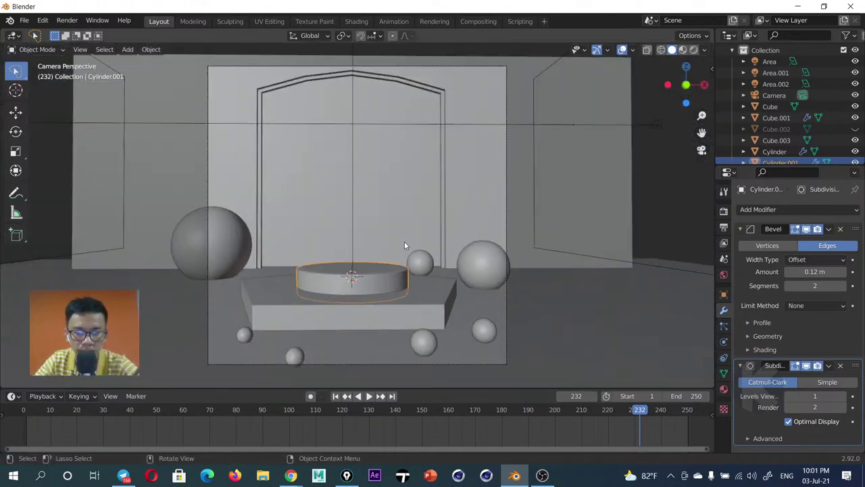
Switch to rendered preview, enlarge the upper disc and raise it along Z onto the base
{"action": "left_click", "coordinate": [693, 50]}
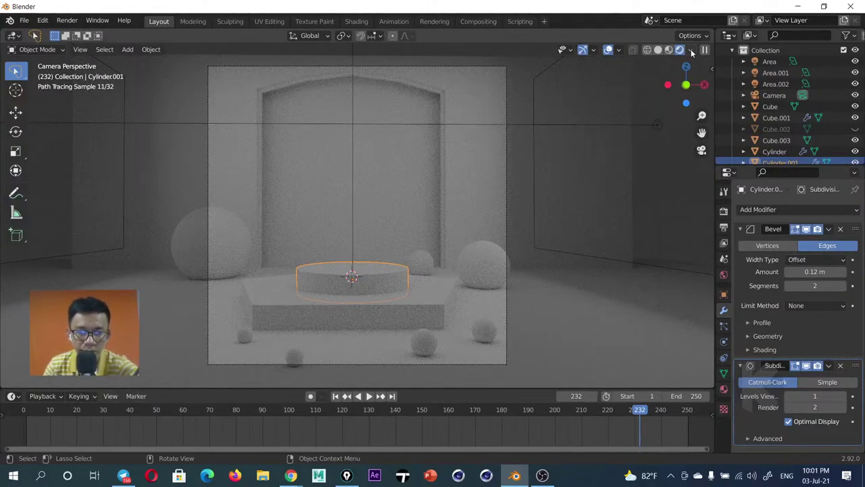
{"action": "key", "text": "s"}
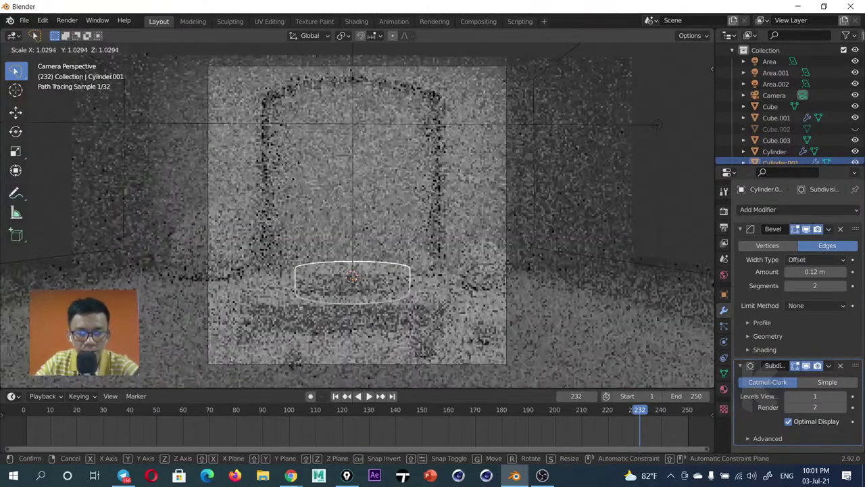
{"action": "left_click", "coordinate": [153, 383]}
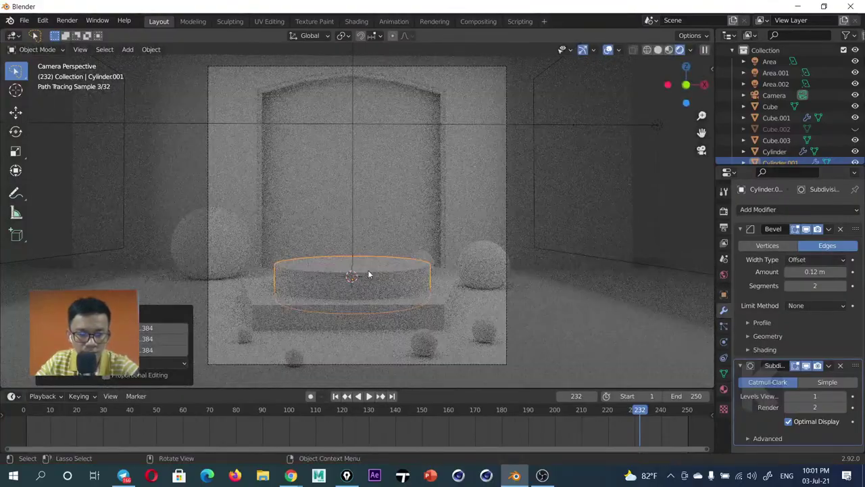
{"action": "key", "text": "g"}
{"action": "key", "text": "z"}
{"action": "left_click", "coordinate": [433, 269]}
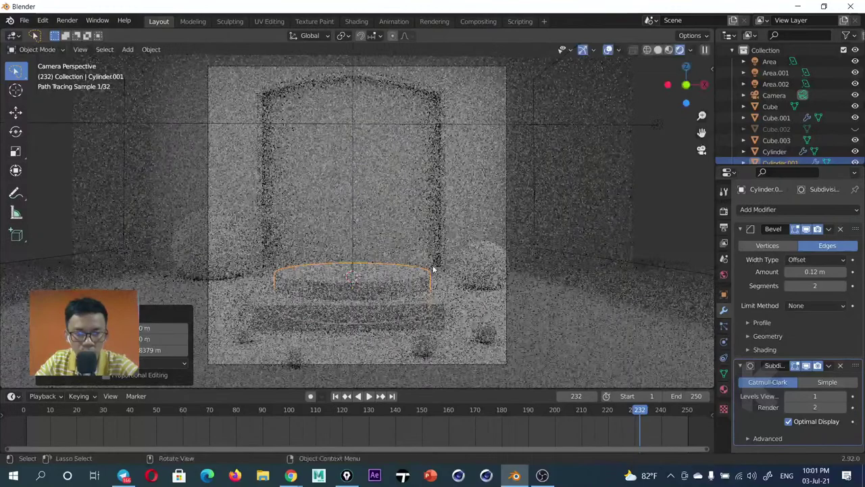
Rotate the lower podium base Cylinder about -36° around the Z axis
{"action": "left_click", "coordinate": [445, 302]}
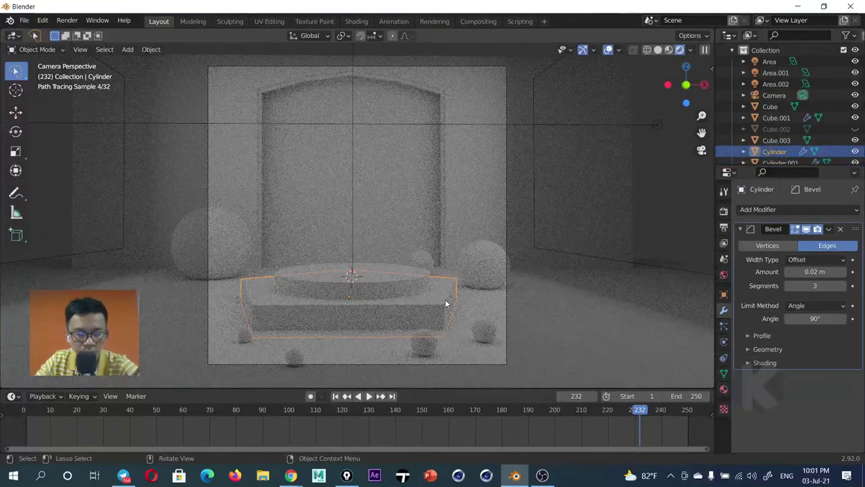
{"action": "key", "text": "r"}
{"action": "key", "text": "z"}
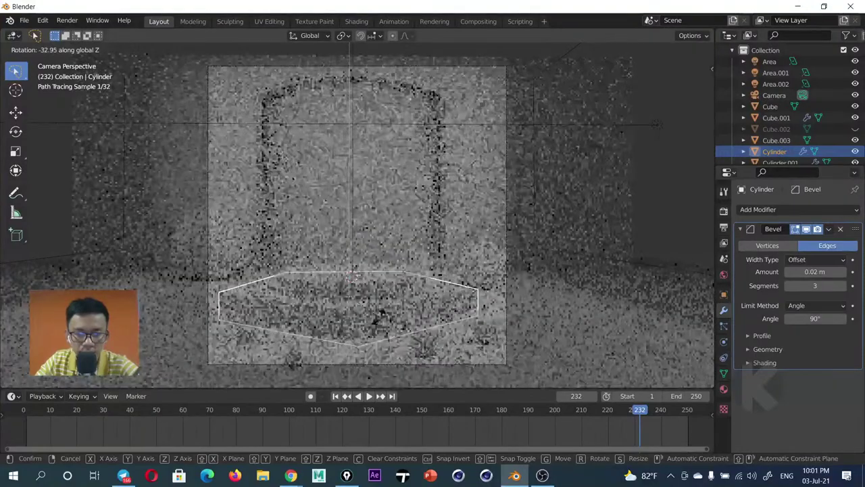
{"action": "left_click", "coordinate": [498, 231]}
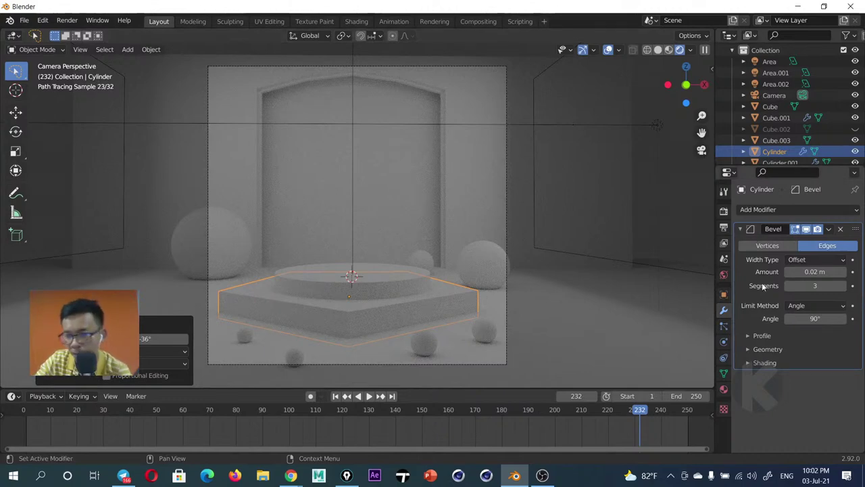
Show Cycles sampling settings with Adaptive Sampling expanded but left off, then select the Area light
{"action": "left_click", "coordinate": [723, 210]}
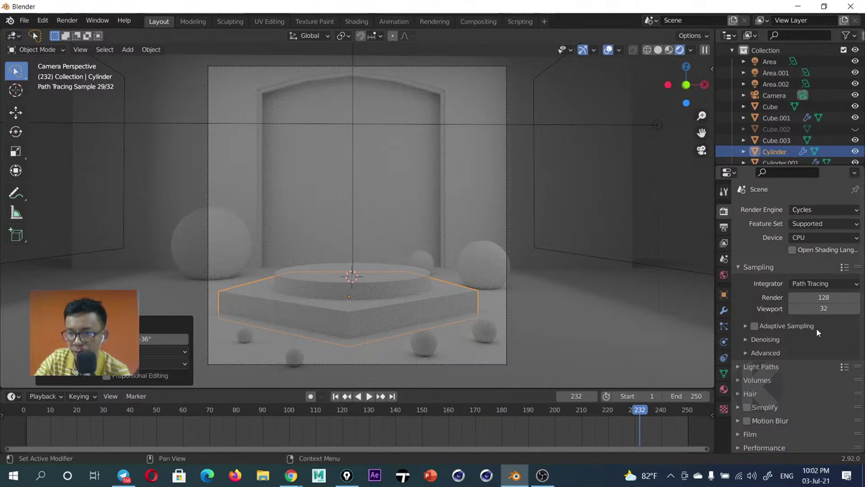
{"action": "scroll", "coordinate": [800, 338], "scroll_direction": "down", "scroll_amount": 2}
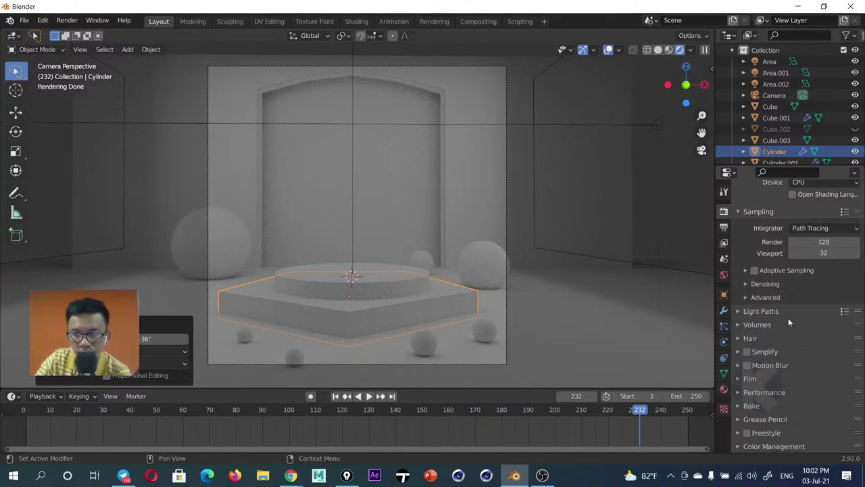
{"action": "left_click", "coordinate": [743, 271]}
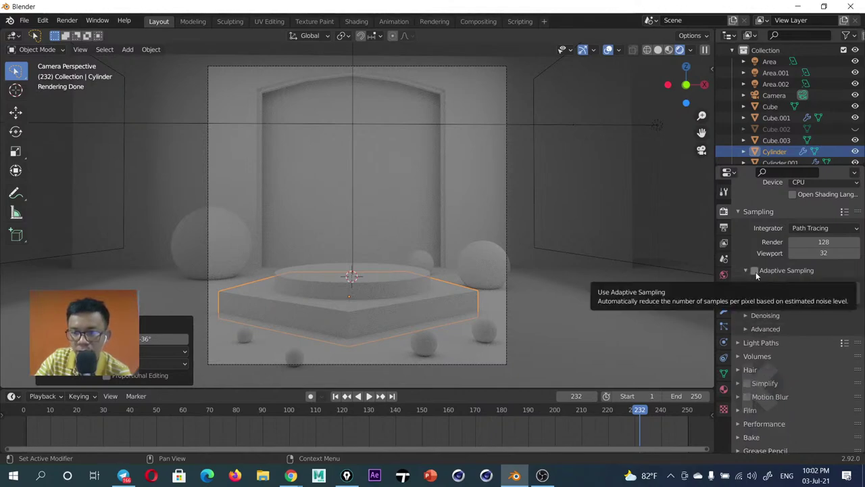
{"action": "left_click", "coordinate": [755, 271]}
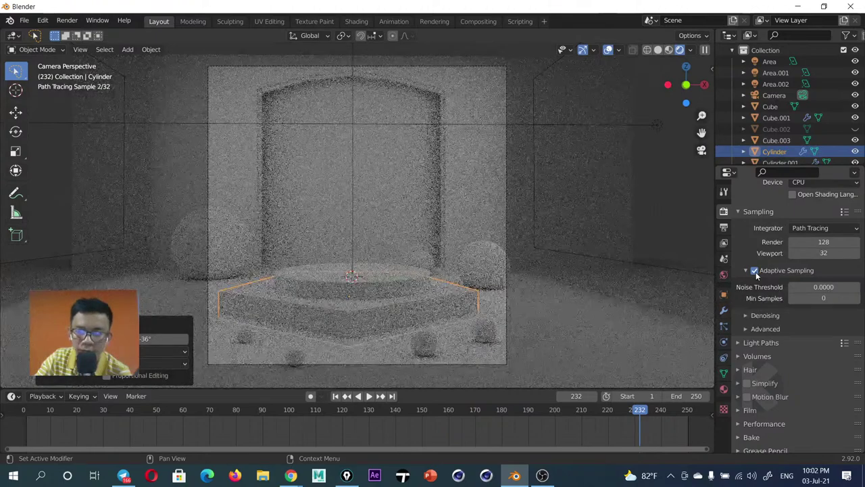
{"action": "left_click", "coordinate": [755, 271]}
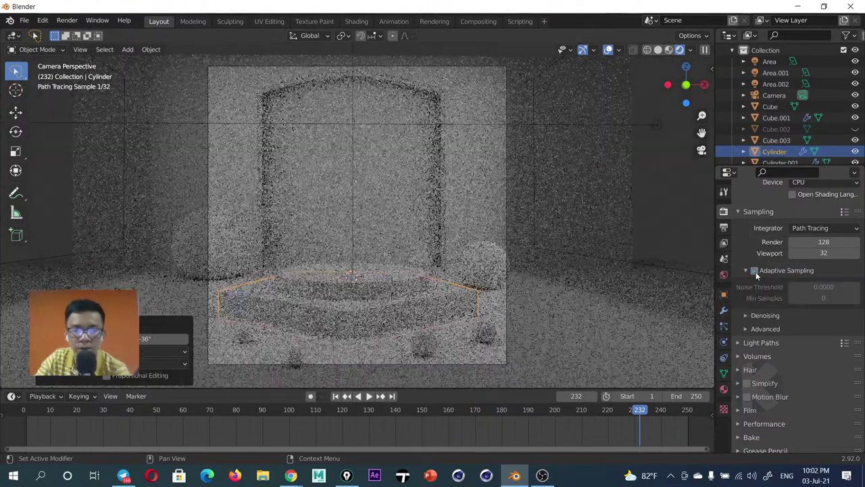
{"action": "left_click", "coordinate": [772, 61]}
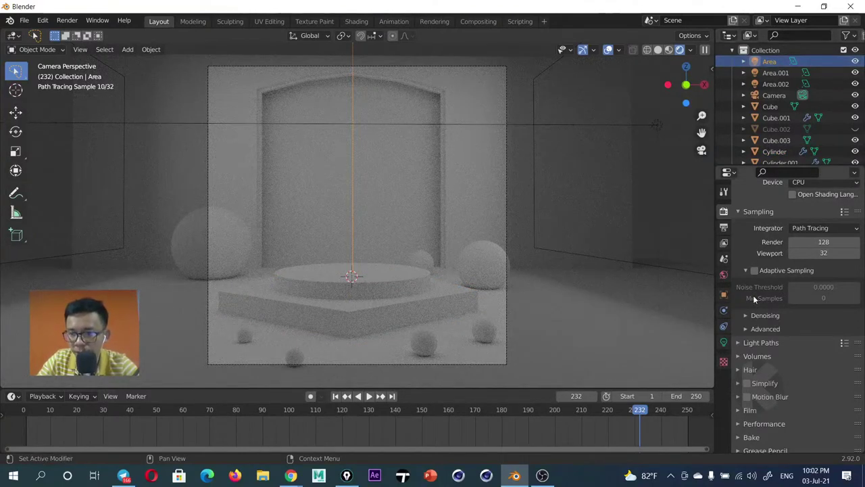
Give the Area light a 1 m size and 5000 W power
{"action": "left_click", "coordinate": [724, 344]}
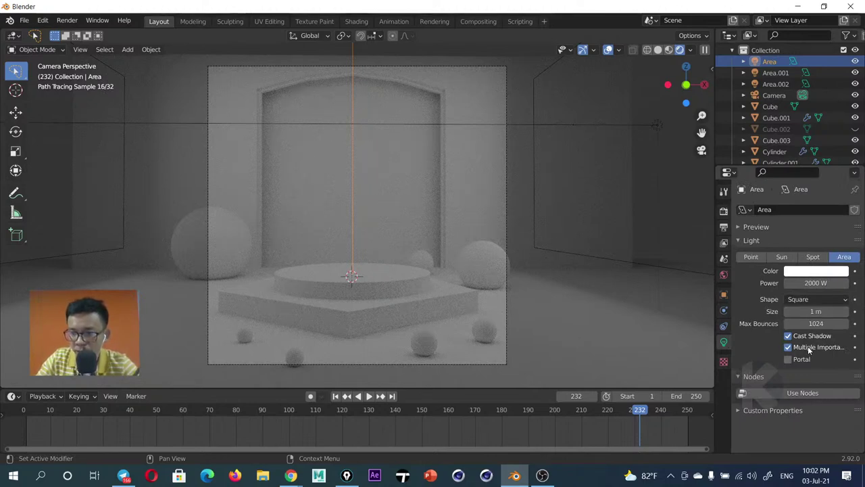
{"action": "left_click", "coordinate": [816, 312]}
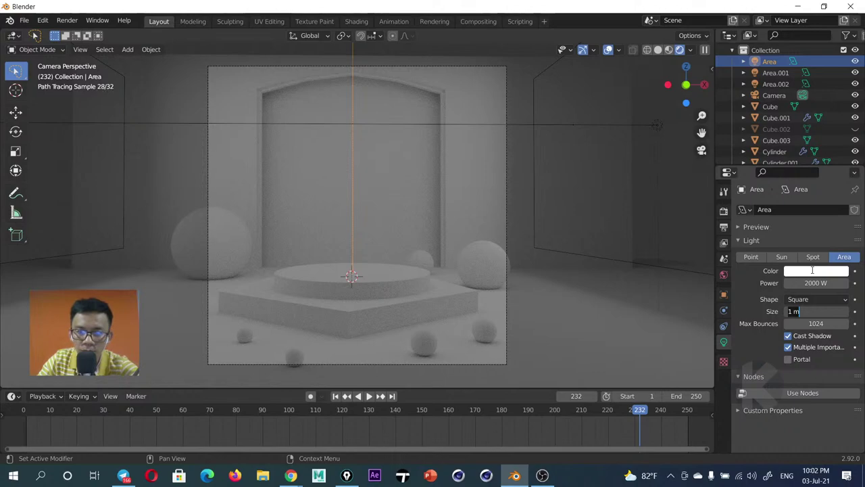
{"action": "key", "text": "Return"}
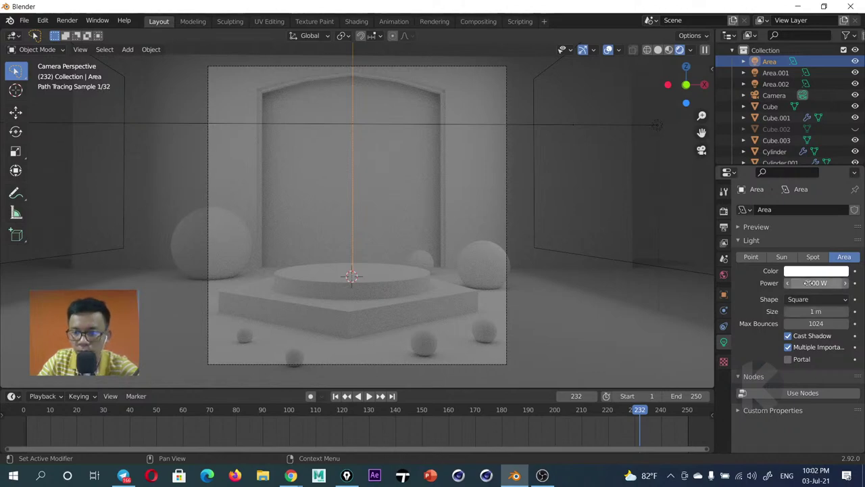
{"action": "left_click", "coordinate": [810, 282]}
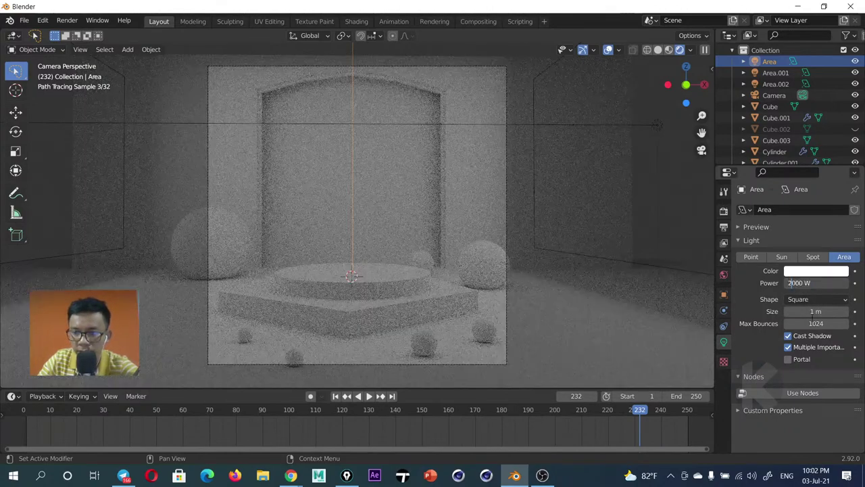
{"action": "type", "text": "5000"}
{"action": "key", "text": "Return"}
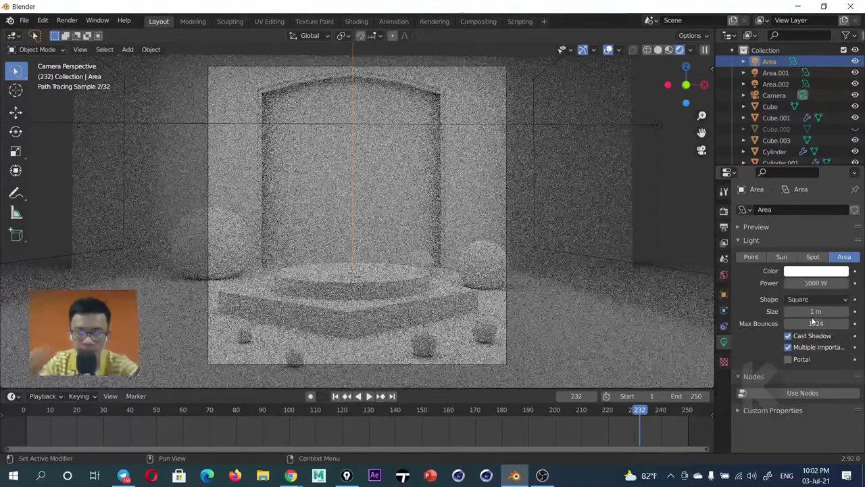
Set Area.001's power to 5000 W
{"action": "left_click", "coordinate": [776, 73]}
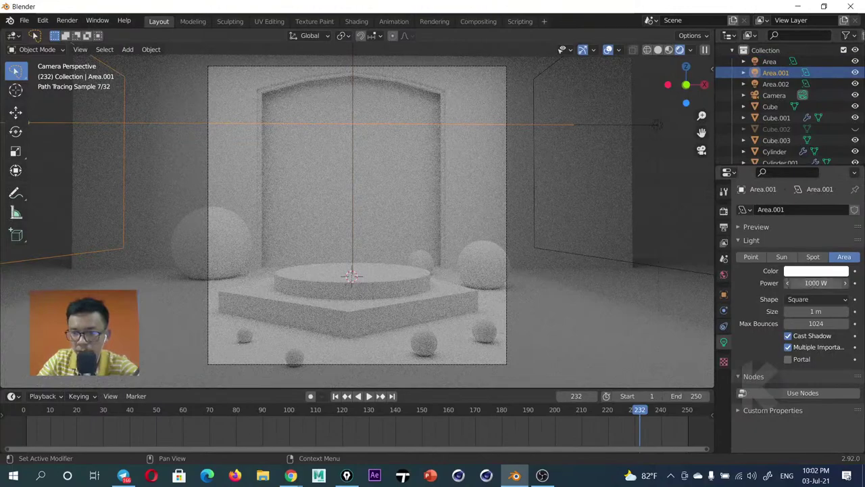
{"action": "left_click", "coordinate": [795, 284]}
{"action": "key", "text": "BackSpace"}
{"action": "key", "text": "BackSpace"}
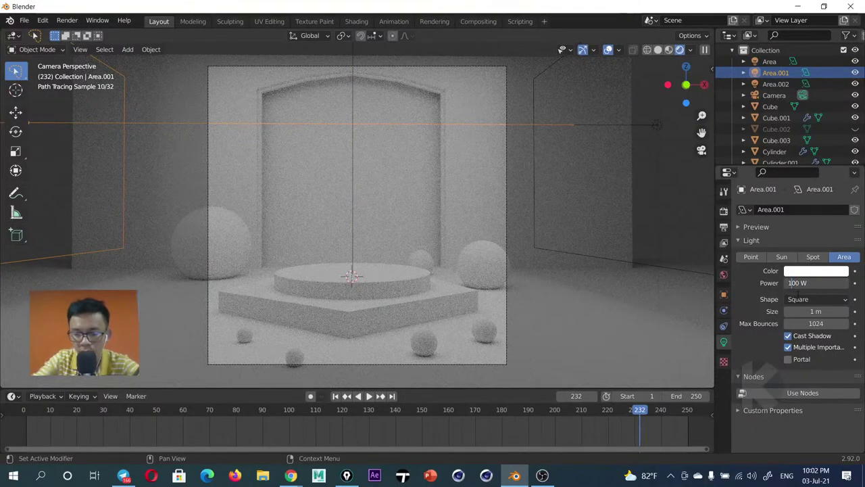
{"action": "type", "text": "50"}
{"action": "key", "text": "Return"}
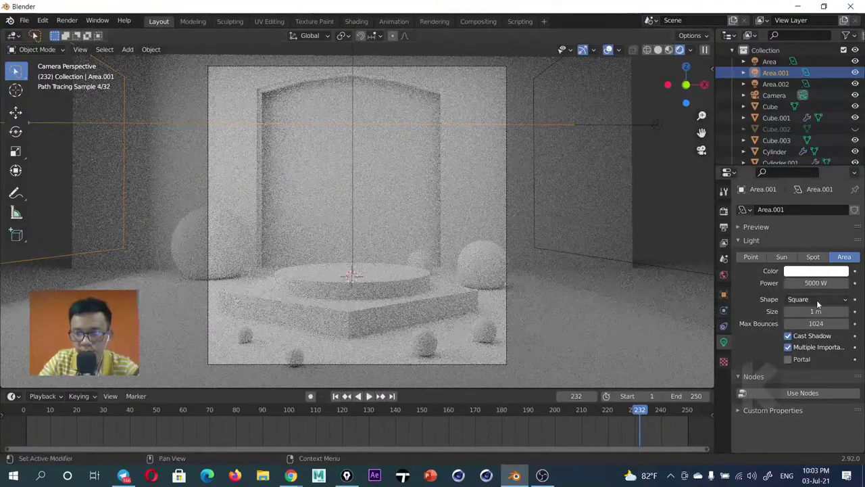
Move Area.002 further right along X, select the Cube, and open the Shading workspace
{"action": "left_click", "coordinate": [550, 250]}
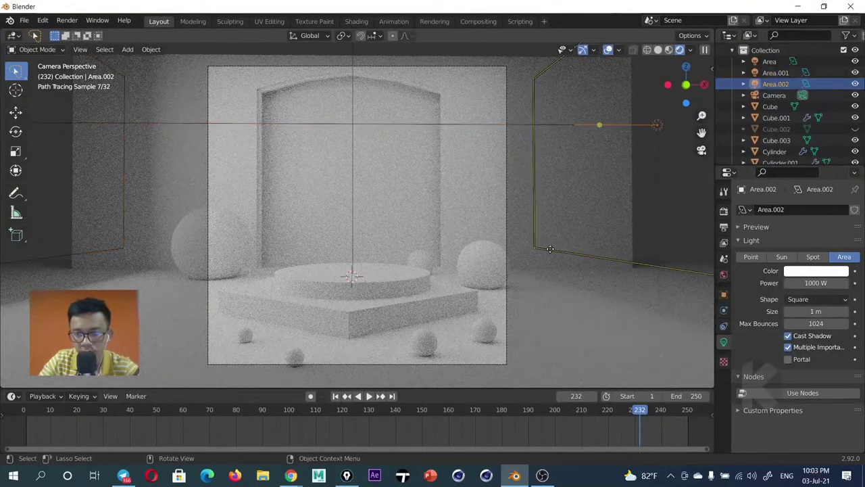
{"action": "key", "text": "g"}
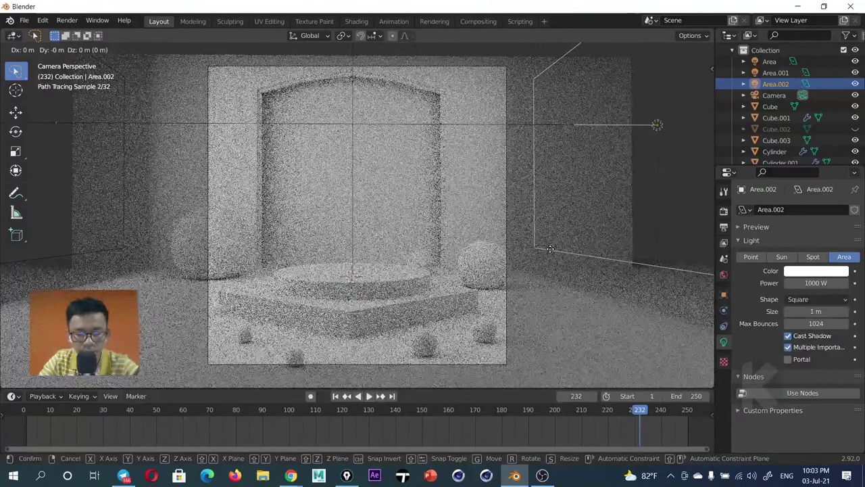
{"action": "key", "text": "x"}
{"action": "left_click", "coordinate": [576, 249]}
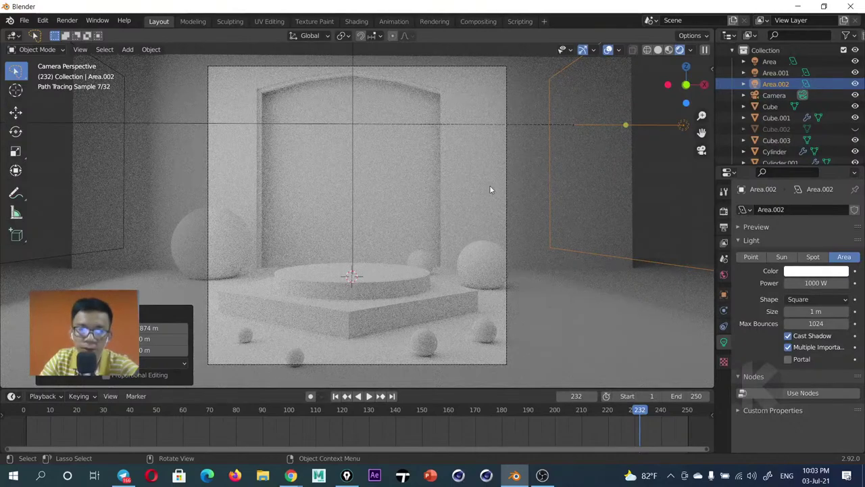
{"action": "left_click", "coordinate": [438, 183]}
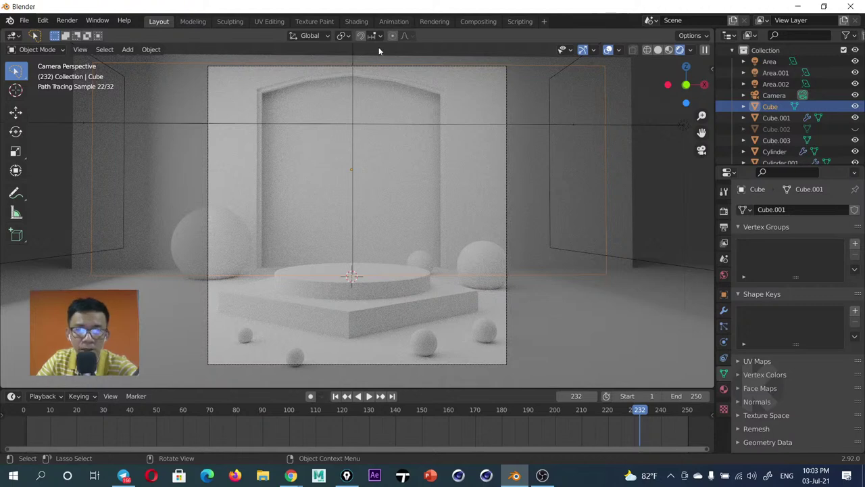
{"action": "left_click", "coordinate": [356, 21]}
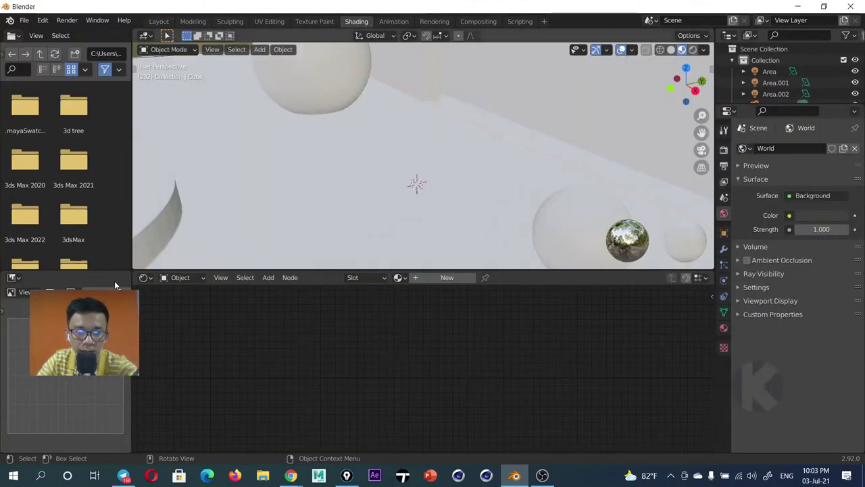
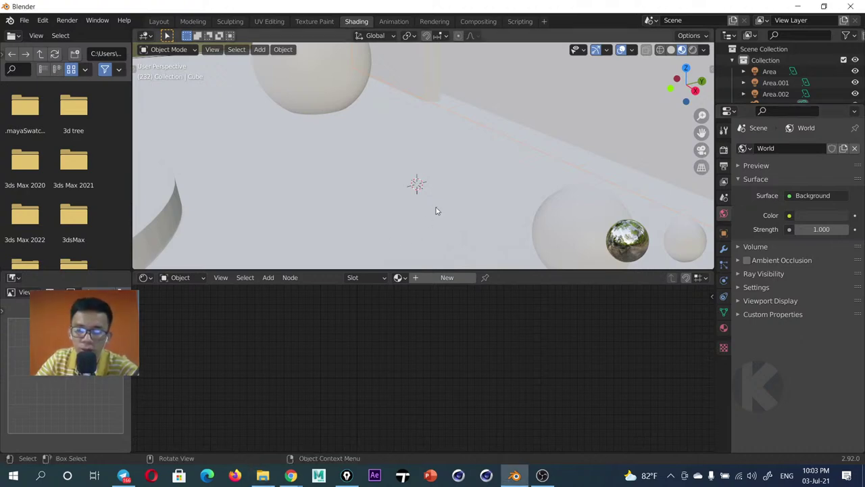
Preview the podium through the scene camera in rendered shading, then bring up the Chrome reference
{"action": "key", "text": "KP_0"}
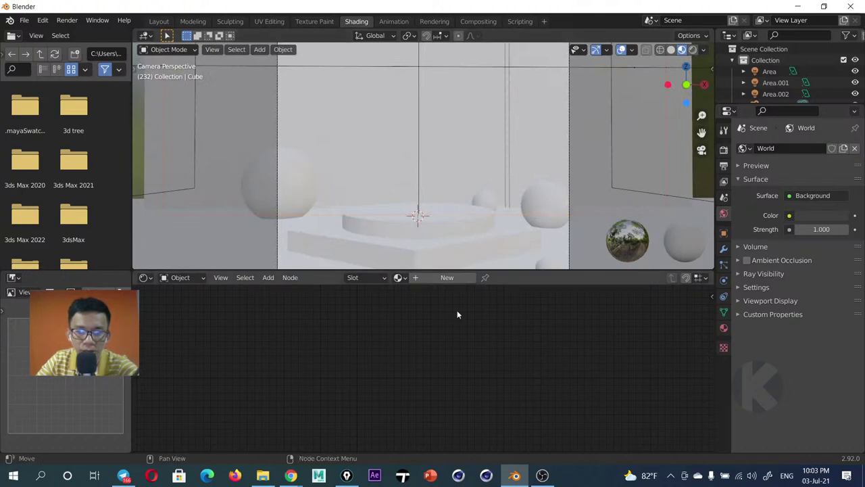
{"action": "left_click_drag", "start_coordinate": [503, 271], "coordinate": [505, 344]}
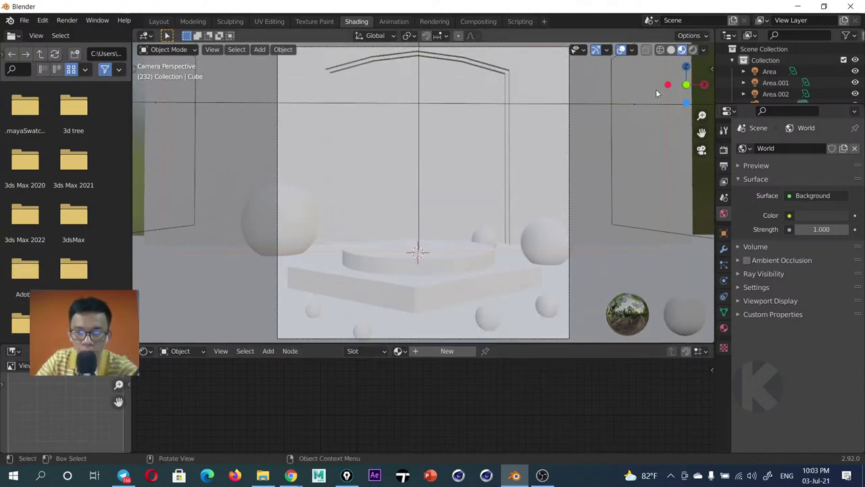
{"action": "left_click", "coordinate": [683, 50]}
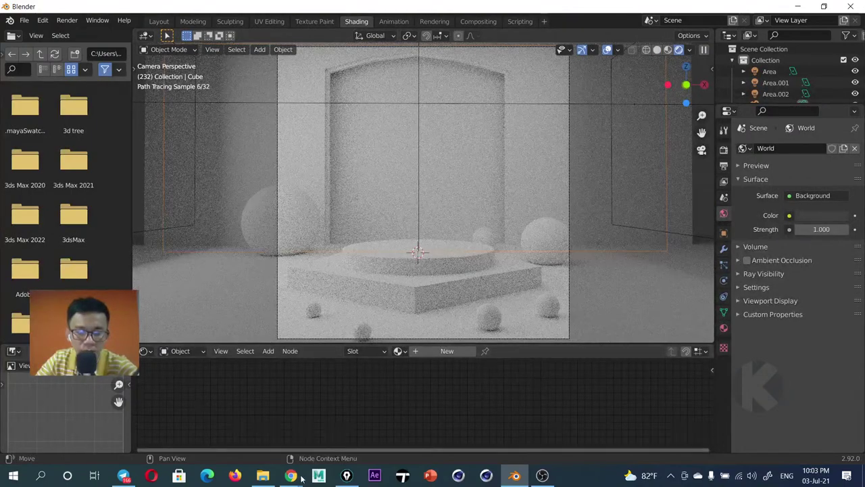
{"action": "mouse_move", "coordinate": [291, 475]}
{"action": "left_click", "coordinate": [352, 426]}
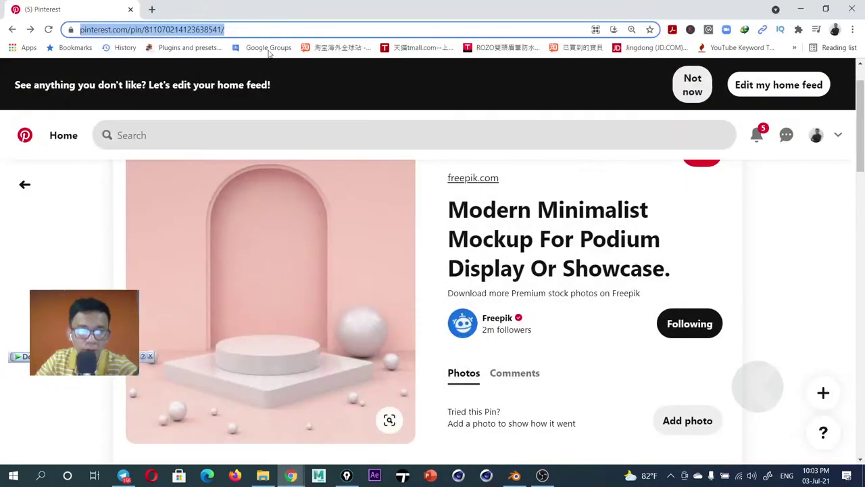
Search Google for 'adobe color themes' in a new tab, try the Adobe Color site, return to results
{"action": "left_click", "coordinate": [151, 8]}
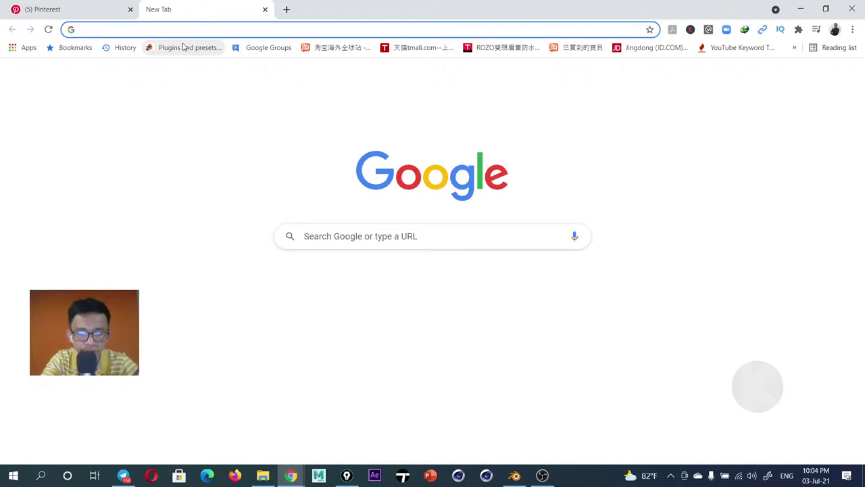
{"action": "type", "text": "ADOBE"}
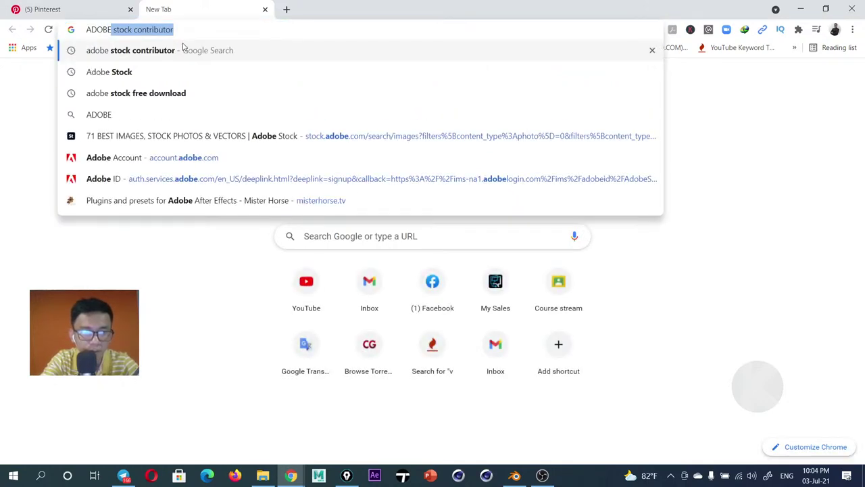
{"action": "type", "text": " COL"}
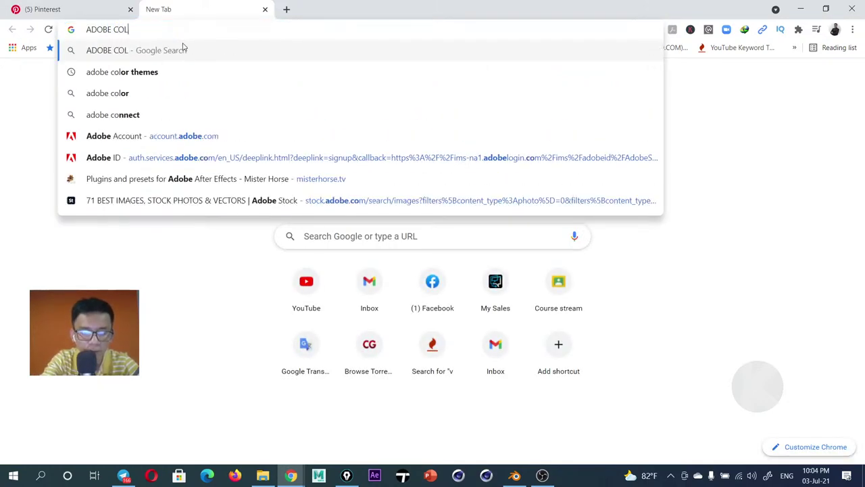
{"action": "type", "text": "O"}
{"action": "left_click", "coordinate": [177, 75]}
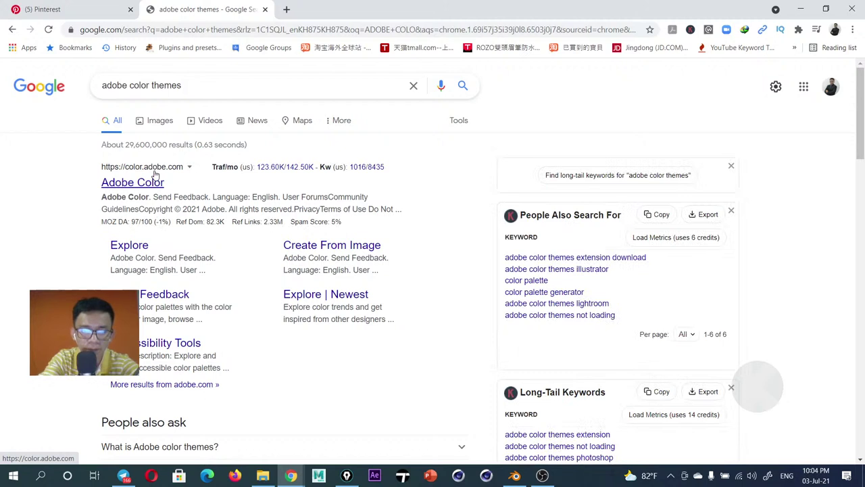
{"action": "left_click", "coordinate": [155, 175]}
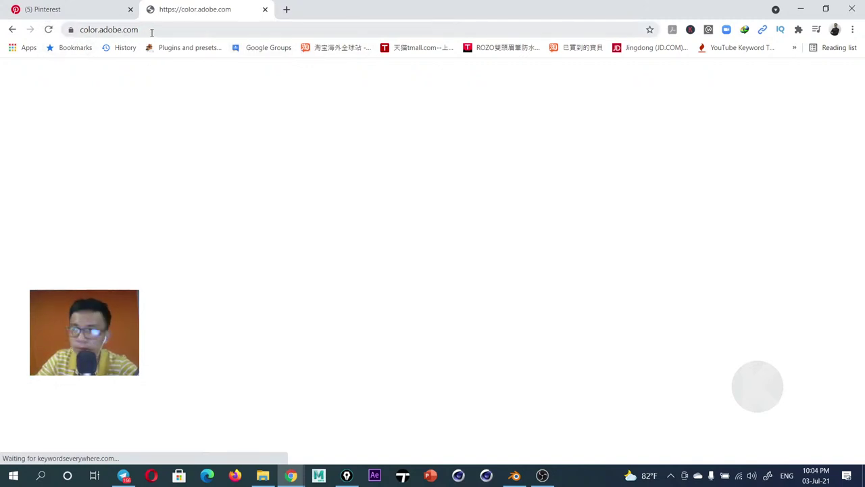
{"action": "left_click", "coordinate": [13, 31]}
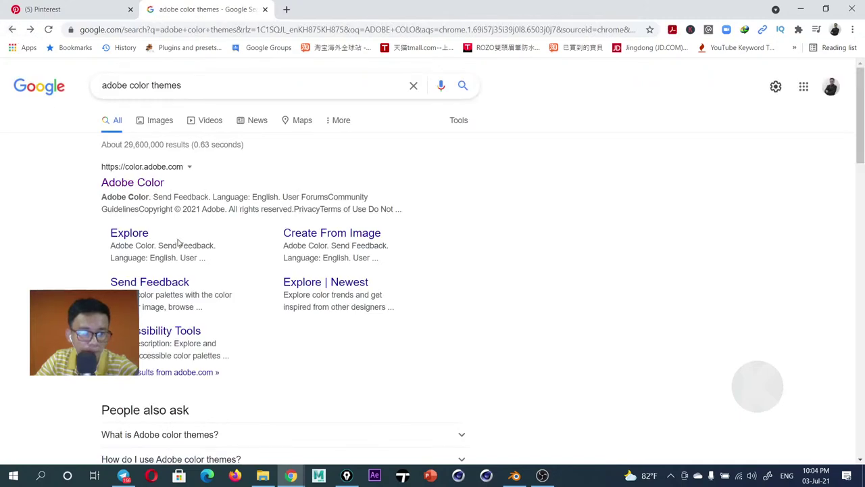
Glance at image results, retry the Adobe Color website, and come back to the search results
{"action": "left_click", "coordinate": [169, 123]}
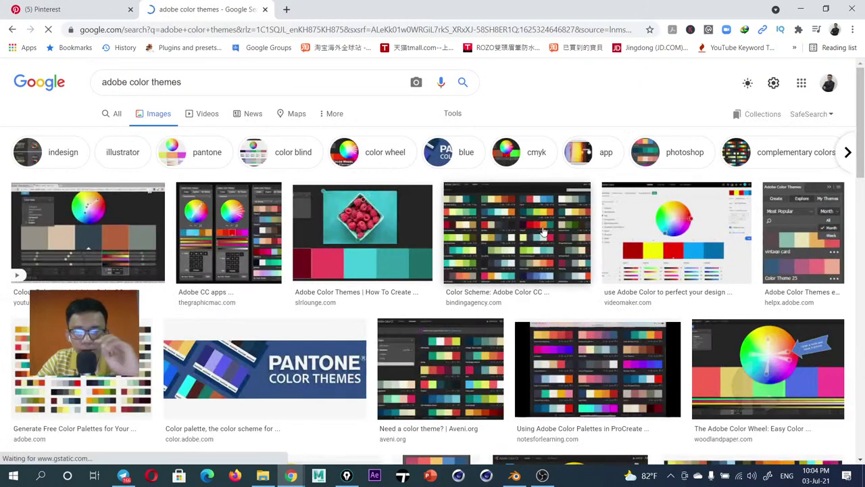
{"action": "scroll", "coordinate": [482, 271], "scroll_direction": "down", "scroll_amount": 1}
{"action": "scroll", "coordinate": [500, 261], "scroll_direction": "down", "scroll_amount": 4}
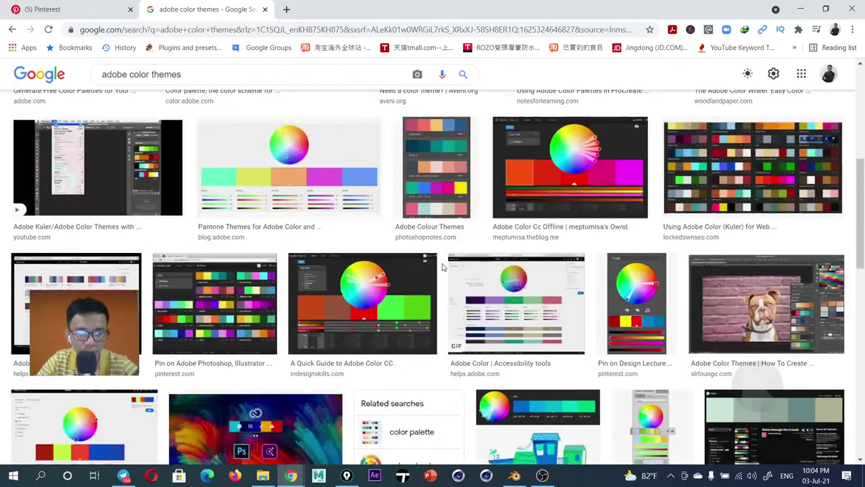
{"action": "scroll", "coordinate": [296, 281], "scroll_direction": "up", "scroll_amount": 5}
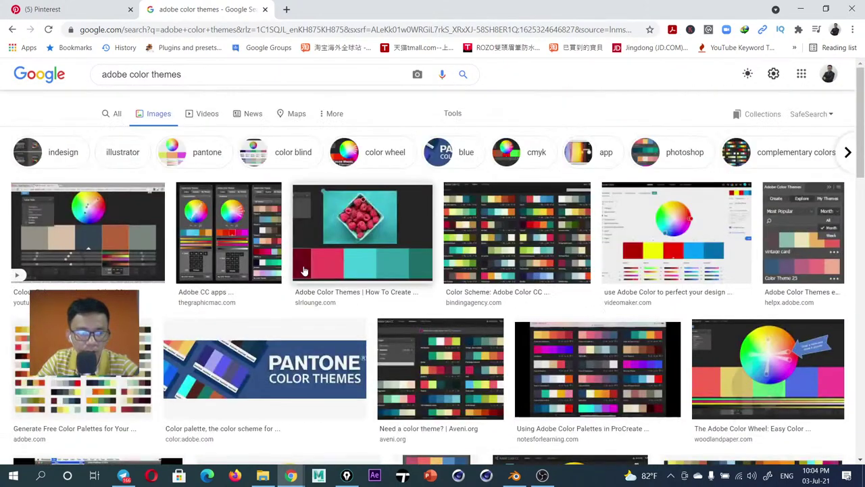
{"action": "left_click", "coordinate": [115, 115]}
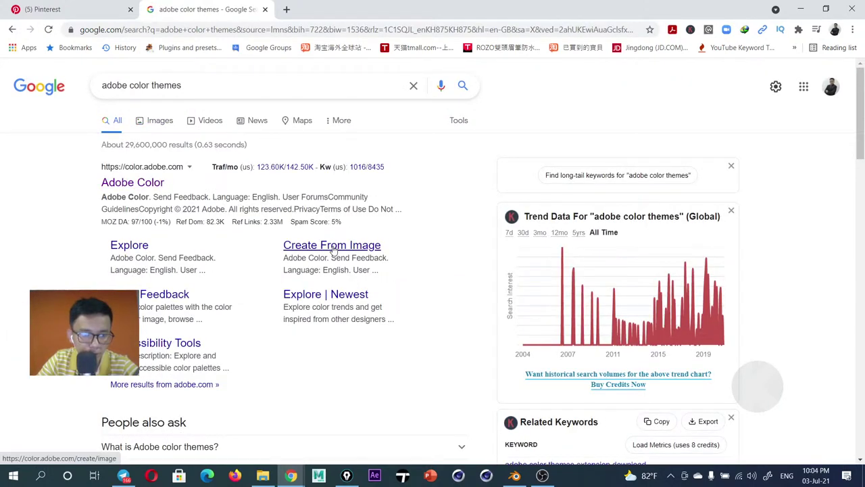
{"action": "left_click", "coordinate": [149, 186]}
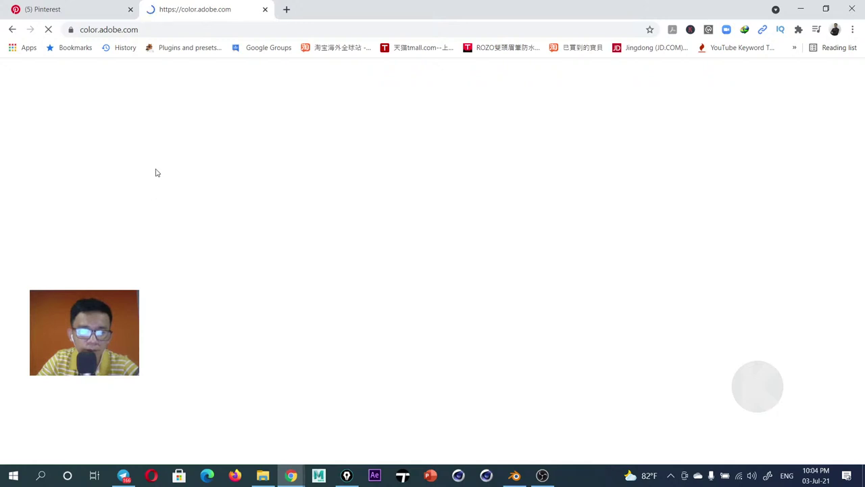
{"action": "left_click", "coordinate": [12, 30]}
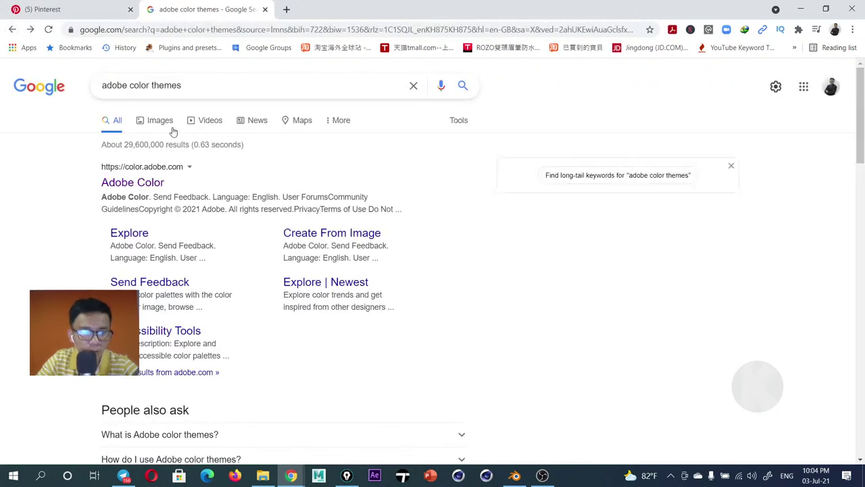
Show image results and scroll down to the blue Adobe Color palette screenshot
{"action": "left_click", "coordinate": [161, 120]}
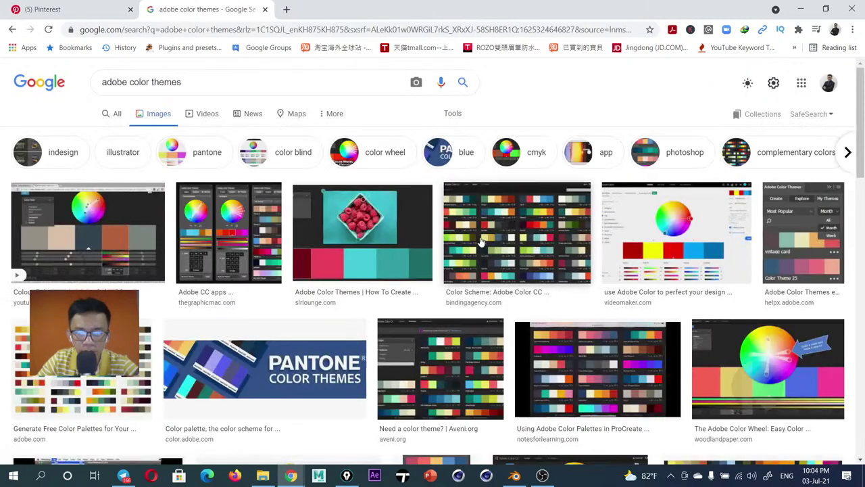
{"action": "scroll", "coordinate": [491, 241], "scroll_direction": "down", "scroll_amount": 2}
{"action": "scroll", "coordinate": [491, 241], "scroll_direction": "down", "scroll_amount": 3}
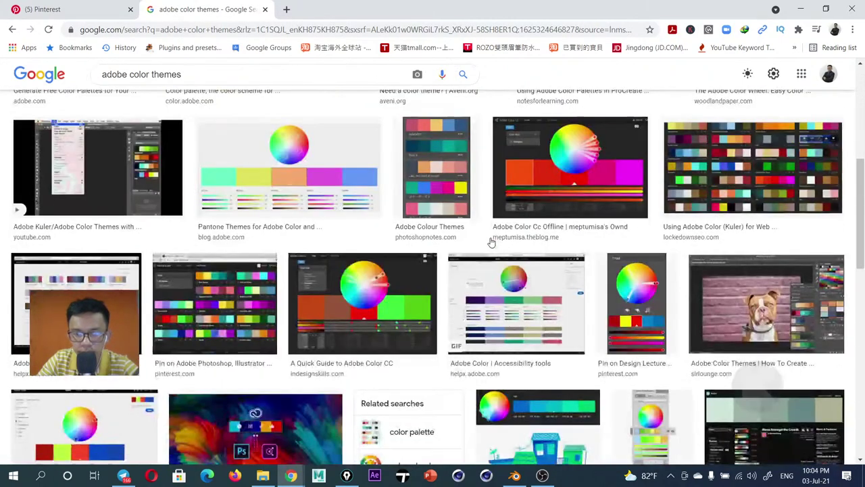
{"action": "scroll", "coordinate": [491, 243], "scroll_direction": "down", "scroll_amount": 2}
{"action": "scroll", "coordinate": [492, 242], "scroll_direction": "down", "scroll_amount": 1}
{"action": "scroll", "coordinate": [500, 230], "scroll_direction": "down", "scroll_amount": 2}
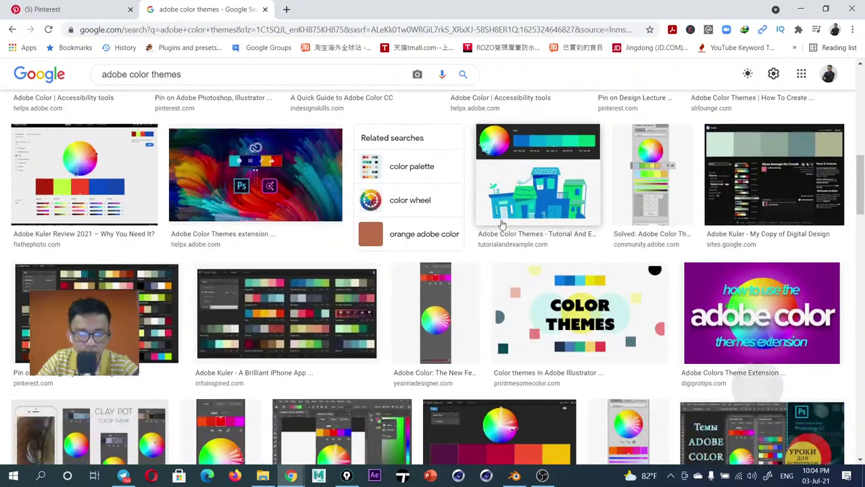
{"action": "scroll", "coordinate": [502, 225], "scroll_direction": "down", "scroll_amount": 2}
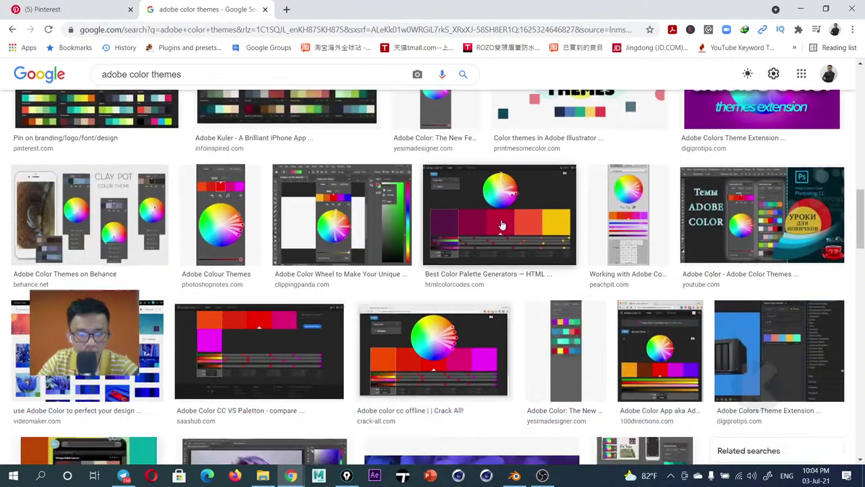
{"action": "scroll", "coordinate": [503, 224], "scroll_direction": "down", "scroll_amount": 3}
Save the palette preview as Adobe-Color-Explore.gif into Student (E:) > Blender
{"action": "left_click", "coordinate": [129, 196]}
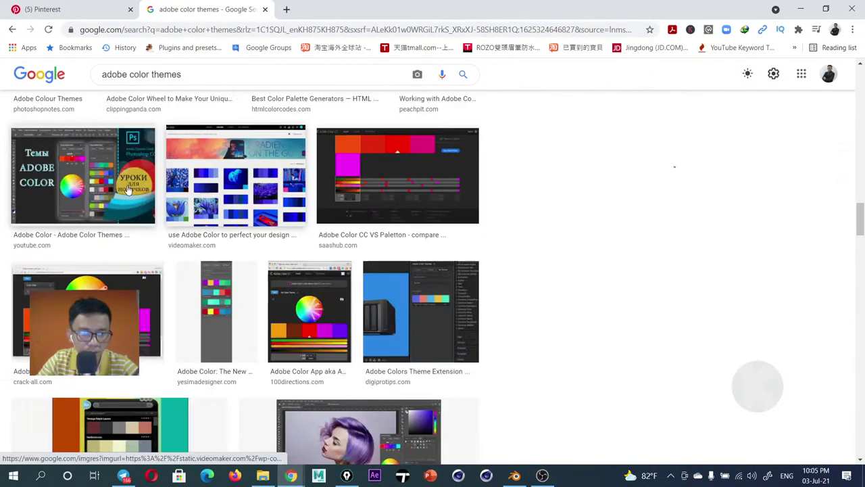
{"action": "right_click", "coordinate": [599, 148]}
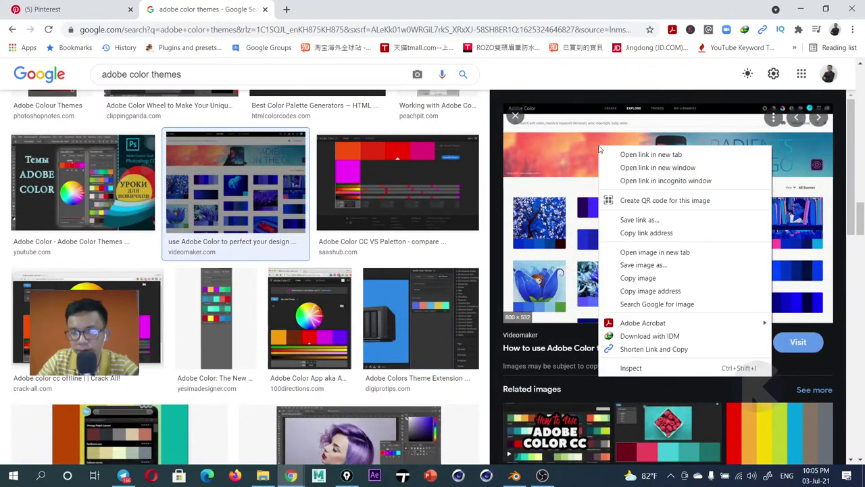
{"action": "left_click", "coordinate": [650, 265]}
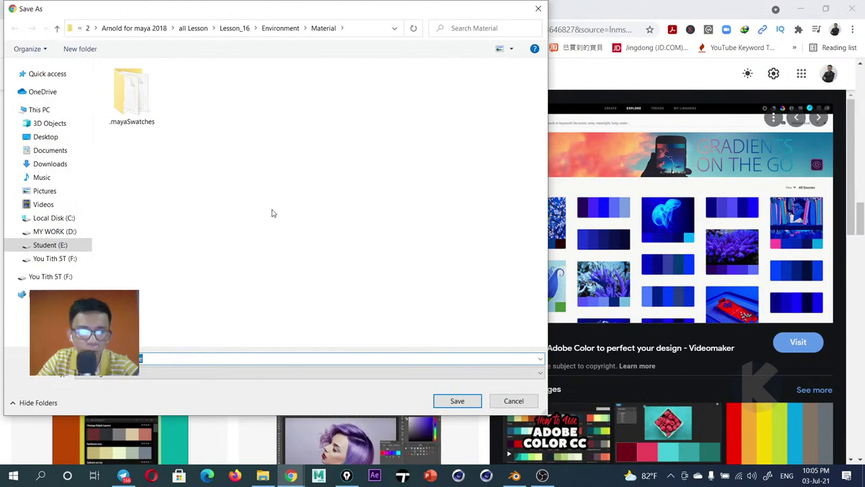
{"action": "left_click", "coordinate": [57, 243]}
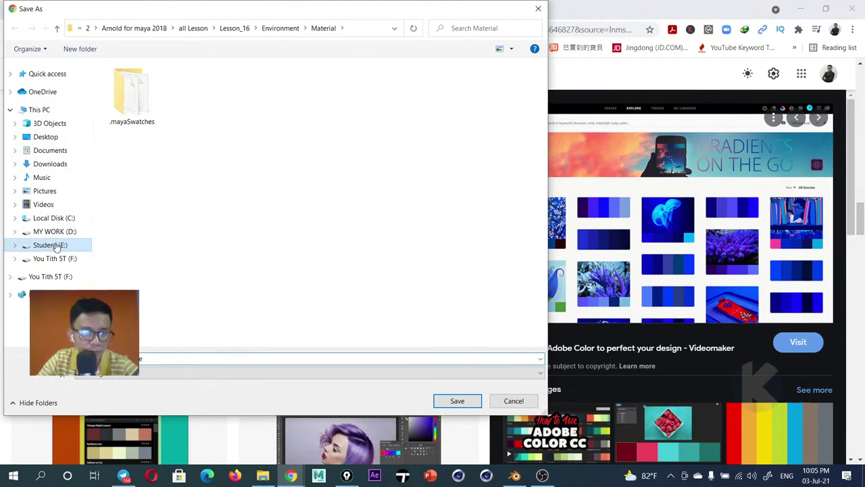
{"action": "double_click", "coordinate": [131, 169]}
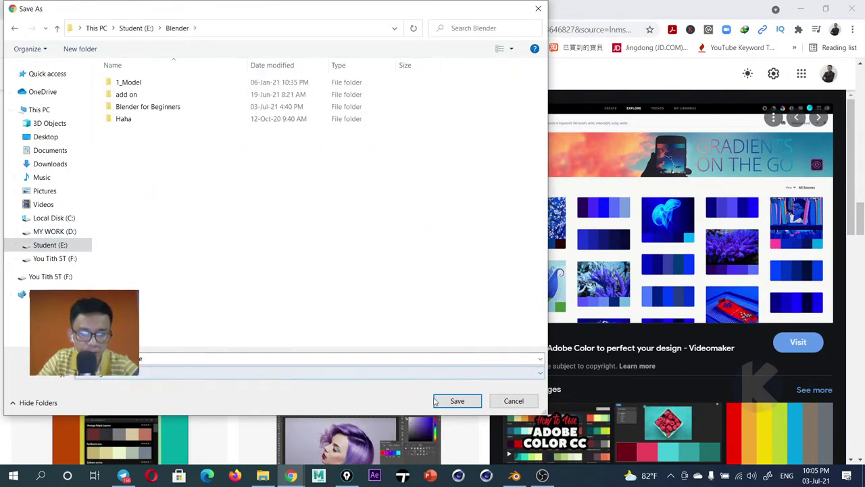
{"action": "left_click", "coordinate": [457, 401]}
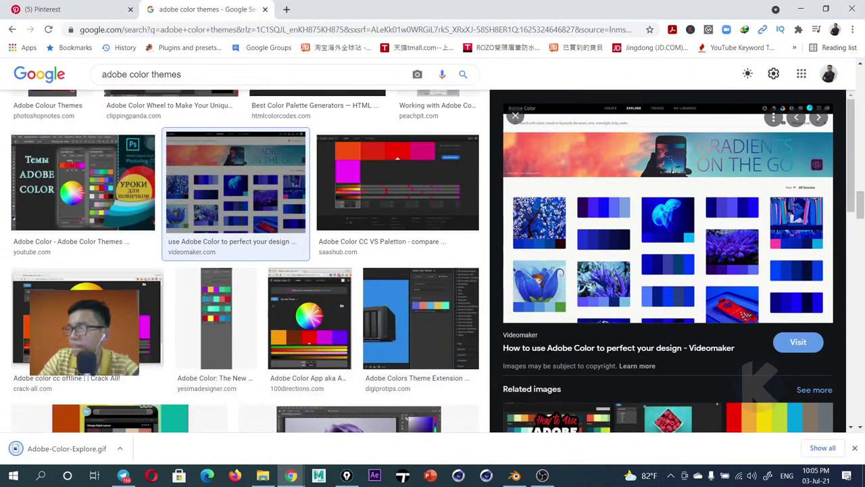
Crop the palette screenshot down to just the blue colour palette
{"action": "key", "text": "super+e"}
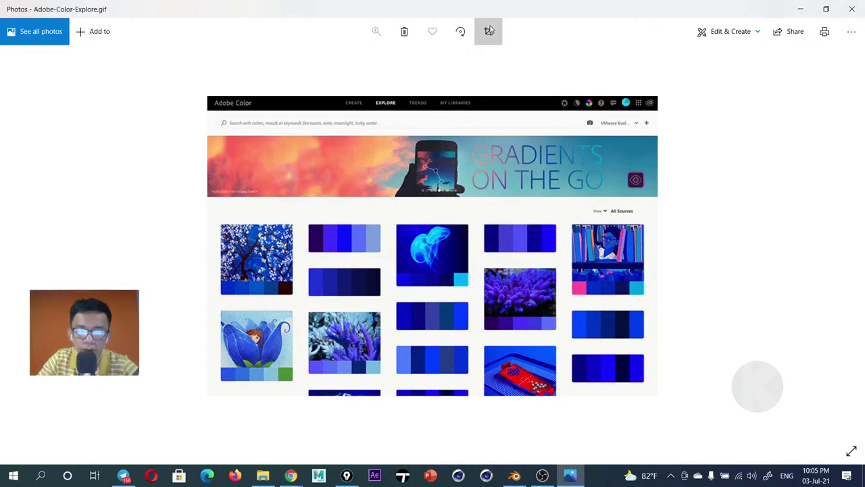
{"action": "left_click", "coordinate": [489, 30]}
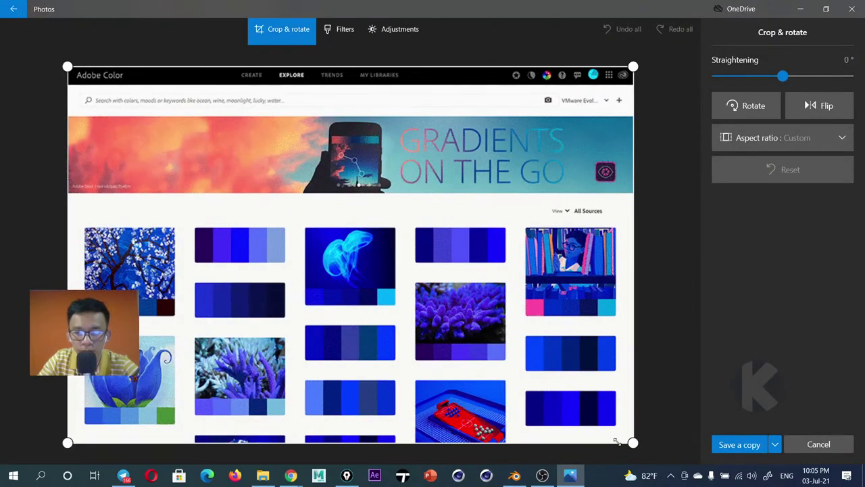
{"action": "left_click_drag", "start_coordinate": [616, 441], "coordinate": [275, 264]}
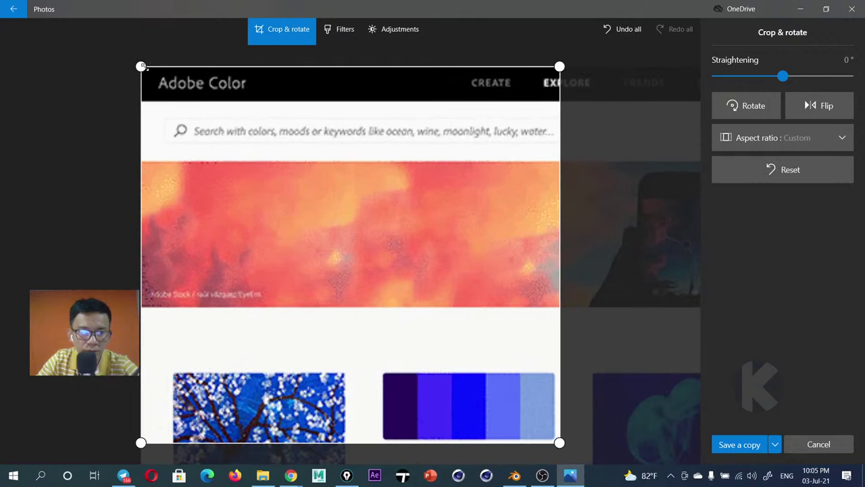
{"action": "left_click_drag", "start_coordinate": [140, 67], "coordinate": [379, 361]}
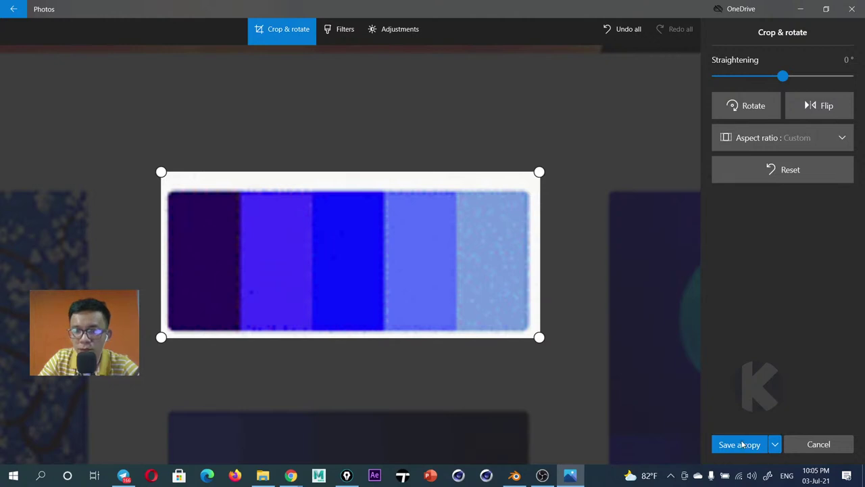
Save a copy of the cropped palette into Student (E:) > Blender and close Photos
{"action": "left_click", "coordinate": [395, 30]}
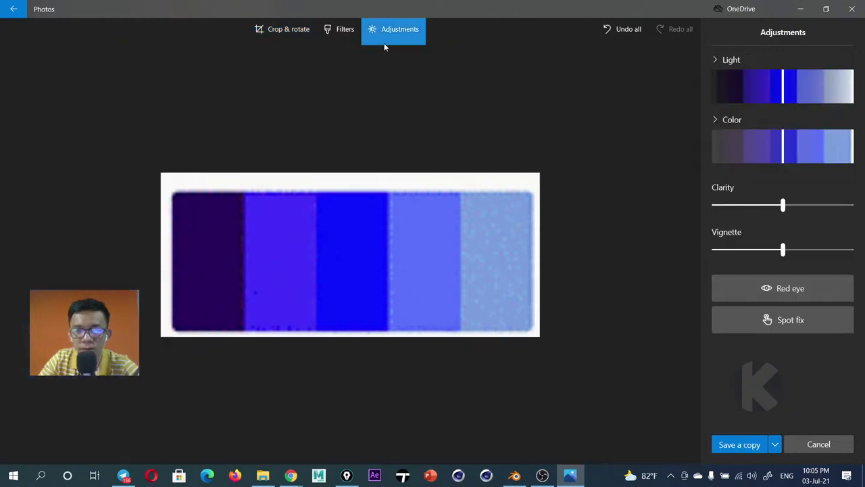
{"action": "left_click", "coordinate": [740, 445]}
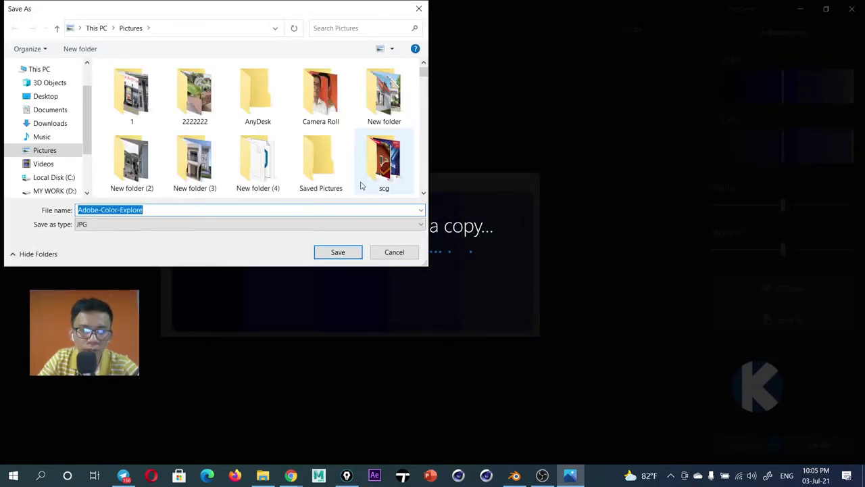
{"action": "scroll", "coordinate": [360, 154], "scroll_direction": "down", "scroll_amount": 5}
{"action": "left_click", "coordinate": [54, 191]}
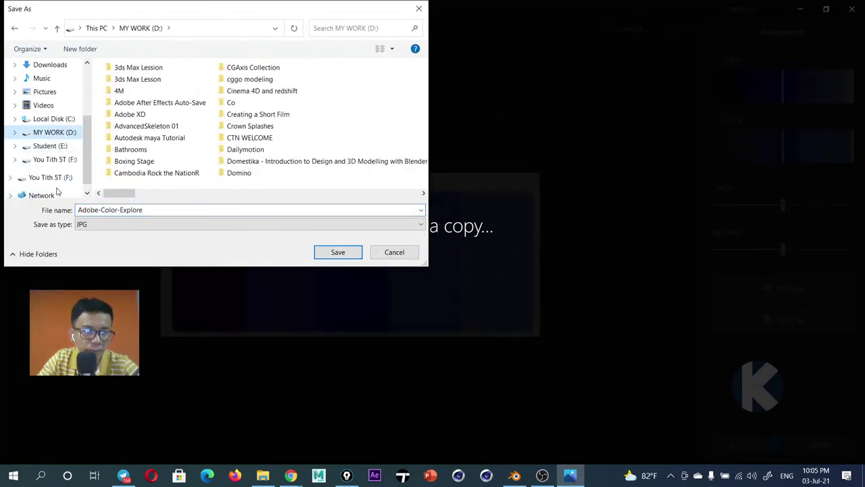
{"action": "left_click", "coordinate": [54, 147]}
{"action": "double_click", "coordinate": [258, 169]}
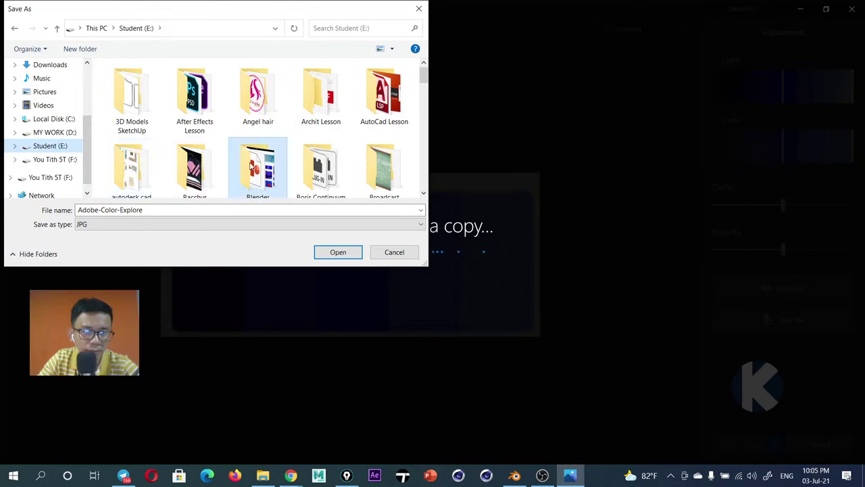
{"action": "type", "text": "S"}
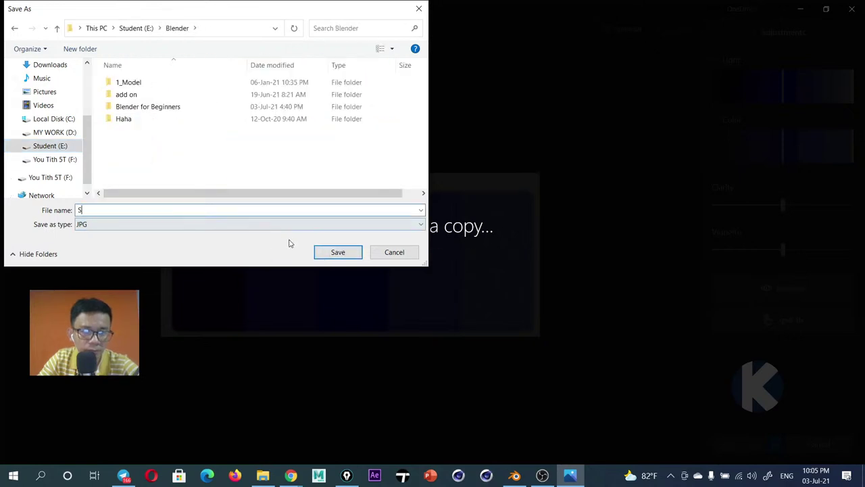
{"action": "left_click", "coordinate": [338, 252]}
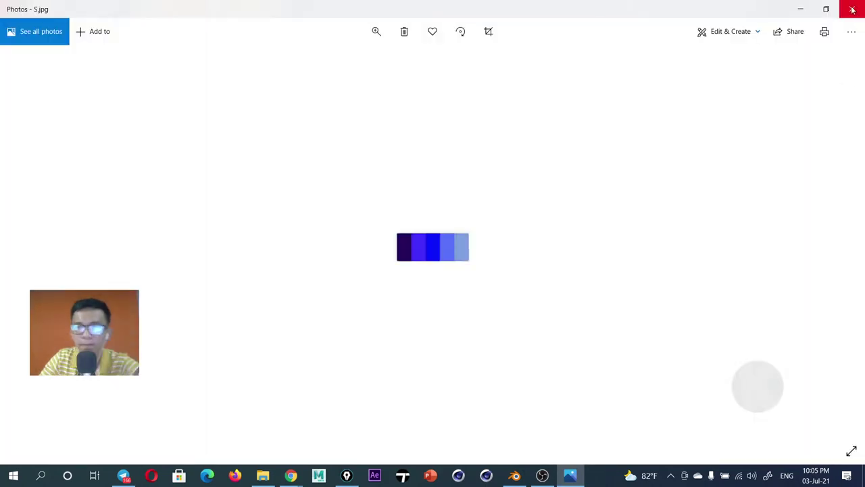
{"action": "left_click", "coordinate": [852, 8]}
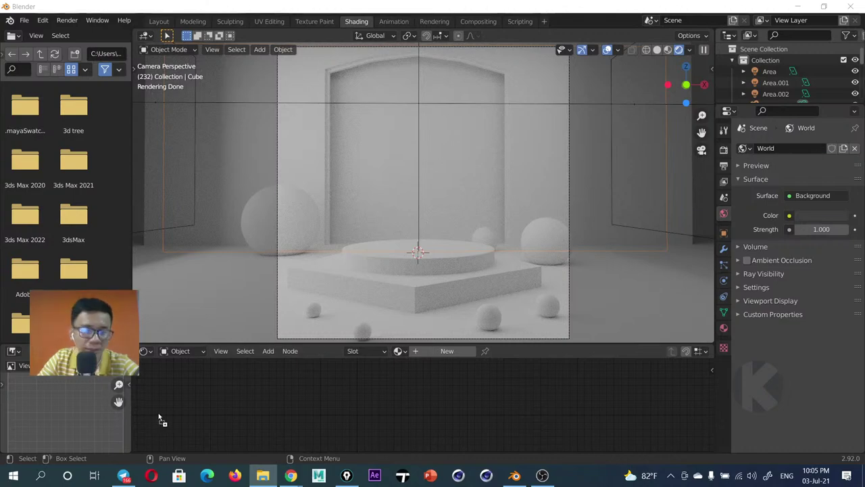
Load the blue palette image into the Image Editor and widen the panel to show it larger
{"action": "left_click_drag", "start_coordinate": [162, 419], "coordinate": [77, 408]}
{"action": "scroll", "coordinate": [72, 417], "scroll_direction": "up", "scroll_amount": 4}
{"action": "scroll", "coordinate": [72, 418], "scroll_direction": "down", "scroll_amount": 2}
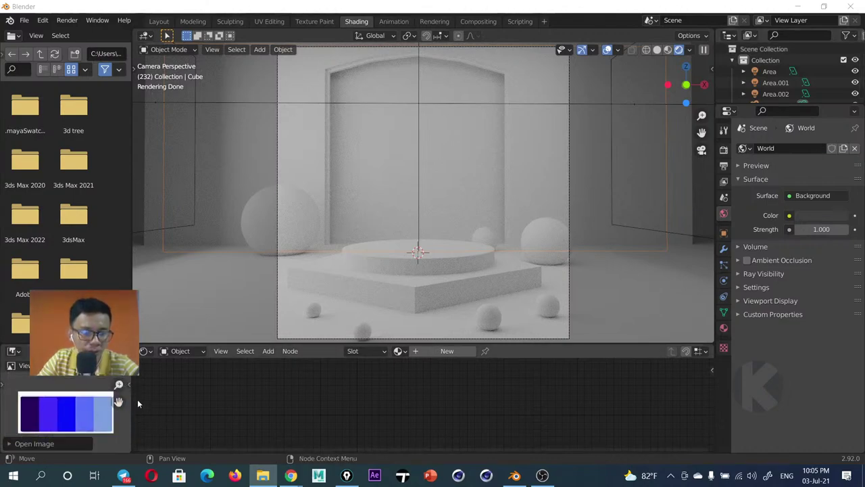
{"action": "left_click_drag", "start_coordinate": [132, 391], "coordinate": [240, 391]}
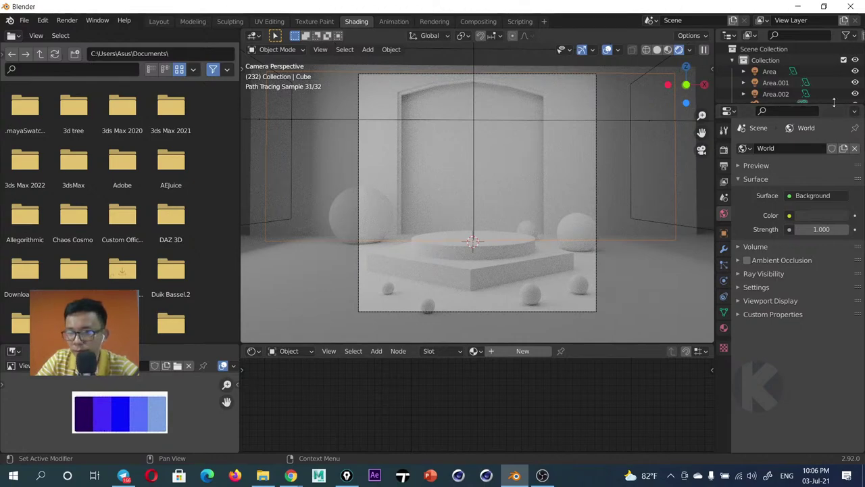
Enlarge the Outliner, select the Cube, and show its Material Properties
{"action": "left_click_drag", "start_coordinate": [829, 106], "coordinate": [830, 214]}
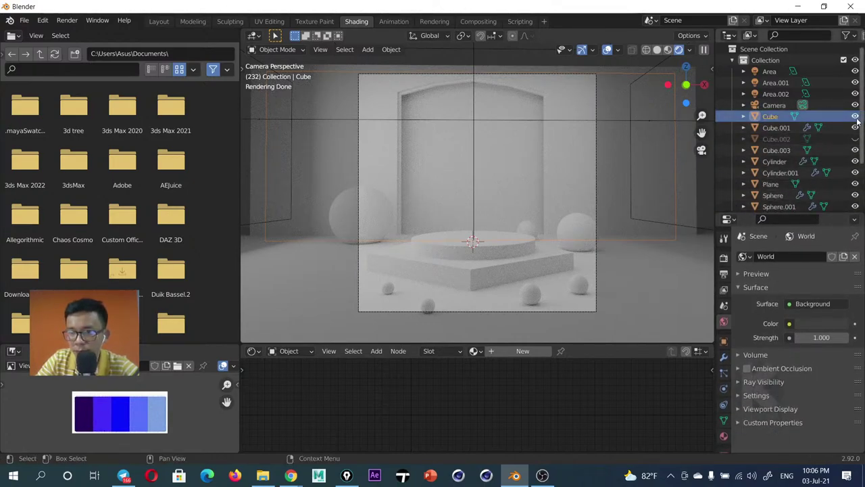
{"action": "left_click", "coordinate": [855, 116]}
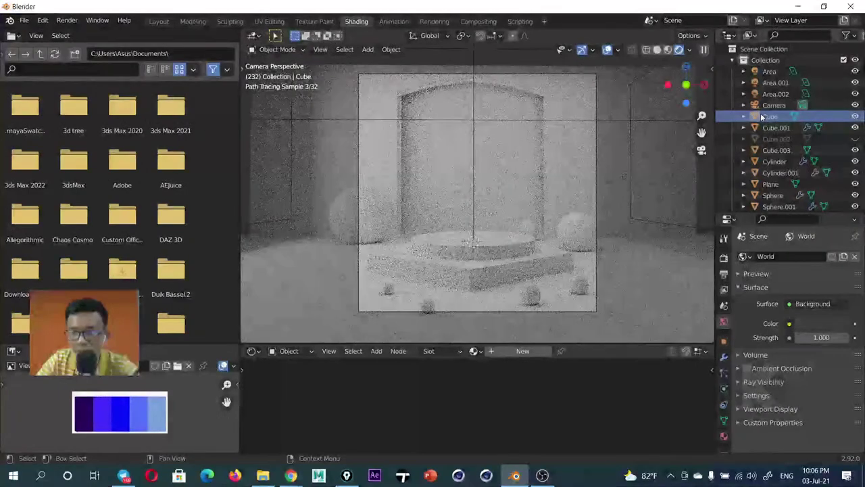
{"action": "left_click", "coordinate": [762, 116]}
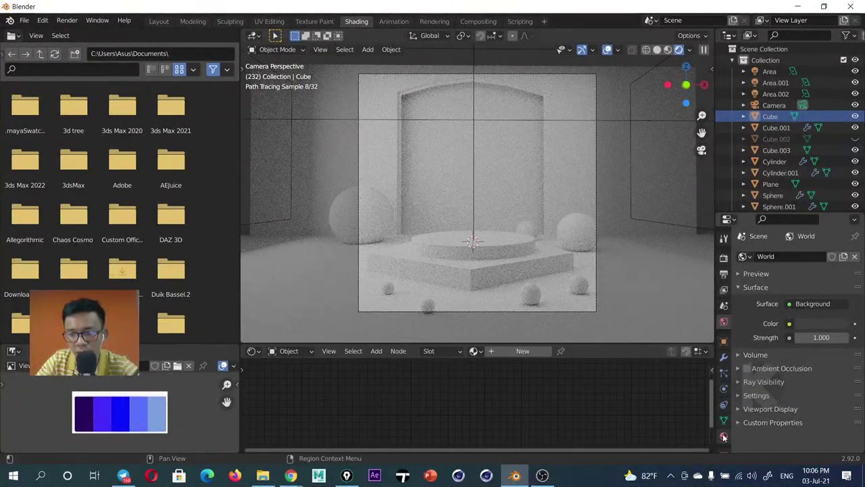
{"action": "left_click", "coordinate": [724, 436]}
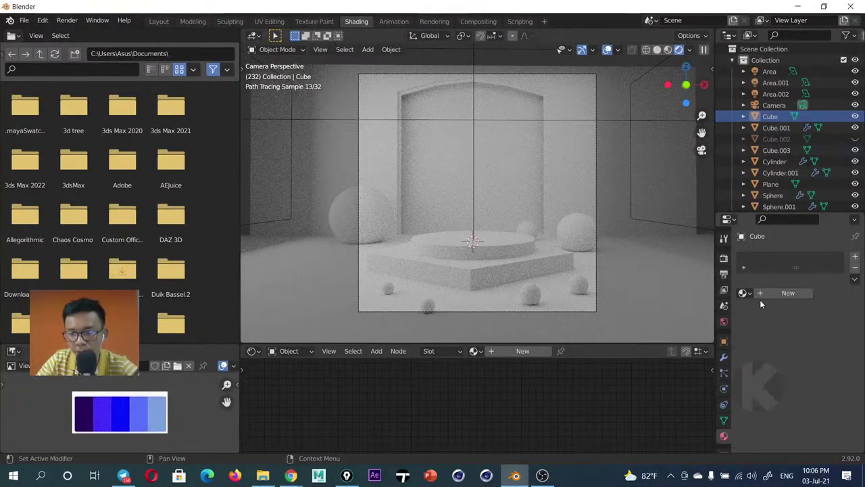
Give the Cube a new material with dark purple Base Color sampled from the palette
{"action": "left_click", "coordinate": [854, 256]}
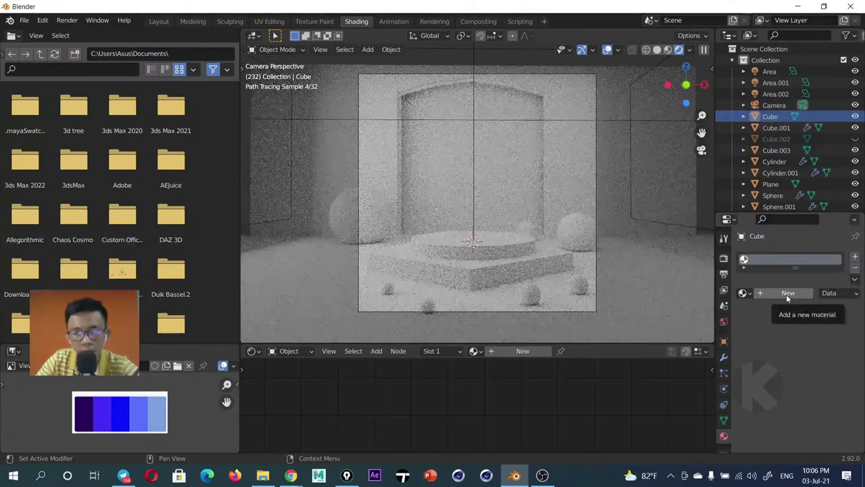
{"action": "left_click", "coordinate": [786, 294]}
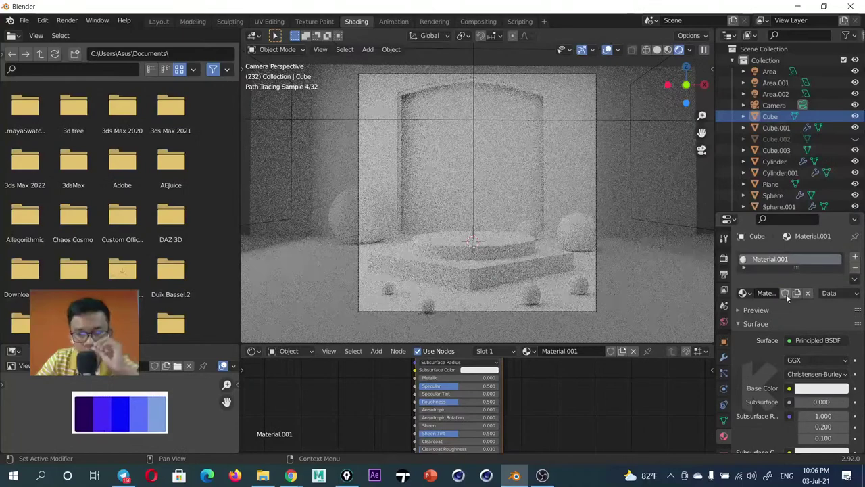
{"action": "left_click", "coordinate": [811, 389]}
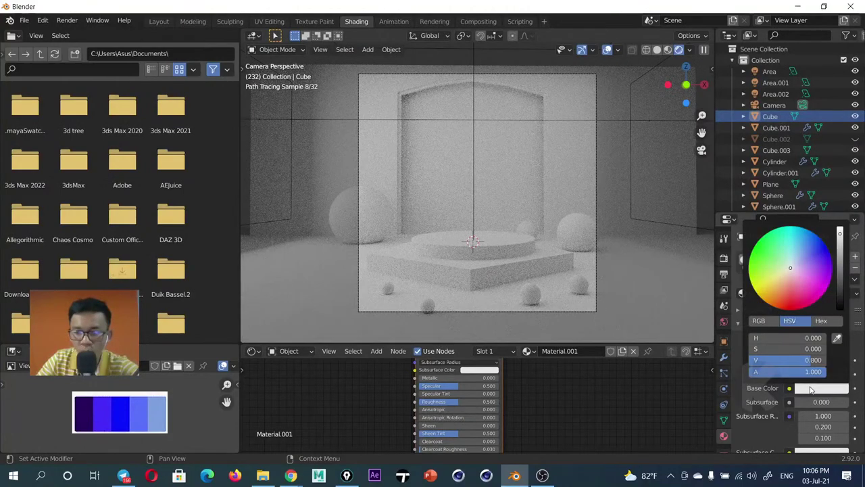
{"action": "left_click", "coordinate": [837, 341]}
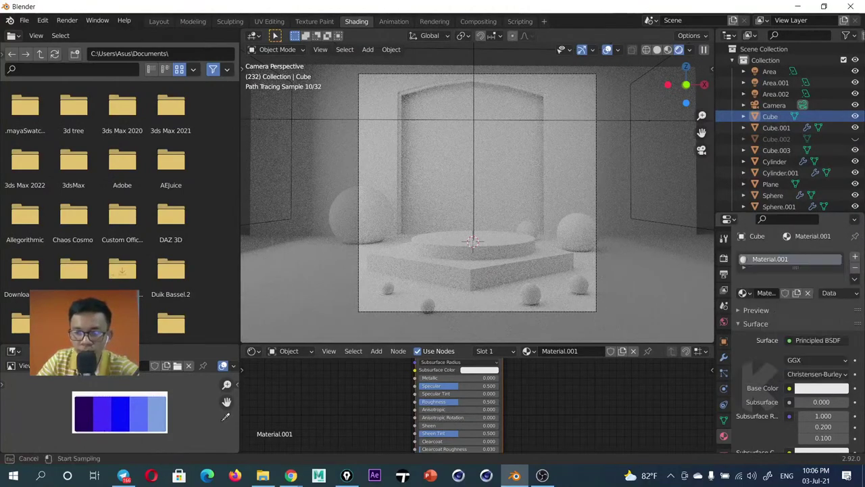
{"action": "left_click", "coordinate": [76, 412]}
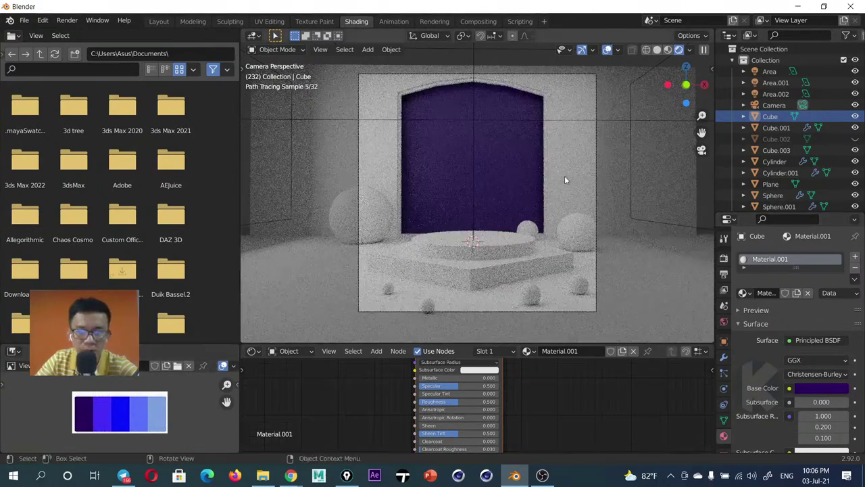
Give the back wall Cube.003 a new material with bright blue sampled from the palette
{"action": "left_click", "coordinate": [564, 163]}
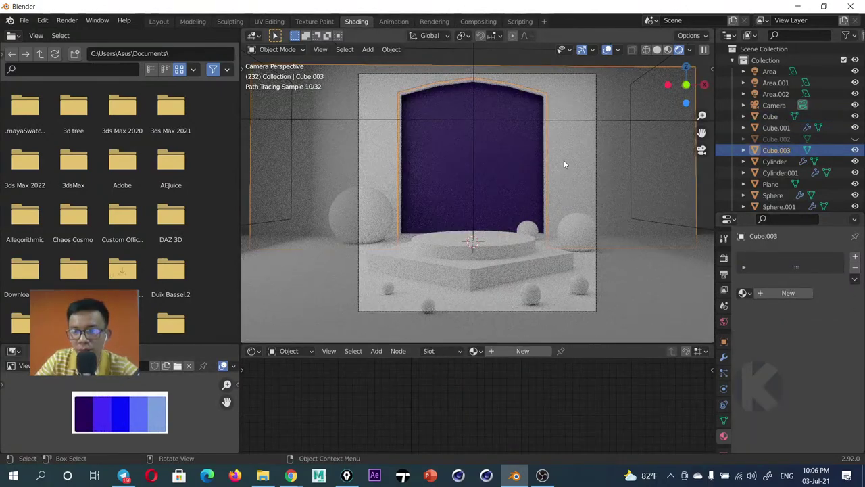
{"action": "left_click", "coordinate": [773, 294]}
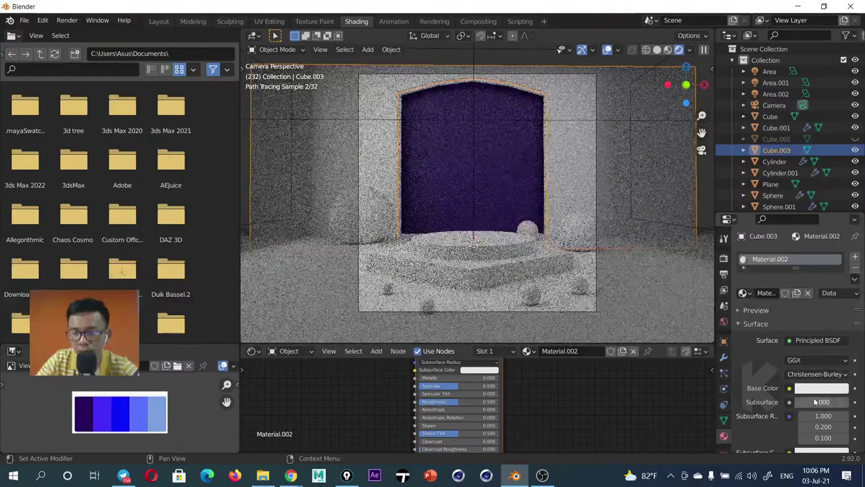
{"action": "left_click", "coordinate": [821, 387]}
{"action": "left_click", "coordinate": [837, 338]}
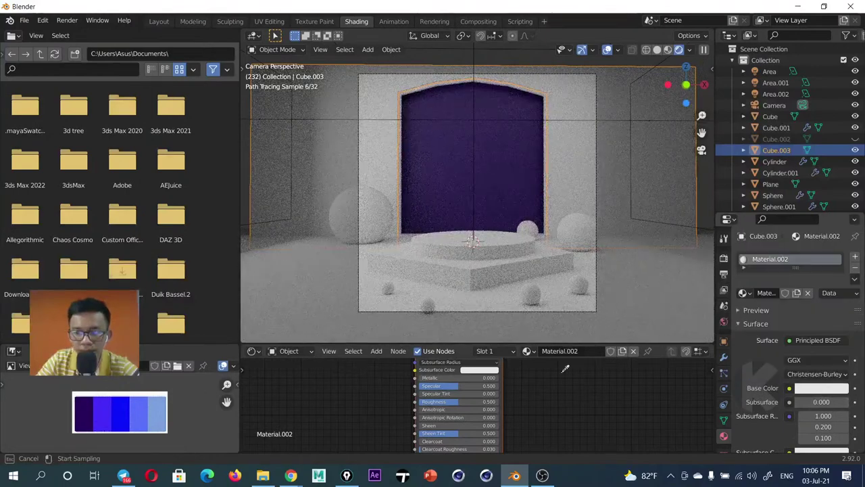
{"action": "left_click", "coordinate": [103, 403]}
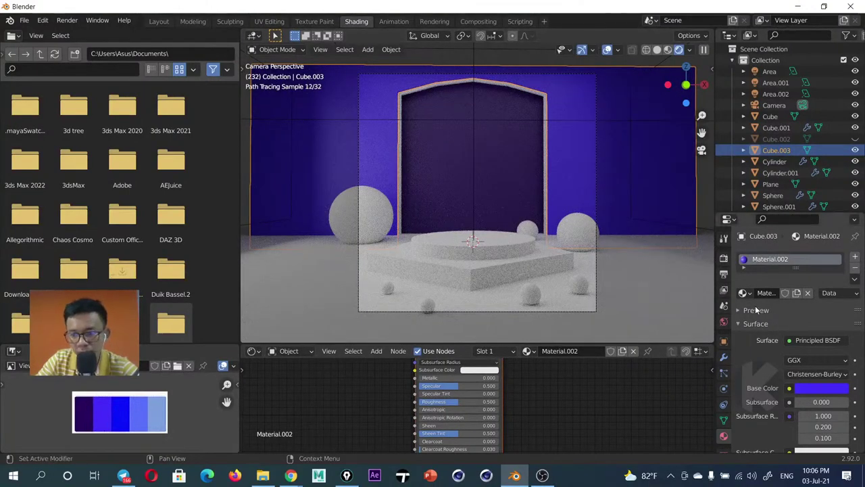
Hide the Cylinder and assign the existing Material.002 to the arch wall Cube.001
{"action": "left_click", "coordinate": [841, 162]}
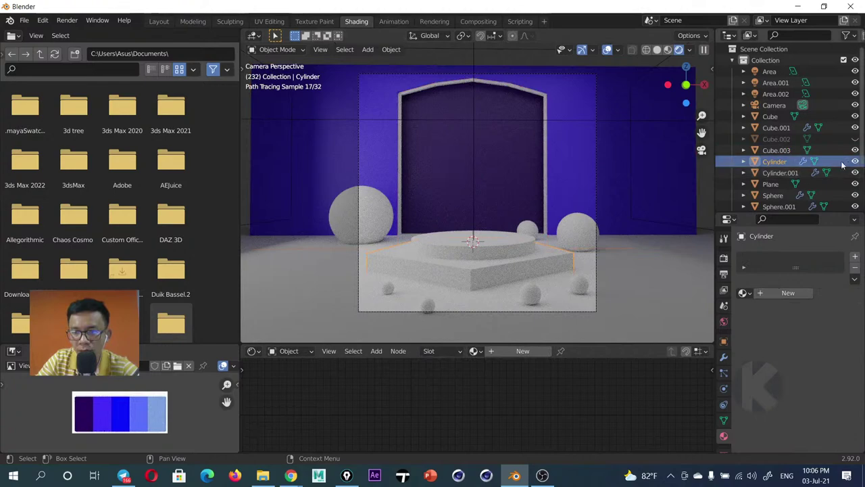
{"action": "left_click", "coordinate": [855, 162]}
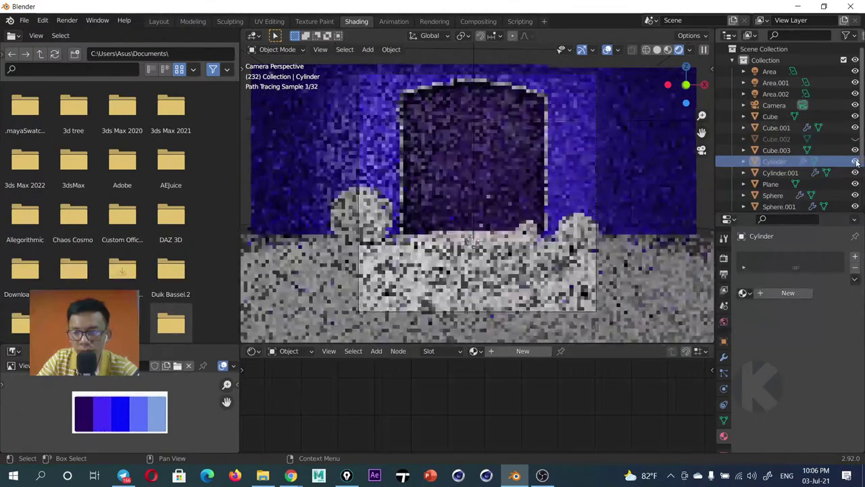
{"action": "left_click", "coordinate": [546, 189]}
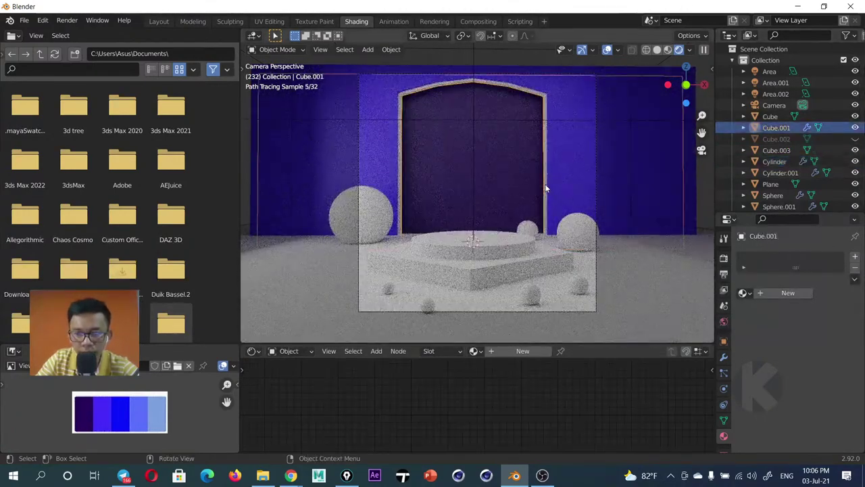
{"action": "left_click", "coordinate": [744, 293]}
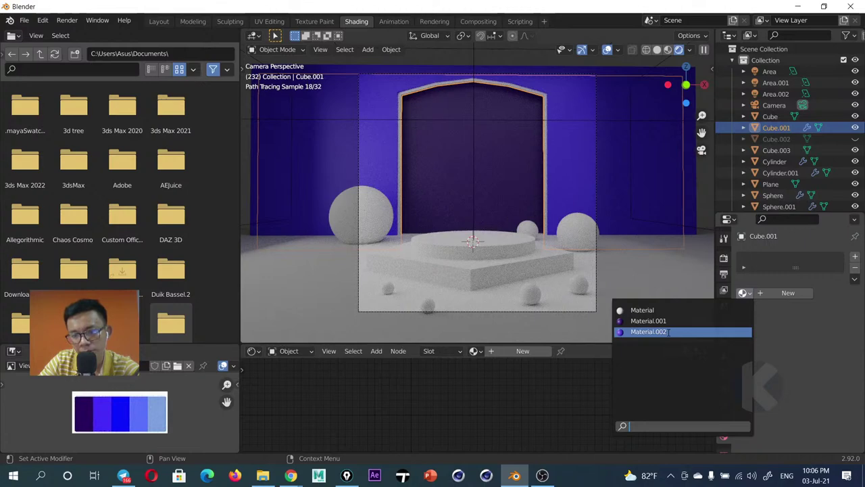
{"action": "left_click", "coordinate": [669, 331]}
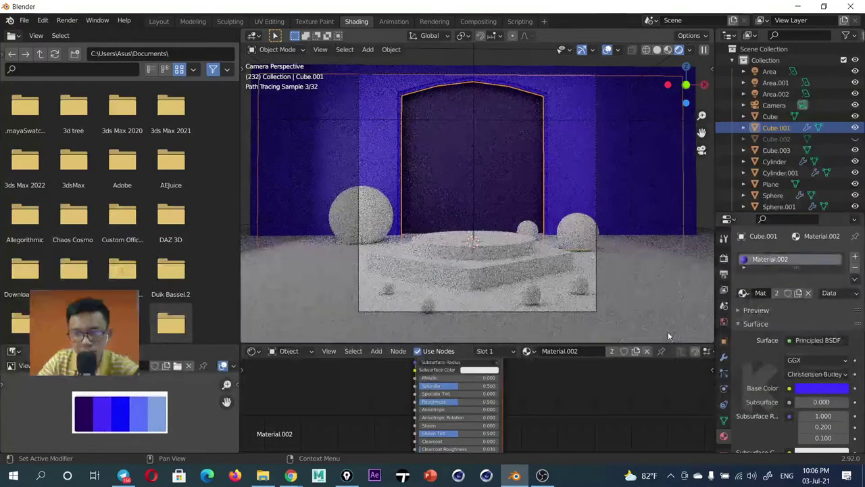
Give the floor Plane a new material with light blue sampled from the palette
{"action": "left_click", "coordinate": [487, 307]}
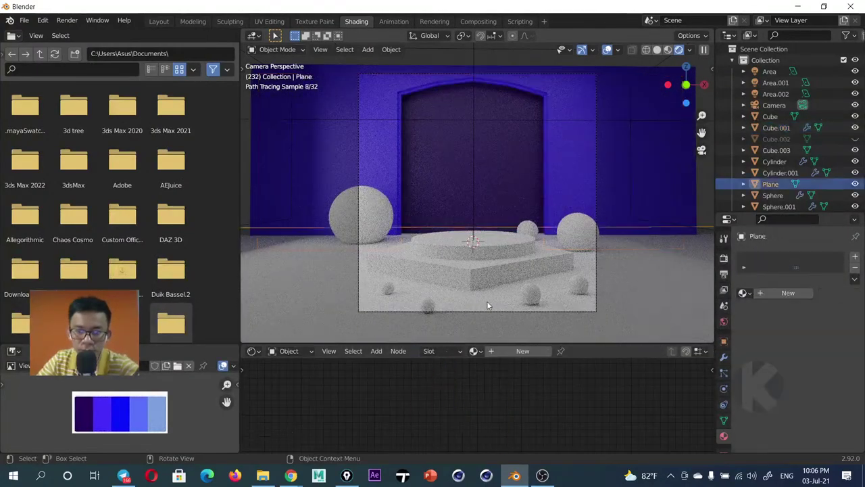
{"action": "left_click", "coordinate": [779, 293]}
{"action": "left_click", "coordinate": [818, 388]}
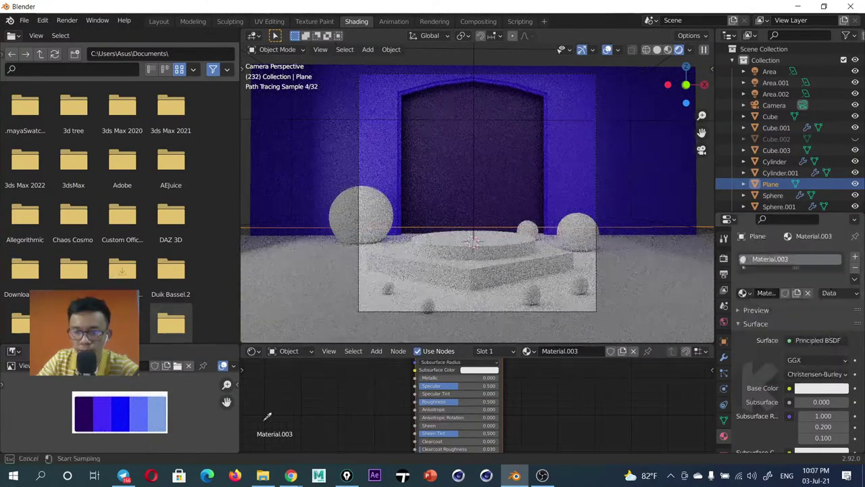
{"action": "left_click", "coordinate": [161, 406]}
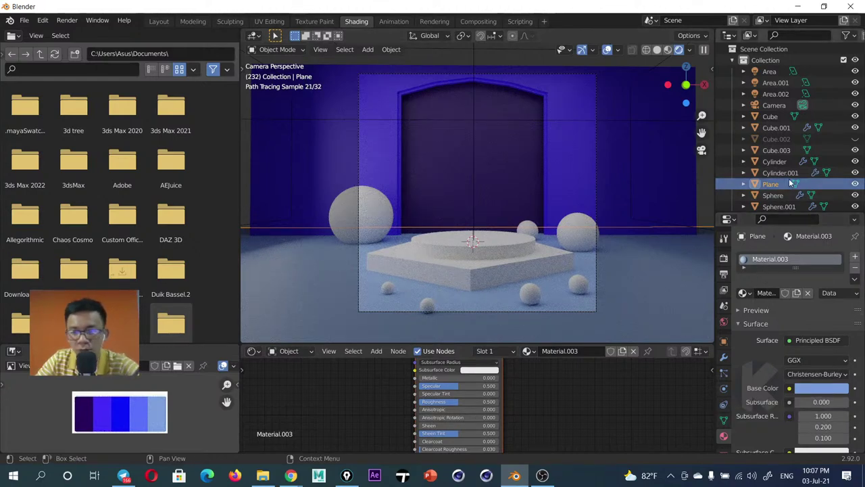
{"action": "scroll", "coordinate": [777, 176], "scroll_direction": "down", "scroll_amount": 3}
{"action": "left_click", "coordinate": [772, 133]}
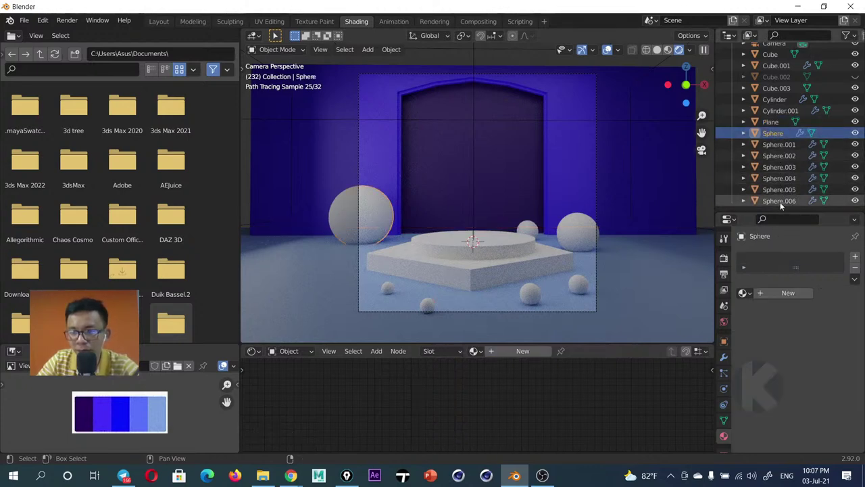
Move Sphere through Sphere.006 into a new Collection 2
{"action": "left_click", "coordinate": [779, 201], "text": "shift"}
{"action": "key", "text": "m"}
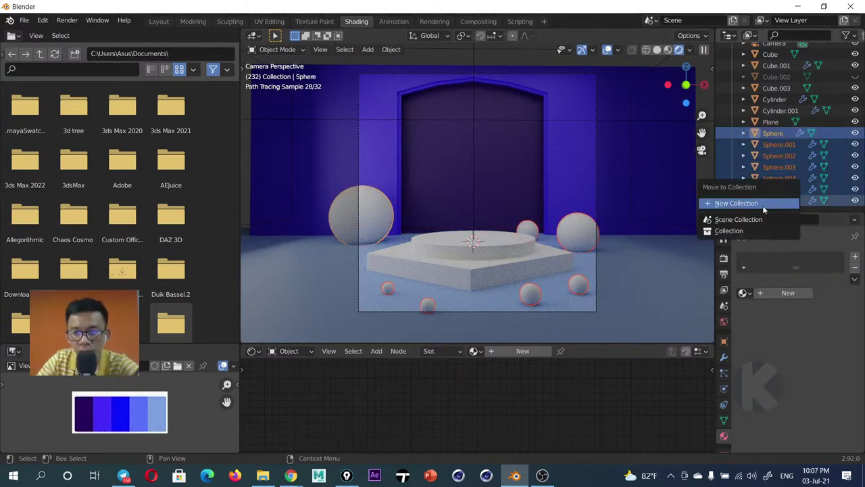
{"action": "left_click", "coordinate": [754, 205]}
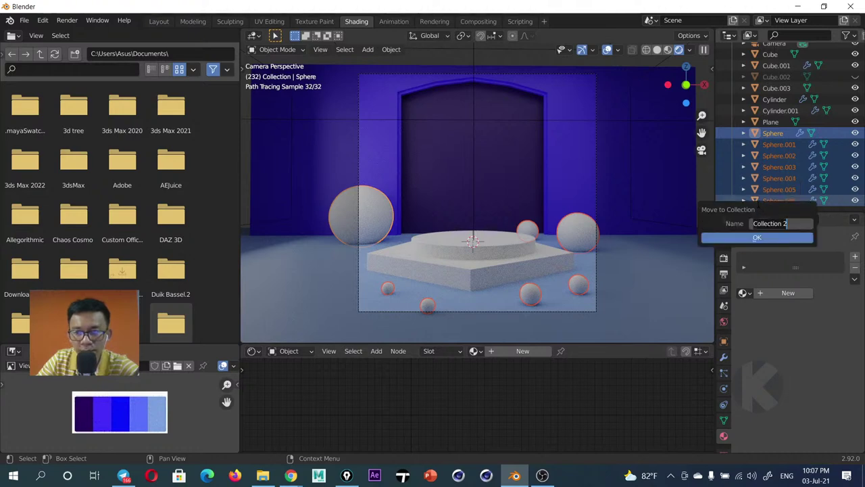
{"action": "left_click", "coordinate": [756, 238]}
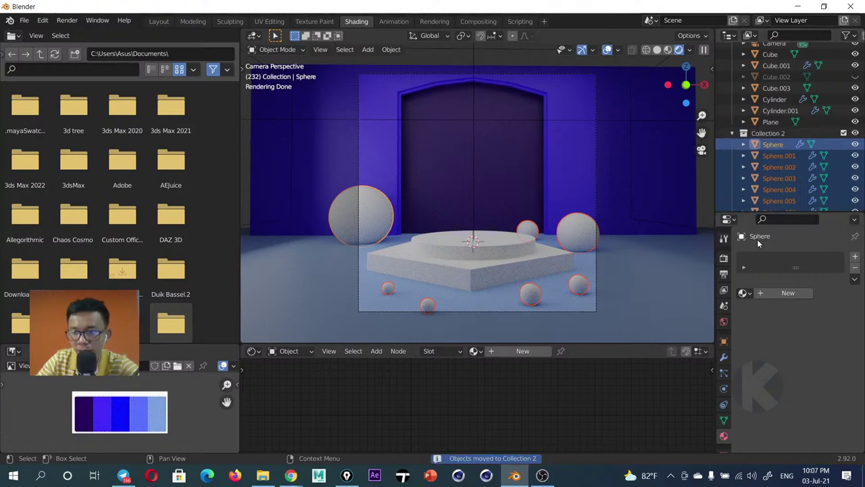
{"action": "left_click", "coordinate": [769, 134]}
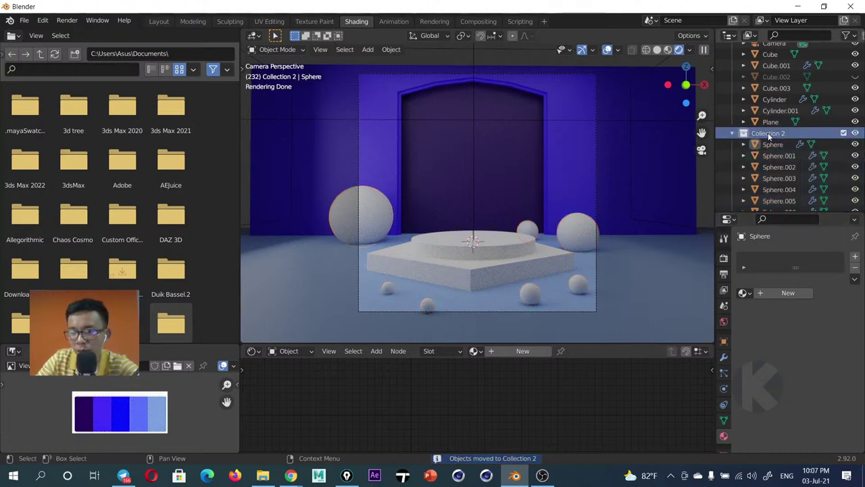
Assign Material.003 to Sphere, Sphere.001 and Sphere.002
{"action": "left_click", "coordinate": [743, 292]}
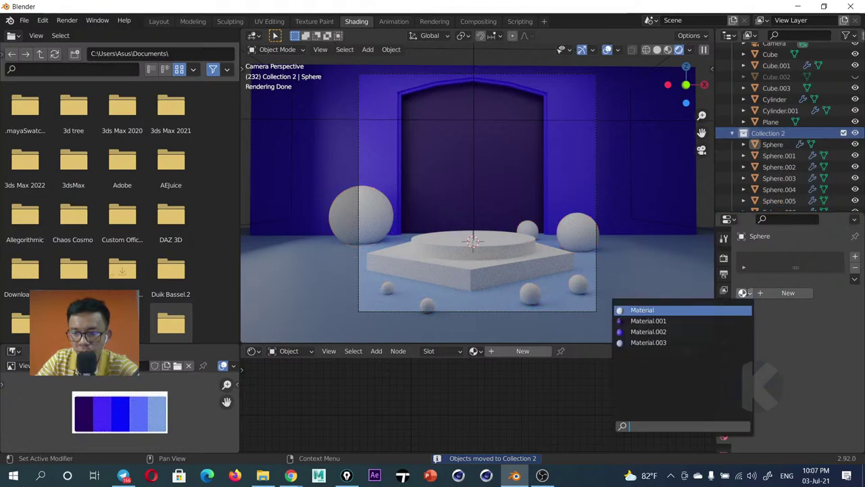
{"action": "left_click", "coordinate": [649, 342]}
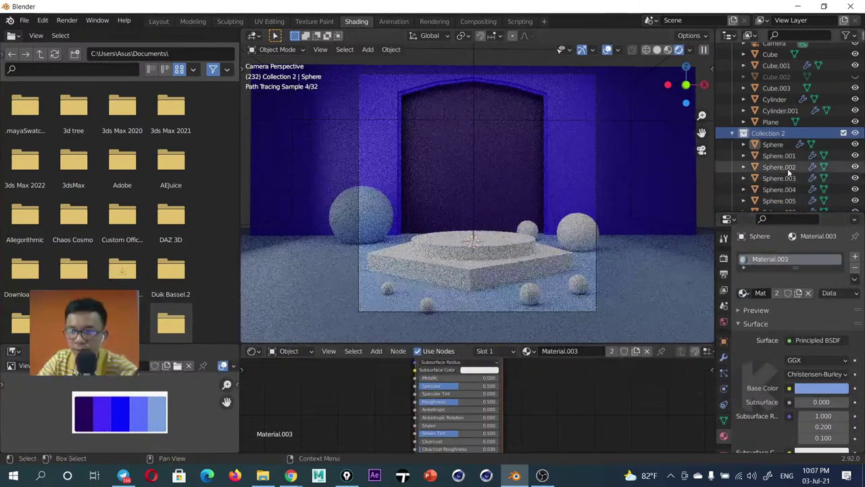
{"action": "scroll", "coordinate": [777, 168], "scroll_direction": "down", "scroll_amount": 1}
{"action": "left_click", "coordinate": [778, 144]}
{"action": "left_click", "coordinate": [743, 292]}
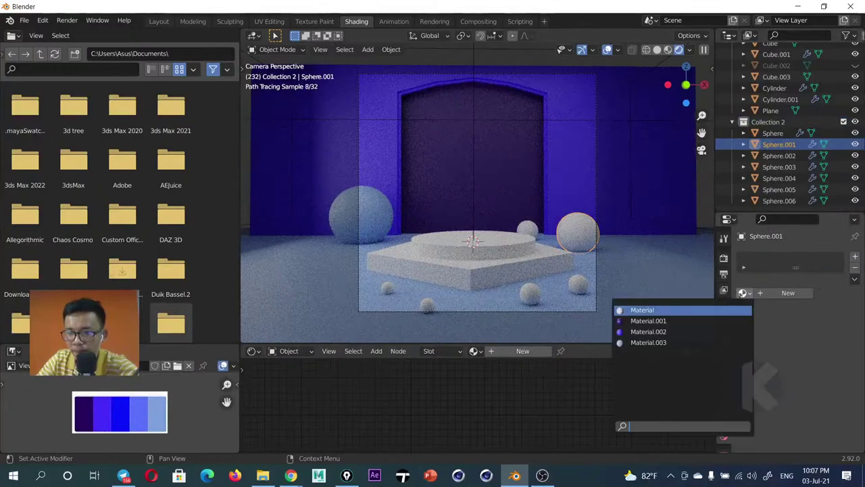
{"action": "left_click", "coordinate": [663, 342]}
{"action": "left_click", "coordinate": [780, 155]}
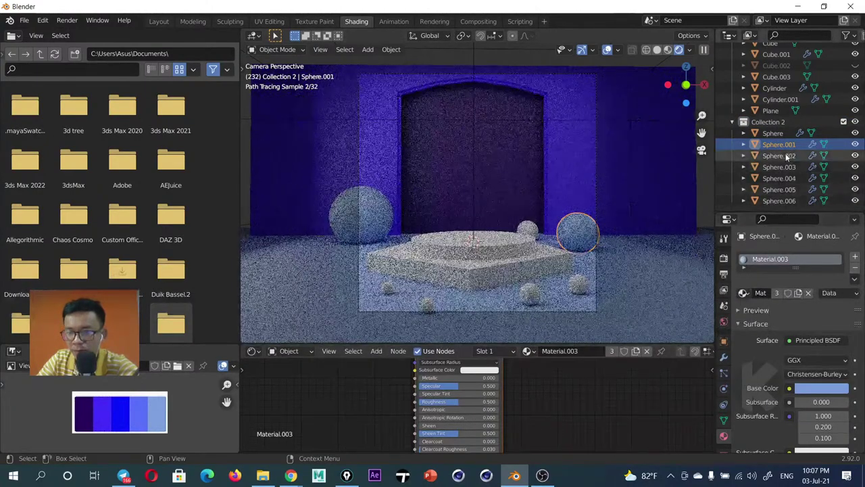
{"action": "left_click", "coordinate": [744, 292]}
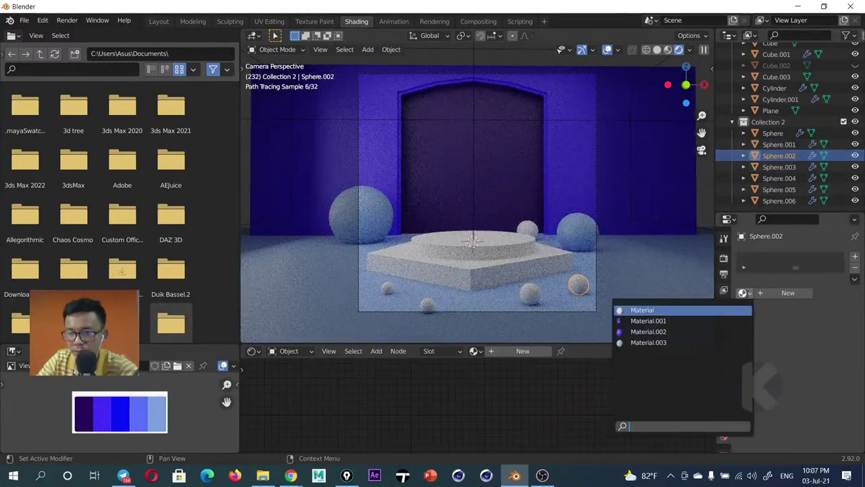
{"action": "left_click", "coordinate": [659, 340]}
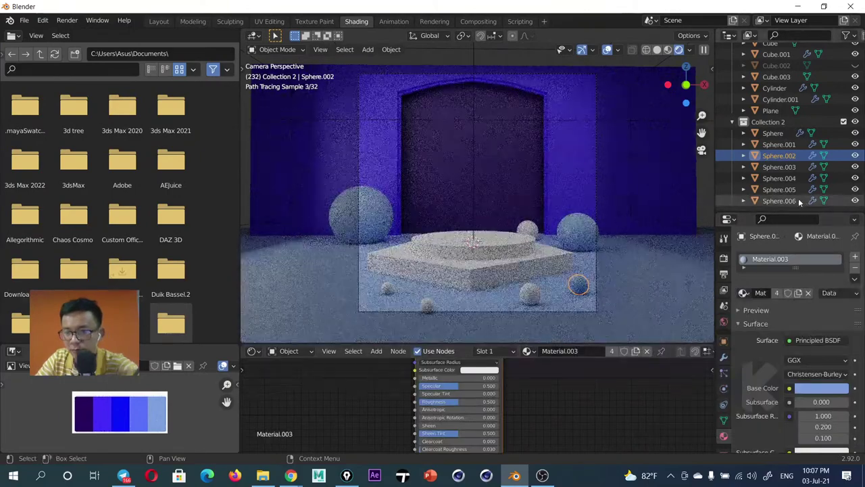
Assign Material.003 to Sphere.003, Sphere.004, Sphere.005 and Sphere.006
{"action": "left_click", "coordinate": [778, 167]}
{"action": "left_click", "coordinate": [777, 202], "text": "shift"}
{"action": "left_click", "coordinate": [744, 293]}
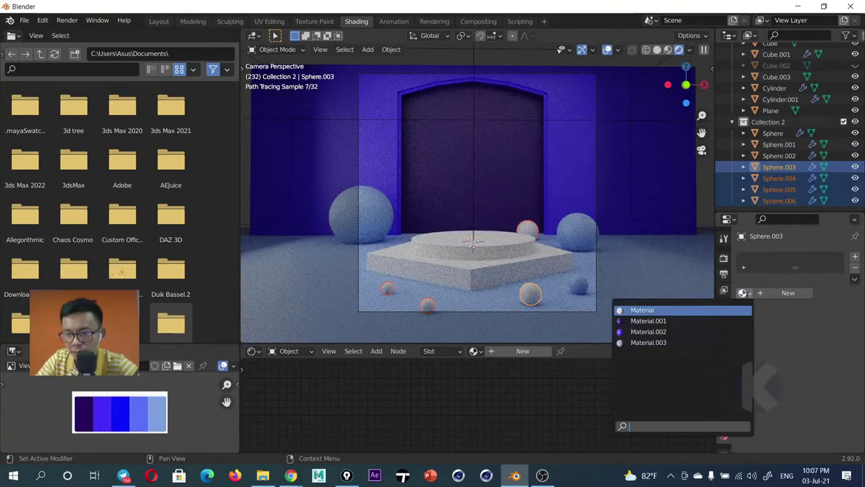
{"action": "left_click", "coordinate": [659, 339]}
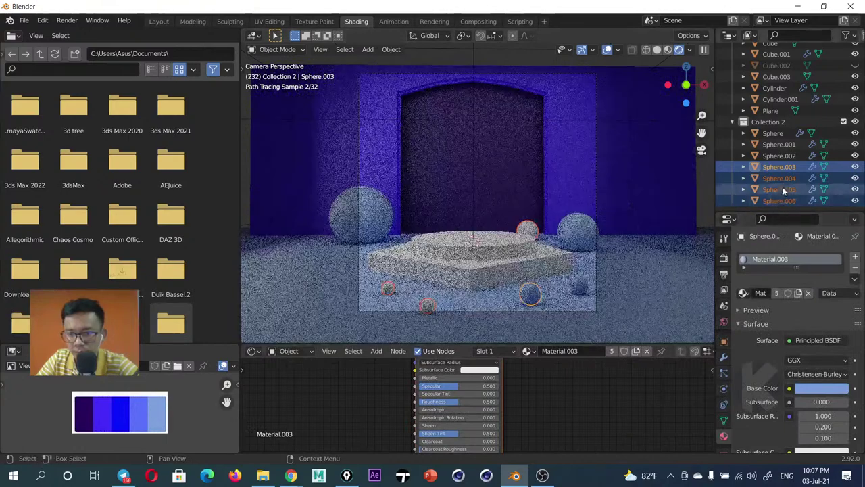
{"action": "left_click", "coordinate": [779, 178]}
{"action": "left_click", "coordinate": [746, 293]}
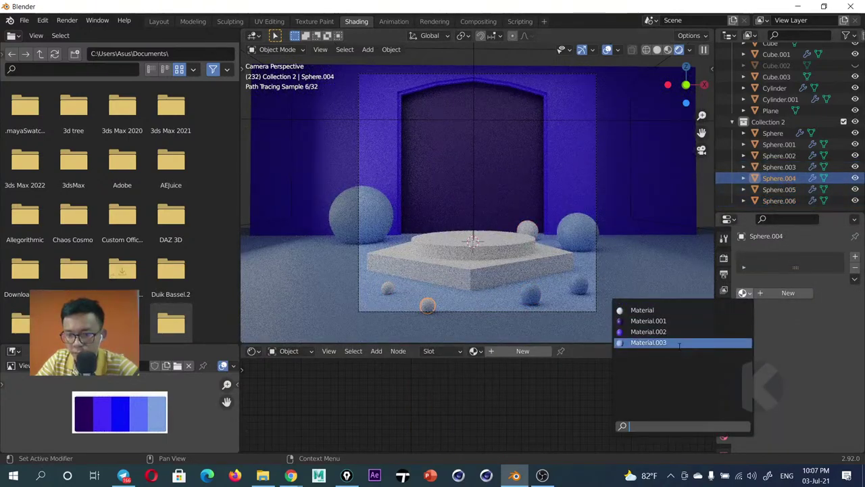
{"action": "left_click", "coordinate": [659, 341]}
{"action": "left_click", "coordinate": [777, 190]}
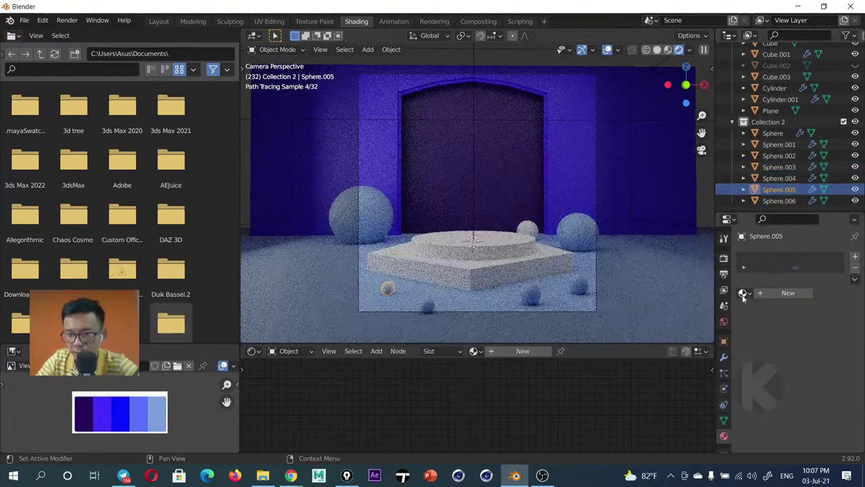
{"action": "left_click", "coordinate": [744, 293]}
{"action": "left_click", "coordinate": [682, 342]}
{"action": "left_click", "coordinate": [779, 201]}
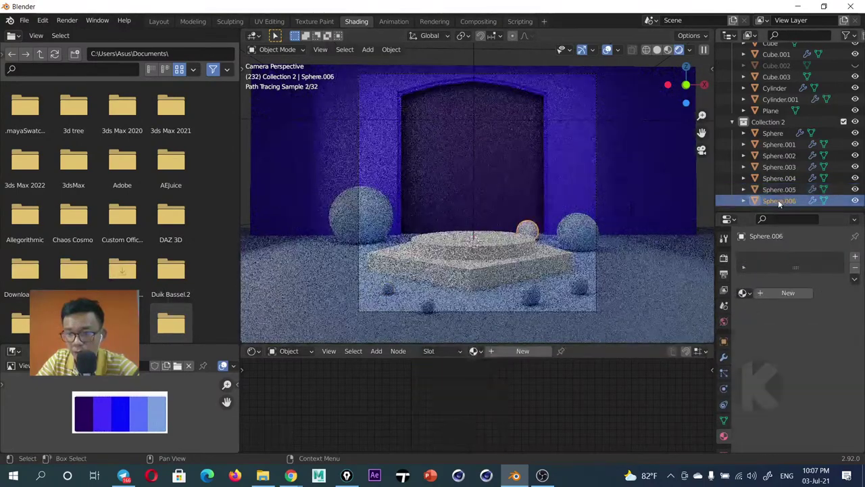
{"action": "left_click", "coordinate": [744, 292]}
{"action": "left_click", "coordinate": [682, 341]}
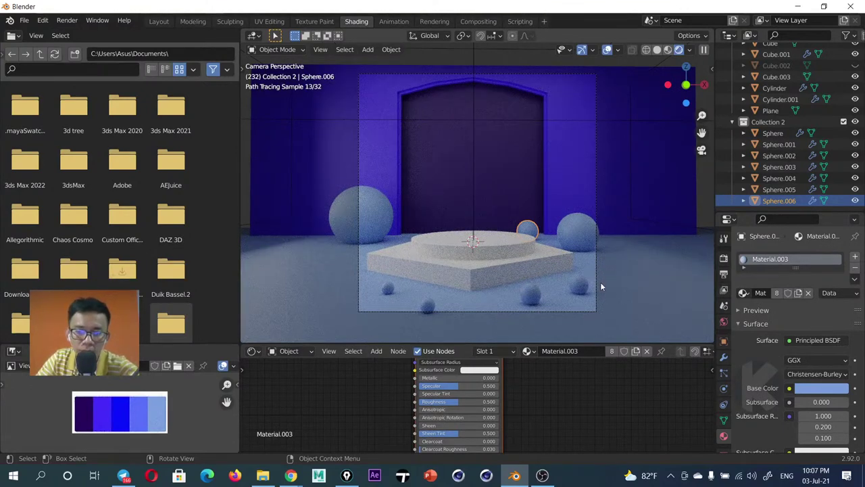
{"action": "left_click", "coordinate": [291, 475]}
{"action": "left_click", "coordinate": [350, 427]}
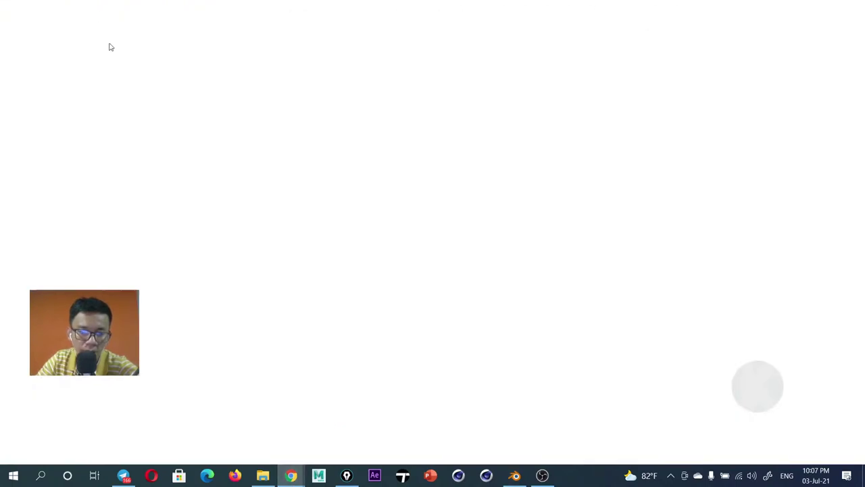
{"action": "left_click", "coordinate": [71, 9]}
{"action": "mouse_move", "coordinate": [265, 375]}
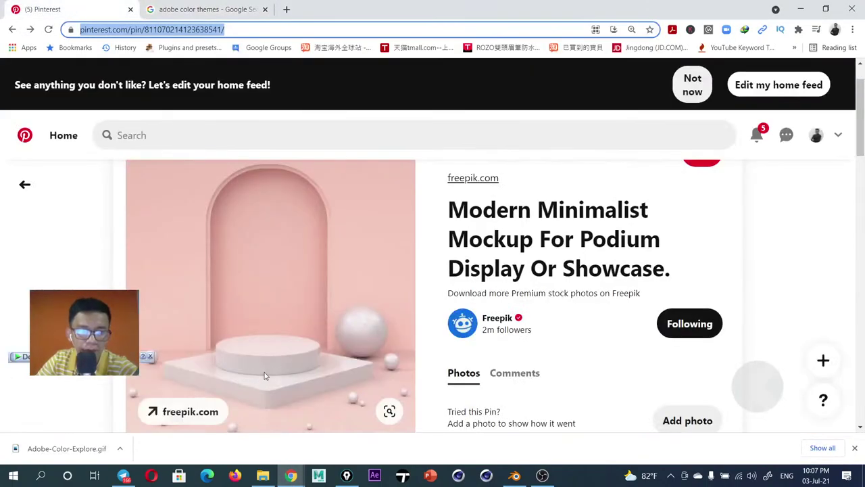
{"action": "left_click", "coordinate": [800, 9]}
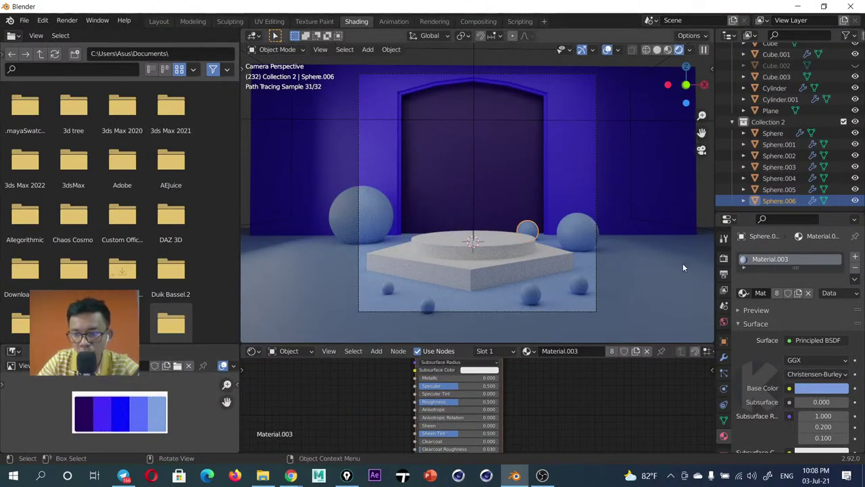
Select Cylinder.001 and Cylinder and create the new Material.004 for them
{"action": "scroll", "coordinate": [784, 159], "scroll_direction": "up", "scroll_amount": 2}
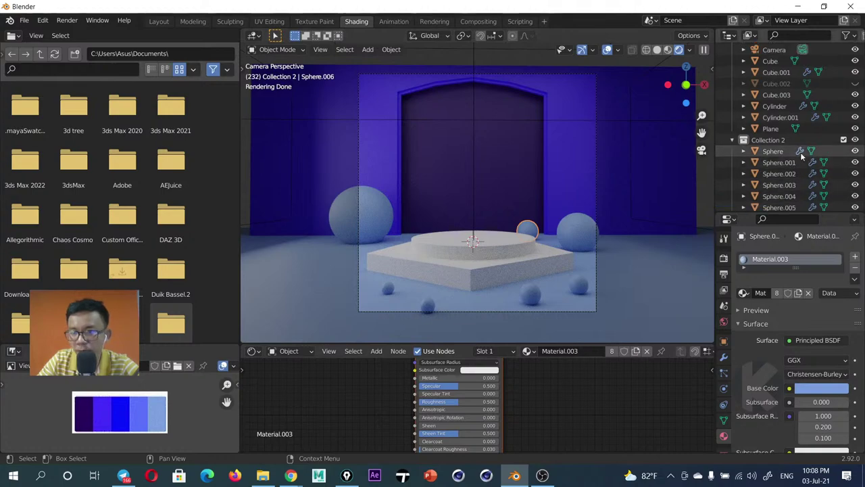
{"action": "left_click", "coordinate": [784, 117]}
{"action": "left_click", "coordinate": [776, 106], "text": "ctrl"}
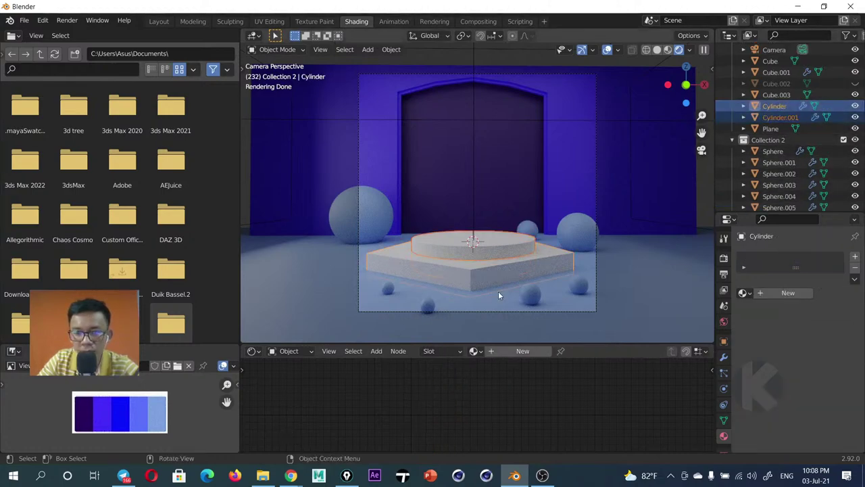
{"action": "left_click", "coordinate": [785, 292]}
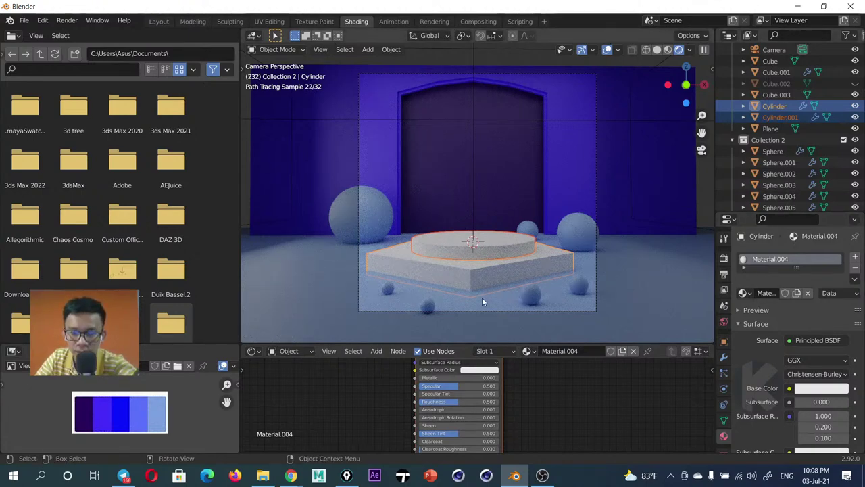
Select the floor Plane and scroll down to its Material.003 surface settings
{"action": "left_click", "coordinate": [481, 302]}
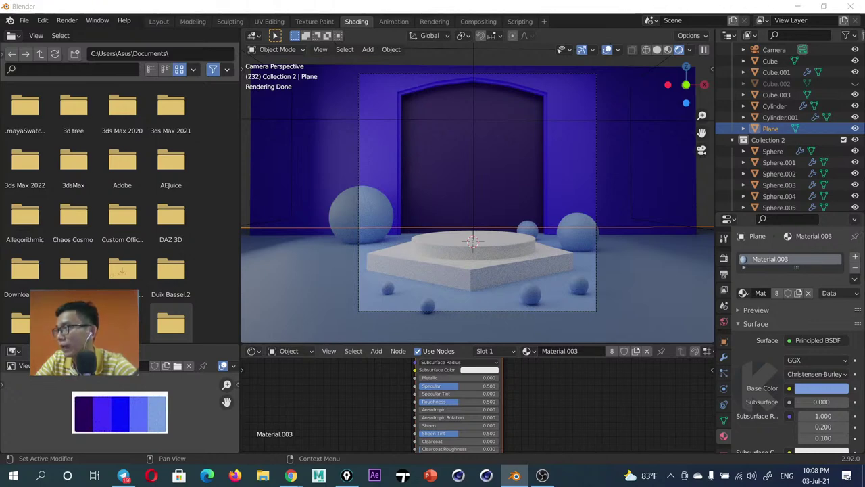
{"action": "left_click", "coordinate": [542, 475]}
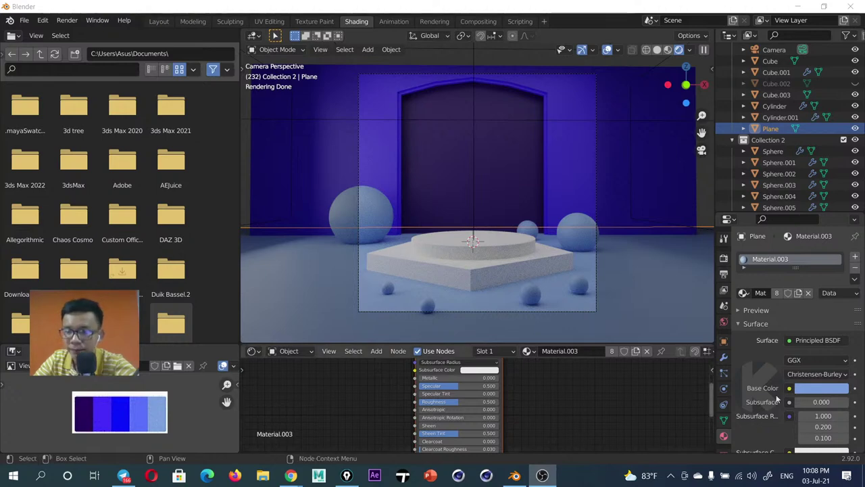
{"action": "scroll", "coordinate": [809, 384], "scroll_direction": "down", "scroll_amount": 1}
{"action": "scroll", "coordinate": [810, 384], "scroll_direction": "down", "scroll_amount": 5}
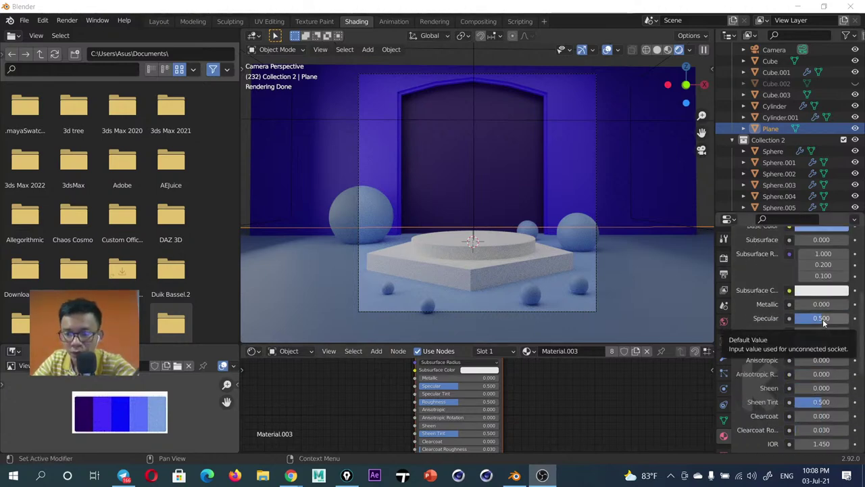
Raise the floor Material.003's Specular toward 0.831
{"action": "mouse_move", "coordinate": [823, 323]}
{"action": "left_mouse_down"}
{"action": "mouse_move", "coordinate": [853, 323]}
{"action": "mouse_move", "coordinate": [822, 350]}
{"action": "mouse_move", "coordinate": [798, 346]}
{"action": "left_mouse_up"}
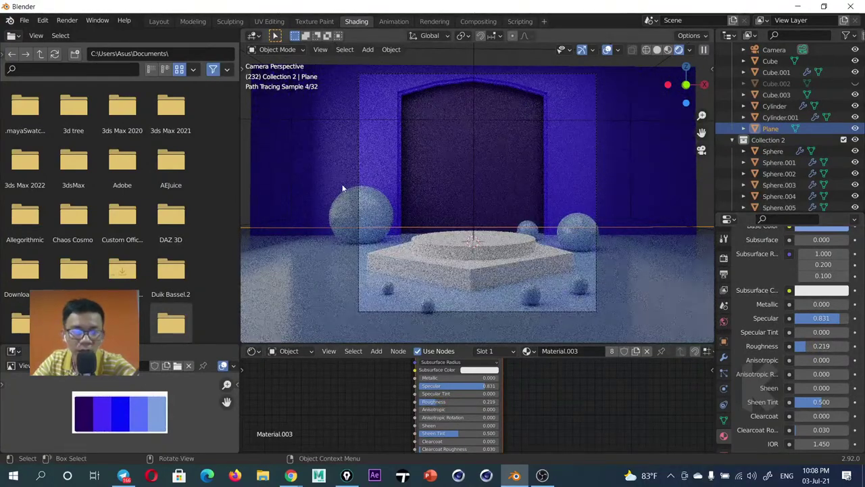
In the Modeling workspace's rendered camera view, exit the floor's Edit Mode and select the back wall
{"action": "left_click", "coordinate": [194, 23]}
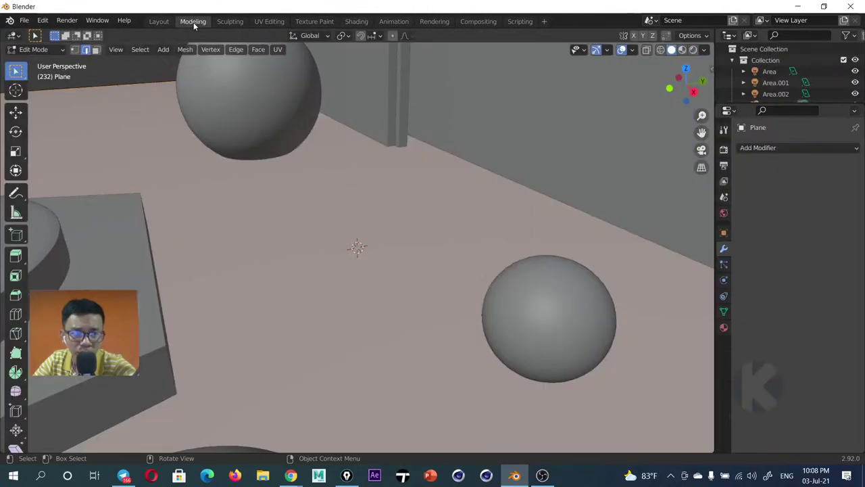
{"action": "left_click", "coordinate": [691, 52]}
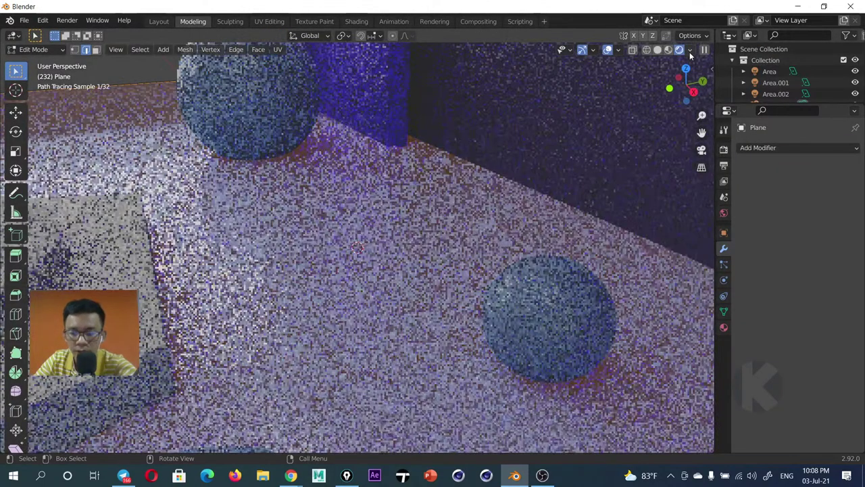
{"action": "key", "text": "KP_0"}
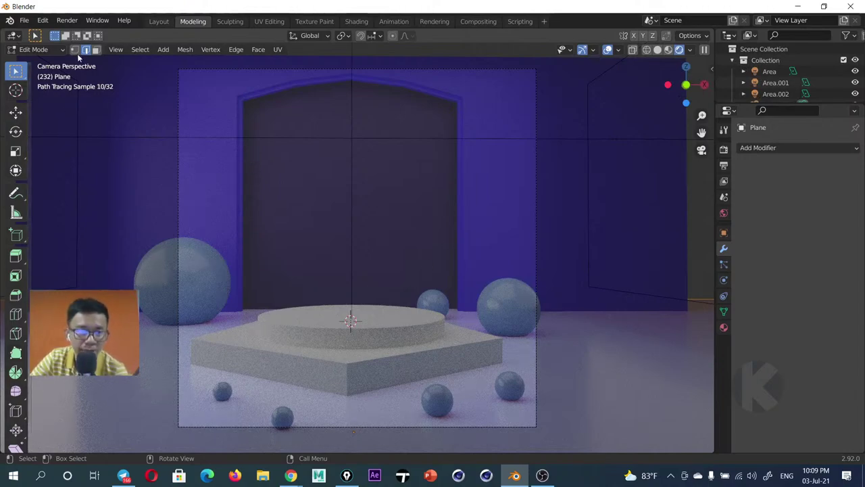
{"action": "key", "text": "Tab"}
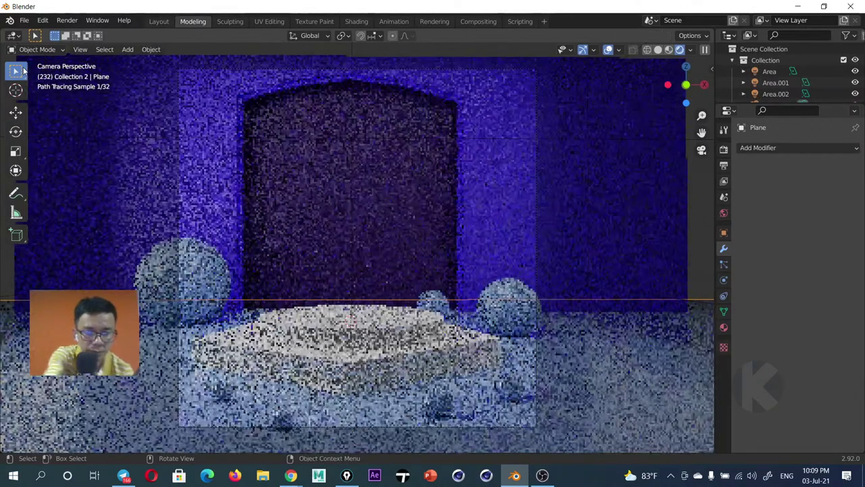
{"action": "left_click", "coordinate": [378, 303]}
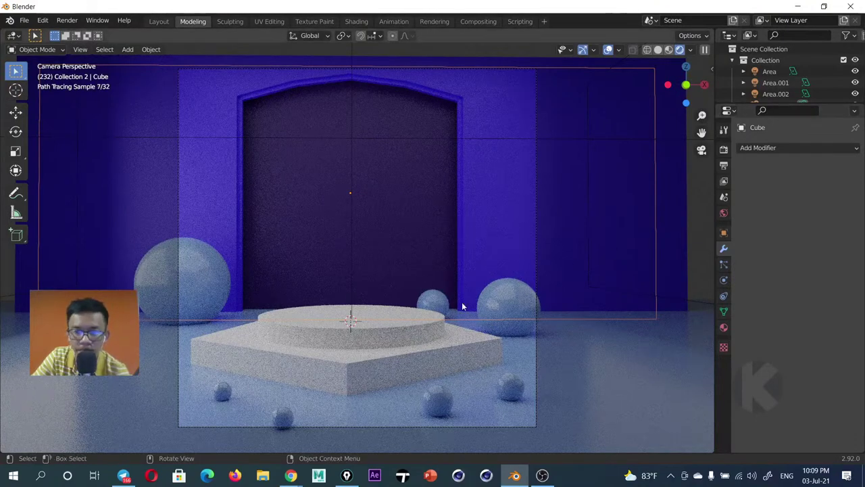
Assign the base cylinder's Material.004 to the podium's top cylinder
{"action": "left_click", "coordinate": [425, 338]}
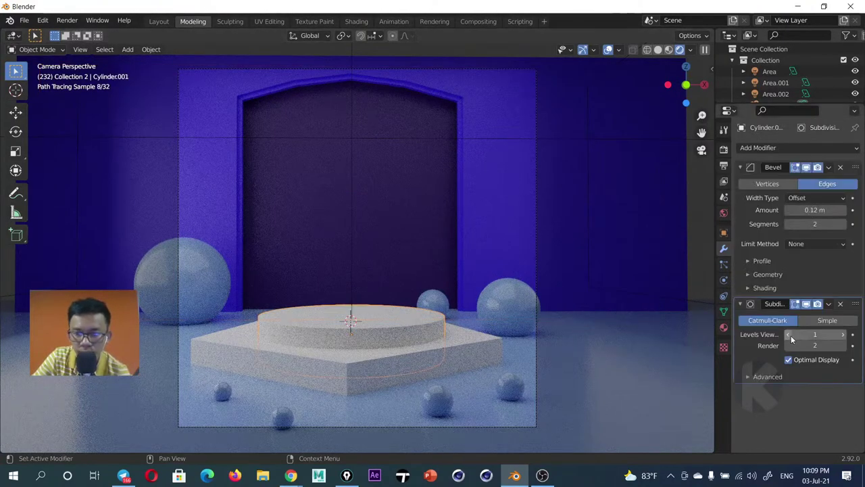
{"action": "left_click", "coordinate": [723, 328]}
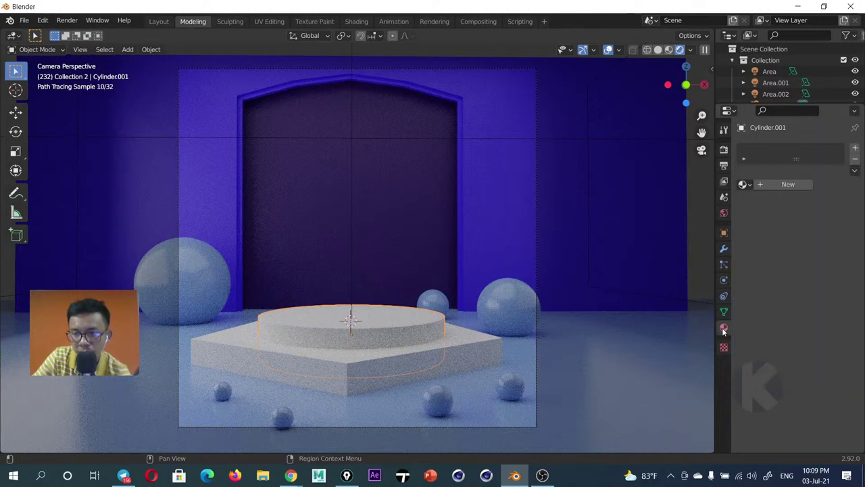
{"action": "left_click", "coordinate": [463, 347]}
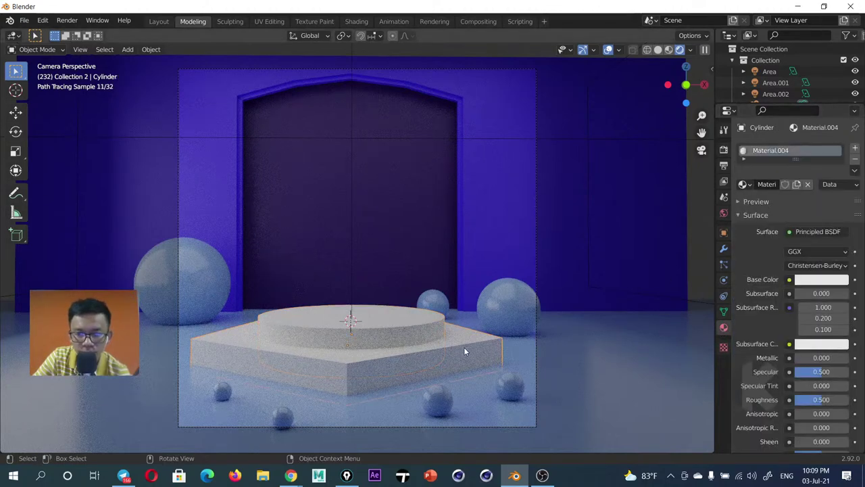
{"action": "left_click", "coordinate": [403, 329]}
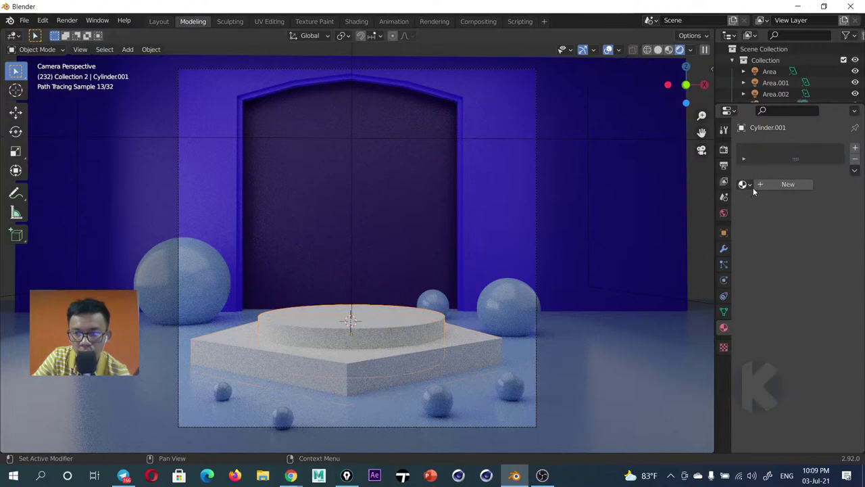
{"action": "left_click", "coordinate": [744, 187]}
{"action": "left_click", "coordinate": [706, 244]}
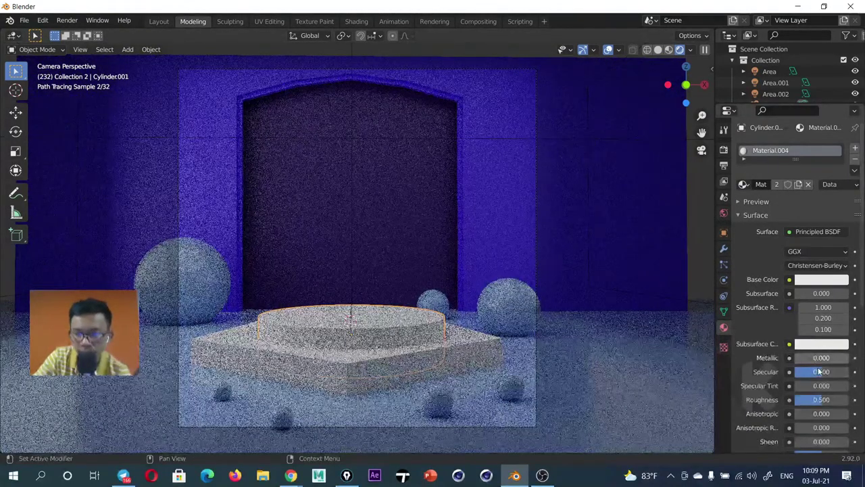
Set Material.004's specular to 0.591 and roughness to 0.393
{"action": "left_click_drag", "start_coordinate": [821, 372], "coordinate": [830, 376]}
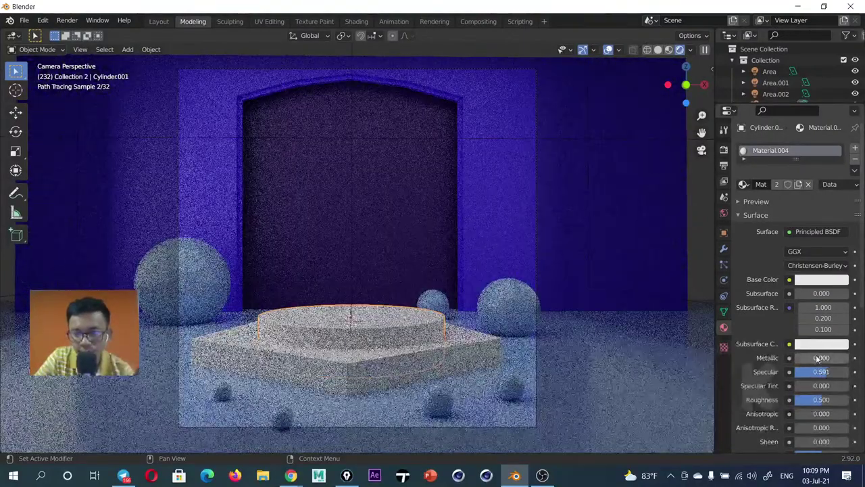
{"action": "scroll", "coordinate": [818, 361], "scroll_direction": "down", "scroll_amount": 2}
{"action": "left_click_drag", "start_coordinate": [821, 365], "coordinate": [804, 365]}
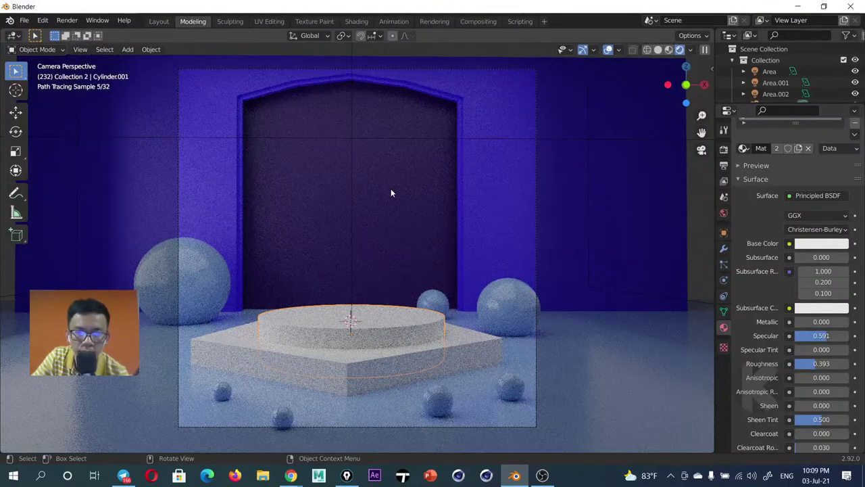
Move the arch wall down about 0.24 m along Z
{"action": "left_click", "coordinate": [437, 100]}
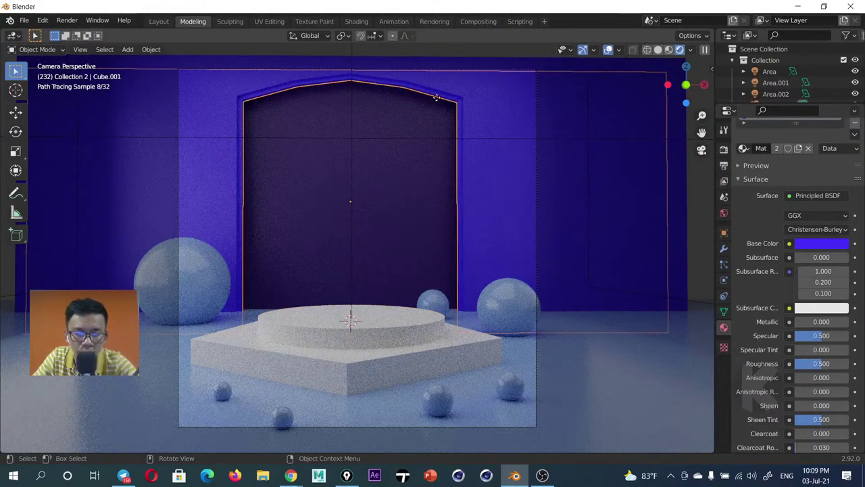
{"action": "key", "text": "g"}
{"action": "key", "text": "z"}
{"action": "left_click", "coordinate": [436, 101]}
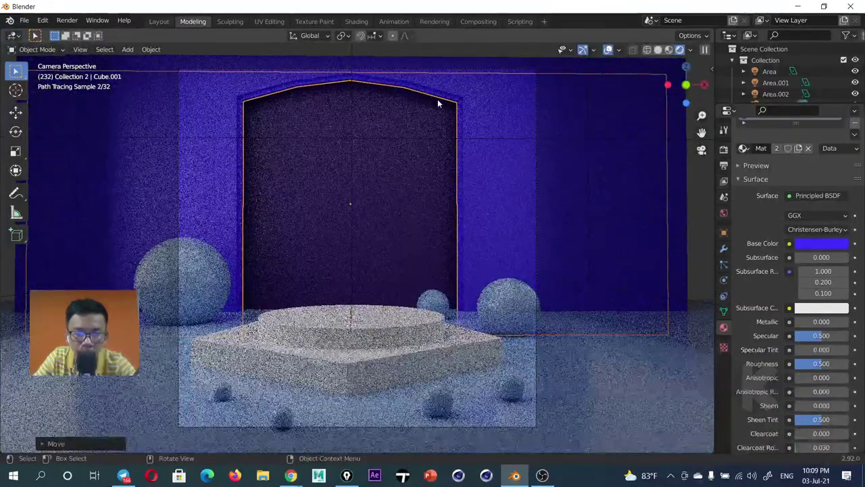
Narrow the arch wall to about 0.94 of its width along X, then select the Area.001 light
{"action": "key", "text": "s"}
{"action": "key", "text": "x"}
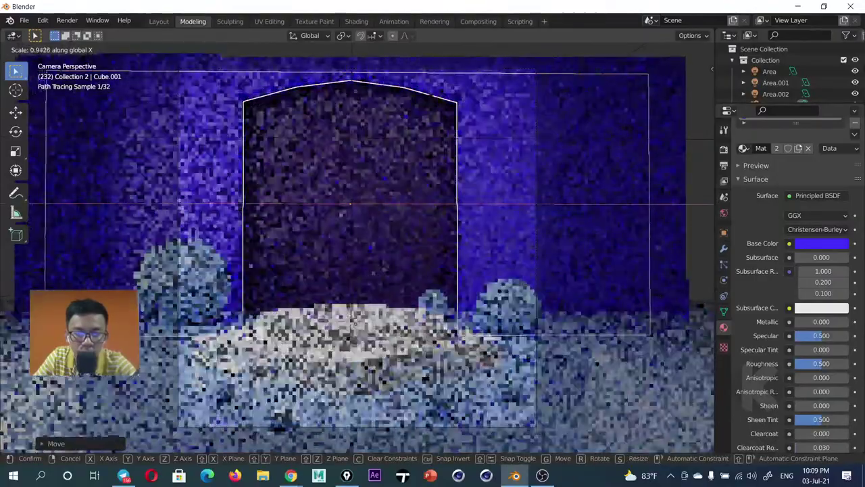
{"action": "left_click", "coordinate": [421, 108]}
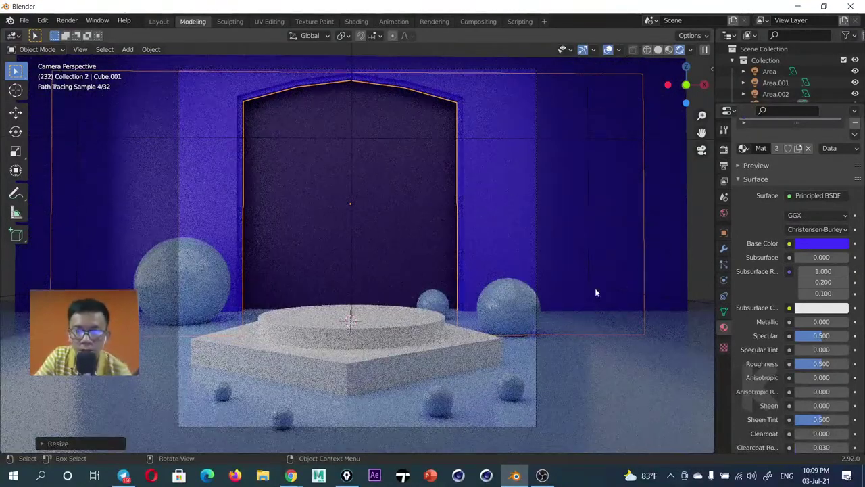
{"action": "left_click", "coordinate": [690, 344]}
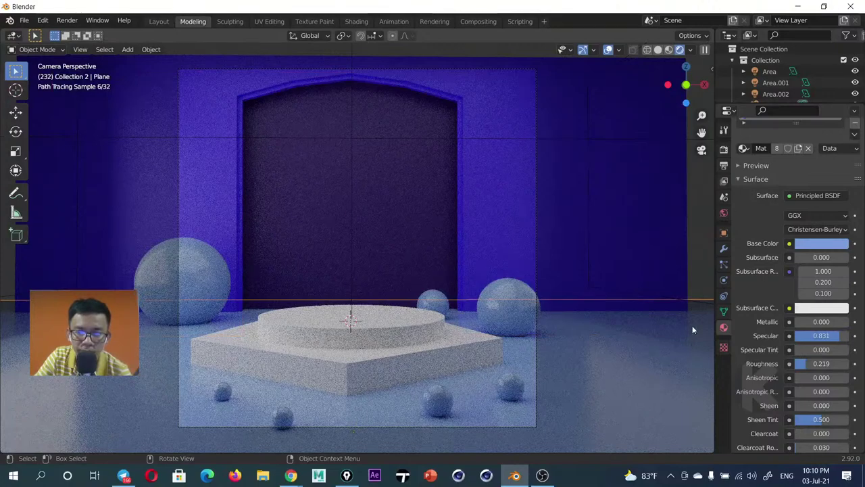
{"action": "left_click", "coordinate": [774, 83]}
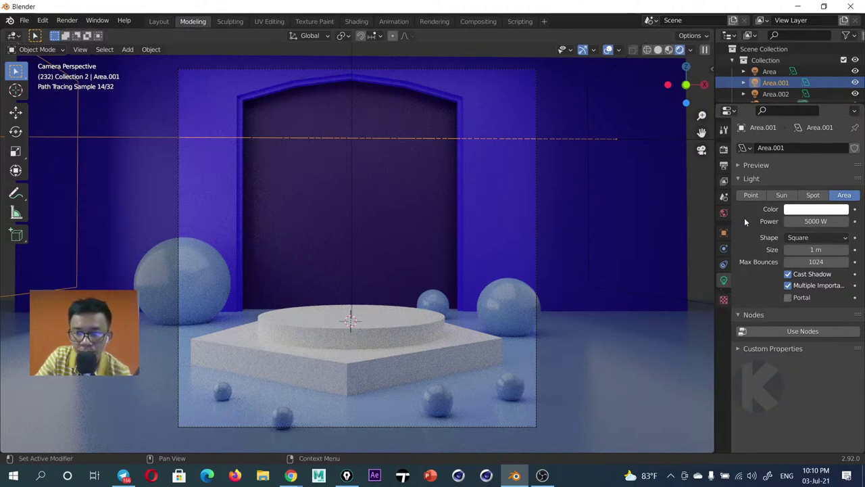
Give the back wall specular 1.000 and roughness 0.442, then raise the arch trim's specular to 0.847
{"action": "left_click", "coordinate": [724, 299]}
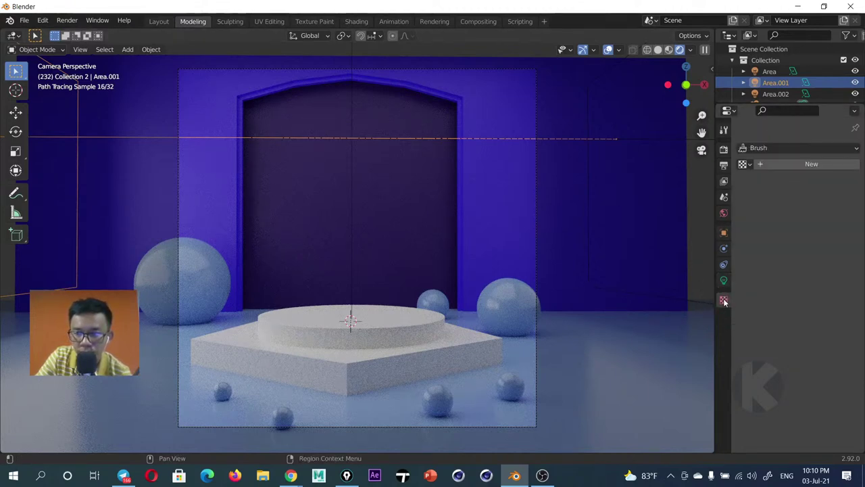
{"action": "left_click", "coordinate": [724, 215]}
{"action": "left_click", "coordinate": [453, 241]}
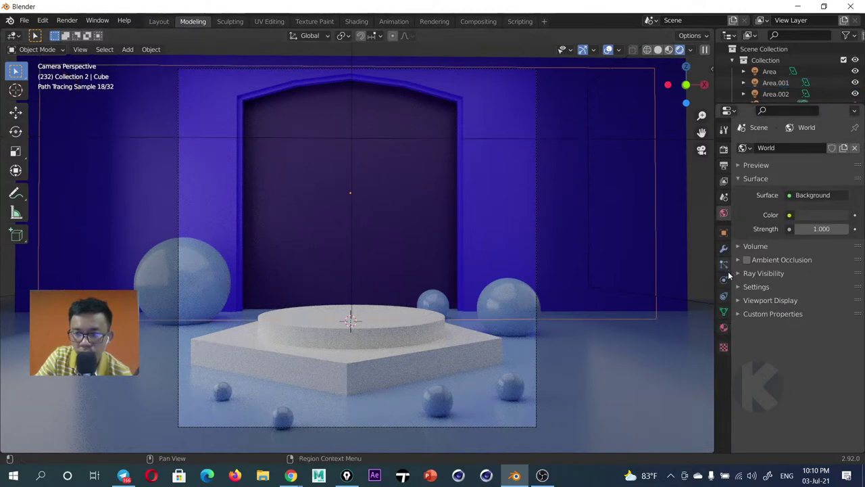
{"action": "left_click", "coordinate": [723, 328]}
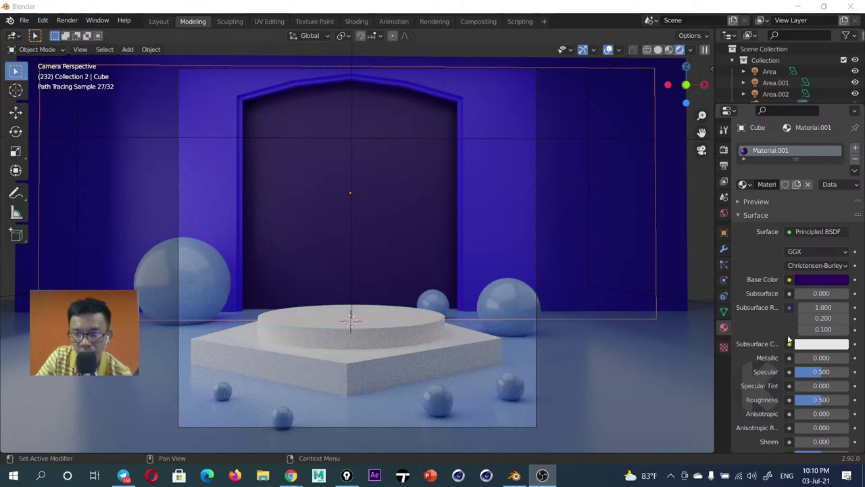
{"action": "scroll", "coordinate": [788, 340], "scroll_direction": "down", "scroll_amount": 1}
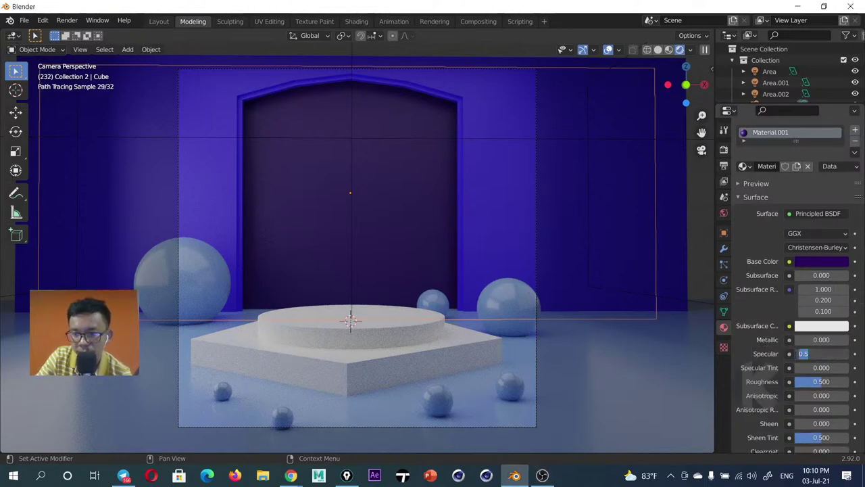
{"action": "left_click_drag", "start_coordinate": [834, 354], "coordinate": [858, 353]}
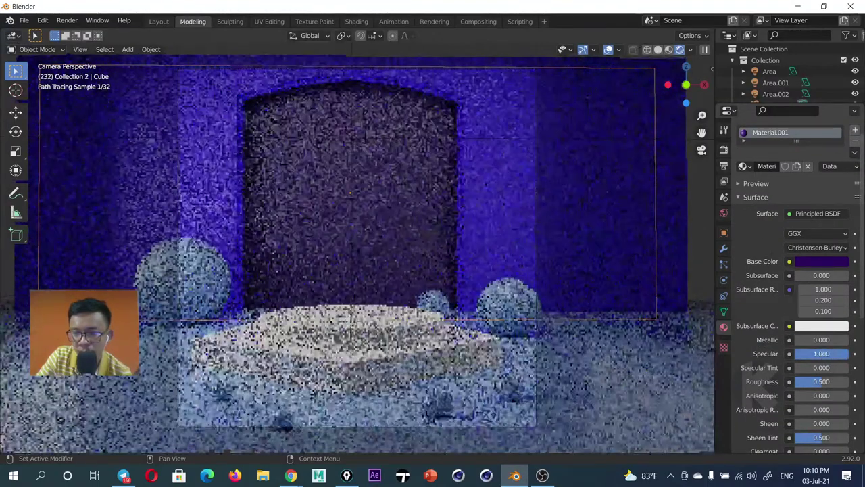
{"action": "left_click_drag", "start_coordinate": [820, 381], "coordinate": [807, 382]}
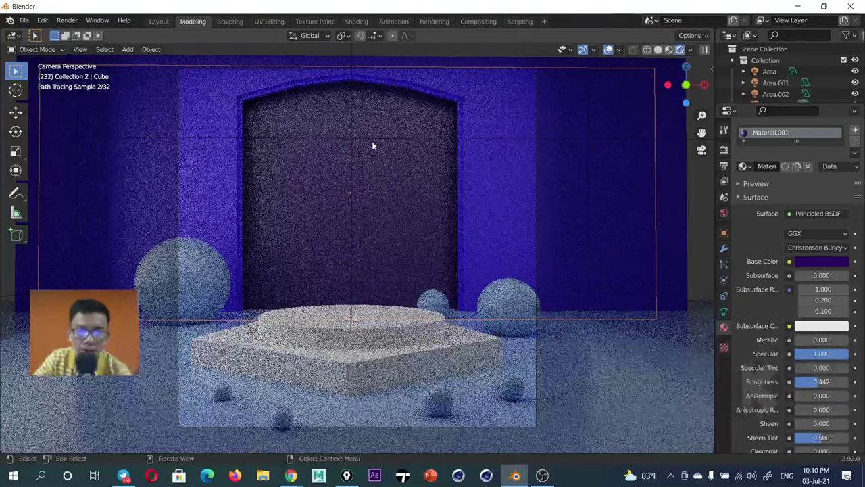
{"action": "left_click", "coordinate": [502, 173]}
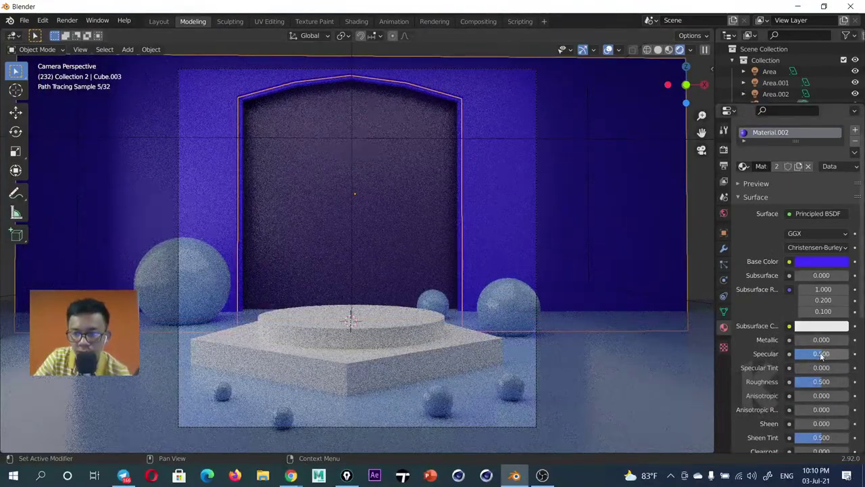
{"action": "left_click_drag", "start_coordinate": [818, 353], "coordinate": [838, 358]}
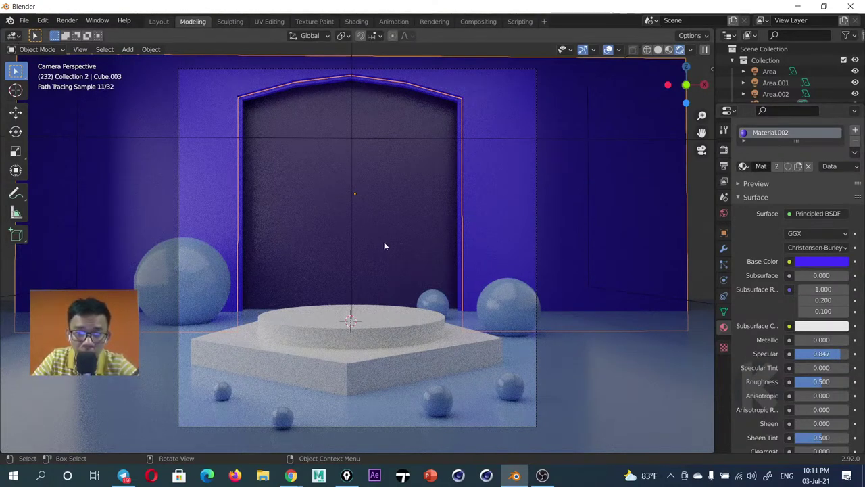
Select the right sphere and set Material.003 to specular 0.607, roughness 0.227
{"action": "left_click", "coordinate": [513, 315]}
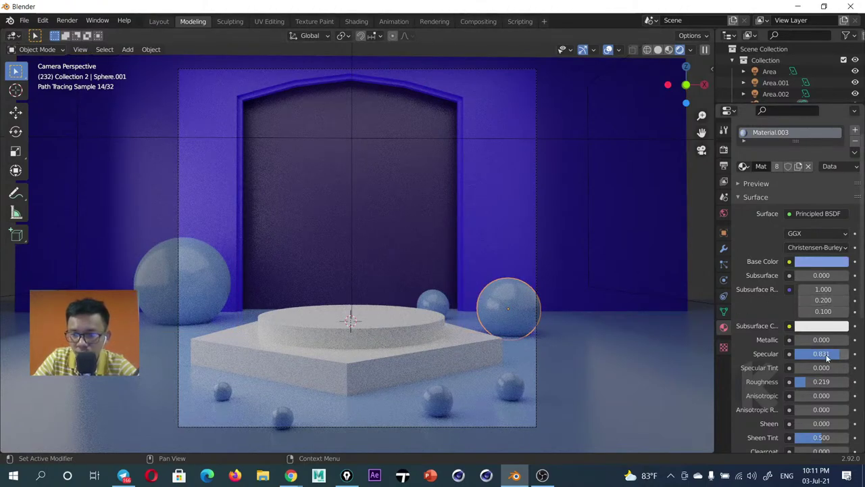
{"action": "left_click_drag", "start_coordinate": [826, 354], "coordinate": [804, 354]}
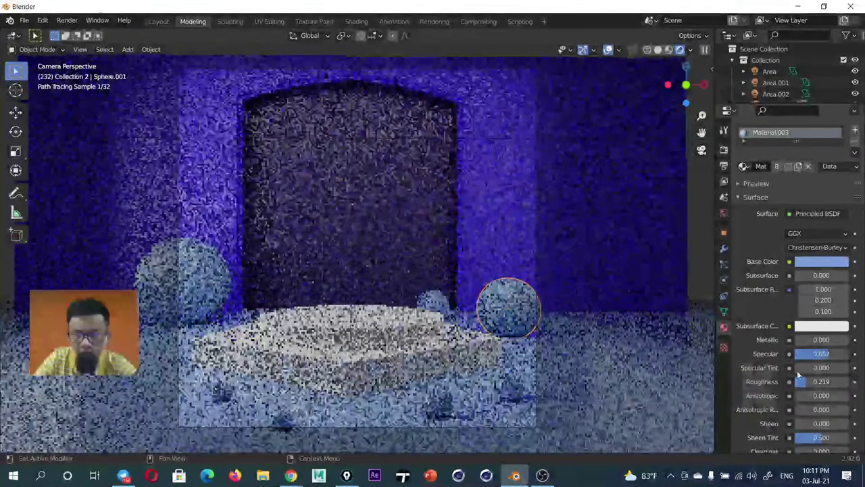
{"action": "left_click_drag", "start_coordinate": [800, 385], "coordinate": [803, 385]}
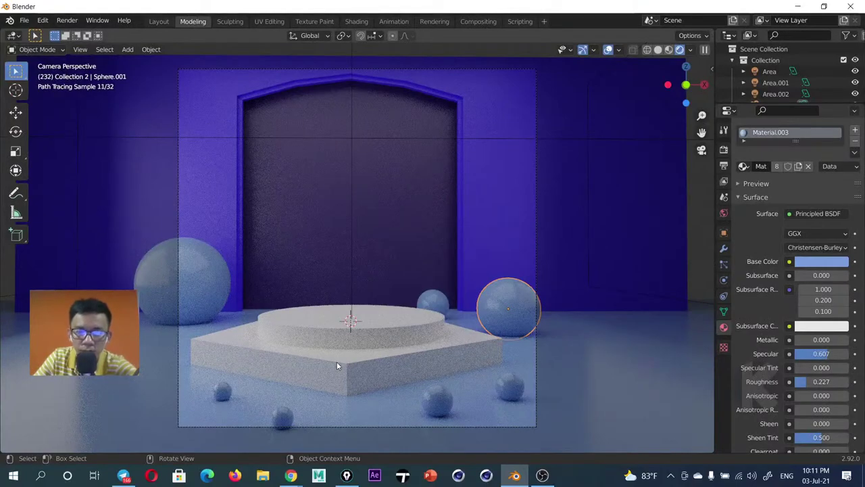
Scale up the overhead Area light
{"action": "scroll", "coordinate": [385, 317], "scroll_direction": "down", "scroll_amount": 3}
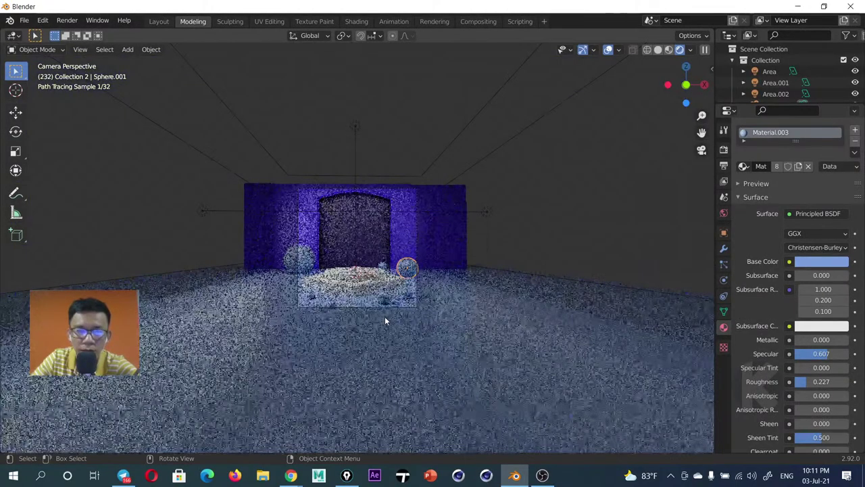
{"action": "mouse_move", "coordinate": [385, 317]}
{"action": "middle_mouse_down"}
{"action": "mouse_move", "coordinate": [408, 322]}
{"action": "mouse_move", "coordinate": [400, 281]}
{"action": "middle_mouse_up"}
{"action": "scroll", "coordinate": [409, 322], "scroll_direction": "down", "scroll_amount": 2}
{"action": "scroll", "coordinate": [400, 281], "scroll_direction": "up", "scroll_amount": 3}
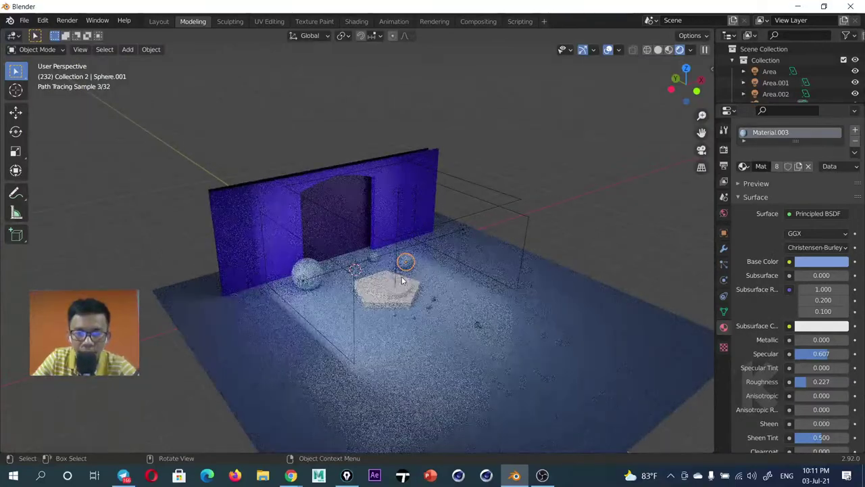
{"action": "left_click", "coordinate": [430, 227]}
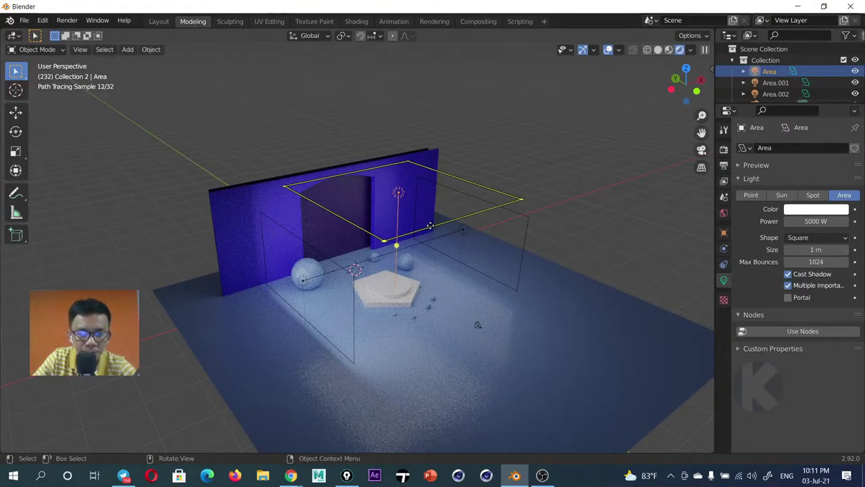
{"action": "key", "text": "s"}
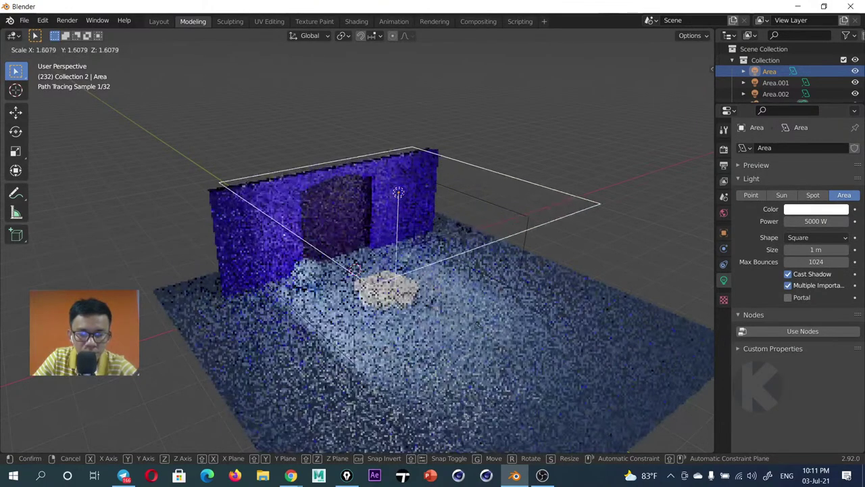
{"action": "left_click", "coordinate": [521, 220]}
Duplicate the Area.002 light and turn the copy 180° about Z
{"action": "left_click", "coordinate": [522, 216]}
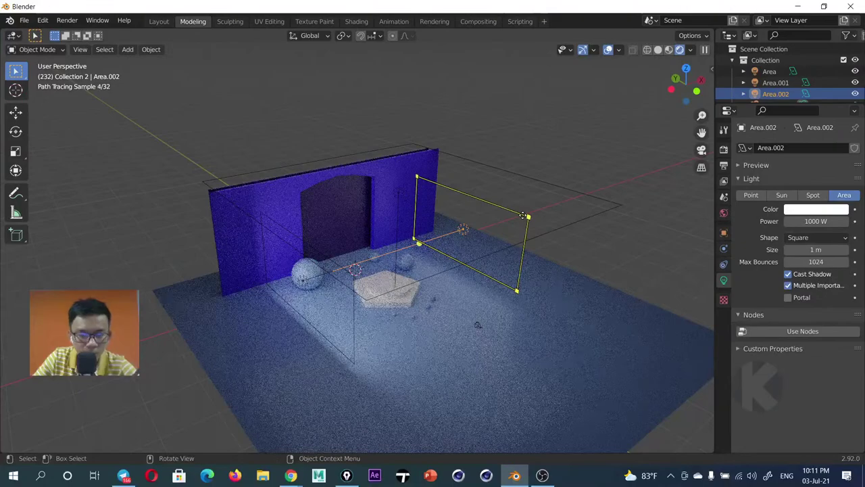
{"action": "key", "text": "shift+d"}
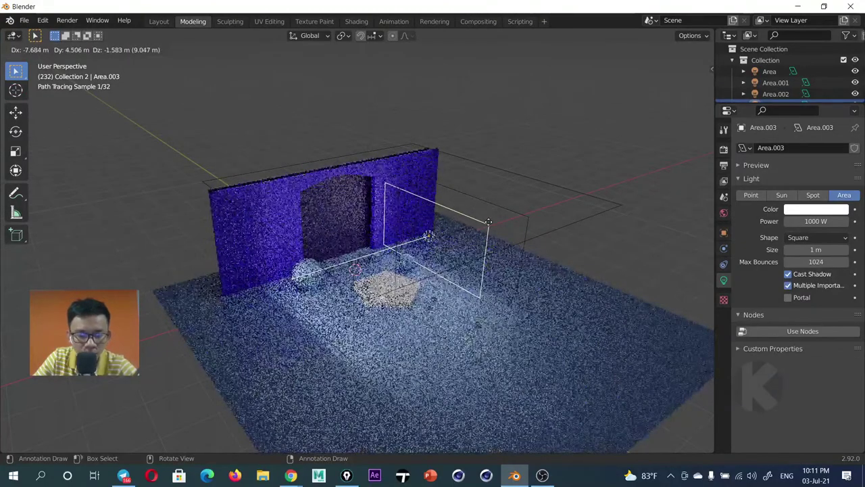
{"action": "left_click", "coordinate": [463, 236]}
{"action": "key", "text": "r"}
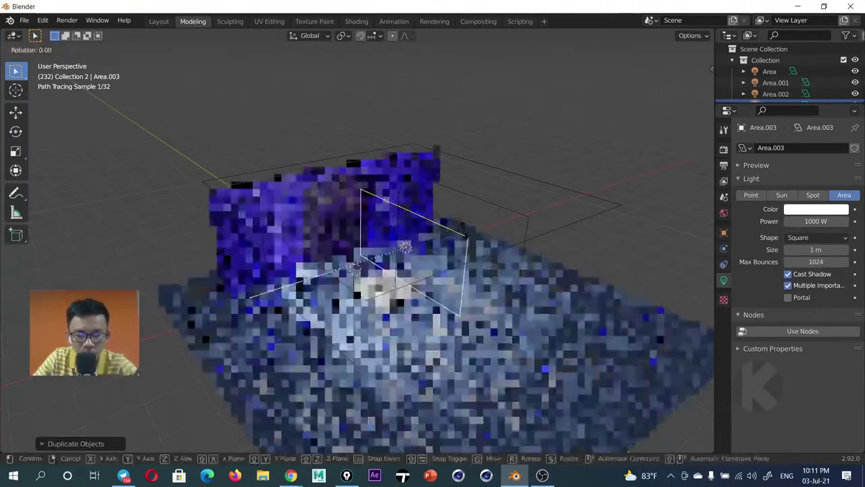
{"action": "key", "text": "z"}
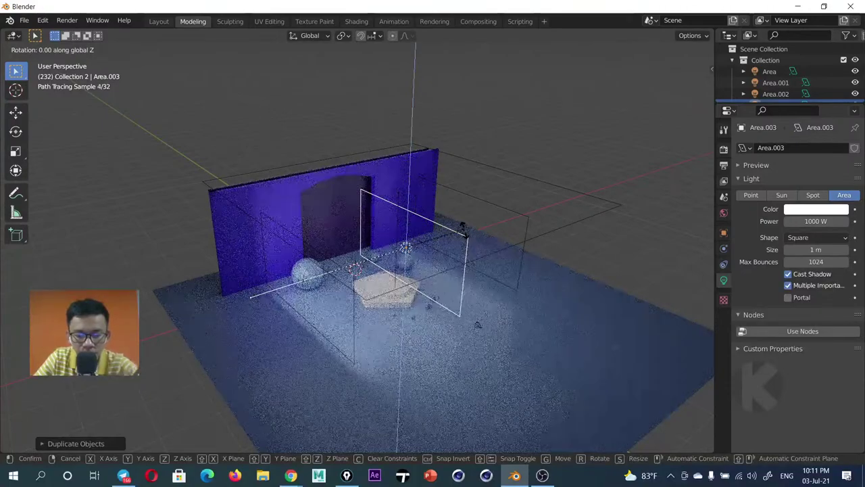
{"action": "left_click", "coordinate": [476, 270]}
{"action": "mouse_move", "coordinate": [459, 284]}
{"action": "middle_mouse_down"}
{"action": "mouse_move", "coordinate": [477, 270]}
{"action": "mouse_move", "coordinate": [479, 280]}
{"action": "middle_mouse_up"}
{"action": "type", "text": "r"}
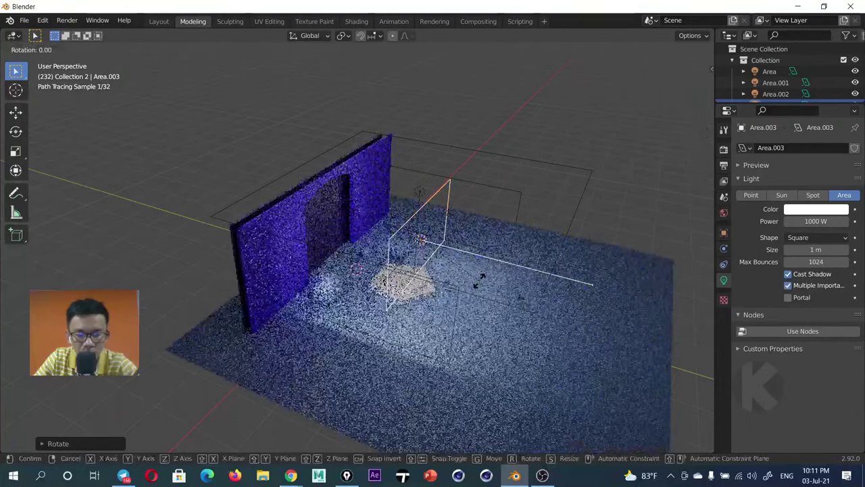
{"action": "type", "text": "z180"}
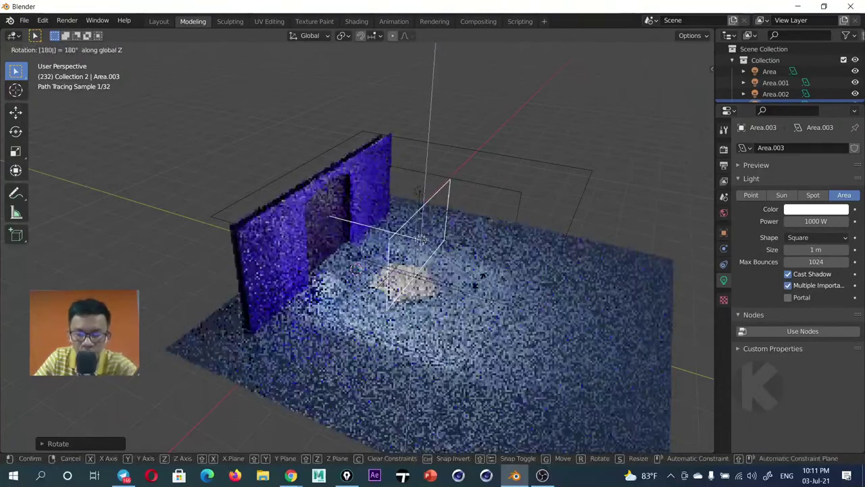
{"action": "key", "text": "Return"}
{"action": "middle_click_drag", "start_coordinate": [479, 279], "coordinate": [444, 270]}
Raise the new Area.003 light vertically and set it to 1.25 m size with 6000 W power
{"action": "key", "text": "g"}
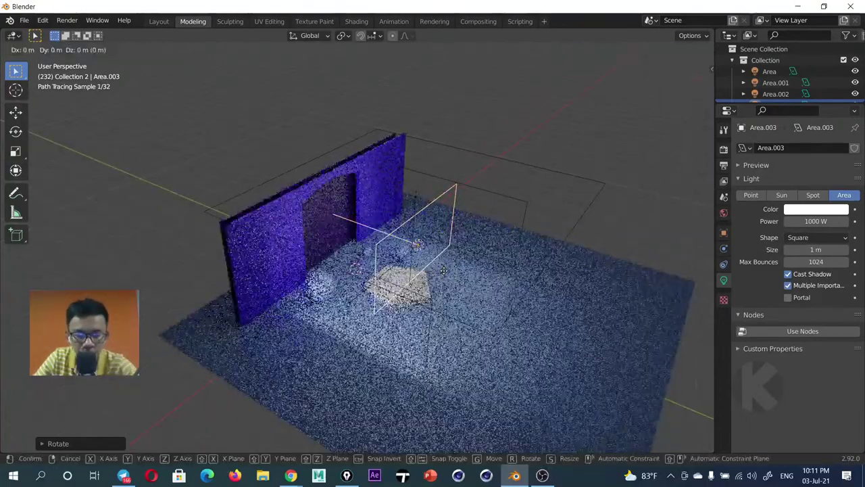
{"action": "key", "text": "z"}
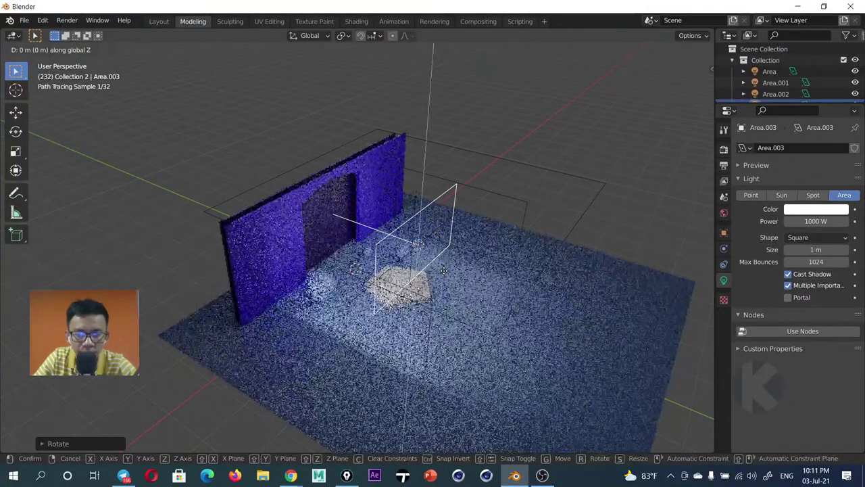
{"action": "left_click", "coordinate": [529, 313]}
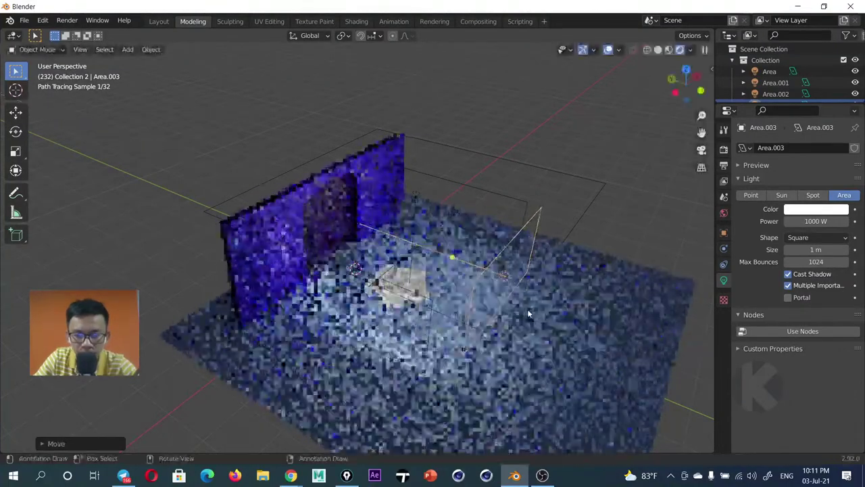
{"action": "mouse_move", "coordinate": [811, 249]}
{"action": "left_mouse_down"}
{"action": "mouse_move", "coordinate": [838, 249]}
{"action": "mouse_move", "coordinate": [797, 249]}
{"action": "left_mouse_up"}
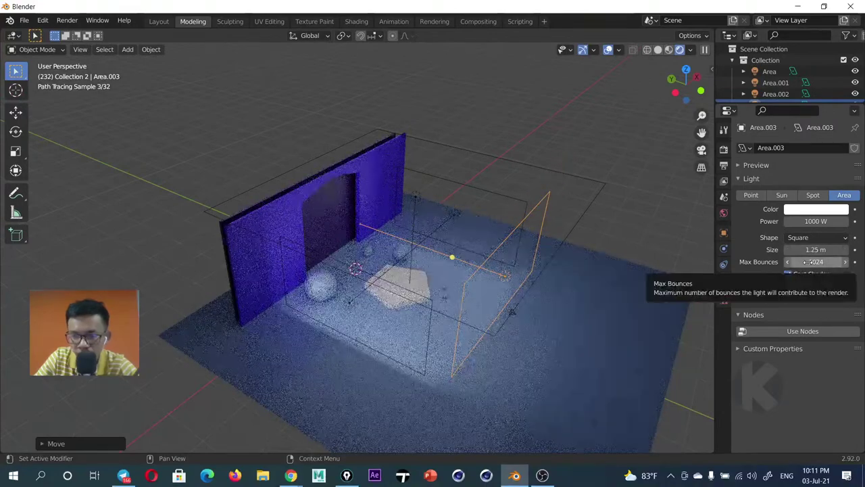
{"action": "left_click", "coordinate": [811, 221]}
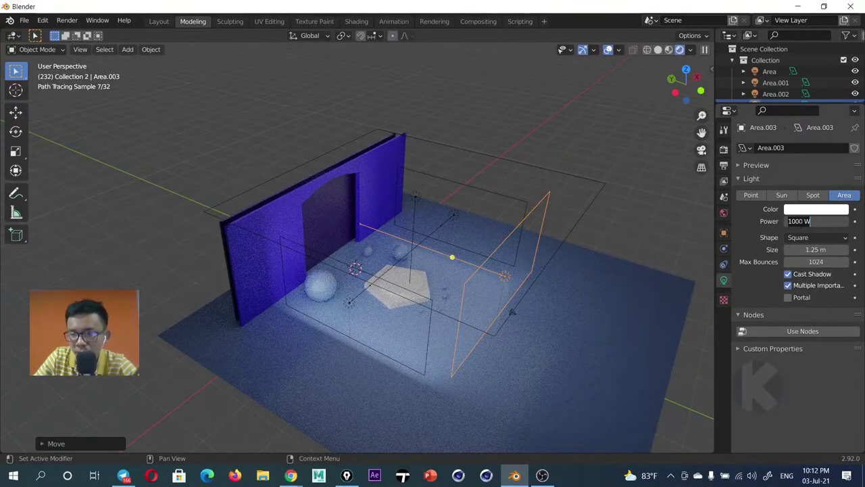
{"action": "key", "text": "BackSpace"}
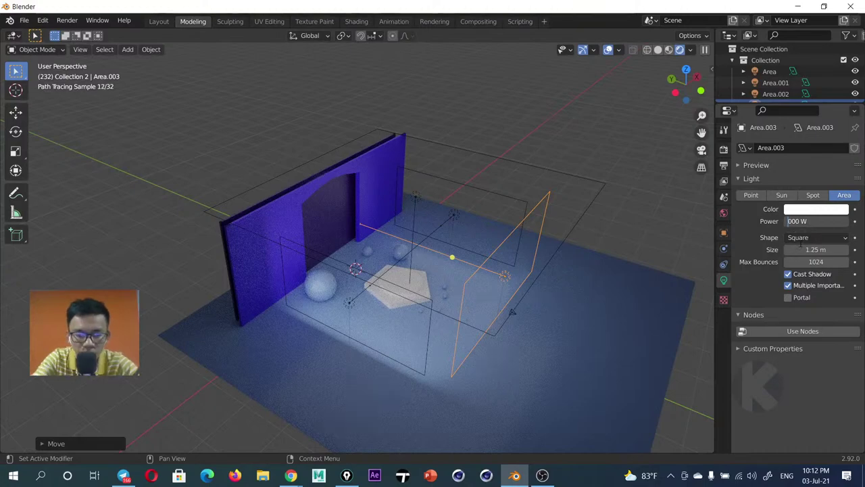
{"action": "type", "text": "6"}
{"action": "key", "text": "Return"}
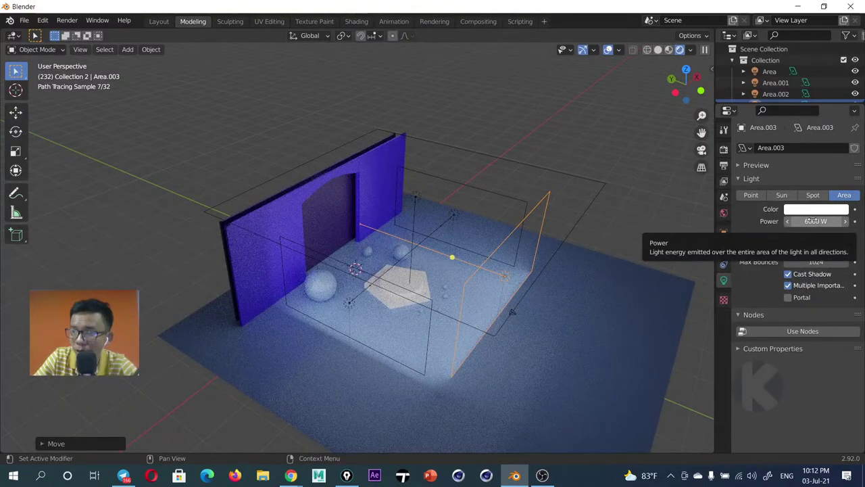
Set the overhead Area light's power to 7000 W
{"action": "left_click", "coordinate": [519, 162]}
{"action": "left_click", "coordinate": [806, 221]}
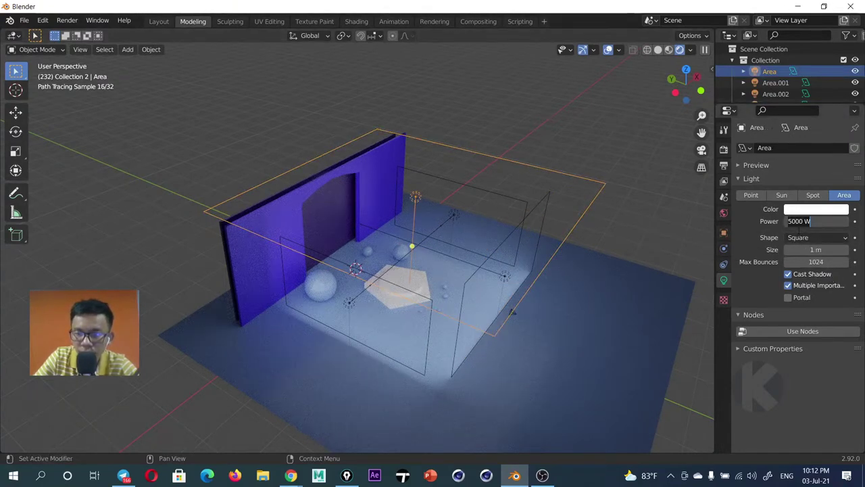
{"action": "type", "text": "7000"}
{"action": "key", "text": "Return"}
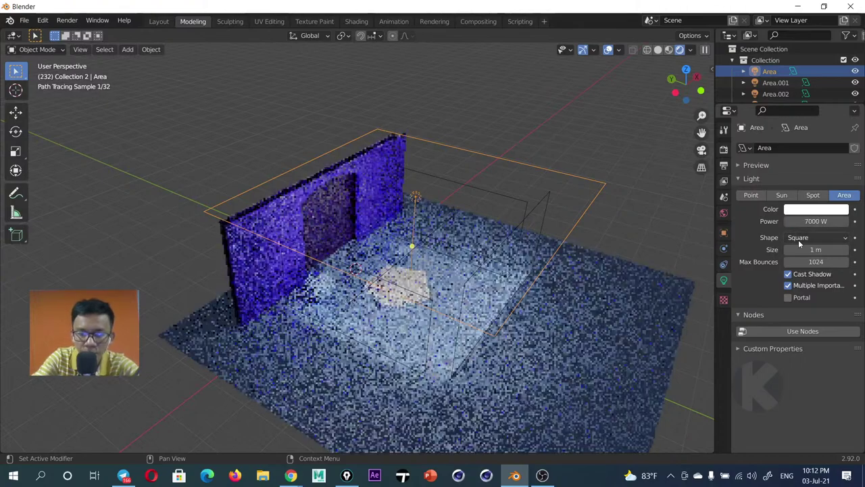
{"action": "middle_click_drag", "start_coordinate": [400, 263], "coordinate": [450, 314]}
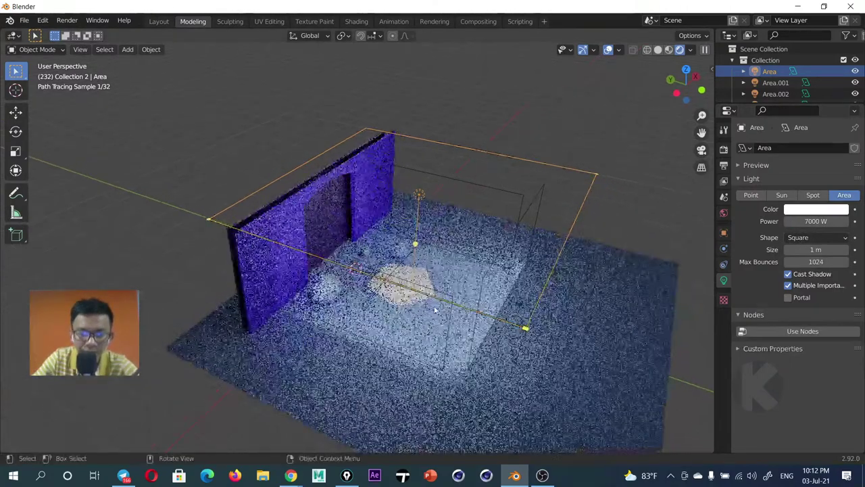
Rotate the Area.001 light slightly about Z
{"action": "left_click", "coordinate": [450, 314]}
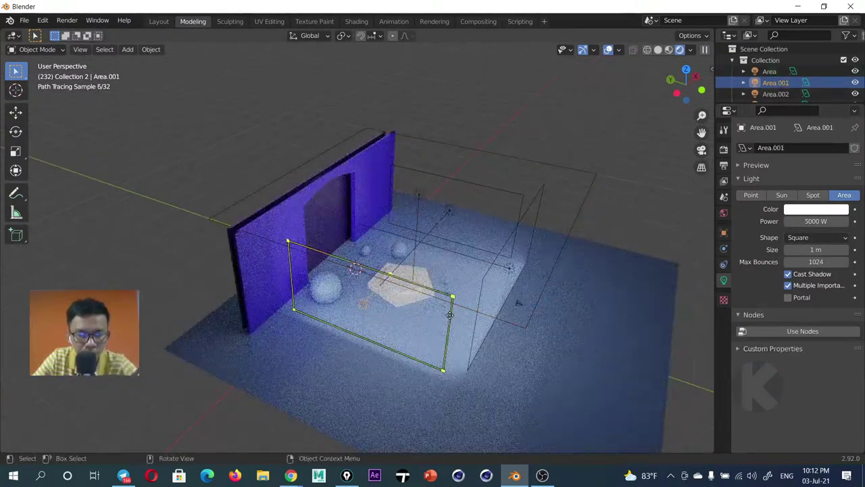
{"action": "key", "text": "r"}
{"action": "key", "text": "z"}
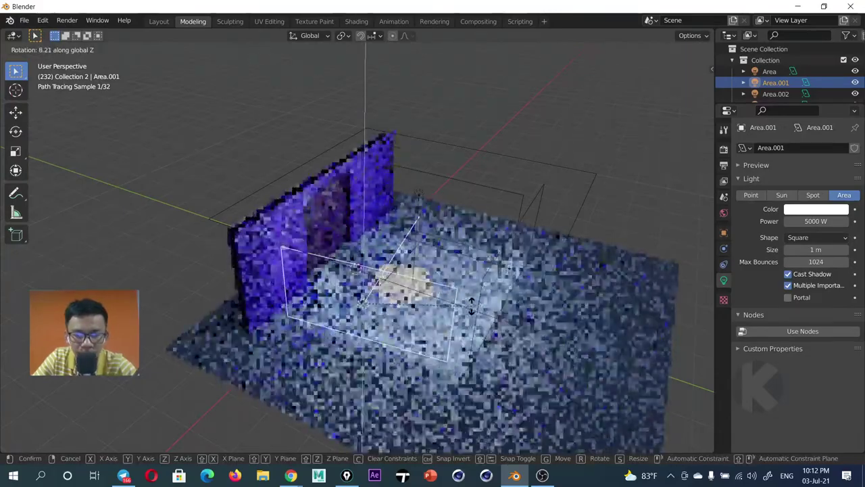
{"action": "left_click", "coordinate": [467, 306]}
{"action": "middle_click_drag", "start_coordinate": [459, 311], "coordinate": [419, 327]}
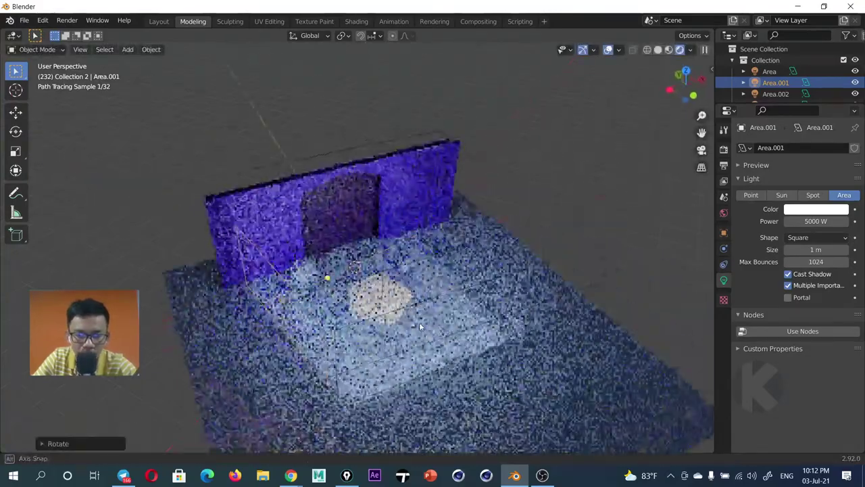
Scale the Area.002 light about 1.39 times along Y
{"action": "left_click", "coordinate": [459, 273]}
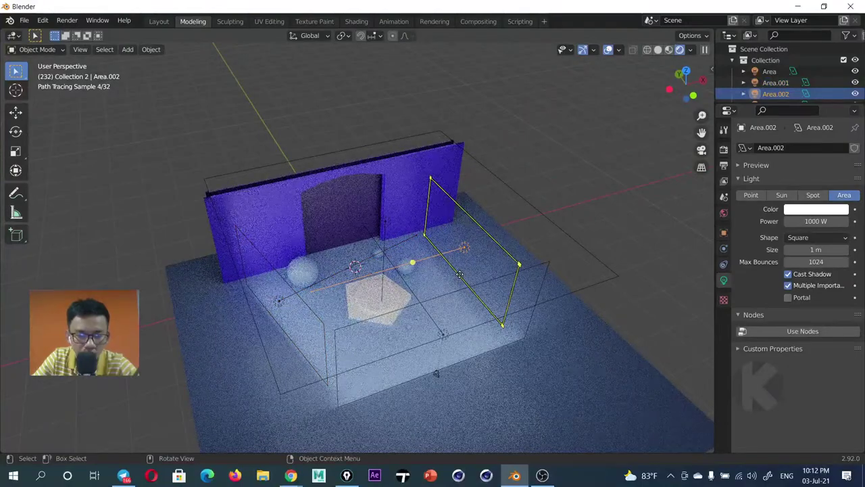
{"action": "key", "text": "s"}
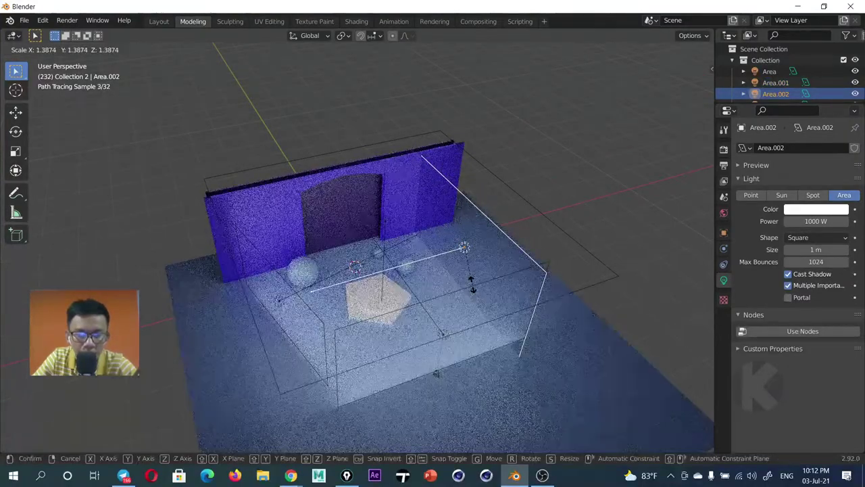
{"action": "key", "text": "y"}
{"action": "left_click", "coordinate": [316, 327]}
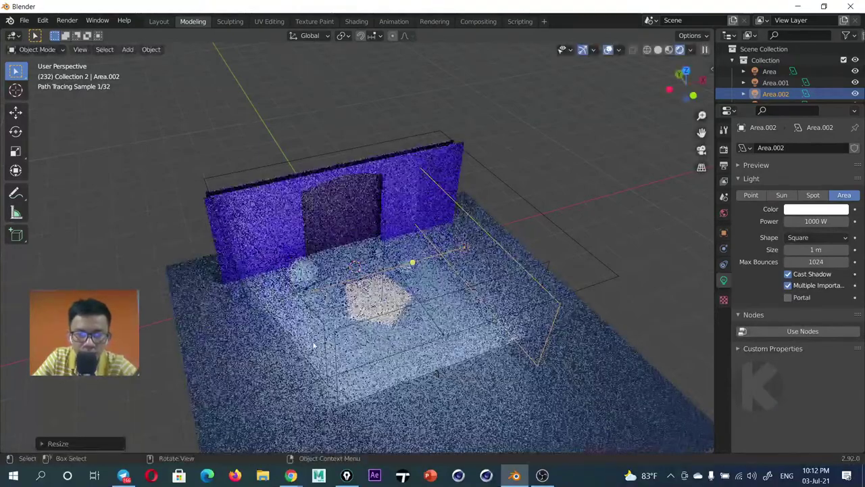
{"action": "middle_click_drag", "start_coordinate": [351, 313], "coordinate": [360, 310]}
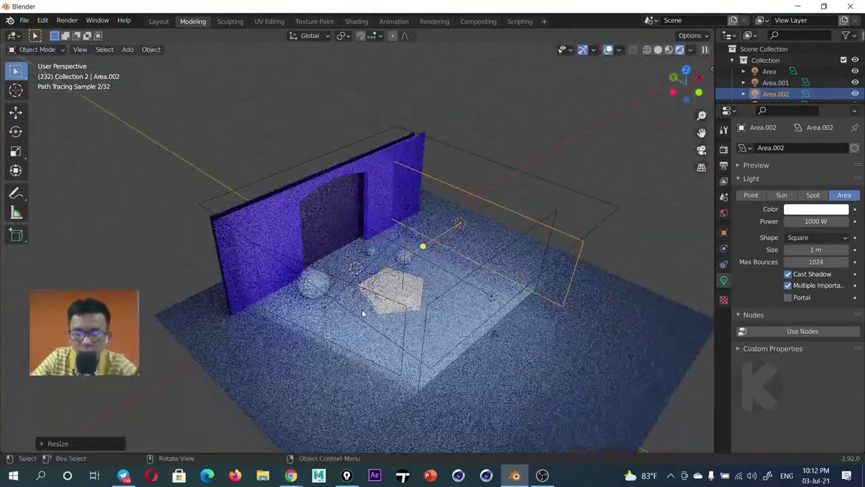
Check the lit podium through the scene camera, adjusting the zoom
{"action": "key", "text": "KP_0"}
{"action": "scroll", "coordinate": [362, 311], "scroll_direction": "up", "scroll_amount": 2}
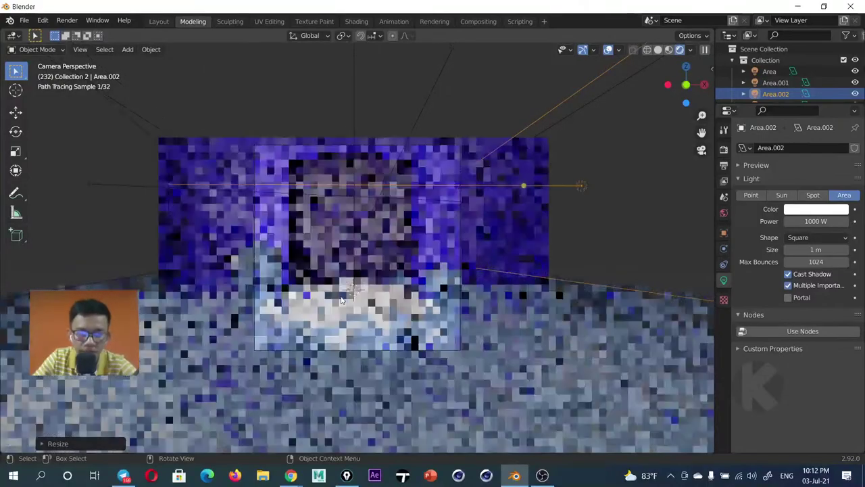
{"action": "scroll", "coordinate": [352, 298], "scroll_direction": "up", "scroll_amount": 2}
{"action": "scroll", "coordinate": [351, 289], "scroll_direction": "up", "scroll_amount": 1}
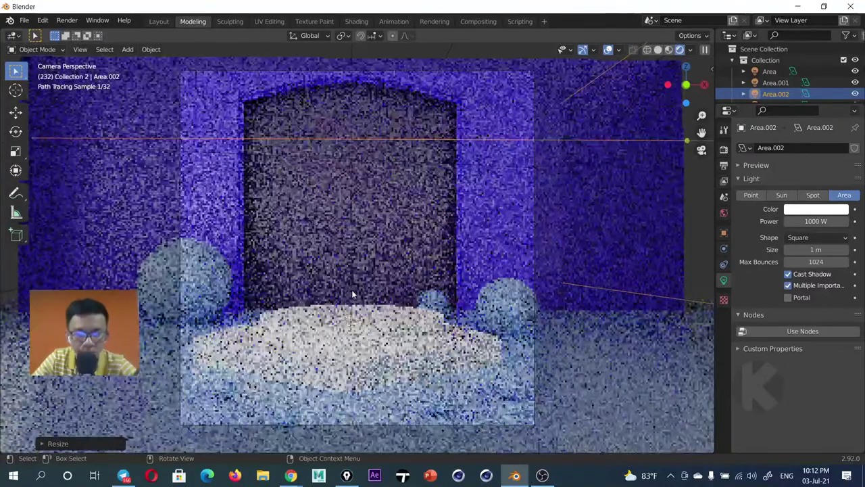
{"action": "scroll", "coordinate": [355, 287], "scroll_direction": "down", "scroll_amount": 2}
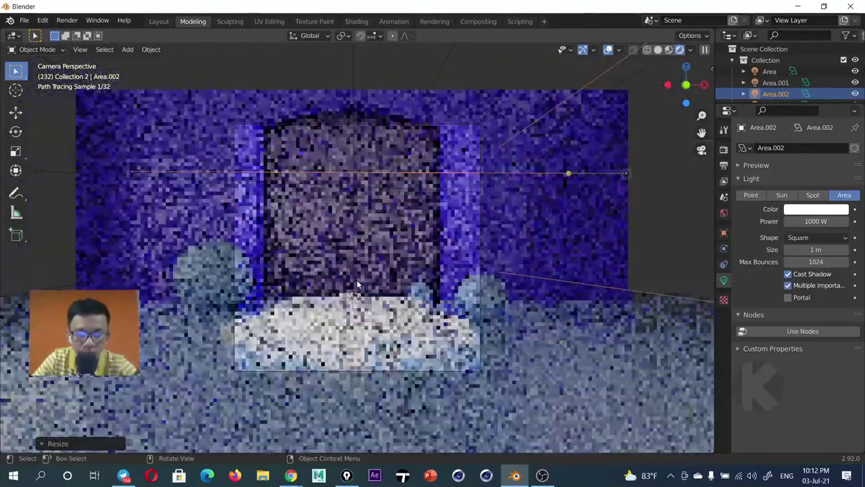
{"action": "scroll", "coordinate": [358, 284], "scroll_direction": "down", "scroll_amount": 1}
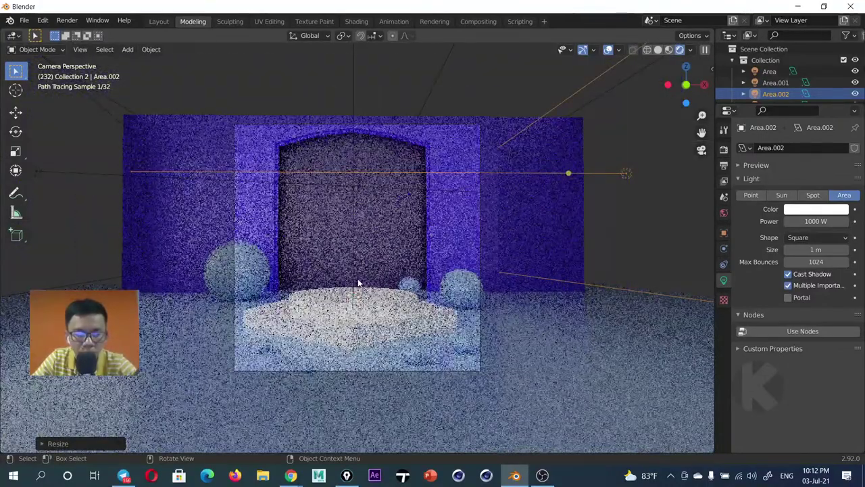
{"action": "key", "text": "grave"}
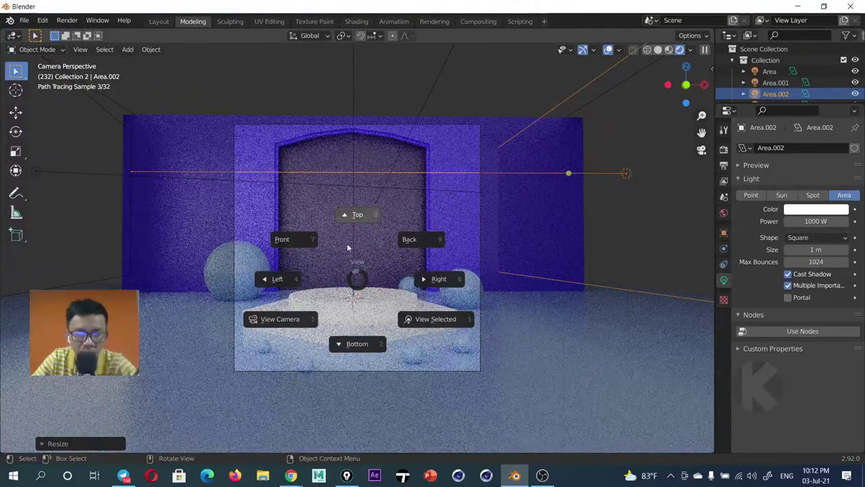
In a top-down solid view, move the thin bar Cube.003 lower
{"action": "left_click", "coordinate": [357, 215]}
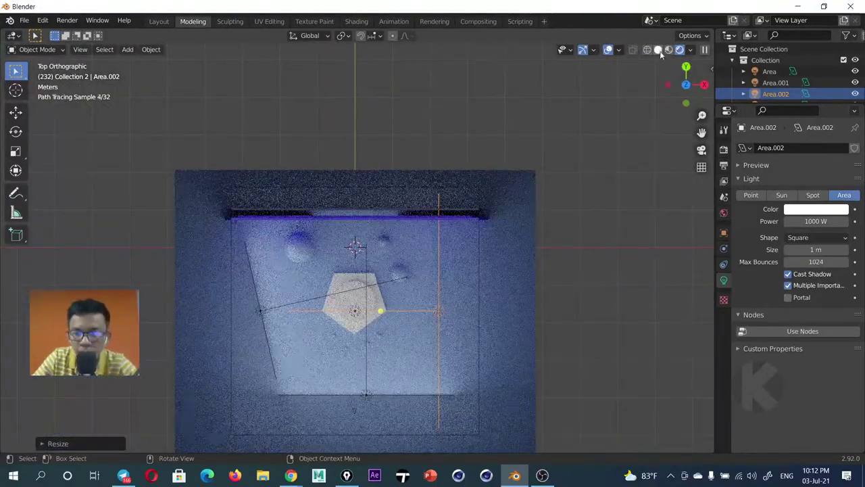
{"action": "left_click", "coordinate": [659, 51]}
{"action": "scroll", "coordinate": [372, 224], "scroll_direction": "up", "scroll_amount": 1}
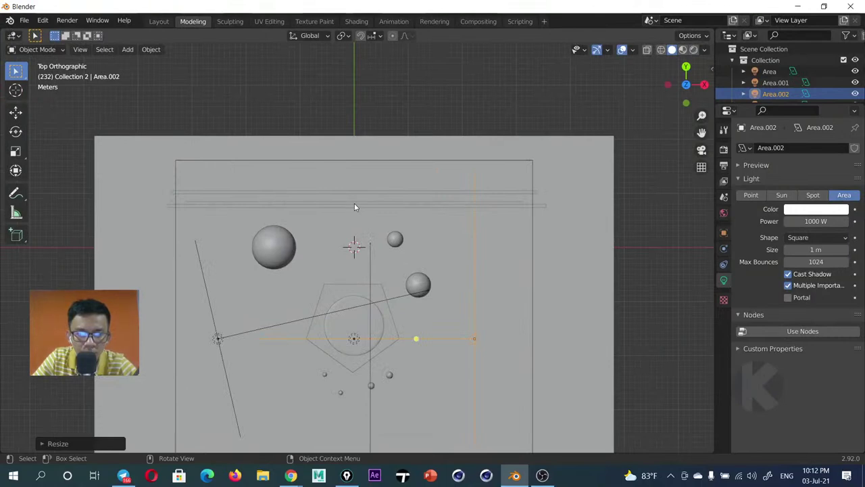
{"action": "left_click", "coordinate": [356, 207]}
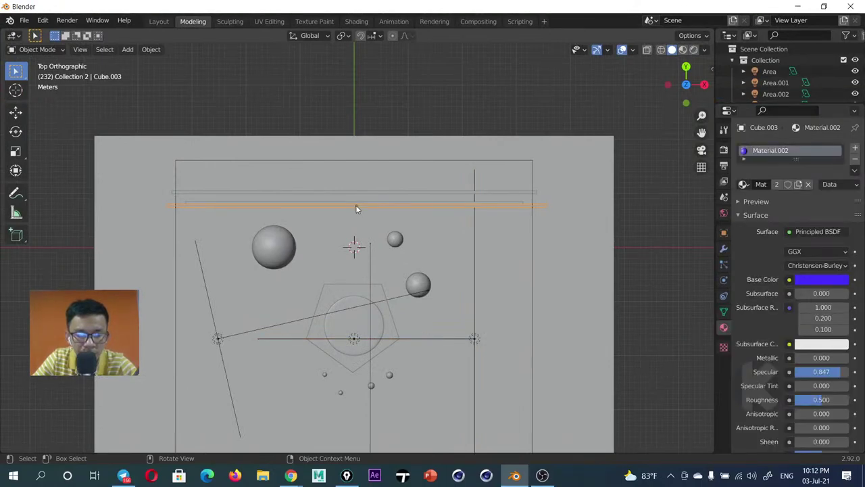
{"action": "key", "text": "g"}
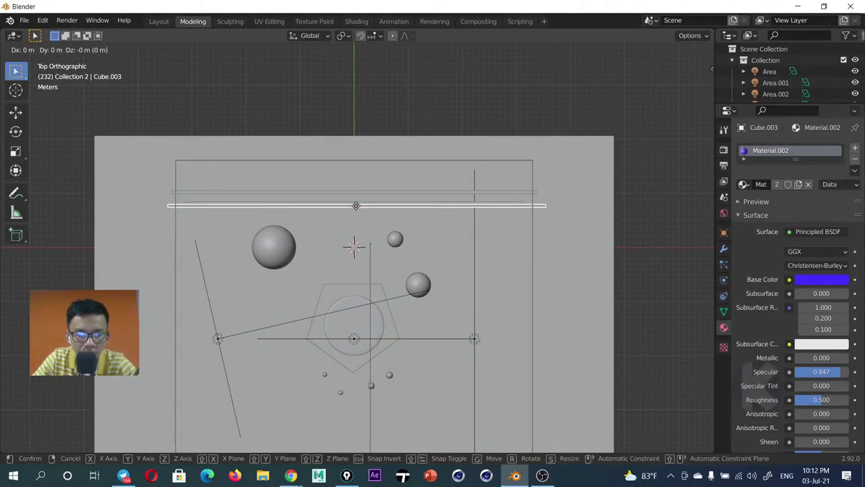
{"action": "key", "text": "y"}
{"action": "left_click", "coordinate": [354, 217]}
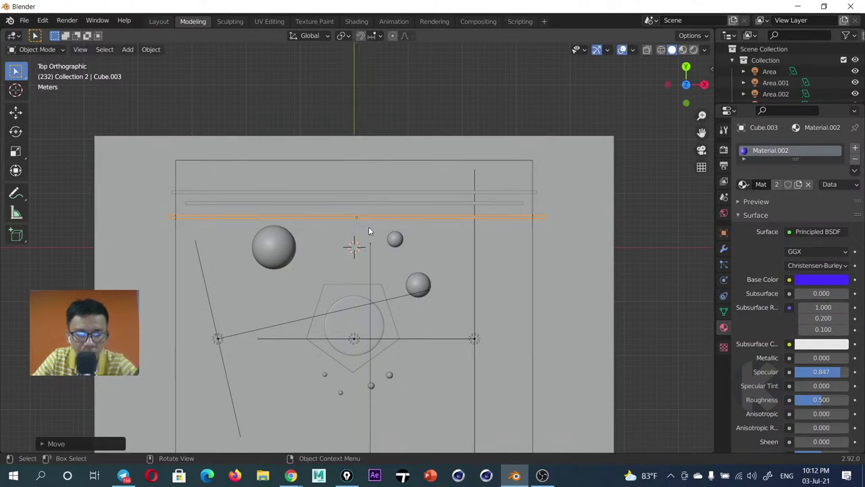
Scale Cube.003 taller along Z and deeper along Y
{"action": "key", "text": "s"}
{"action": "key", "text": "z"}
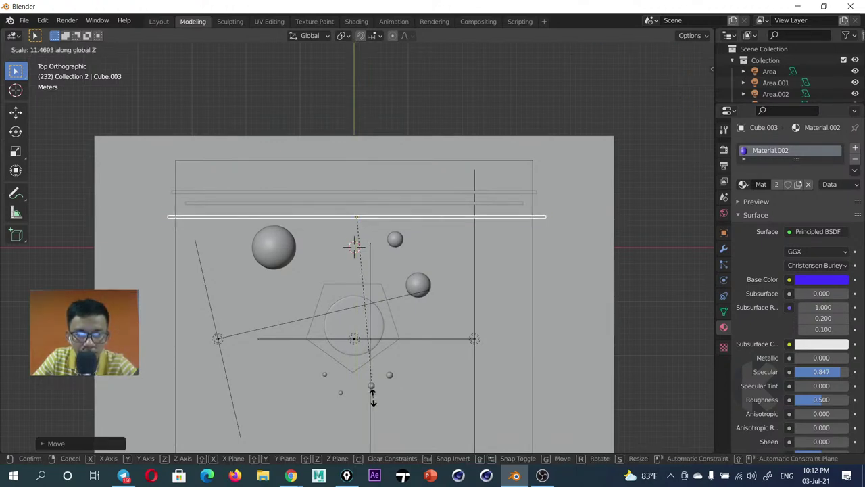
{"action": "left_click", "coordinate": [358, 338]}
{"action": "scroll", "coordinate": [357, 284], "scroll_direction": "up", "scroll_amount": 2}
{"action": "key", "text": "s"}
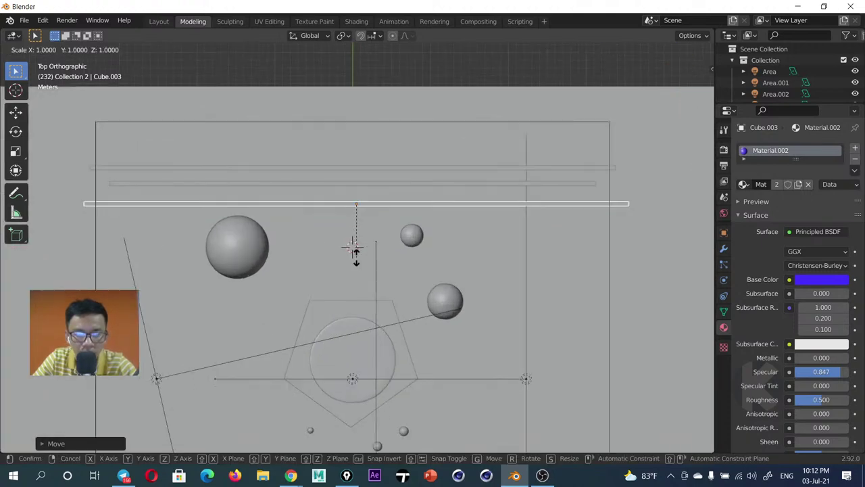
{"action": "key", "text": "y"}
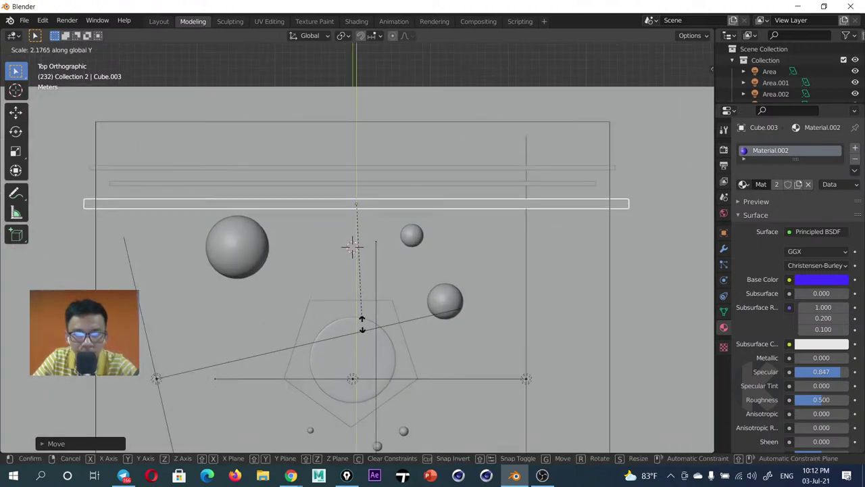
{"action": "left_click", "coordinate": [381, 396]}
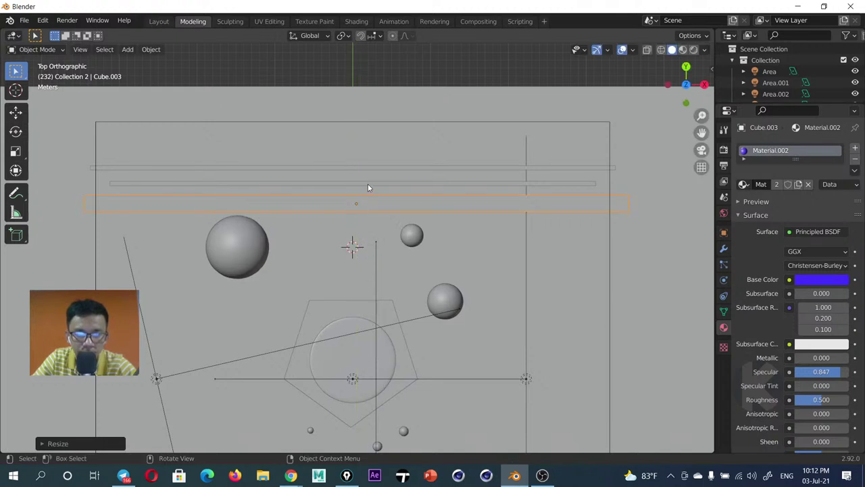
Stretch the second bar Cube.001 along Y and return to the camera view
{"action": "left_click", "coordinate": [368, 184]}
{"action": "key", "text": "s"}
{"action": "key", "text": "y"}
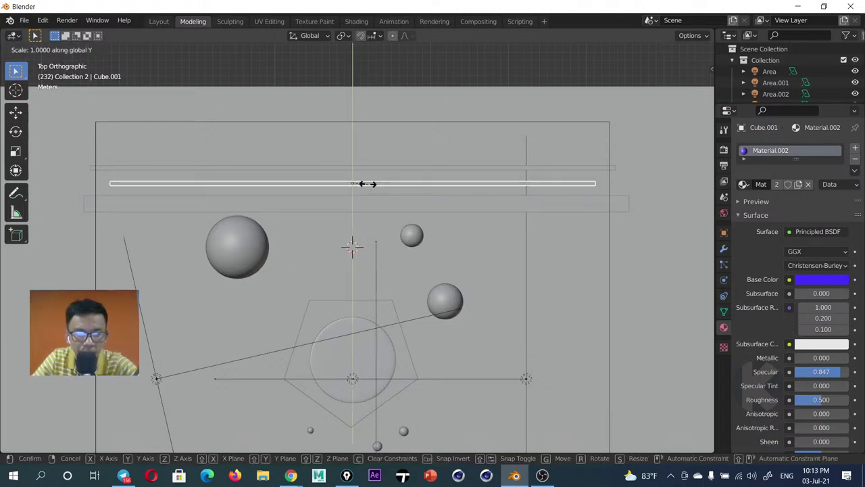
{"action": "left_click", "coordinate": [373, 220]}
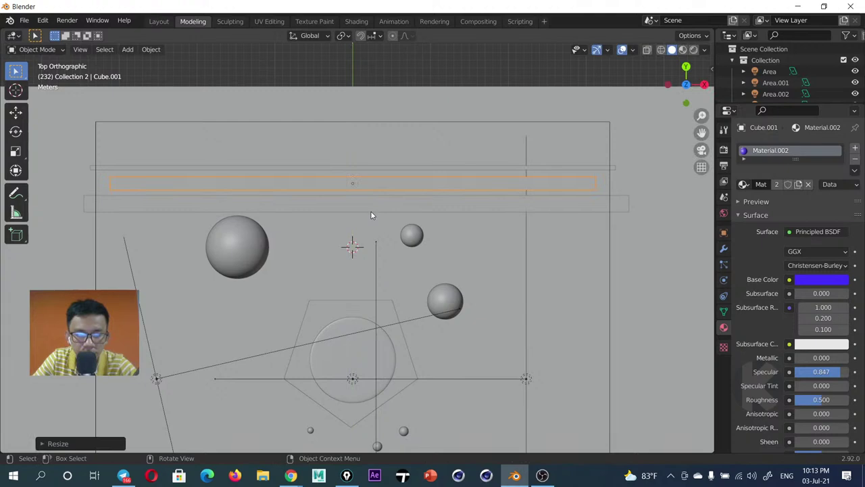
{"action": "key", "text": "KP_0"}
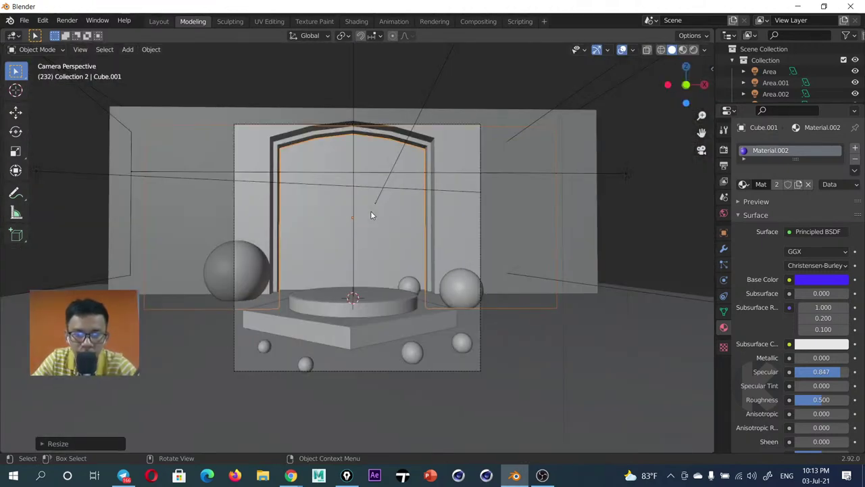
Show the sidebar's View settings and return to the camera view
{"action": "scroll", "coordinate": [372, 215], "scroll_direction": "up", "scroll_amount": 2}
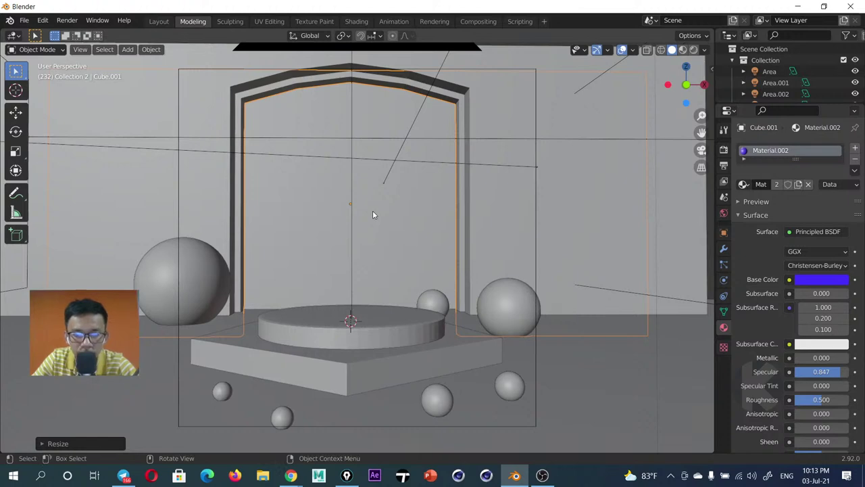
{"action": "key", "text": "n"}
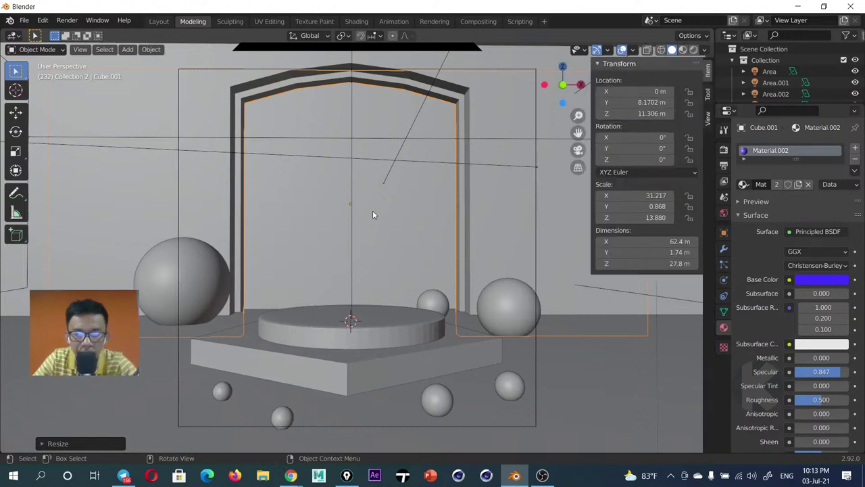
{"action": "left_click", "coordinate": [707, 122]}
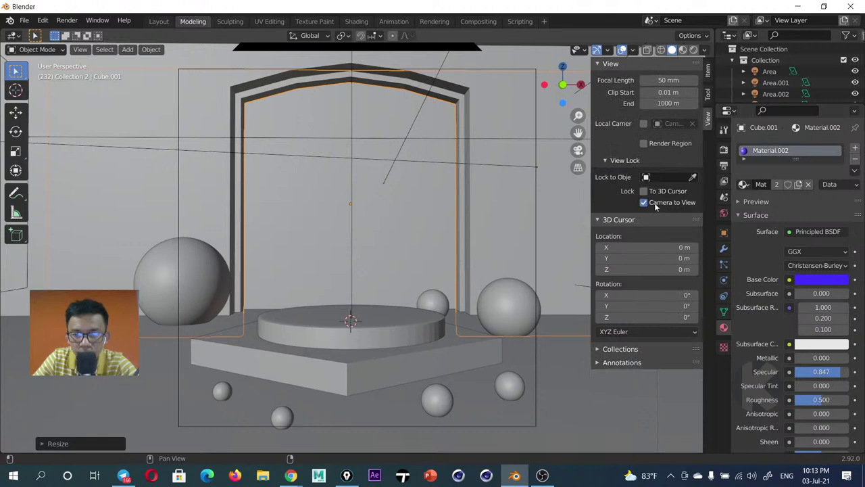
{"action": "scroll", "coordinate": [360, 254], "scroll_direction": "down", "scroll_amount": 2}
{"action": "scroll", "coordinate": [360, 254], "scroll_direction": "up", "scroll_amount": 1}
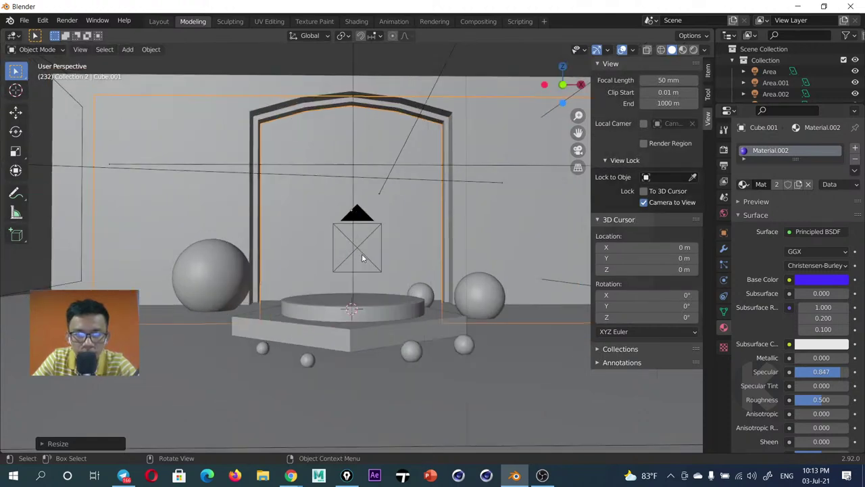
{"action": "key", "text": "KP_0"}
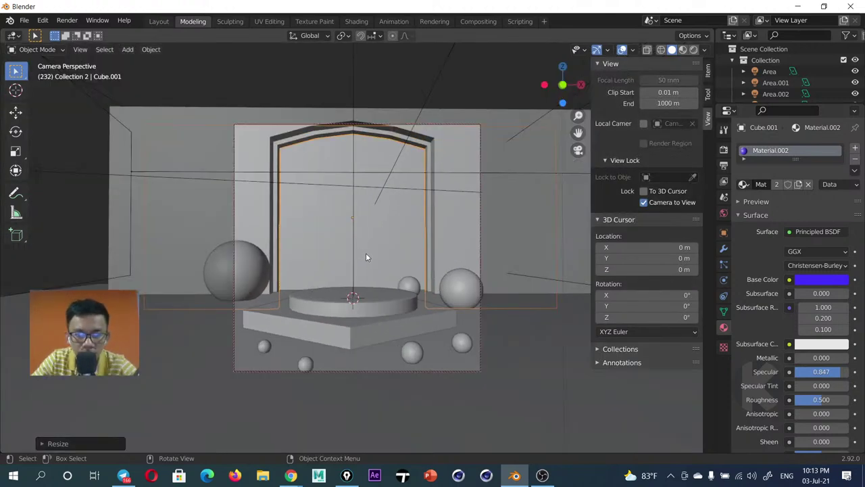
{"action": "scroll", "coordinate": [365, 254], "scroll_direction": "down", "scroll_amount": 2}
Adjust the scene's framing within the camera view
{"action": "middle_click_drag", "start_coordinate": [365, 255], "coordinate": [366, 265], "text": "shift"}
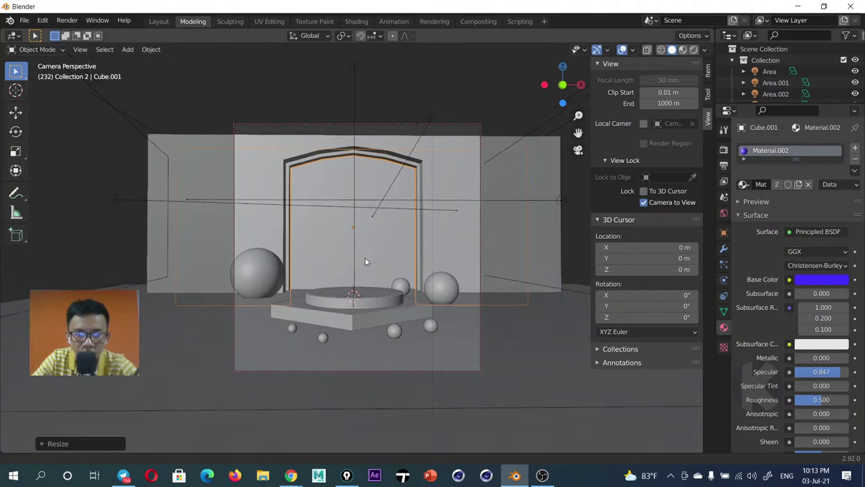
{"action": "scroll", "coordinate": [361, 248], "scroll_direction": "up", "scroll_amount": 2}
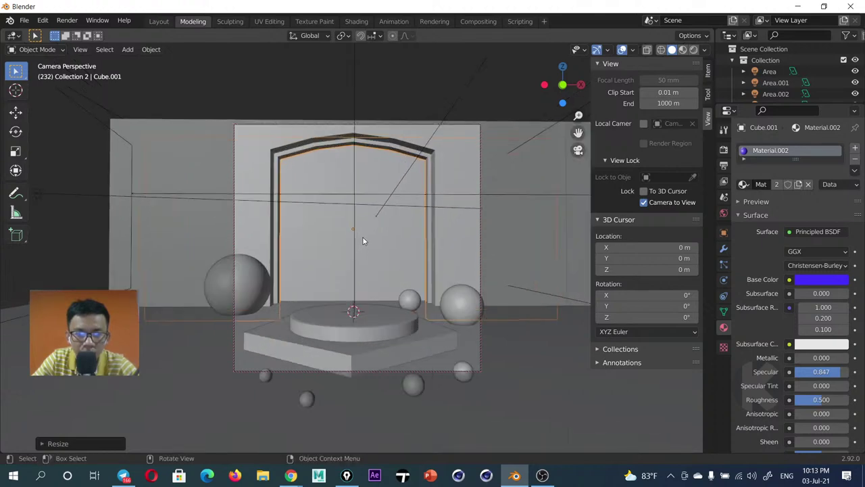
{"action": "scroll", "coordinate": [362, 237], "scroll_direction": "up", "scroll_amount": 2}
{"action": "scroll", "coordinate": [361, 234], "scroll_direction": "down", "scroll_amount": 2}
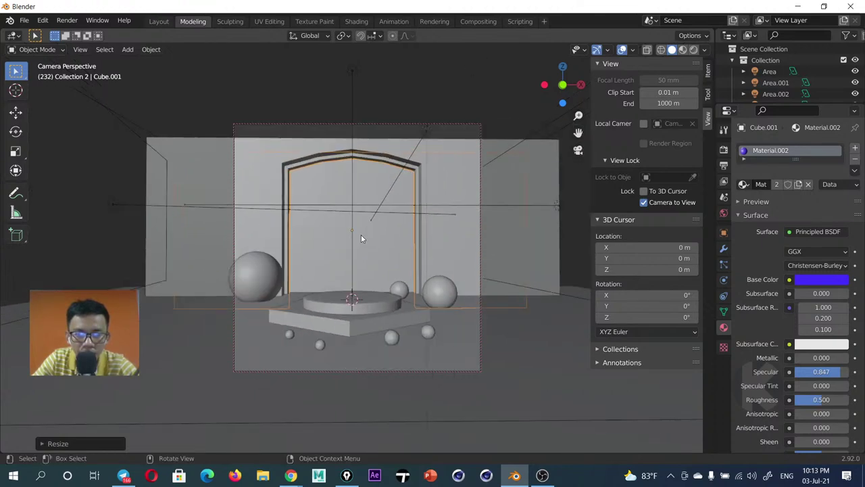
{"action": "scroll", "coordinate": [362, 231], "scroll_direction": "down", "scroll_amount": 1}
{"action": "right_click", "coordinate": [362, 231]}
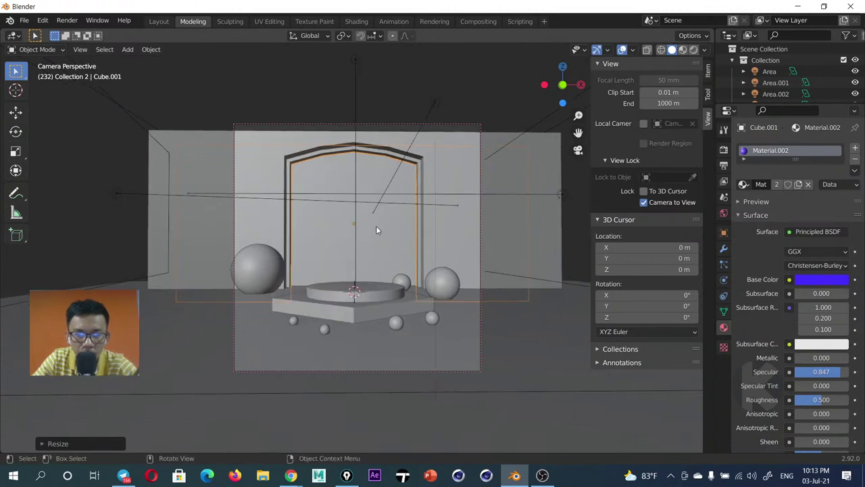
{"action": "scroll", "coordinate": [378, 217], "scroll_direction": "up", "scroll_amount": 2}
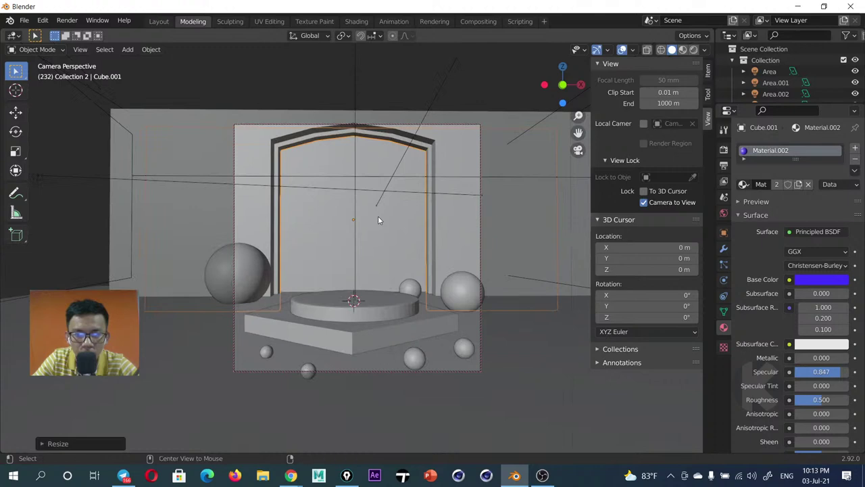
{"action": "middle_click_drag", "start_coordinate": [377, 215], "coordinate": [378, 221], "text": "shift"}
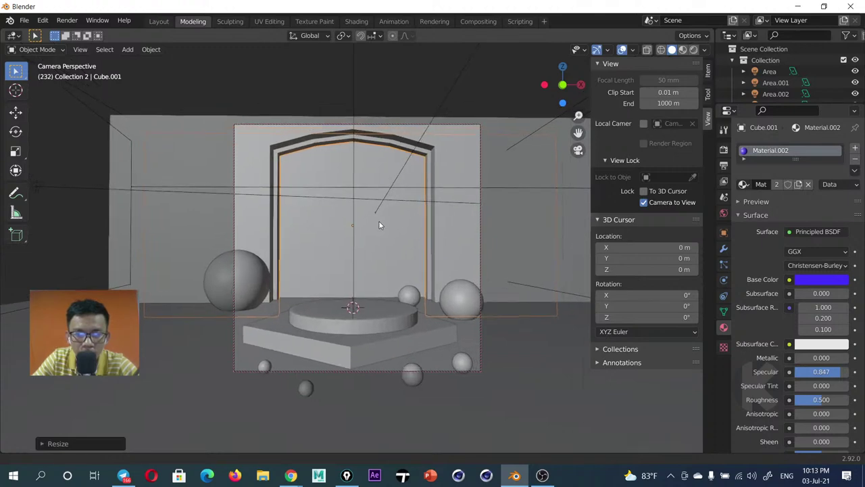
{"action": "scroll", "coordinate": [378, 221], "scroll_direction": "down", "scroll_amount": 1, "text": "shift"}
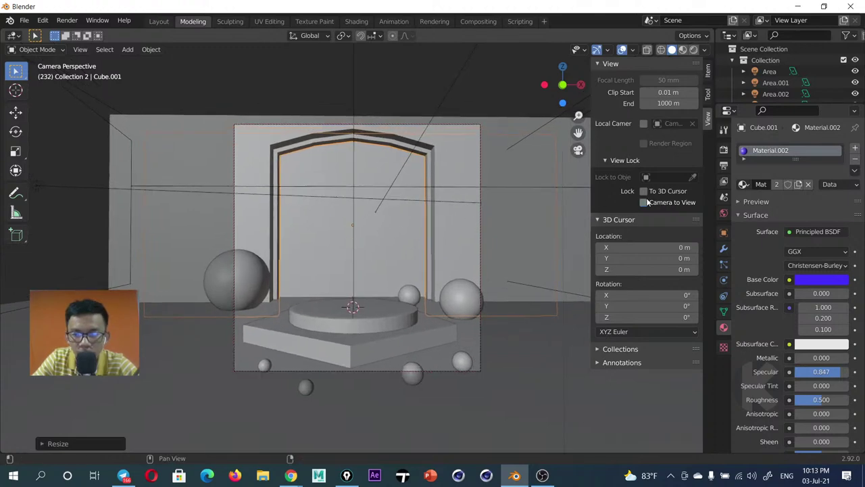
{"action": "scroll", "coordinate": [435, 215], "scroll_direction": "up", "scroll_amount": 1}
{"action": "scroll", "coordinate": [434, 215], "scroll_direction": "up", "scroll_amount": 1}
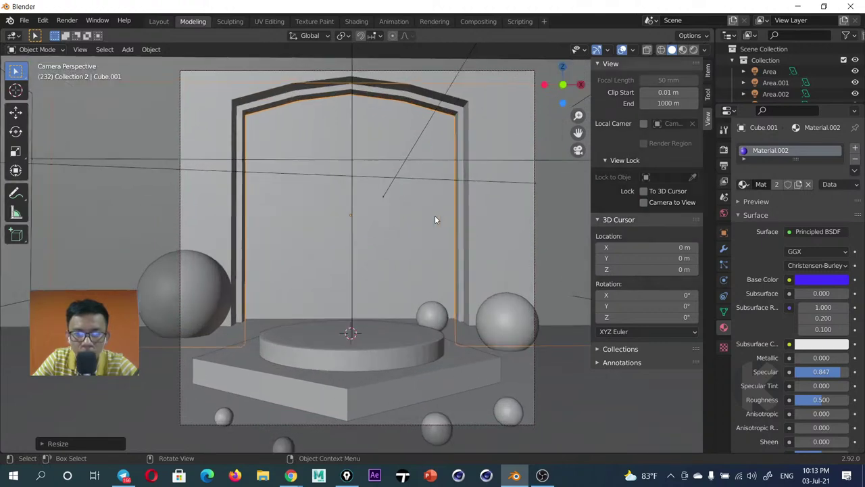
Lock the camera to the view, reframe the shot, and place the 3D cursor inside the arch
{"action": "left_click", "coordinate": [654, 203]}
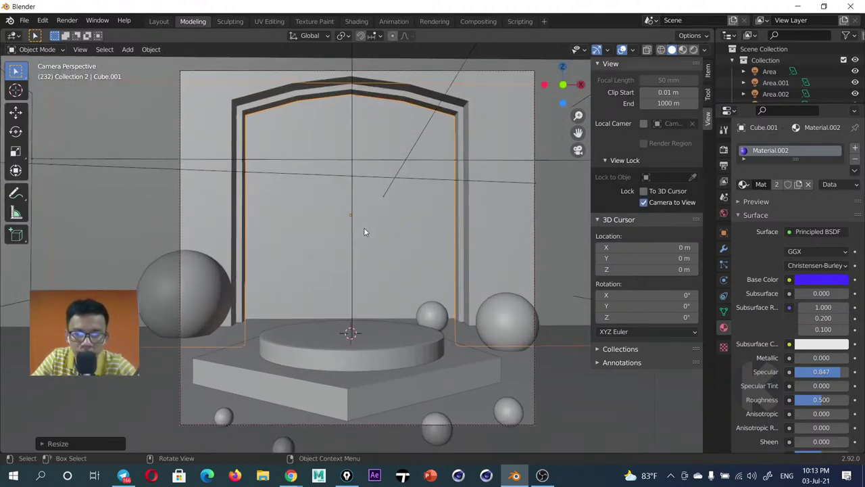
{"action": "middle_click_drag", "start_coordinate": [364, 231], "coordinate": [368, 232], "text": "shift"}
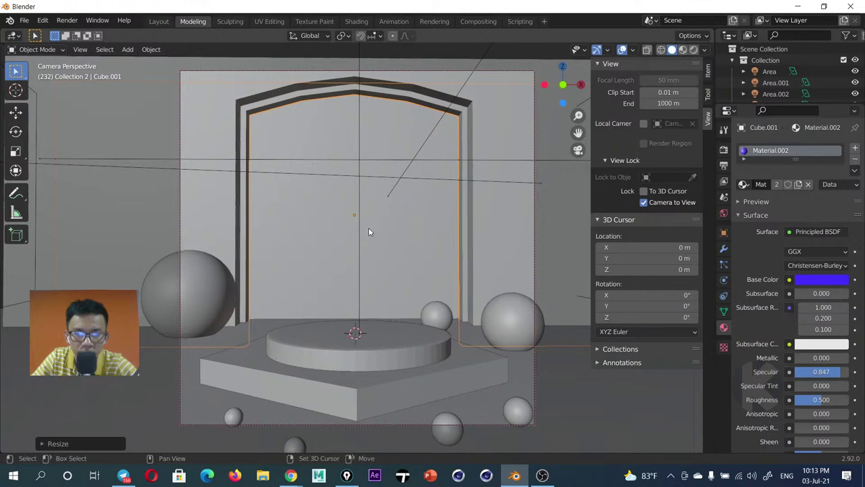
{"action": "right_click", "coordinate": [369, 234], "text": "shift"}
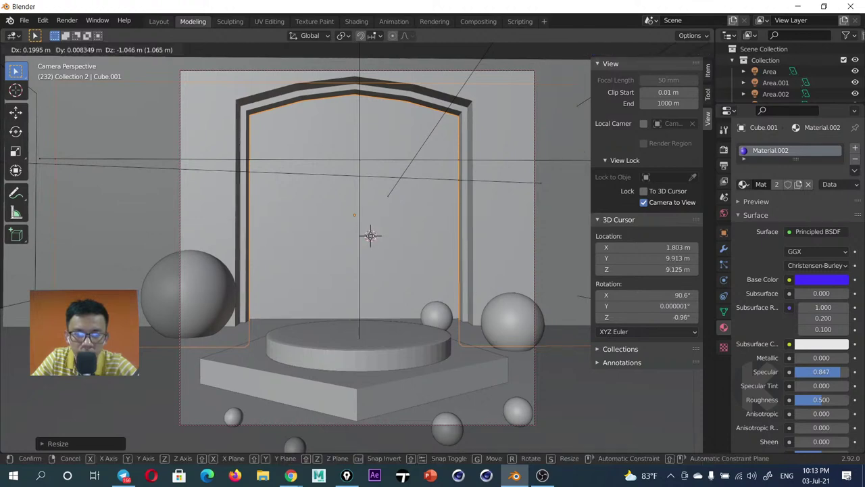
{"action": "right_click", "coordinate": [369, 230], "text": "shift"}
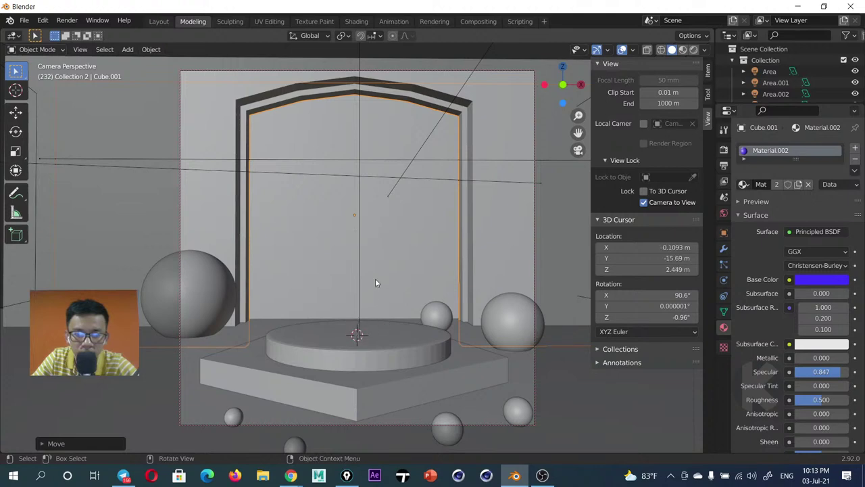
{"action": "scroll", "coordinate": [375, 277], "scroll_direction": "down", "scroll_amount": 2}
{"action": "key", "text": "shift"}
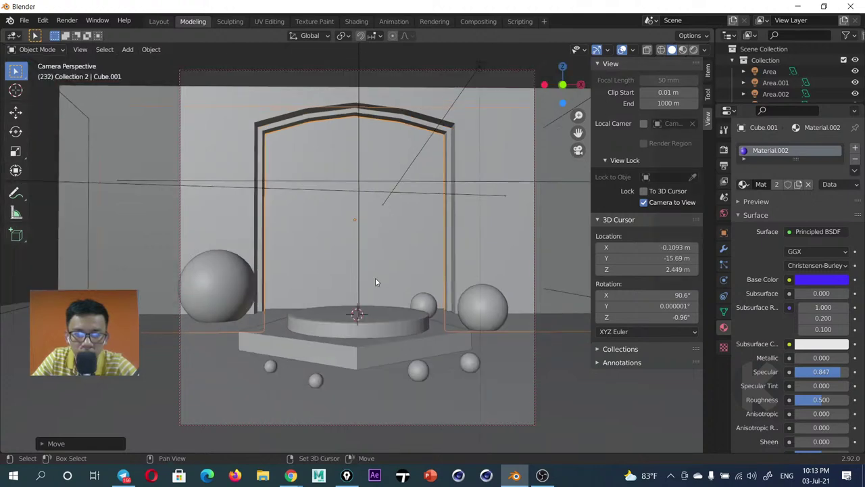
{"action": "middle_click_drag", "start_coordinate": [375, 276], "coordinate": [377, 286], "text": "shift"}
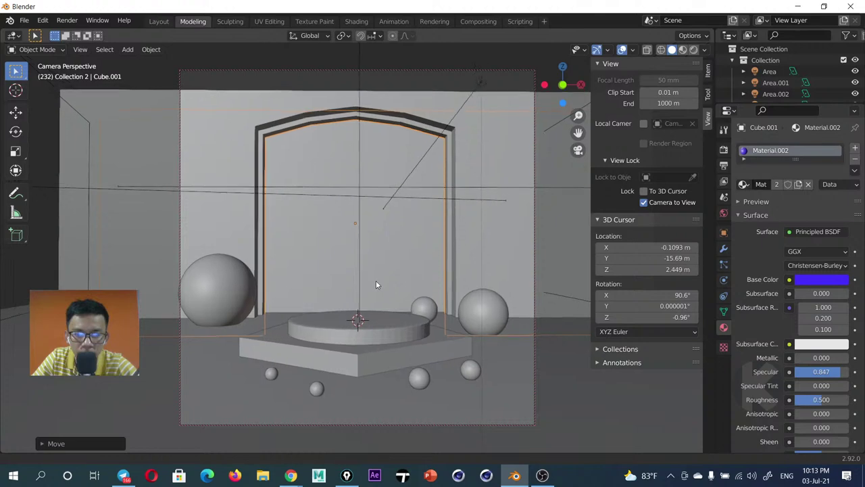
{"action": "right_click", "coordinate": [377, 271], "text": "shift"}
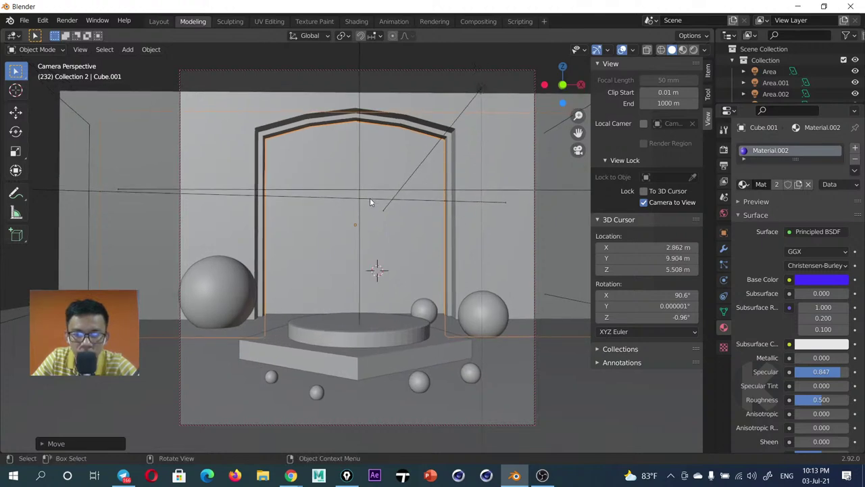
{"action": "scroll", "coordinate": [370, 201], "scroll_direction": "up", "scroll_amount": 2}
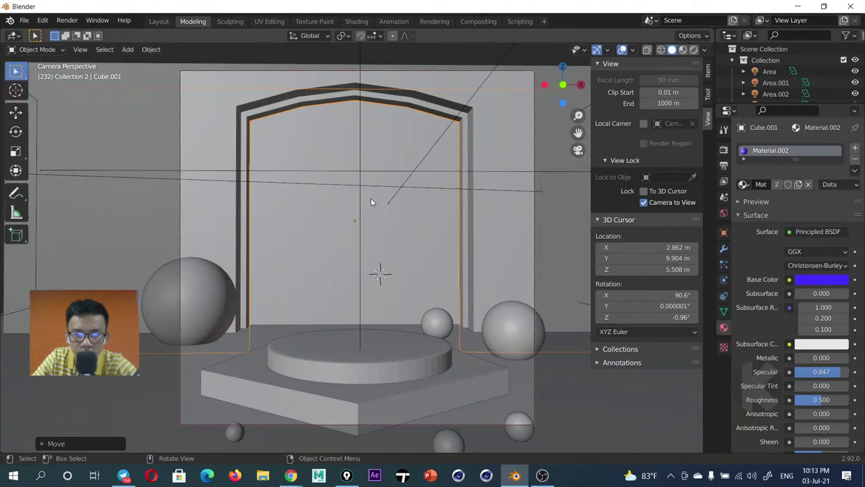
{"action": "middle_click_drag", "start_coordinate": [370, 200], "coordinate": [374, 193], "text": "shift"}
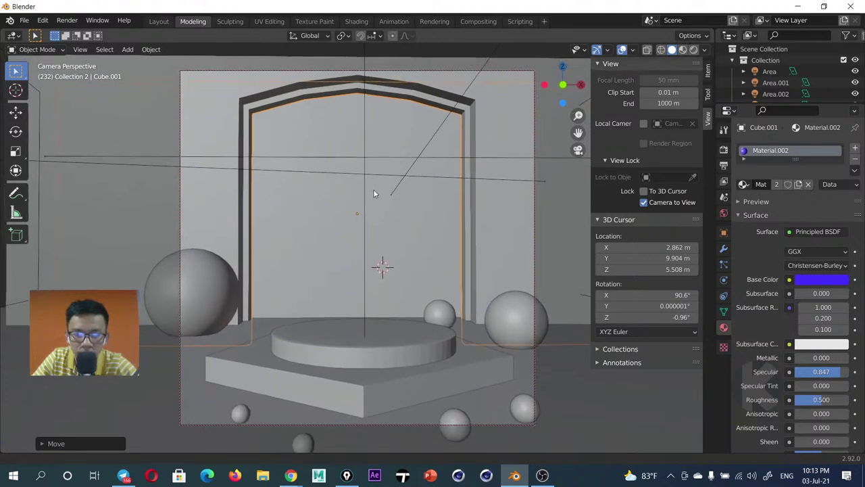
{"action": "middle_click_drag", "start_coordinate": [373, 194], "coordinate": [370, 193], "text": "shift"}
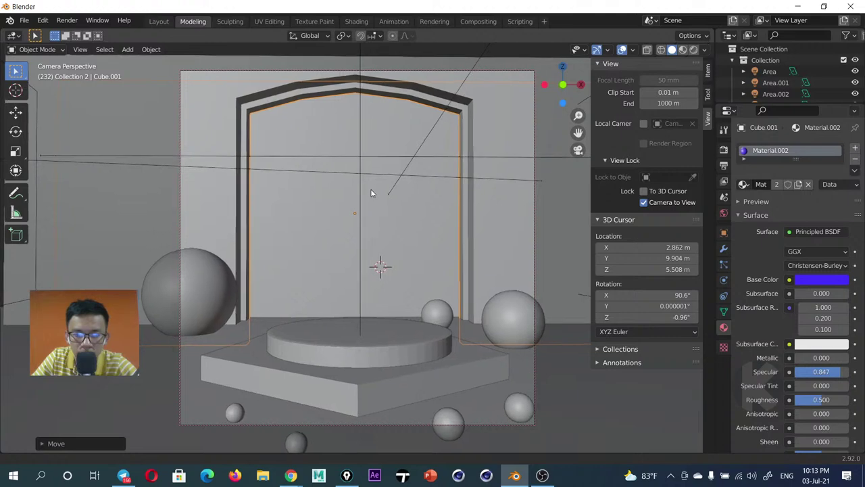
Move Sphere.004 along Y in front of the podium base, then preview in Rendered shading
{"action": "left_click", "coordinate": [288, 437]}
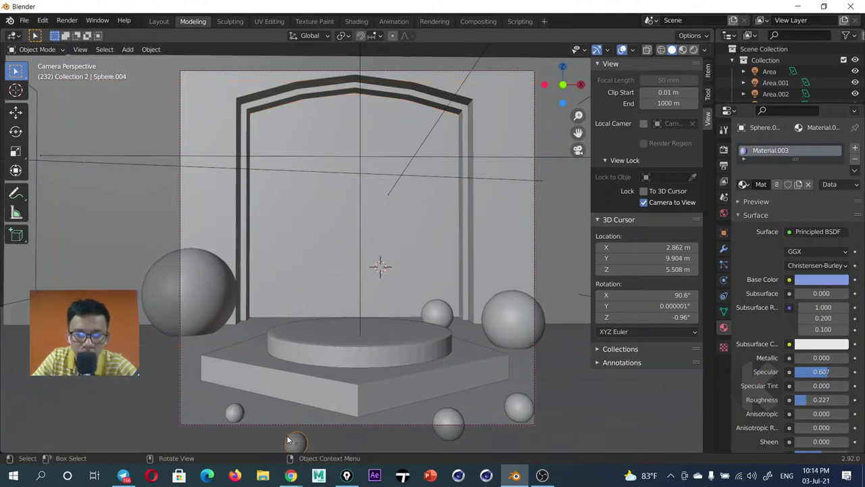
{"action": "key", "text": "g"}
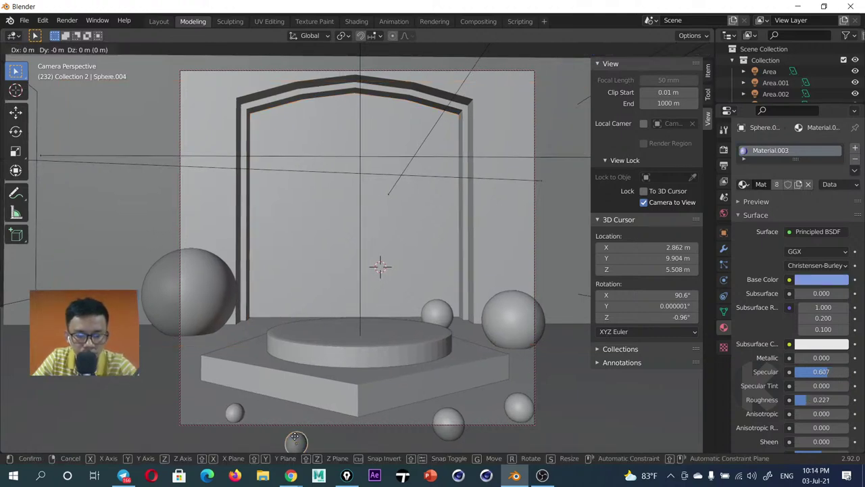
{"action": "key", "text": "y"}
{"action": "left_click", "coordinate": [287, 50]}
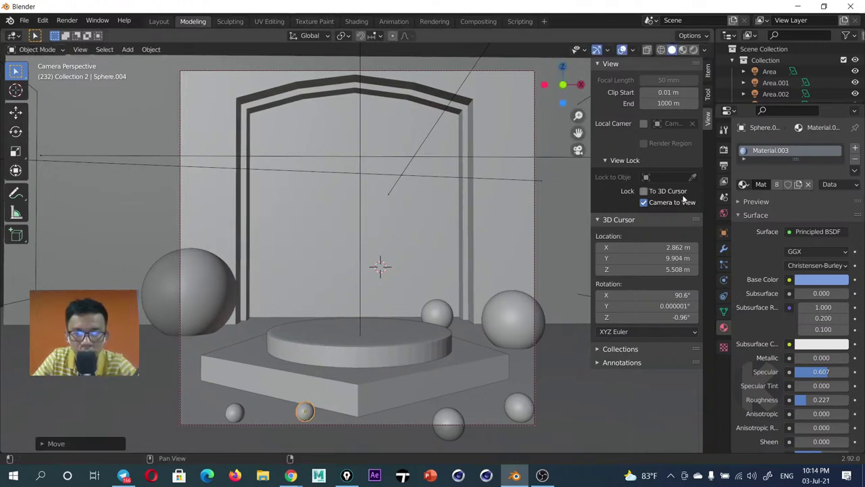
{"action": "left_click", "coordinate": [693, 50]}
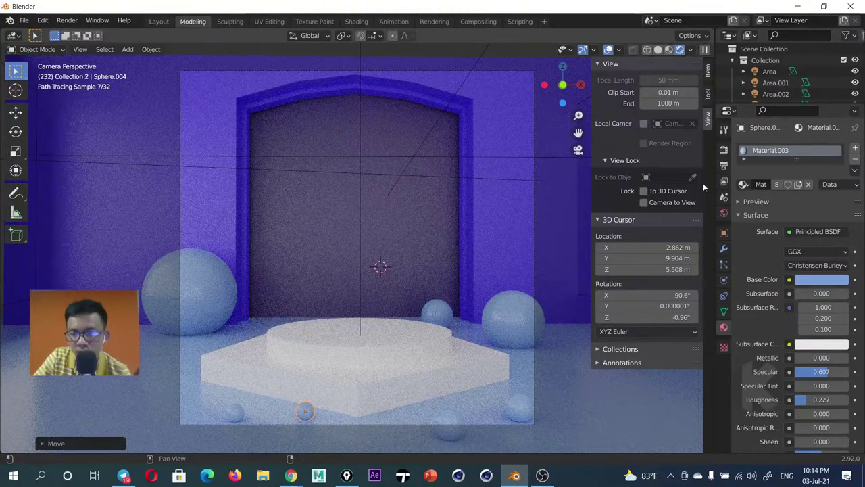
Select the camera and set its focal length to 45 mm
{"action": "scroll", "coordinate": [784, 84], "scroll_direction": "down", "scroll_amount": 2}
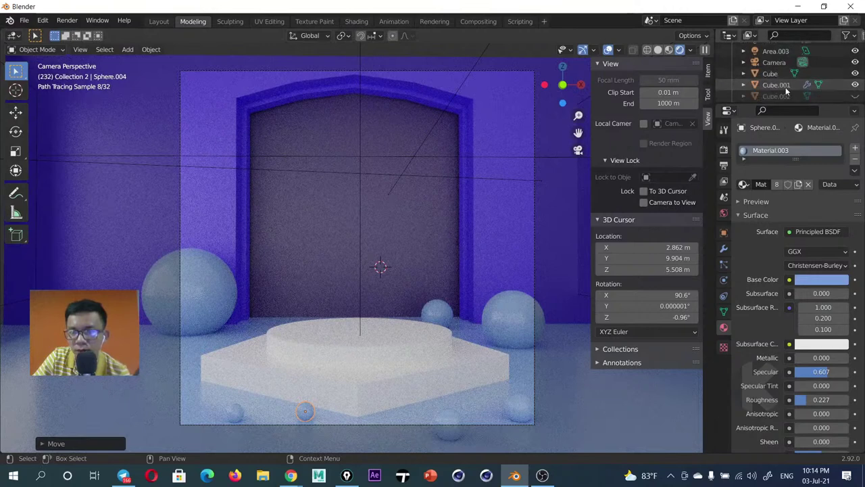
{"action": "scroll", "coordinate": [786, 95], "scroll_direction": "down", "scroll_amount": 2}
{"action": "scroll", "coordinate": [784, 81], "scroll_direction": "up", "scroll_amount": 1}
{"action": "scroll", "coordinate": [782, 71], "scroll_direction": "up", "scroll_amount": 1}
{"action": "scroll", "coordinate": [781, 64], "scroll_direction": "up", "scroll_amount": 1}
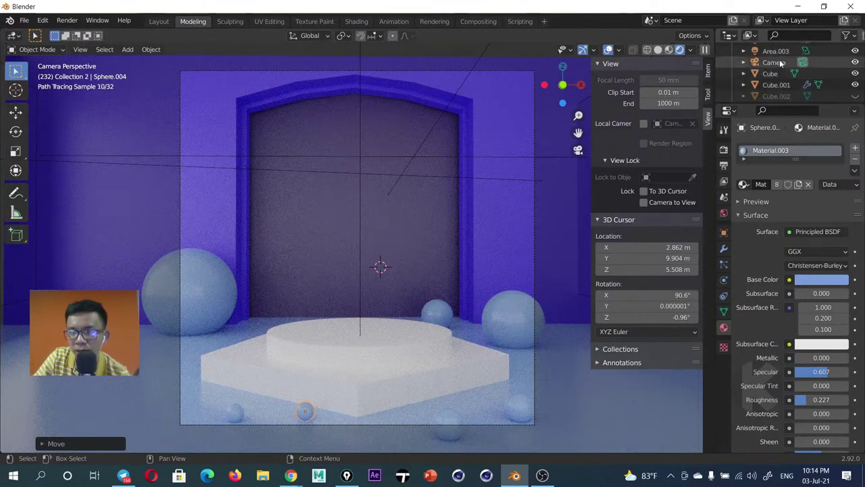
{"action": "left_click", "coordinate": [781, 62]}
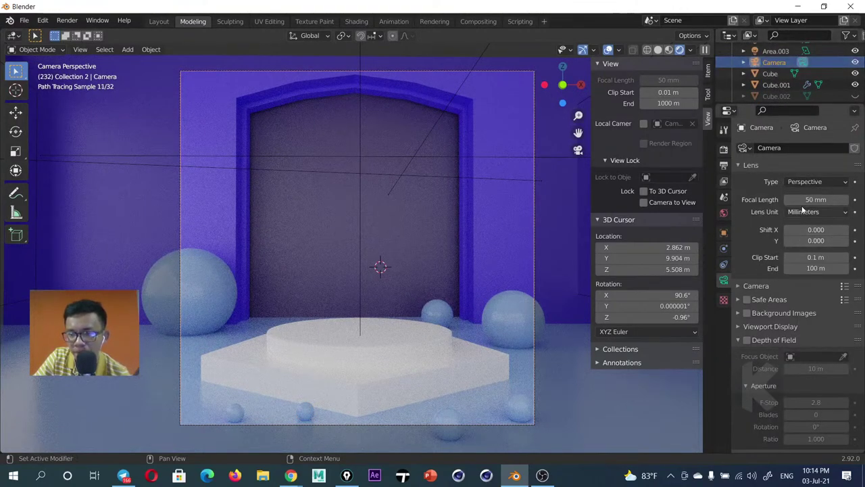
{"action": "mouse_move", "coordinate": [811, 199]}
{"action": "left_mouse_down"}
{"action": "mouse_move", "coordinate": [791, 199]}
{"action": "mouse_move", "coordinate": [828, 199]}
{"action": "left_mouse_up"}
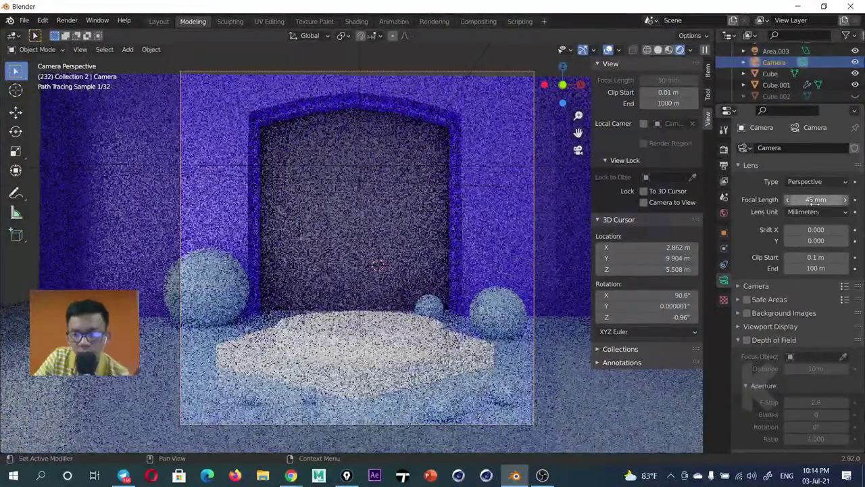
Leave the camera's Shift X at 0 and set Shift Y to -0.020
{"action": "left_click", "coordinate": [845, 230]}
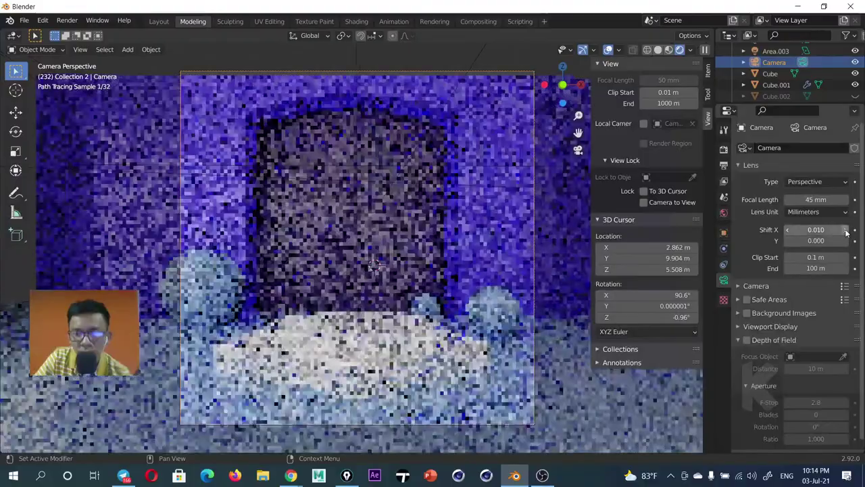
{"action": "left_click", "coordinate": [845, 229]}
{"action": "left_click", "coordinate": [846, 230]}
{"action": "left_click", "coordinate": [845, 230]}
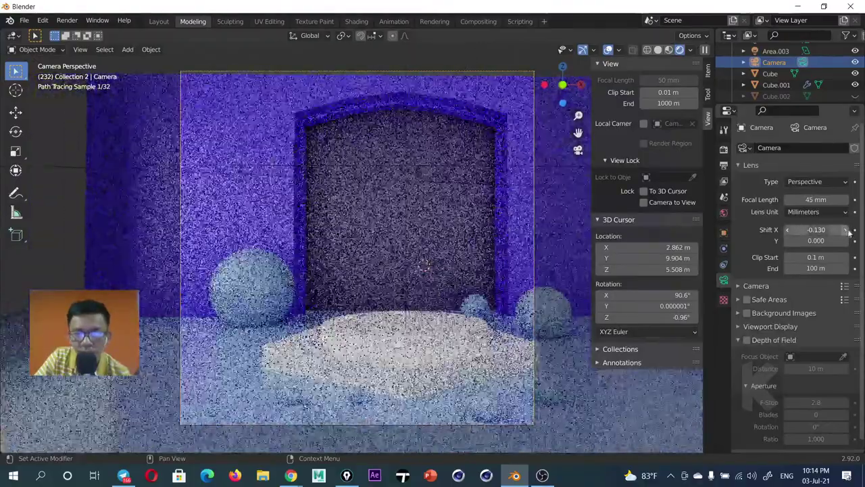
{"action": "right_click", "coordinate": [845, 231]}
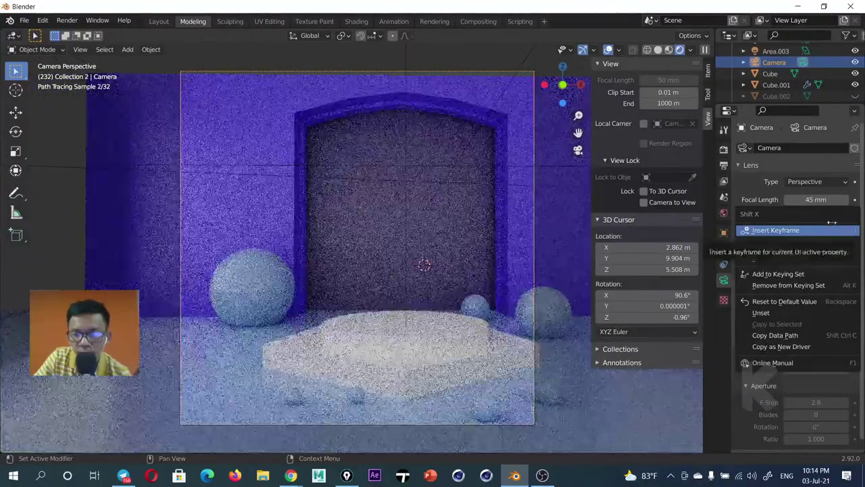
{"action": "key", "text": "Escape"}
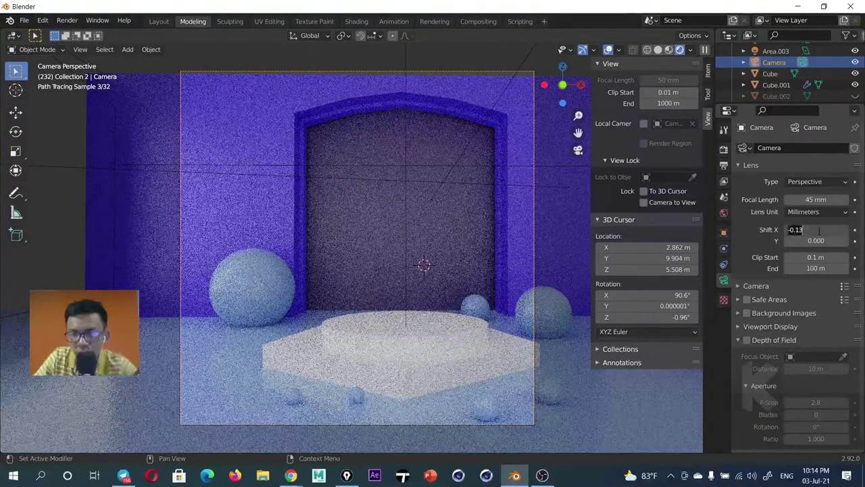
{"action": "type", "text": "0"}
{"action": "left_click_drag", "start_coordinate": [815, 230], "coordinate": [821, 230]}
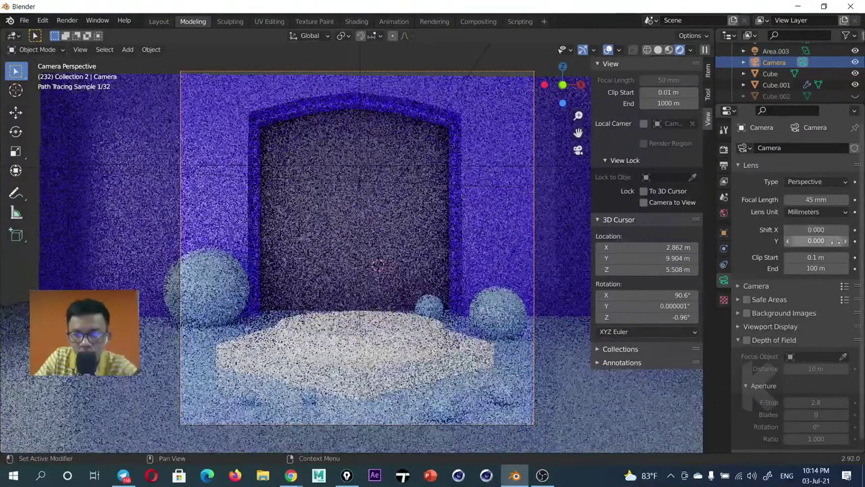
{"action": "left_click", "coordinate": [845, 241]}
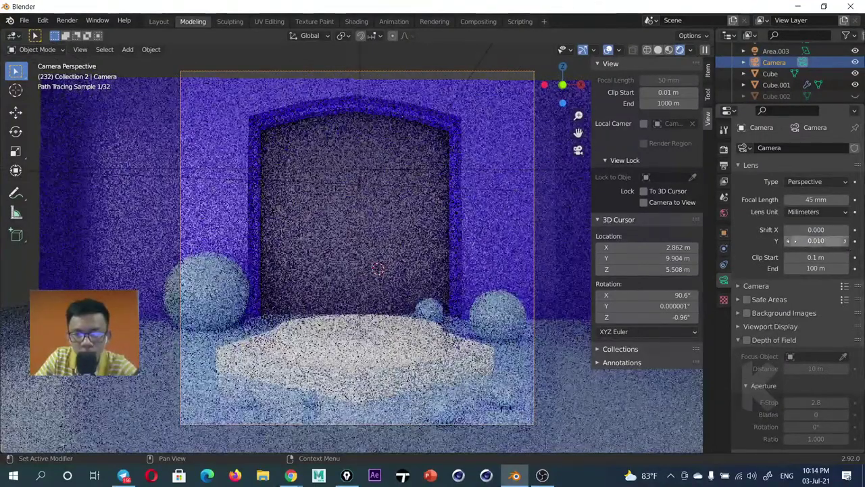
{"action": "left_click", "coordinate": [788, 242]}
{"action": "left_click", "coordinate": [787, 241]}
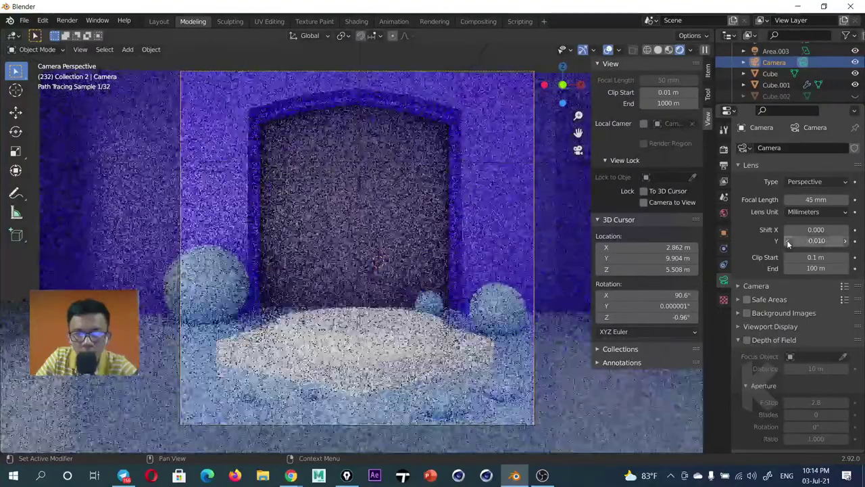
{"action": "left_click", "coordinate": [787, 241]}
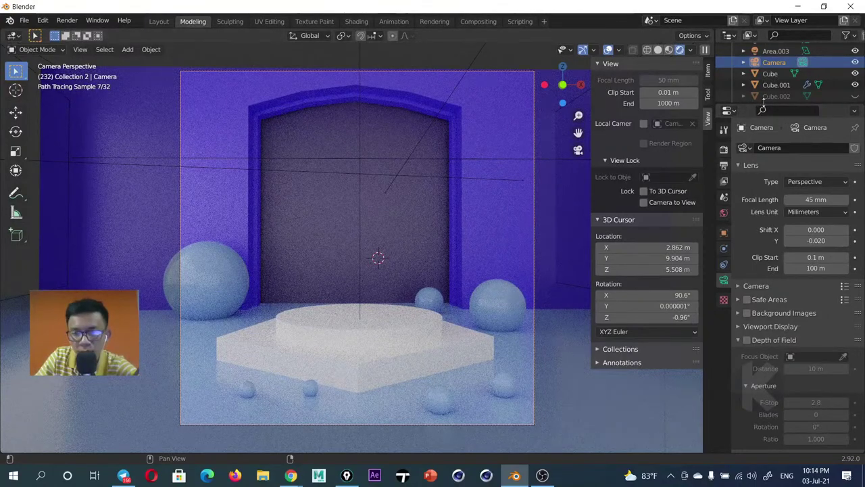
{"action": "left_click_drag", "start_coordinate": [761, 106], "coordinate": [757, 223]}
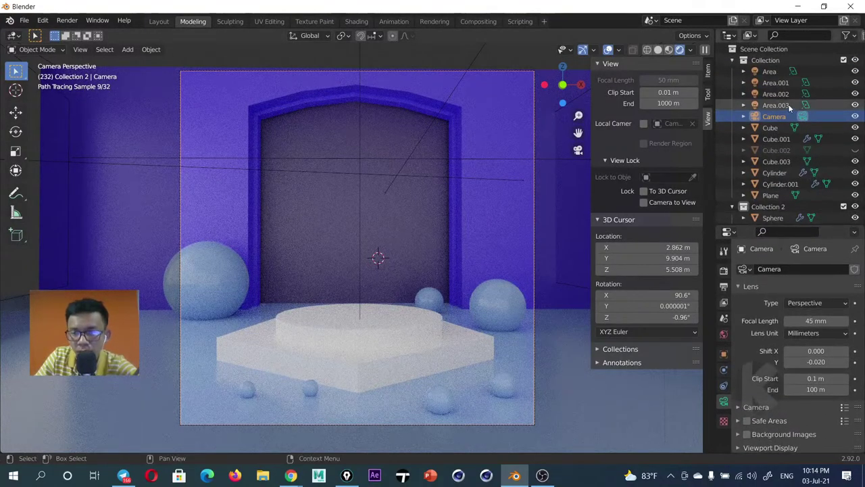
Set the Area.001 light's power to 3000 W
{"action": "left_click", "coordinate": [775, 105]}
{"action": "left_click", "coordinate": [805, 346]}
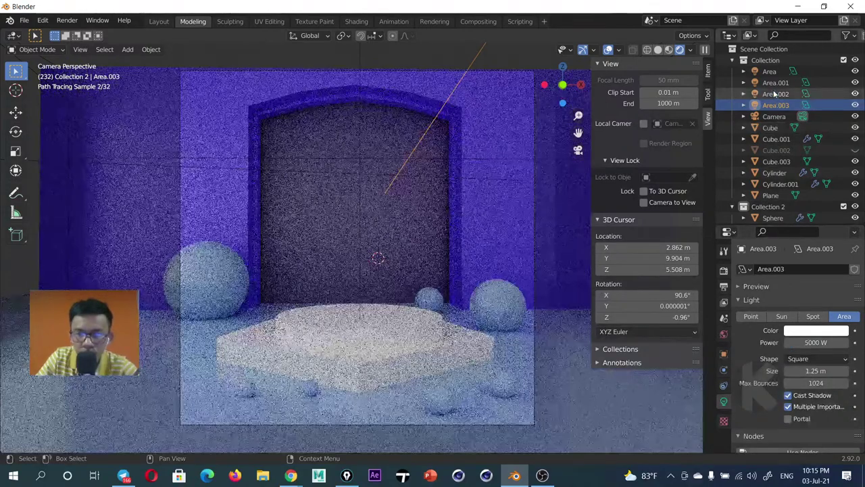
{"action": "left_click", "coordinate": [775, 94]}
{"action": "left_click", "coordinate": [774, 82]}
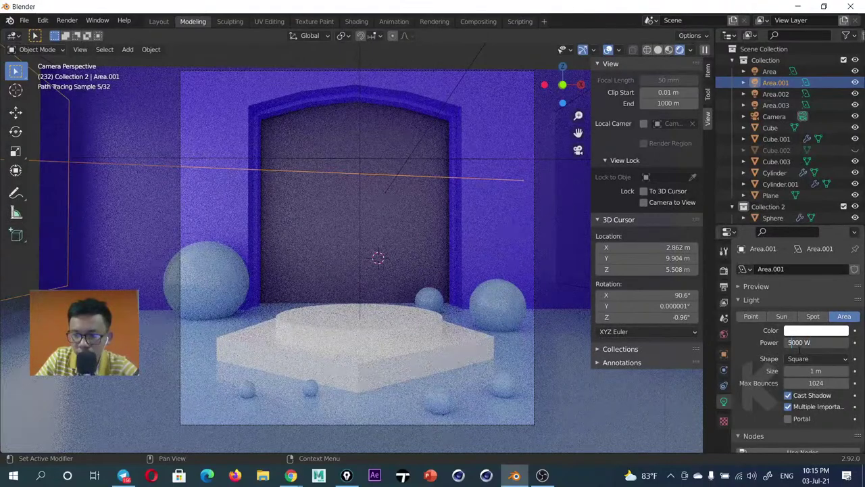
{"action": "type", "text": "3"}
{"action": "key", "text": "Return"}
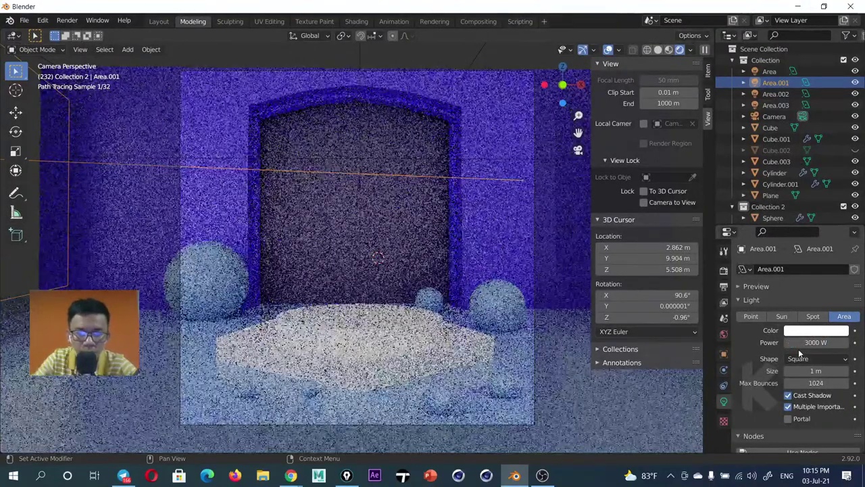
Set the overhead Area light's power to 4000 W
{"action": "left_click", "coordinate": [770, 72]}
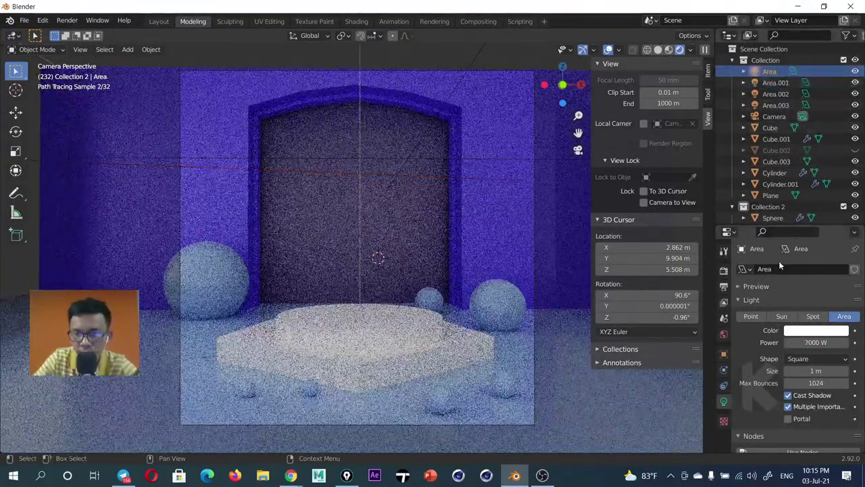
{"action": "left_click", "coordinate": [808, 342]}
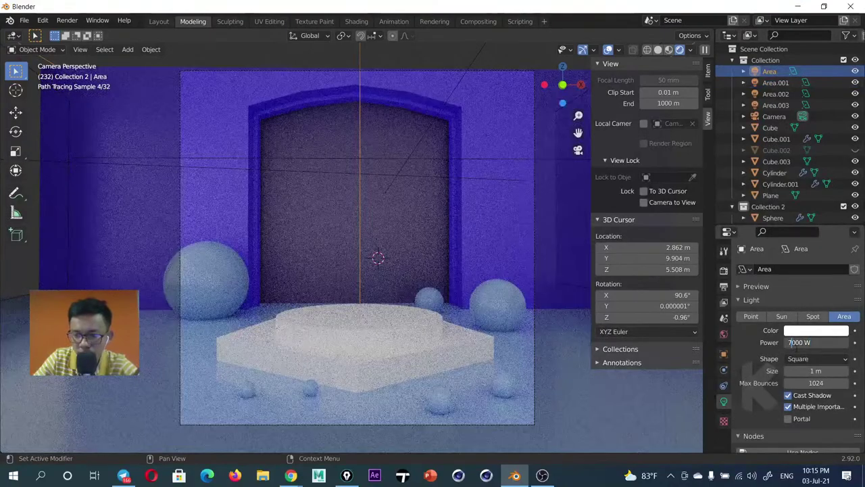
{"action": "key", "text": "BackSpace"}
{"action": "type", "text": "4"}
{"action": "key", "text": "Return"}
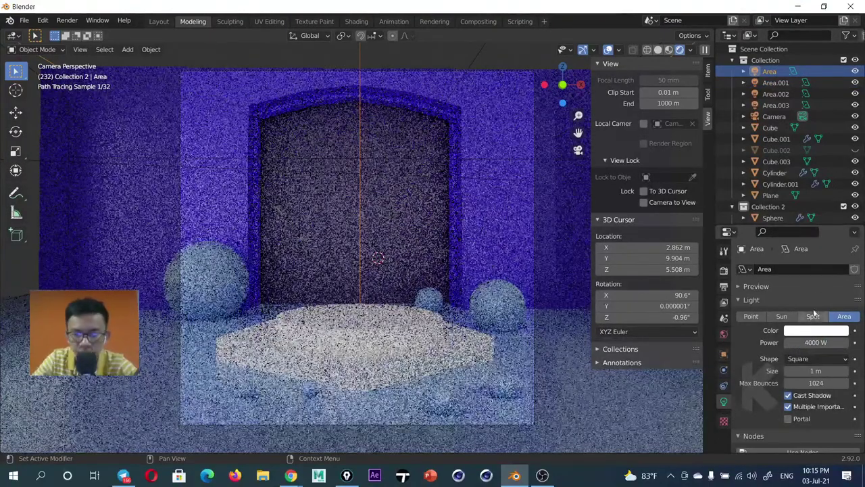
Set the Area.003 light's power to 4000 W
{"action": "left_click", "coordinate": [775, 105]}
{"action": "left_click", "coordinate": [808, 342]}
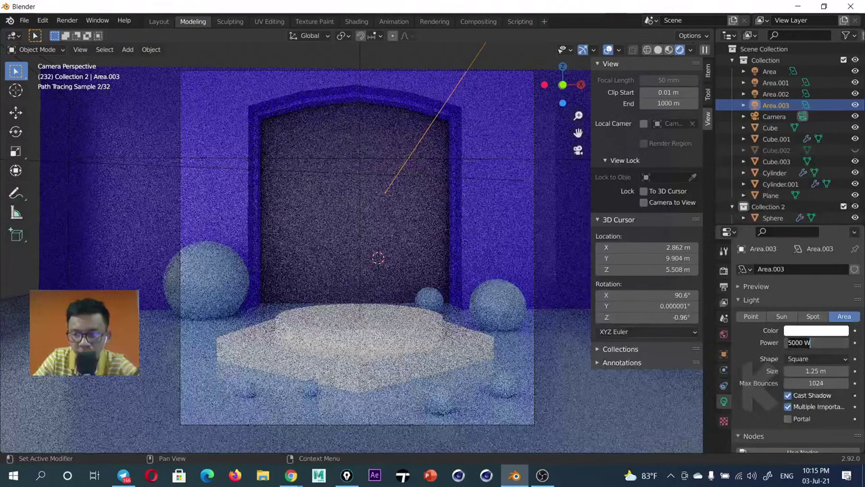
{"action": "left_click", "coordinate": [792, 342]}
{"action": "key", "text": "BackSpace"}
{"action": "type", "text": "4"}
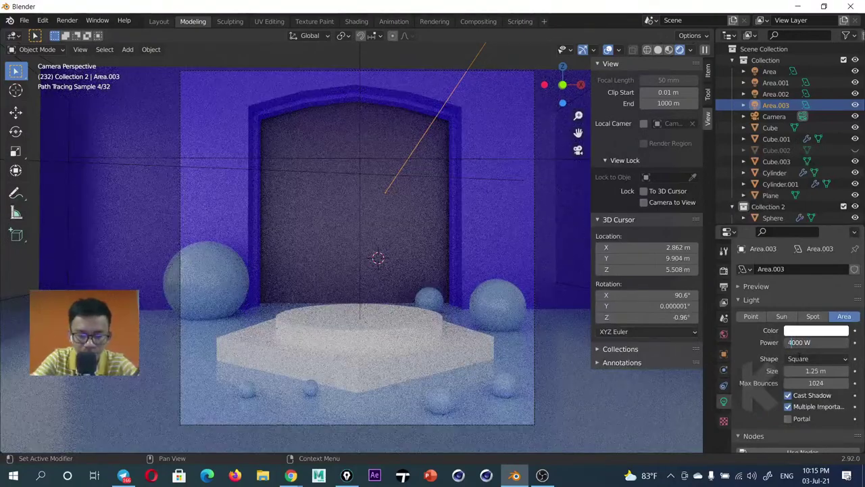
{"action": "key", "text": "Return"}
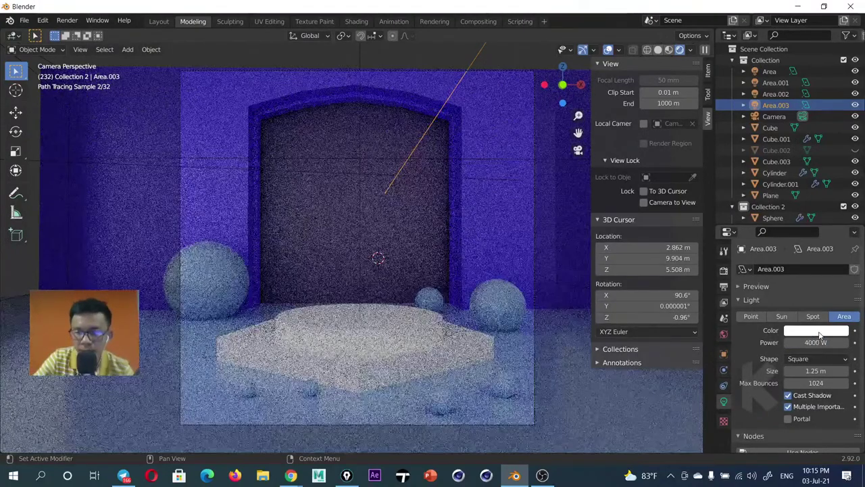
Try a blue tint on the Area.003 light colour, then undo it
{"action": "left_click", "coordinate": [817, 330]}
{"action": "left_click_drag", "start_coordinate": [807, 220], "coordinate": [811, 210]}
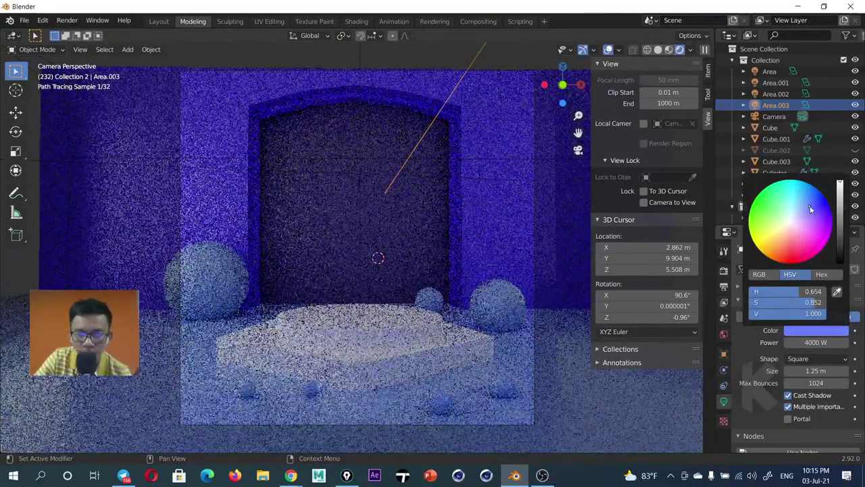
{"action": "key", "text": "ctrl+z"}
{"action": "key", "text": "ctrl+z"}
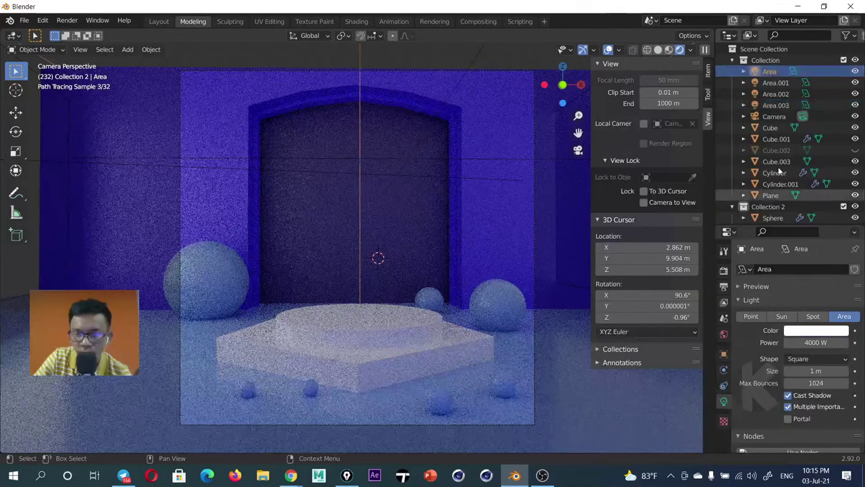
{"action": "left_click", "coordinate": [818, 331]}
{"action": "left_click", "coordinate": [804, 208]}
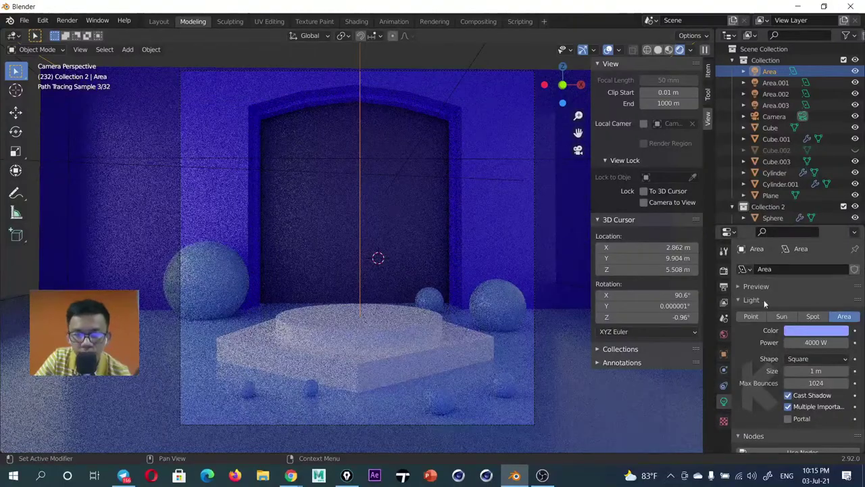
{"action": "key", "text": "ctrl+z"}
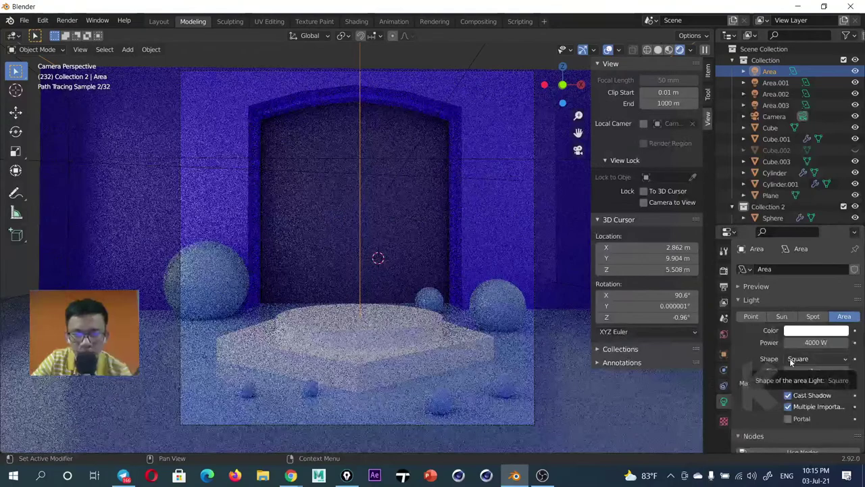
Toggle Area.003's visibility to judge its effect, then reselect it
{"action": "left_click", "coordinate": [775, 105]}
{"action": "left_click", "coordinate": [855, 104]}
{"action": "left_click", "coordinate": [854, 105]}
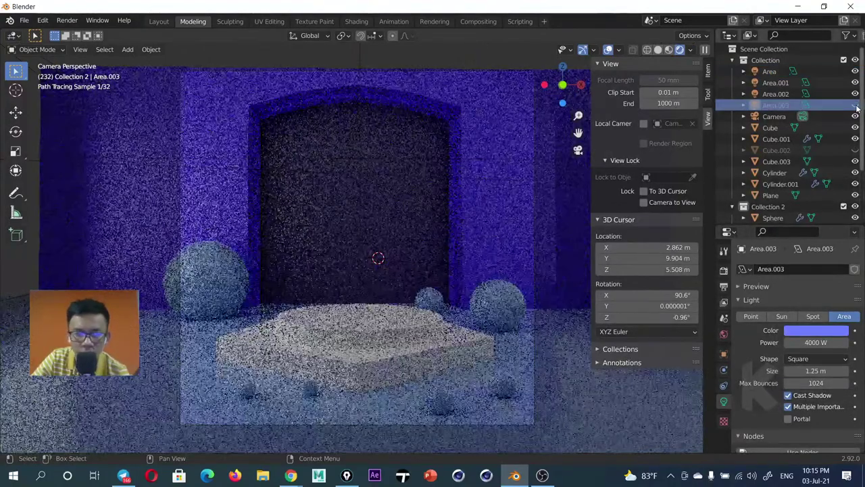
{"action": "left_click", "coordinate": [772, 94]}
{"action": "left_click", "coordinate": [775, 83]}
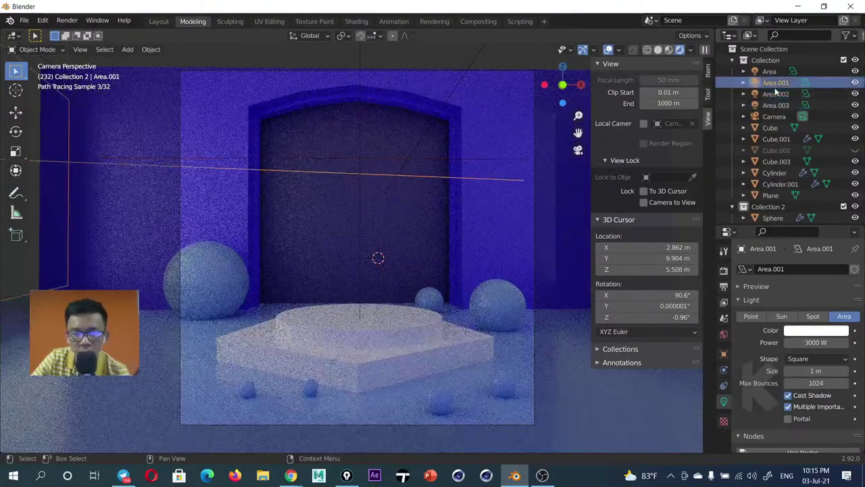
{"action": "left_click", "coordinate": [777, 106]}
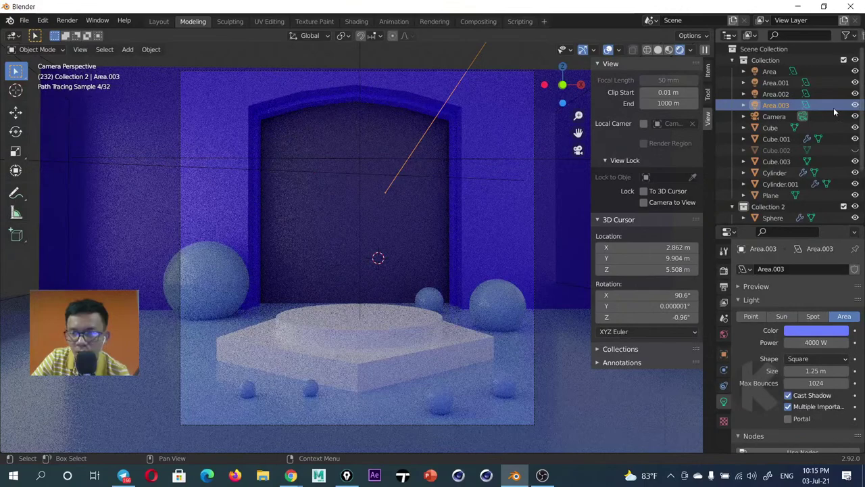
Lower Area.003's power to about 3975 W, make its colour near white, and show Render properties
{"action": "left_click_drag", "start_coordinate": [816, 342], "coordinate": [827, 343]}
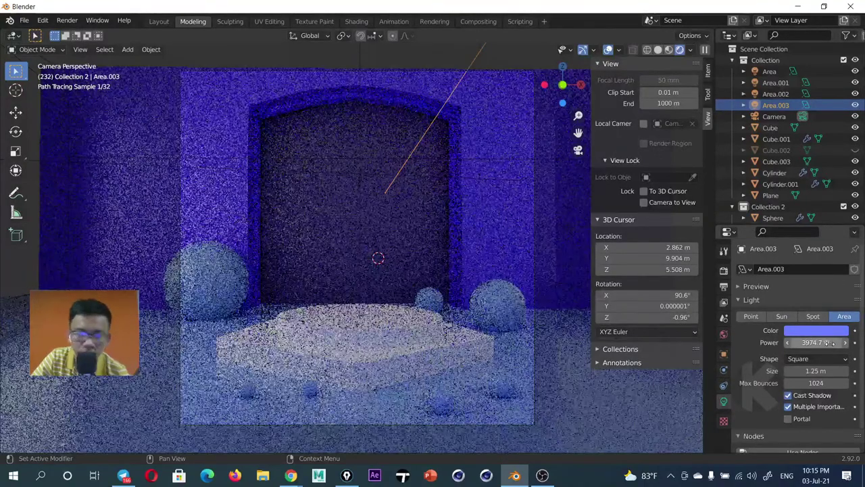
{"action": "left_click", "coordinate": [818, 332]}
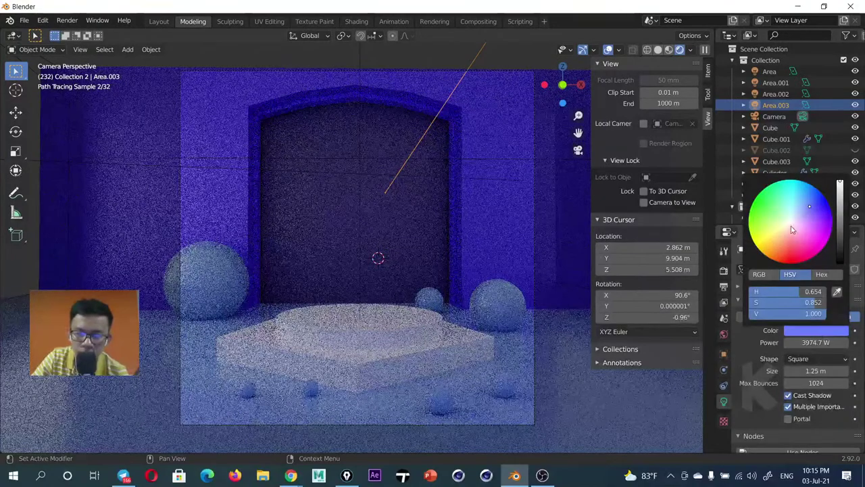
{"action": "left_click_drag", "start_coordinate": [793, 230], "coordinate": [790, 223]}
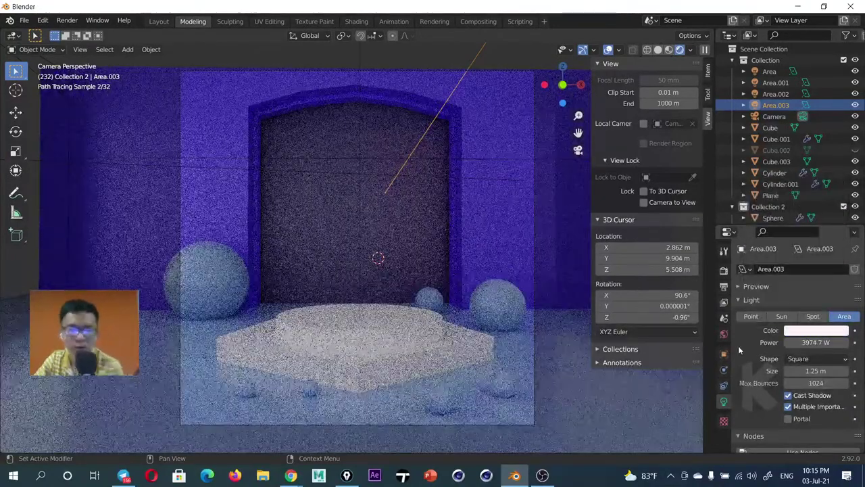
{"action": "left_click", "coordinate": [724, 271]}
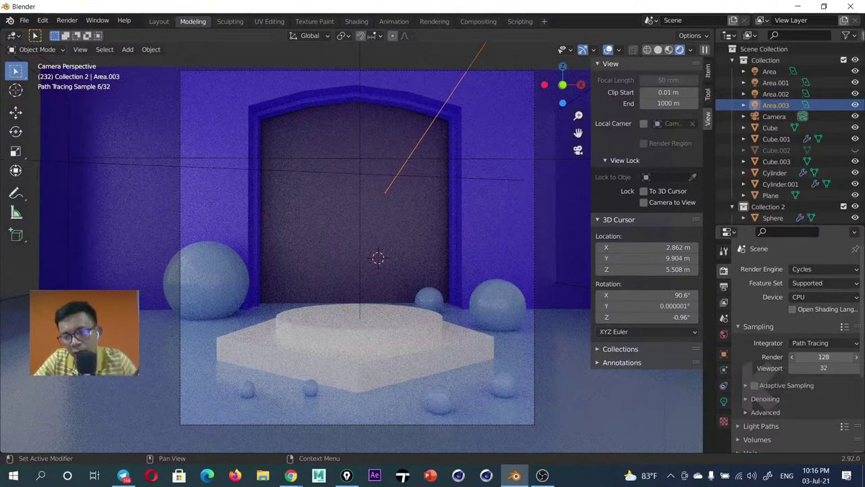
Set the final render samples to 512 and render the image with F12
{"action": "left_click", "coordinate": [825, 358]}
{"action": "type", "text": "512"}
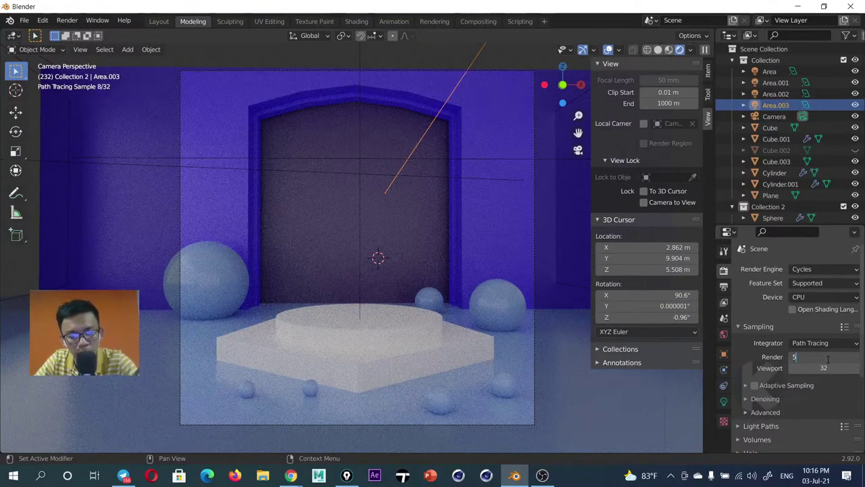
{"action": "key", "text": "Return"}
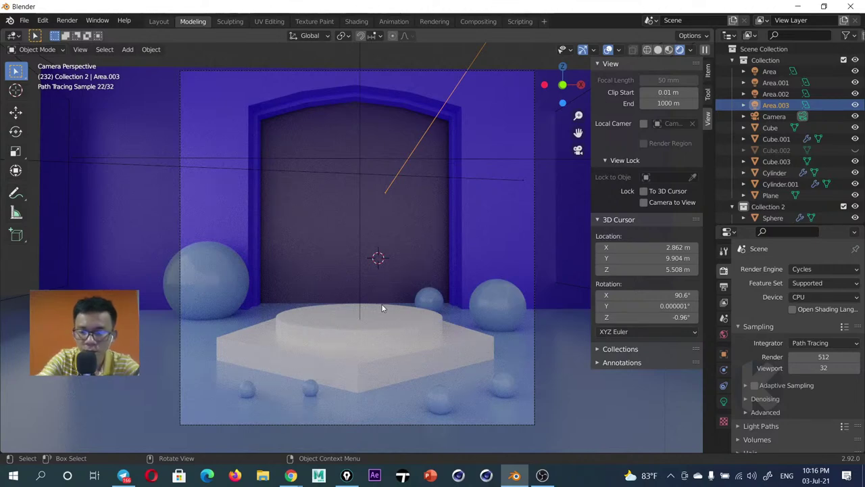
{"action": "key", "text": "F12"}
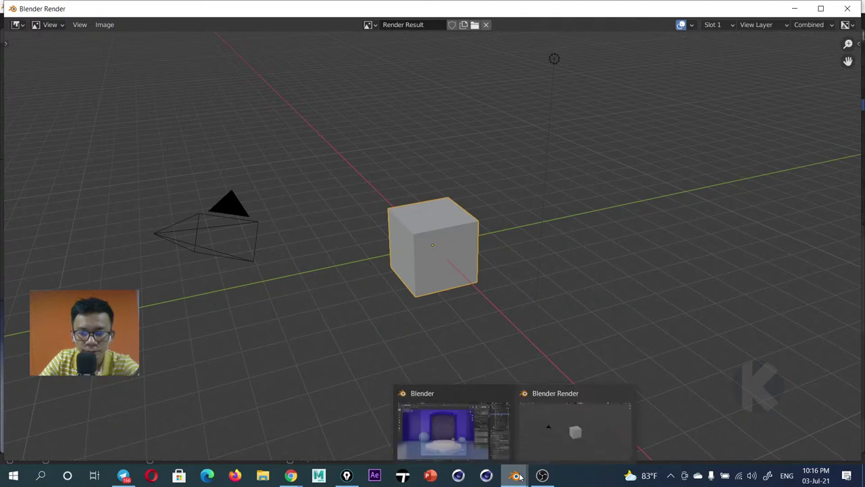
Check Render Result in the Rendering workspace, then return to Modeling and open the Render menu
{"action": "left_click", "coordinate": [504, 389]}
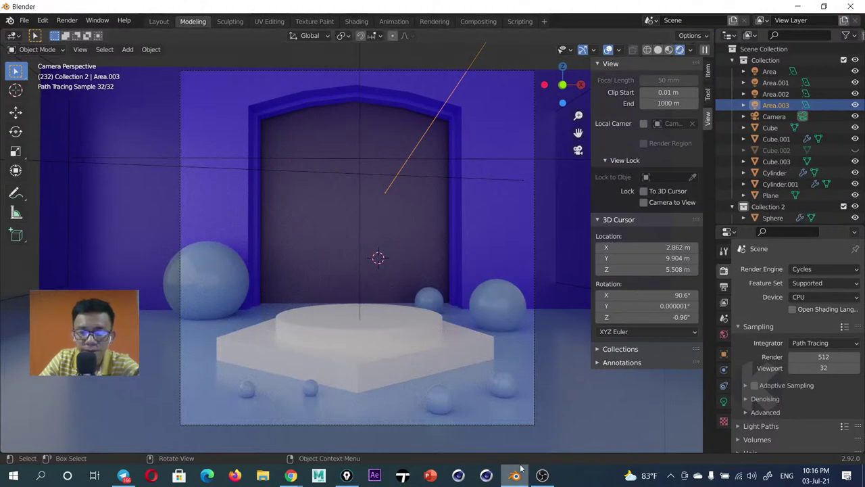
{"action": "left_click", "coordinate": [436, 21]}
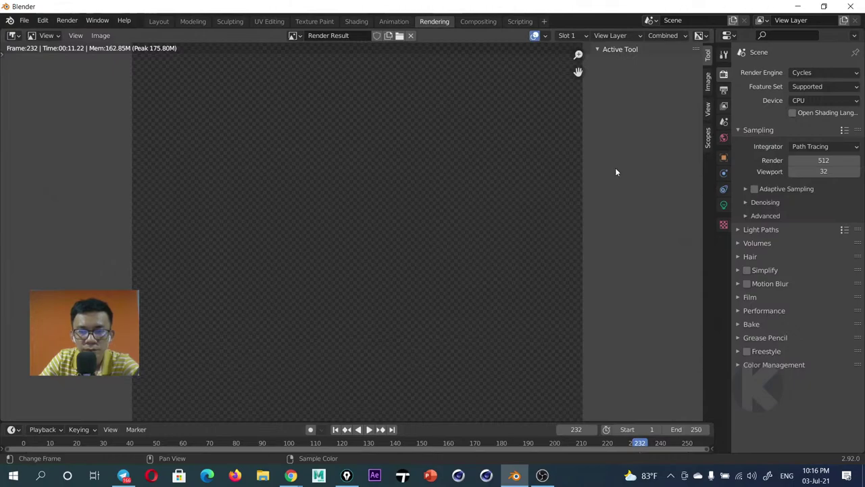
{"action": "scroll", "coordinate": [378, 216], "scroll_direction": "up", "scroll_amount": 1}
{"action": "scroll", "coordinate": [378, 216], "scroll_direction": "up", "scroll_amount": 1}
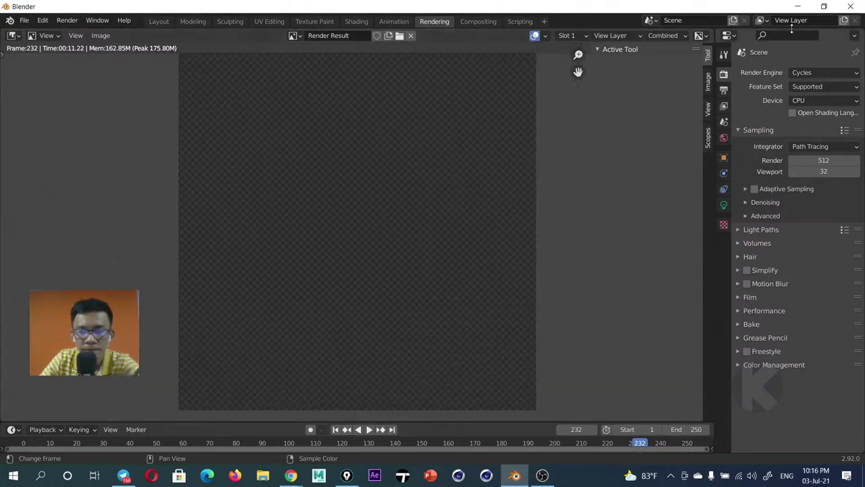
{"action": "left_click", "coordinate": [828, 10]}
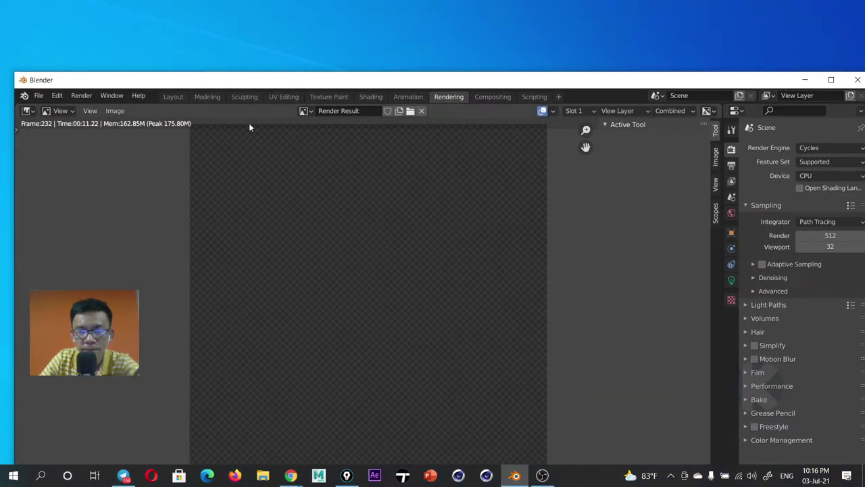
{"action": "left_click", "coordinate": [831, 79]}
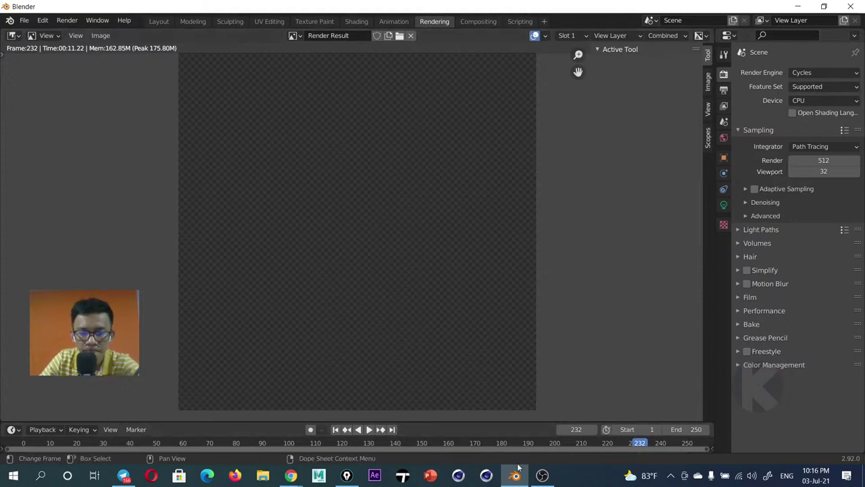
{"action": "scroll", "coordinate": [308, 144], "scroll_direction": "down", "scroll_amount": 2}
{"action": "scroll", "coordinate": [311, 143], "scroll_direction": "up", "scroll_amount": 1}
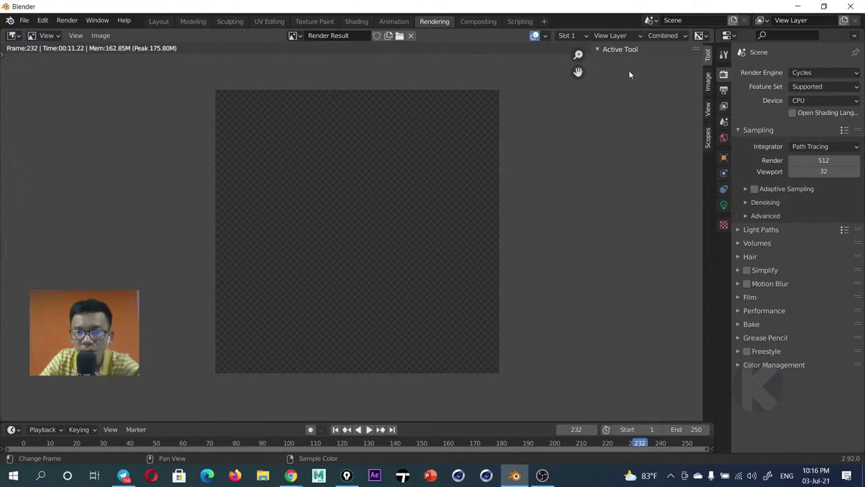
{"action": "left_click", "coordinate": [193, 20]}
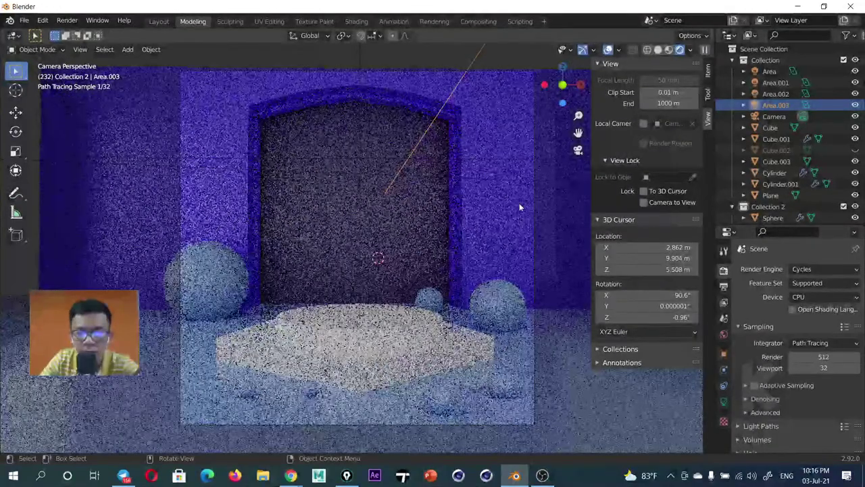
{"action": "left_click", "coordinate": [67, 20]}
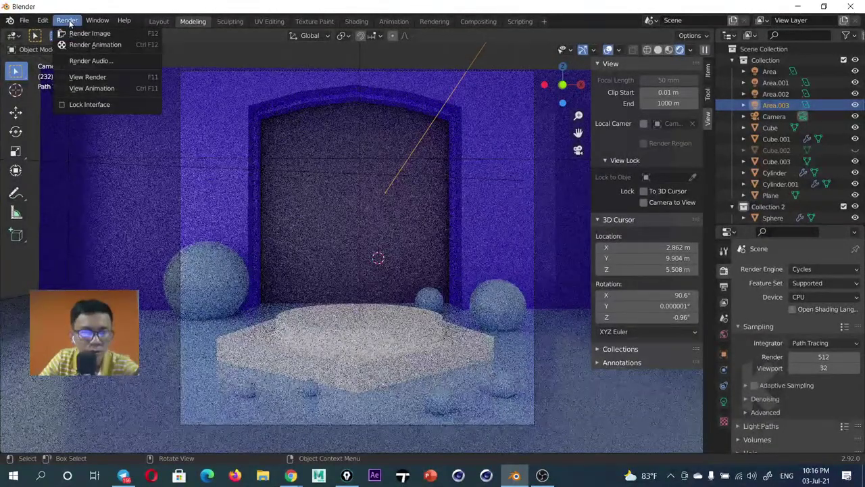
Render the image via Render > Render Image and position the render window over the viewport
{"action": "left_click", "coordinate": [130, 34]}
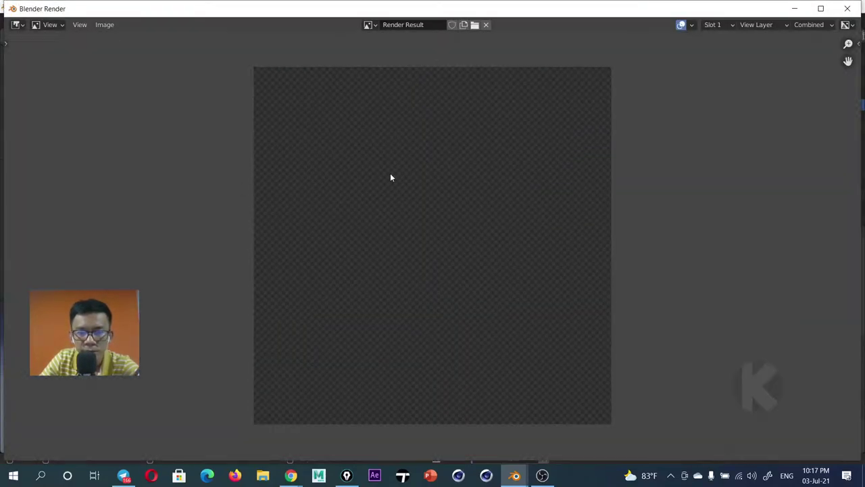
{"action": "left_click", "coordinate": [822, 9]}
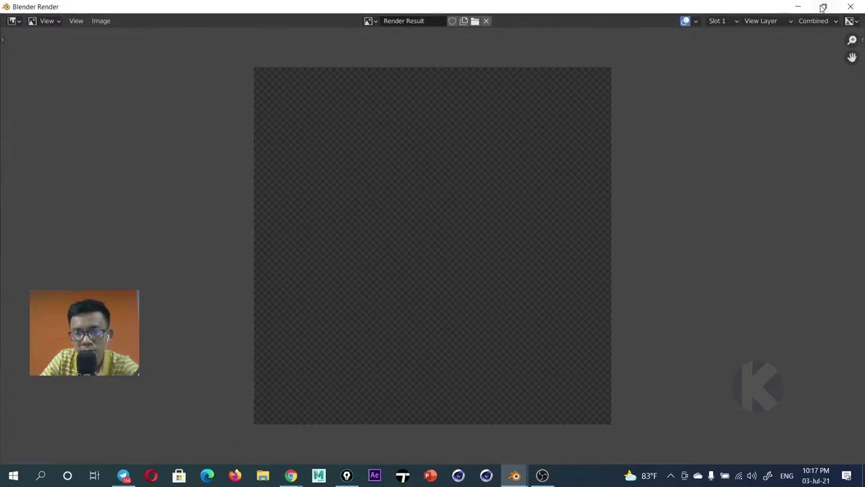
{"action": "left_click", "coordinate": [820, 10]}
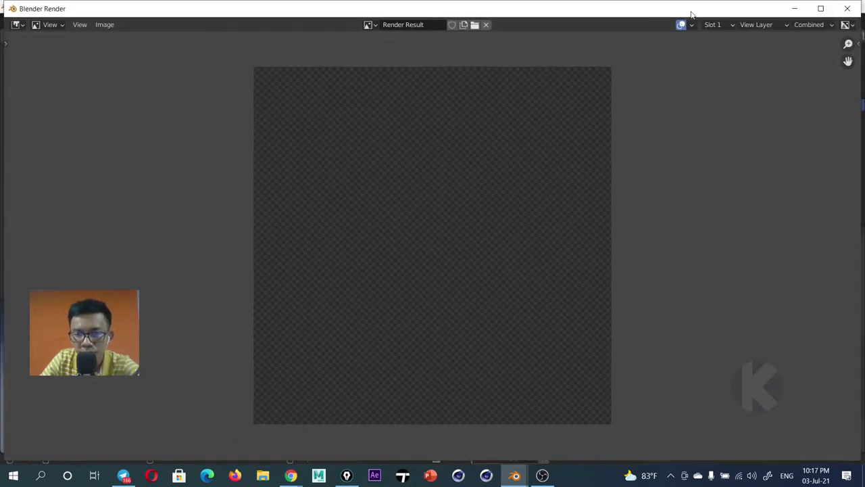
{"action": "left_click", "coordinate": [819, 9]}
{"action": "mouse_move", "coordinate": [607, 317]}
{"action": "left_mouse_down"}
{"action": "mouse_move", "coordinate": [746, 182]}
{"action": "mouse_move", "coordinate": [512, 131]}
{"action": "left_mouse_up"}
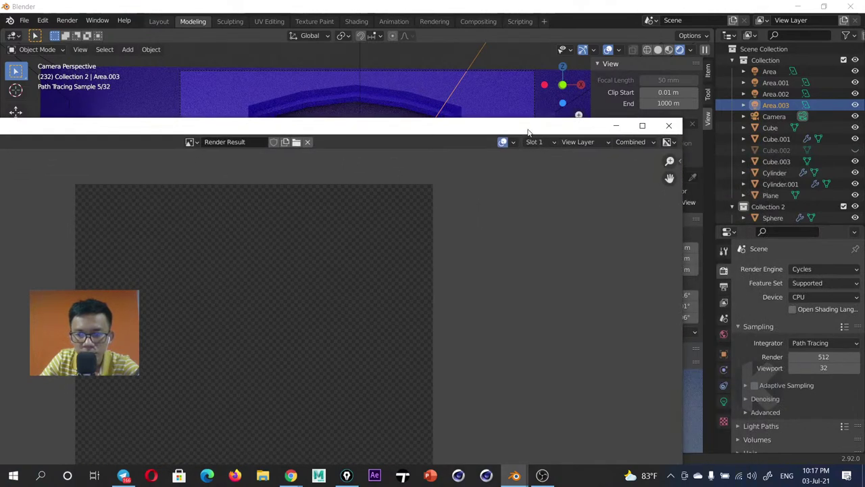
{"action": "mouse_move", "coordinate": [528, 132]}
{"action": "left_mouse_down"}
{"action": "mouse_move", "coordinate": [675, 67]}
{"action": "mouse_move", "coordinate": [693, 84]}
{"action": "left_mouse_up"}
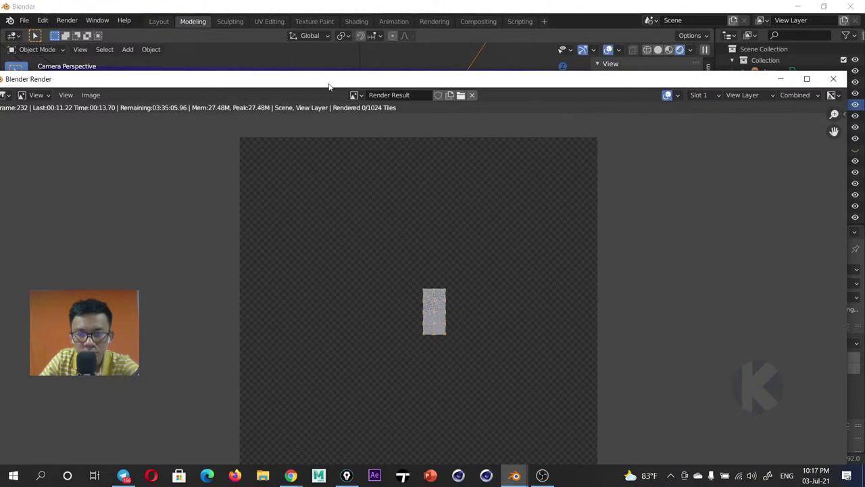
{"action": "left_click_drag", "start_coordinate": [329, 87], "coordinate": [430, 96]}
{"action": "left_click_drag", "start_coordinate": [233, 89], "coordinate": [425, 120]}
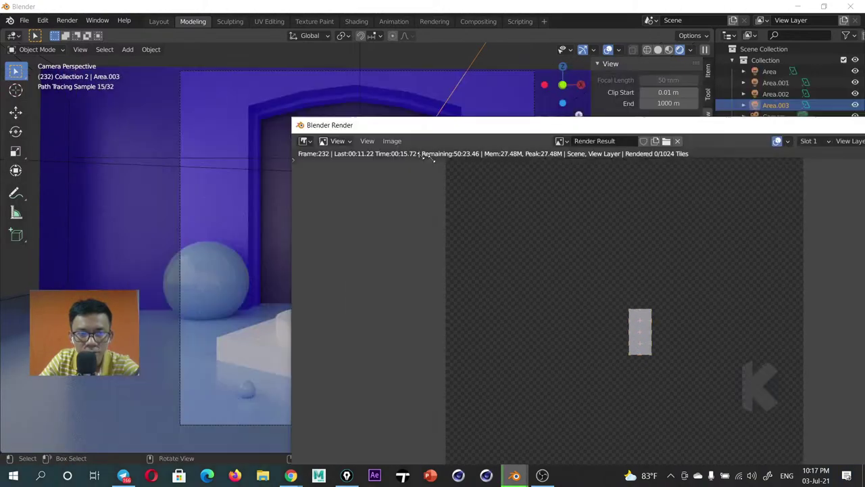
{"action": "left_click_drag", "start_coordinate": [424, 156], "coordinate": [612, 213]}
{"action": "left_click_drag", "start_coordinate": [643, 187], "coordinate": [262, 79]}
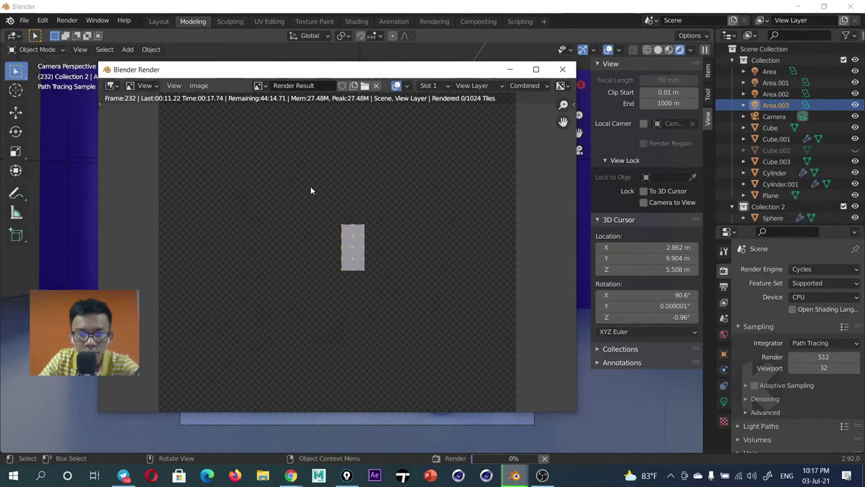
Bring the main window forward and begin re-entering the render sample count
{"action": "scroll", "coordinate": [312, 196], "scroll_direction": "down", "scroll_amount": 2}
{"action": "scroll", "coordinate": [315, 200], "scroll_direction": "up", "scroll_amount": 2}
{"action": "scroll", "coordinate": [317, 201], "scroll_direction": "down", "scroll_amount": 1}
{"action": "scroll", "coordinate": [325, 210], "scroll_direction": "down", "scroll_amount": 1}
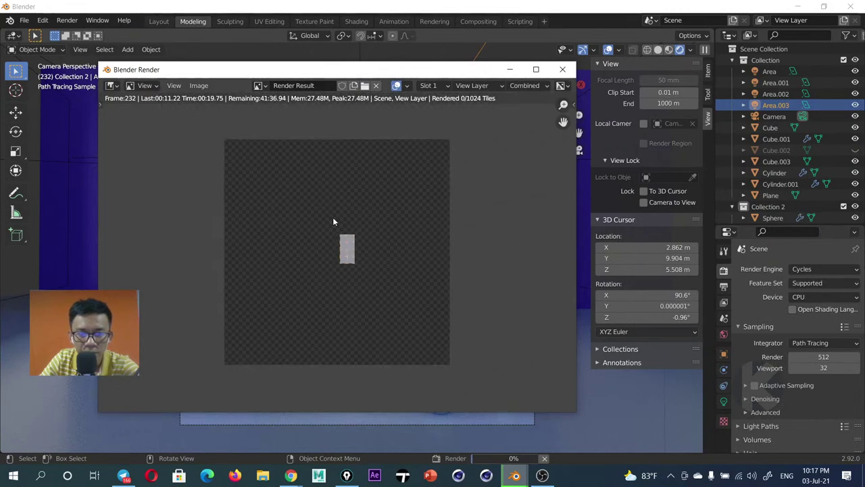
{"action": "scroll", "coordinate": [332, 221], "scroll_direction": "up", "scroll_amount": 1}
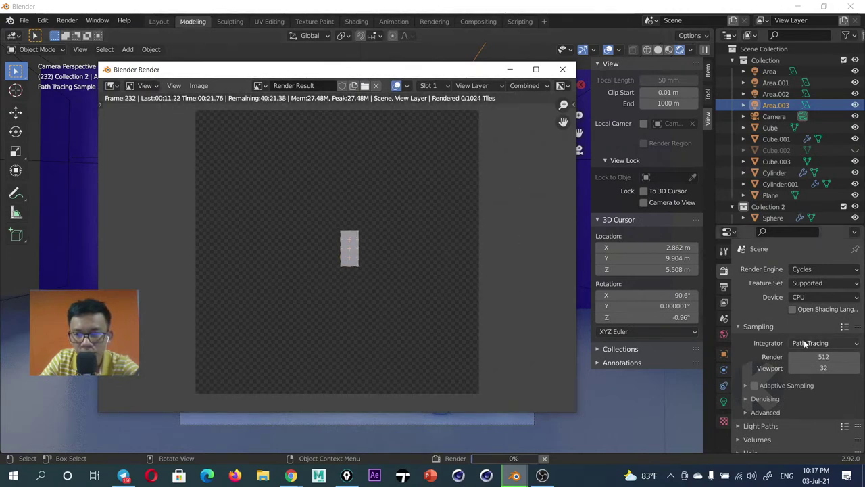
{"action": "left_click", "coordinate": [823, 357]}
{"action": "left_click", "coordinate": [823, 357]}
{"action": "type", "text": "256"}
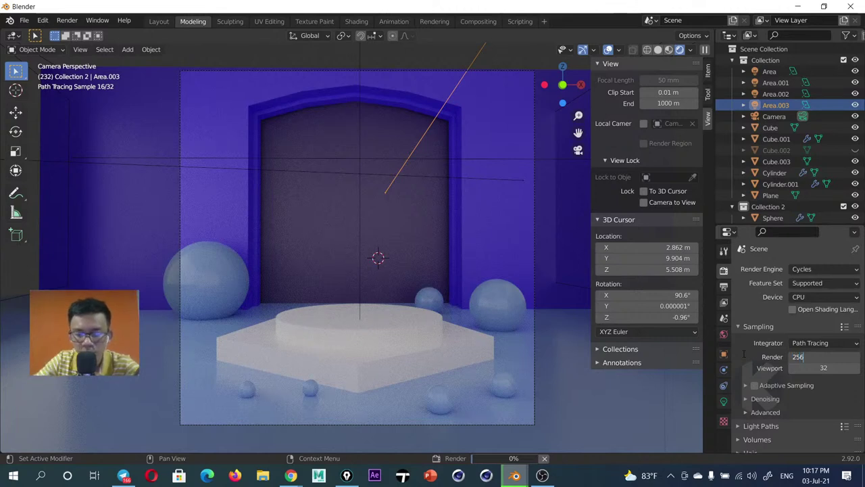
Confirm 256 render samples, close the old render window, and keep Path Tracing as integrator
{"action": "key", "text": "Return"}
{"action": "mouse_move", "coordinate": [515, 475]}
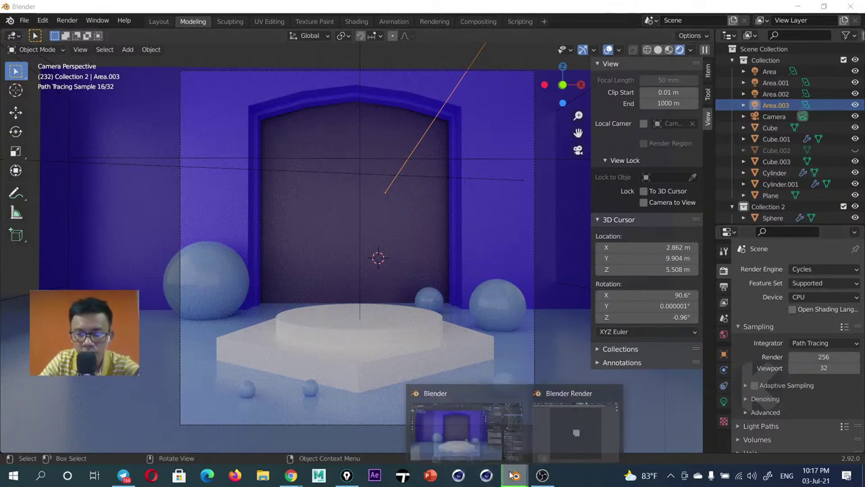
{"action": "left_click", "coordinate": [578, 421]}
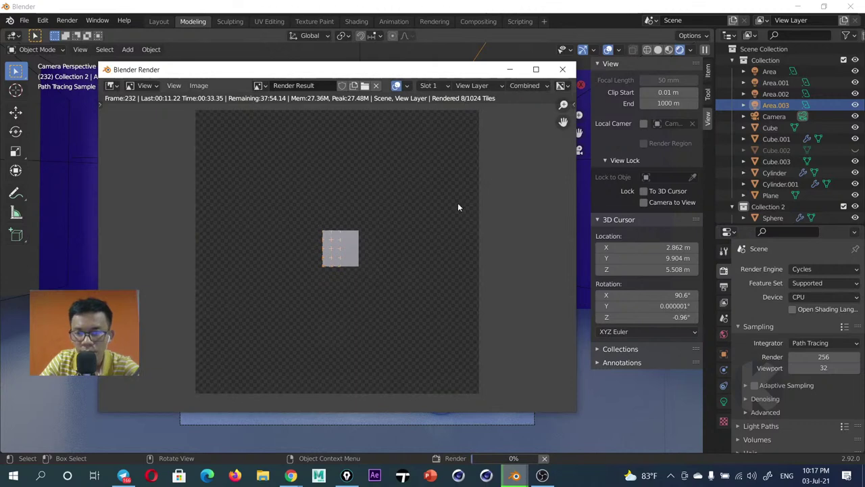
{"action": "left_click", "coordinate": [562, 69]}
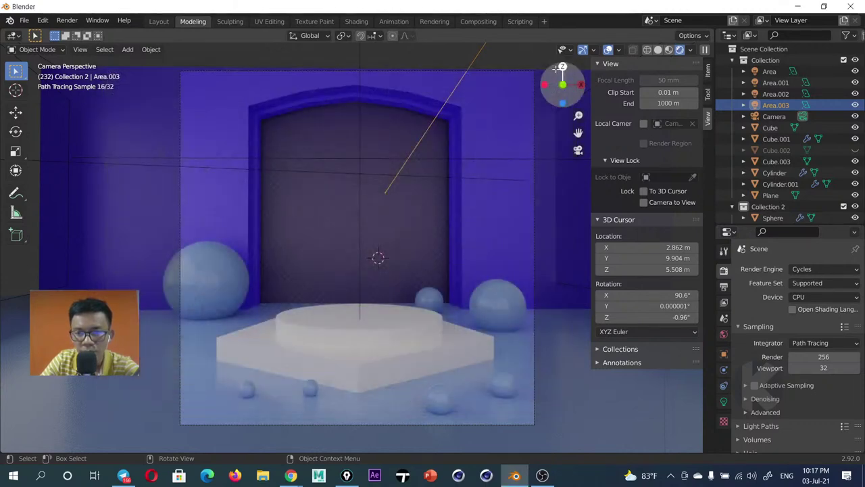
{"action": "left_click", "coordinate": [824, 342]}
{"action": "left_click", "coordinate": [830, 344]}
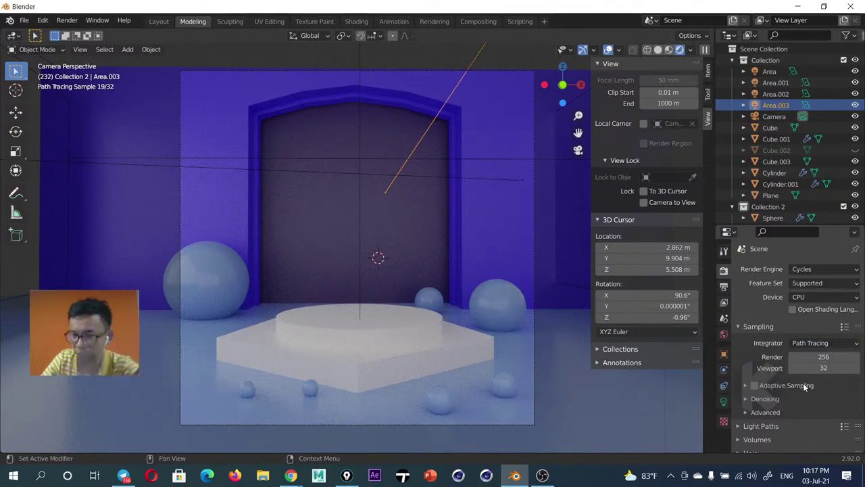
{"action": "scroll", "coordinate": [804, 383], "scroll_direction": "down", "scroll_amount": 4}
{"action": "scroll", "coordinate": [804, 383], "scroll_direction": "down", "scroll_amount": 1}
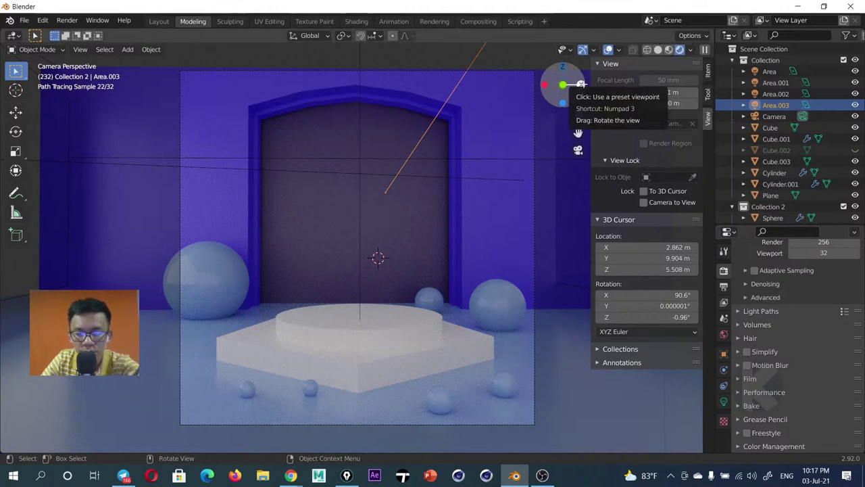
Render the final image with F12, then resize and place the render window over the viewport
{"action": "key", "text": "F12"}
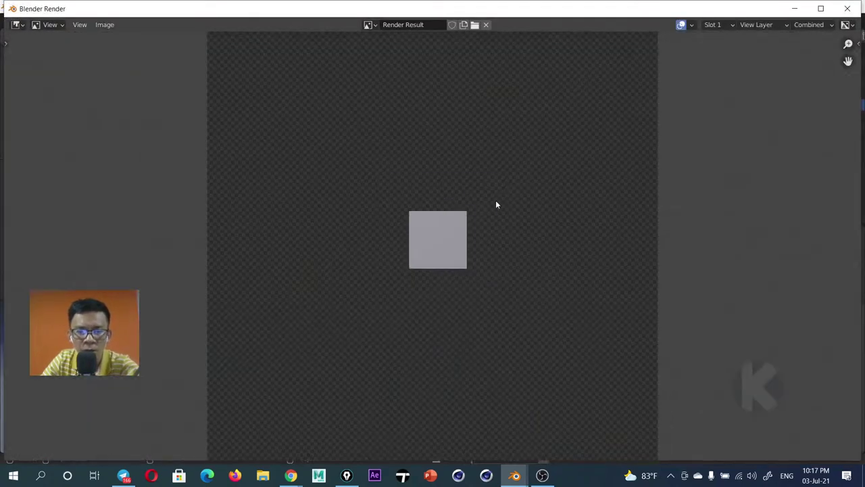
{"action": "left_click", "coordinate": [821, 8]}
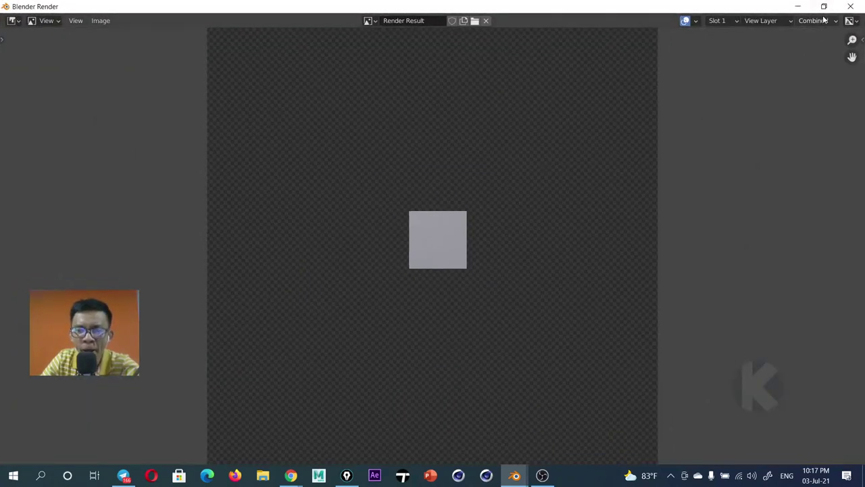
{"action": "left_click_drag", "start_coordinate": [121, 13], "coordinate": [113, 51]}
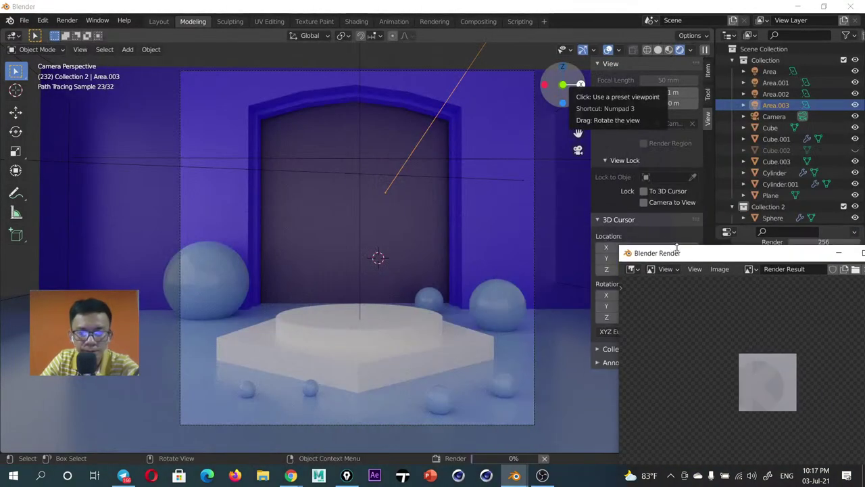
{"action": "left_click_drag", "start_coordinate": [656, 251], "coordinate": [440, 92]}
{"action": "scroll", "coordinate": [515, 223], "scroll_direction": "down", "scroll_amount": 4}
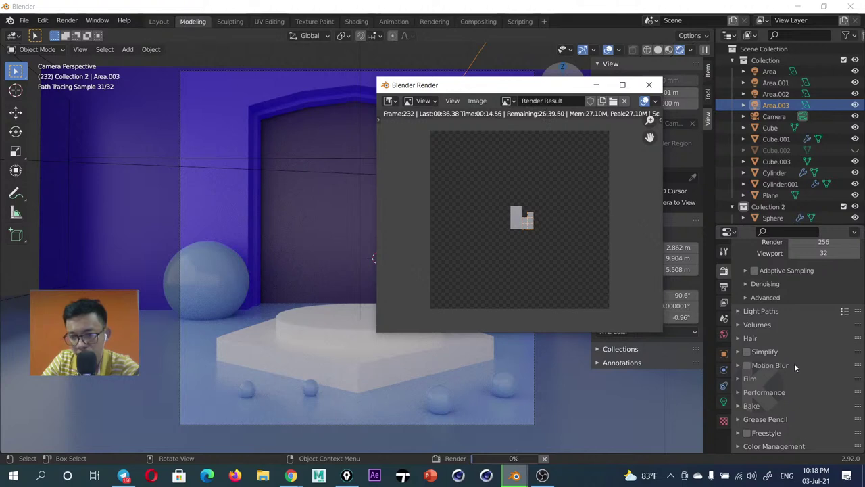
{"action": "scroll", "coordinate": [504, 193], "scroll_direction": "up", "scroll_amount": 1}
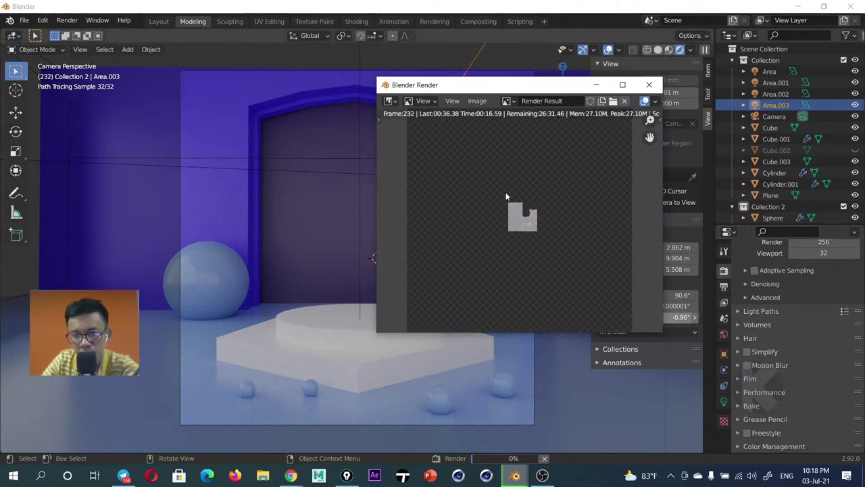
{"action": "left_click_drag", "start_coordinate": [660, 332], "coordinate": [675, 405]}
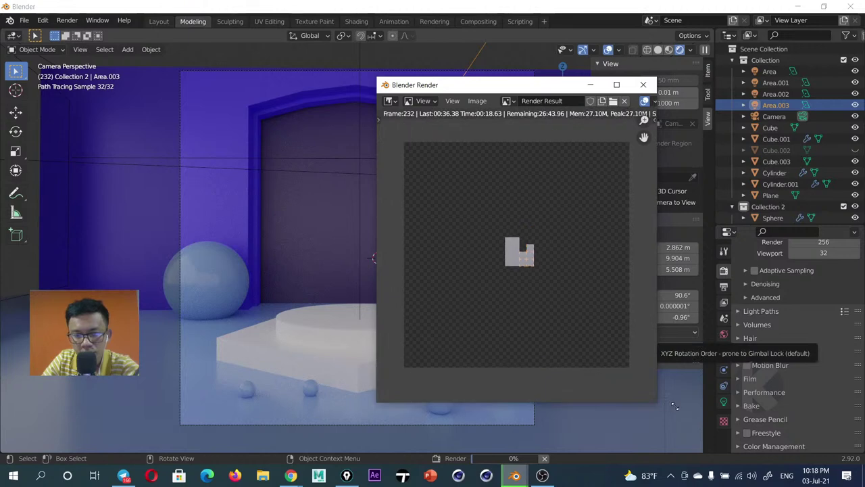
{"action": "left_click_drag", "start_coordinate": [552, 90], "coordinate": [273, 58]}
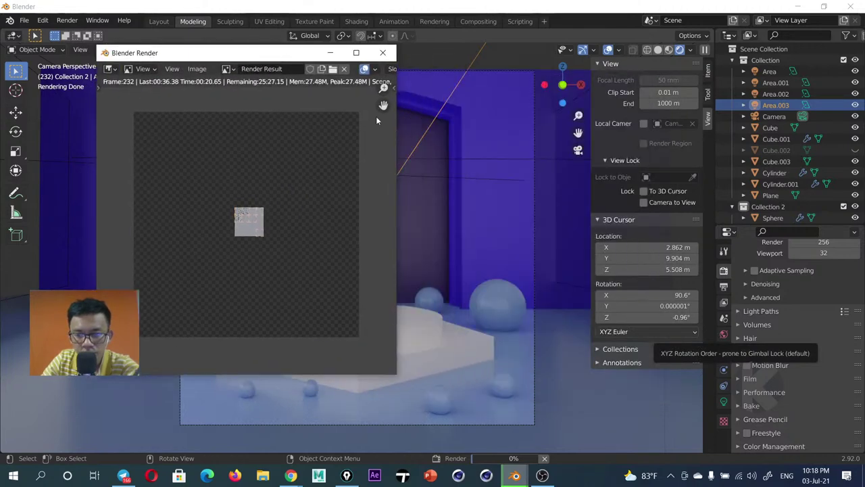
Look through the Output properties settings
{"action": "left_click", "coordinate": [724, 286]}
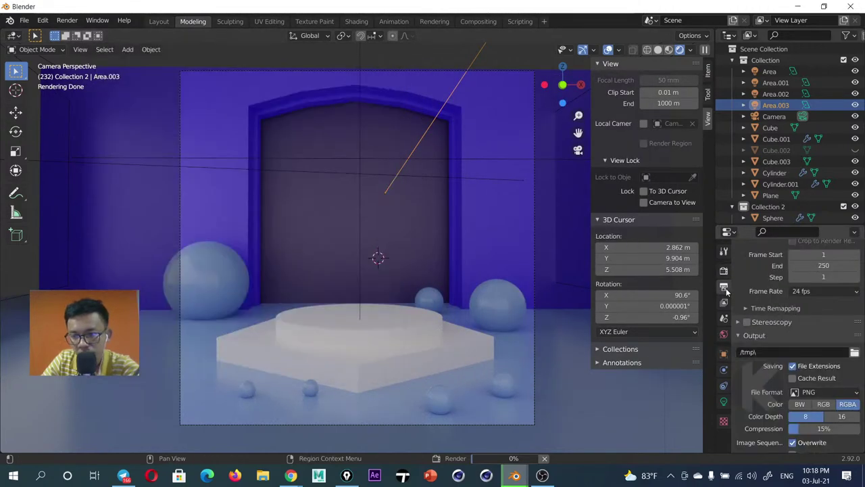
{"action": "scroll", "coordinate": [805, 299], "scroll_direction": "up", "scroll_amount": 1}
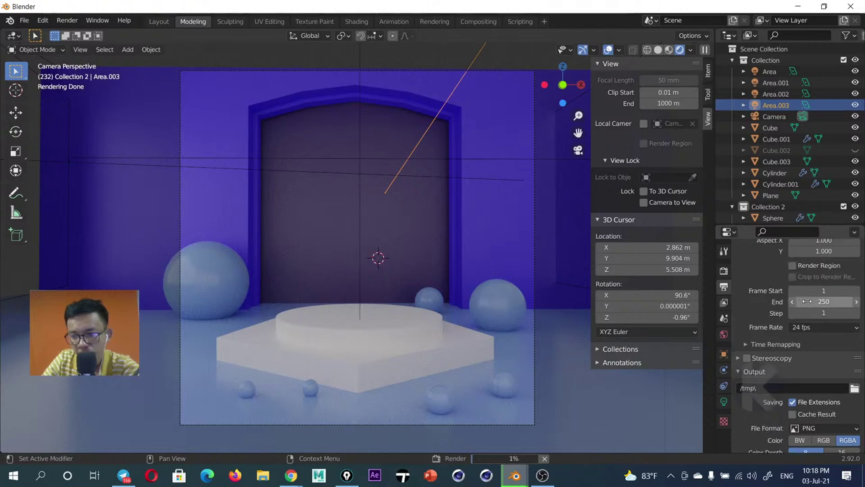
{"action": "scroll", "coordinate": [805, 302], "scroll_direction": "up", "scroll_amount": 2}
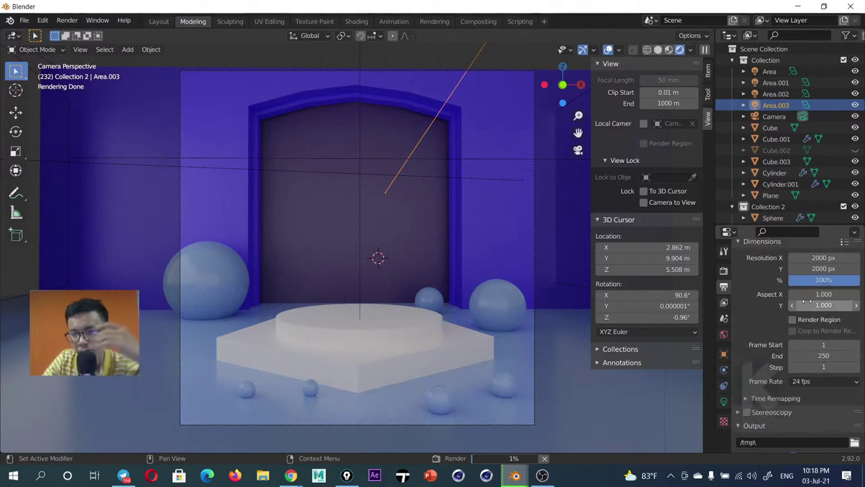
{"action": "scroll", "coordinate": [807, 300], "scroll_direction": "down", "scroll_amount": 2}
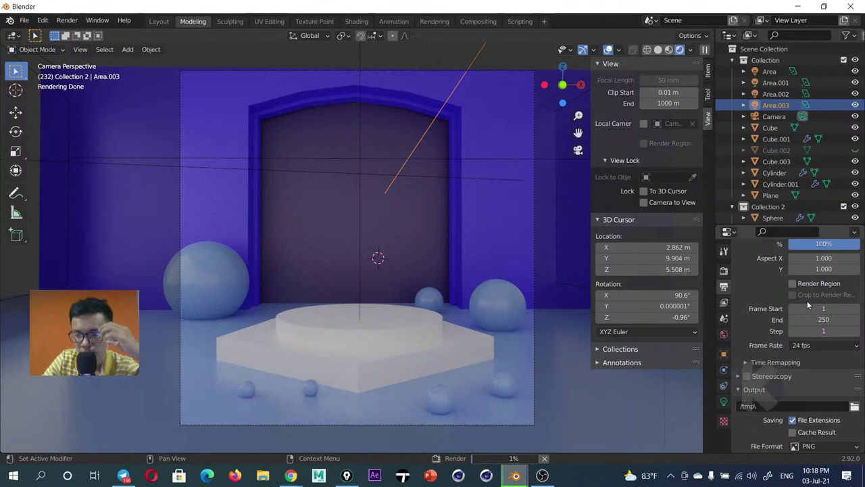
{"action": "scroll", "coordinate": [808, 304], "scroll_direction": "down", "scroll_amount": 1}
{"action": "scroll", "coordinate": [808, 307], "scroll_direction": "down", "scroll_amount": 2}
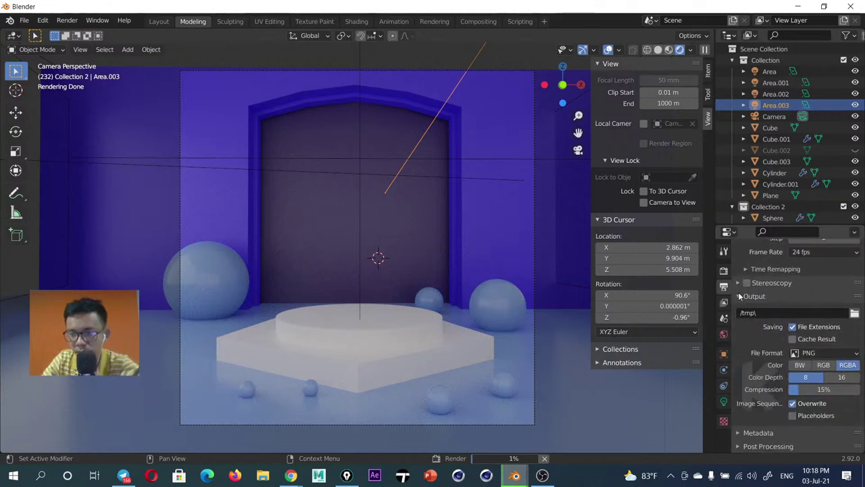
Scroll through the View Layer render passes down to Light, Other and Cryptomatte
{"action": "left_click", "coordinate": [725, 303]}
{"action": "scroll", "coordinate": [818, 358], "scroll_direction": "up", "scroll_amount": 2}
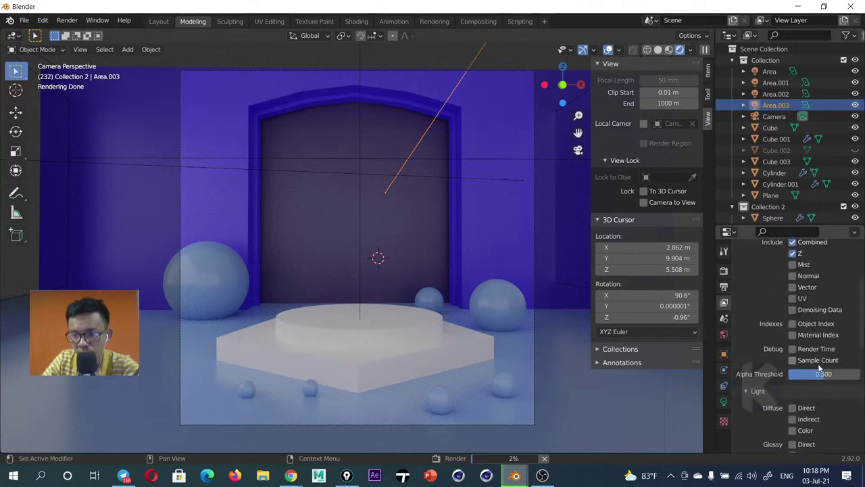
{"action": "scroll", "coordinate": [820, 365], "scroll_direction": "up", "scroll_amount": 2}
{"action": "scroll", "coordinate": [820, 365], "scroll_direction": "up", "scroll_amount": 3}
{"action": "scroll", "coordinate": [819, 361], "scroll_direction": "down", "scroll_amount": 2}
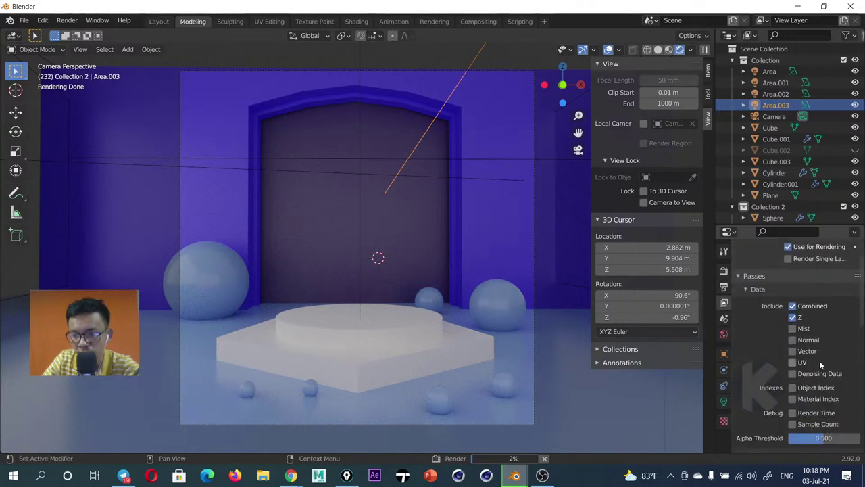
{"action": "scroll", "coordinate": [819, 360], "scroll_direction": "down", "scroll_amount": 3}
{"action": "scroll", "coordinate": [819, 360], "scroll_direction": "down", "scroll_amount": 2}
{"action": "scroll", "coordinate": [820, 359], "scroll_direction": "down", "scroll_amount": 3}
{"action": "scroll", "coordinate": [821, 359], "scroll_direction": "down", "scroll_amount": 2}
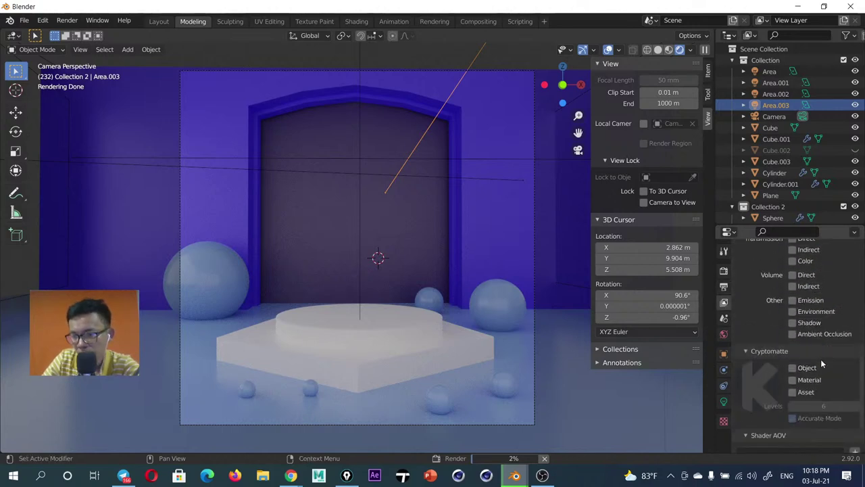
{"action": "scroll", "coordinate": [821, 358], "scroll_direction": "down", "scroll_amount": 3}
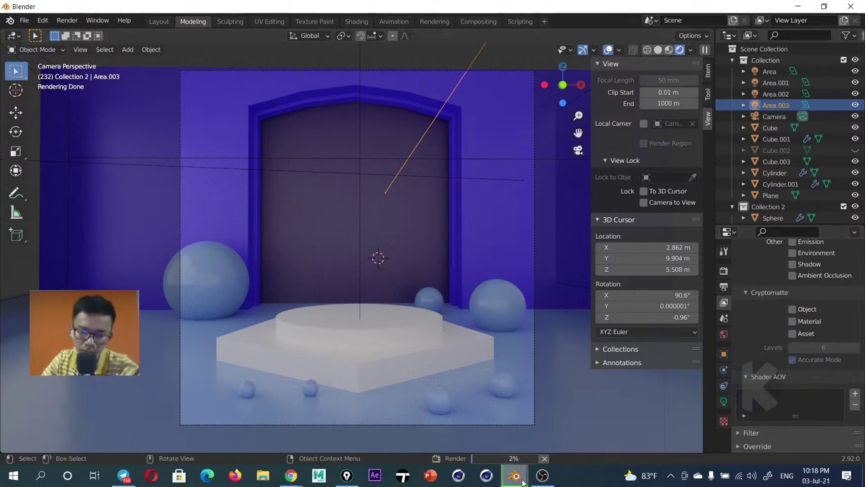
Check the render's progress in the render window, then close it to stop rendering
{"action": "mouse_move", "coordinate": [514, 476]}
{"action": "left_click", "coordinate": [565, 418]}
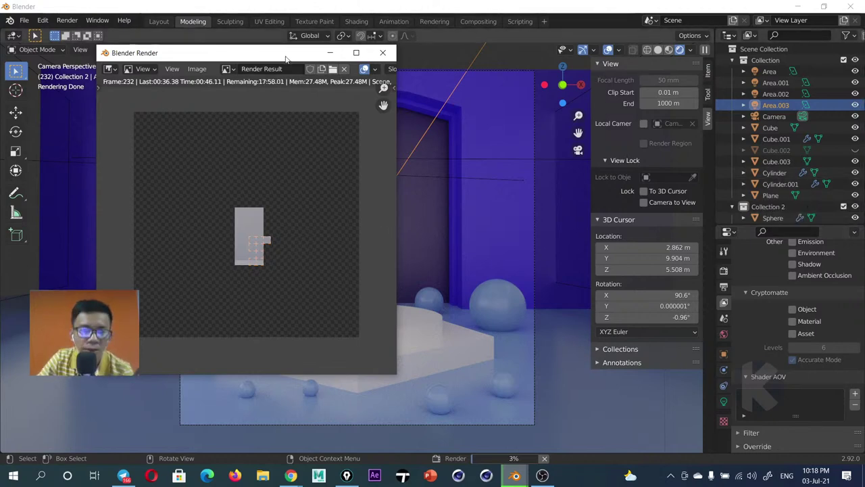
{"action": "left_click_drag", "start_coordinate": [286, 59], "coordinate": [690, 79]}
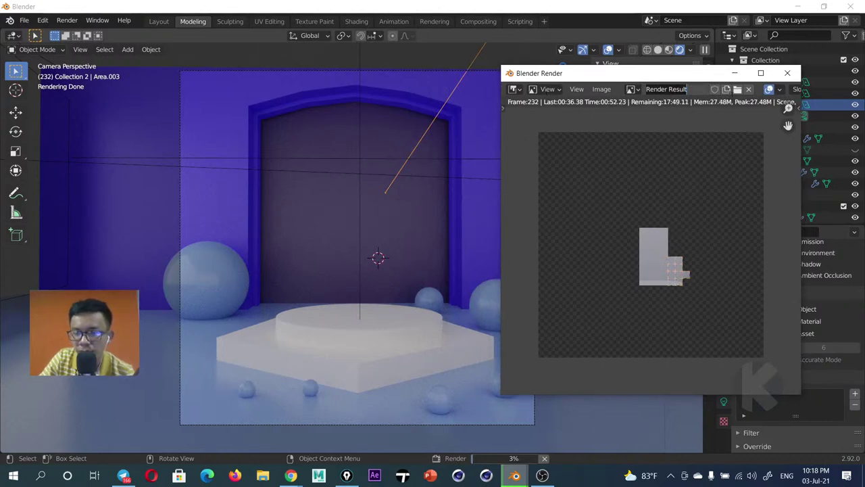
{"action": "left_click", "coordinate": [760, 73]}
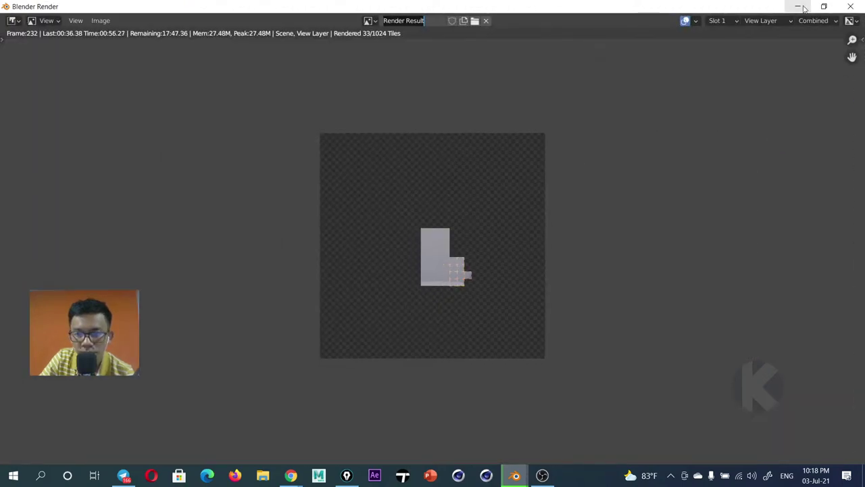
{"action": "left_click", "coordinate": [823, 6]}
{"action": "left_click_drag", "start_coordinate": [615, 54], "coordinate": [641, 77]}
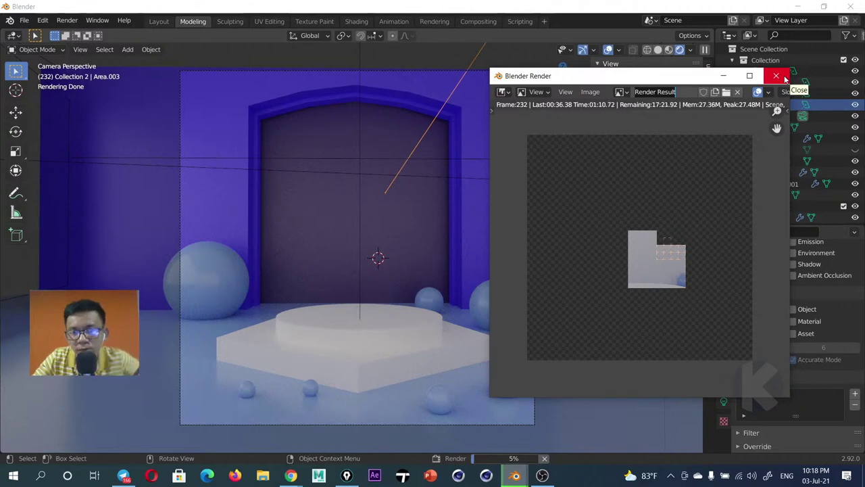
{"action": "left_click", "coordinate": [775, 76]}
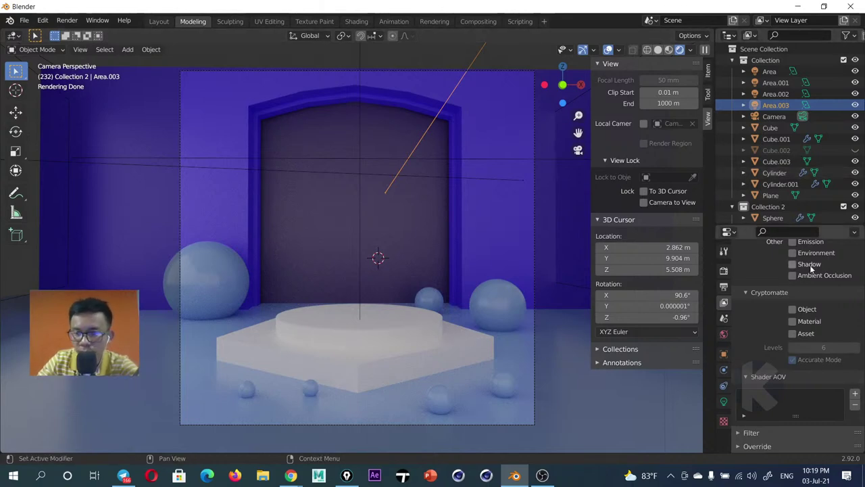
Select the hexagonal podium base and nudge its material's Specular, leaving it at 0.541
{"action": "left_click", "coordinate": [425, 348]}
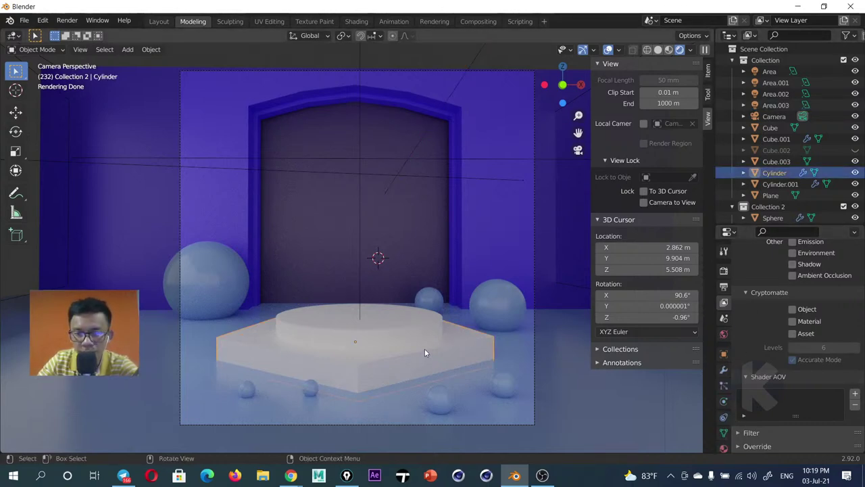
{"action": "left_click", "coordinate": [723, 446]}
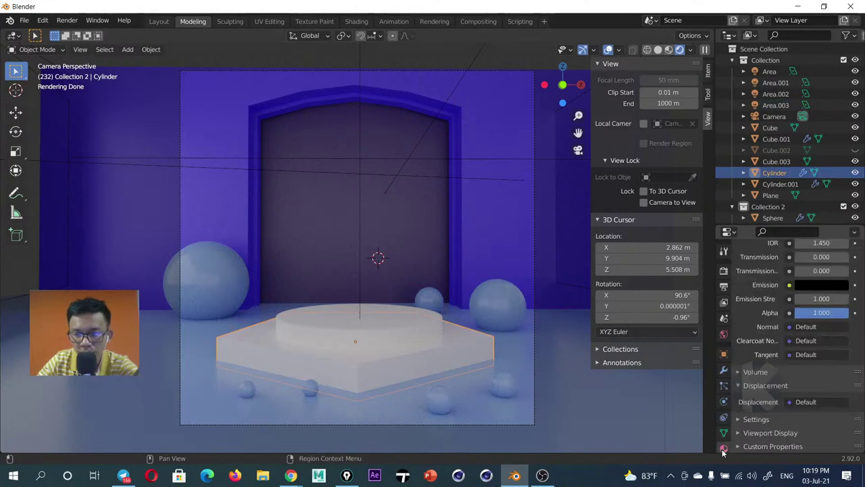
{"action": "scroll", "coordinate": [812, 351], "scroll_direction": "up", "scroll_amount": 2}
{"action": "scroll", "coordinate": [812, 351], "scroll_direction": "up", "scroll_amount": 1}
{"action": "scroll", "coordinate": [812, 351], "scroll_direction": "up", "scroll_amount": 1}
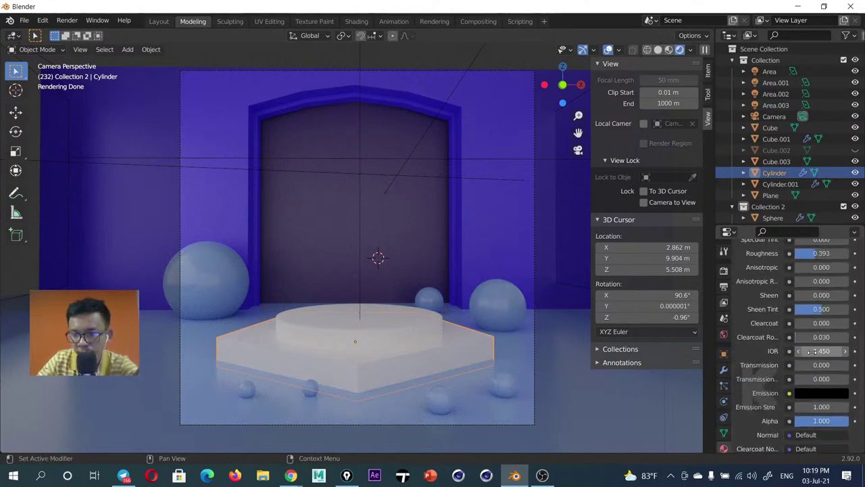
{"action": "scroll", "coordinate": [817, 347], "scroll_direction": "up", "scroll_amount": 2}
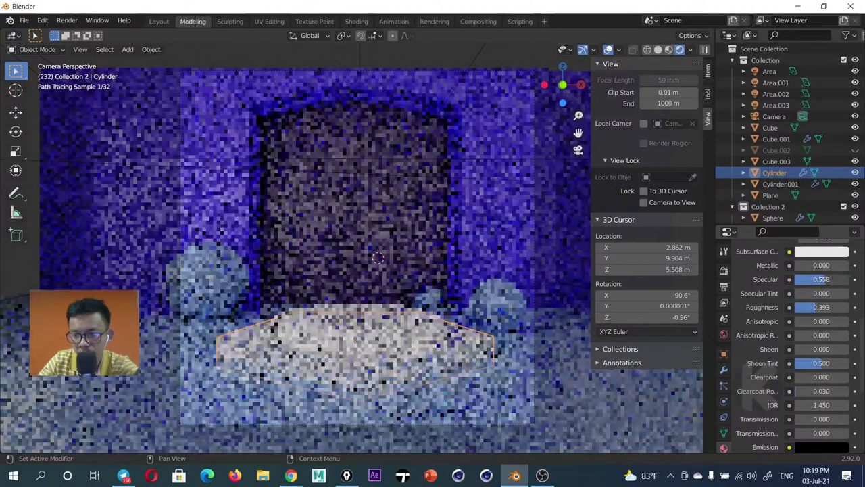
{"action": "left_click_drag", "start_coordinate": [826, 280], "coordinate": [819, 280]}
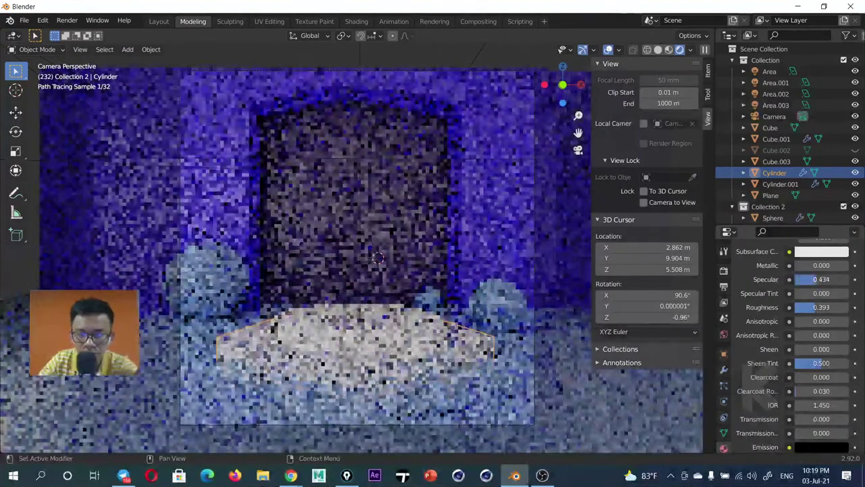
{"action": "left_click_drag", "start_coordinate": [818, 279], "coordinate": [826, 279]}
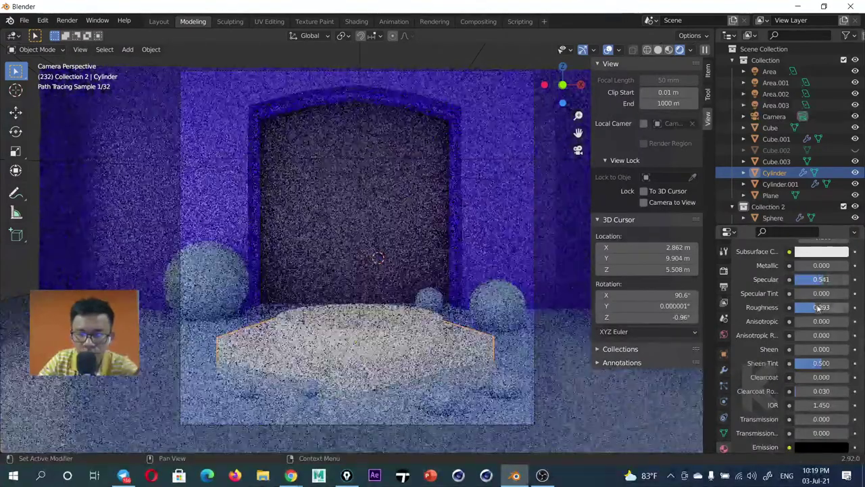
Try a blue Subsurface Color on the podium material, then undo it
{"action": "left_click", "coordinate": [821, 251]}
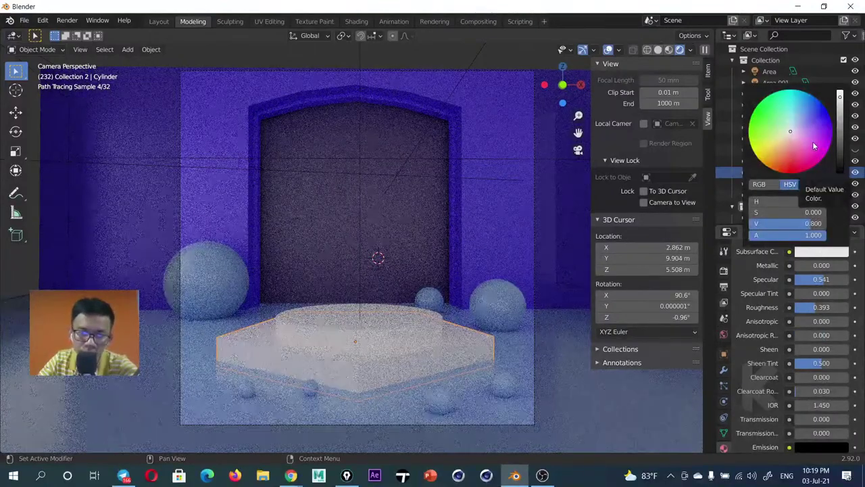
{"action": "left_click_drag", "start_coordinate": [812, 141], "coordinate": [812, 118]}
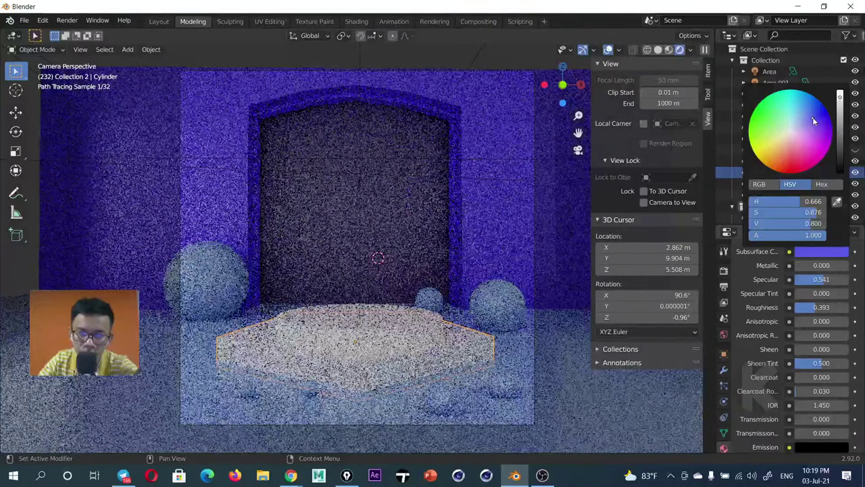
{"action": "scroll", "coordinate": [821, 324], "scroll_direction": "up", "scroll_amount": 3}
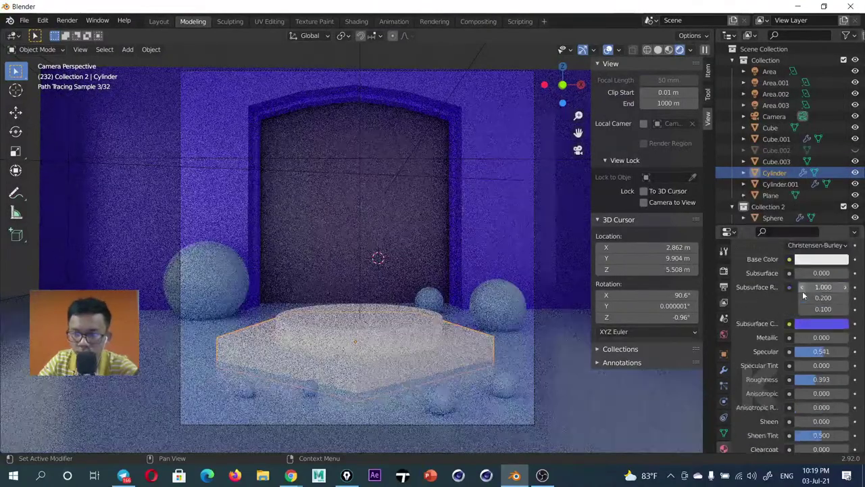
{"action": "key", "text": "ctrl+z"}
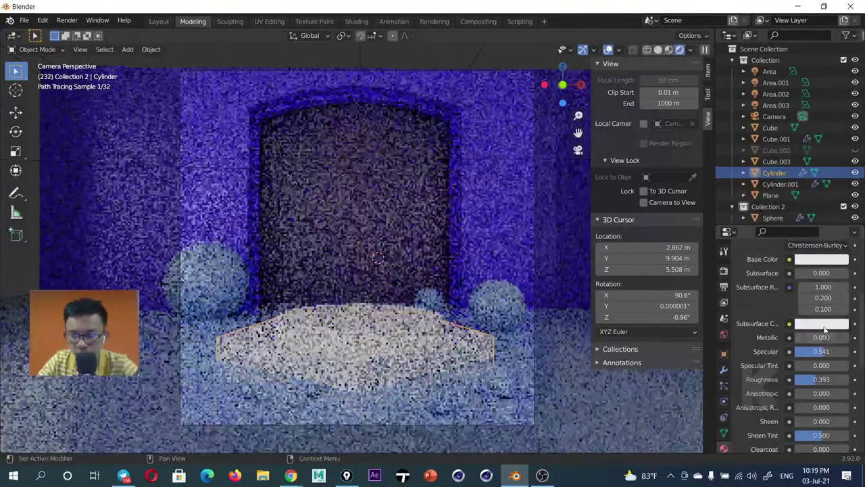
Set the podium base's Base Color to a dark deep purple
{"action": "scroll", "coordinate": [825, 331], "scroll_direction": "up", "scroll_amount": 2}
{"action": "scroll", "coordinate": [825, 327], "scroll_direction": "up", "scroll_amount": 2}
{"action": "left_click", "coordinate": [821, 349]}
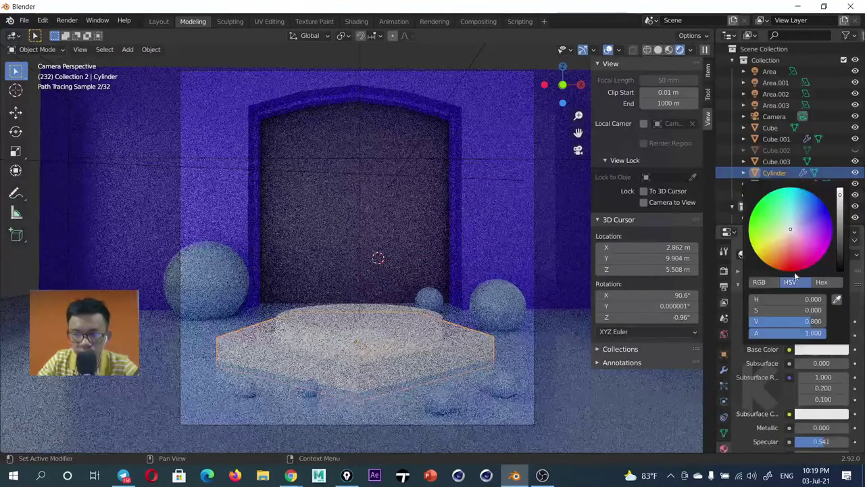
{"action": "left_click", "coordinate": [808, 211]}
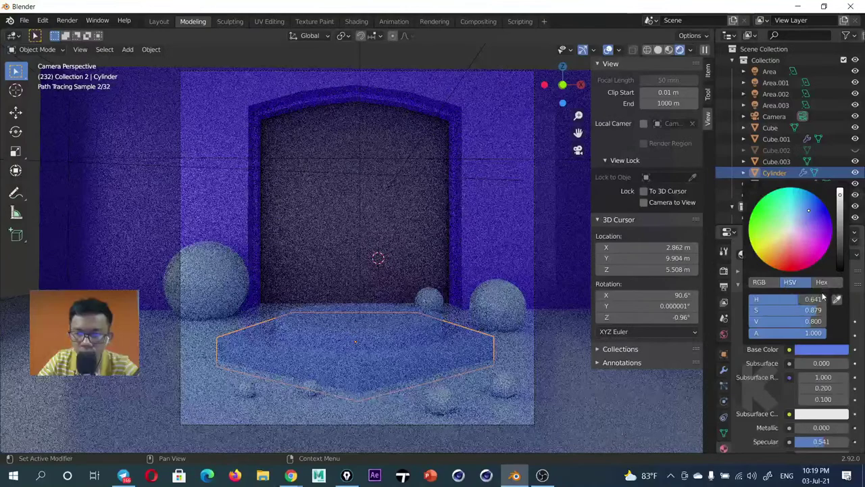
{"action": "left_click_drag", "start_coordinate": [840, 196], "coordinate": [840, 267]}
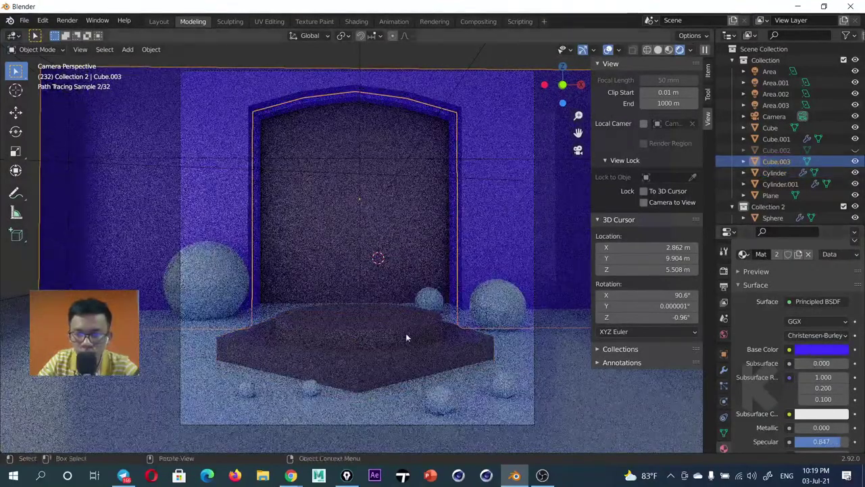
Select the round top tier and set its Base Color to a bright saturated magenta
{"action": "left_click", "coordinate": [398, 339]}
{"action": "left_click", "coordinate": [816, 349]}
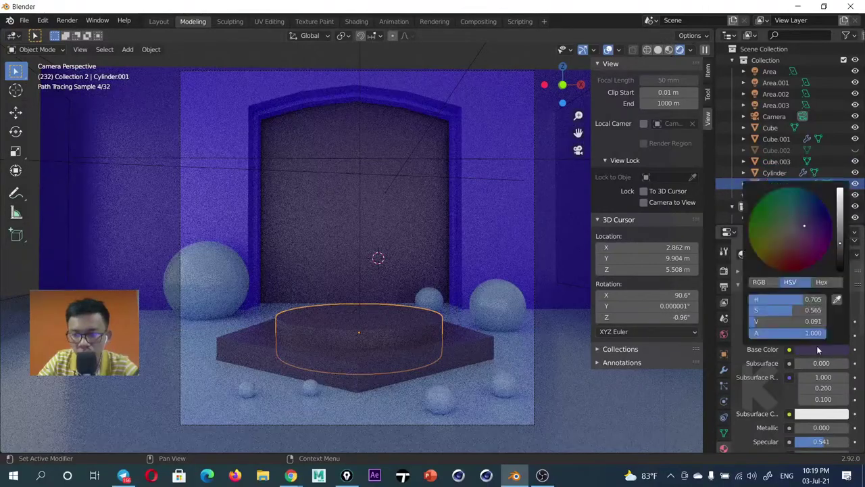
{"action": "left_click_drag", "start_coordinate": [843, 247], "coordinate": [840, 190]}
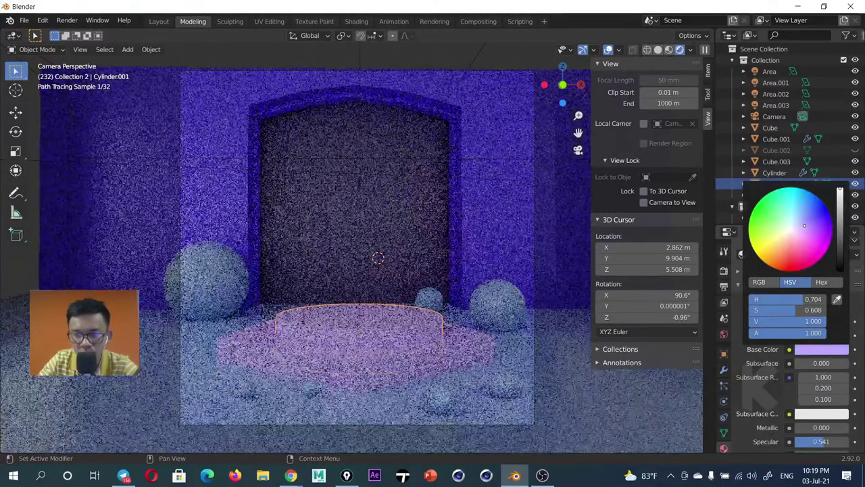
{"action": "left_click", "coordinate": [812, 229]}
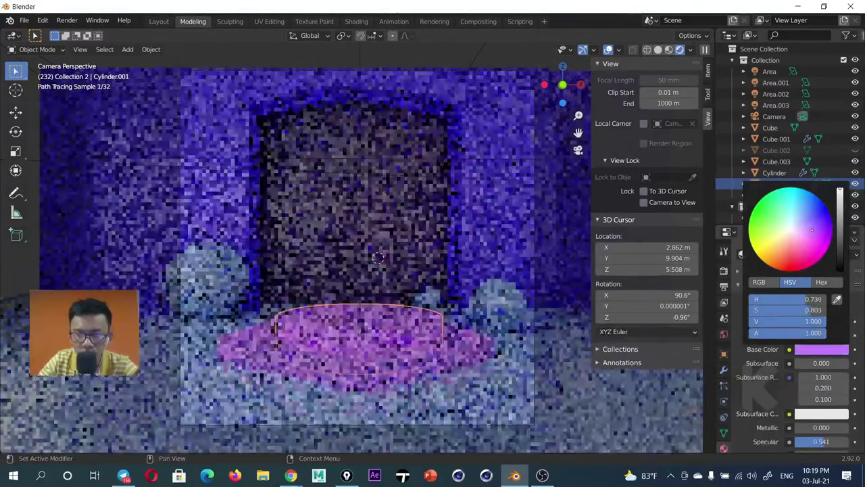
In the Shading workspace, sample a bright blue Base Color from the palette image with the eyedropper
{"action": "left_click", "coordinate": [356, 21]}
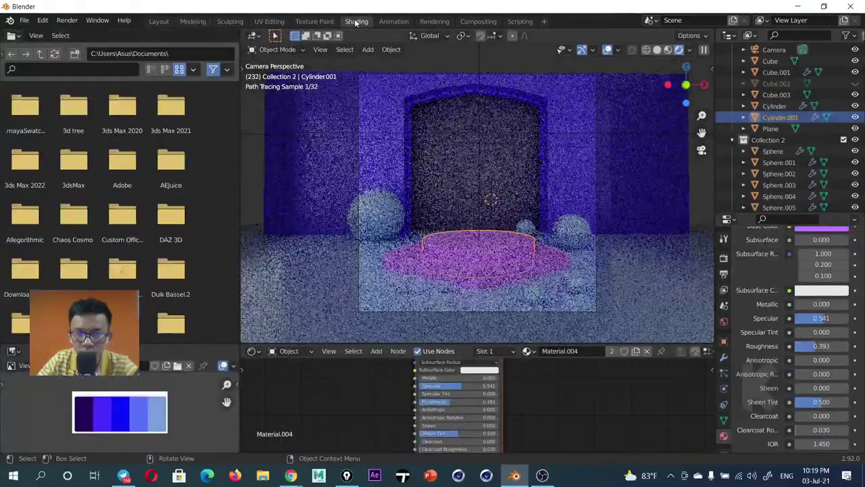
{"action": "scroll", "coordinate": [809, 289], "scroll_direction": "up", "scroll_amount": 4}
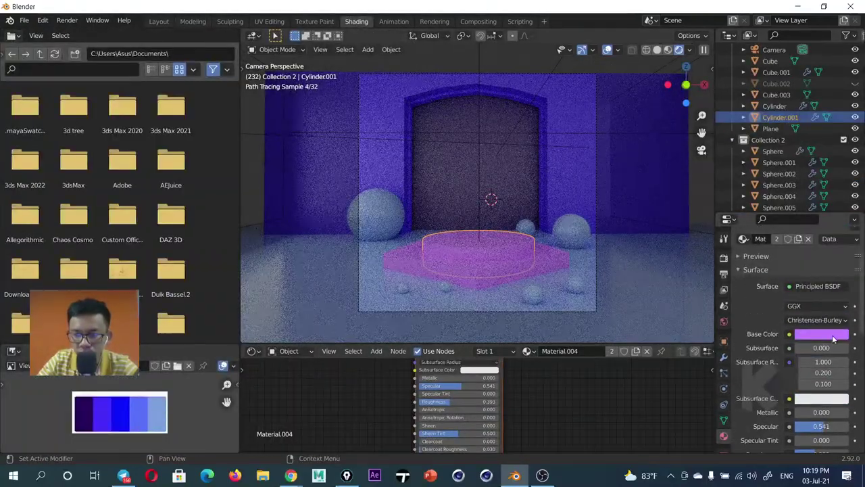
{"action": "left_click", "coordinate": [833, 335]}
{"action": "left_click", "coordinate": [835, 284]}
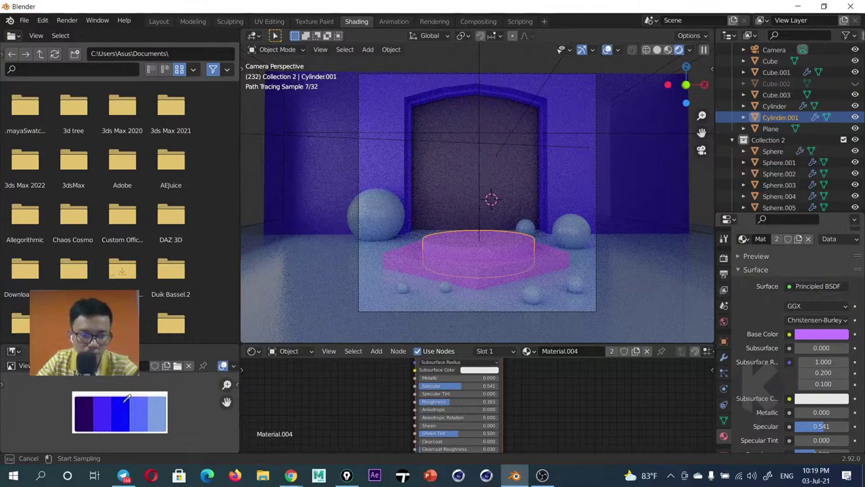
{"action": "left_click", "coordinate": [123, 401]}
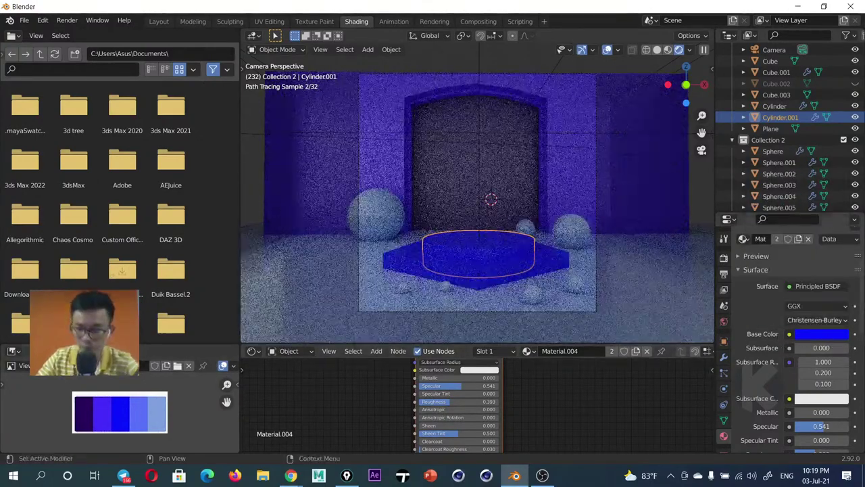
Change the podium Base Color to pale purple, then white, and return to Modeling
{"action": "left_click", "coordinate": [821, 334]}
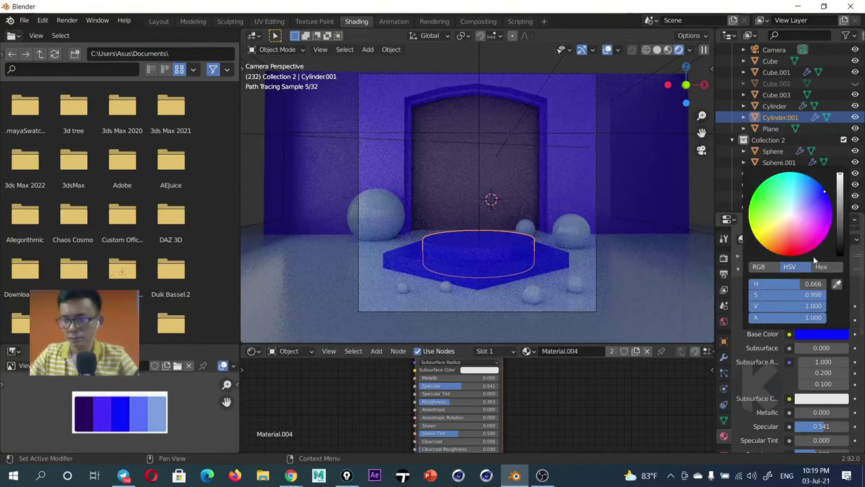
{"action": "left_click", "coordinate": [804, 203]}
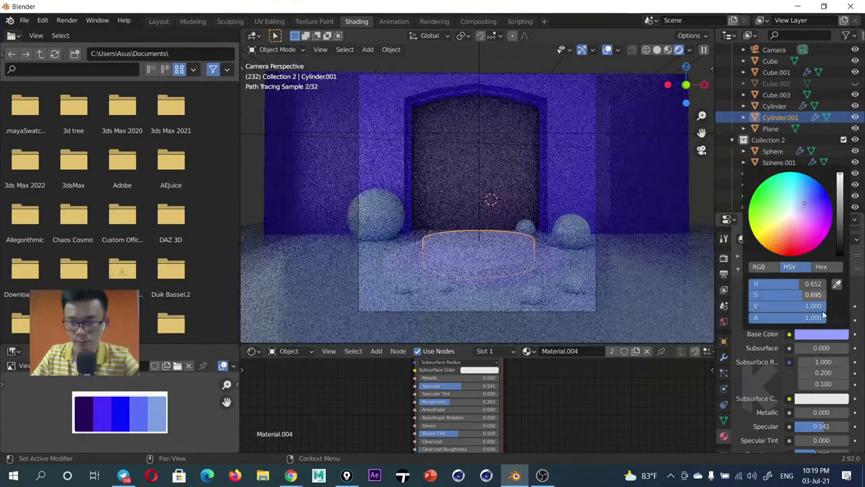
{"action": "left_click", "coordinate": [790, 213]}
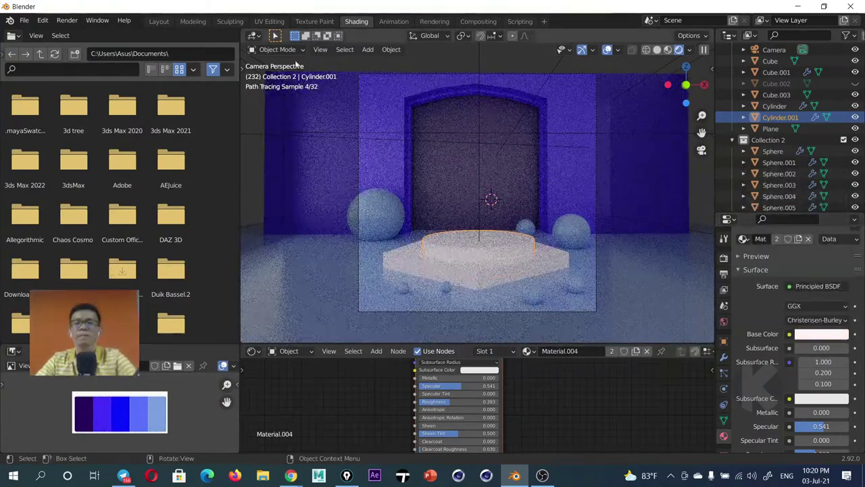
{"action": "left_click", "coordinate": [193, 22]}
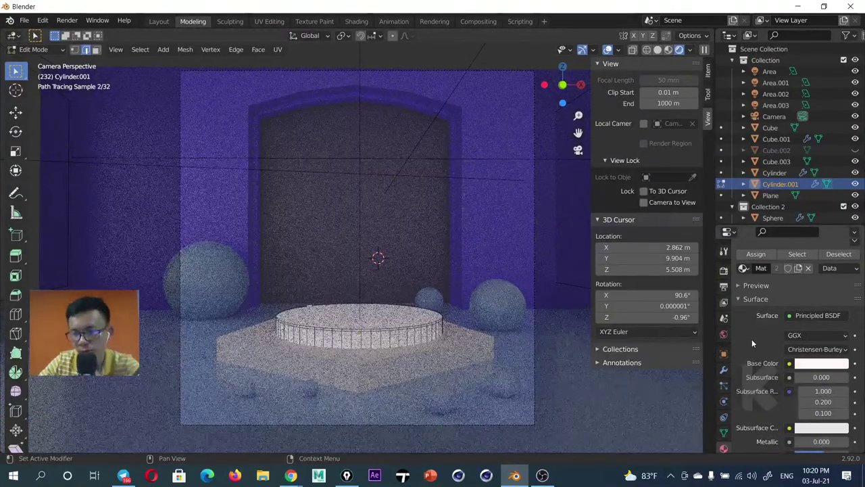
Enable Ambient Occlusion in the World properties
{"action": "left_click", "coordinate": [723, 318]}
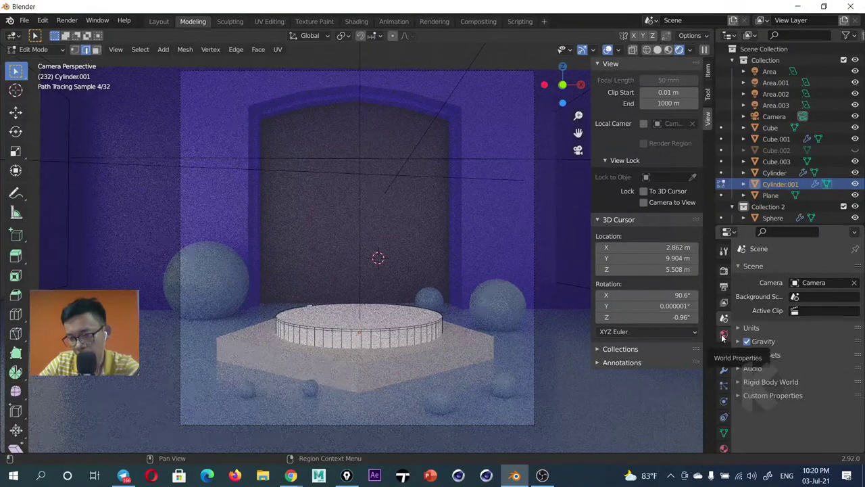
{"action": "left_click", "coordinate": [723, 335]}
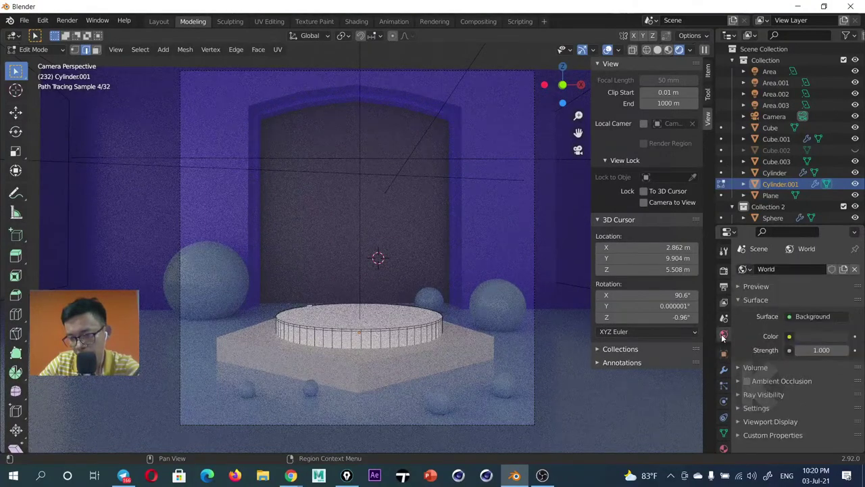
{"action": "left_click", "coordinate": [746, 381]}
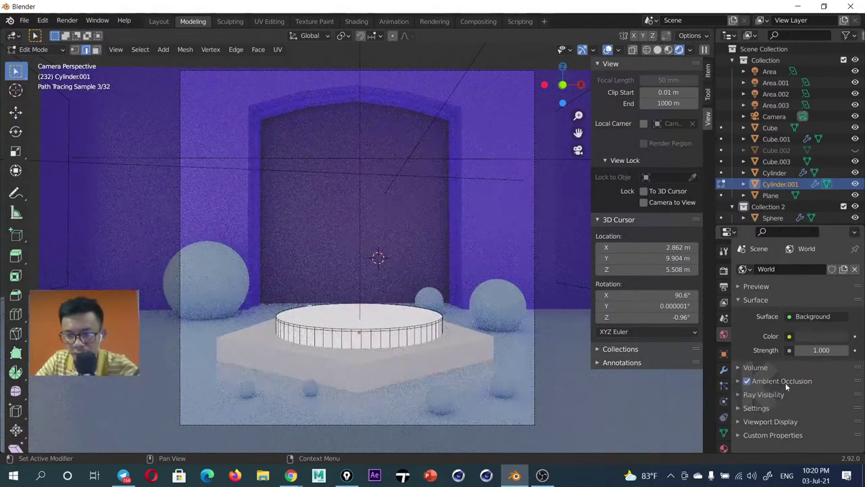
Set the world background Strength to 1.5, then return to Object Mode and select the arch wall
{"action": "left_click", "coordinate": [820, 350]}
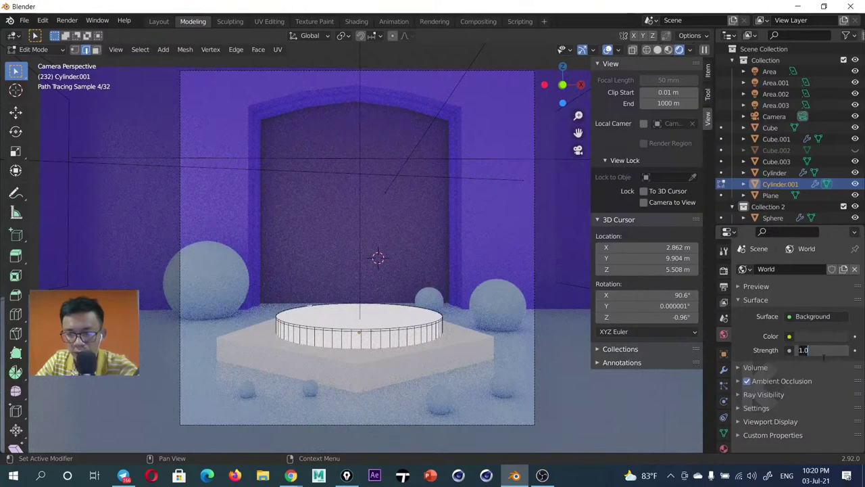
{"action": "type", "text": "2"}
{"action": "key", "text": "Return"}
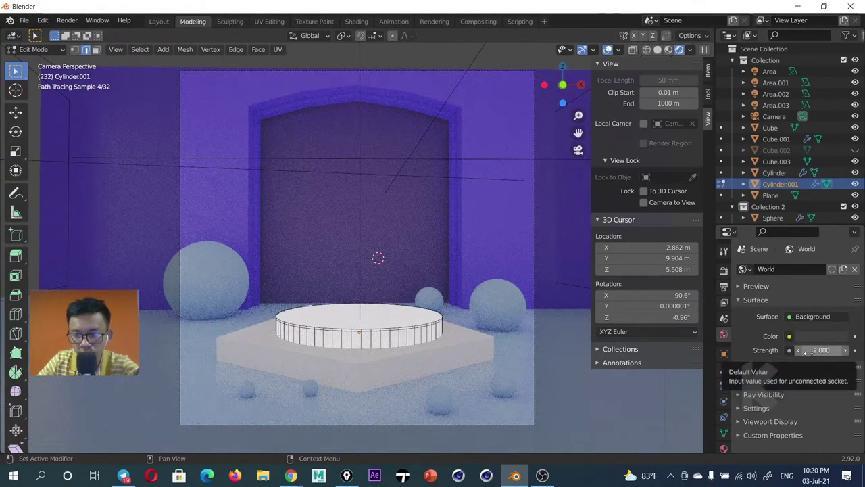
{"action": "left_click", "coordinate": [808, 350]}
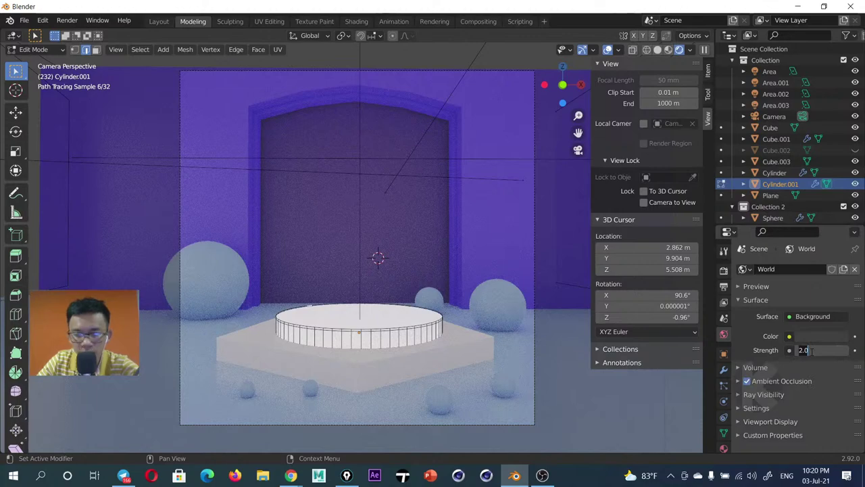
{"action": "type", "text": "1.5"}
{"action": "key", "text": "Return"}
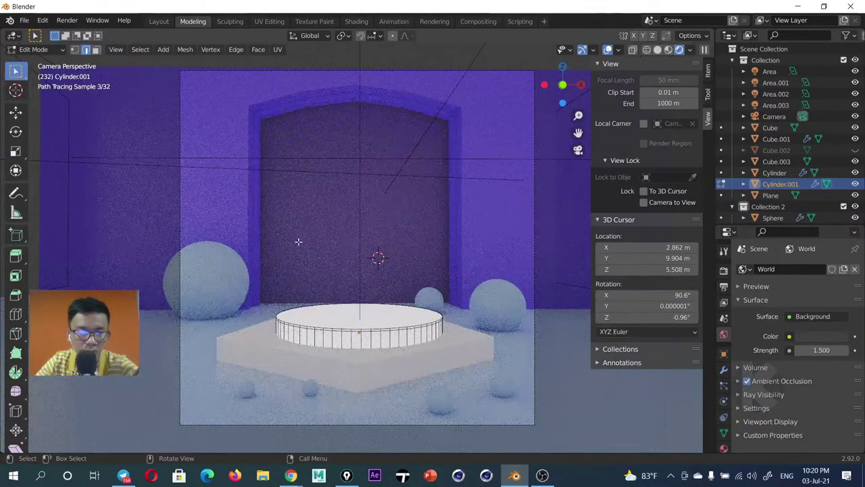
{"action": "key", "text": "Tab"}
{"action": "left_click", "coordinate": [464, 265]}
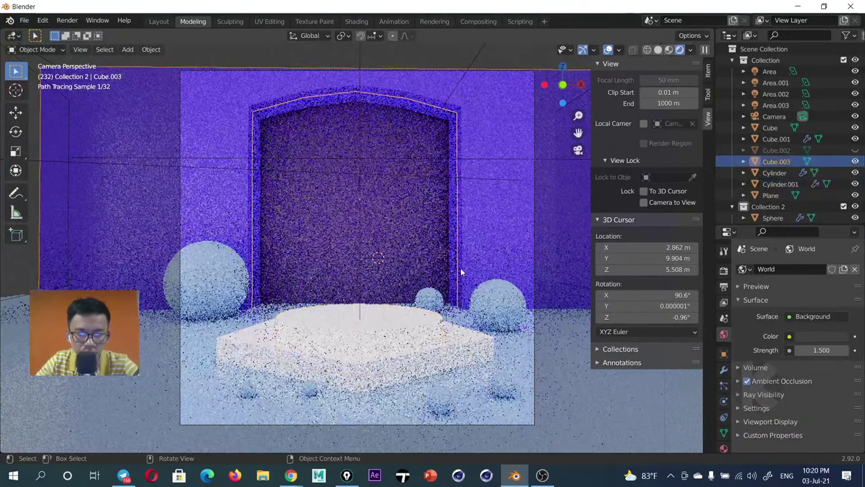
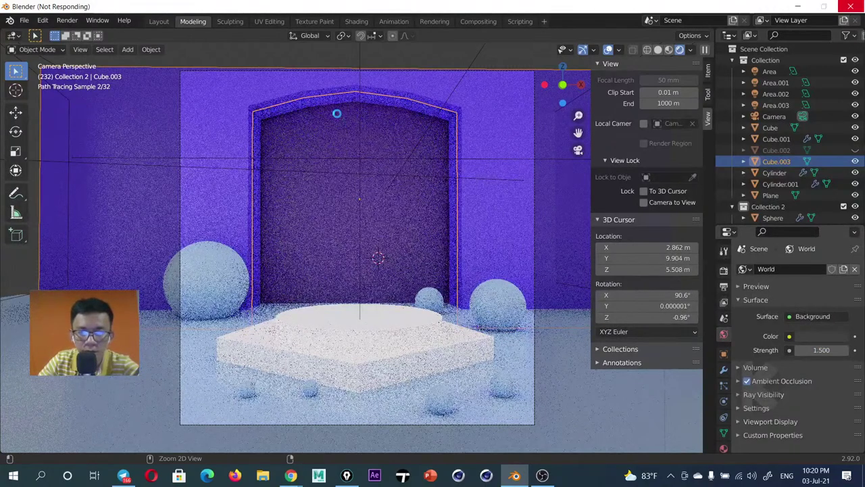
Lower the World Surface Strength from 1.5 to 1.0 and select the pedestal disc
{"action": "left_click", "coordinate": [337, 112]}
{"action": "left_click", "coordinate": [808, 350]}
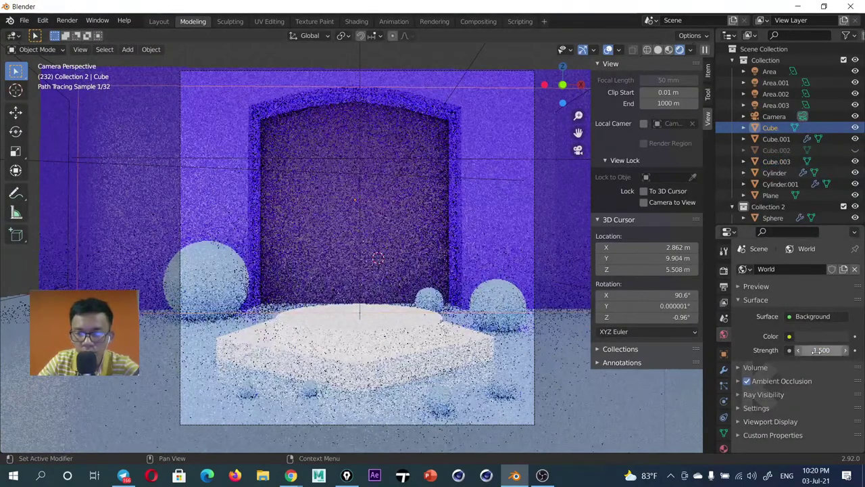
{"action": "type", "text": "1"}
{"action": "key", "text": "Return"}
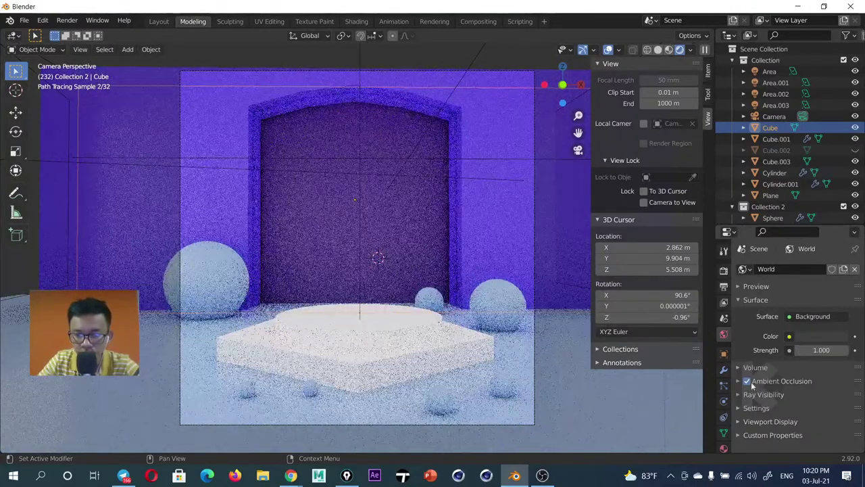
{"action": "left_click", "coordinate": [405, 331]}
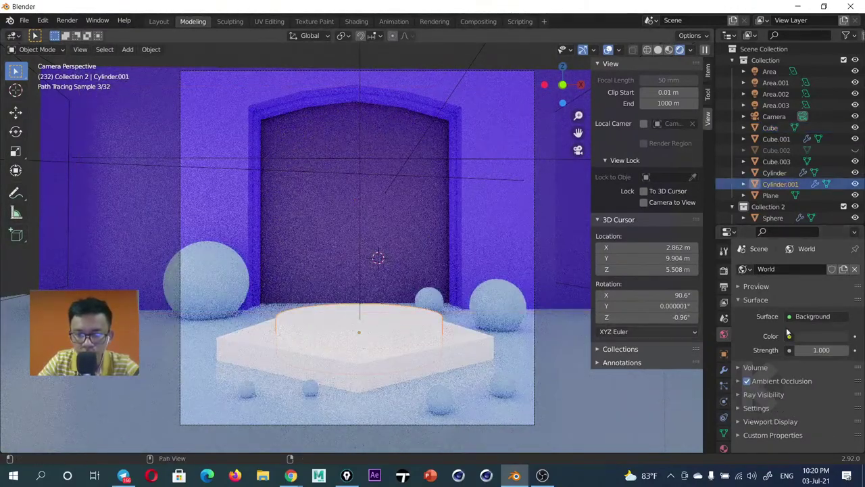
Enable World Ambient Occlusion with Factor 0.47 and Distance -0.2 m
{"action": "left_click", "coordinate": [747, 382]}
{"action": "left_click", "coordinate": [756, 384]}
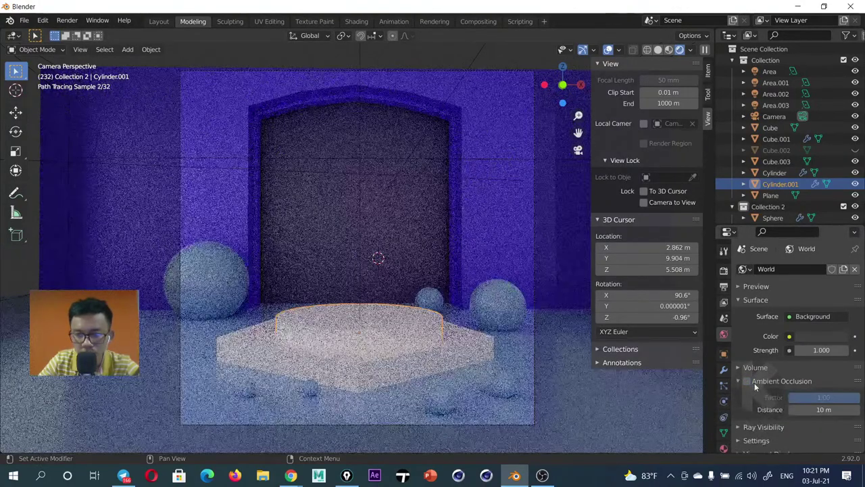
{"action": "left_click", "coordinate": [747, 382]}
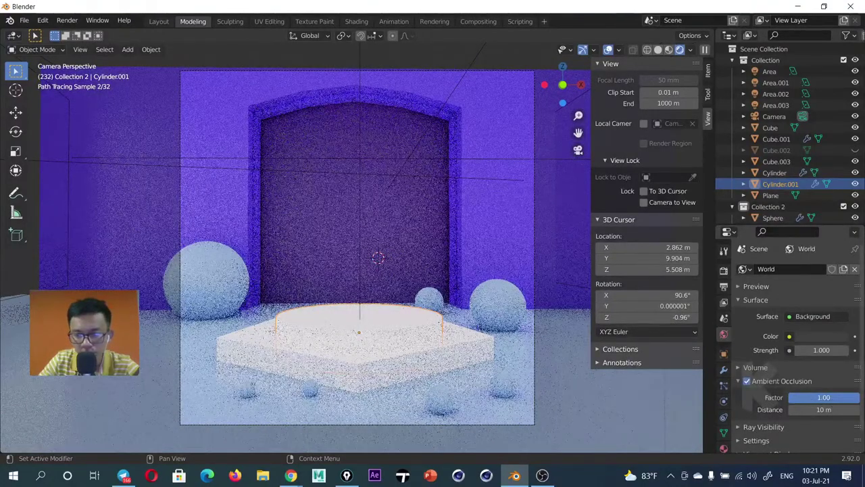
{"action": "mouse_move", "coordinate": [823, 397]}
{"action": "left_mouse_down"}
{"action": "mouse_move", "coordinate": [784, 397]}
{"action": "mouse_move", "coordinate": [801, 397]}
{"action": "mouse_move", "coordinate": [807, 410]}
{"action": "mouse_move", "coordinate": [784, 410]}
{"action": "left_mouse_up"}
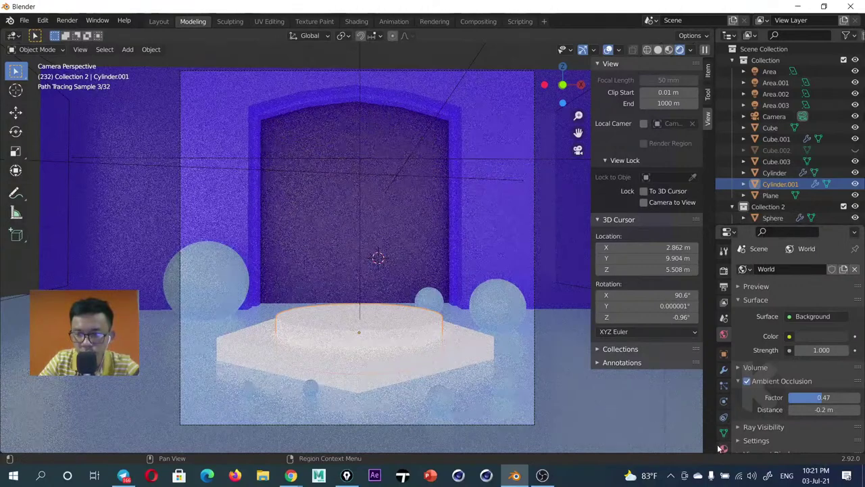
Darken the disc material's Base Color in the colour wheel
{"action": "left_click", "coordinate": [723, 448]}
{"action": "scroll", "coordinate": [784, 358], "scroll_direction": "down", "scroll_amount": 5}
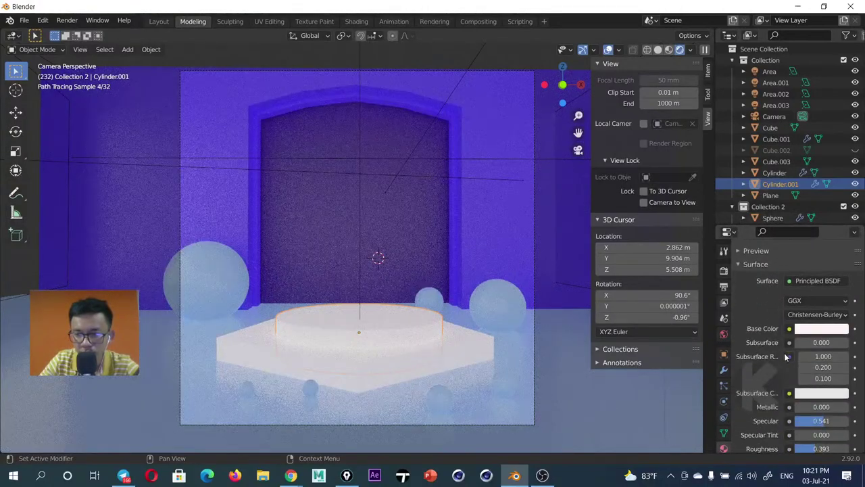
{"action": "left_click", "coordinate": [821, 328]}
{"action": "mouse_move", "coordinate": [817, 301]}
{"action": "left_mouse_down"}
{"action": "mouse_move", "coordinate": [777, 301]}
{"action": "mouse_move", "coordinate": [785, 300]}
{"action": "left_mouse_up"}
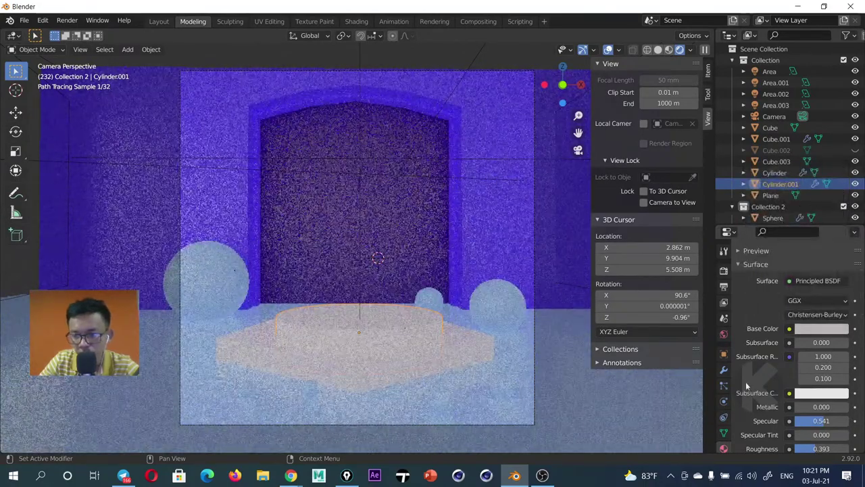
Set the disc material's Specular to 1.000 and Roughness to 0.351
{"action": "scroll", "coordinate": [746, 381], "scroll_direction": "down", "scroll_amount": 2}
{"action": "left_click_drag", "start_coordinate": [814, 385], "coordinate": [849, 384]}
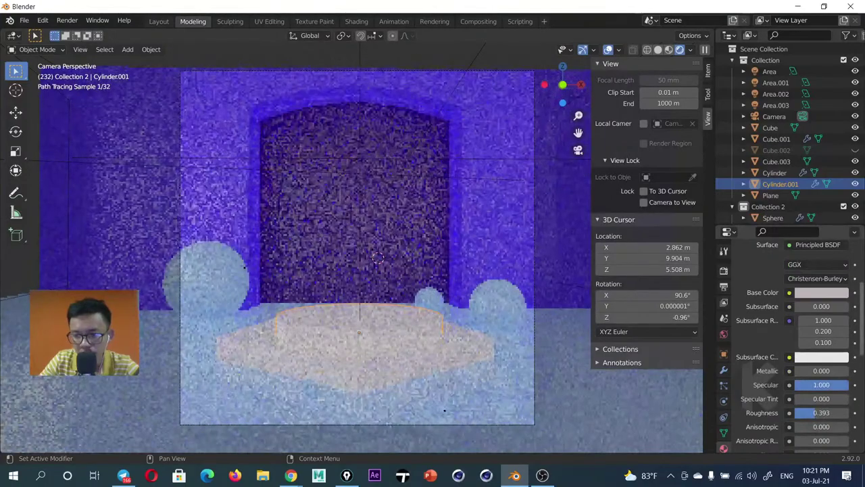
{"action": "left_click_drag", "start_coordinate": [821, 412], "coordinate": [796, 412]}
{"action": "scroll", "coordinate": [803, 413], "scroll_direction": "down", "scroll_amount": 3}
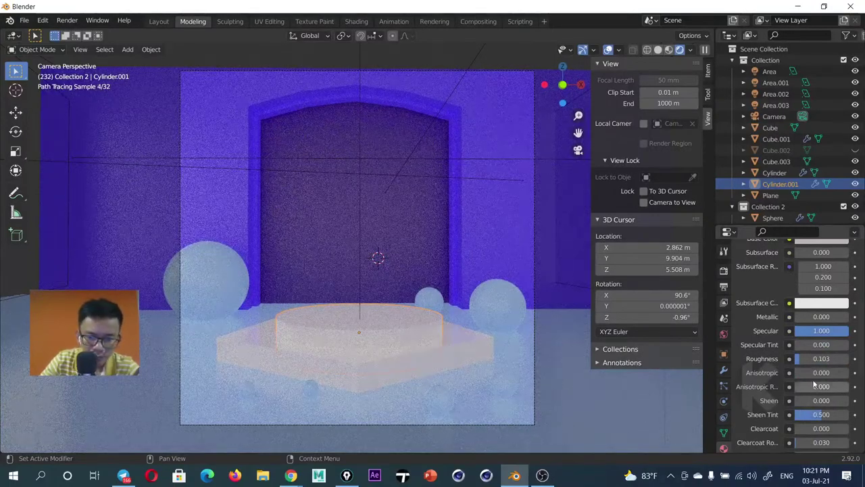
{"action": "left_click_drag", "start_coordinate": [802, 363], "coordinate": [781, 358]}
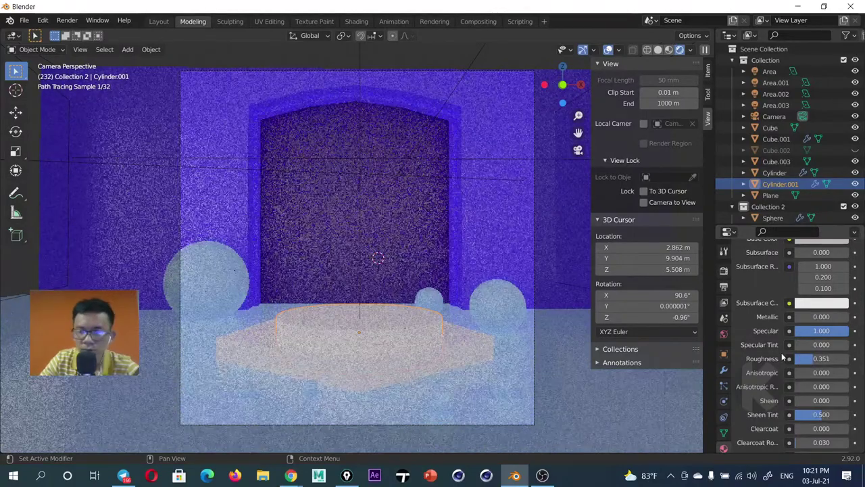
{"action": "scroll", "coordinate": [782, 357], "scroll_direction": "up", "scroll_amount": 2}
{"action": "scroll", "coordinate": [777, 354], "scroll_direction": "up", "scroll_amount": 3}
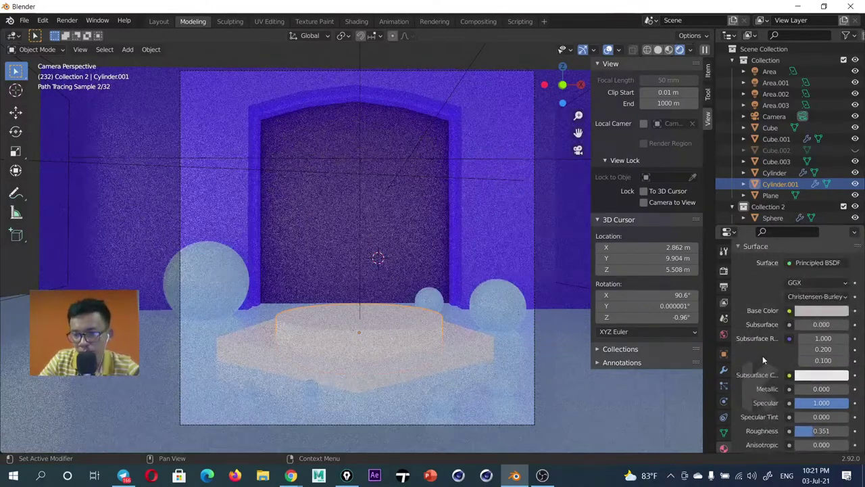
Untick Ambient Occlusion in World Properties, keeping the background strength at 1.000
{"action": "left_click", "coordinate": [724, 333]}
{"action": "left_click", "coordinate": [747, 360]}
{"action": "left_click", "coordinate": [746, 361]}
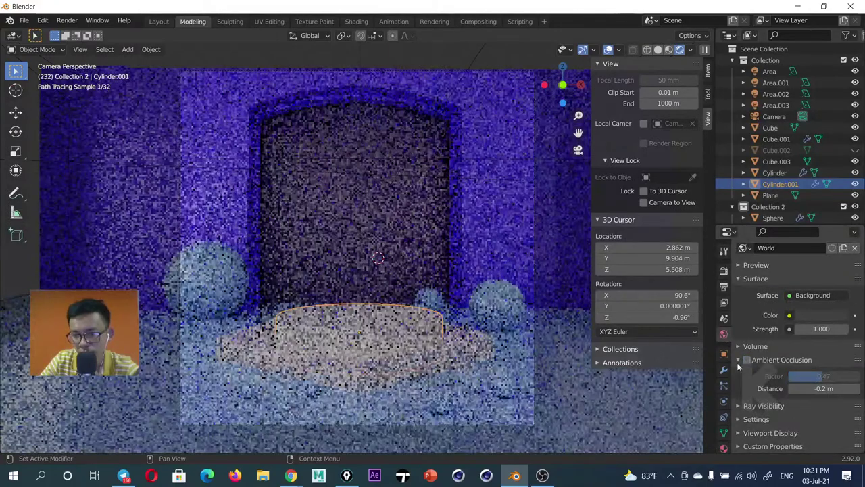
{"action": "left_click", "coordinate": [736, 360]}
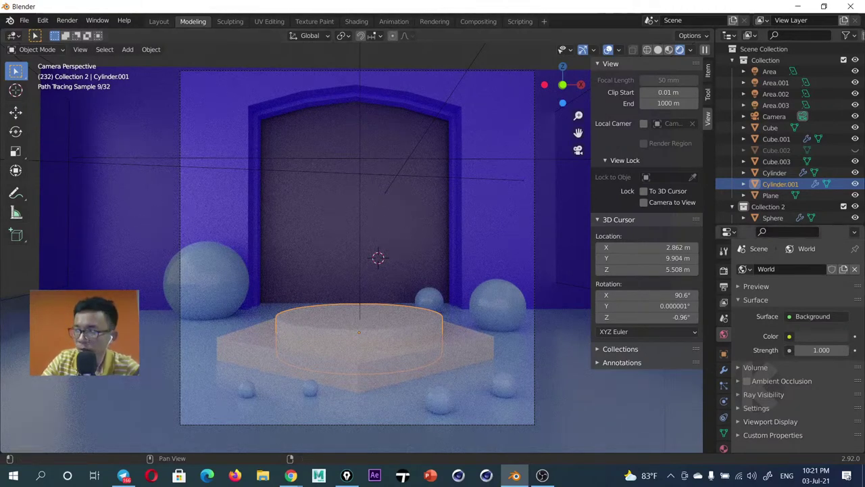
{"action": "key", "text": "alt+Tab"}
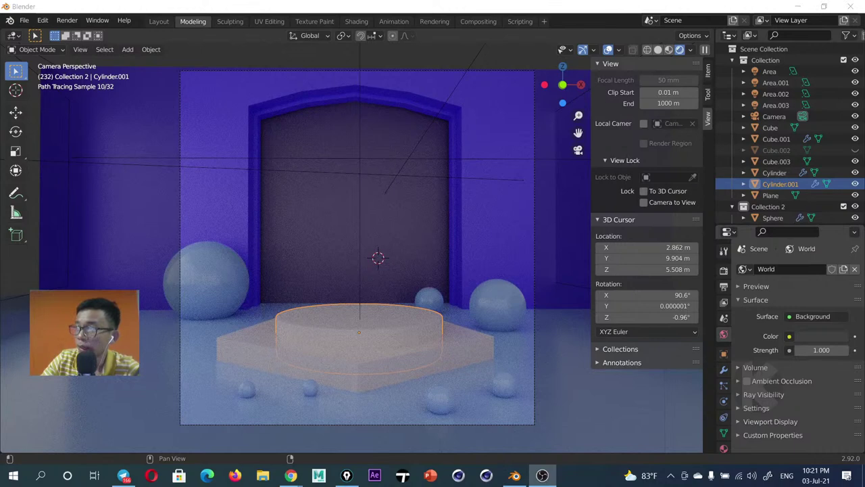